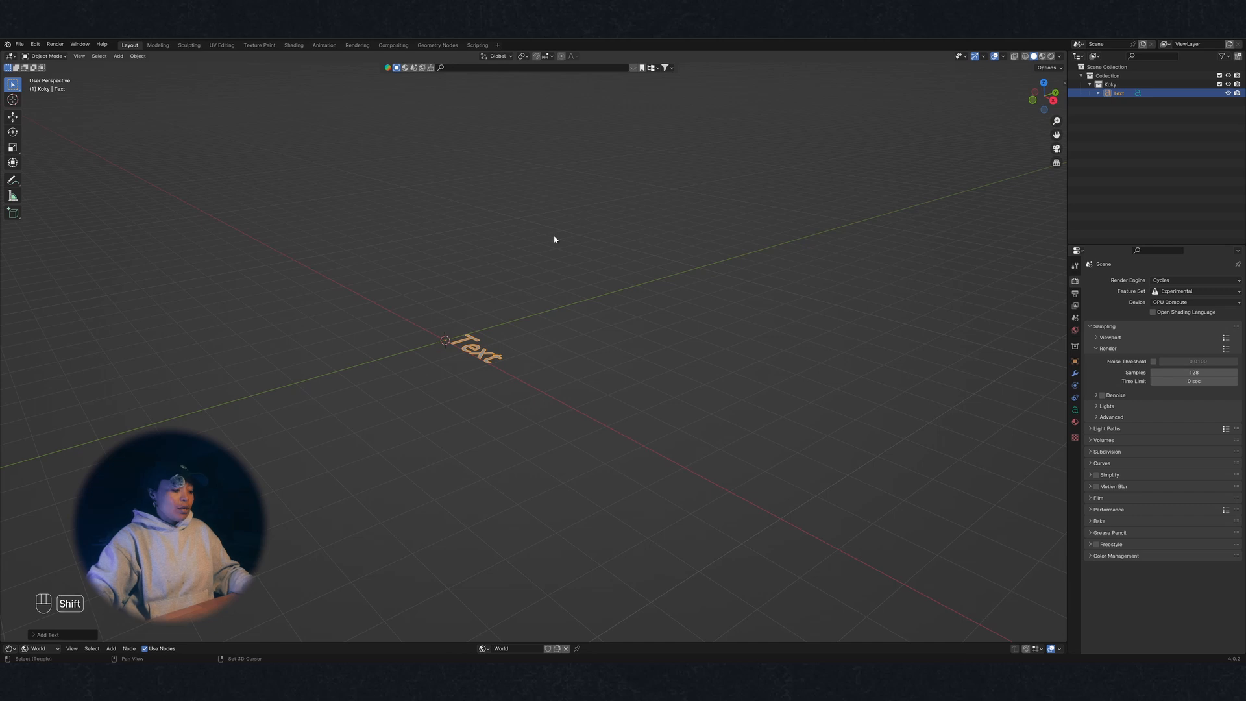
# Rotate the text object 90 degrees around the global X axis so that it stands upright
pyautogui.keyDown('shift'); pyautogui.moveTo(556, 240); pyautogui.dragTo(608, 225, button='middle'); pyautogui.keyUp('shift')
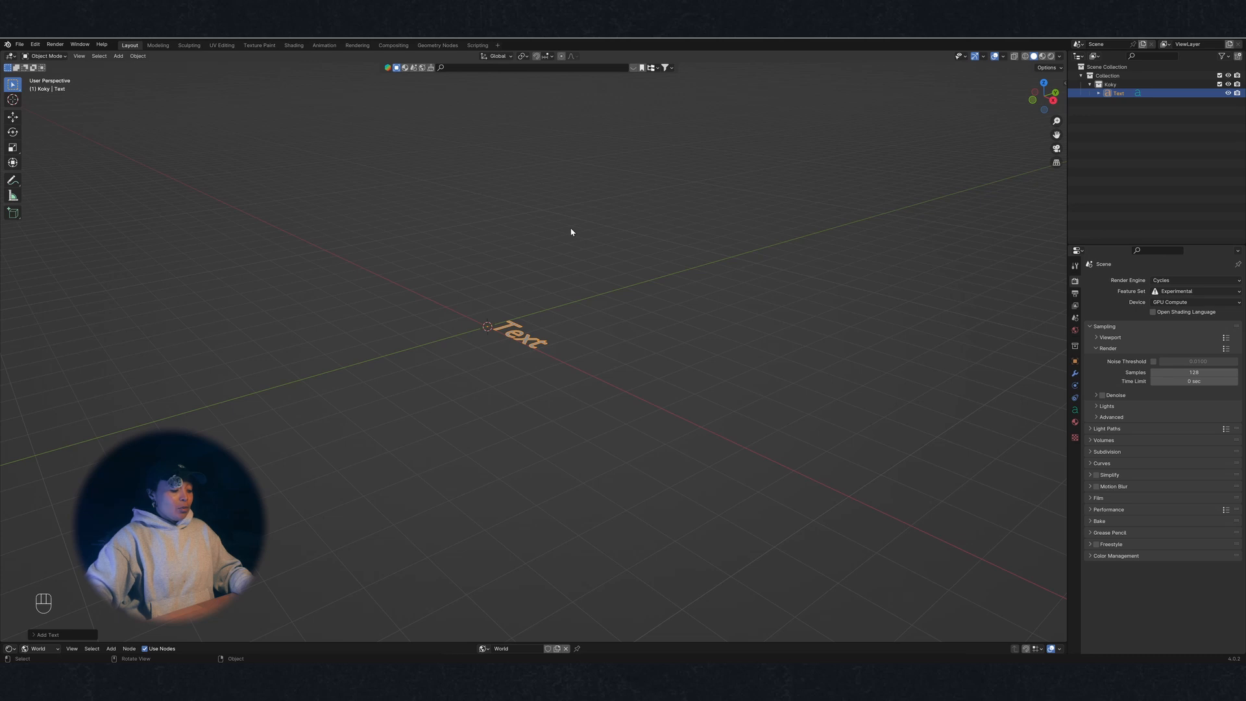
pyautogui.press('r')
pyautogui.press('x')
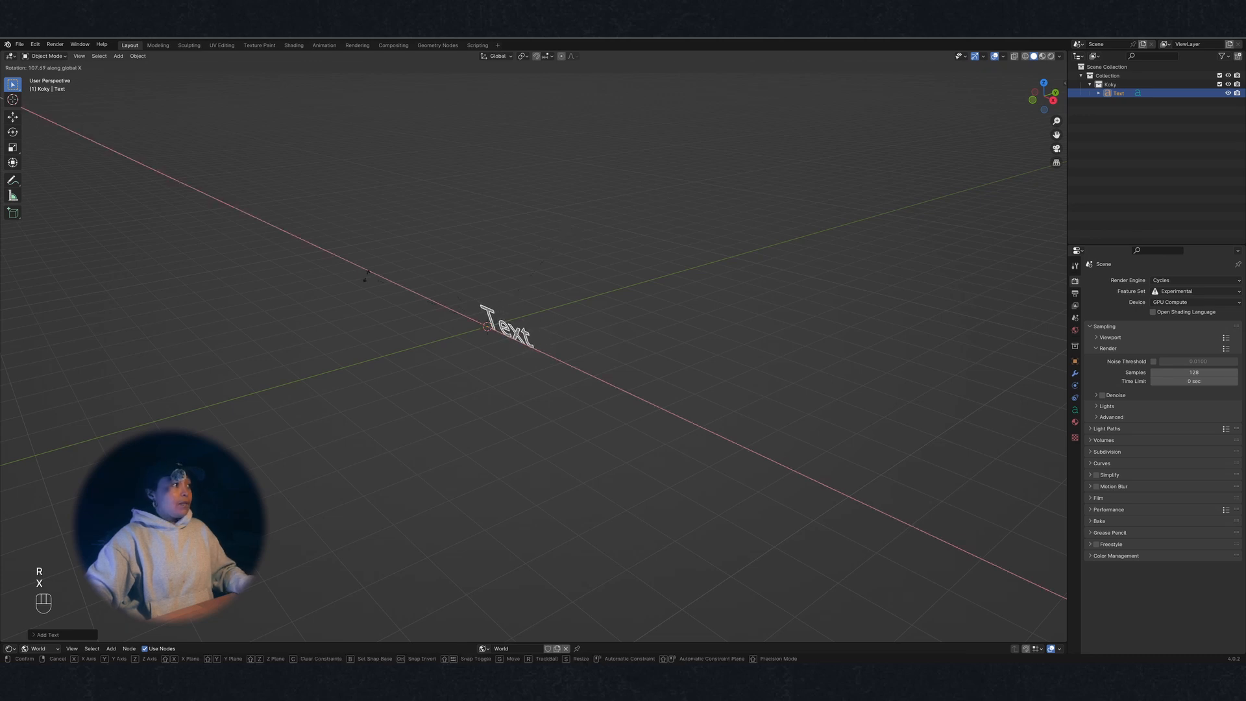
pyautogui.press('ctrl')
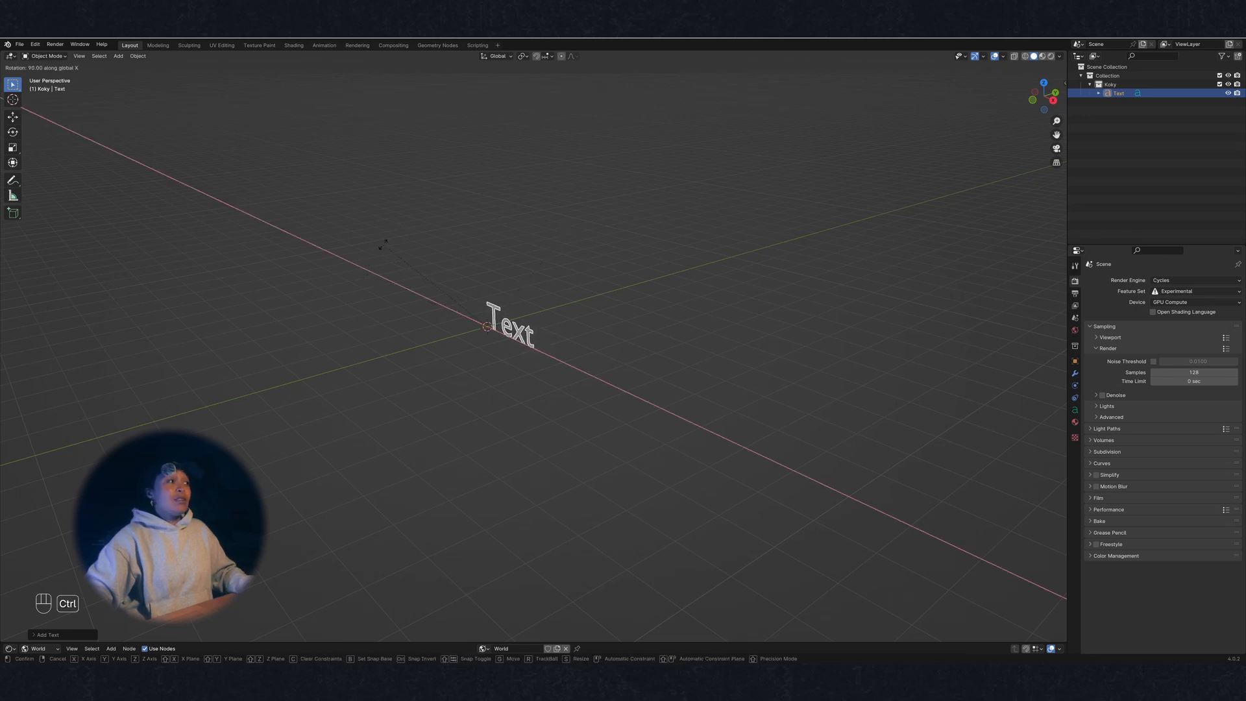
pyautogui.click(383, 246)
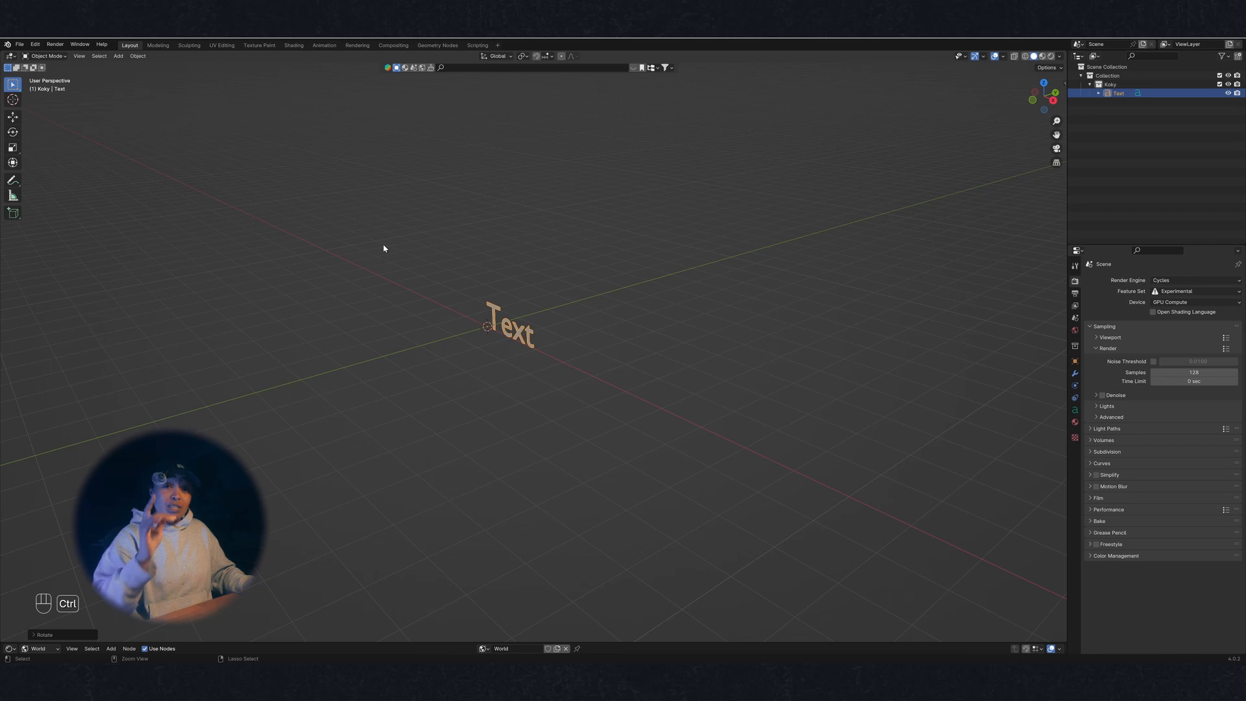
# Move the text about 1 m in negative X to centre it on the origin and raise it along Z above the ground
pyautogui.moveTo(383, 248); pyautogui.dragTo(664, 281, button='middle')
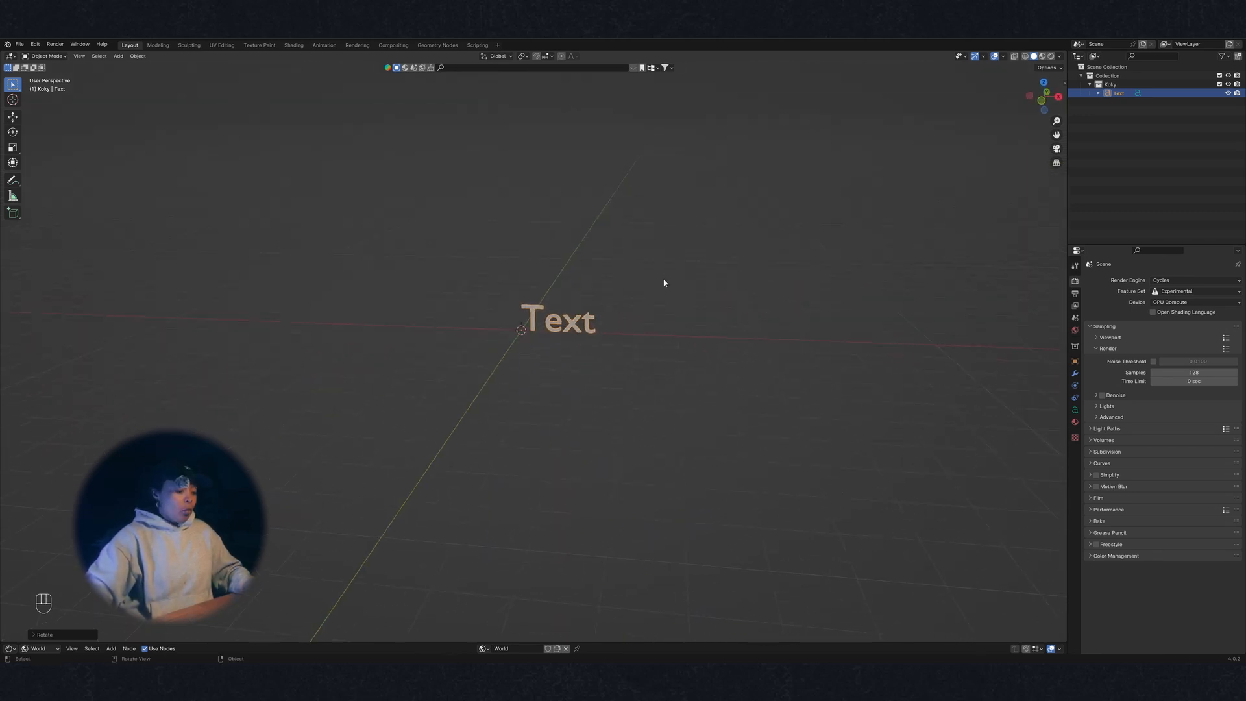
pyautogui.press('g')
pyautogui.press('x')
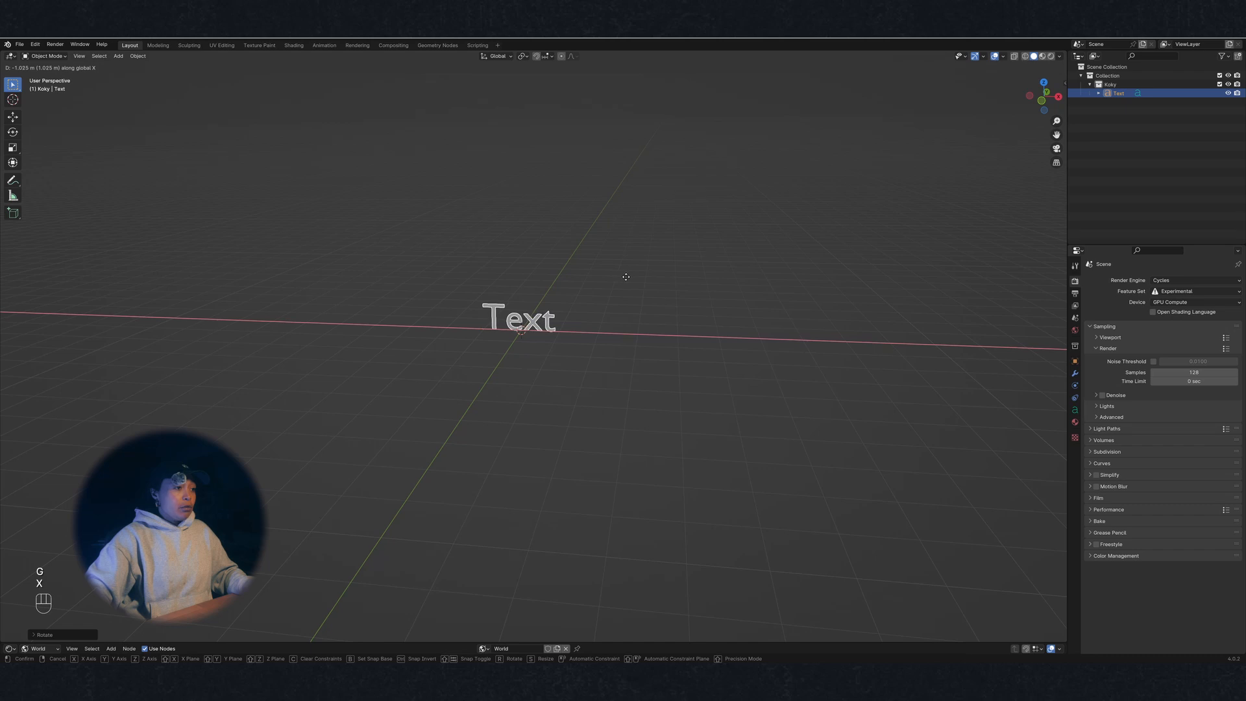
pyautogui.click(623, 276)
pyautogui.moveTo(484, 345); pyautogui.dragTo(639, 337, button='middle')
pyautogui.press('g')
pyautogui.press('z')
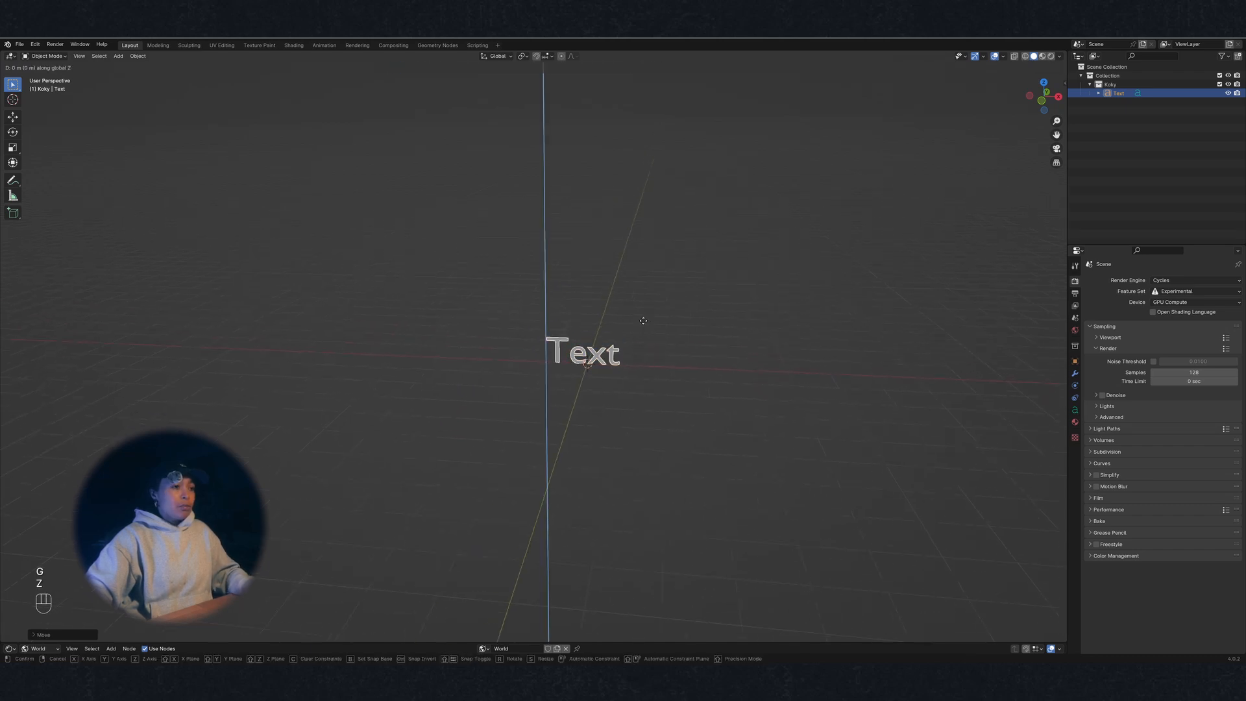
pyautogui.click(646, 257)
pyautogui.moveTo(632, 392); pyautogui.dragTo(683, 364, button='middle')
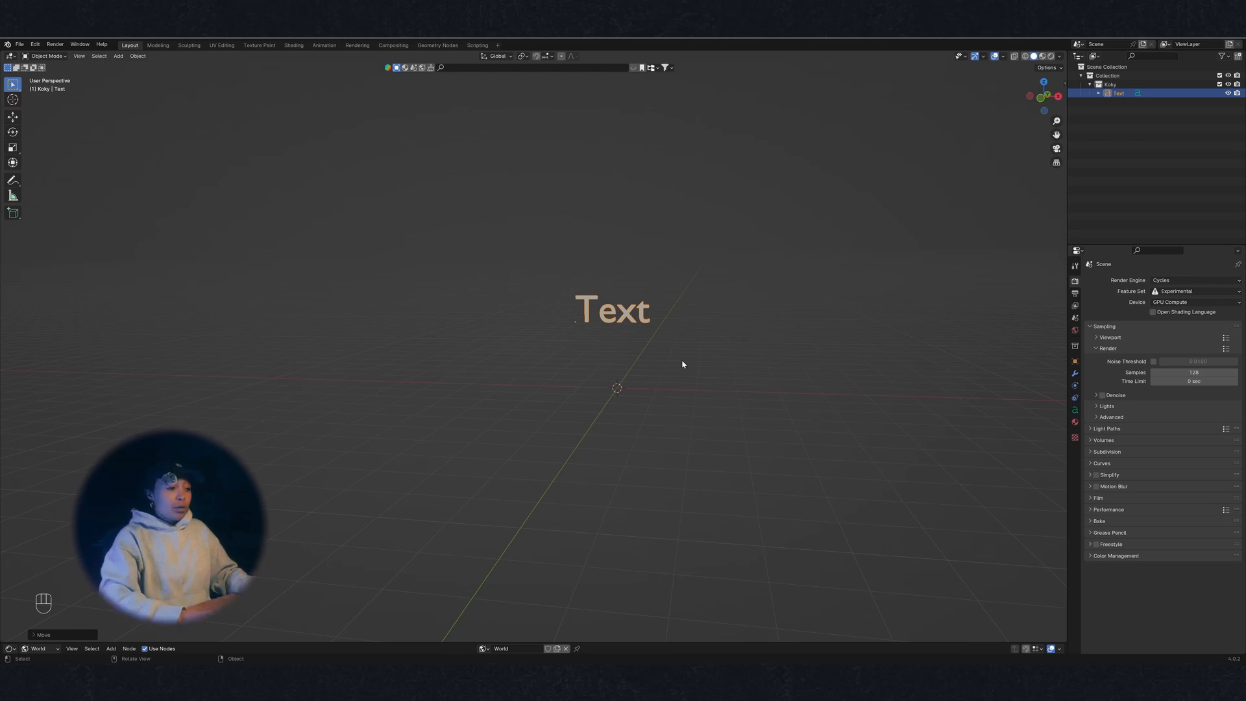
# Start editing the text object and try adding random letters after its default word, deleting them again
pyautogui.press('Tab')
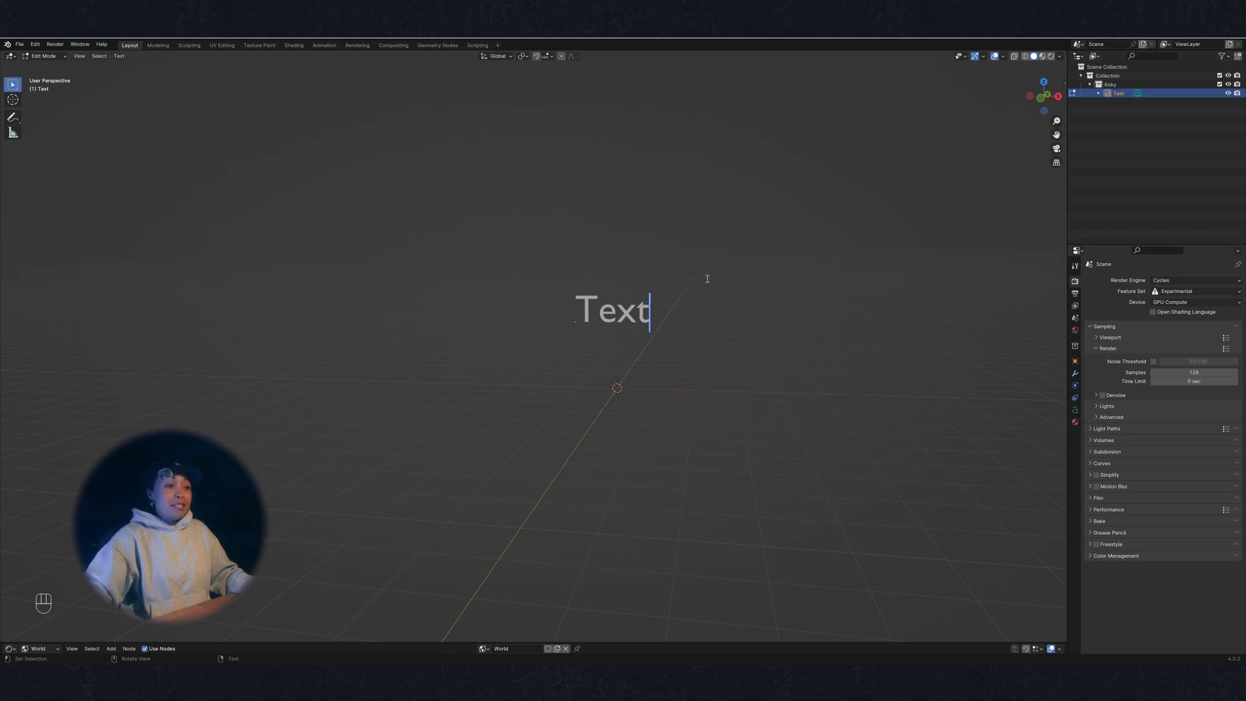
pyautogui.write('njofaheiofjaejfioajefj')
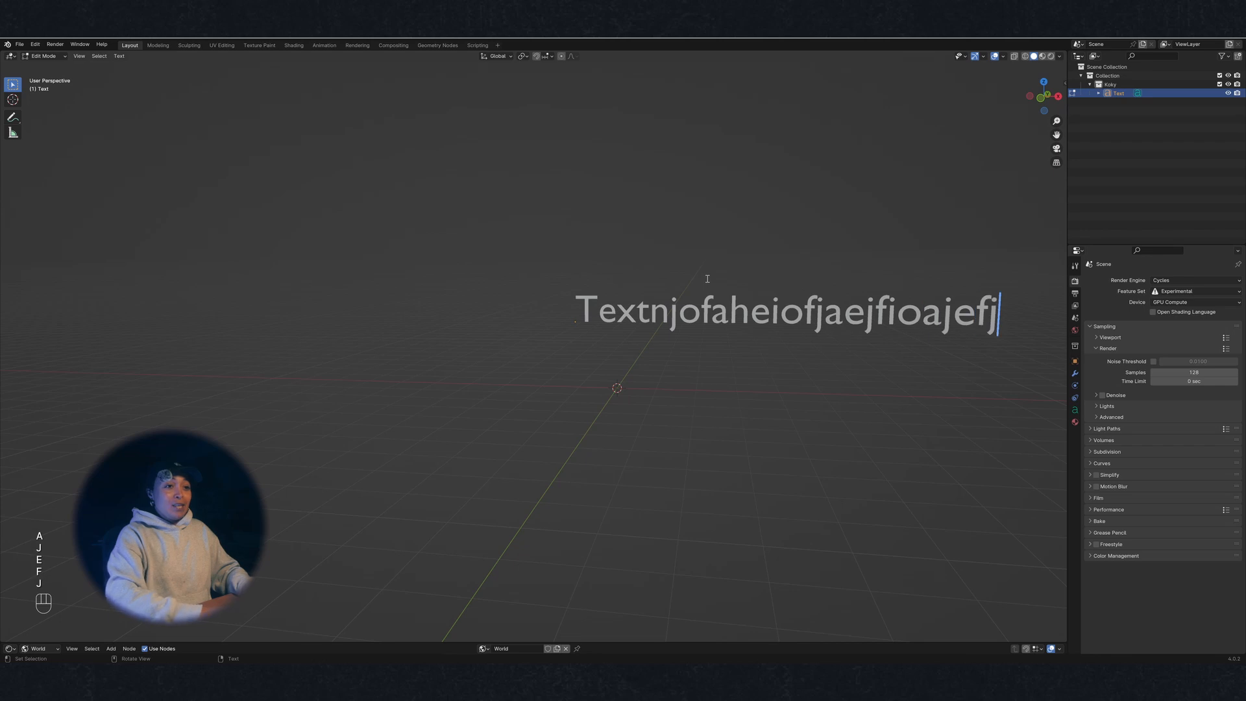
pyautogui.press('BackSpace')
pyautogui.press('BackSpace')
pyautogui.press('BackSpace')
pyautogui.press('BackSpace')
pyautogui.press('BackSpace')
pyautogui.press('BackSpace')
pyautogui.press('BackSpace')
pyautogui.press('BackSpace')
pyautogui.press('BackSpace')
pyautogui.press('BackSpace')
pyautogui.press('BackSpace')
pyautogui.press('BackSpace')
pyautogui.press('BackSpace')
pyautogui.press('BackSpace')
pyautogui.press('BackSpace')
pyautogui.press('BackSpace')
pyautogui.press('BackSpace')
pyautogui.press('BackSpace')
pyautogui.press('BackSpace')
pyautogui.press('BackSpace')
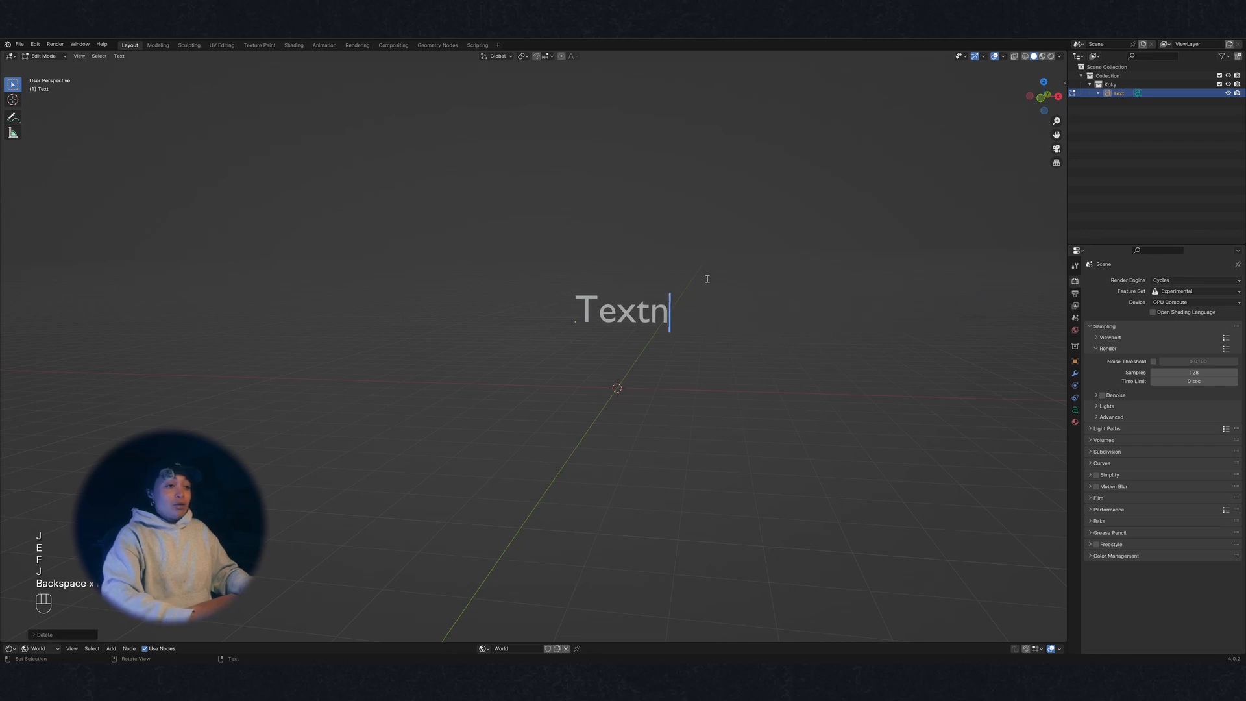
# Replace the text object's content with HOME and display its text data properties, including the Geometry settings
pyautogui.press('BackSpace')
pyautogui.press('BackSpace')
pyautogui.write('H')
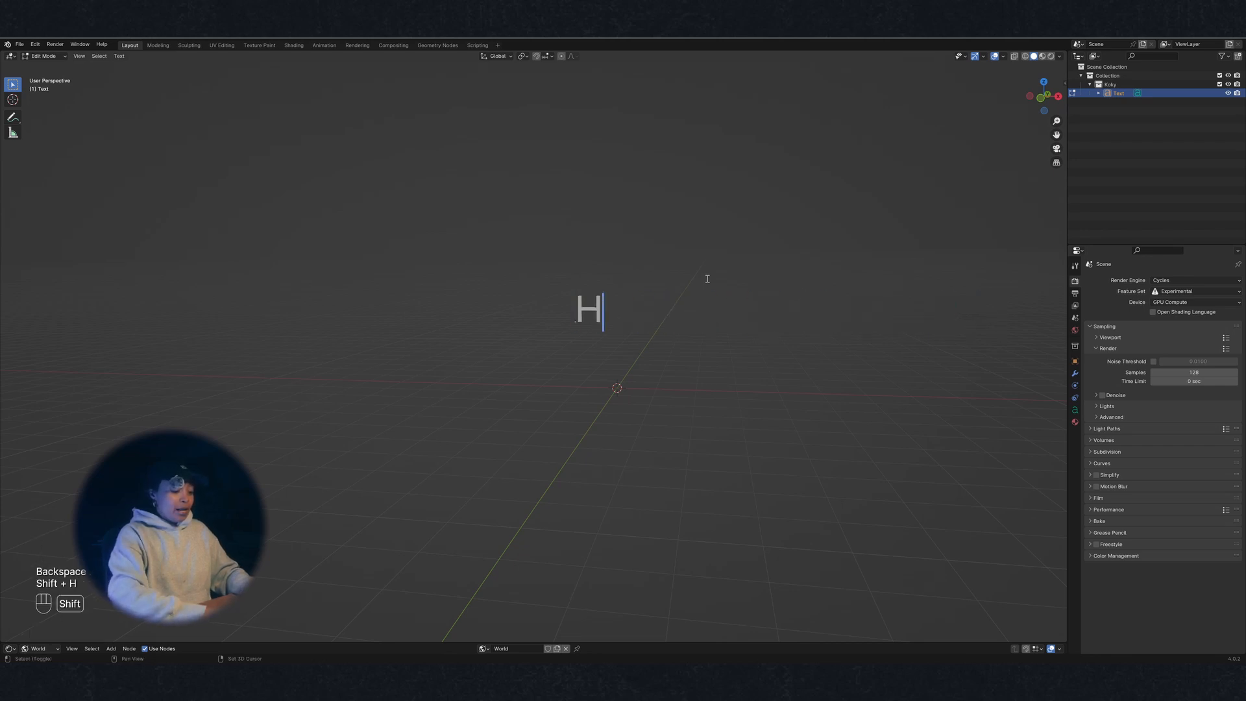
pyautogui.write('OME')
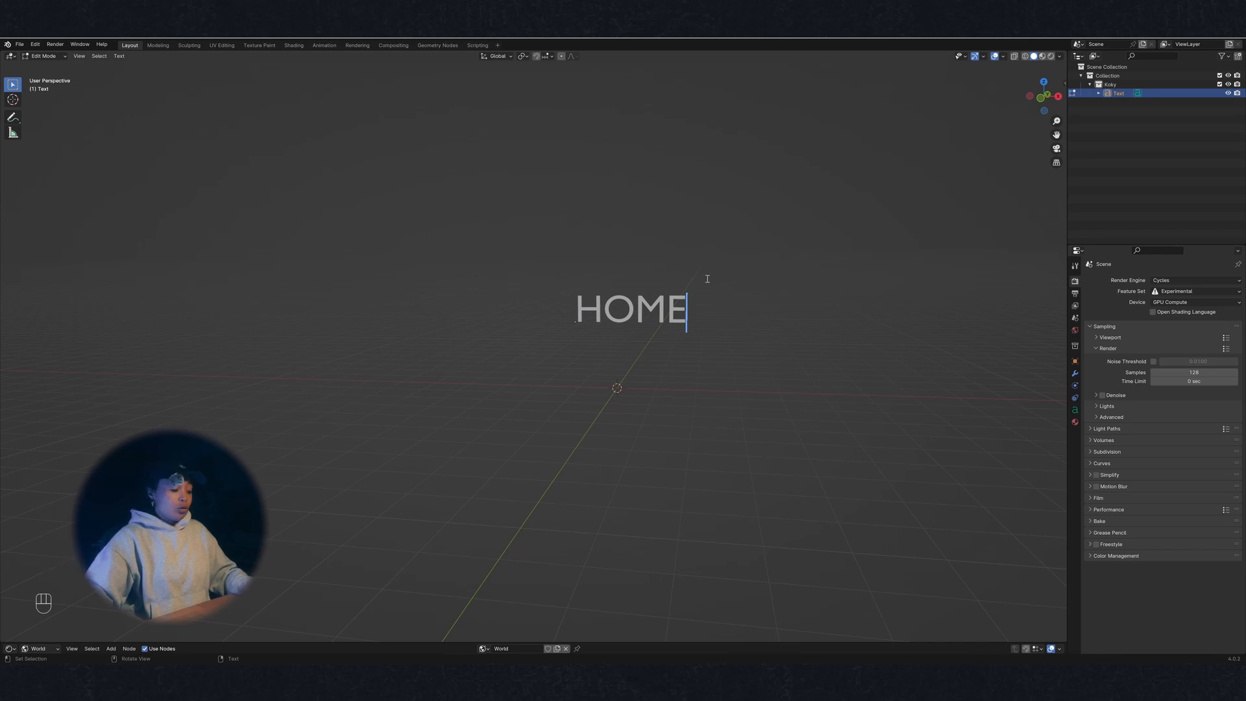
pyautogui.press('Tab')
pyautogui.moveTo(698, 316); pyautogui.dragTo(714, 350, button='middle')
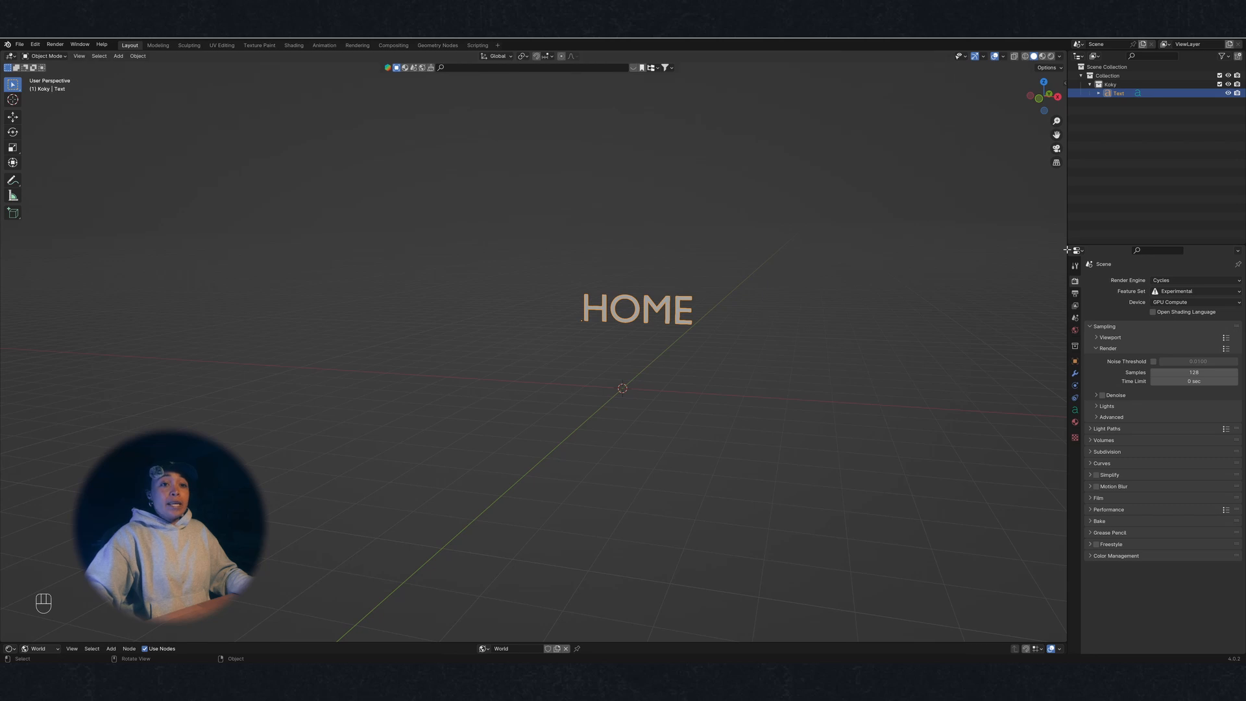
pyautogui.click(1075, 413)
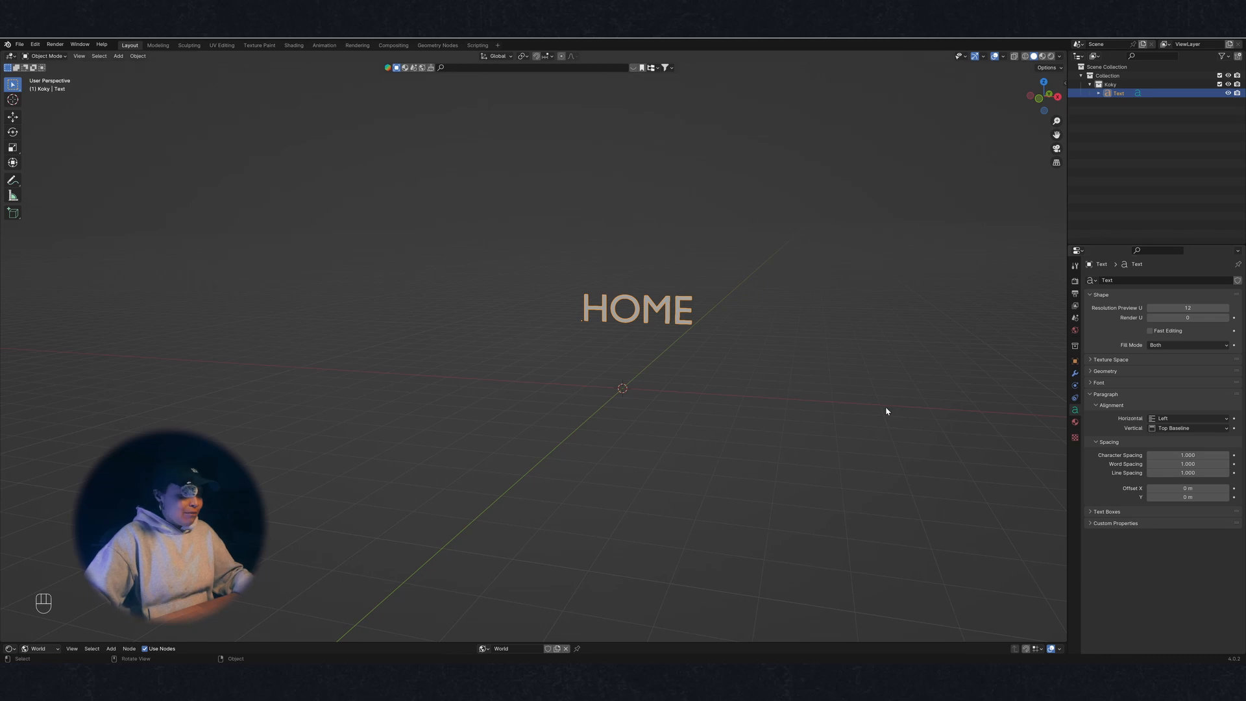
pyautogui.moveTo(884, 412); pyautogui.dragTo(707, 369, button='middle')
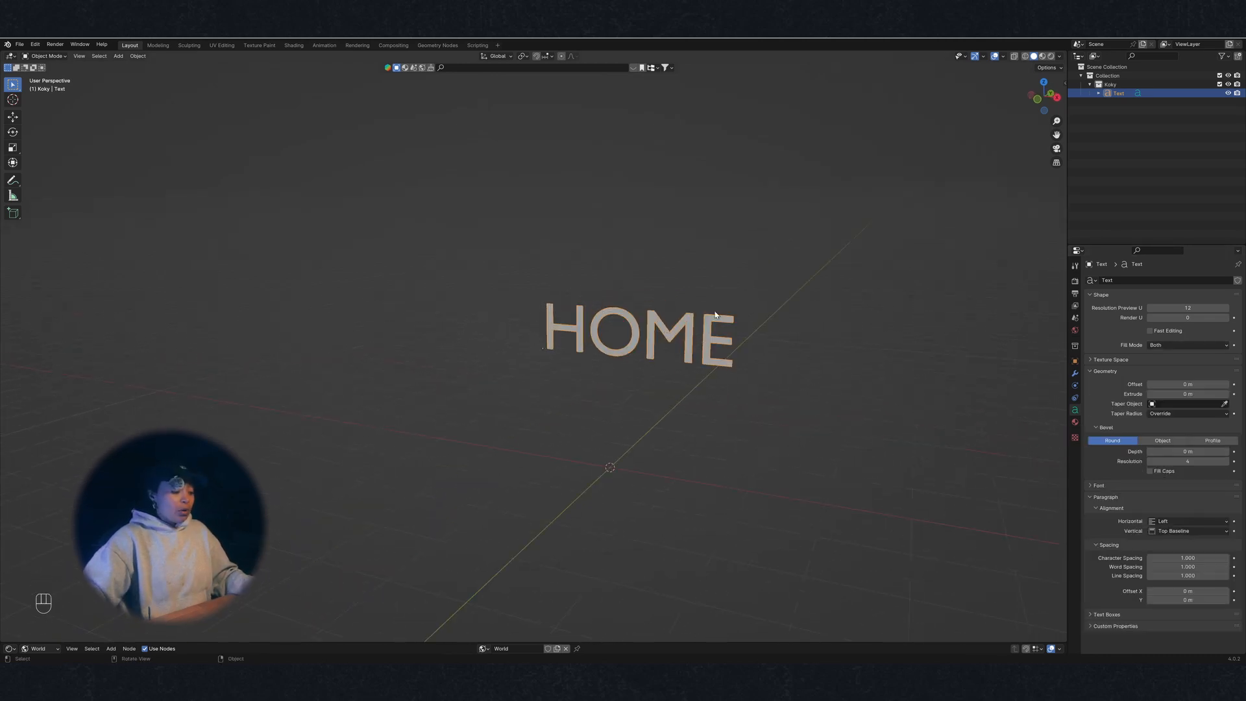
# Duplicate the HOME text in place and hide the copy in the viewport, leaving the original selected
pyautogui.press('shift')
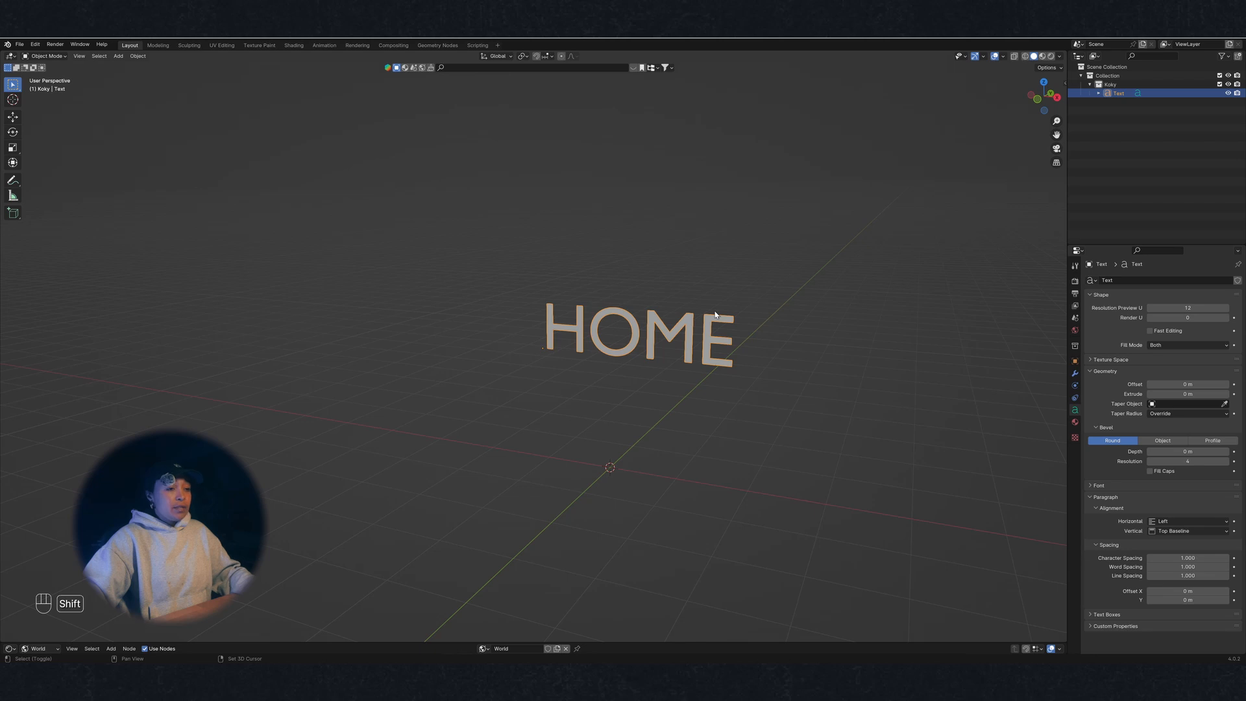
pyautogui.hotkey('shift', 'd')
pyautogui.rightClick(714, 310)
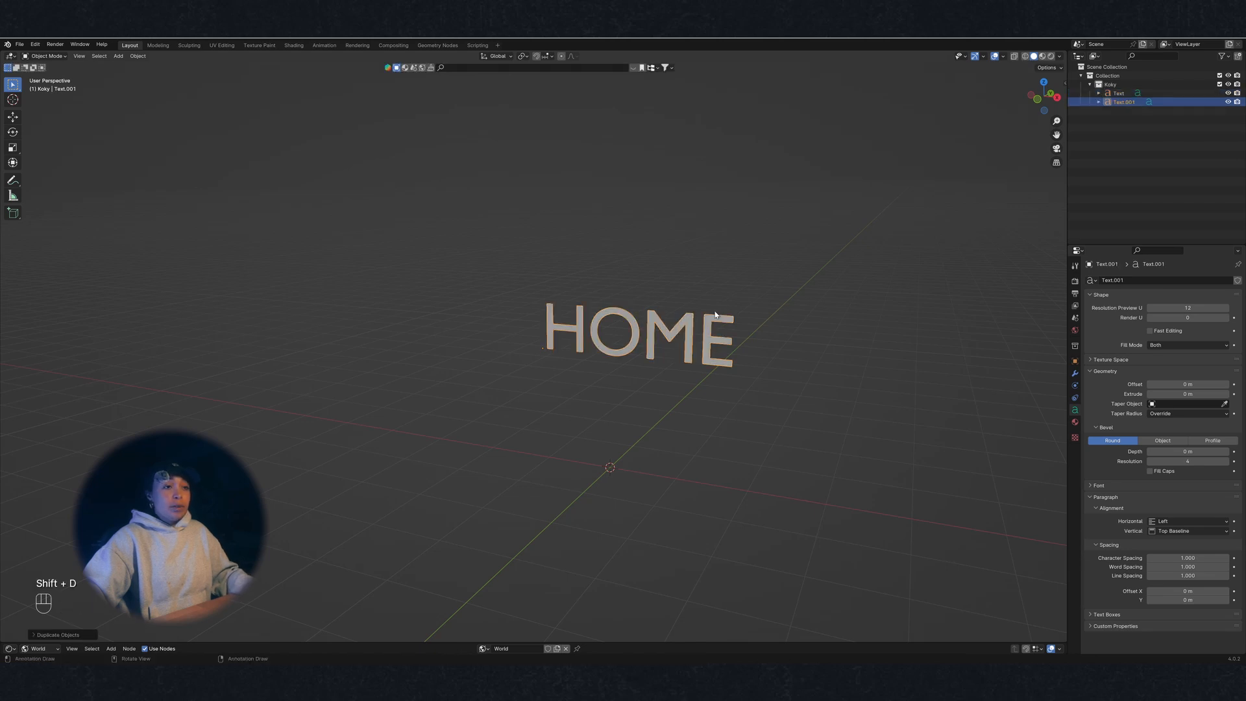
pyautogui.click(1229, 103)
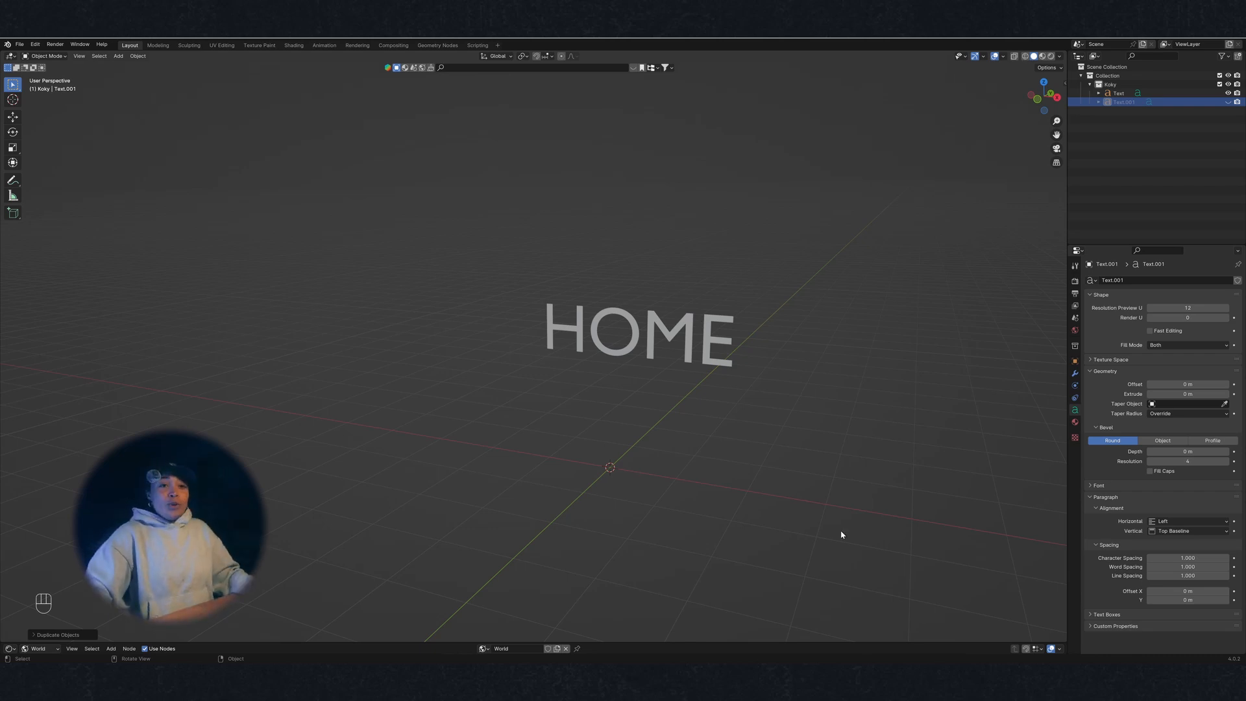
pyautogui.click(690, 329)
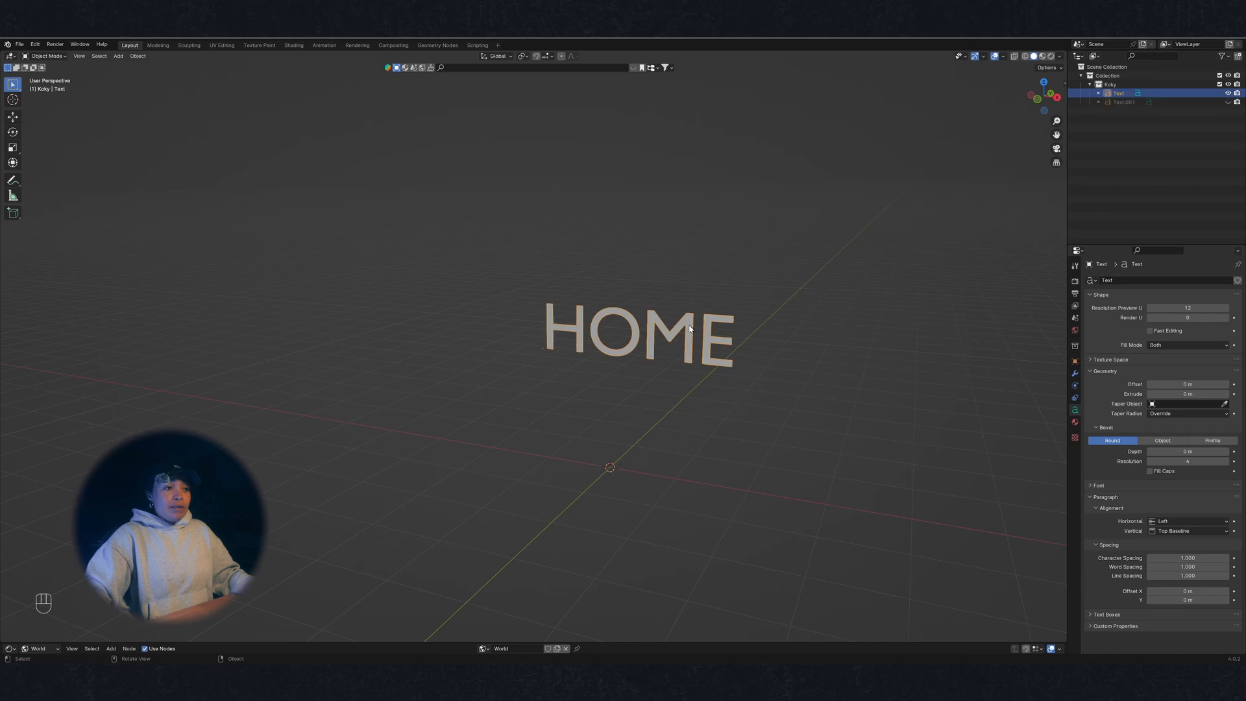
pyautogui.keyDown('shift'); pyautogui.moveTo(690, 329); pyautogui.dragTo(625, 343, button='middle'); pyautogui.keyUp('shift')
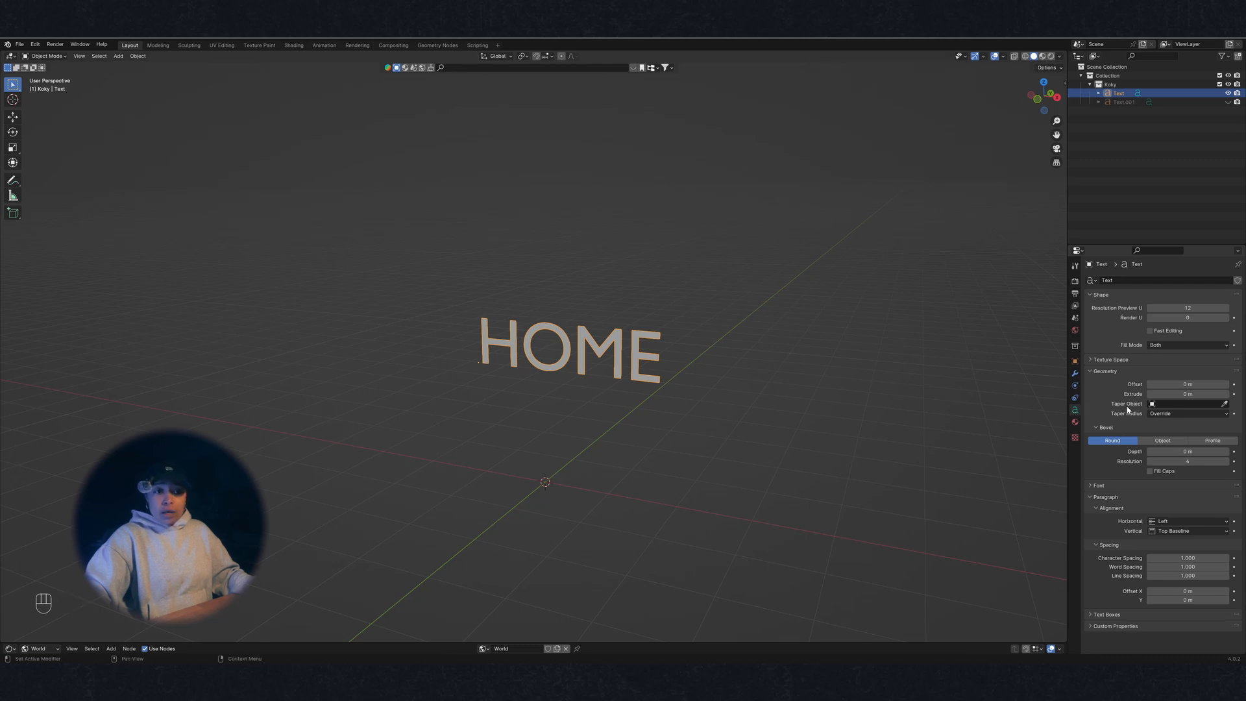
# Examine the HOME text's Font settings and browse the font files available for the regular style
pyautogui.click(1090, 372)
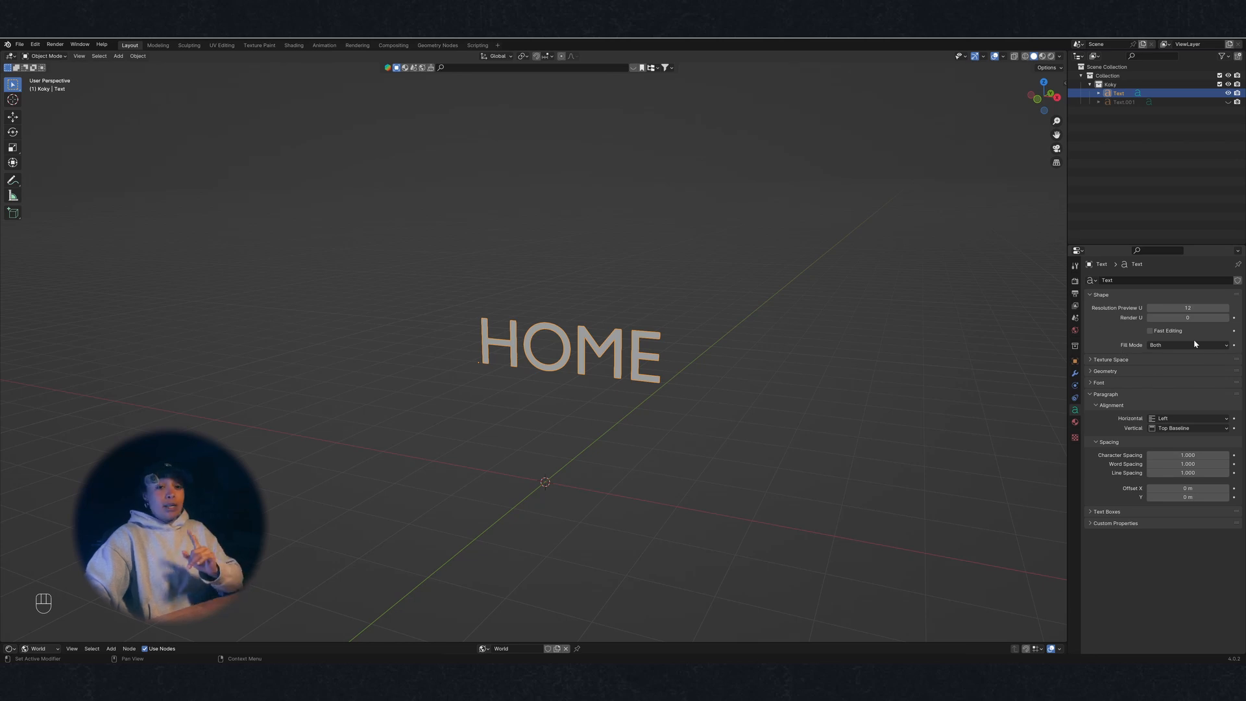
pyautogui.click(1093, 383)
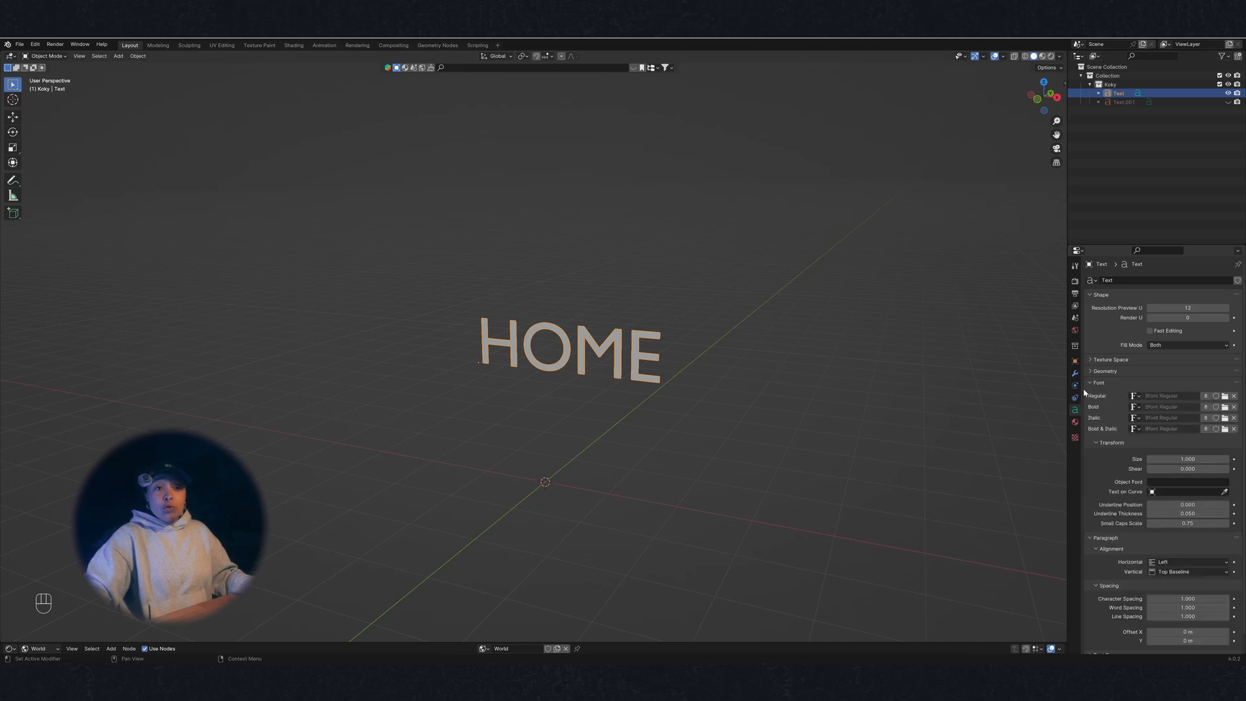
pyautogui.click(1225, 396)
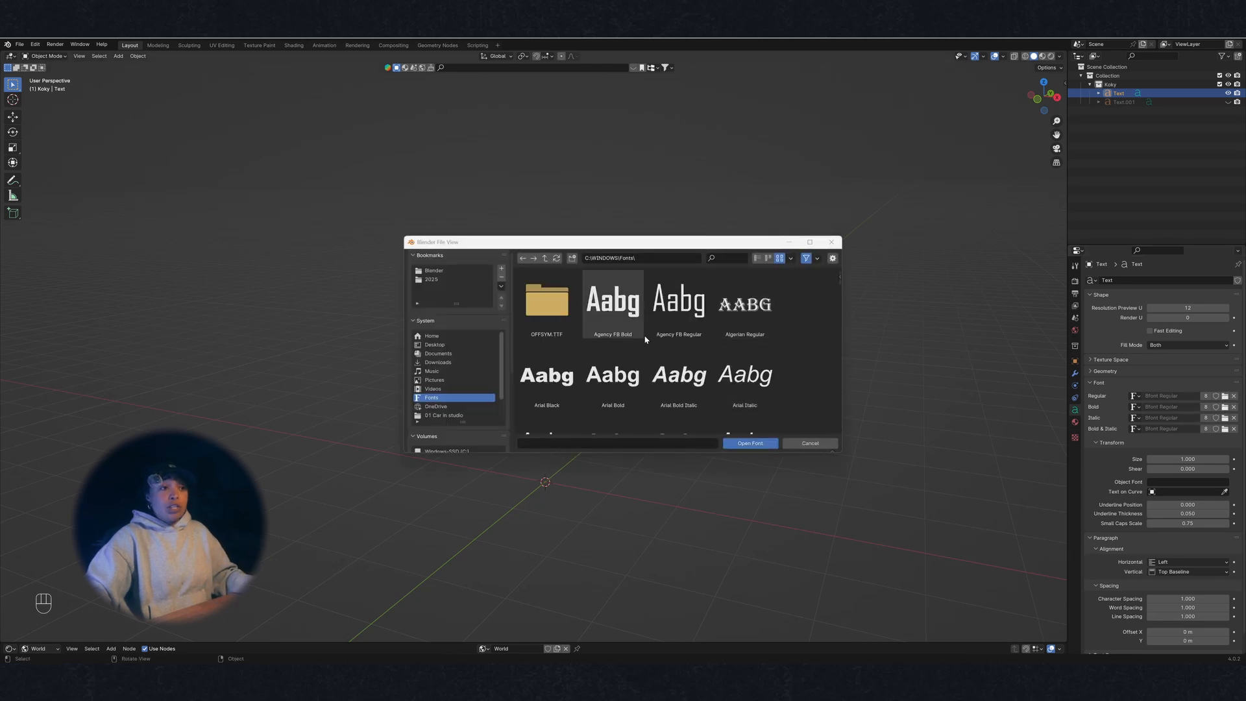
pyautogui.press('Escape')
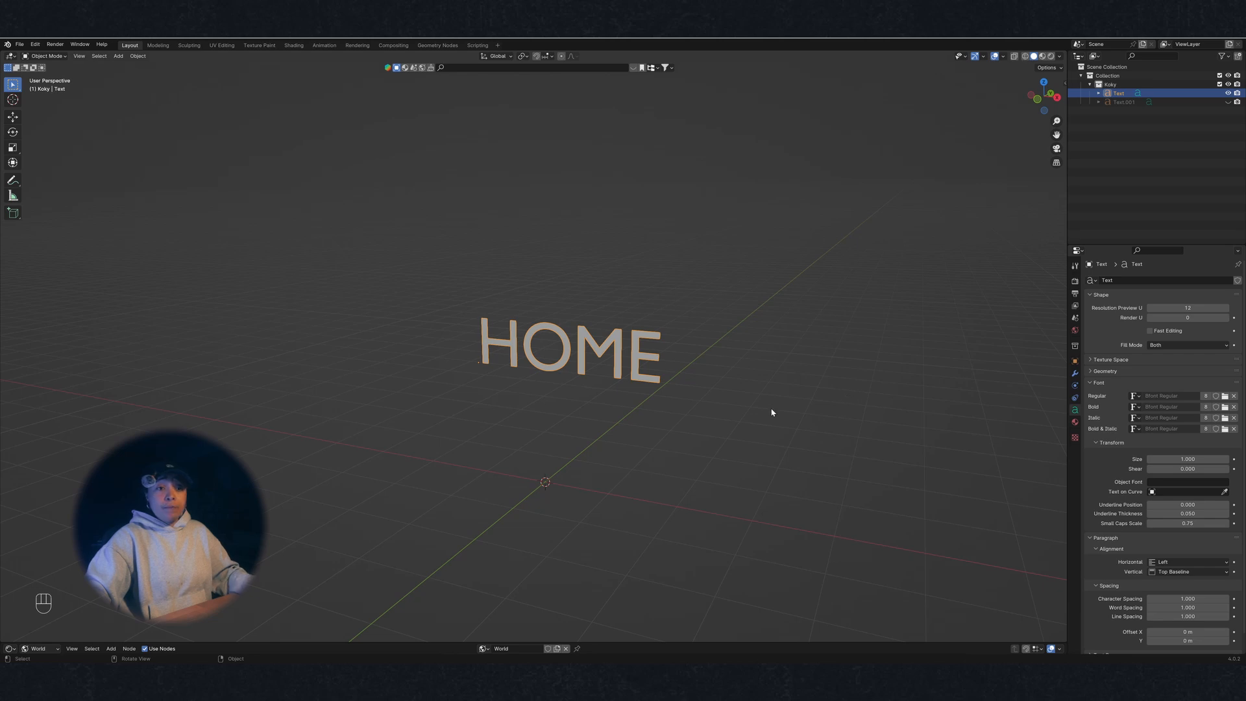
# Try a shear of 1.000 on the HOME text and undo it
pyautogui.moveTo(773, 412)
pyautogui.keyDown('shift'); pyautogui.mouseDown(button='middle')
pyautogui.moveTo(741, 412)
pyautogui.moveTo(757, 411)
pyautogui.mouseUp(button='middle'); pyautogui.keyUp('shift')
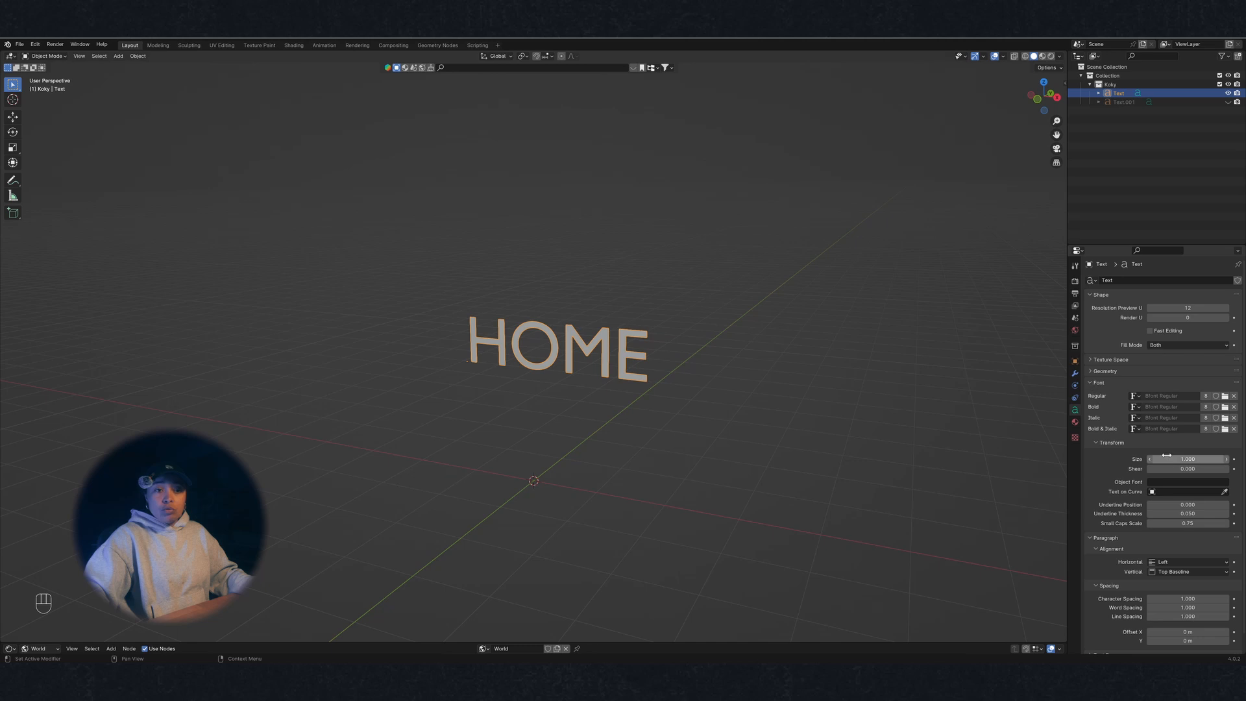
pyautogui.moveTo(1187, 460)
pyautogui.mouseDown()
pyautogui.moveTo(1222, 460)
pyautogui.moveTo(1199, 460)
pyautogui.moveTo(1207, 468)
pyautogui.mouseUp()
pyautogui.hotkey('ctrl', 'z')
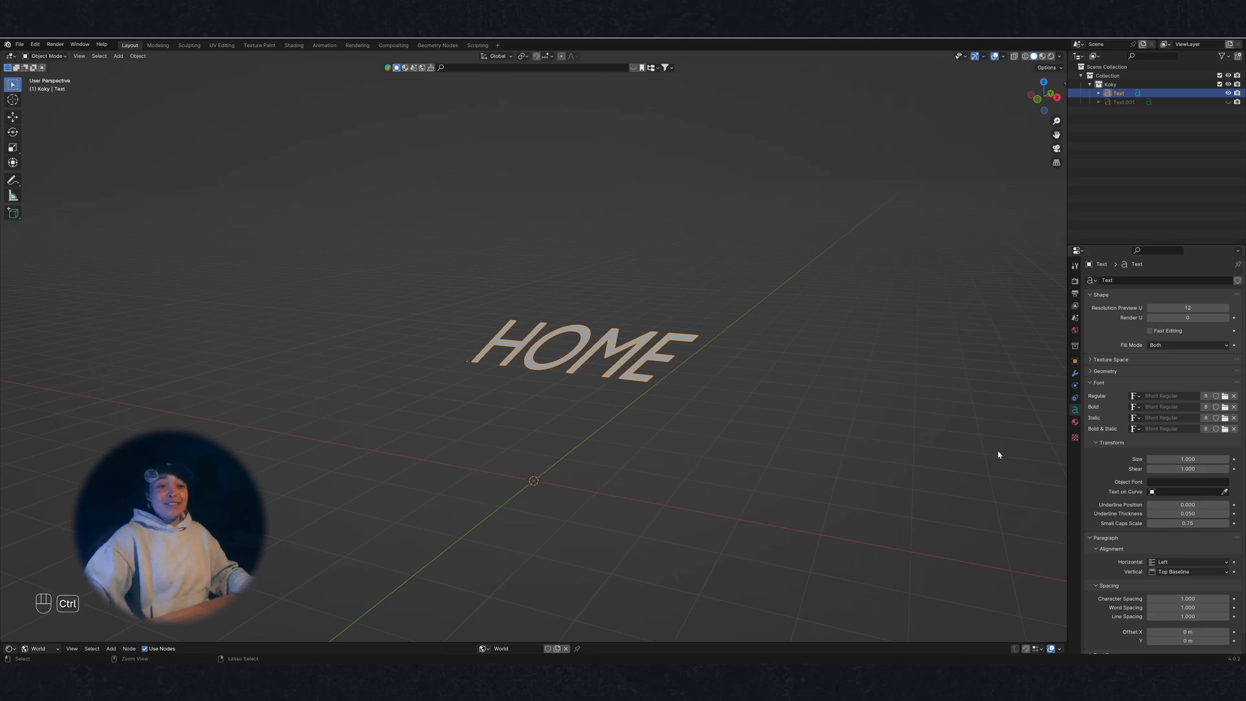
pyautogui.hotkey('ctrl', 'z')
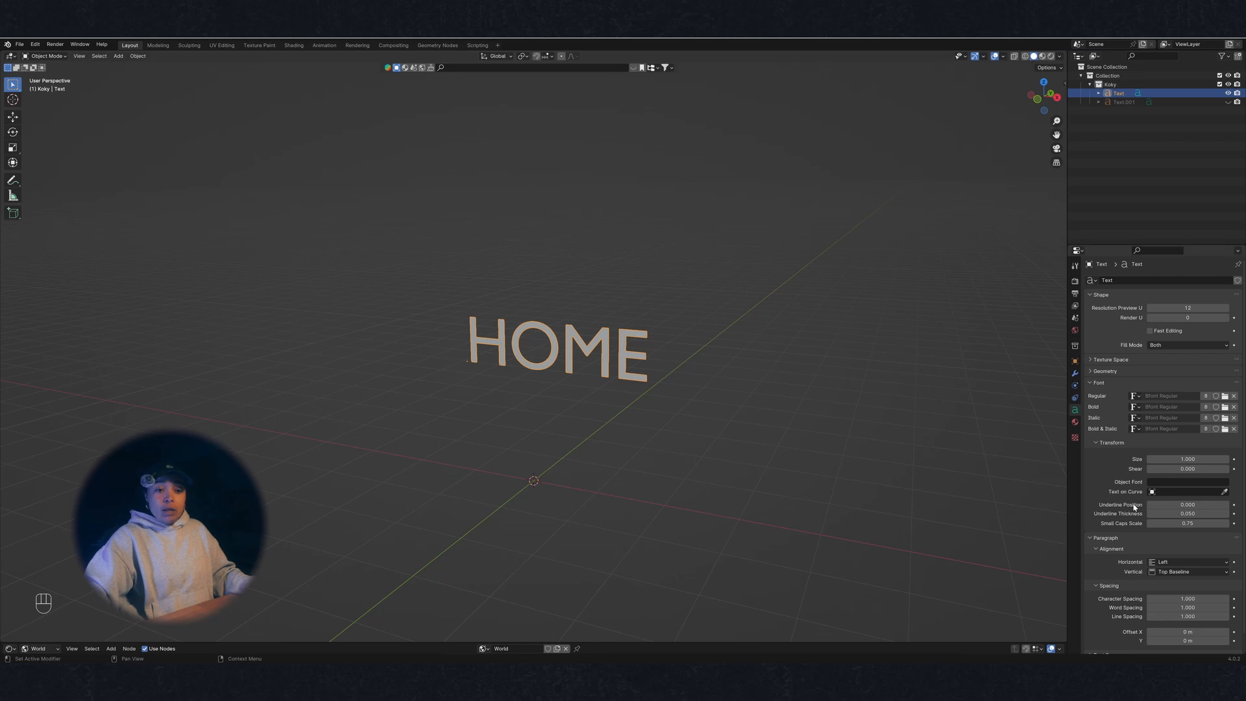
# Collapse the HOME text's Font settings and expand its Geometry settings with the bevel options
pyautogui.scroll(-1, 1155, 627)
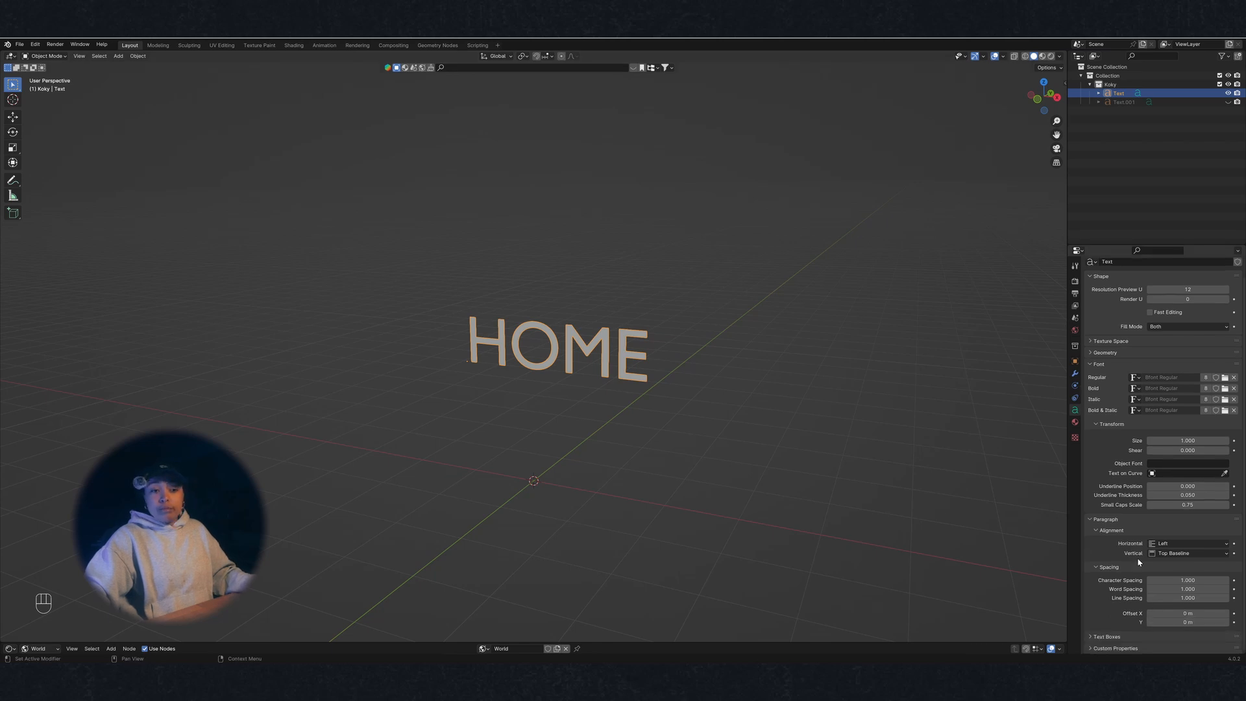
pyautogui.click(1091, 366)
pyautogui.click(1091, 360)
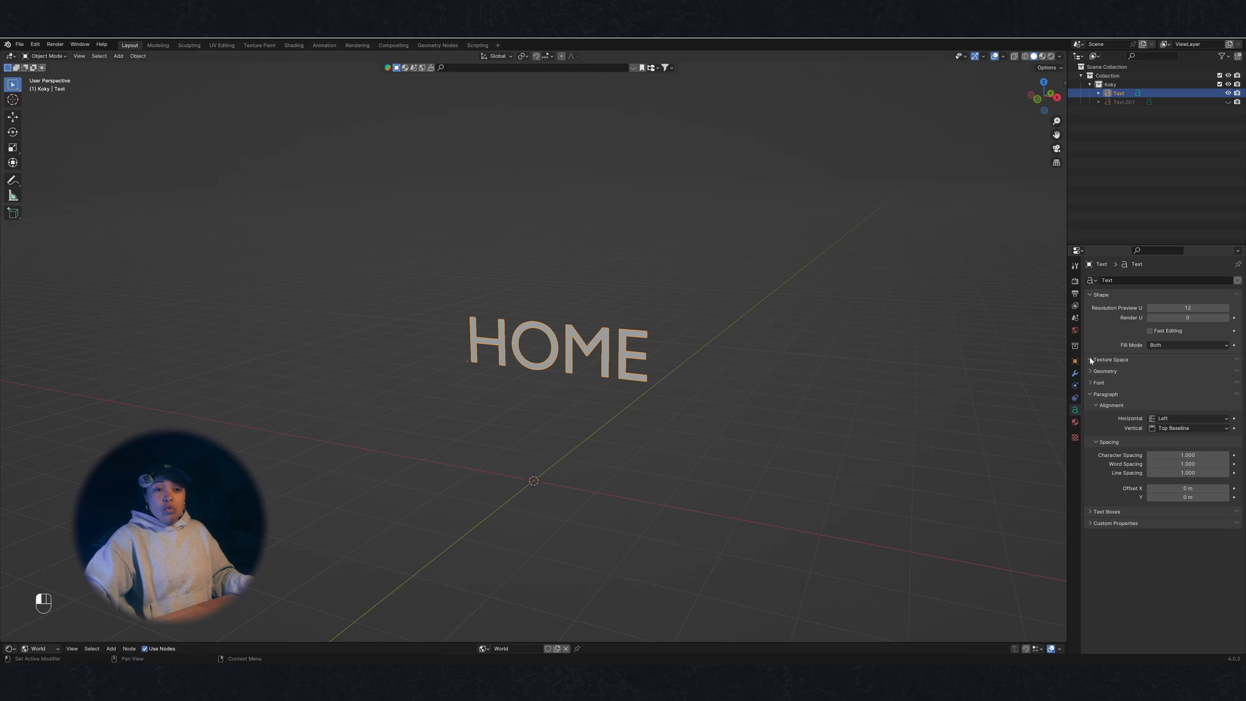
pyautogui.click(1092, 361)
pyautogui.click(1093, 372)
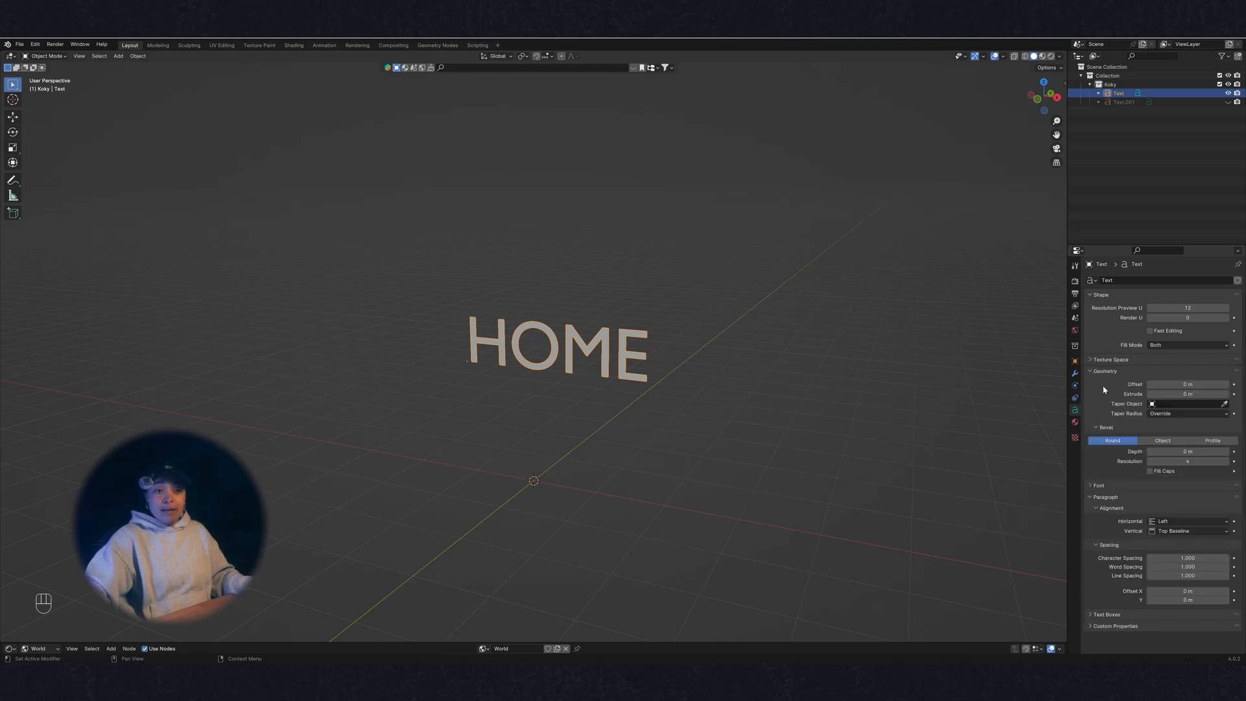
pyautogui.scroll(3, 879, 380)
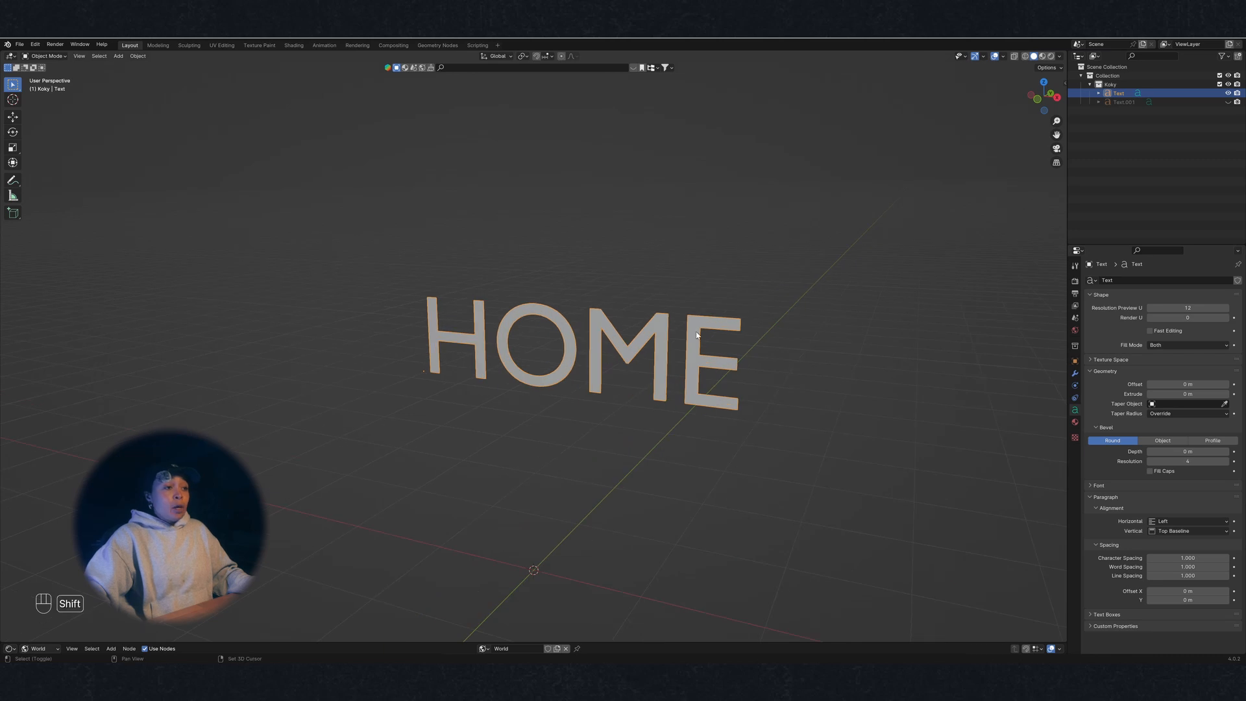
pyautogui.keyDown('shift'); pyautogui.moveTo(879, 380); pyautogui.dragTo(817, 362, button='middle'); pyautogui.keyUp('shift')
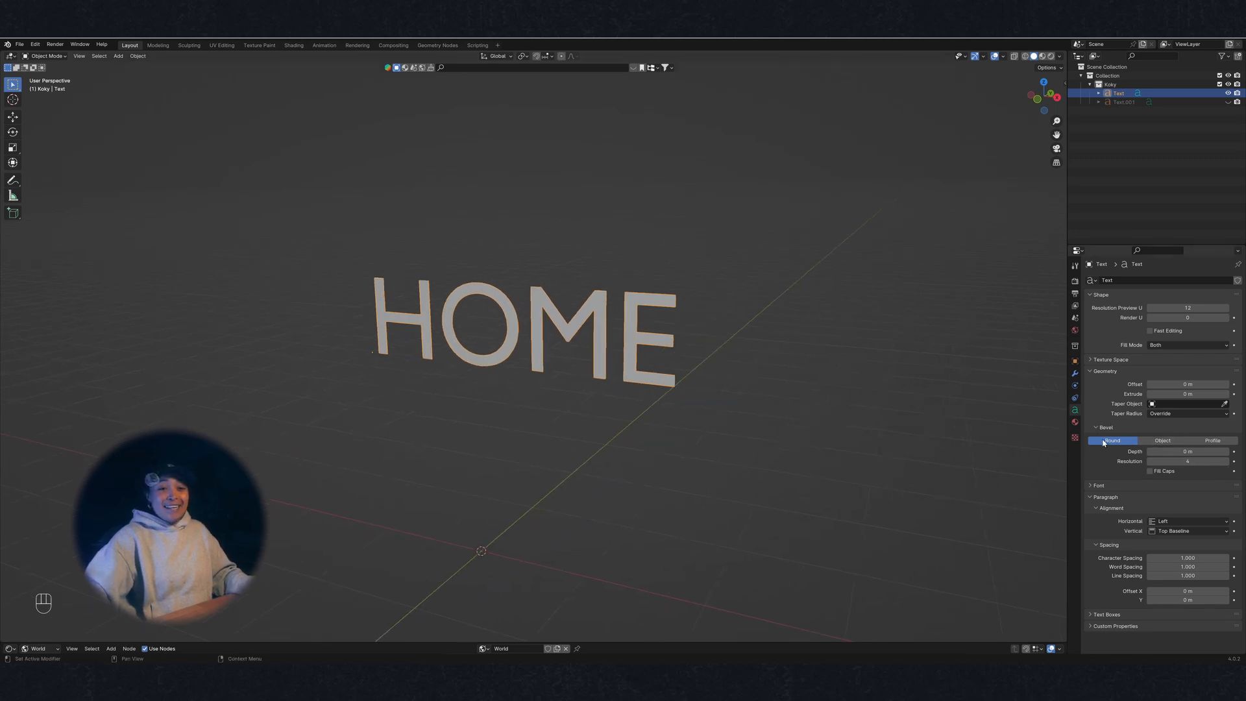
# Give the HOME text a round bevel with a depth of about 0.019 m
pyautogui.keyDown('shift'); pyautogui.moveTo(1161, 451); pyautogui.dragTo(1208, 451); pyautogui.keyUp('shift')
pyautogui.scroll(1, 549, 345)
pyautogui.scroll(2, 549, 345)
pyautogui.moveTo(851, 301); pyautogui.dragTo(829, 305, button='middle')
pyautogui.moveTo(1196, 451)
pyautogui.keyDown('shift'); pyautogui.mouseDown()
pyautogui.moveTo(1162, 451)
pyautogui.moveTo(1221, 451)
pyautogui.moveTo(1175, 451)
pyautogui.moveTo(1210, 451)
pyautogui.mouseUp(); pyautogui.keyUp('shift')
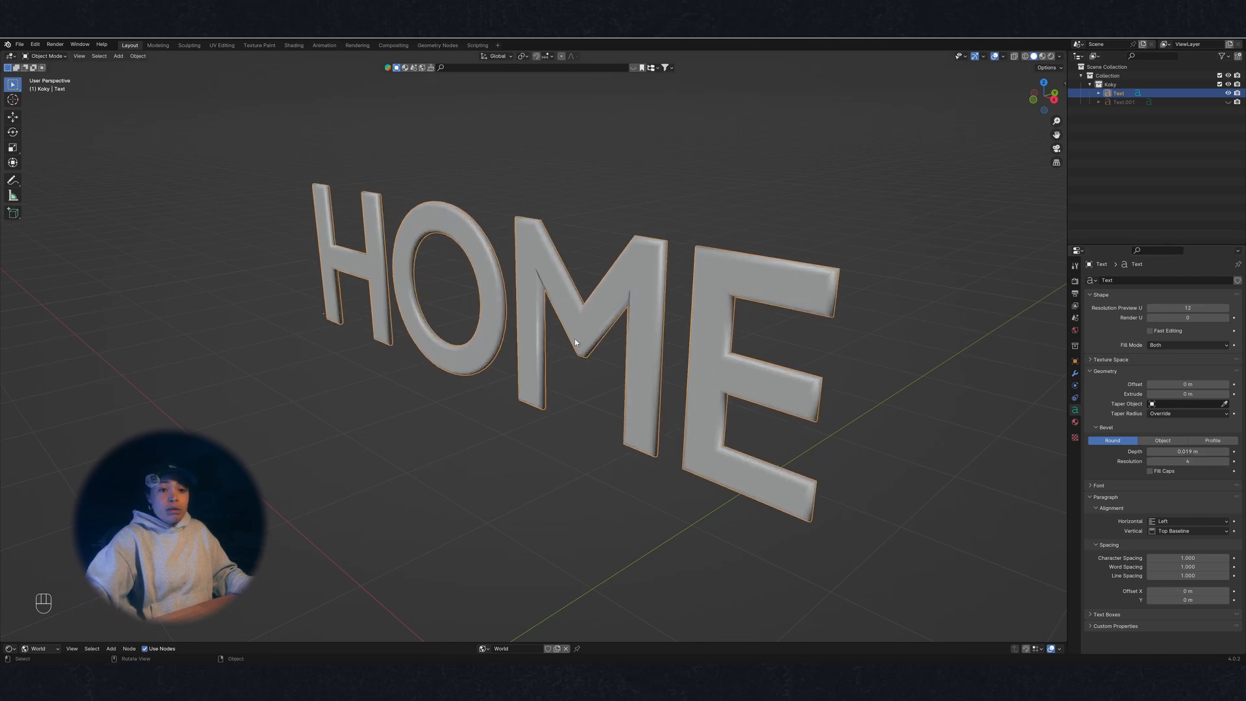
pyautogui.moveTo(673, 367); pyautogui.dragTo(704, 371, button='middle')
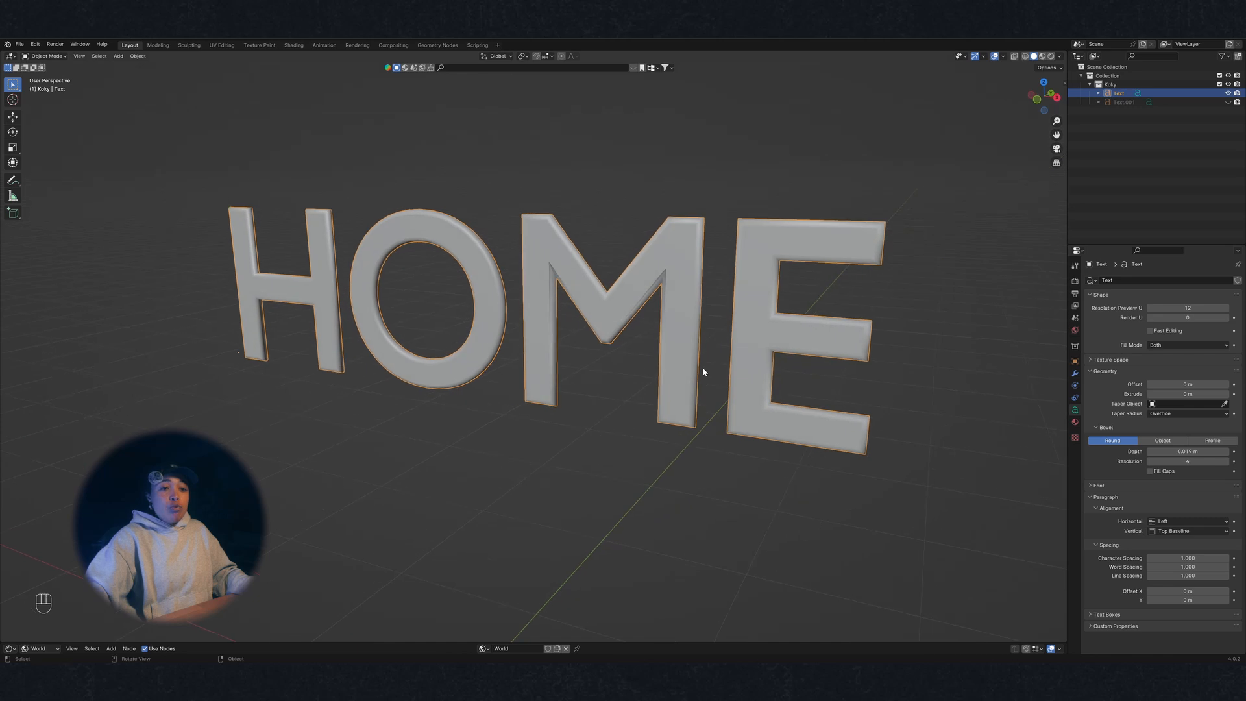
# Try the Object bevel type on the HOME text and return it to Round
pyautogui.moveTo(565, 339); pyautogui.dragTo(620, 321, button='middle')
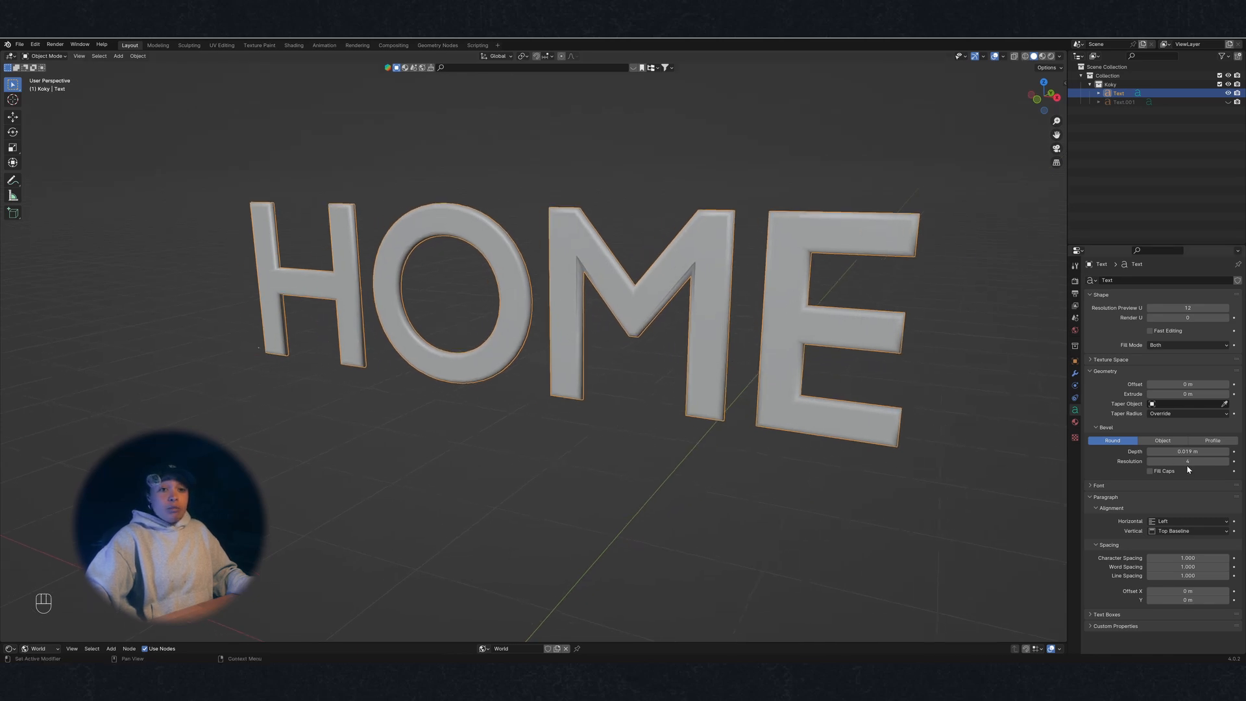
pyautogui.click(1163, 441)
pyautogui.click(1113, 440)
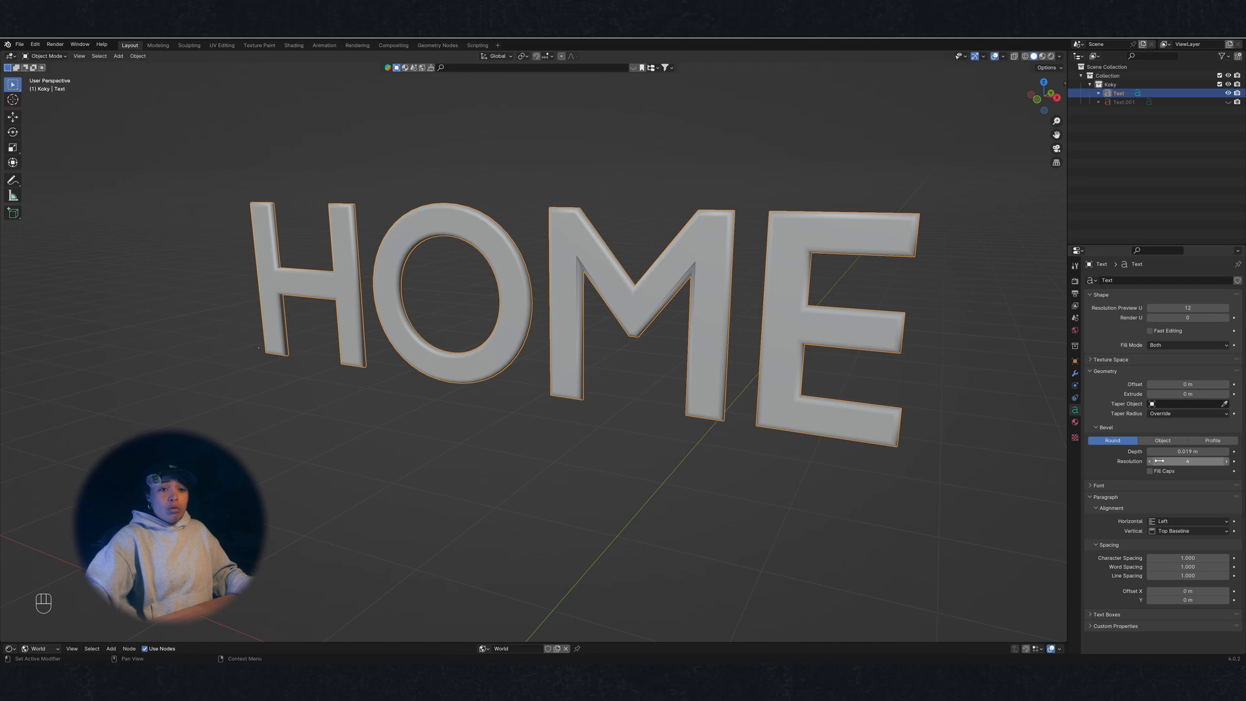
pyautogui.moveTo(356, 306); pyautogui.dragTo(882, 344, button='middle')
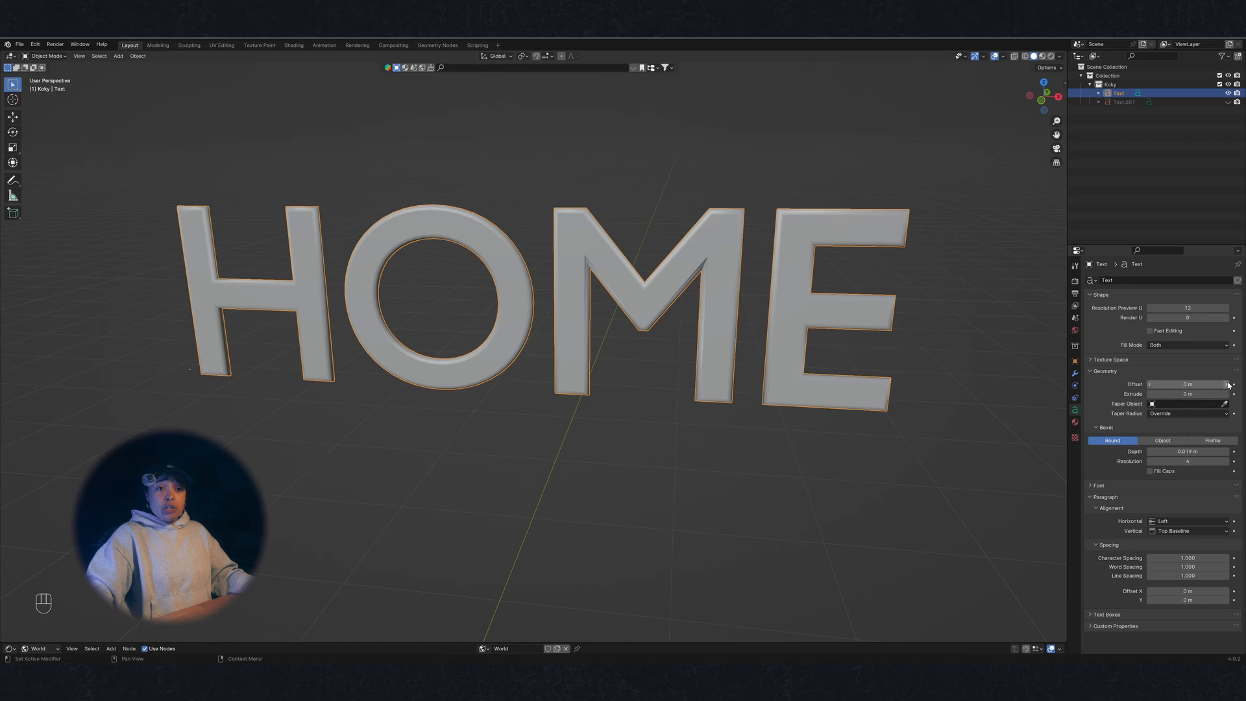
# Thin the HOME text by setting its geometry offset to about -0.043 m
pyautogui.keyDown('shift'); pyautogui.moveTo(1228, 384); pyautogui.dragTo(1115, 383); pyautogui.keyUp('shift')
pyautogui.keyDown('shift'); pyautogui.moveTo(1196, 384); pyautogui.dragTo(1215, 384); pyautogui.keyUp('shift')
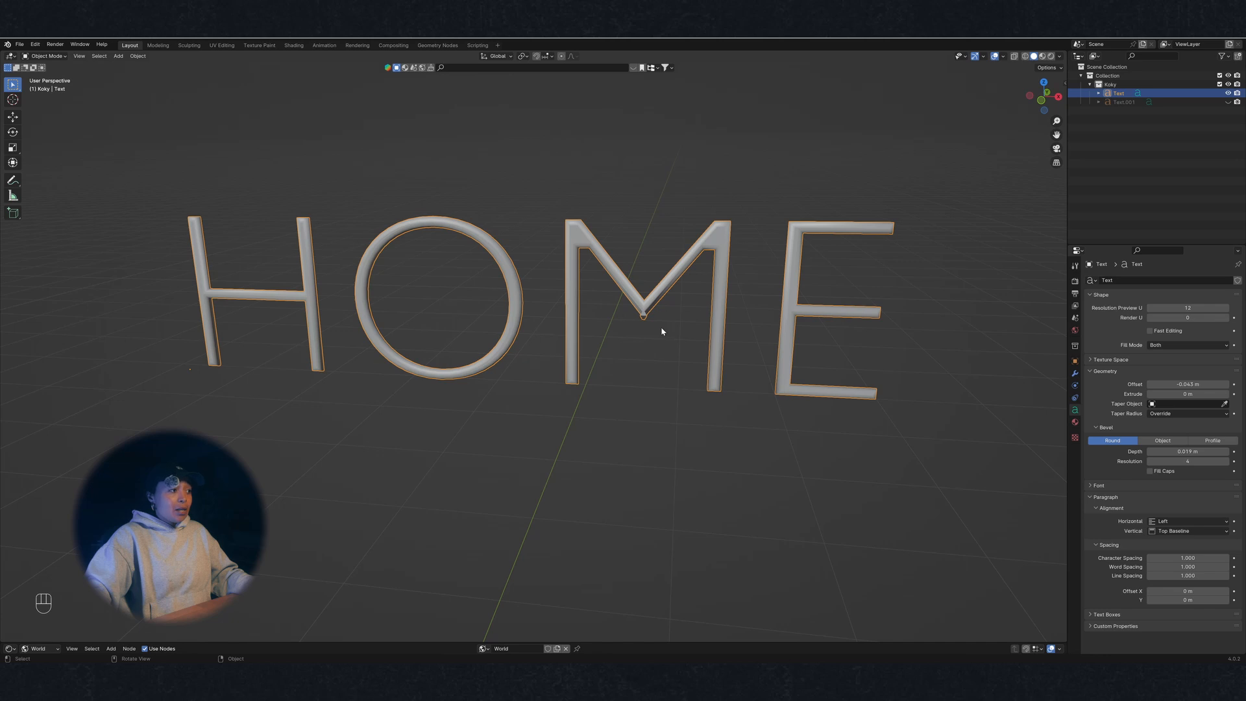
pyautogui.moveTo(662, 331); pyautogui.dragTo(632, 316, button='middle')
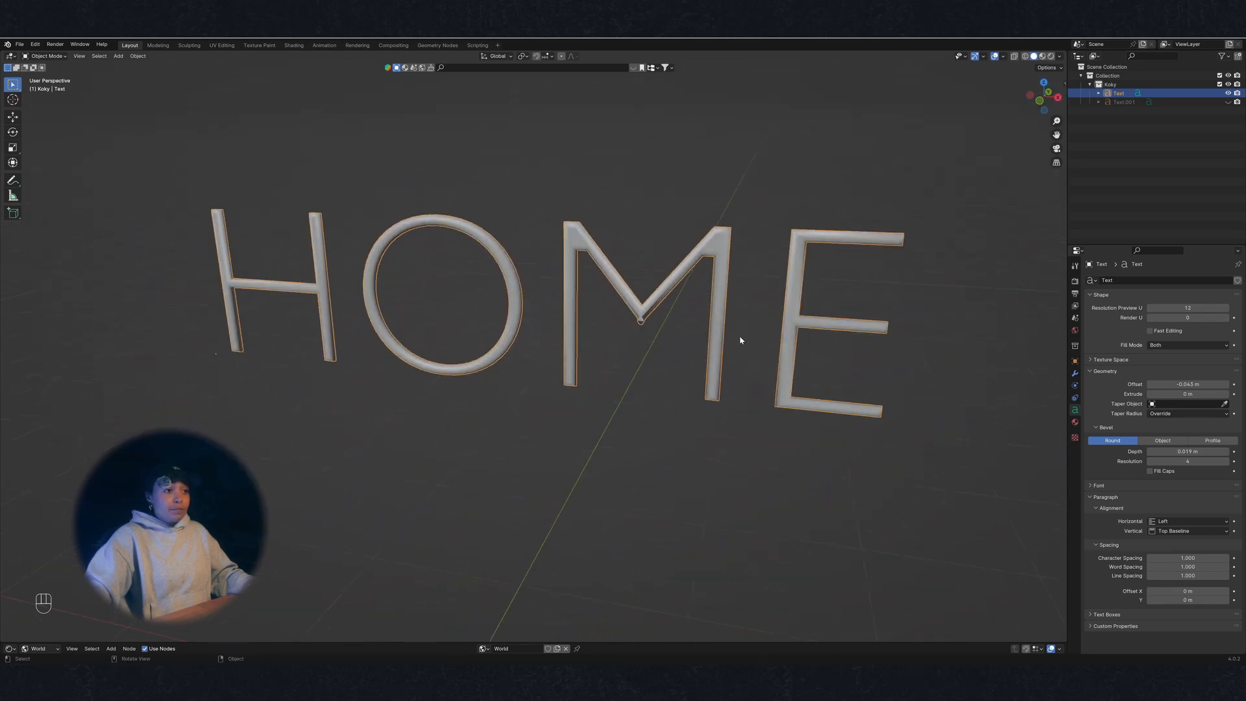
pyautogui.keyDown('shift'); pyautogui.moveTo(924, 325); pyautogui.dragTo(873, 312, button='middle'); pyautogui.keyUp('shift')
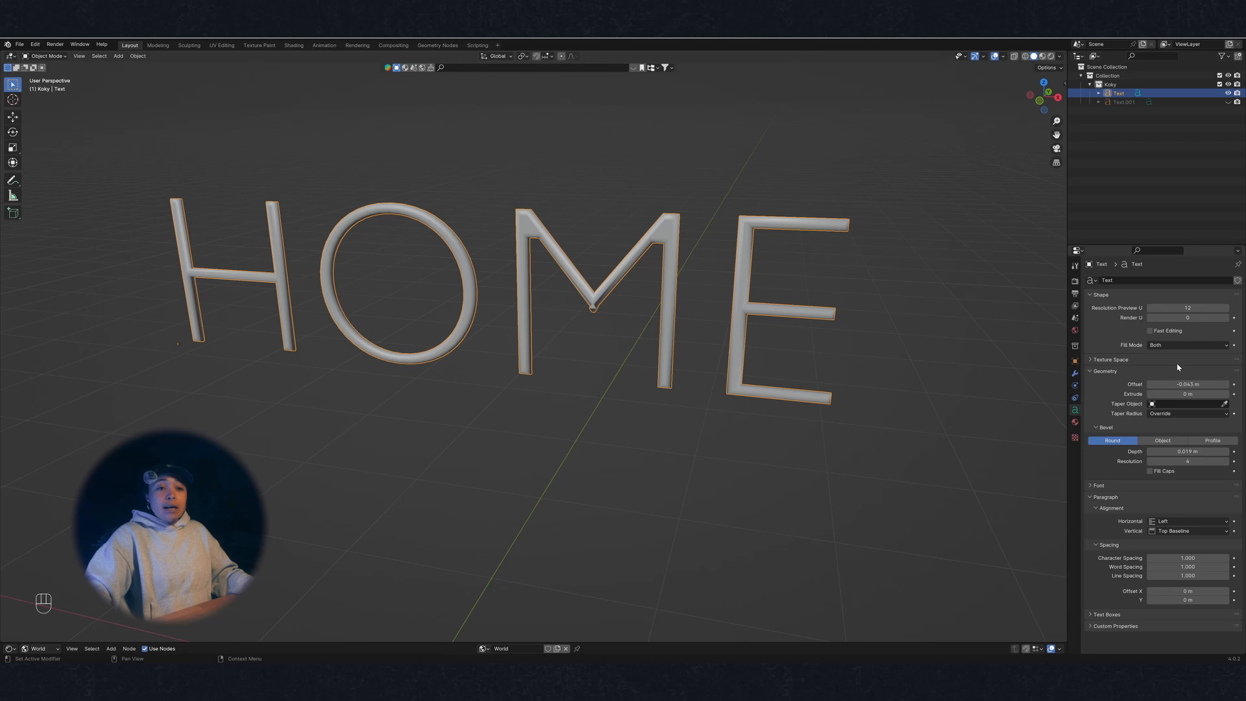
# Reduce the HOME text's round bevel depth to about 0.008 m
pyautogui.moveTo(1187, 452)
pyautogui.keyDown('shift'); pyautogui.mouseDown()
pyautogui.moveTo(1161, 451)
pyautogui.moveTo(1224, 452)
pyautogui.moveTo(1165, 452)
pyautogui.mouseUp(); pyautogui.keyUp('shift')
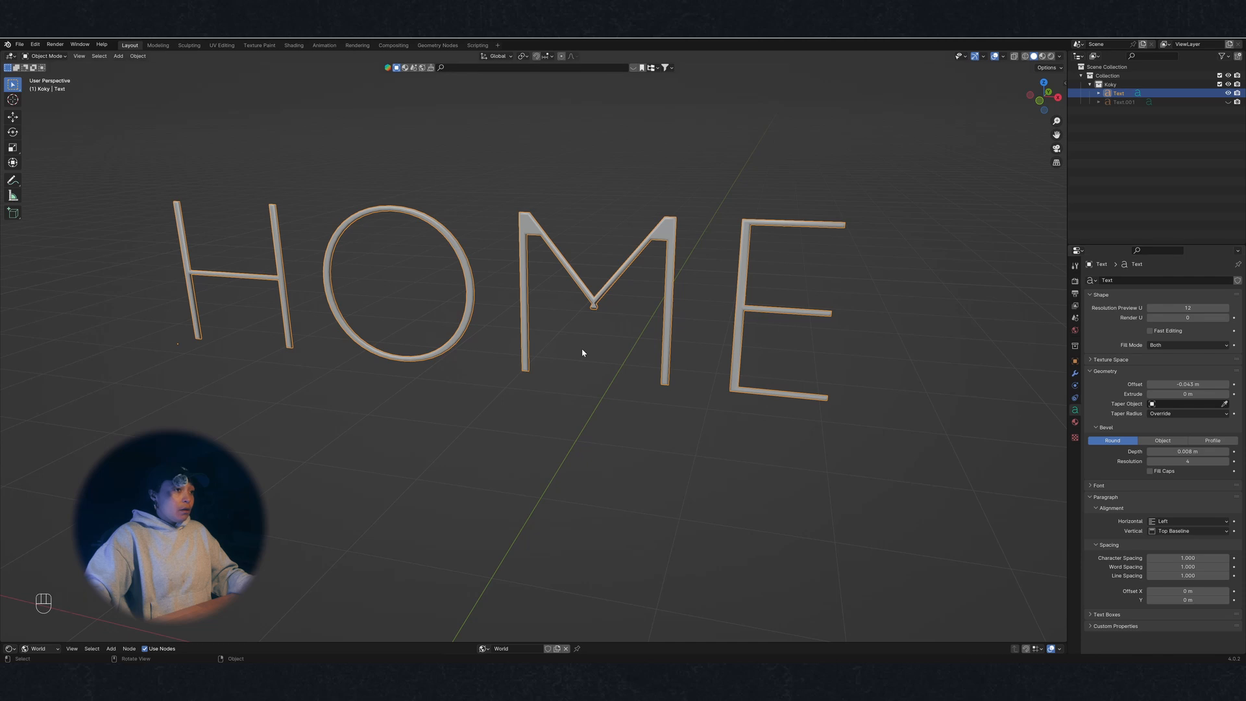
pyautogui.moveTo(584, 353); pyautogui.dragTo(782, 335, button='middle')
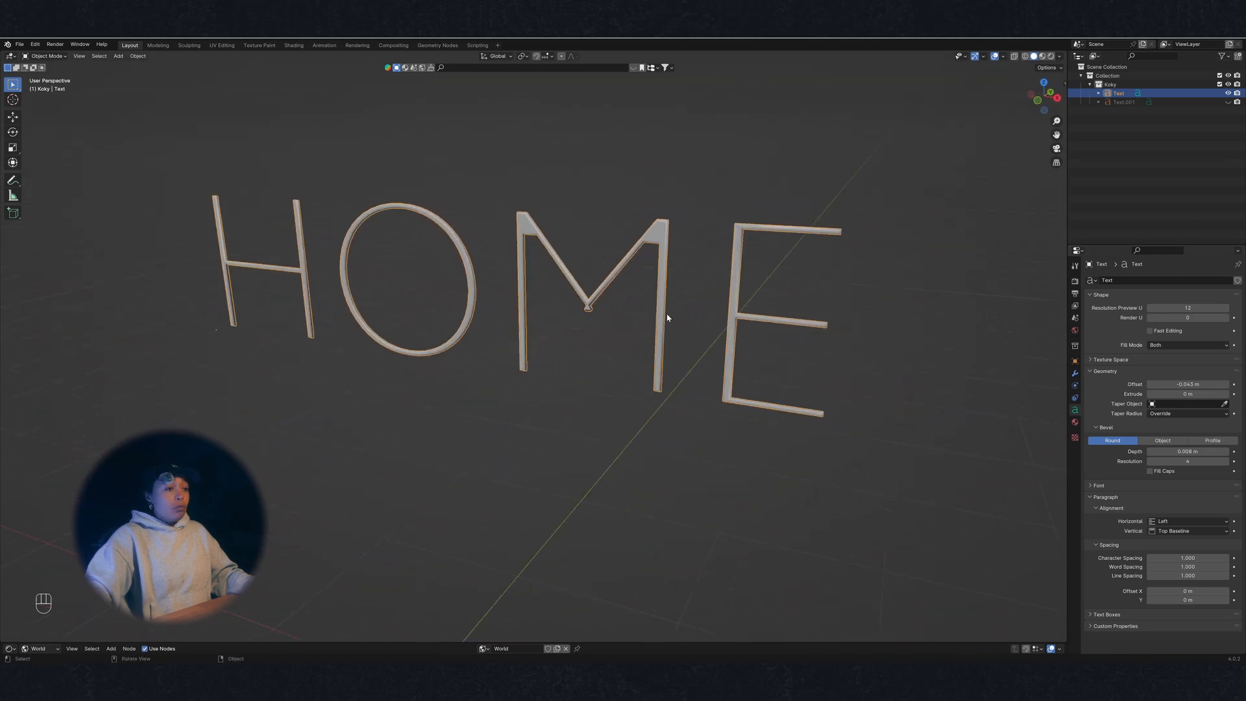
pyautogui.moveTo(629, 311); pyautogui.dragTo(656, 315, button='middle')
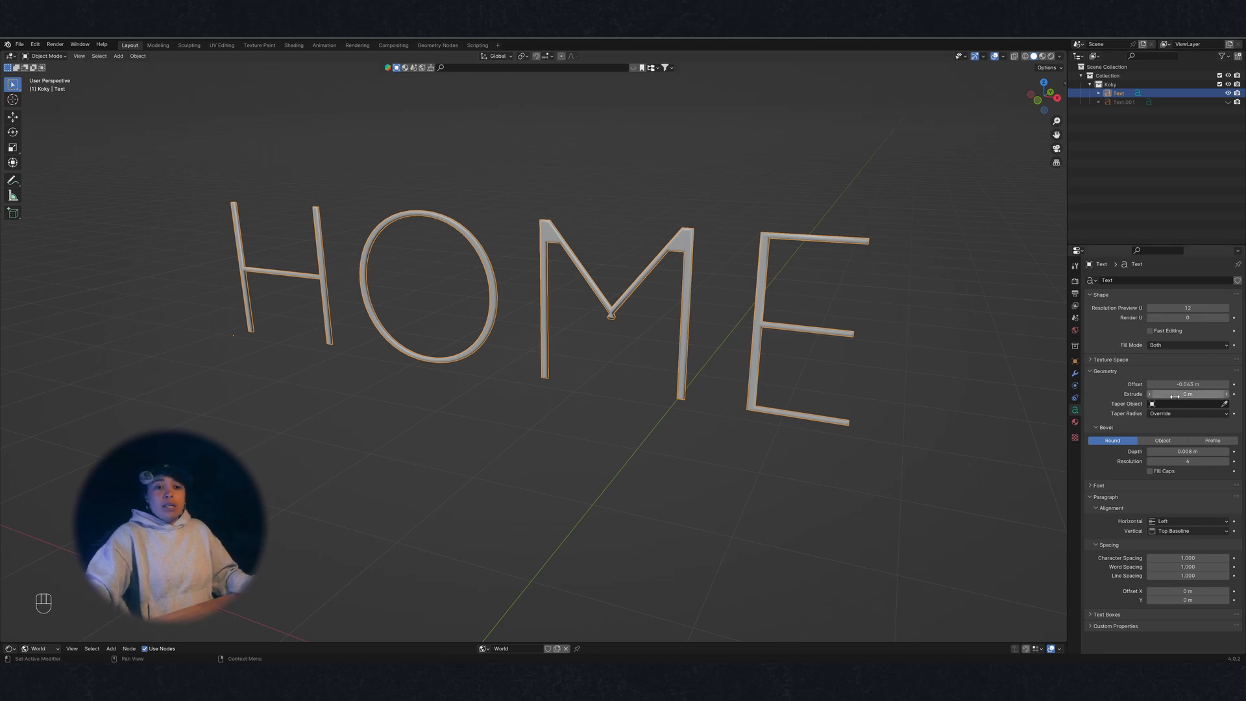
# Try to adjust the HOME text's extrude amount
pyautogui.press('shift')
pyautogui.moveTo(1180, 394)
pyautogui.keyDown('shift'); pyautogui.mouseDown()
pyautogui.moveTo(1219, 394)
pyautogui.moveTo(1180, 394)
pyautogui.mouseUp(); pyautogui.keyUp('shift')
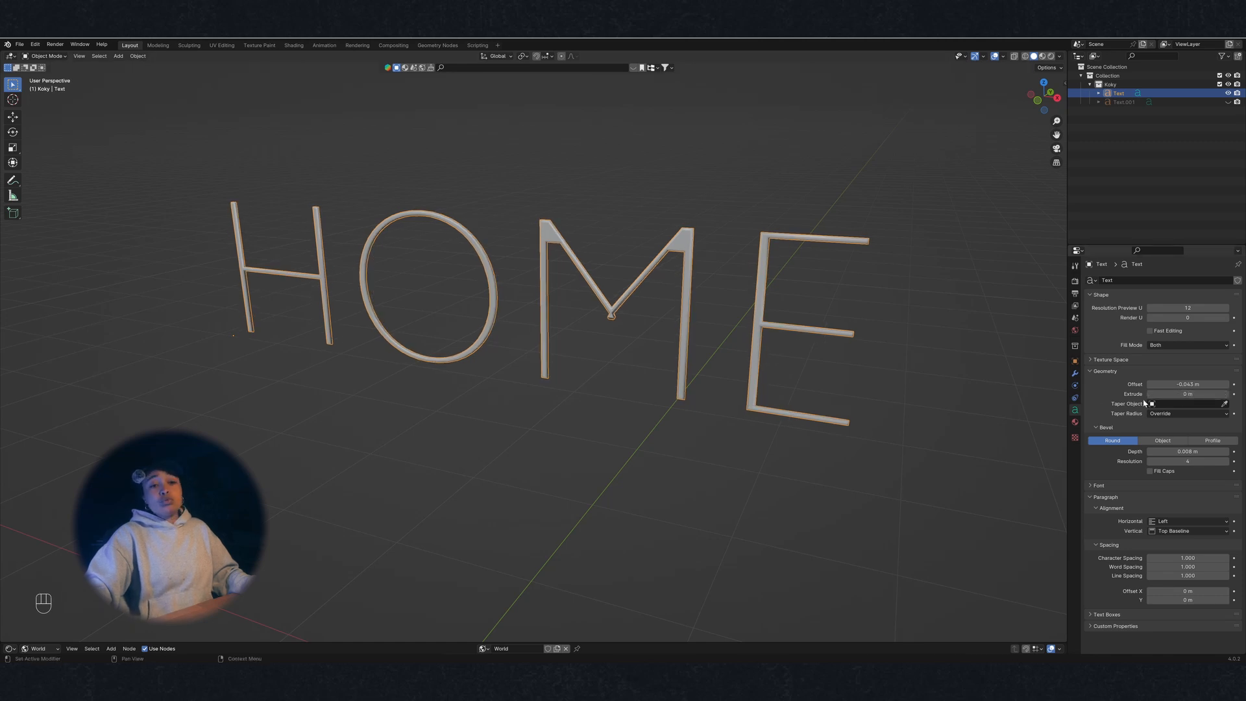
pyautogui.click(1168, 394)
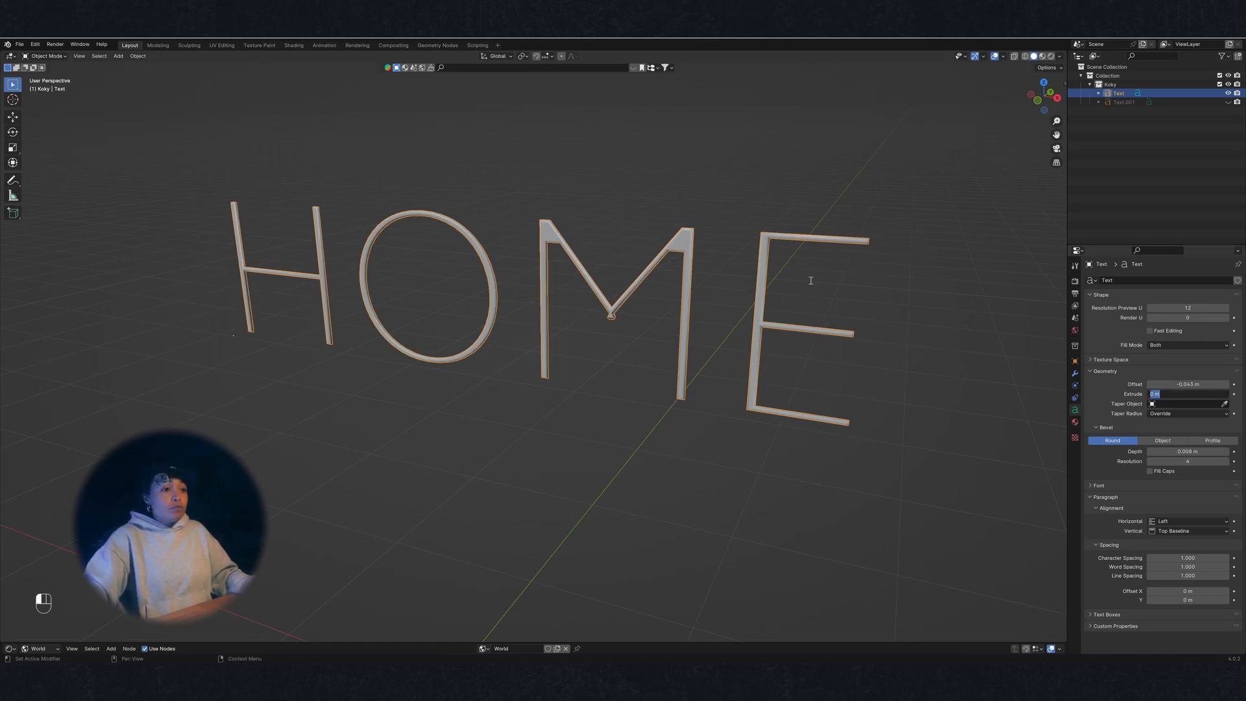
# Examine the thinned HOME lettering from several angles, including the corners and centre point of the M
pyautogui.moveTo(940, 353); pyautogui.dragTo(663, 313, button='middle')
pyautogui.moveTo(771, 450); pyautogui.dragTo(796, 445, button='middle')
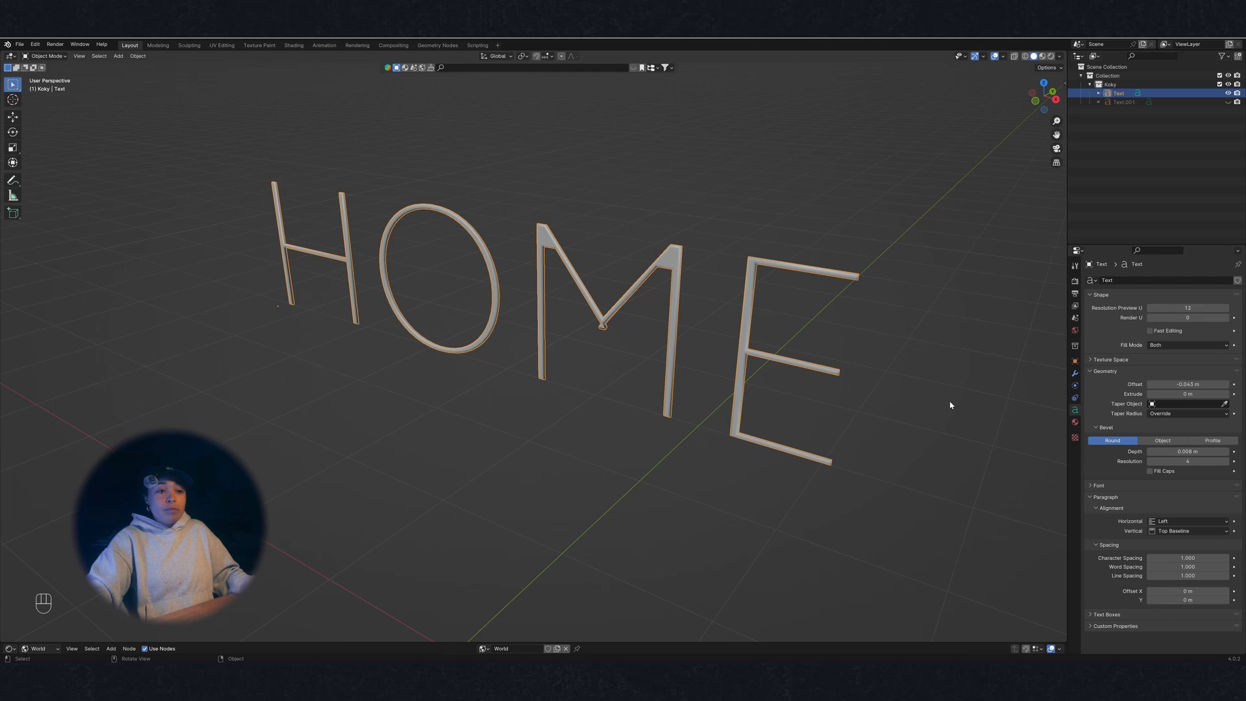
pyautogui.moveTo(950, 405); pyautogui.dragTo(896, 403, button='middle')
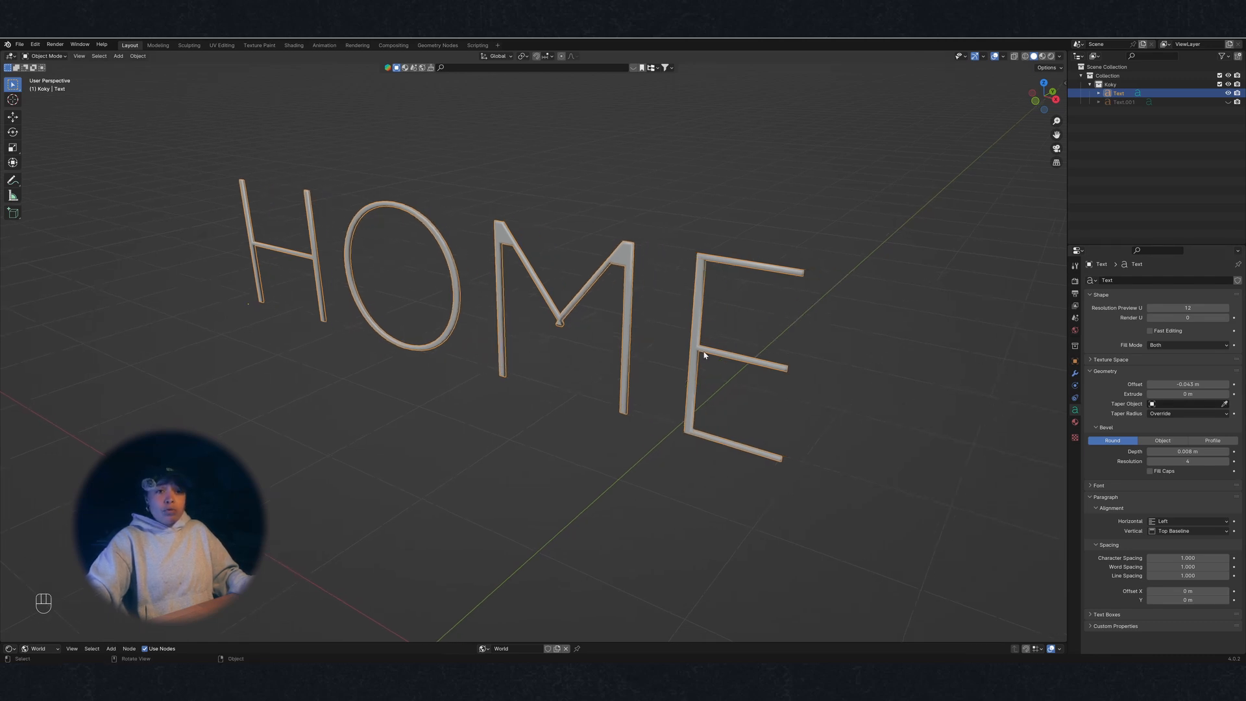
pyautogui.moveTo(503, 333); pyautogui.dragTo(728, 270, button='middle')
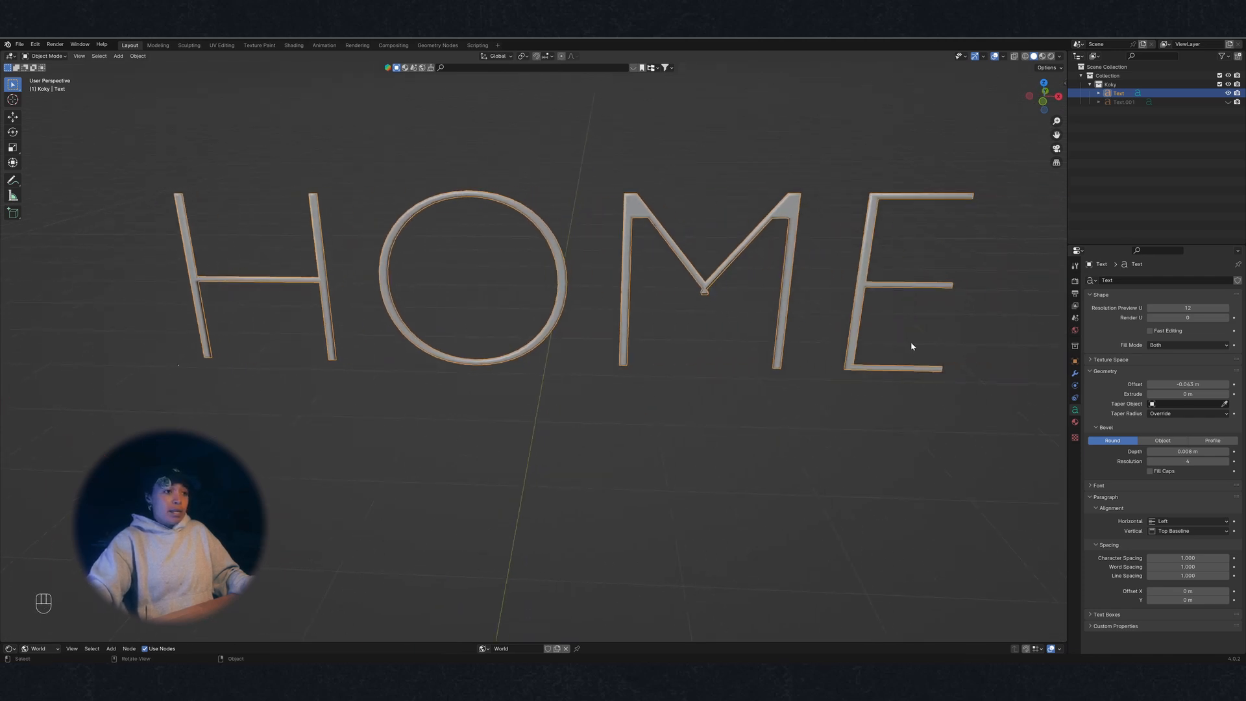
pyautogui.moveTo(912, 347); pyautogui.dragTo(904, 325, button='middle')
pyautogui.scroll(-1, 779, 267)
pyautogui.scroll(3, 773, 305)
pyautogui.keyDown('shift'); pyautogui.moveTo(779, 267); pyautogui.dragTo(740, 306, button='middle'); pyautogui.keyUp('shift')
pyautogui.scroll(-2, 755, 272)
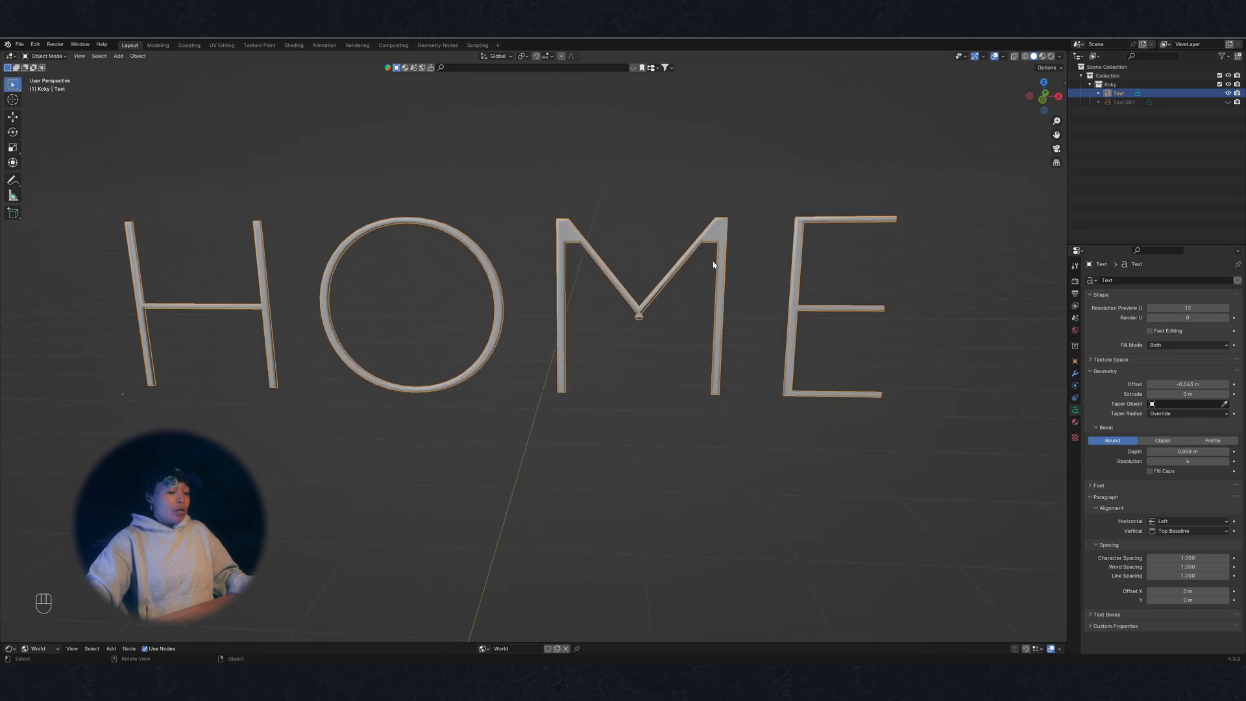
# Compare Edit Mode on the HOME text with Edit Mode on a cube mesh, and delete the cube
pyautogui.press('Tab')
pyautogui.press('Tab')
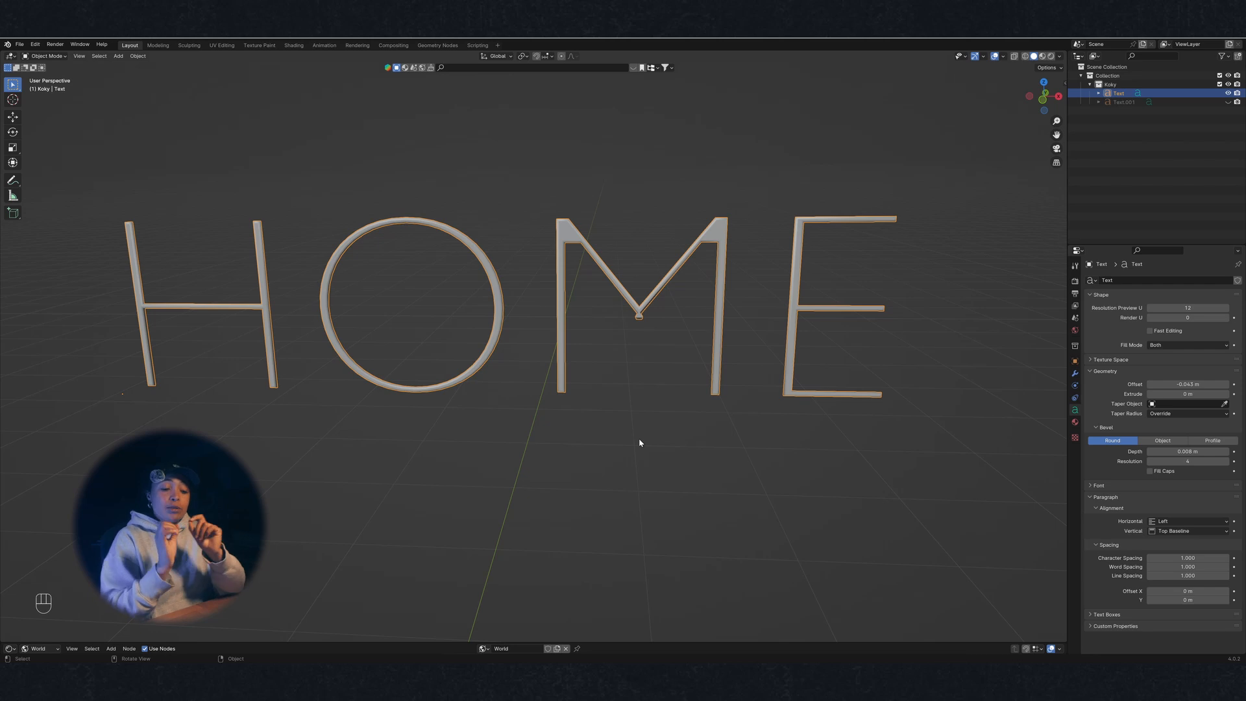
pyautogui.press('Tab')
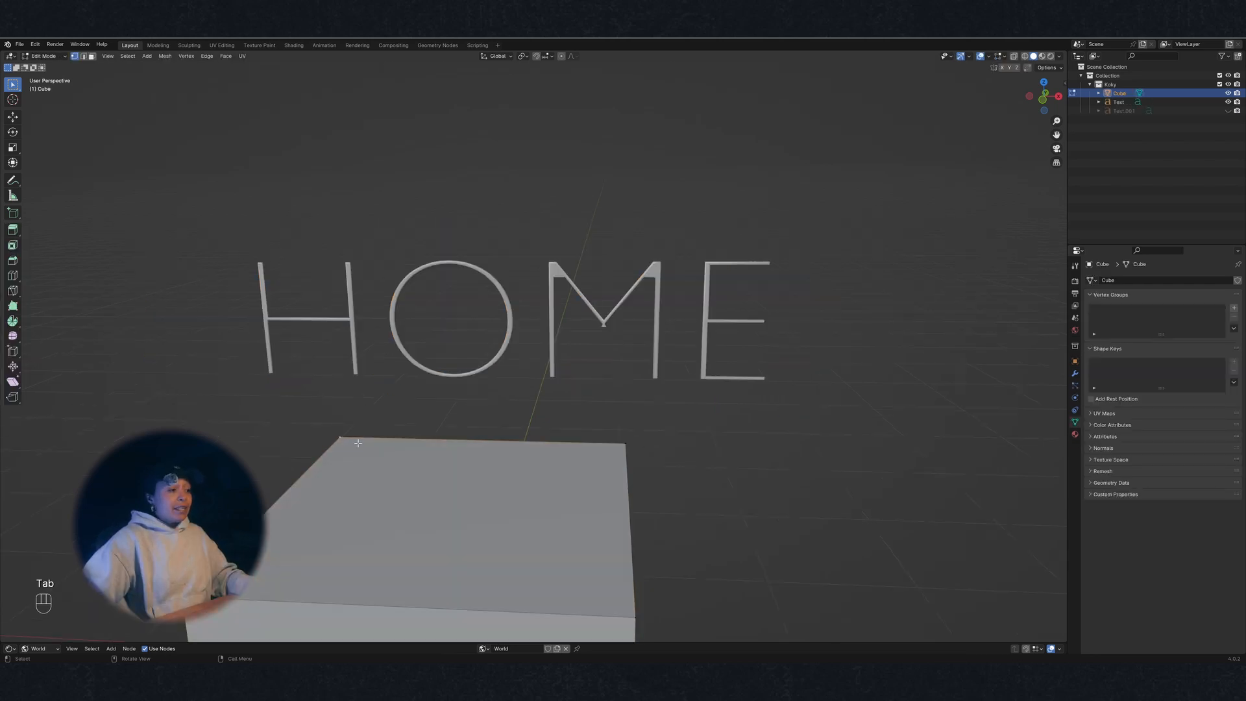
pyautogui.press('Tab')
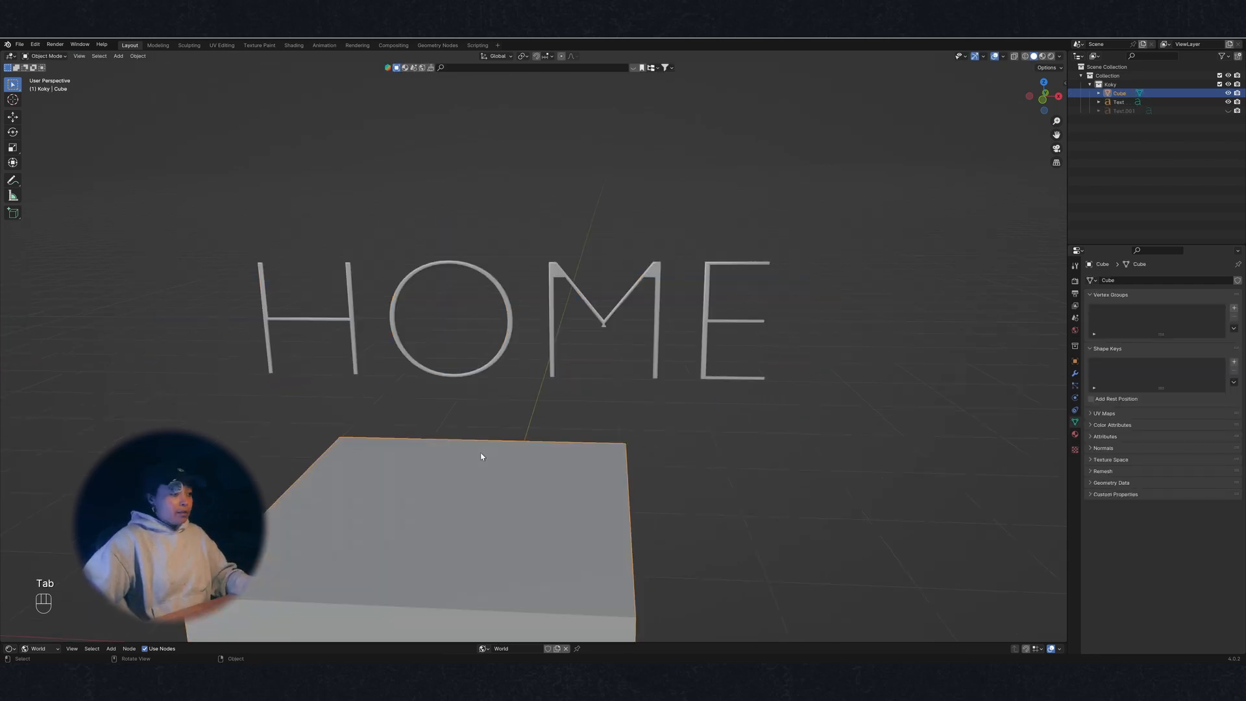
pyautogui.press('x')
pyautogui.click(484, 448)
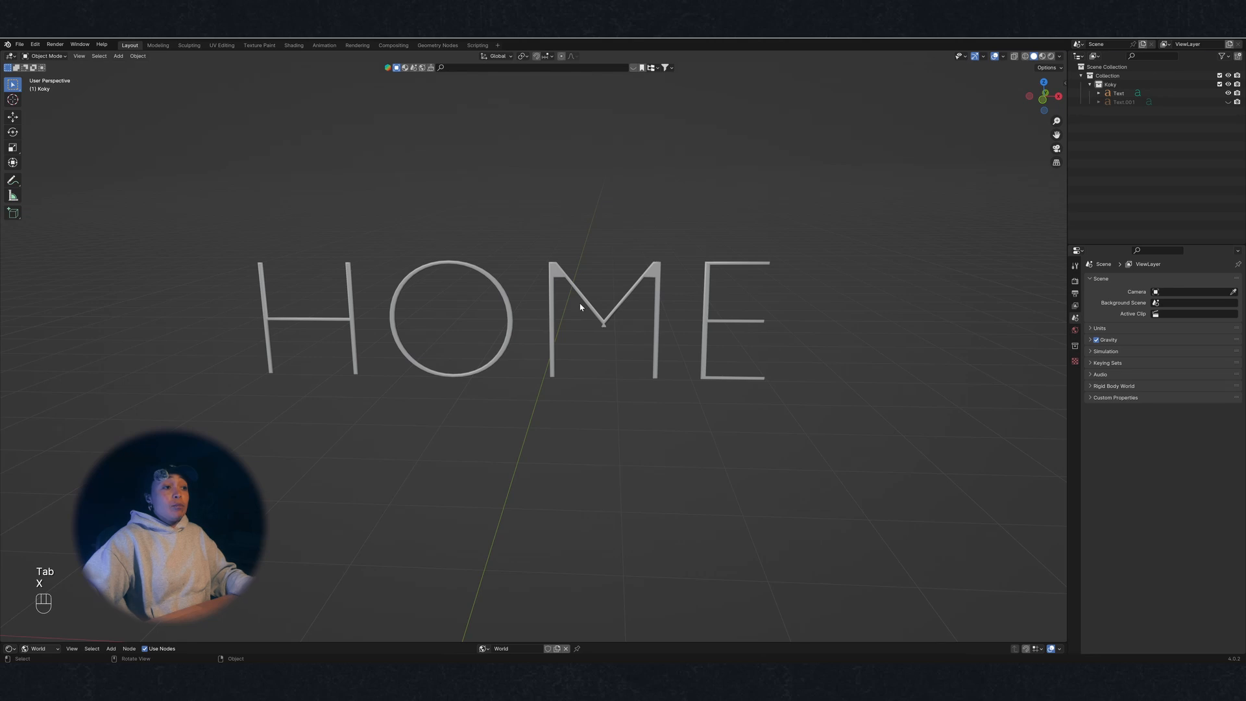
# Add a cube mesh for comparison with the HOME text object, and delete the cube
pyautogui.moveTo(581, 307)
pyautogui.mouseDown(button='middle')
pyautogui.moveTo(570, 278)
pyautogui.moveTo(598, 310)
pyautogui.mouseUp(button='middle')
pyautogui.click(600, 312)
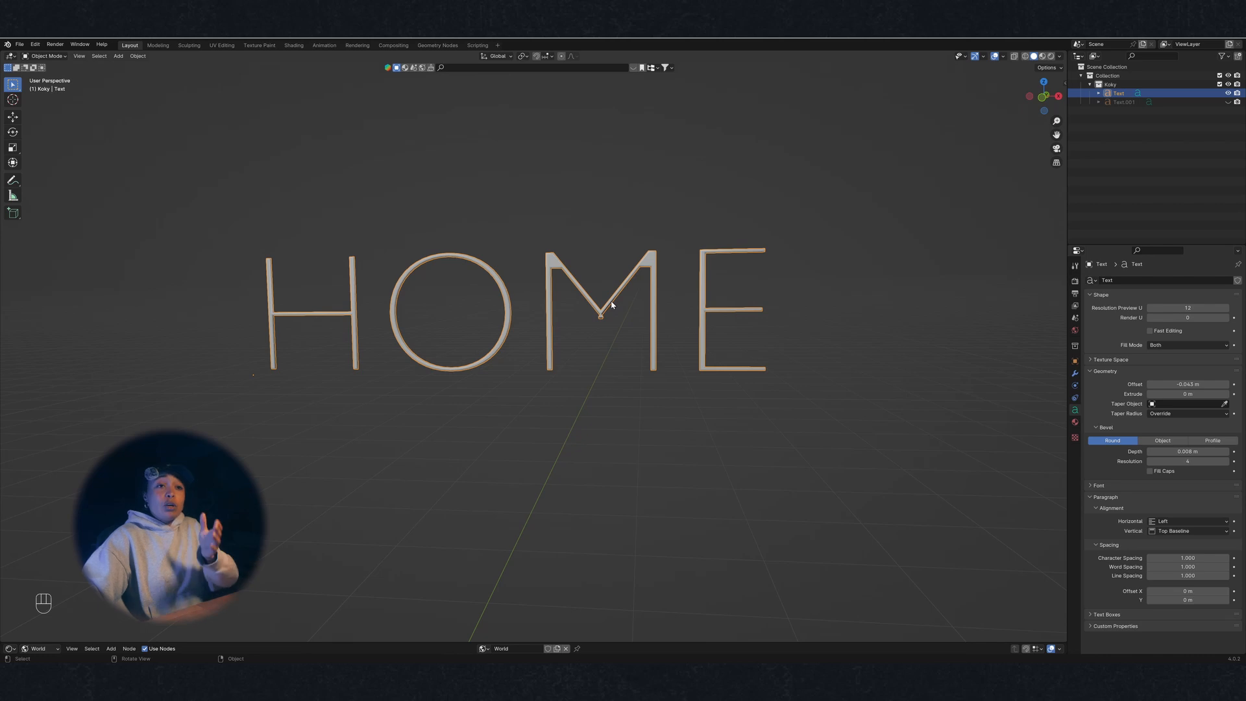
pyautogui.hotkey('shift', 'a')
pyautogui.moveTo(590, 407)
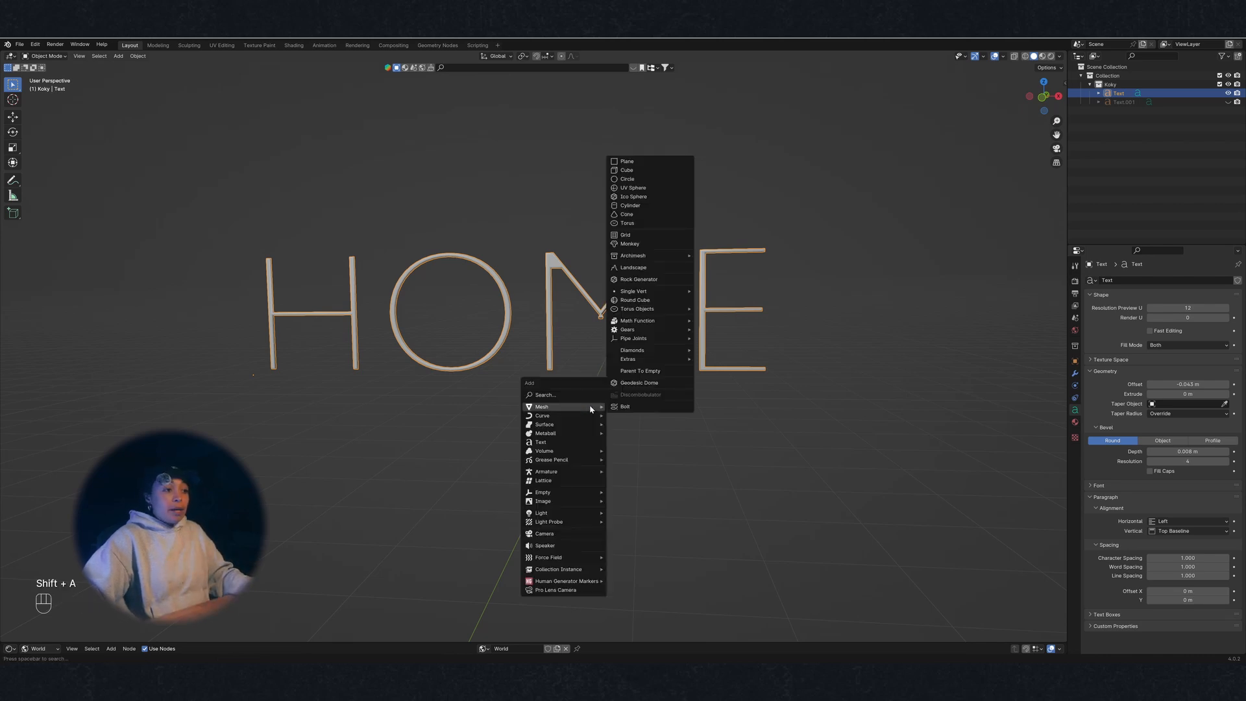
pyautogui.click(627, 171)
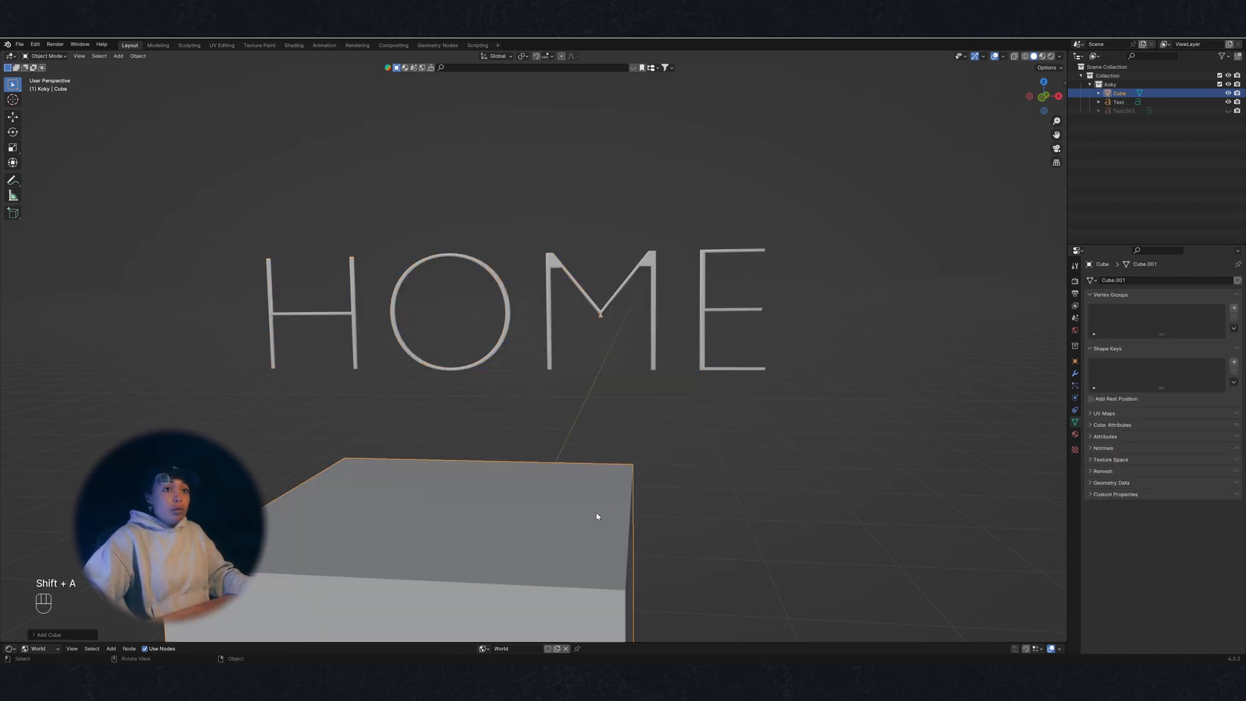
pyautogui.moveTo(595, 515); pyautogui.dragTo(412, 387, button='middle')
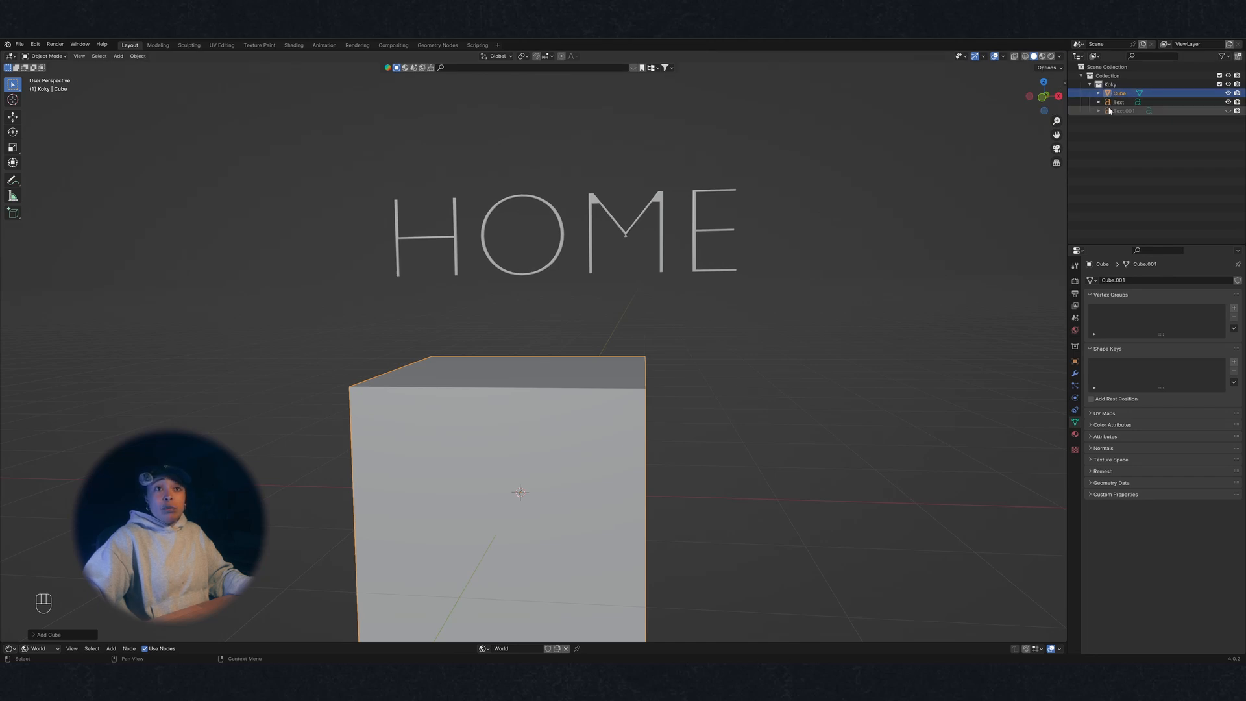
pyautogui.press('x')
pyautogui.click(608, 419)
# Convert the HOME text object to a mesh
pyautogui.moveTo(593, 228); pyautogui.dragTo(571, 266, button='middle')
pyautogui.click(571, 266)
pyautogui.rightClick(571, 266)
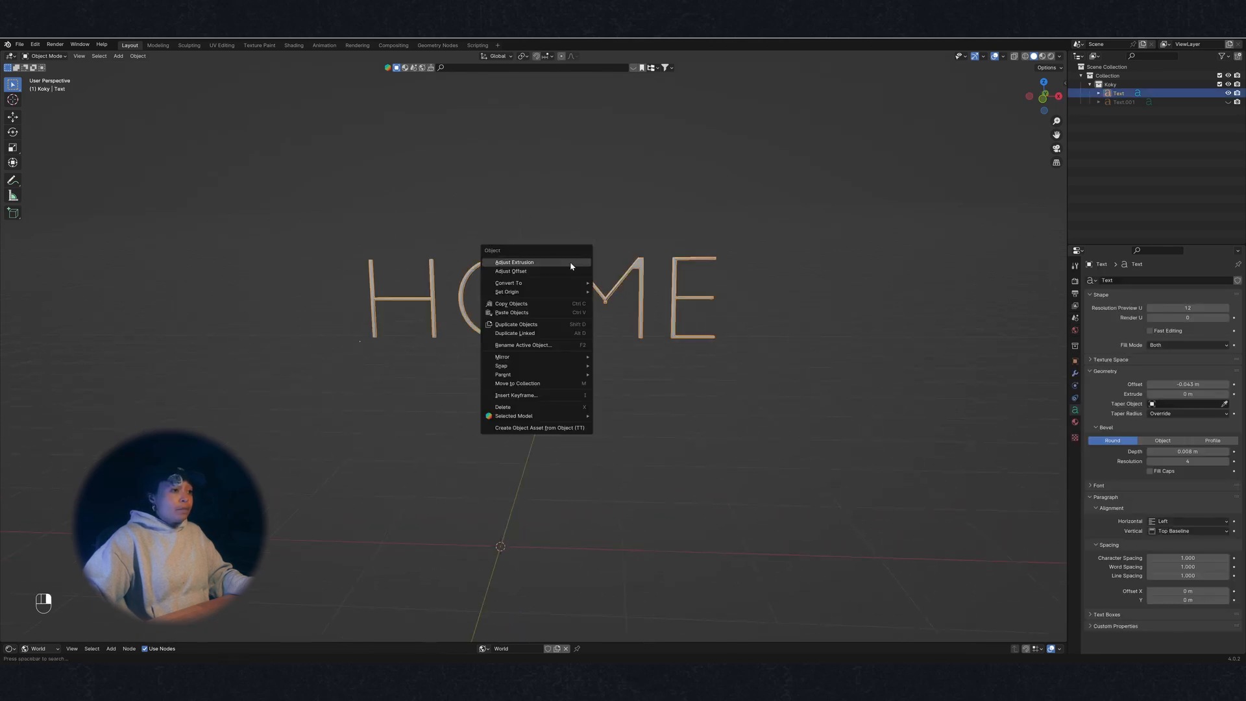
pyautogui.moveTo(565, 284)
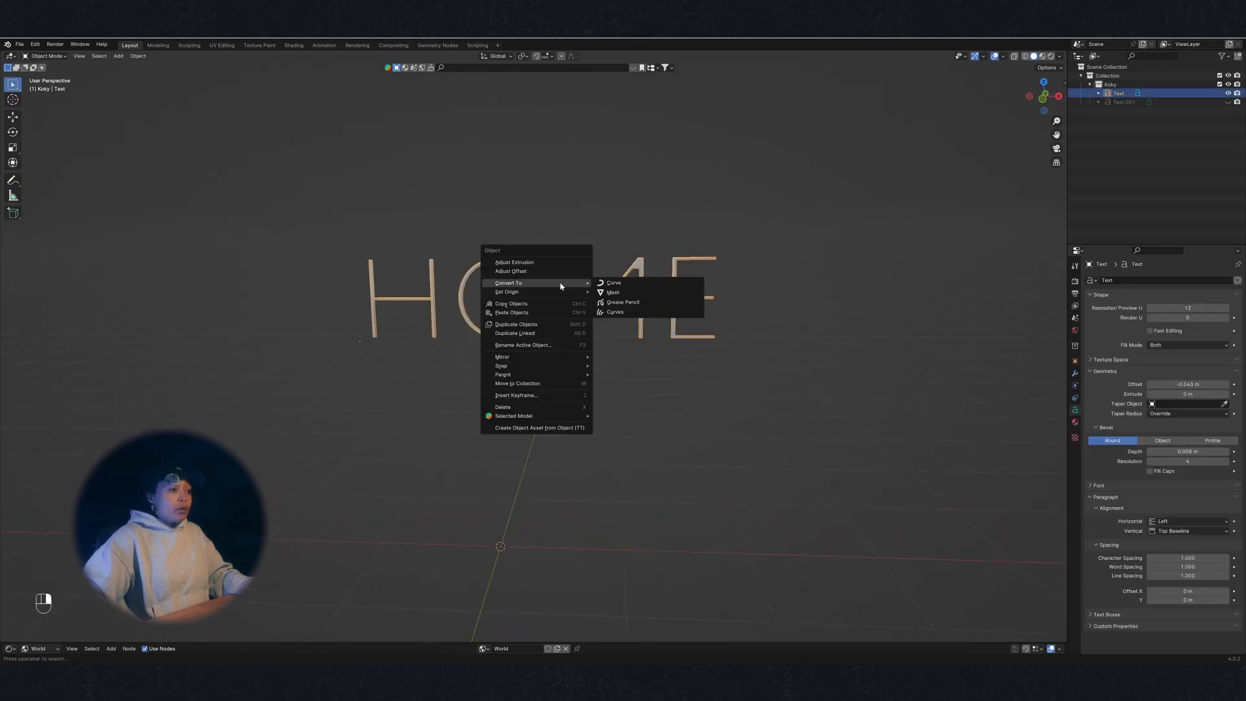
pyautogui.click(619, 293)
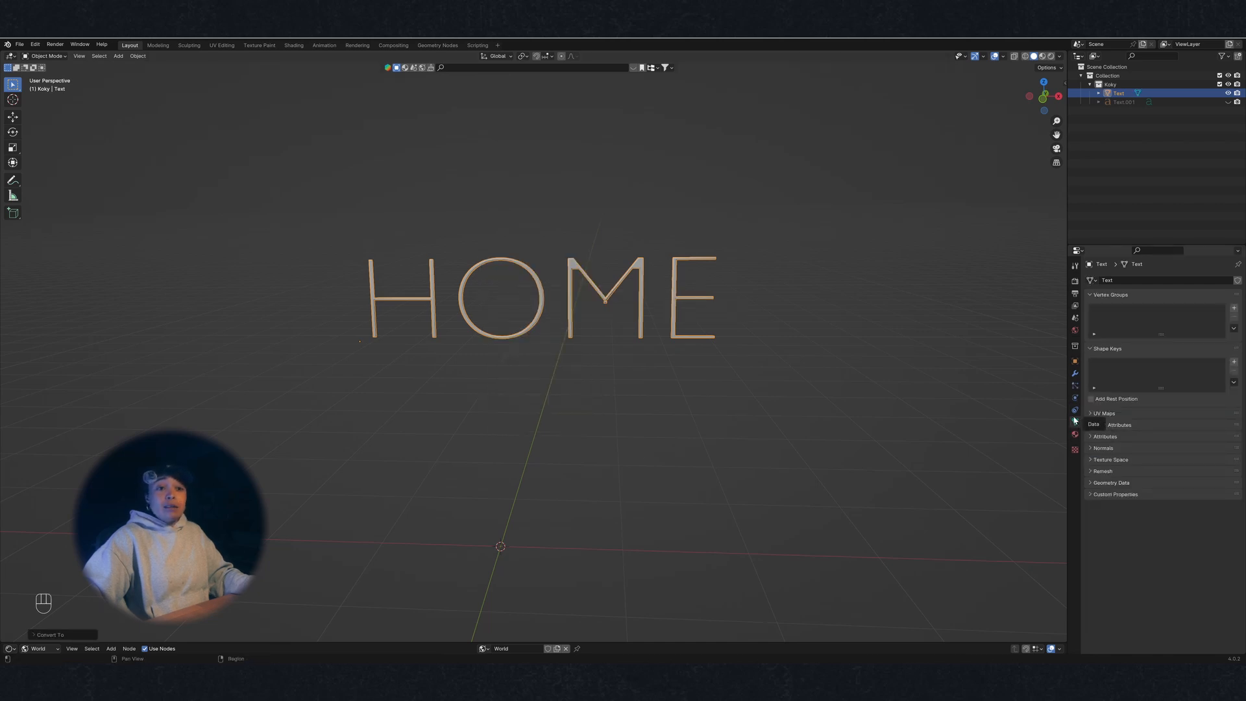
# Enter Edit Mode on the HOME mesh and inspect the geometry at the M's lower centre point in front view
pyautogui.press('Tab')
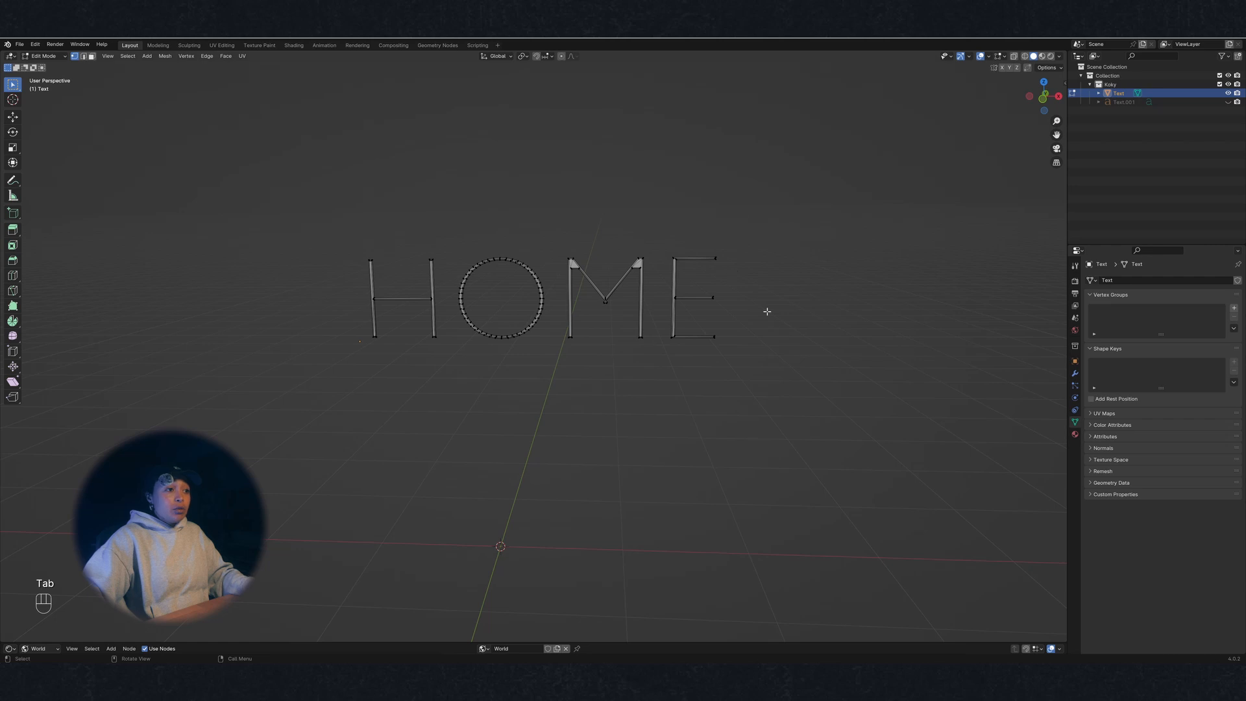
pyautogui.scroll(8, 667, 286)
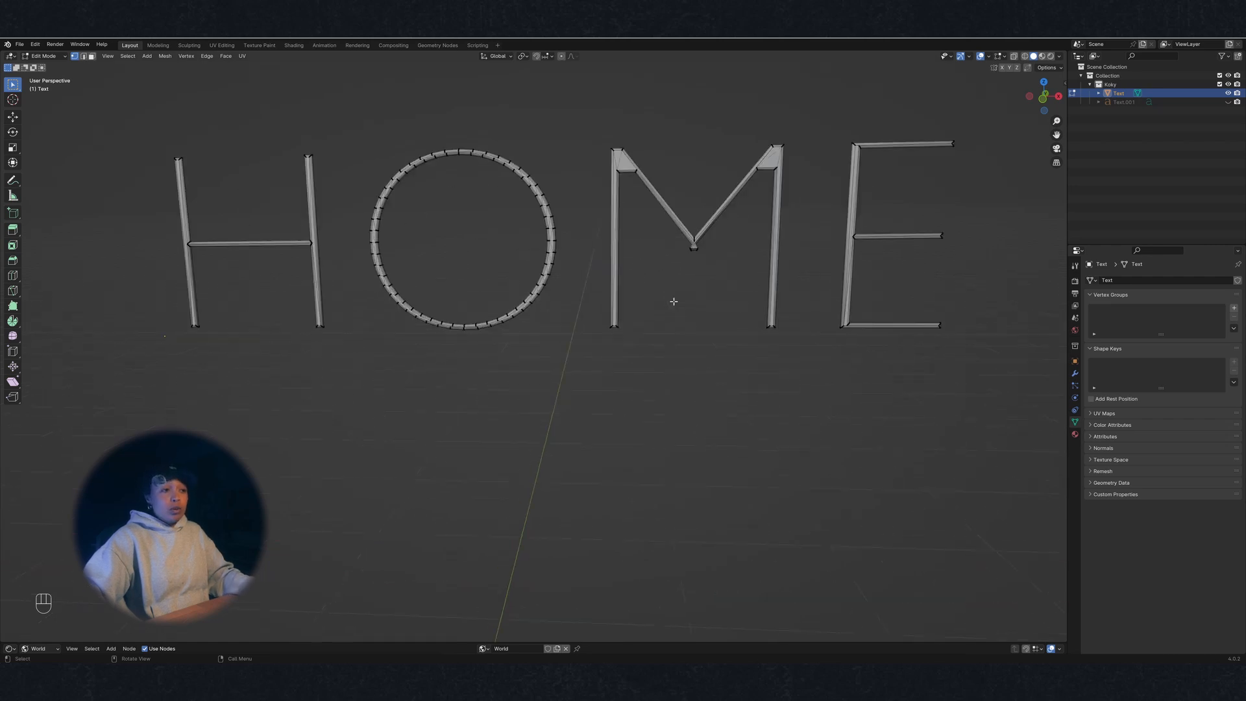
pyautogui.scroll(6, 706, 299)
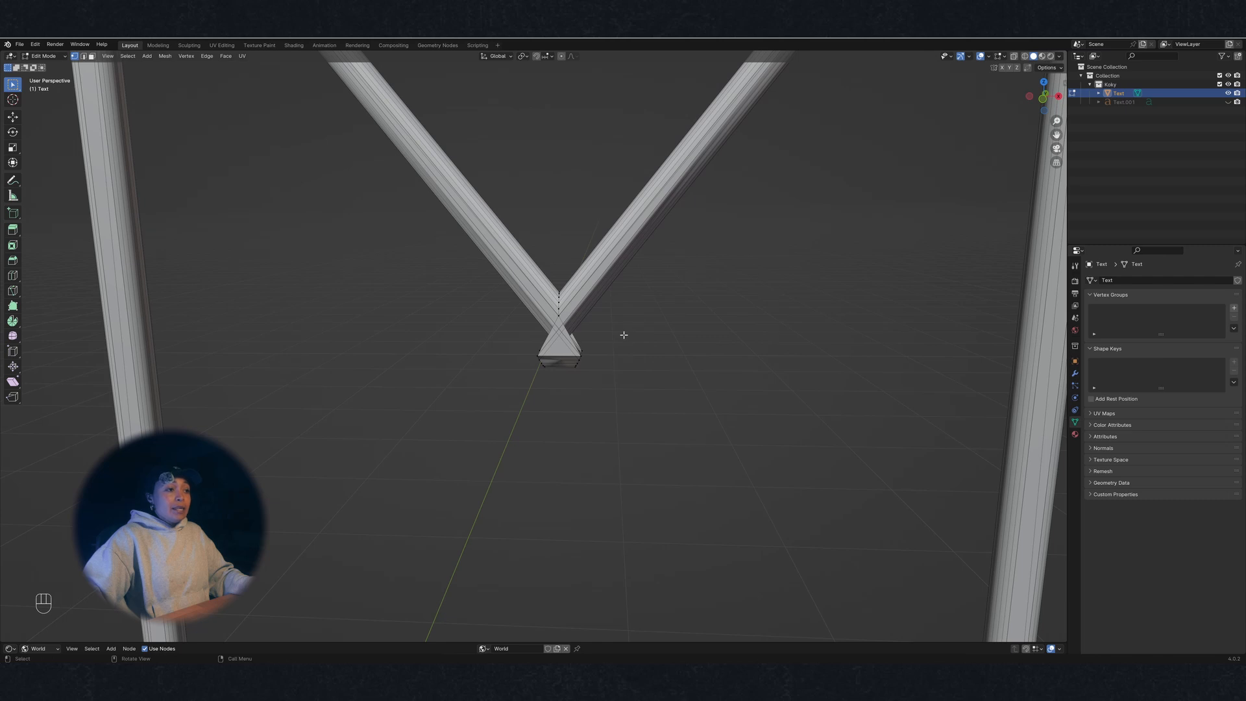
pyautogui.keyDown('shift'); pyautogui.moveTo(644, 302); pyautogui.dragTo(400, 403, button='middle'); pyautogui.keyUp('shift')
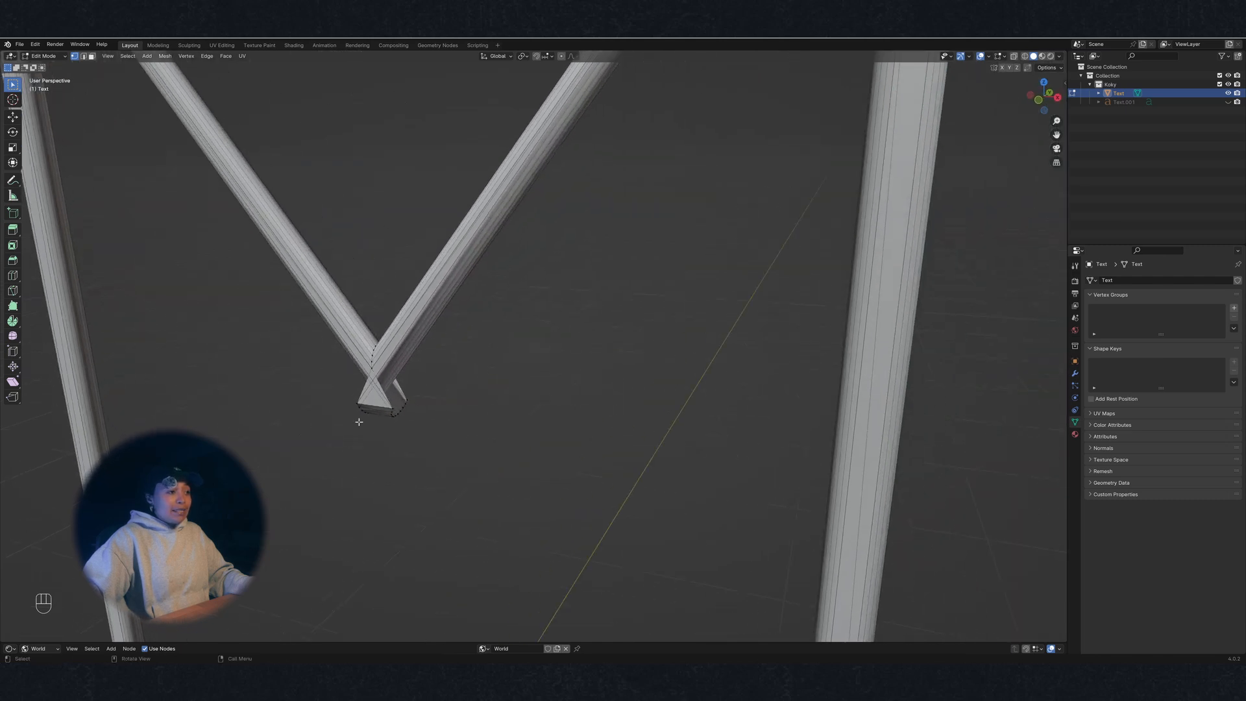
pyautogui.moveTo(426, 407); pyautogui.dragTo(570, 371, button='middle')
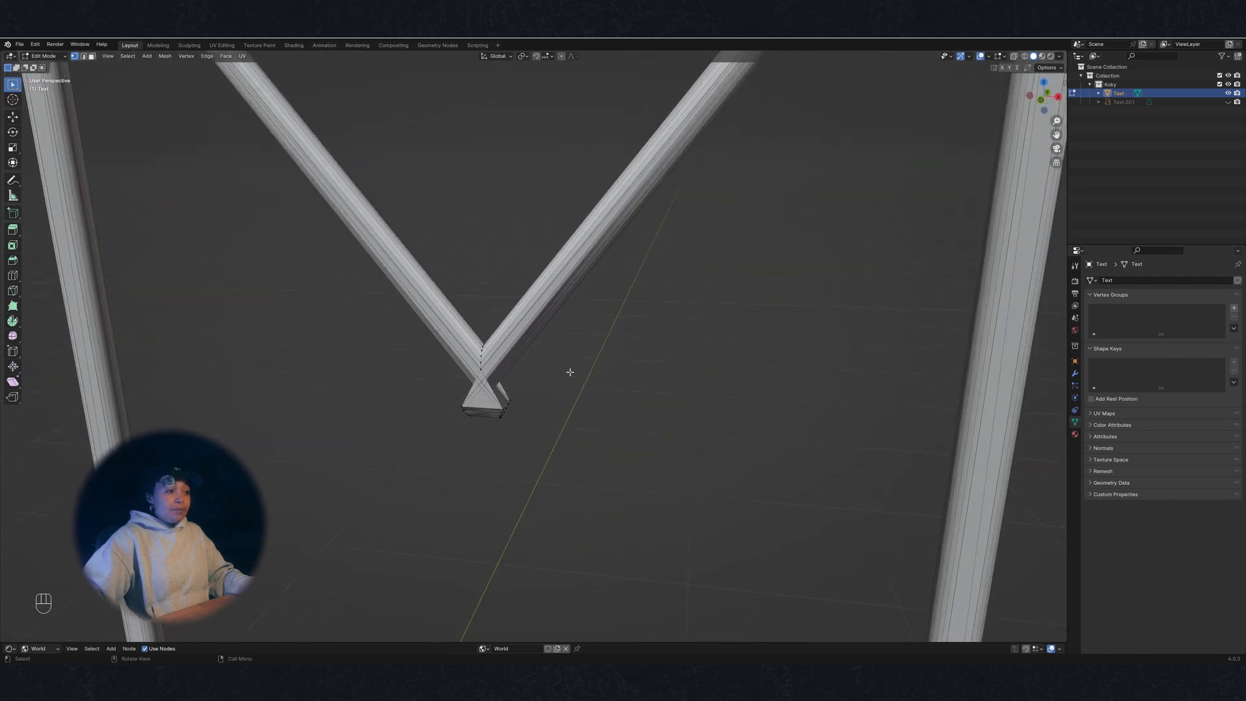
pyautogui.moveTo(503, 419); pyautogui.dragTo(571, 396, button='middle')
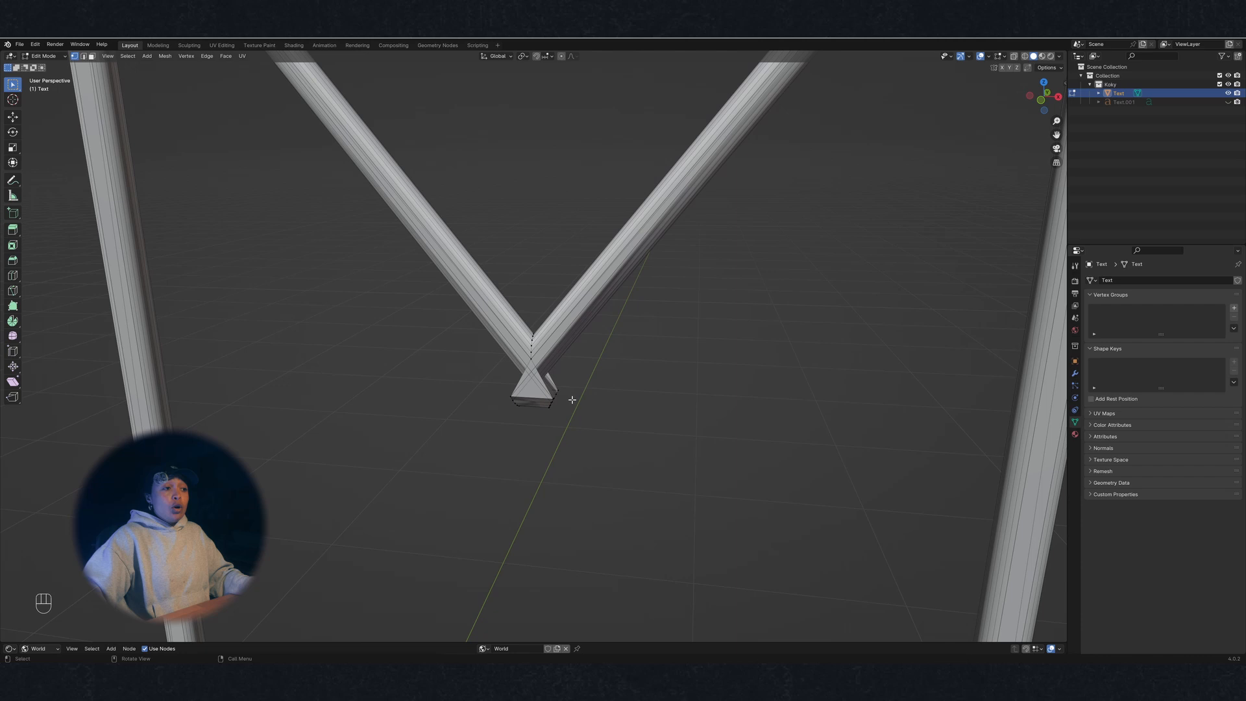
pyautogui.click(1043, 101)
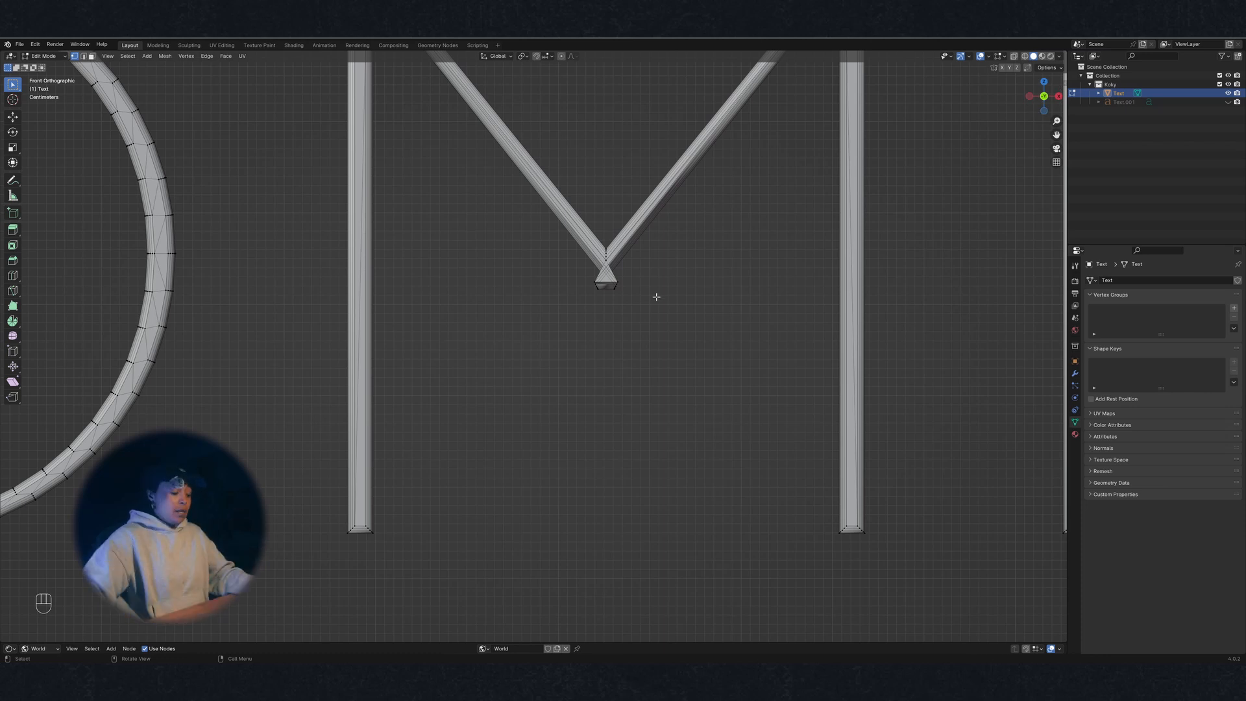
pyautogui.scroll(4, 682, 205)
pyautogui.keyDown('shift'); pyautogui.moveTo(682, 206); pyautogui.dragTo(592, 339, button='middle'); pyautogui.keyUp('shift')
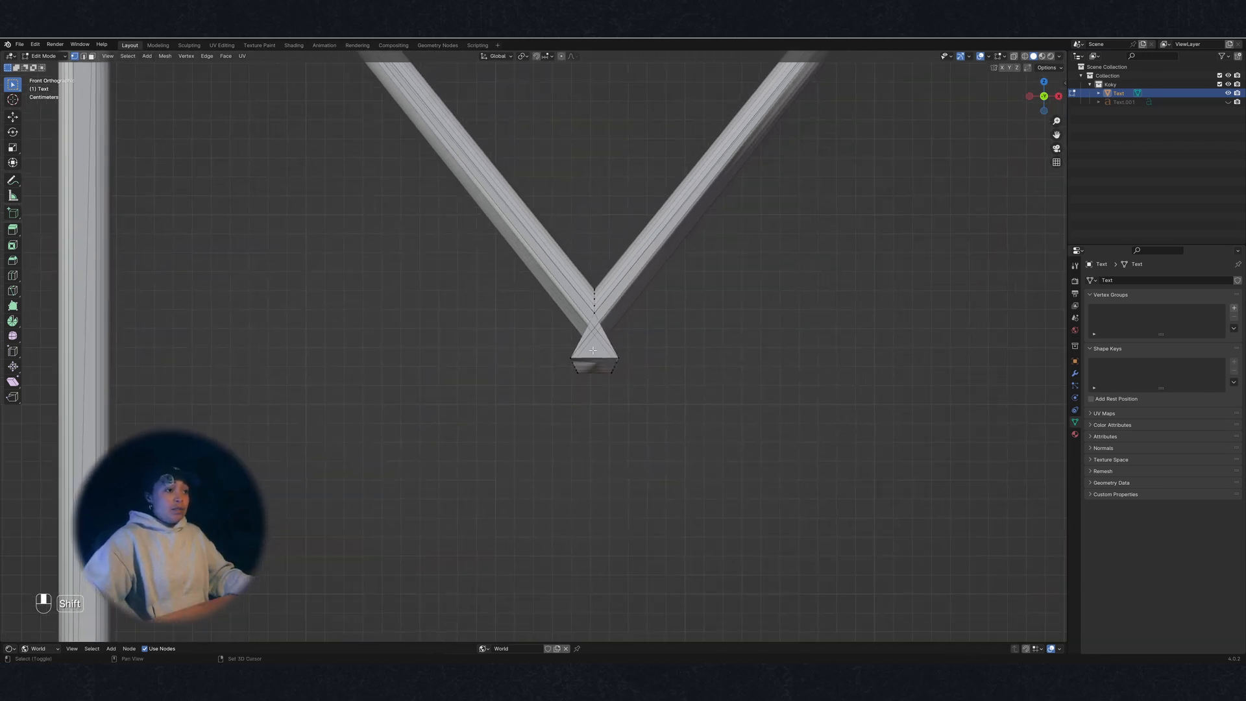
pyautogui.scroll(1, 610, 356)
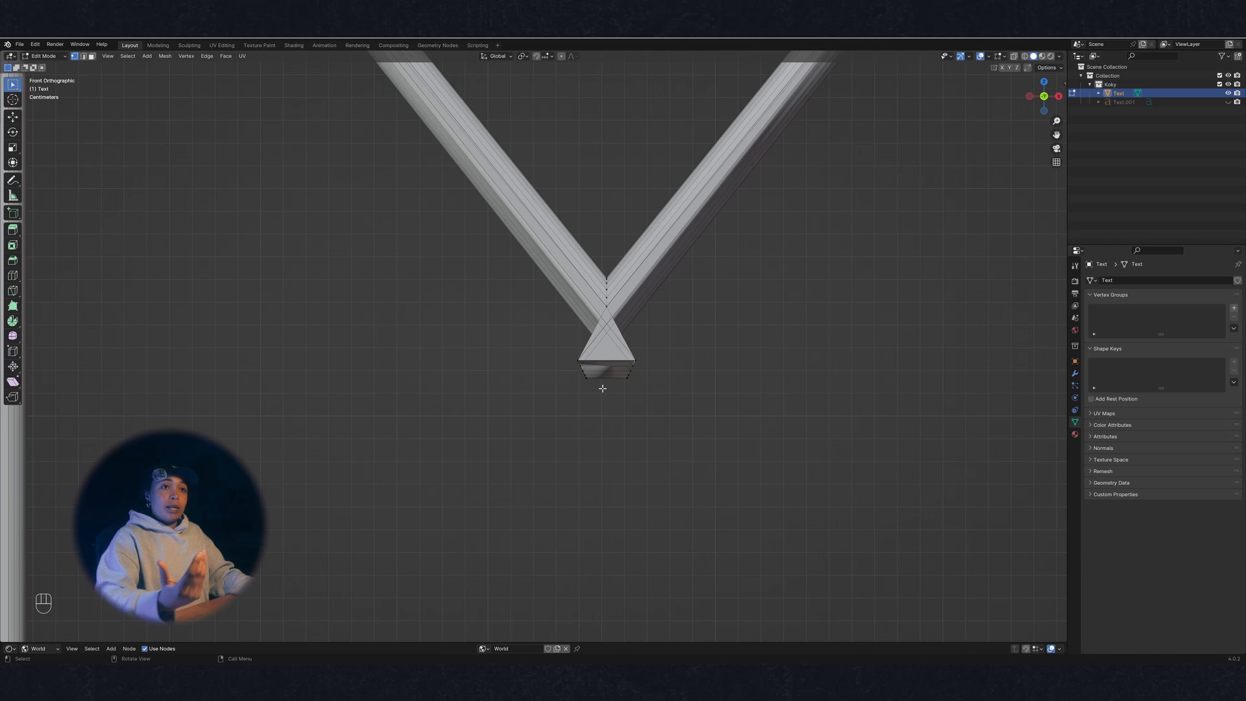
# Turn on X-ray display and frame the overlapping geometry at the M's lower centre point in front view
pyautogui.rightClick(1029, 96)
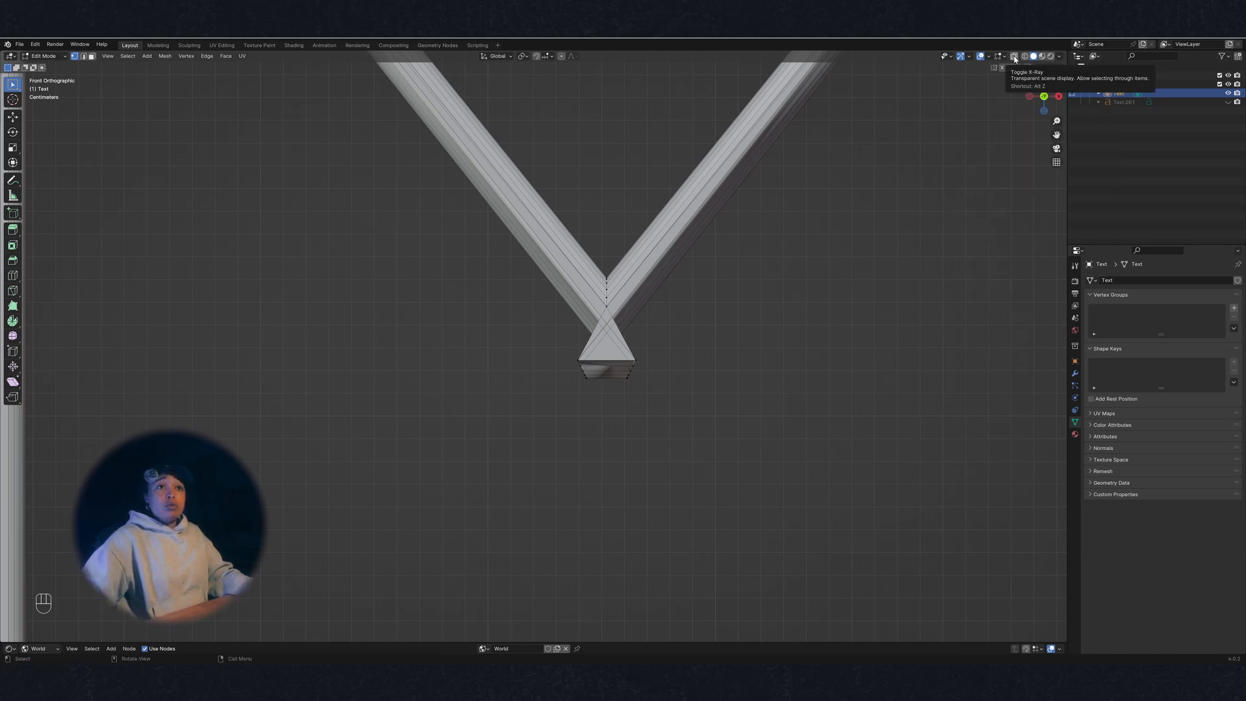
pyautogui.click(1015, 57)
pyautogui.scroll(3, 612, 406)
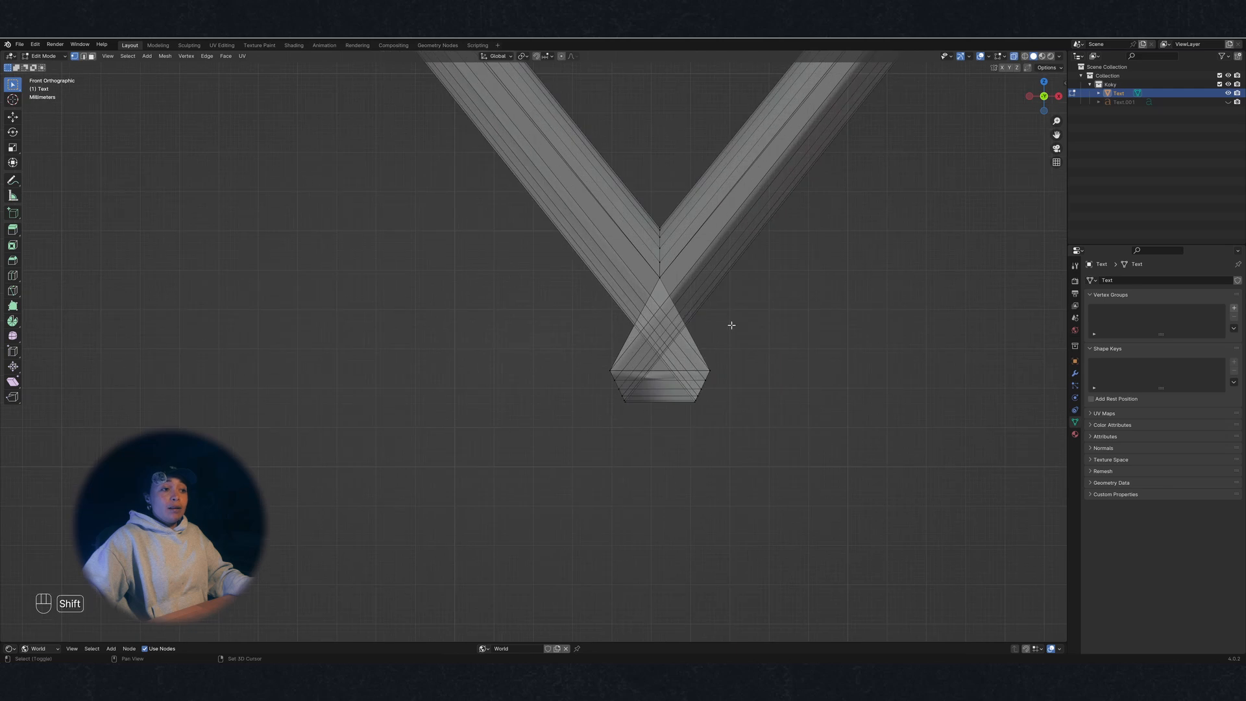
pyautogui.keyDown('shift'); pyautogui.moveTo(732, 325); pyautogui.dragTo(659, 315, button='middle'); pyautogui.keyUp('shift')
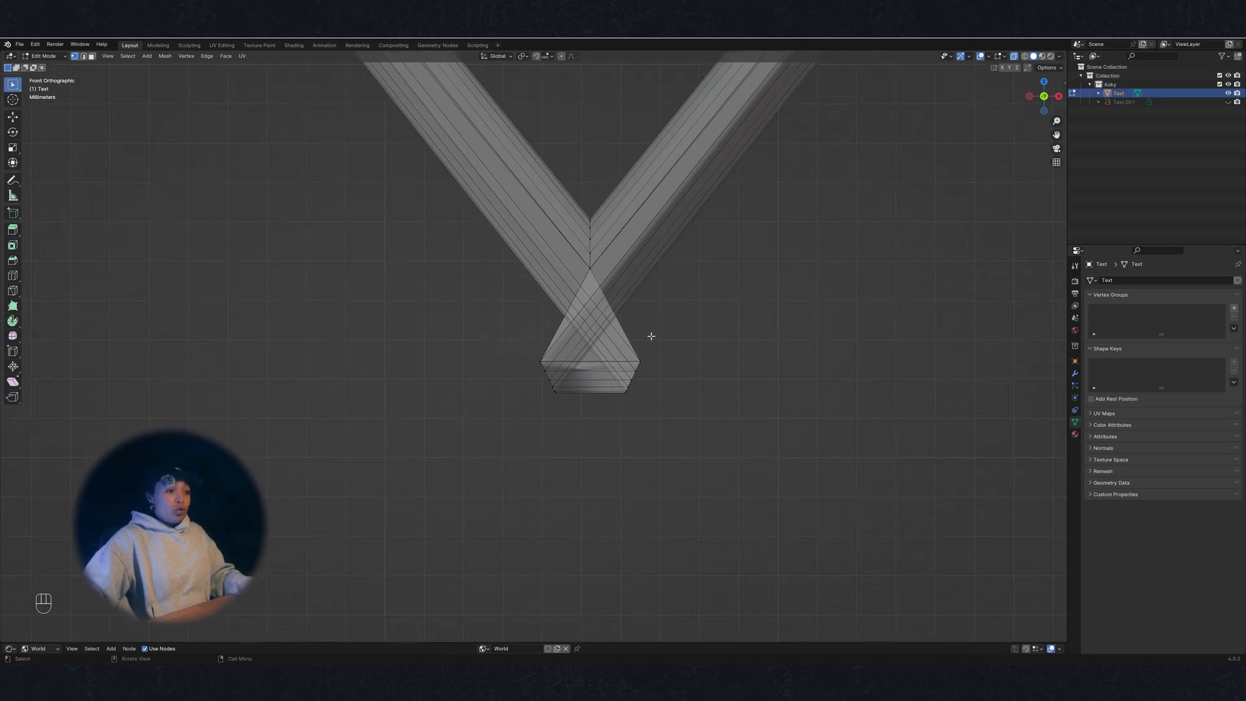
# Select the right-hand vertices at the M's lower centre point, including hidden ones, and move them up along Z and left along X
pyautogui.moveTo(691, 337); pyautogui.dragTo(611, 429)
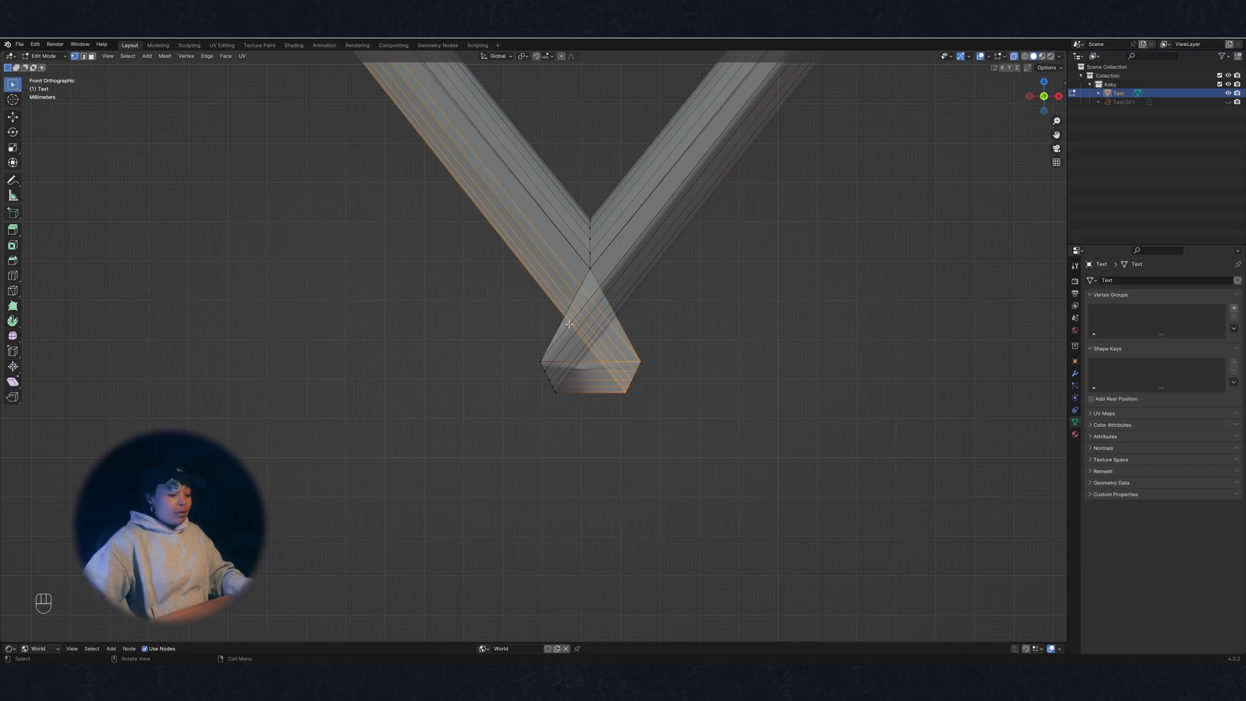
pyautogui.press('g')
pyautogui.press('z')
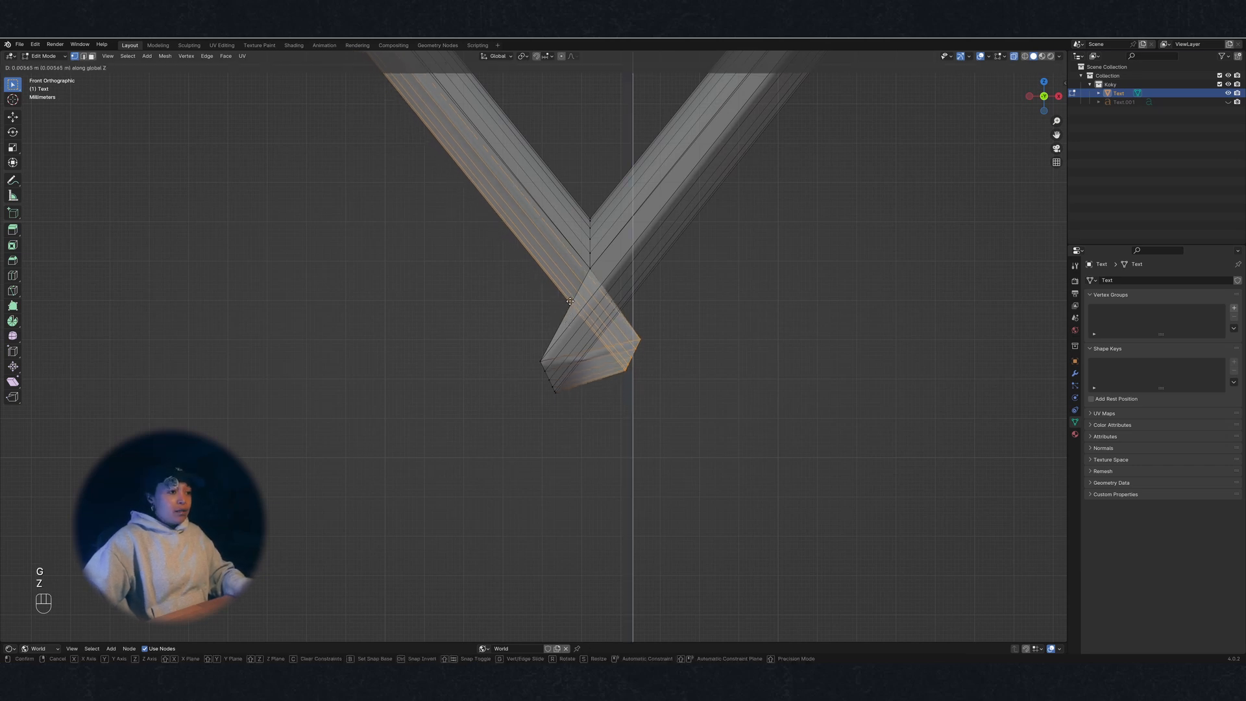
pyautogui.click(570, 295)
pyautogui.press('g')
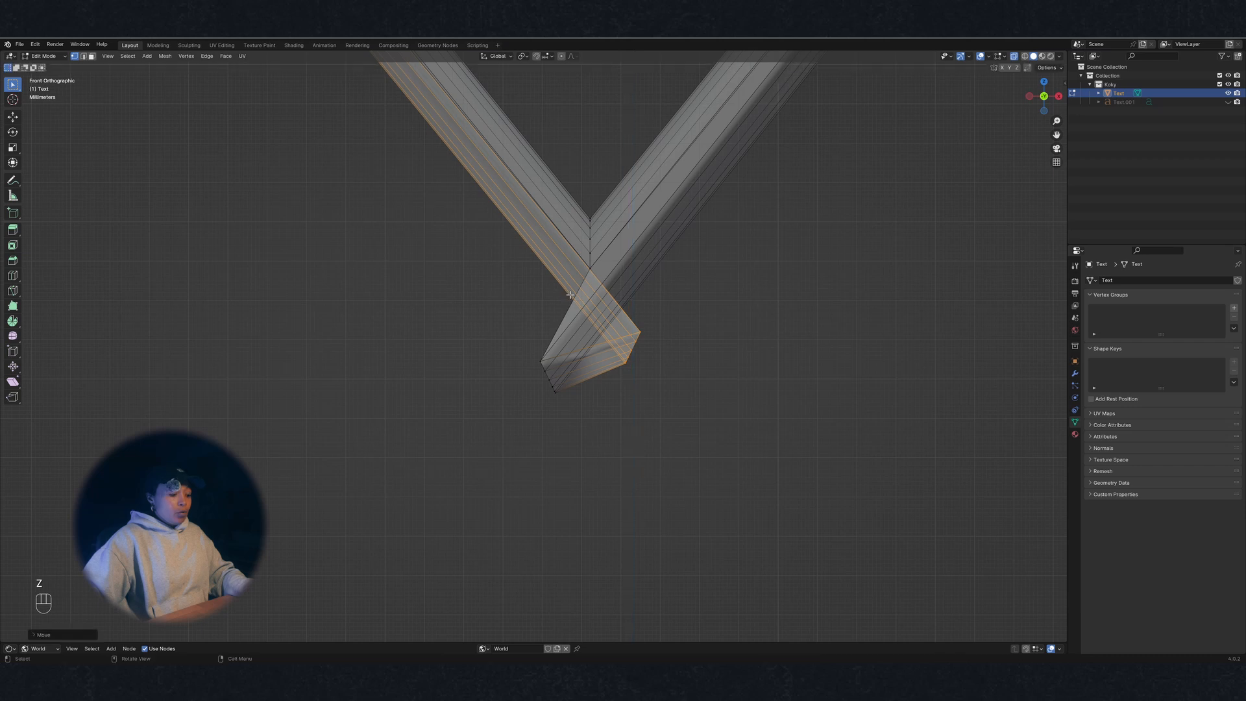
pyautogui.press('x')
pyautogui.click(545, 297)
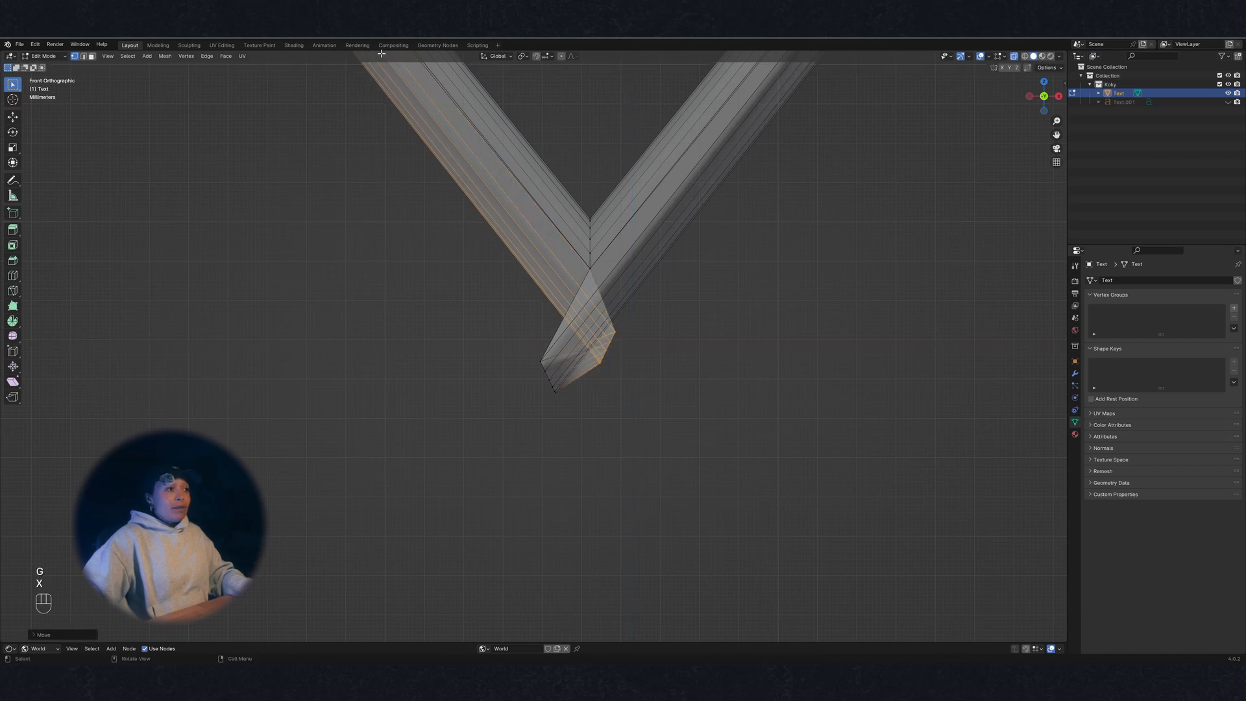
pyautogui.scroll(-5, 517, 364)
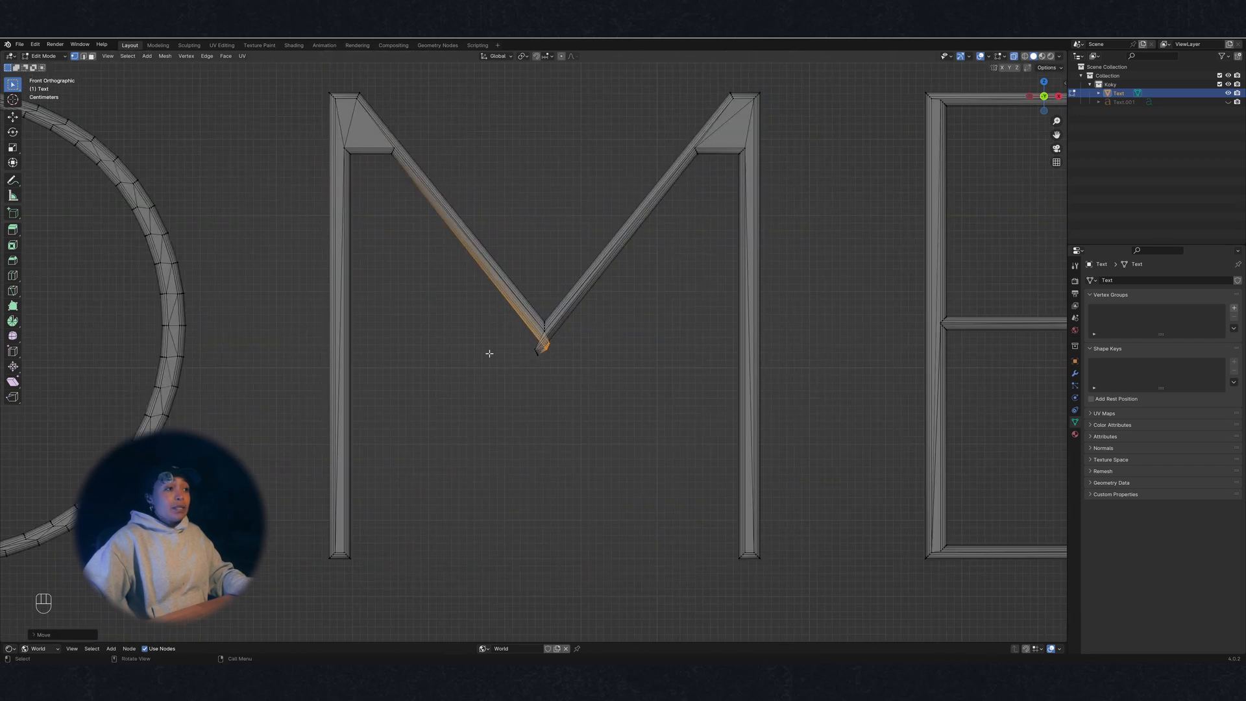
pyautogui.scroll(5, 561, 324)
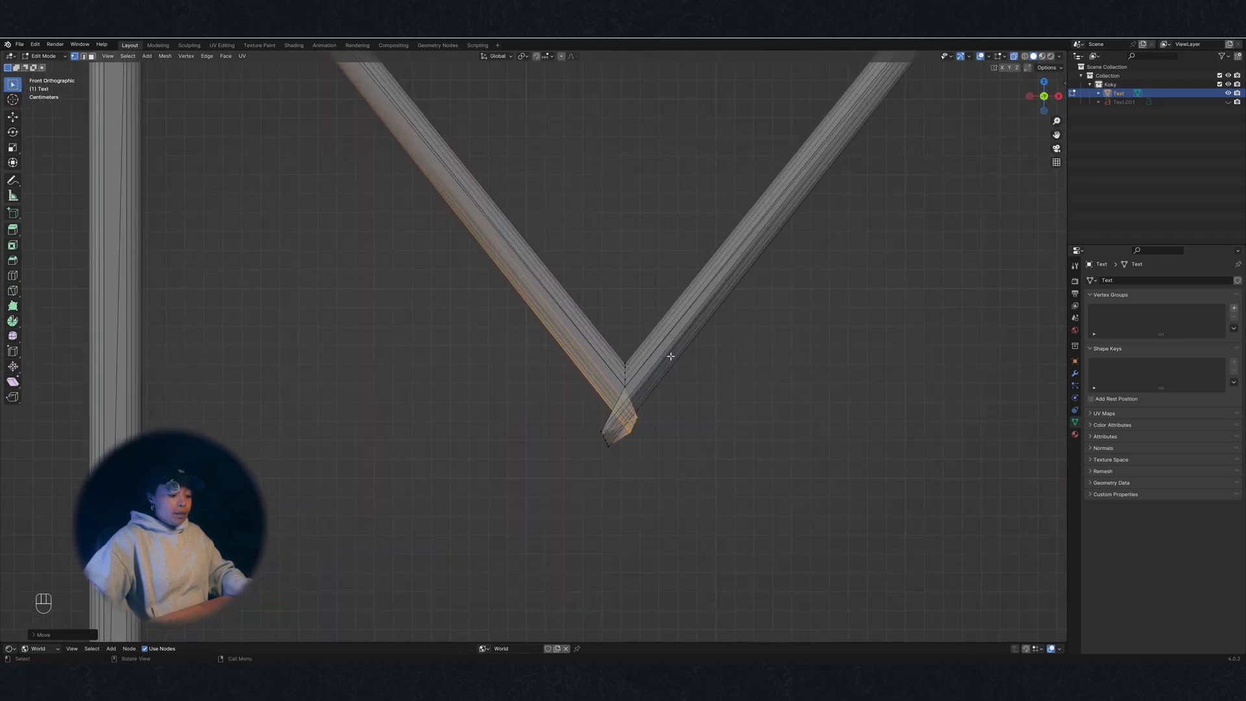
# Shift the selected vertices further left along X and up along Z until they meet the lower edge of the M's left diagonal
pyautogui.press('g')
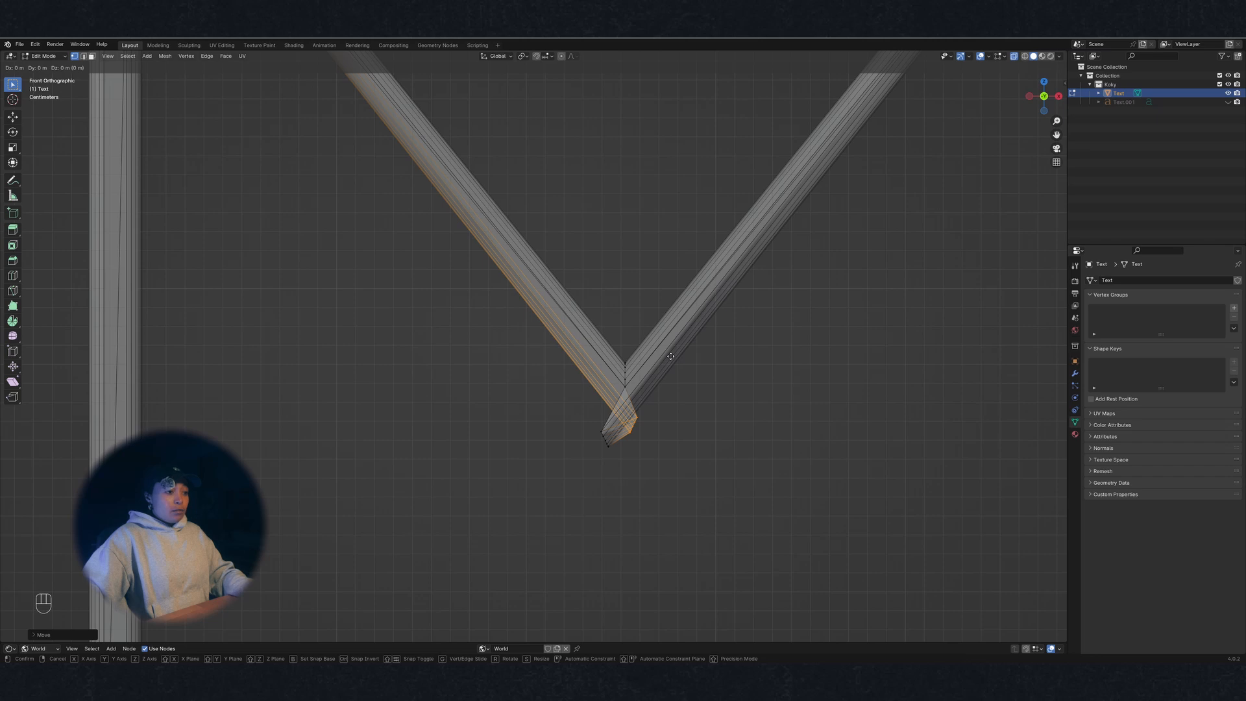
pyautogui.press('Escape')
pyautogui.press('g')
pyautogui.press('x')
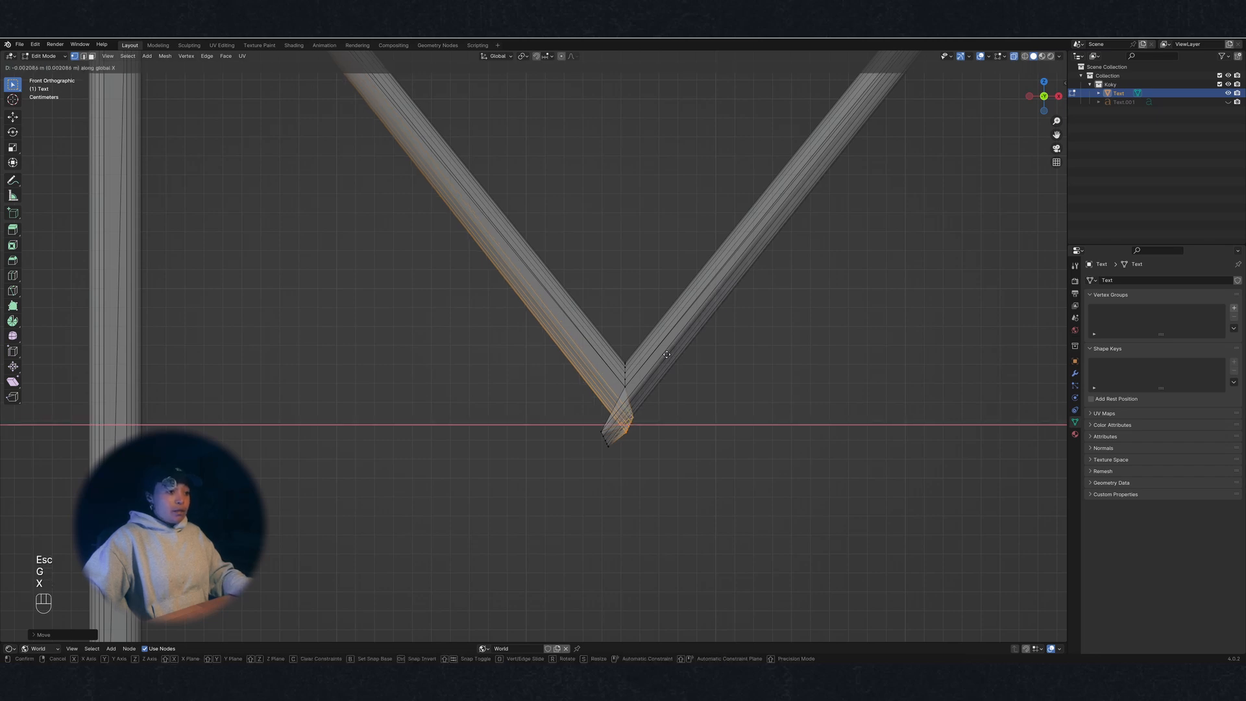
pyautogui.press('g')
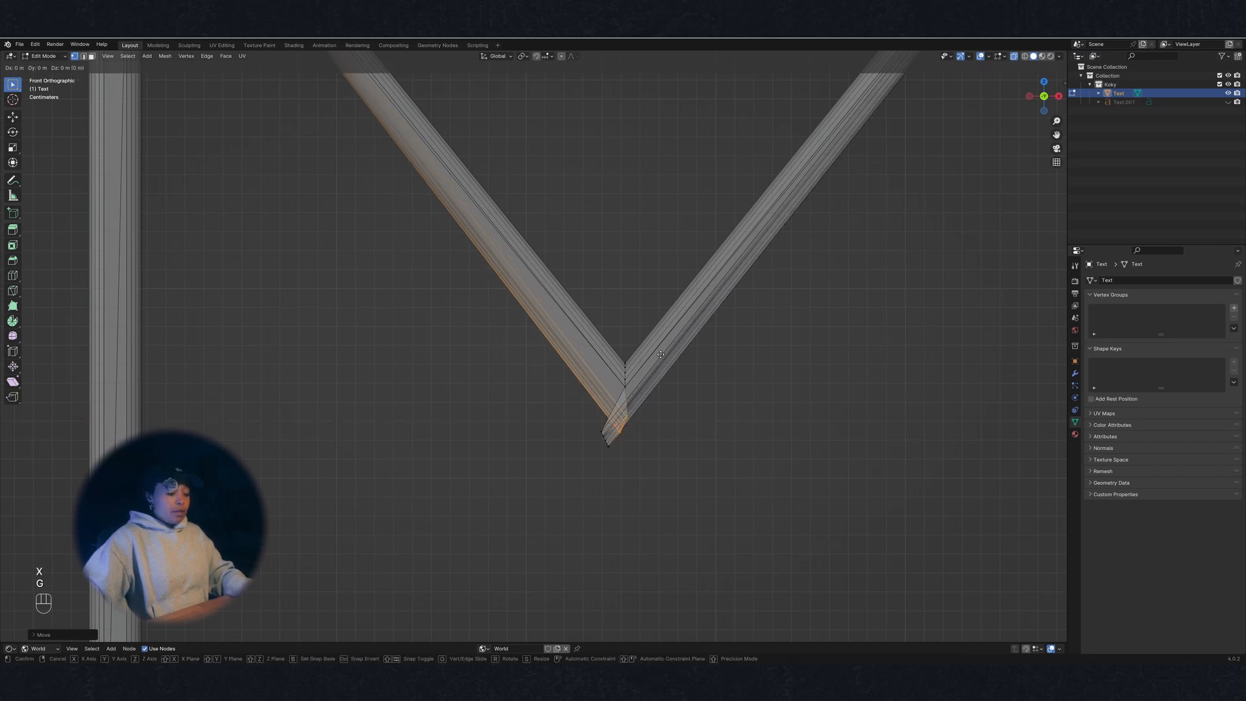
pyautogui.press('z')
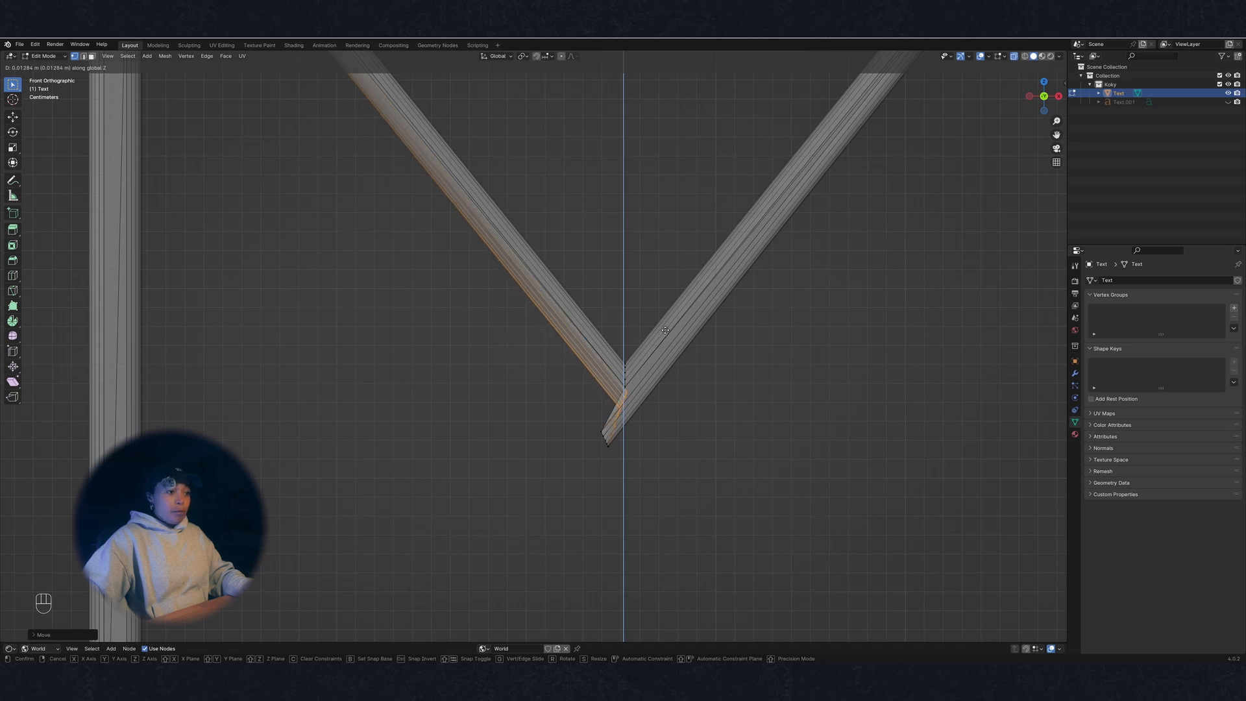
pyautogui.press('g')
pyautogui.press('x')
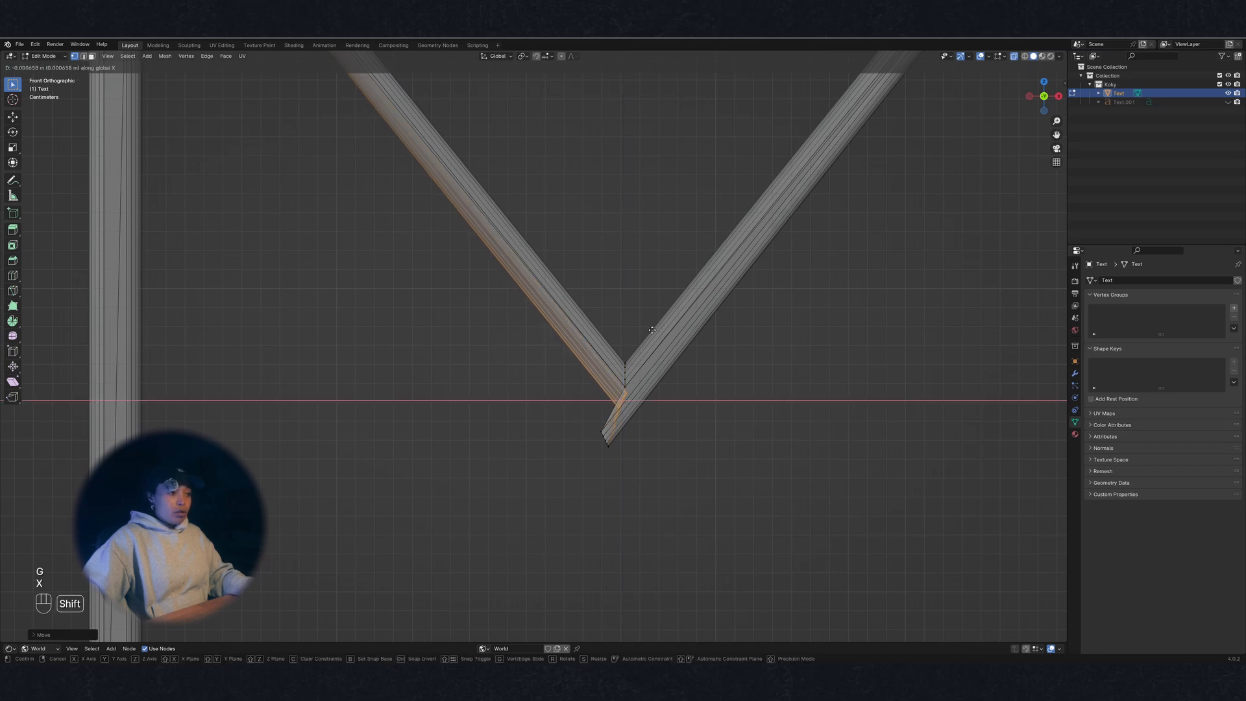
pyautogui.click(648, 330)
# Nudge the selected vertices slightly in the negative X direction to refine the left diagonal's thickness at the point
pyautogui.scroll(3, 645, 334)
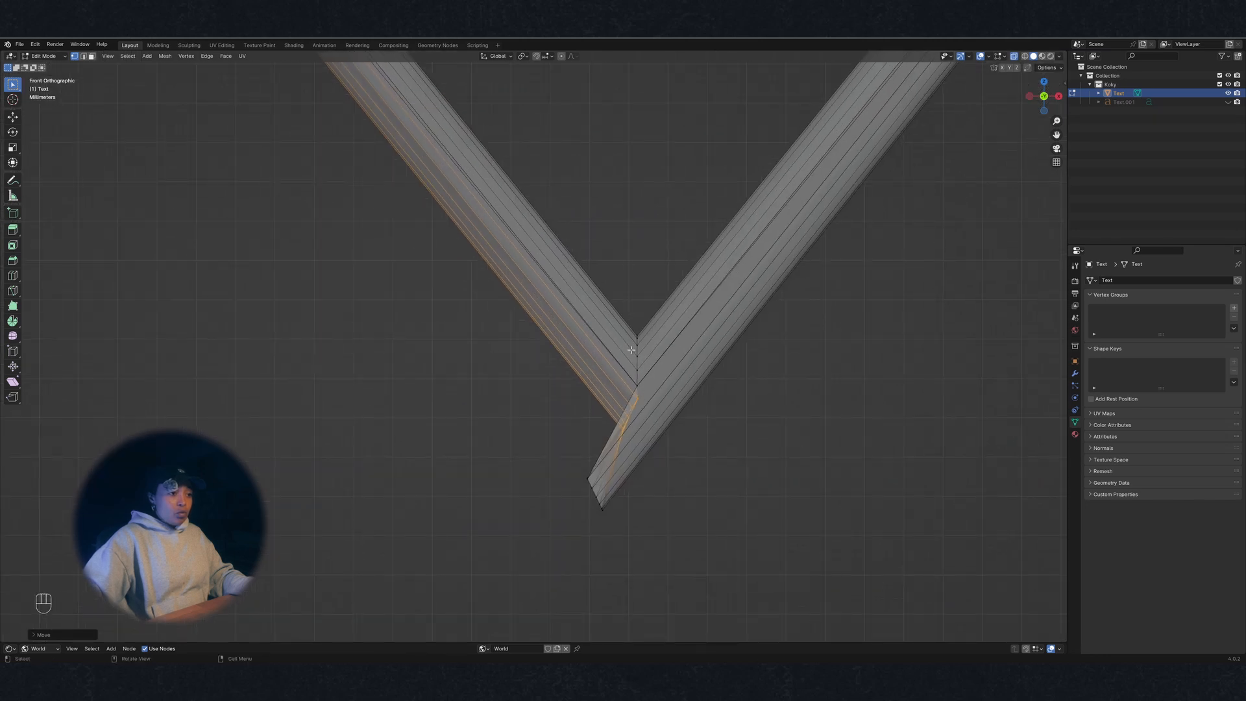
pyautogui.press('g')
pyautogui.press('x')
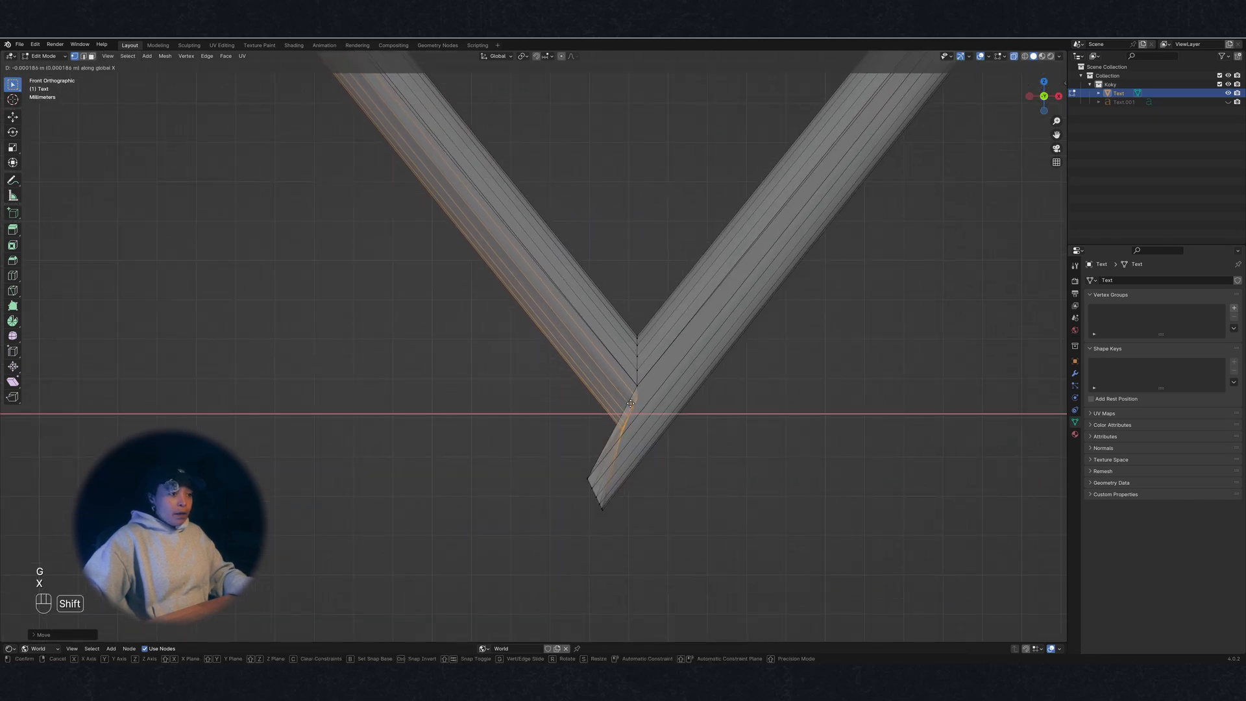
pyautogui.click(625, 402)
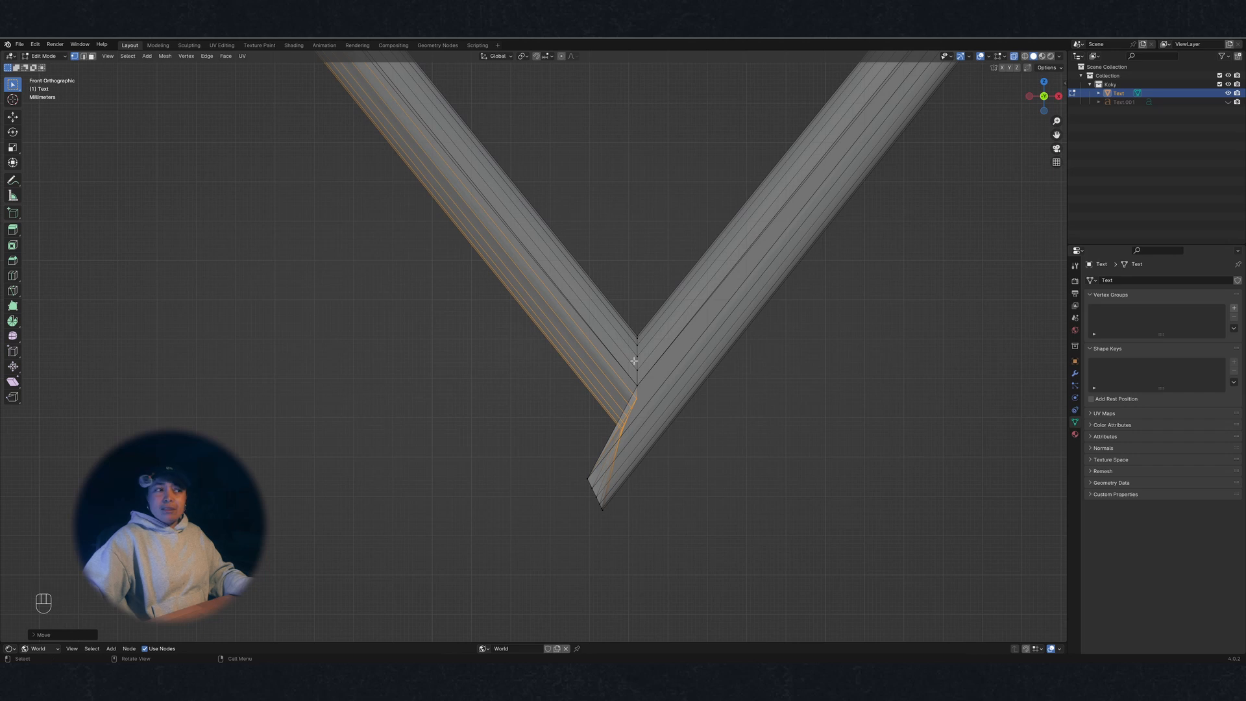
# Select the left-hand vertices at the M's lower point and move them up along Z and right along X to the right diagonal's edge
pyautogui.scroll(-3, 631, 364)
pyautogui.scroll(1, 628, 371)
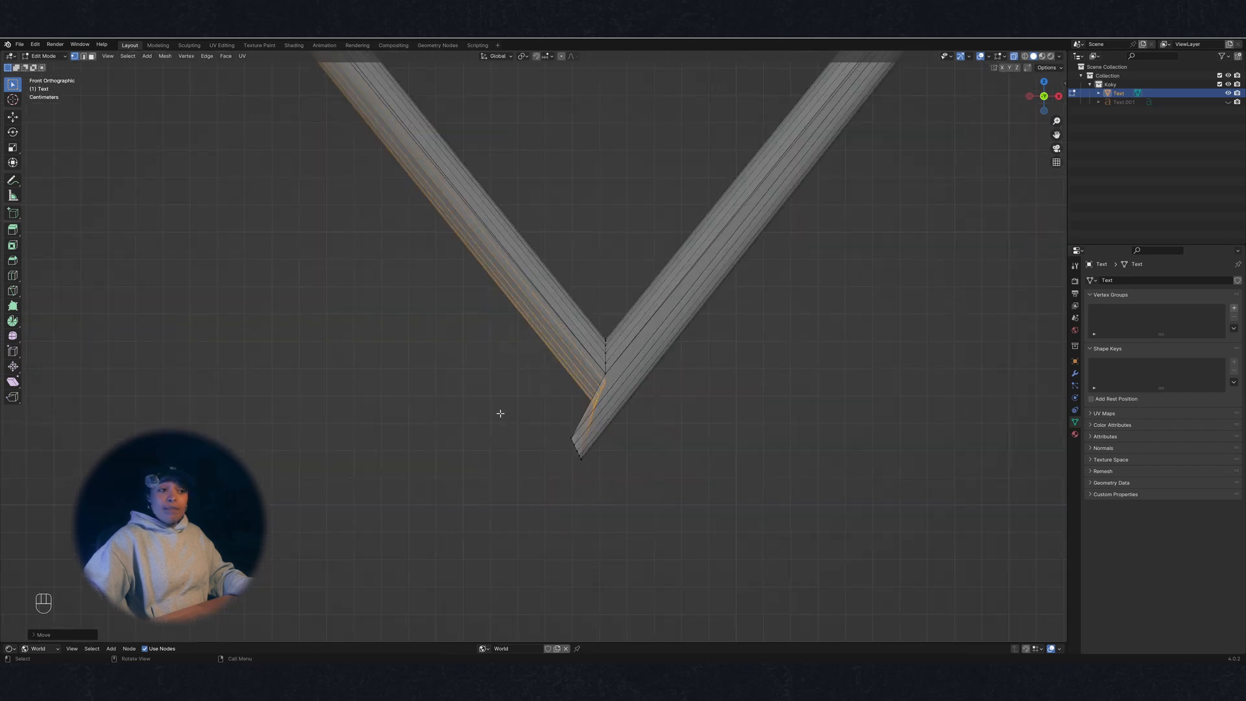
pyautogui.moveTo(548, 417); pyautogui.dragTo(593, 492)
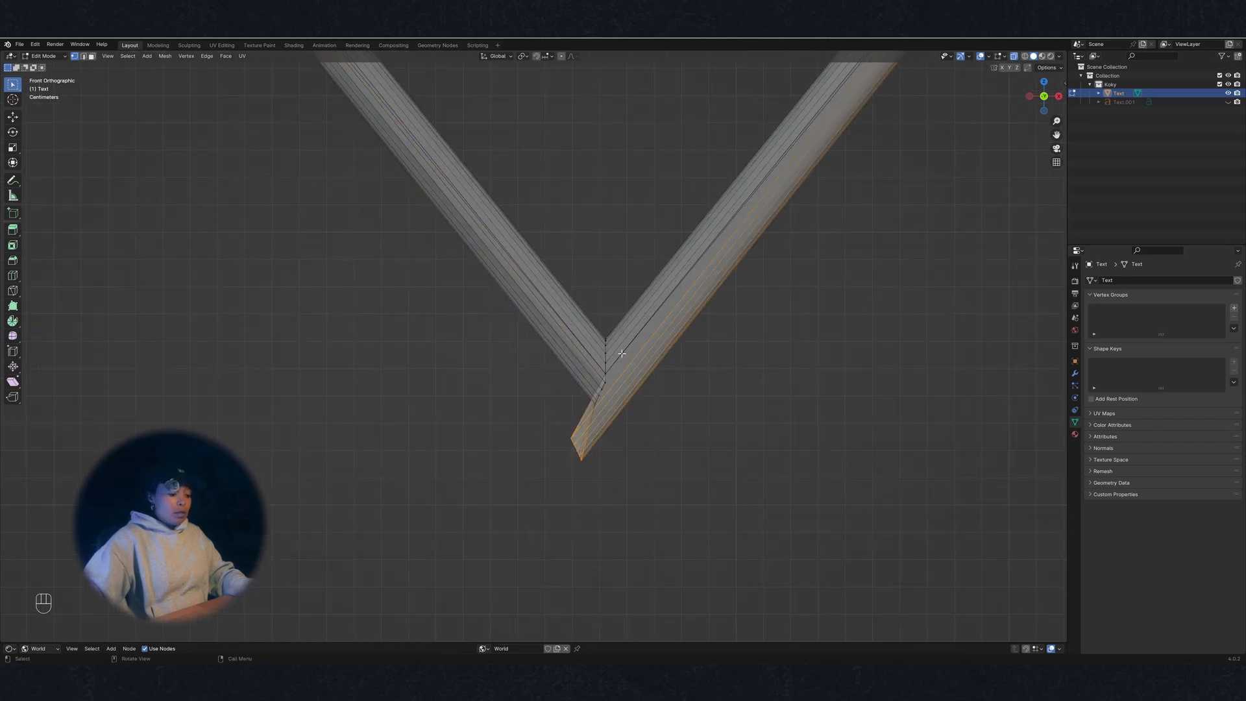
pyautogui.press('g')
pyautogui.press('z')
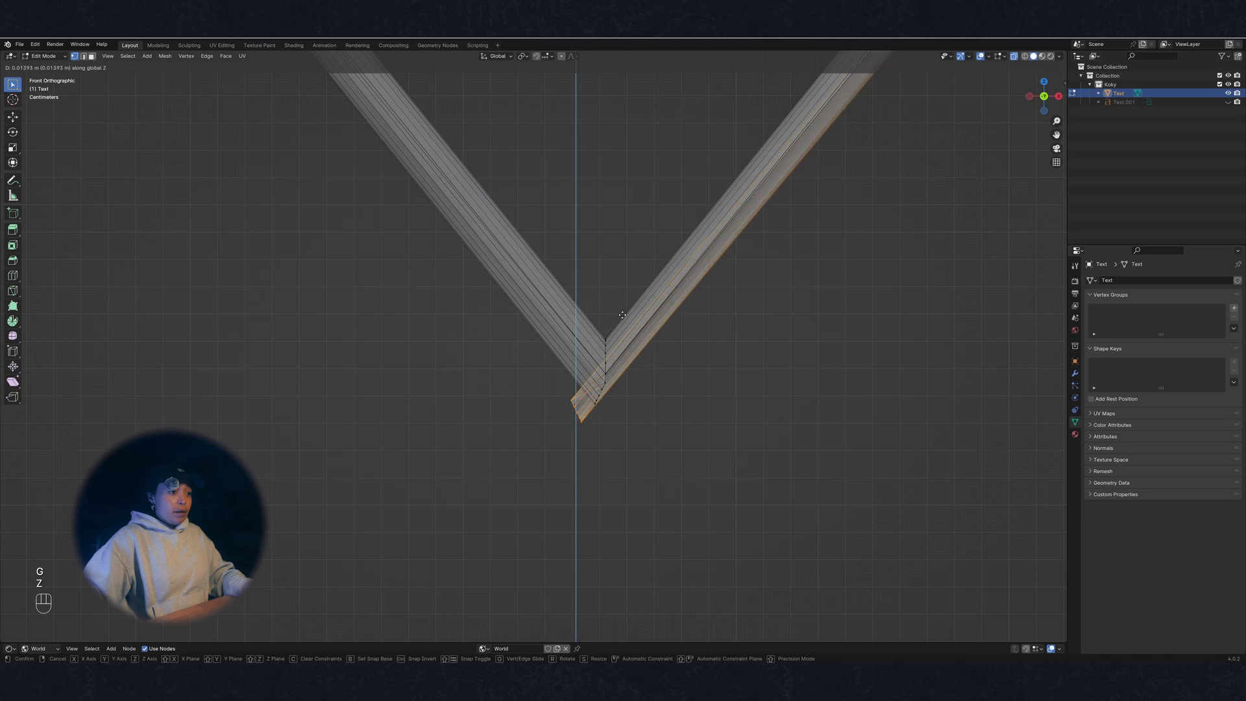
pyautogui.click(624, 304)
pyautogui.press('g')
pyautogui.press('x')
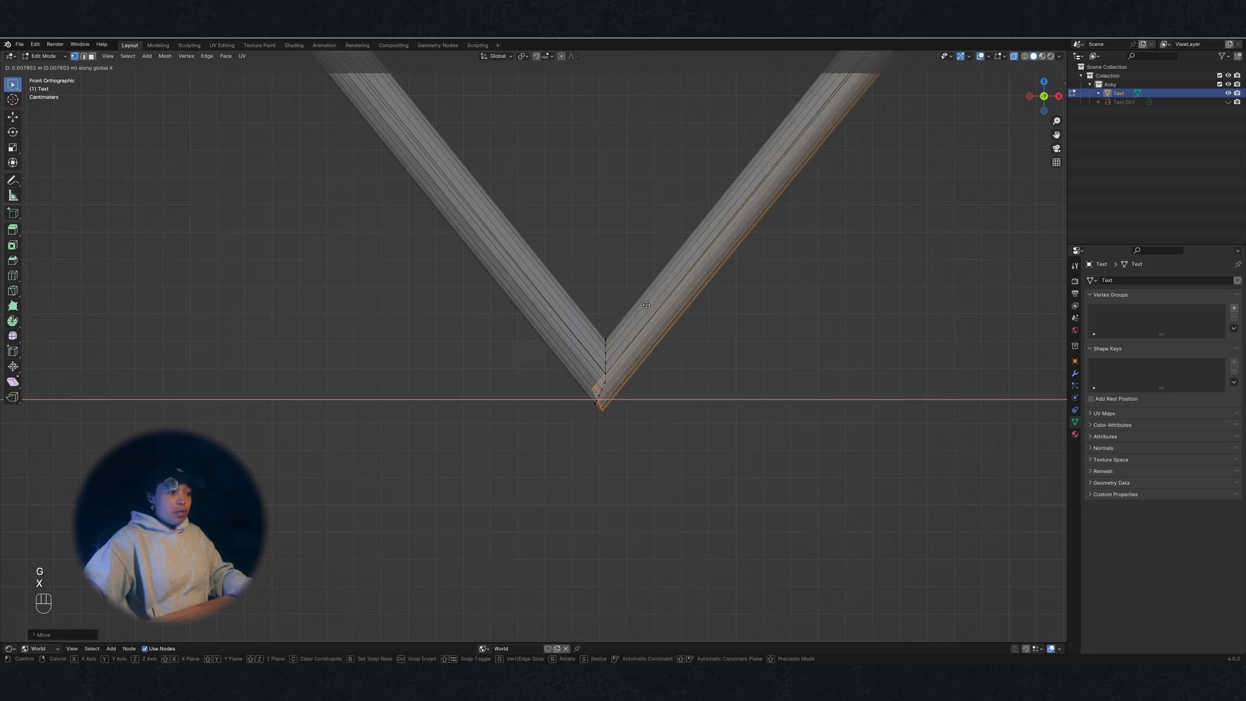
pyautogui.click(659, 306)
# Raise the same vertices slightly along Z to even out the M's lower point
pyautogui.scroll(3, 649, 390)
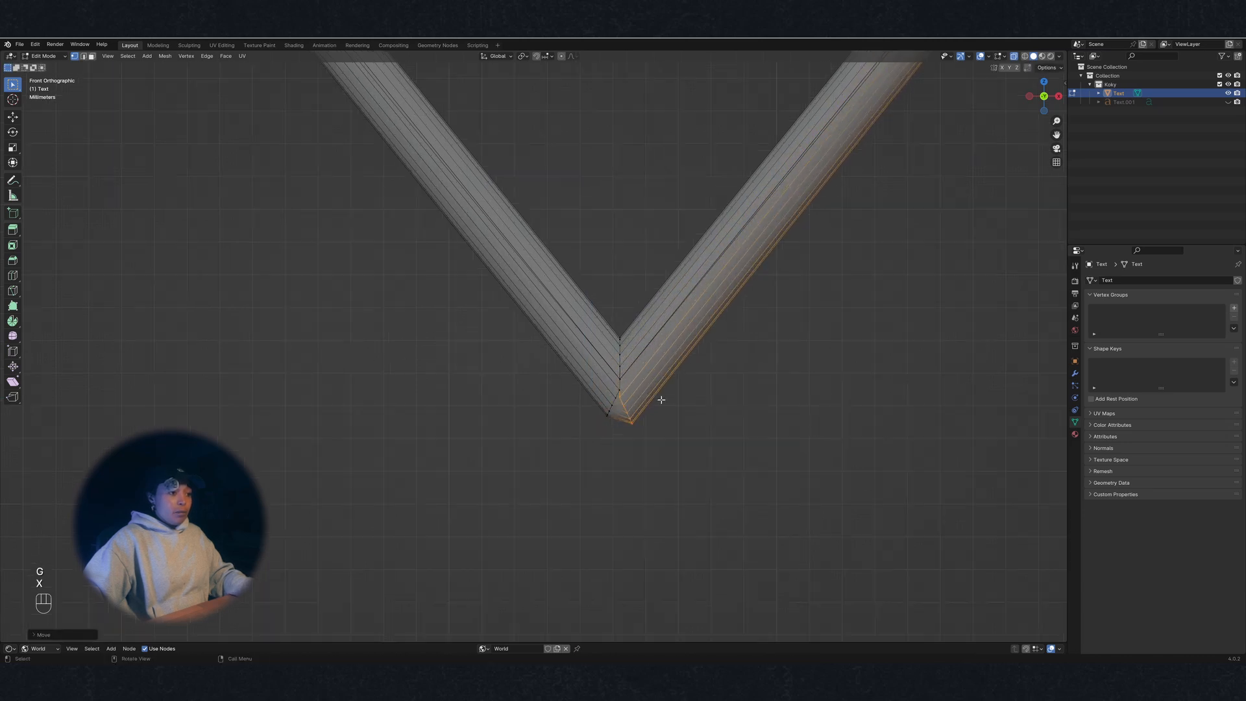
pyautogui.press('g')
pyautogui.press('z')
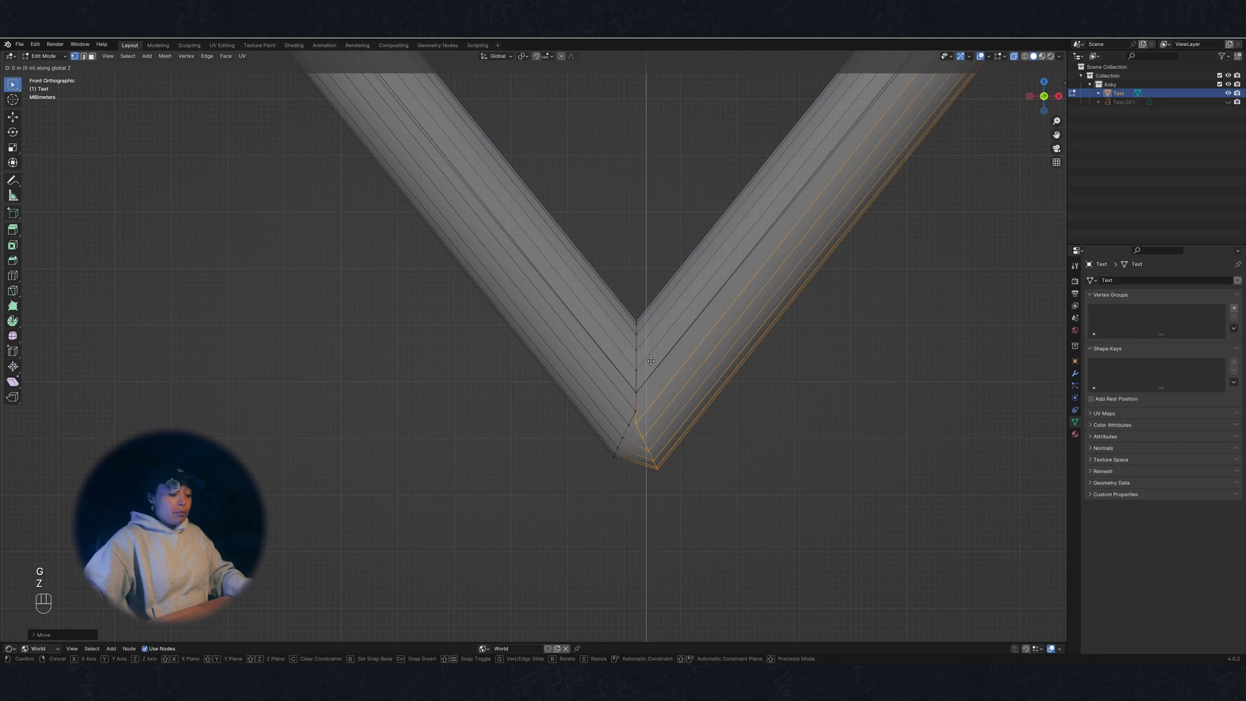
pyautogui.click(675, 236)
# Return to Object Mode, inspect the M's corrected lower point and thick upper corners, and reselect the HOME mesh
pyautogui.scroll(-8, 701, 387)
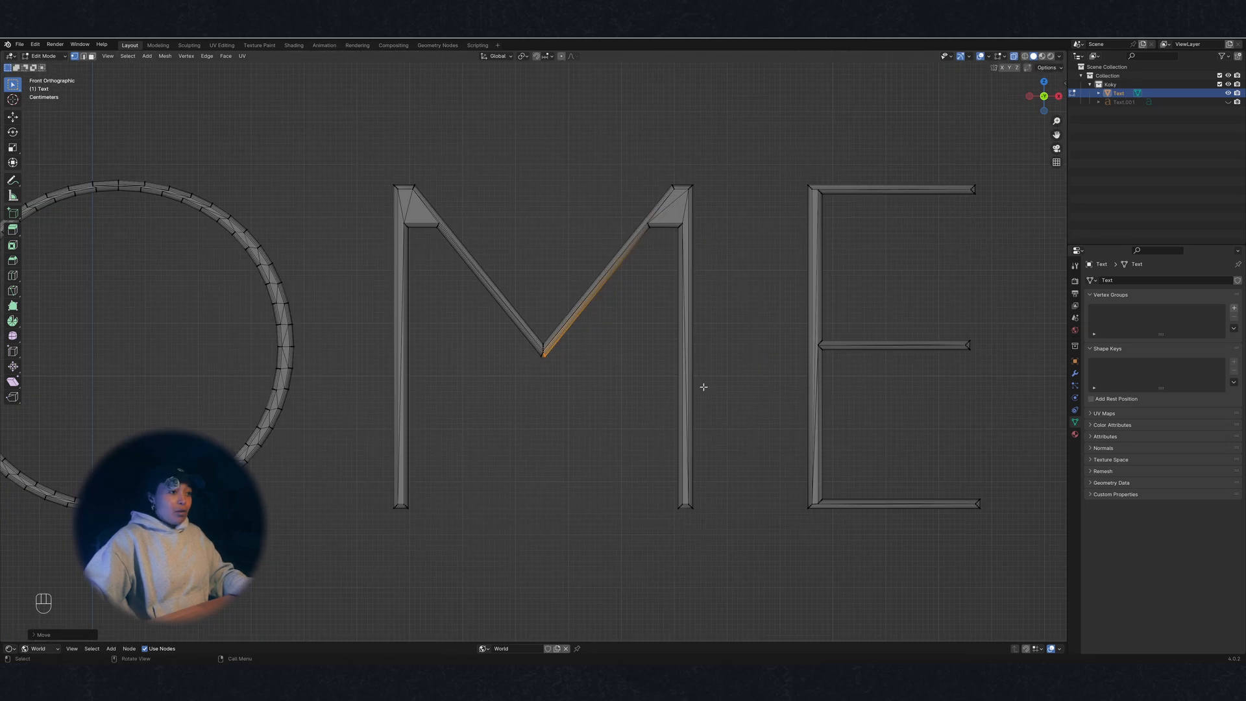
pyautogui.press('Tab')
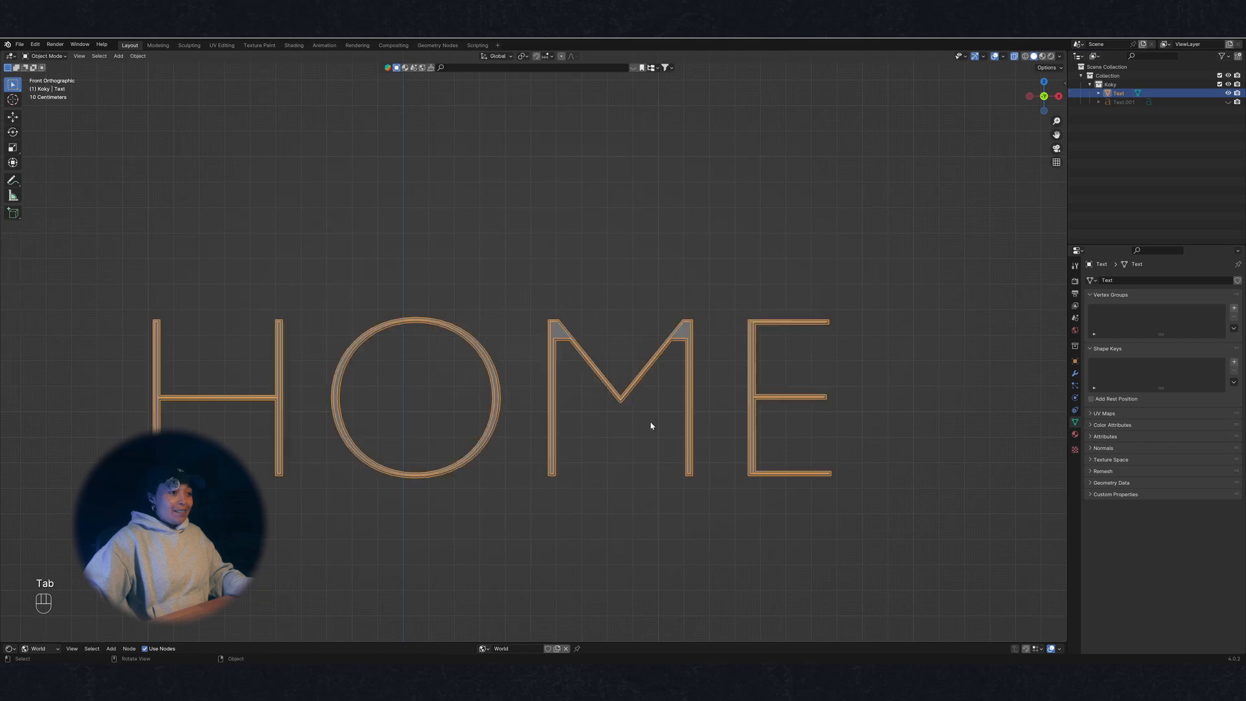
pyautogui.moveTo(653, 426); pyautogui.dragTo(626, 425, button='middle')
pyautogui.click(579, 317)
pyautogui.moveTo(579, 317); pyautogui.dragTo(668, 430, button='middle')
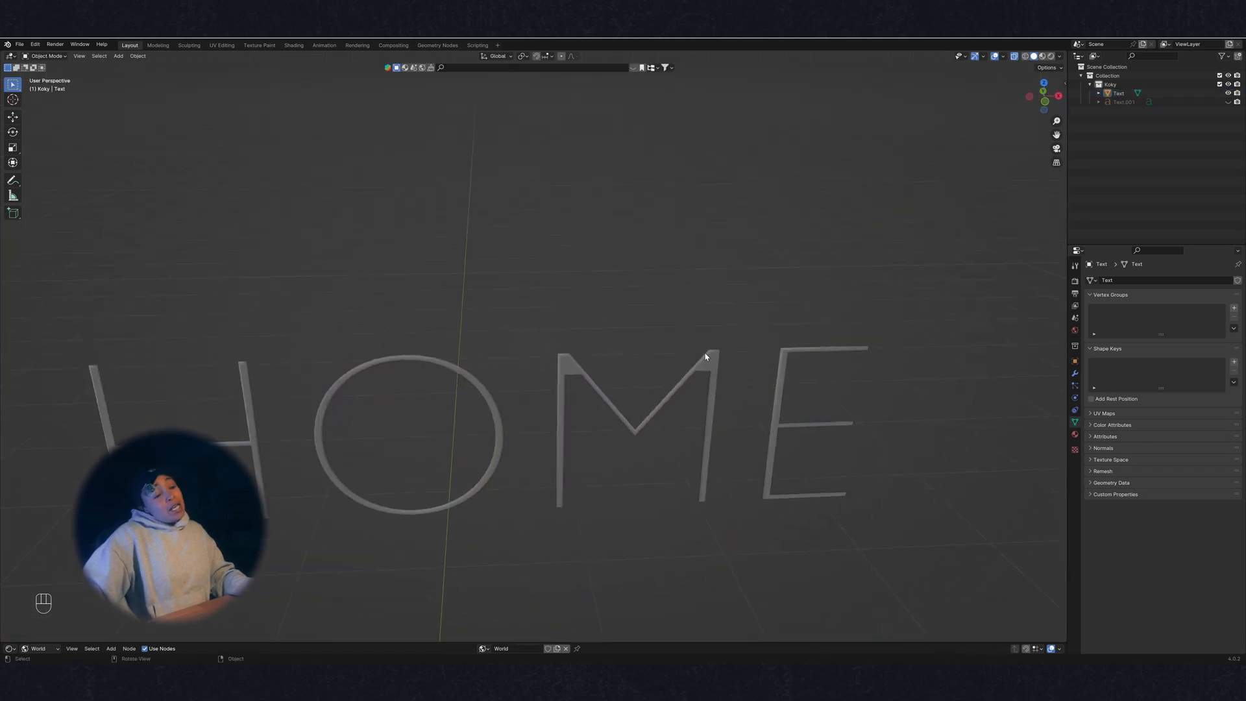
pyautogui.click(697, 379)
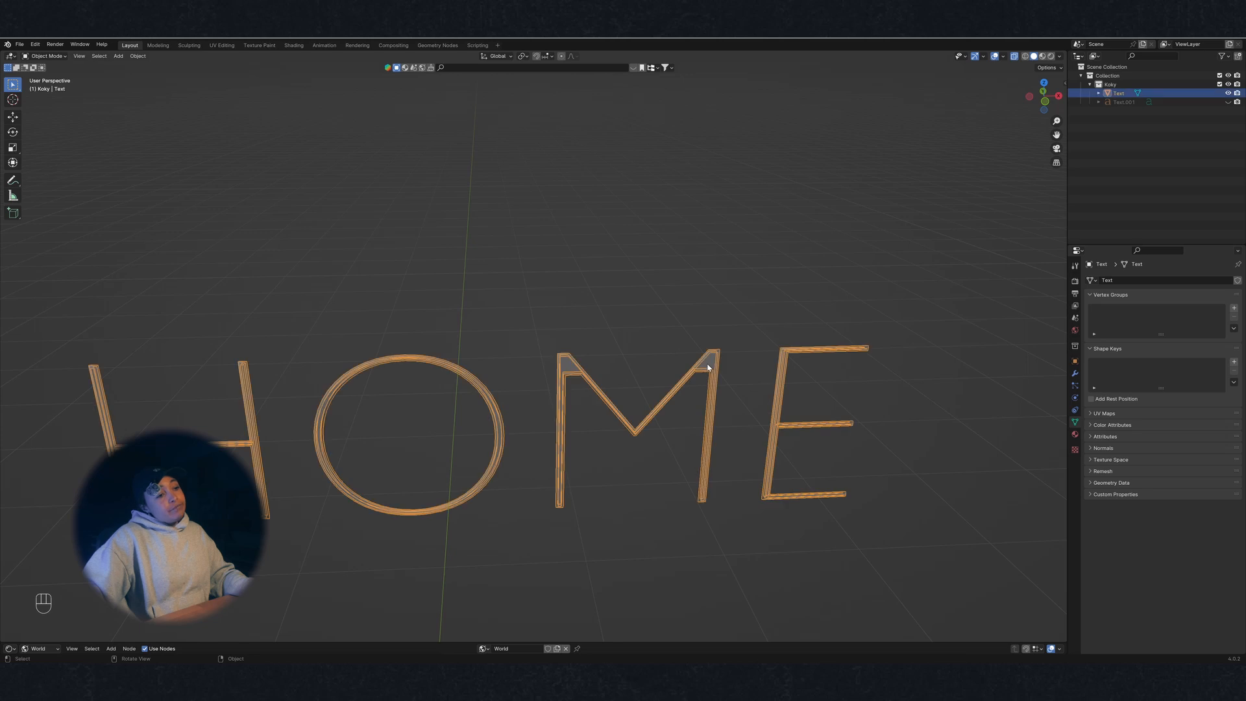
# Enter Edit Mode on the HOME mesh and frame the M's upper corners in back orthographic view
pyautogui.press('Tab')
pyautogui.scroll(2, 781, 407)
pyautogui.moveTo(780, 407); pyautogui.dragTo(695, 433, button='middle')
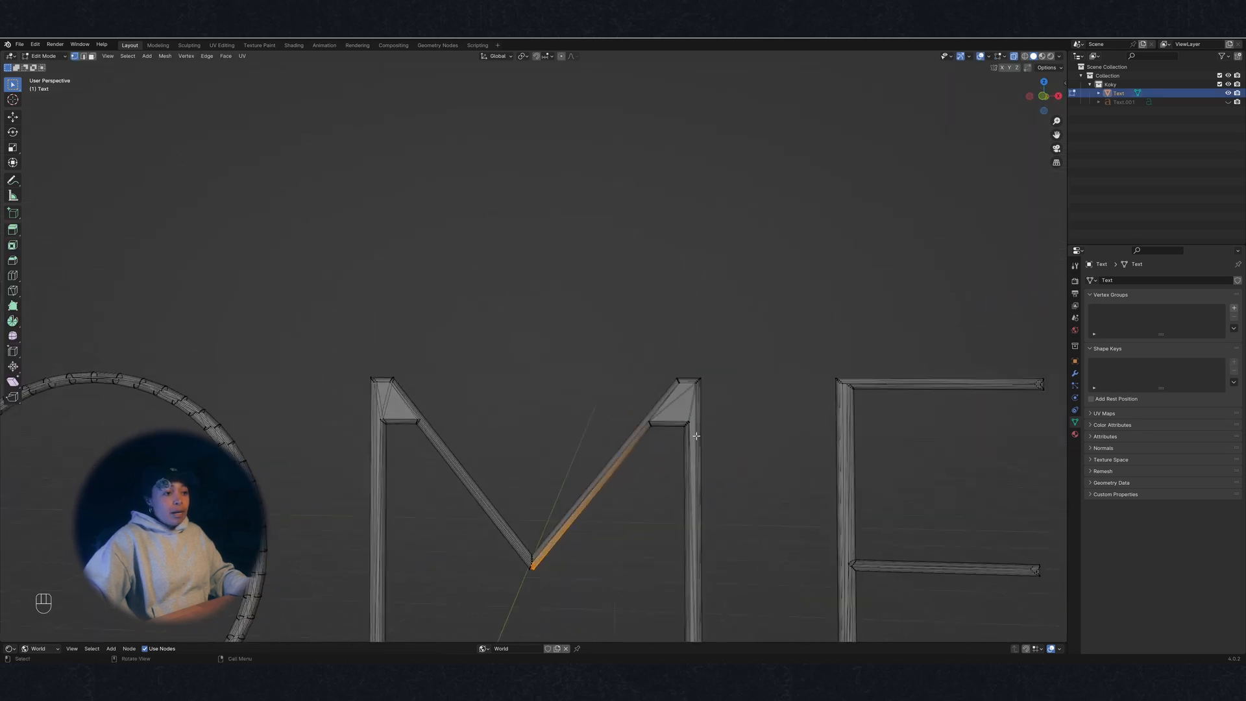
pyautogui.scroll(4, 879, 470)
pyautogui.keyDown('shift'); pyautogui.moveTo(878, 470); pyautogui.dragTo(789, 358, button='middle'); pyautogui.keyUp('shift')
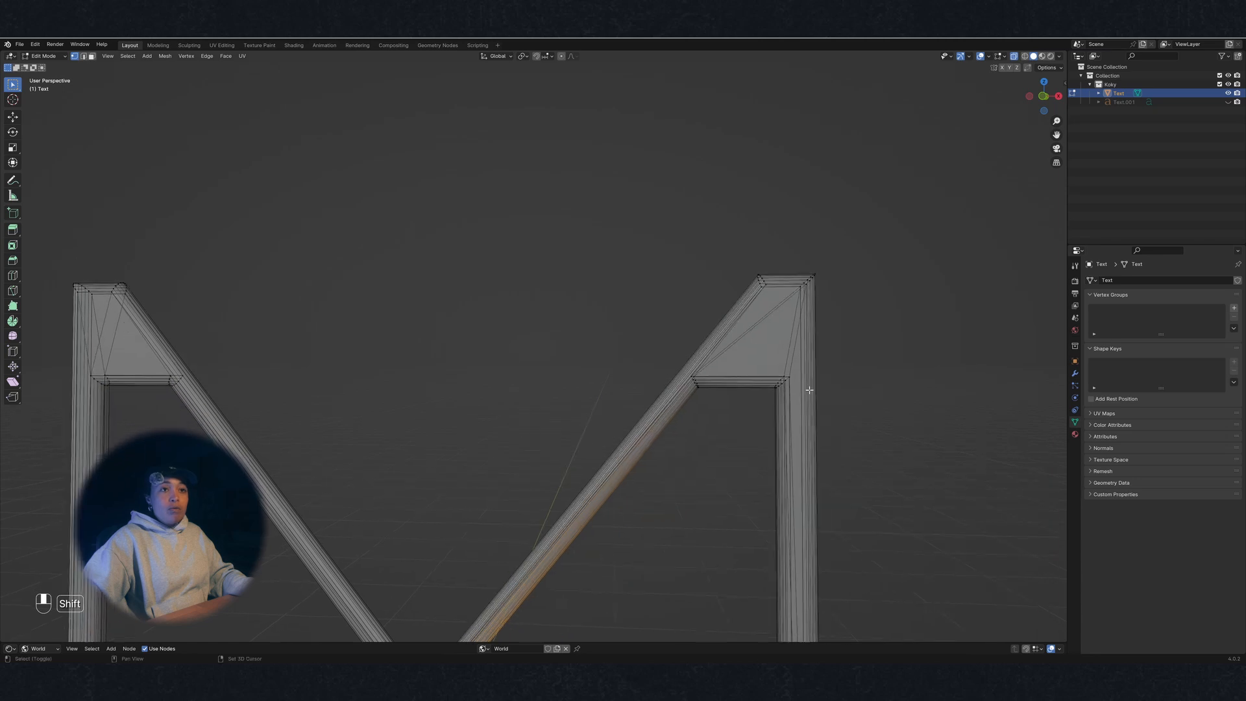
pyautogui.click(1045, 98)
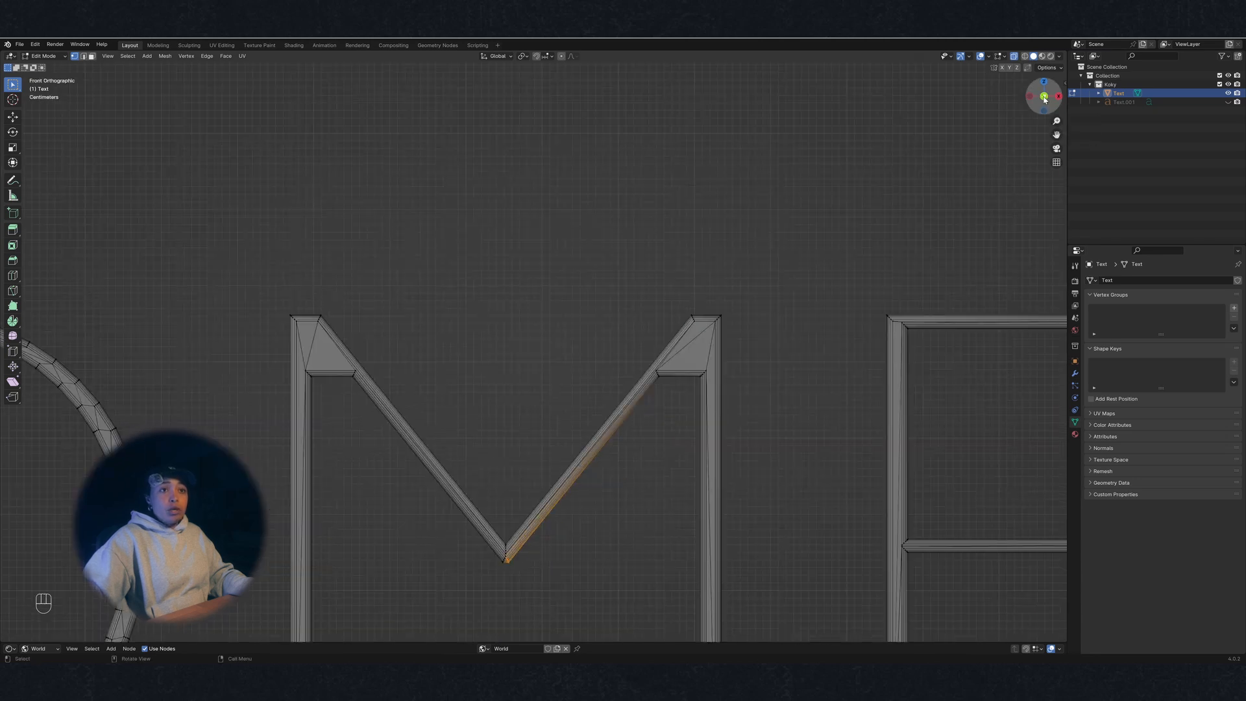
pyautogui.click(1044, 98)
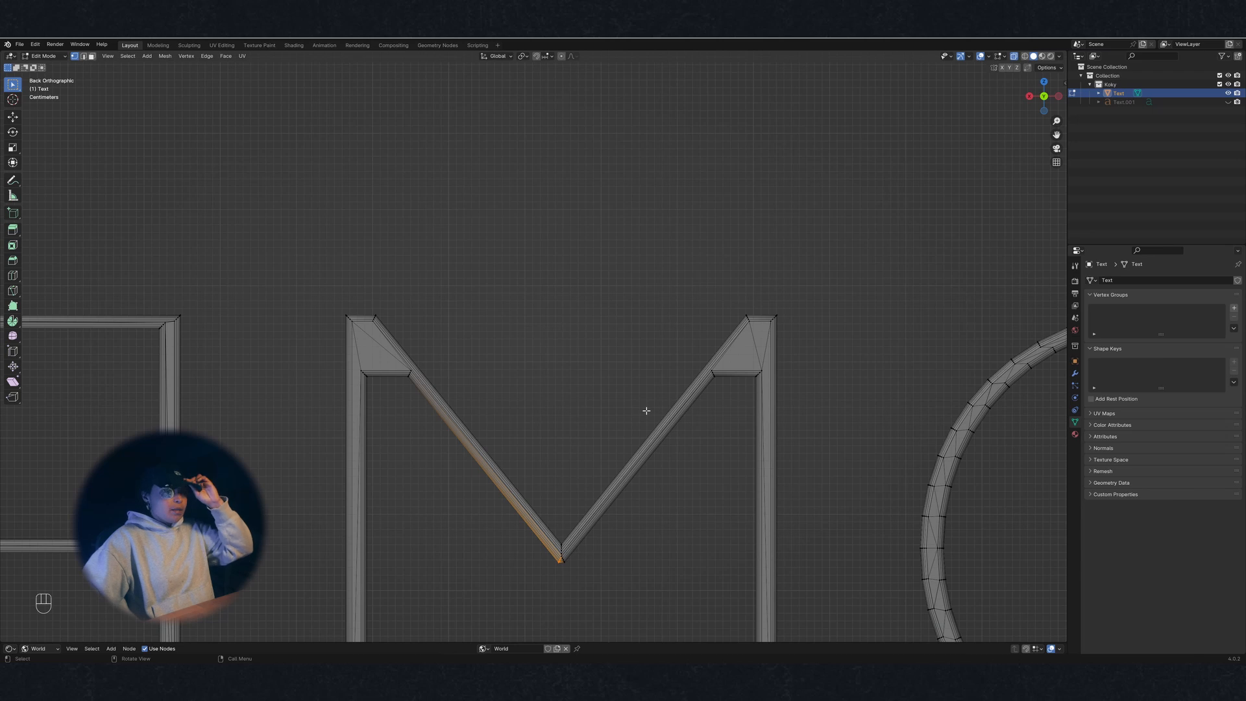
pyautogui.scroll(2, 758, 437)
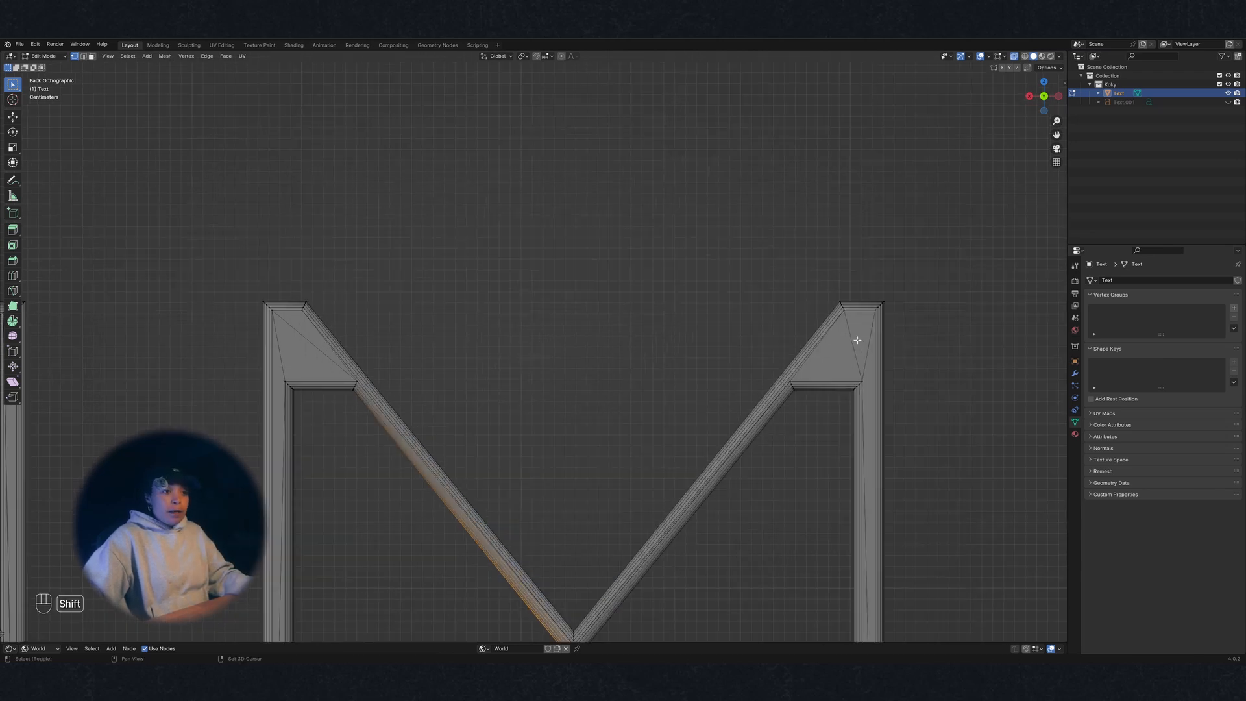
pyautogui.keyDown('shift'); pyautogui.moveTo(854, 337); pyautogui.dragTo(713, 319, button='middle'); pyautogui.keyUp('shift')
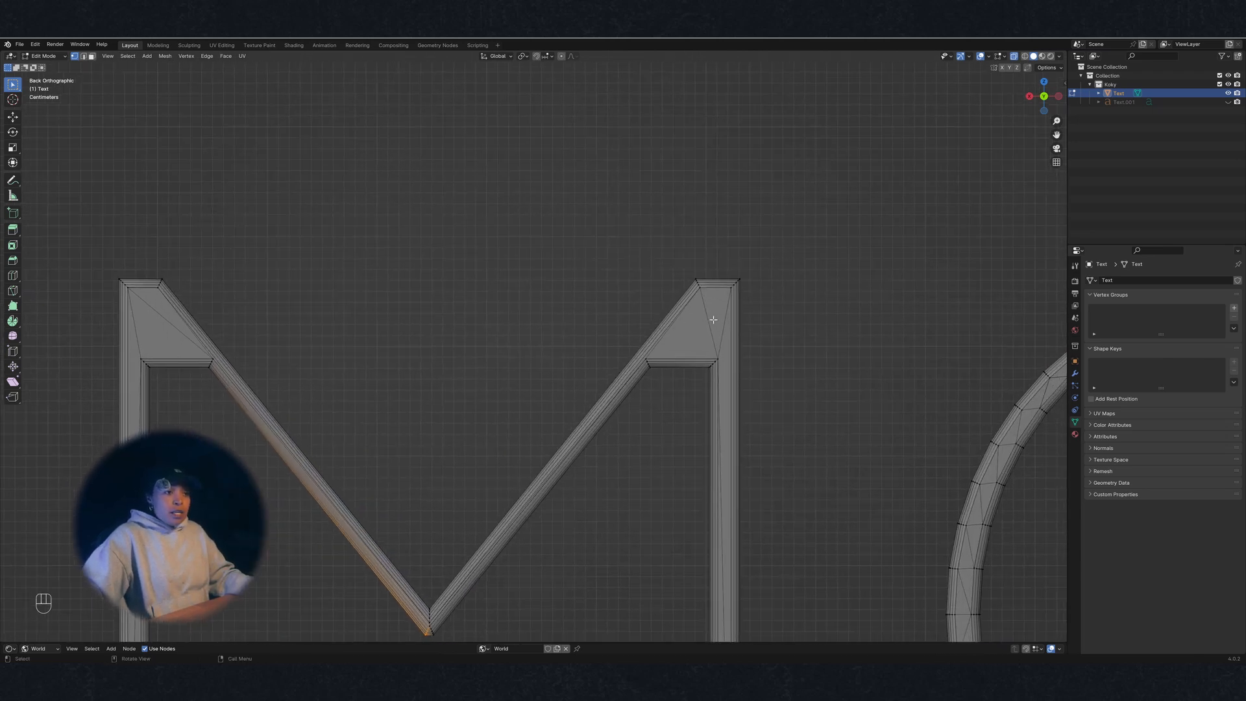
# Select the inner-corner vertices at the M's upper corner nearest the O, raise them along Z and shift them slightly along X
pyautogui.keyDown('alt'); pyautogui.click(724, 386); pyautogui.keyUp('alt')
pyautogui.press('g')
pyautogui.press('z')
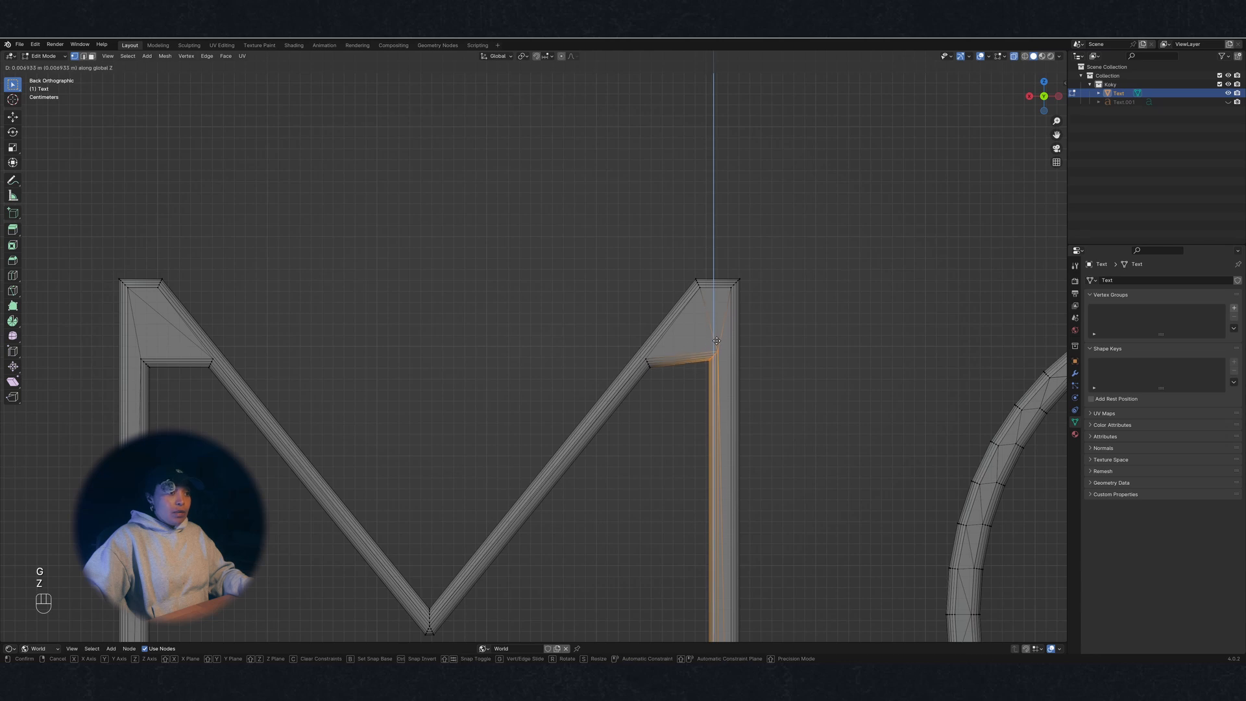
pyautogui.click(713, 296)
pyautogui.press('g')
pyautogui.press('x')
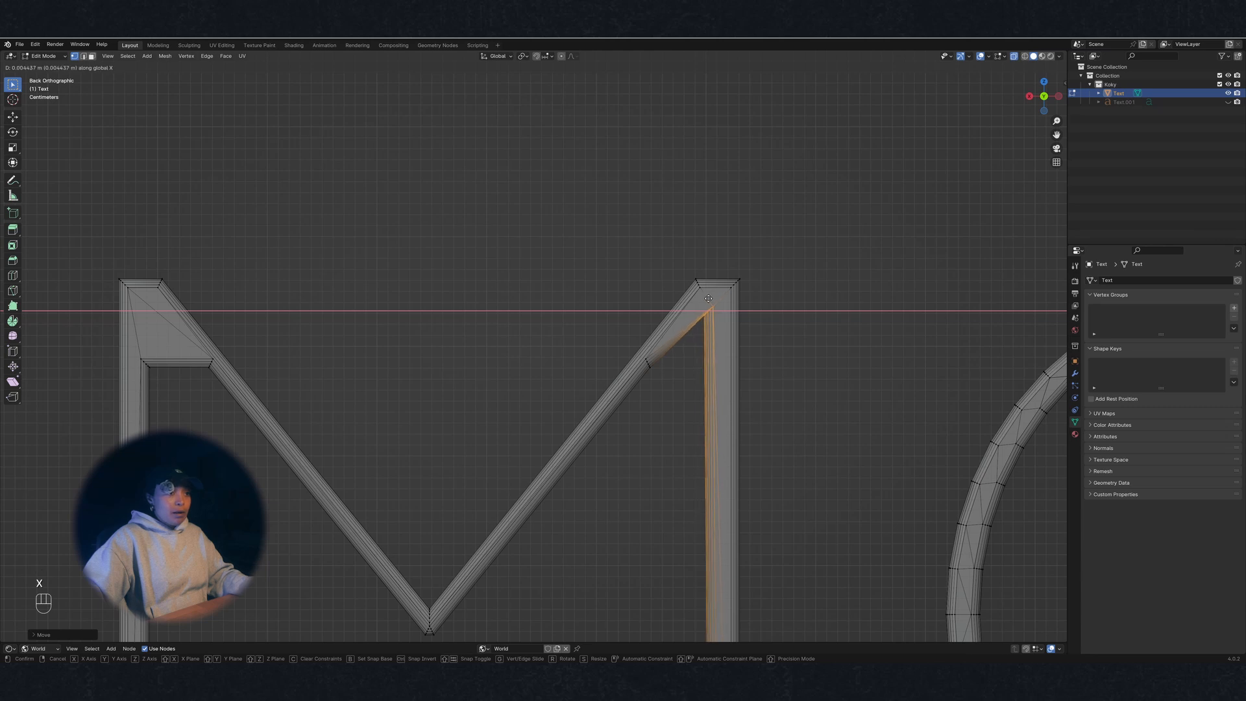
pyautogui.click(716, 410)
# Return to Object Mode and compare the M's two upper corners from behind
pyautogui.scroll(-5, 717, 411)
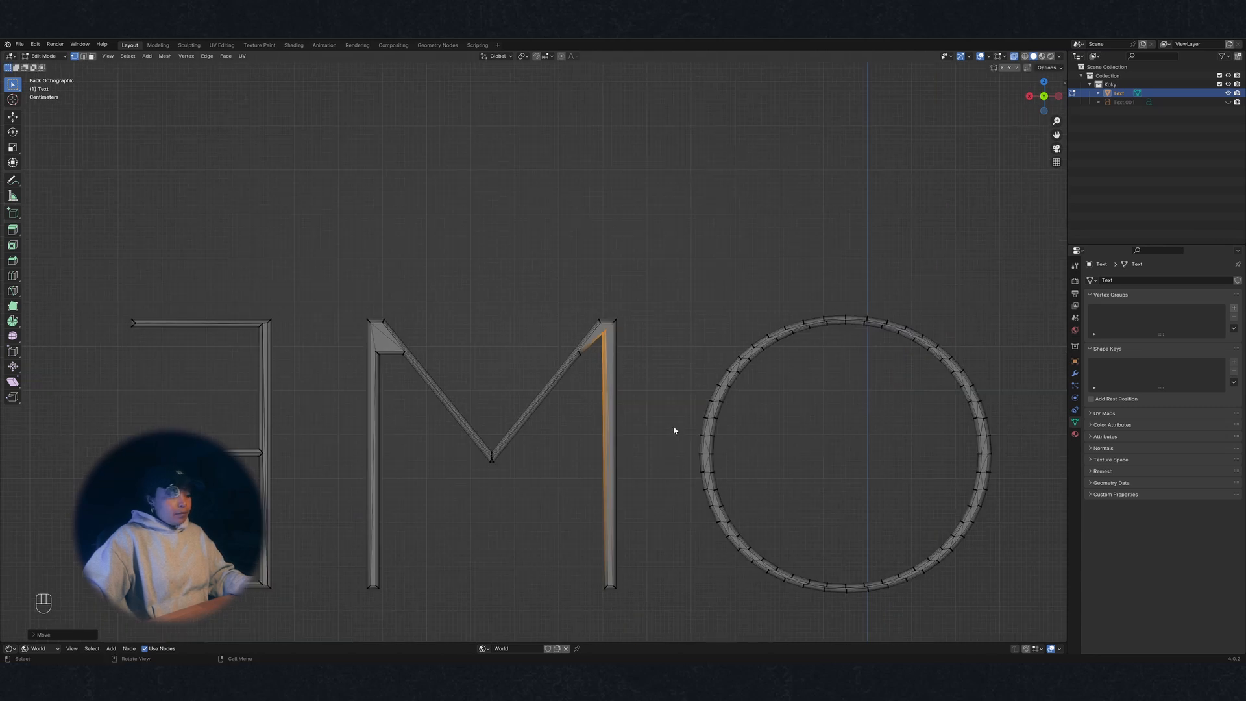
pyautogui.press('Tab')
pyautogui.moveTo(666, 426)
pyautogui.mouseDown(button='middle')
pyautogui.moveTo(656, 442)
pyautogui.moveTo(659, 420)
pyautogui.mouseUp(button='middle')
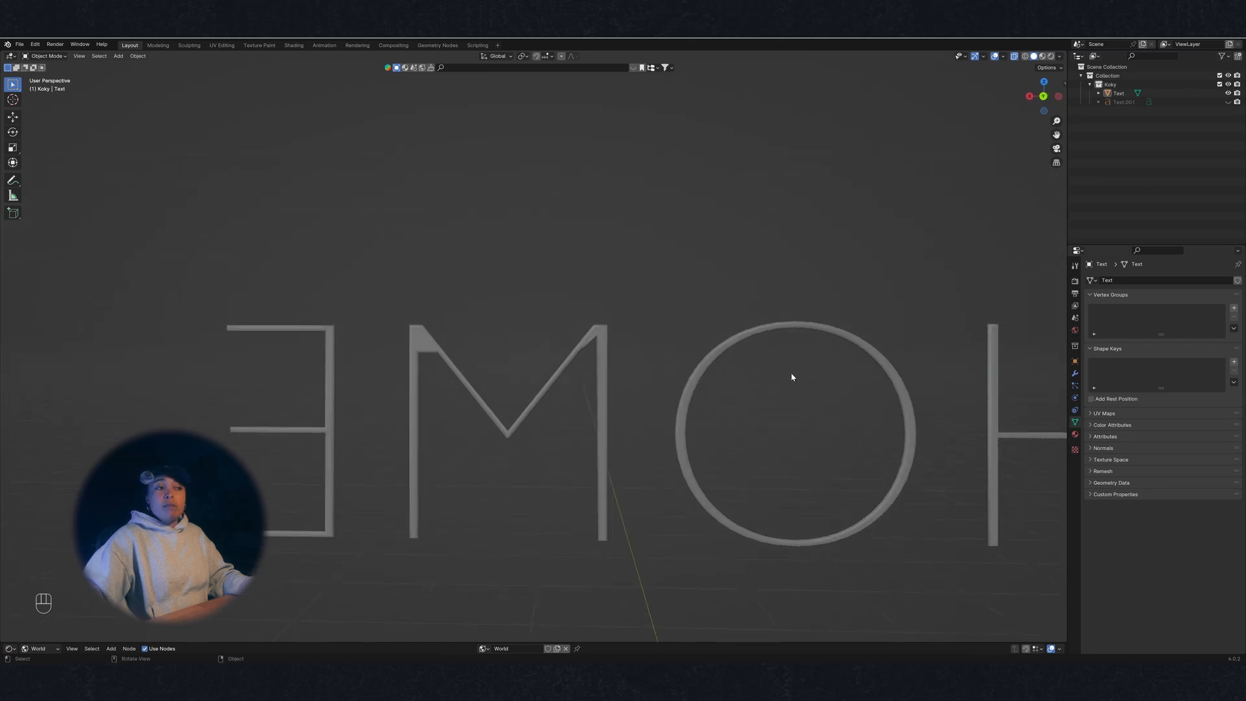
pyautogui.press('shift')
pyautogui.keyDown('shift'); pyautogui.moveTo(509, 381); pyautogui.dragTo(707, 361, button='middle'); pyautogui.keyUp('shift')
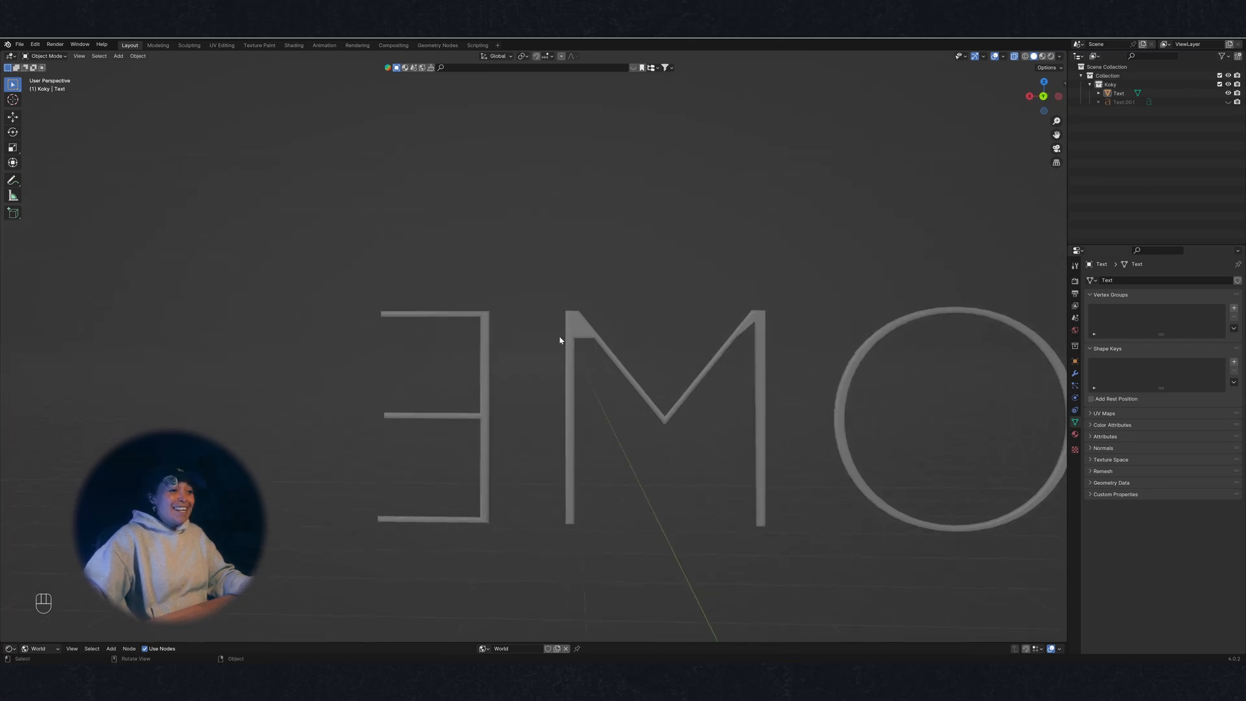
# Re-enter Edit Mode on the HOME mesh, raise the M's inner-corner vertices nearest the E along Z, and nudge them along X
pyautogui.click(583, 334)
pyautogui.press('Tab')
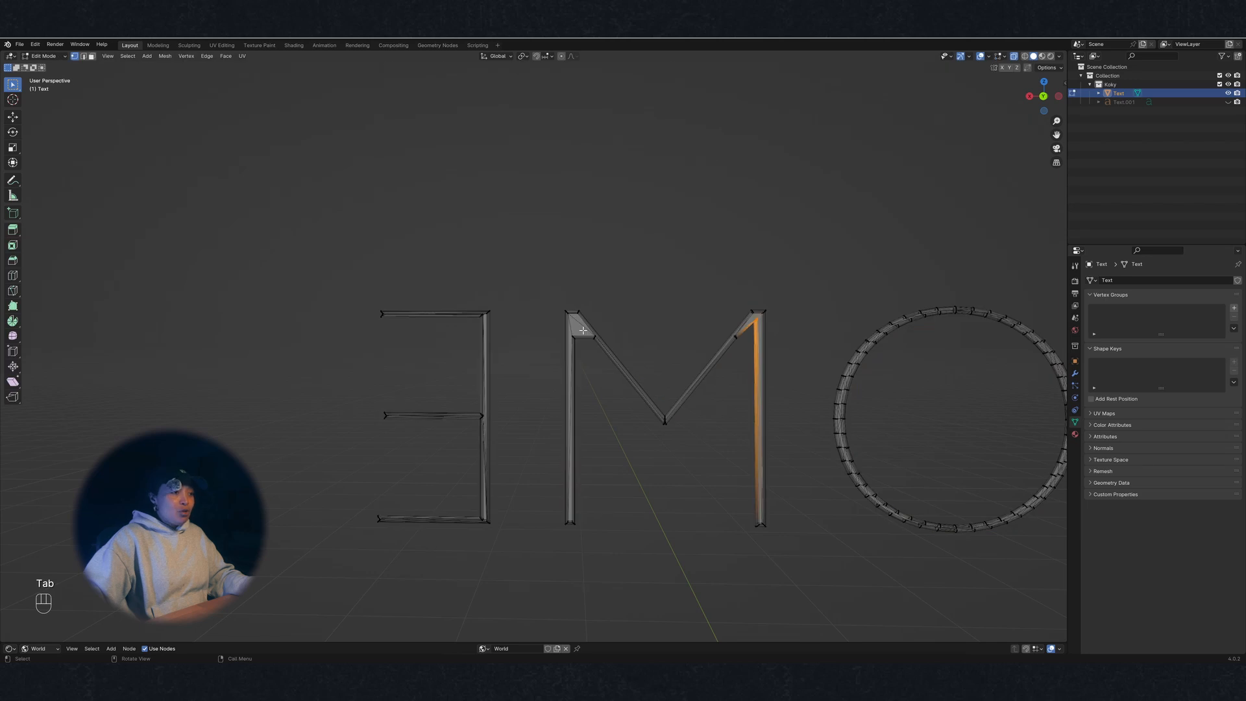
pyautogui.scroll(5, 584, 332)
pyautogui.keyDown('shift'); pyautogui.moveTo(698, 341); pyautogui.dragTo(587, 353, button='middle'); pyautogui.keyUp('shift')
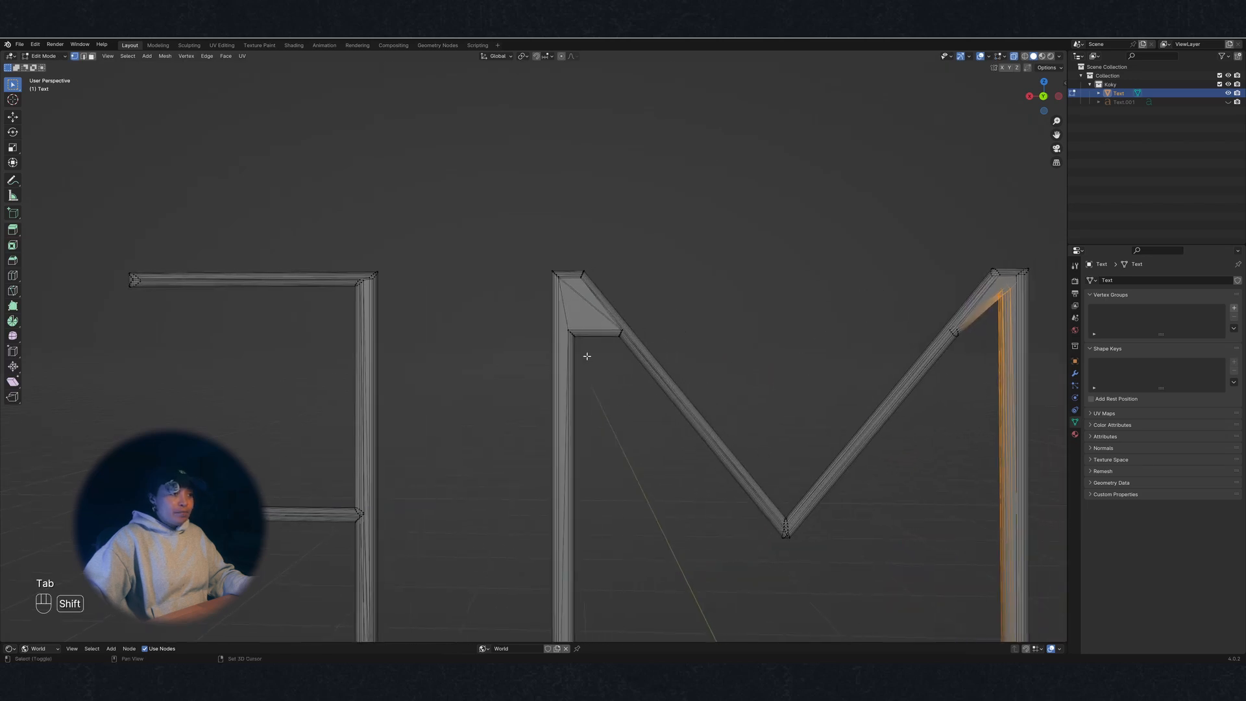
pyautogui.click(572, 328)
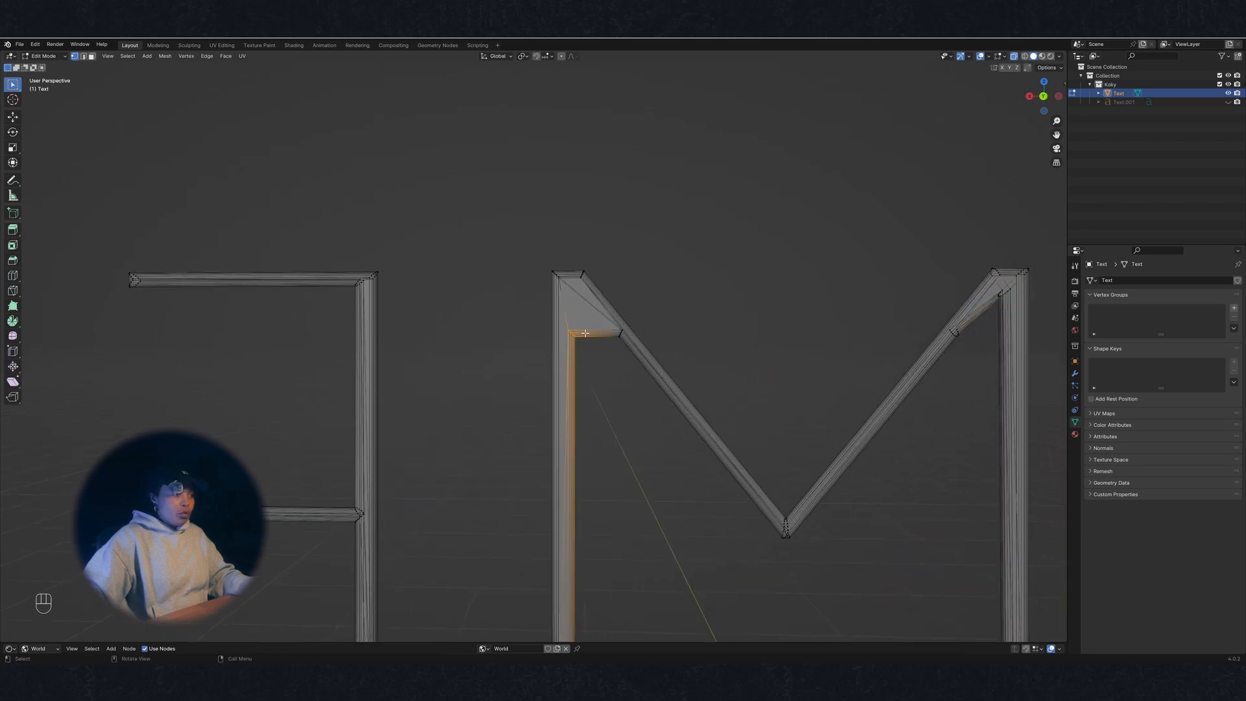
pyautogui.press('g')
pyautogui.press('z')
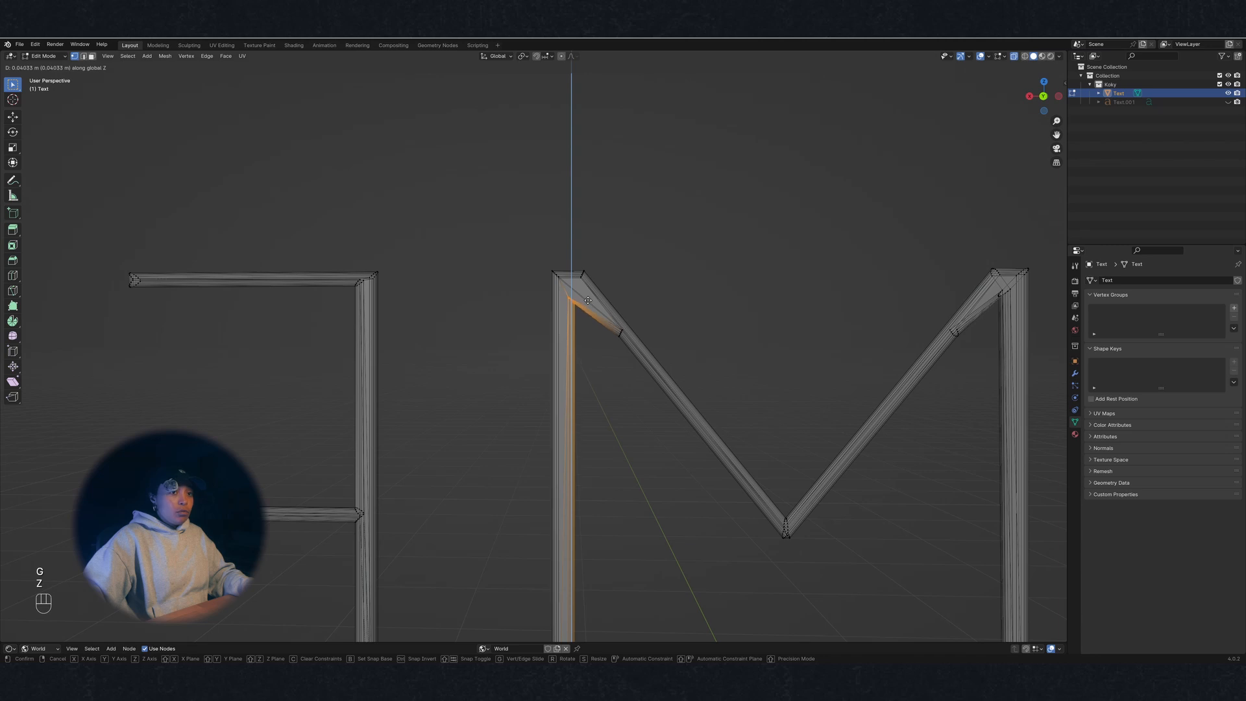
pyautogui.click(589, 296)
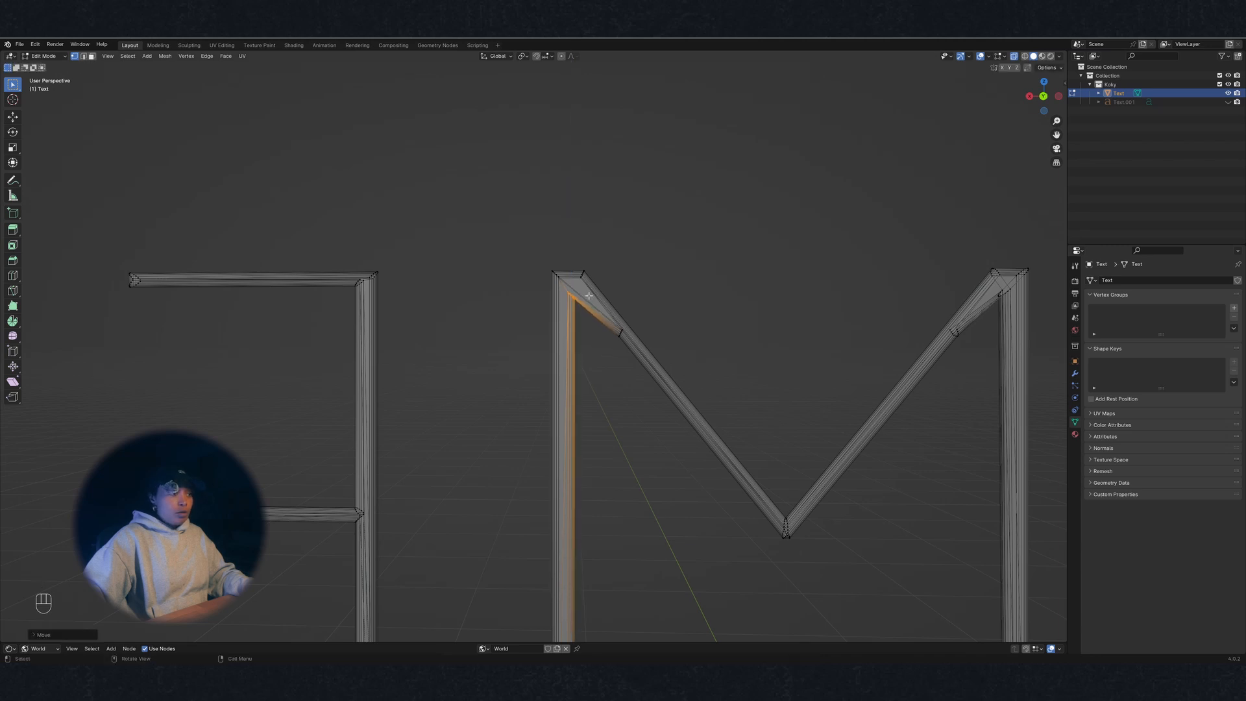
pyautogui.press('g')
pyautogui.press('x')
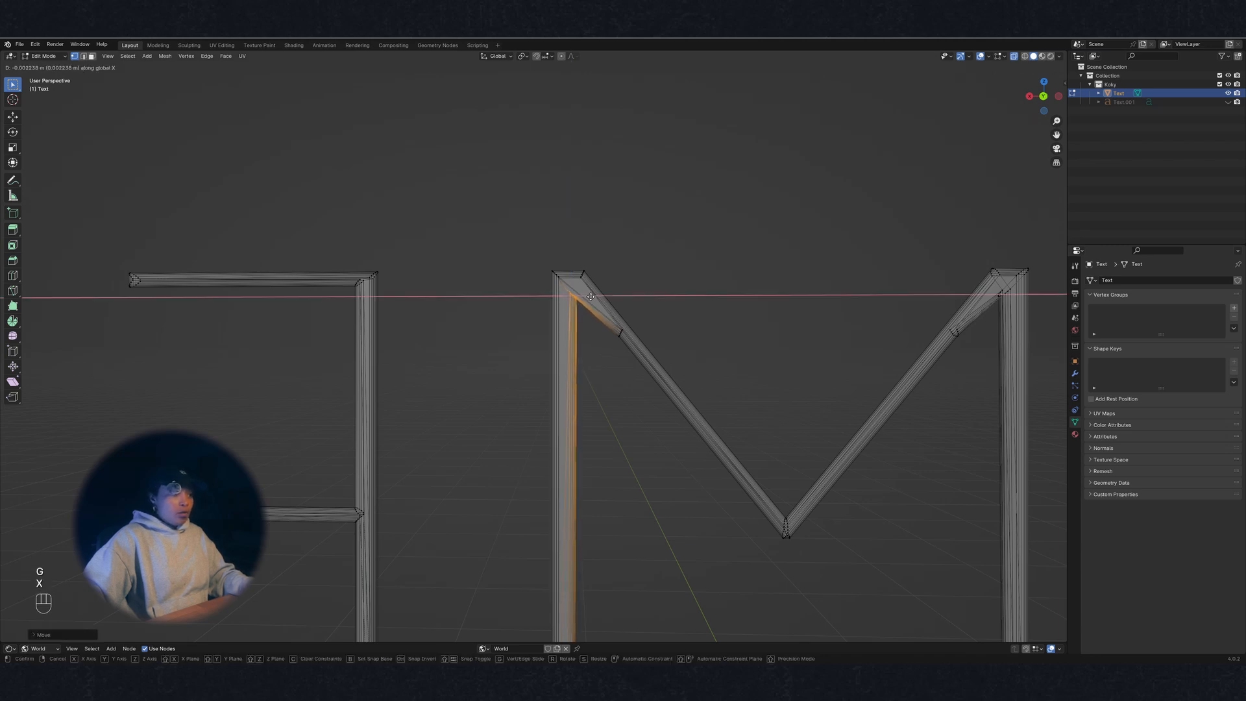
pyautogui.click(590, 297)
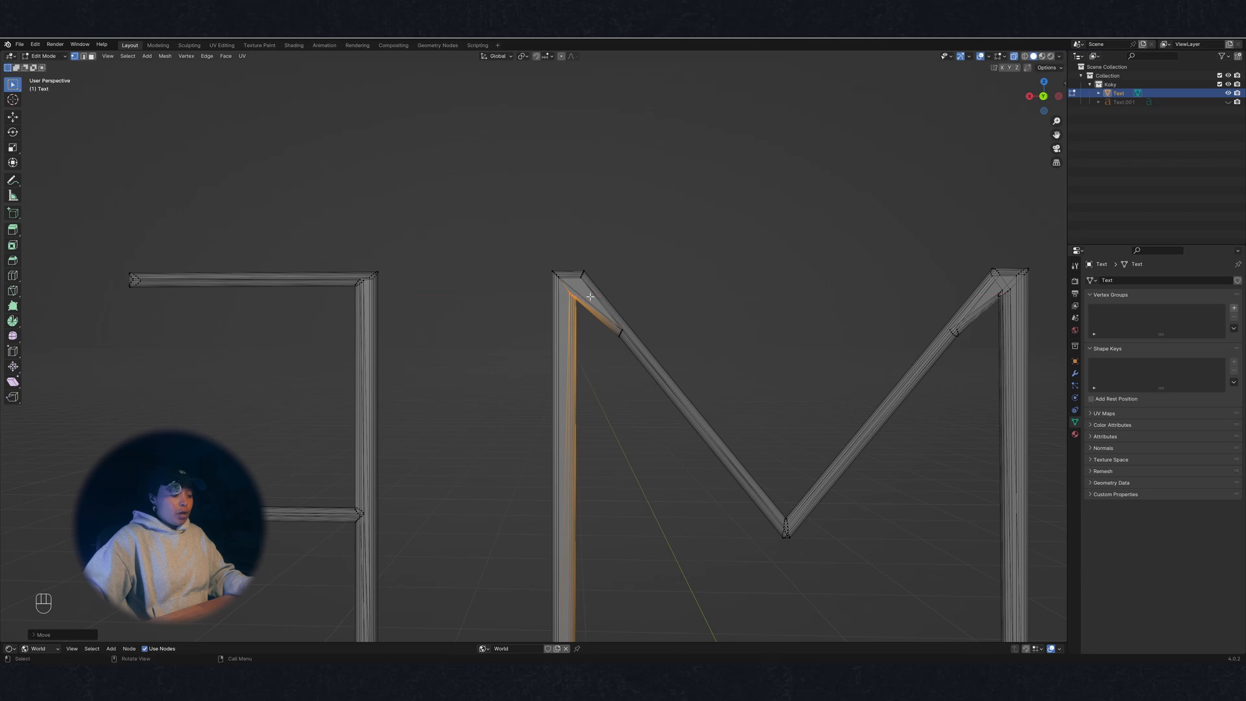
# Return to Object Mode, turn off X-ray display, and deselect the thin HOME mesh
pyautogui.press('Tab')
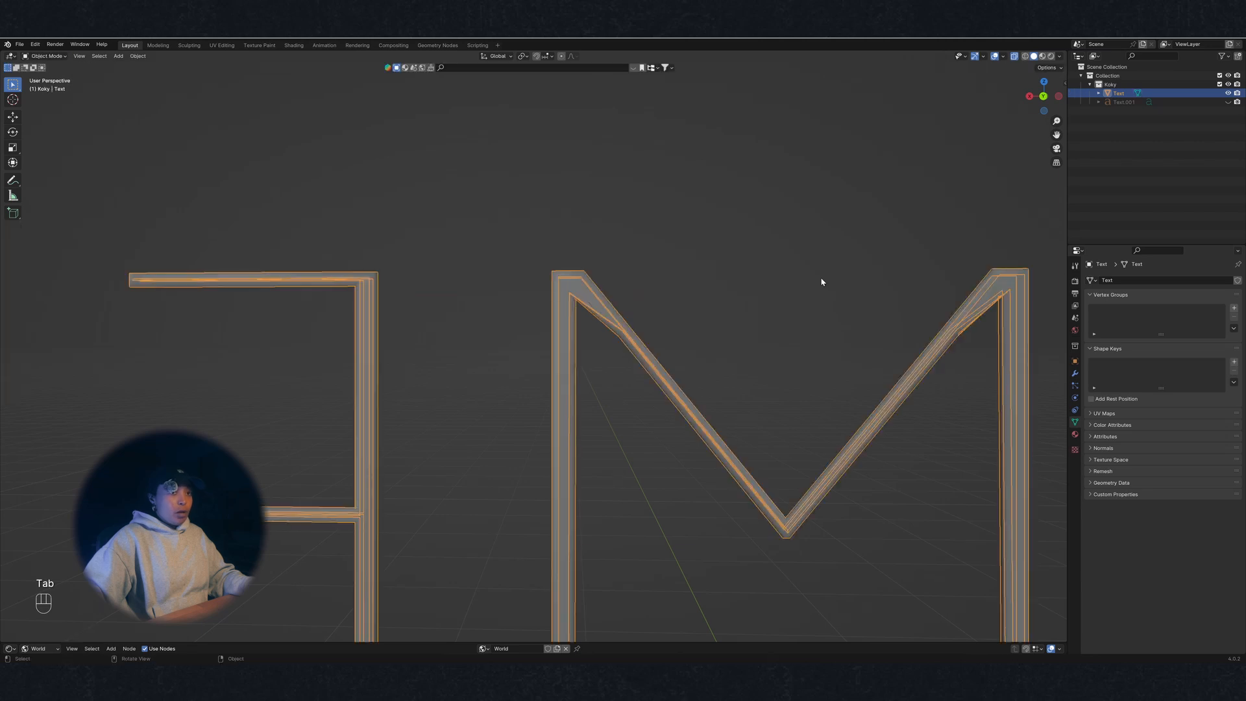
pyautogui.click(1015, 57)
pyautogui.moveTo(743, 454); pyautogui.dragTo(773, 365, button='middle')
pyautogui.click(806, 292)
pyautogui.moveTo(318, 512); pyautogui.dragTo(507, 506, button='middle')
pyautogui.scroll(-7, 506, 503)
pyautogui.keyDown('shift'); pyautogui.moveTo(503, 338); pyautogui.dragTo(617, 436, button='middle'); pyautogui.keyUp('shift')
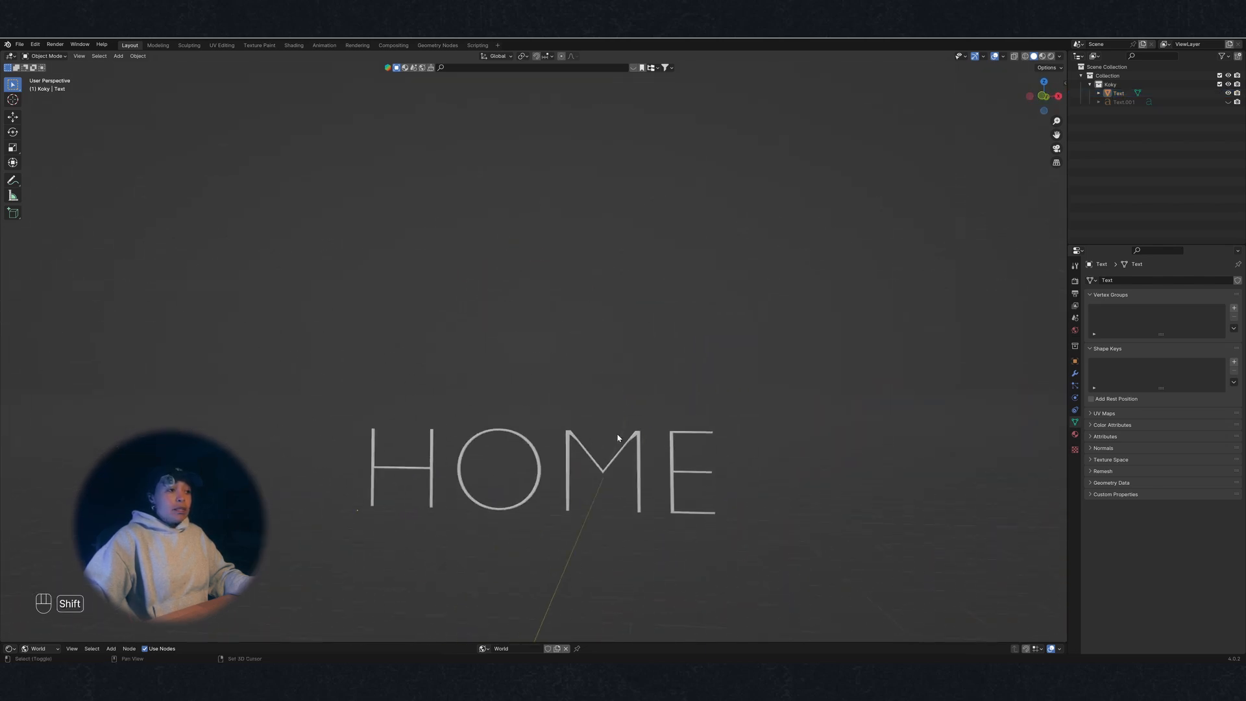
# Unhide the thicker HOME text object Text.001 in the viewport and select it
pyautogui.moveTo(616, 481); pyautogui.dragTo(633, 483, button='middle')
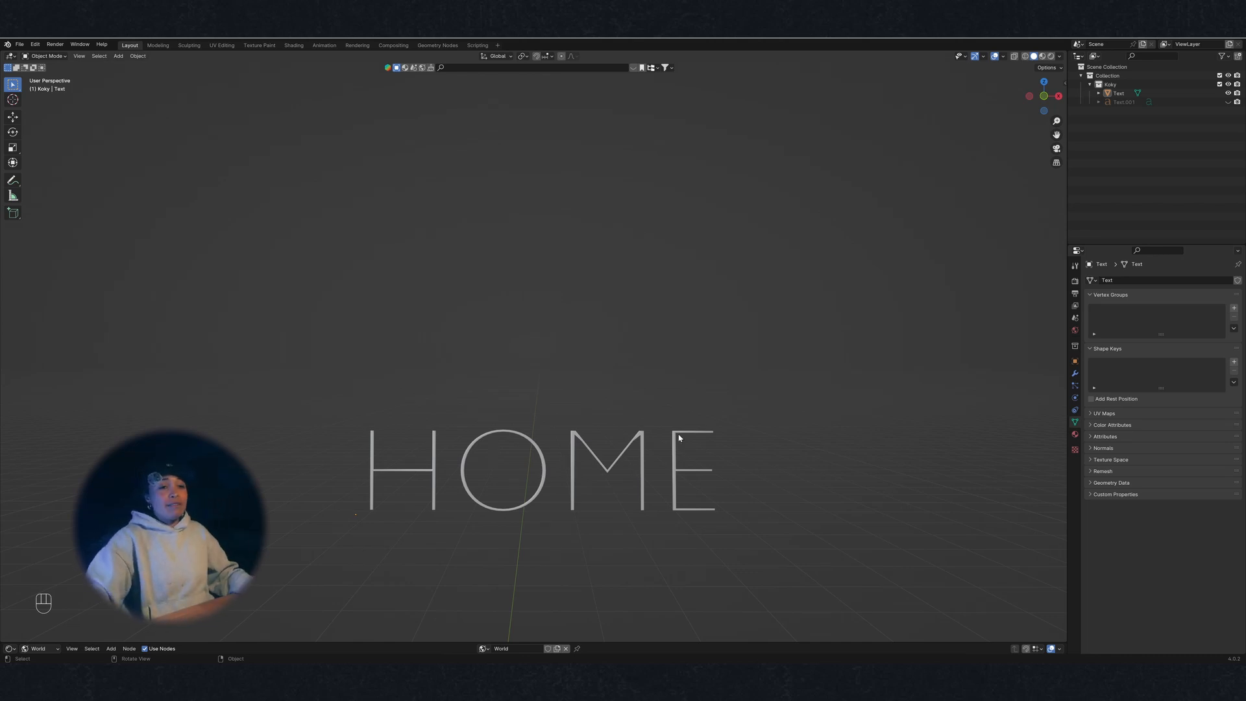
pyautogui.moveTo(675, 440); pyautogui.dragTo(653, 453, button='middle')
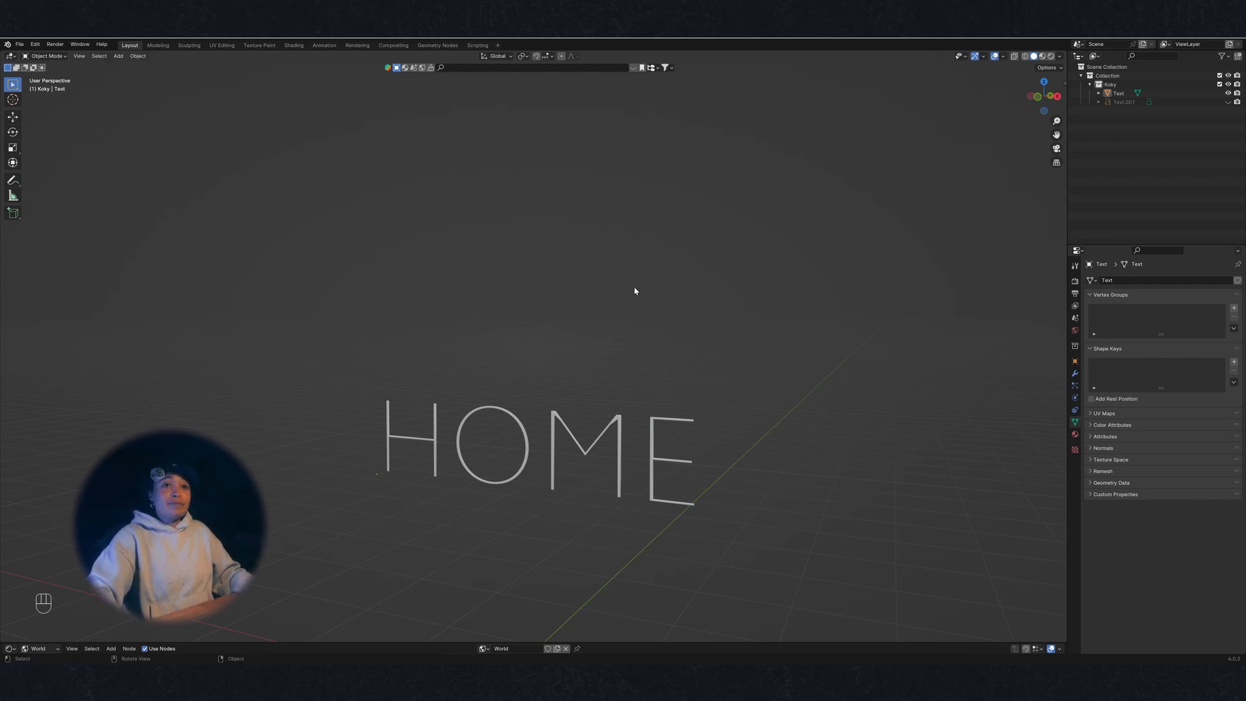
pyautogui.keyDown('shift'); pyautogui.moveTo(570, 434); pyautogui.dragTo(549, 402, button='middle'); pyautogui.keyUp('shift')
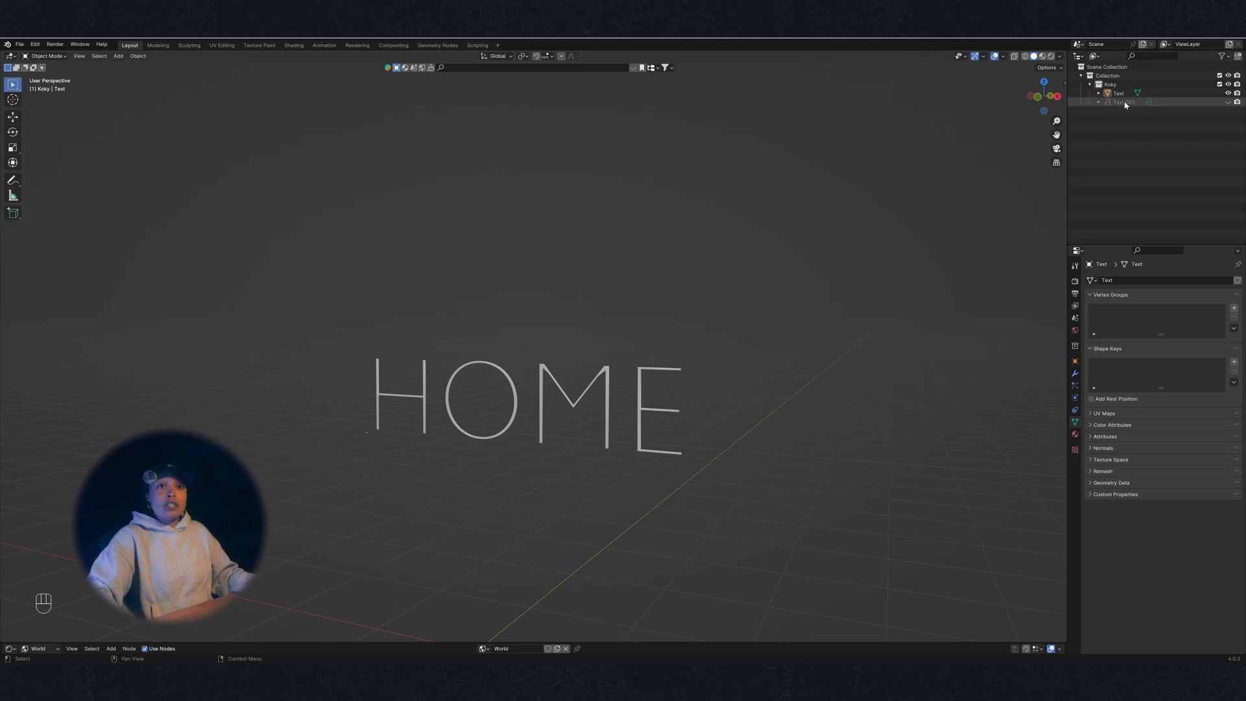
pyautogui.click(1228, 103)
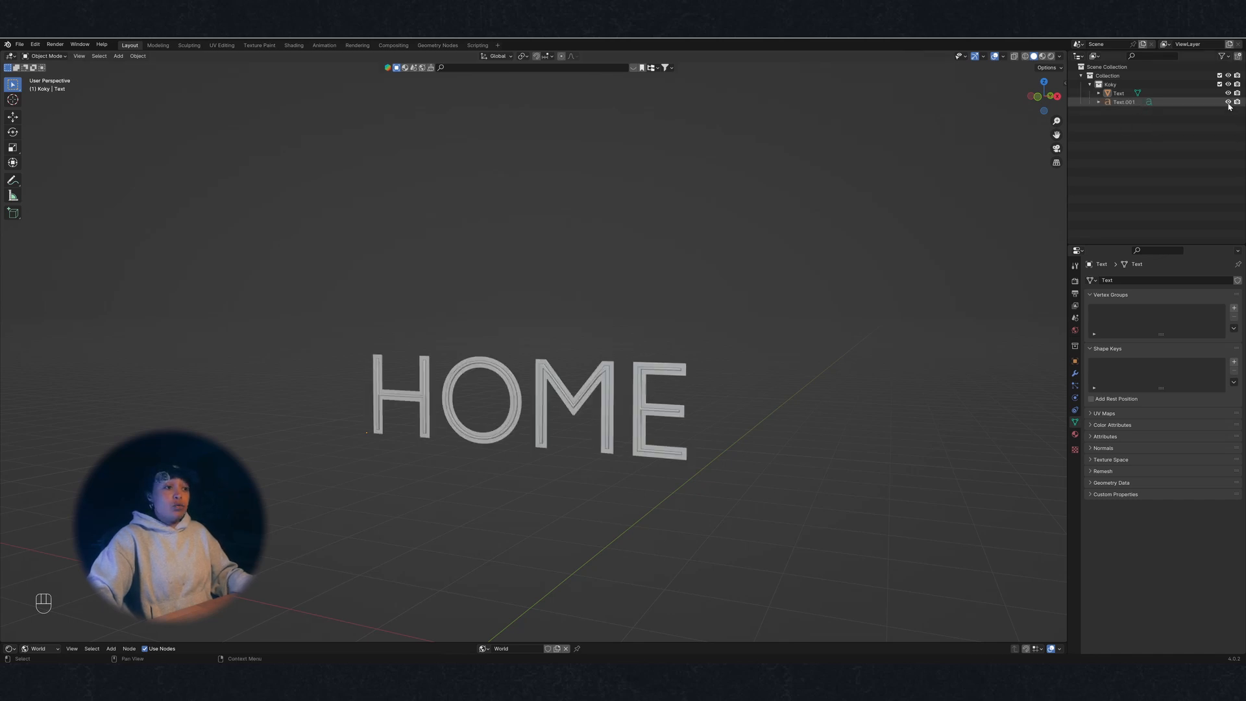
pyautogui.click(1125, 103)
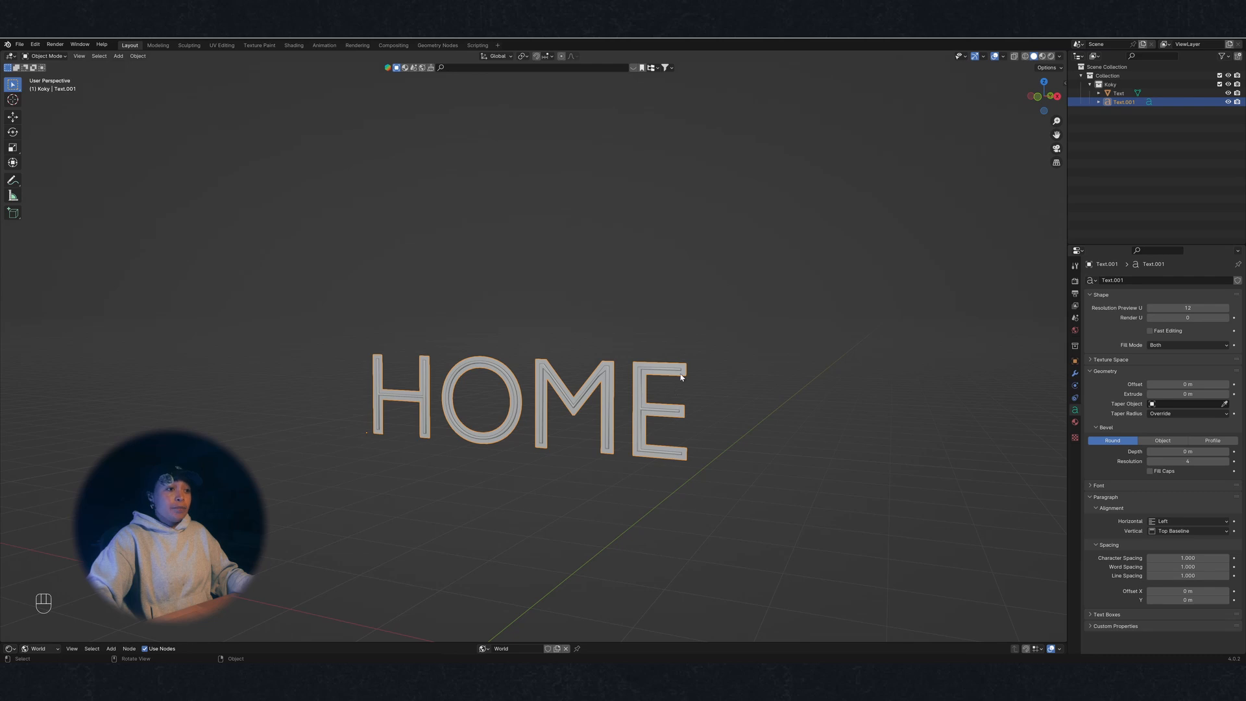
# Extrude the thicker HOME text by 0.047 m in its geometry settings
pyautogui.moveTo(591, 443); pyautogui.dragTo(414, 450, button='middle')
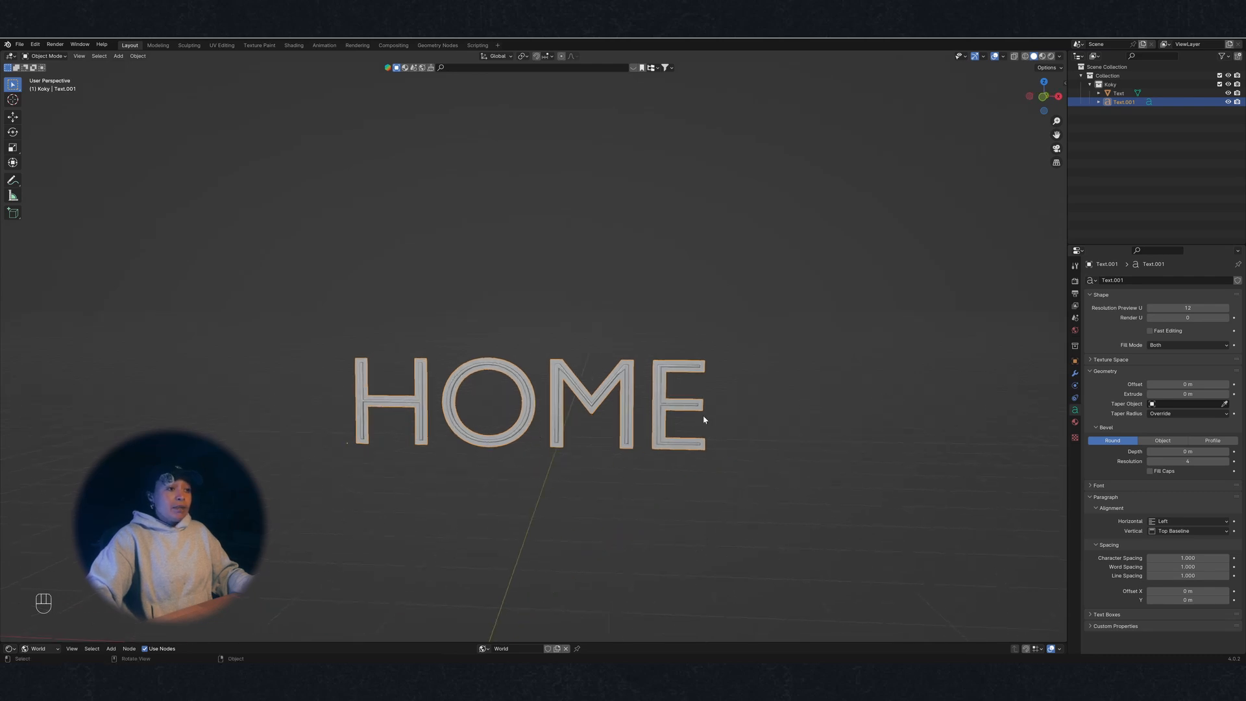
pyautogui.moveTo(704, 419); pyautogui.dragTo(710, 398, button='middle')
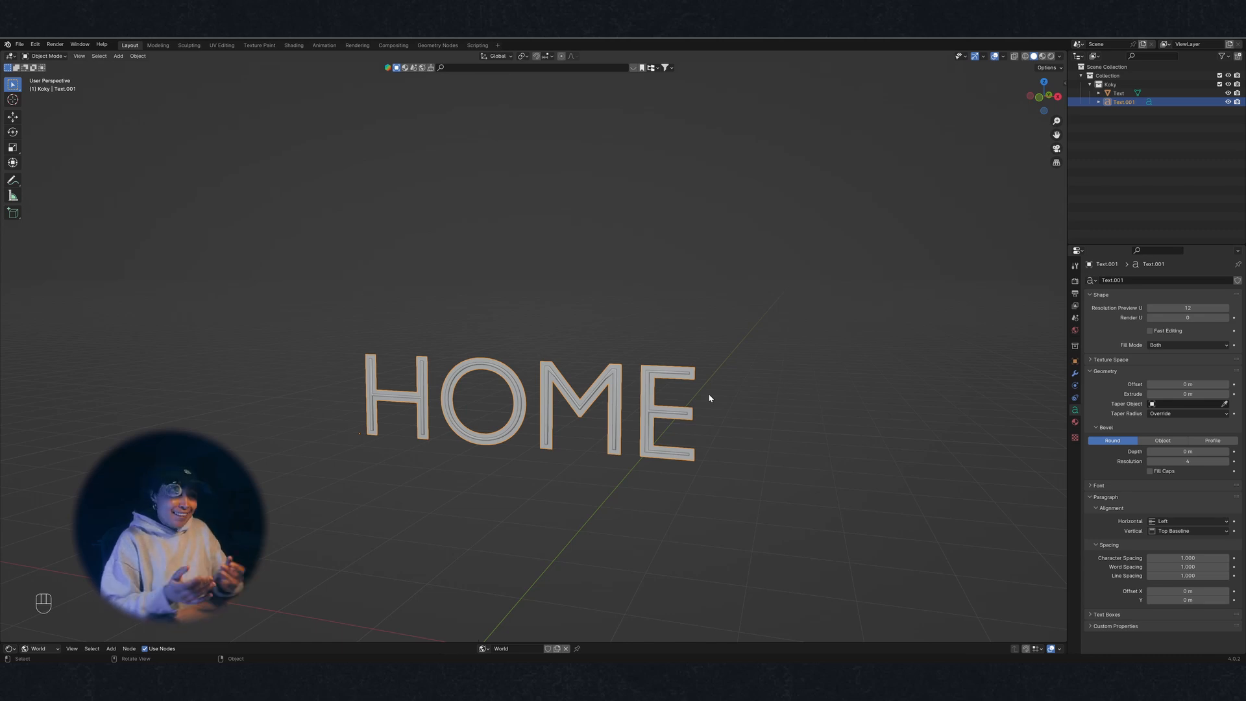
pyautogui.moveTo(694, 400); pyautogui.dragTo(668, 402, button='middle')
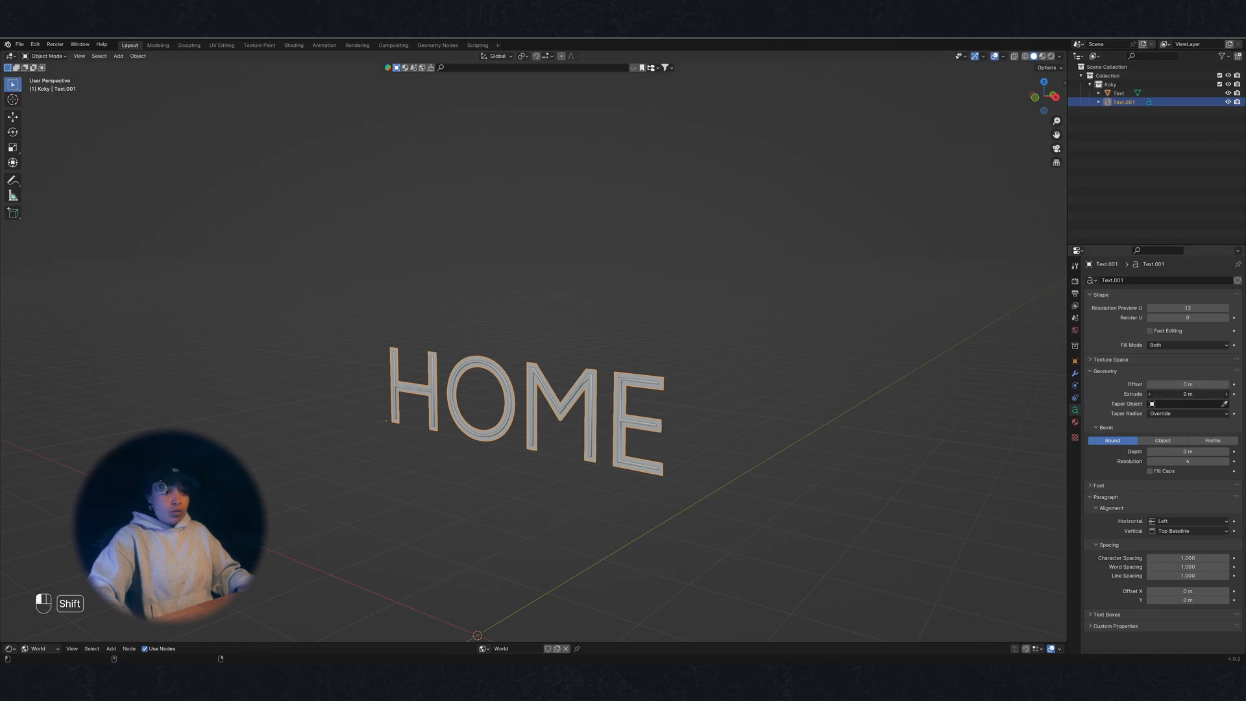
pyautogui.keyDown('shift'); pyautogui.moveTo(1188, 394); pyautogui.dragTo(1211, 394); pyautogui.keyUp('shift')
pyautogui.moveTo(737, 415); pyautogui.dragTo(461, 376, button='middle')
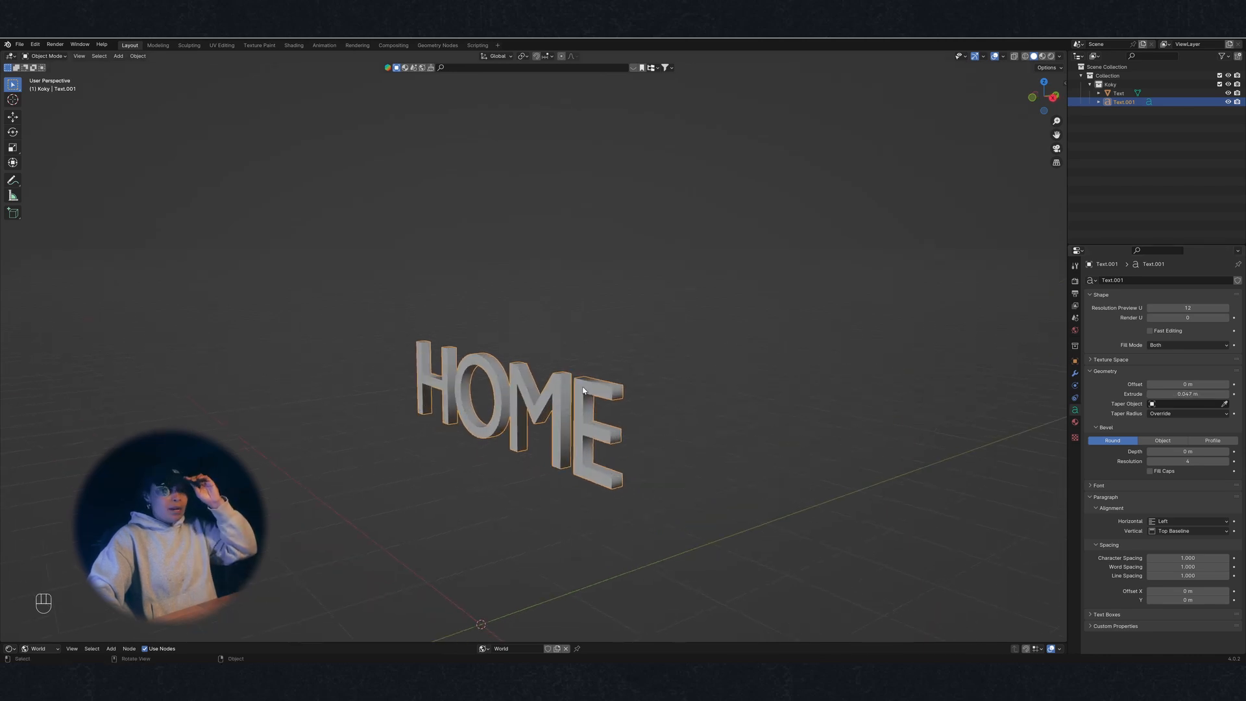
pyautogui.moveTo(636, 419); pyautogui.dragTo(657, 417, button='middle')
# Try the Back fill mode on the extruded Text.001 and restore it to Both
pyautogui.click(1116, 94)
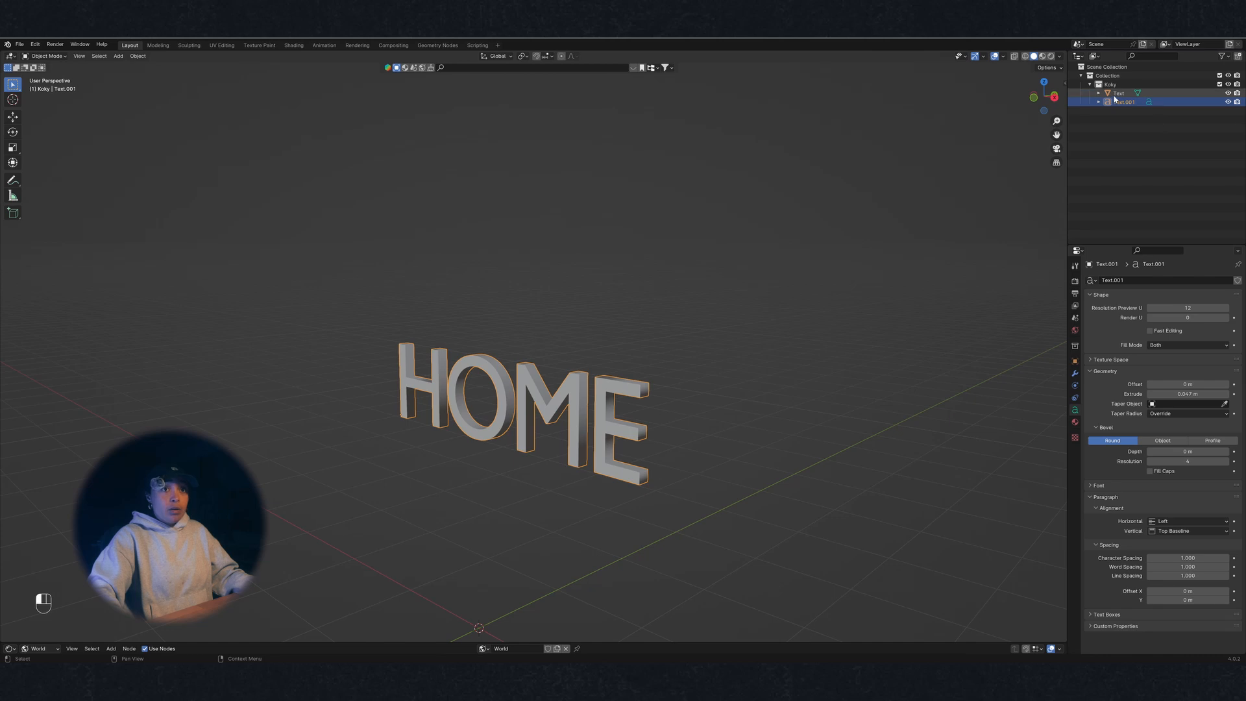
pyautogui.click(1121, 102)
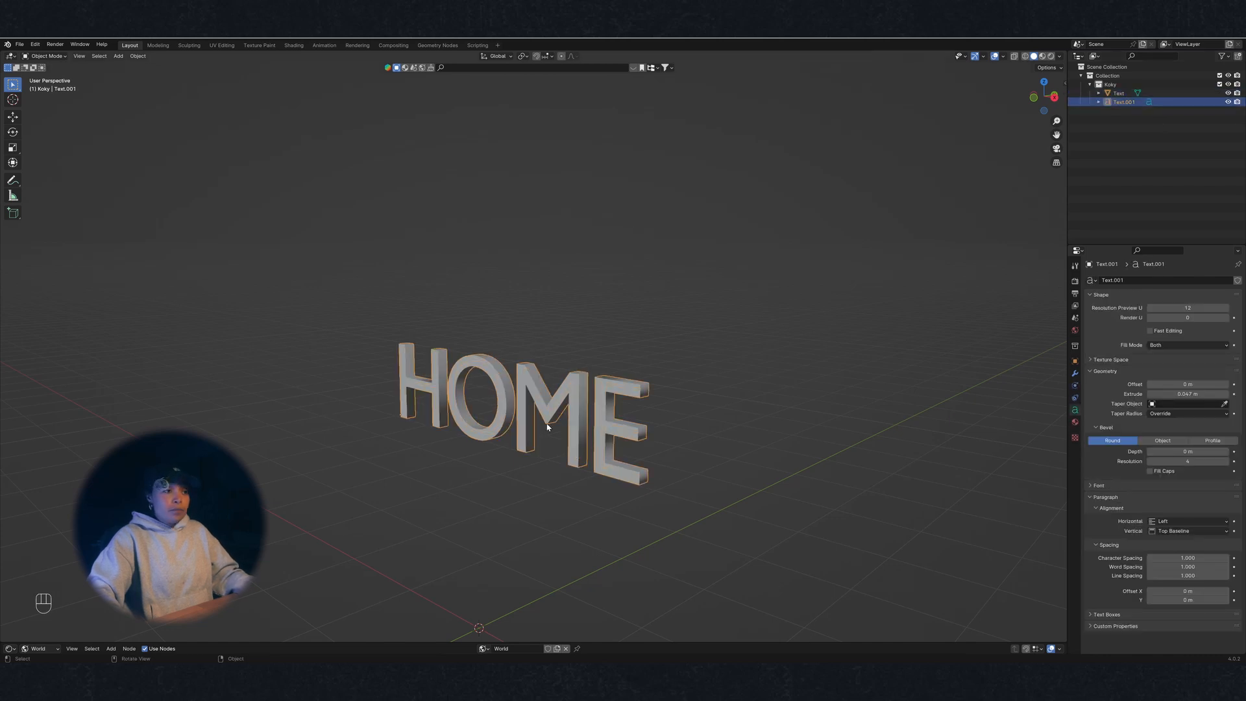
pyautogui.moveTo(812, 339); pyautogui.dragTo(677, 435, button='middle')
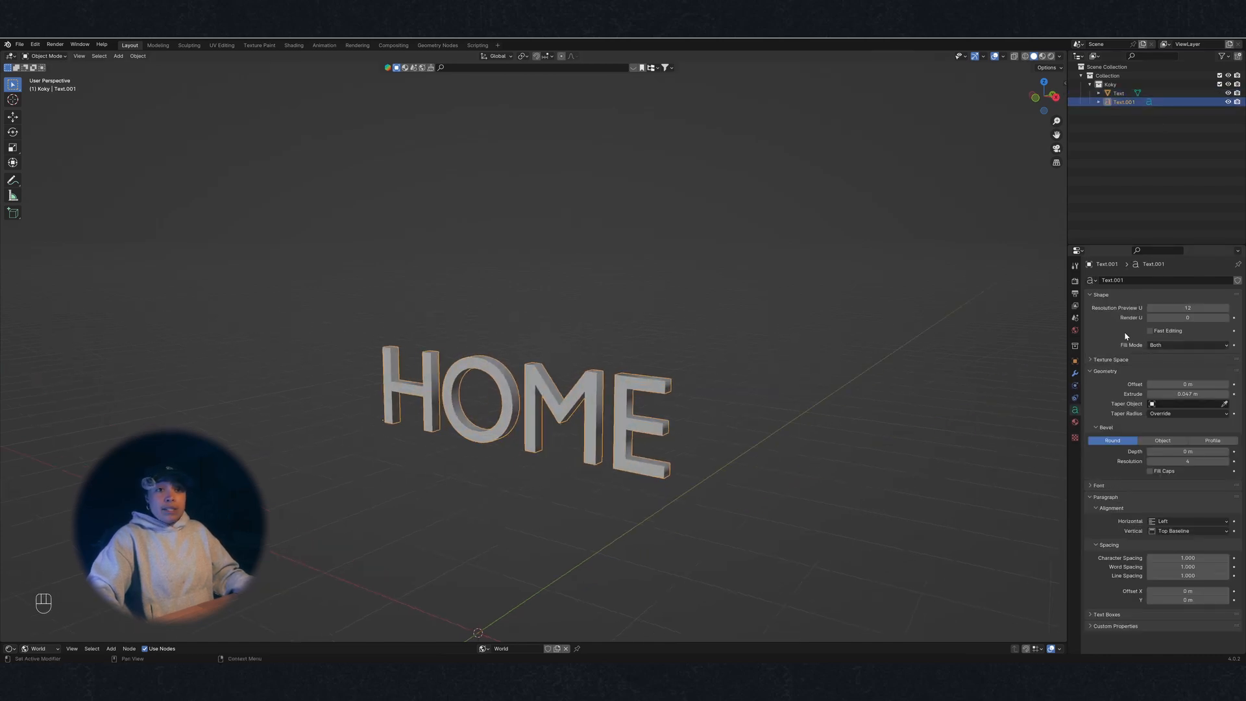
pyautogui.click(1184, 345)
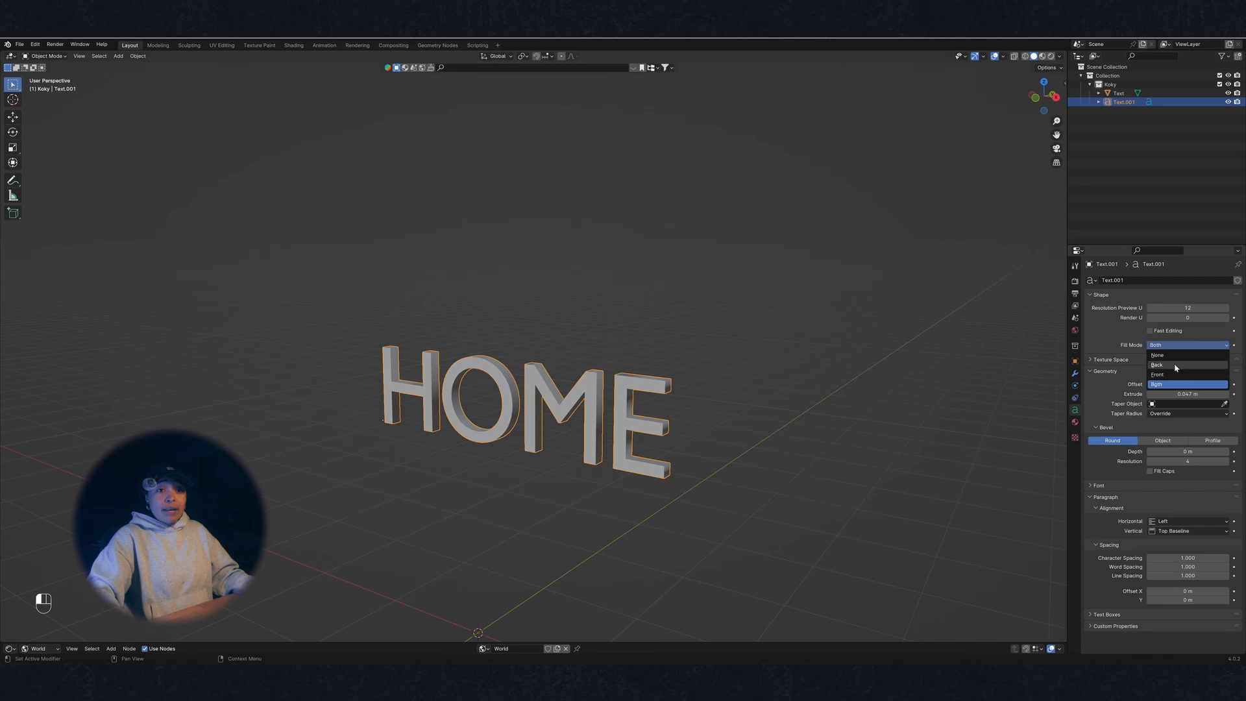
pyautogui.click(1175, 366)
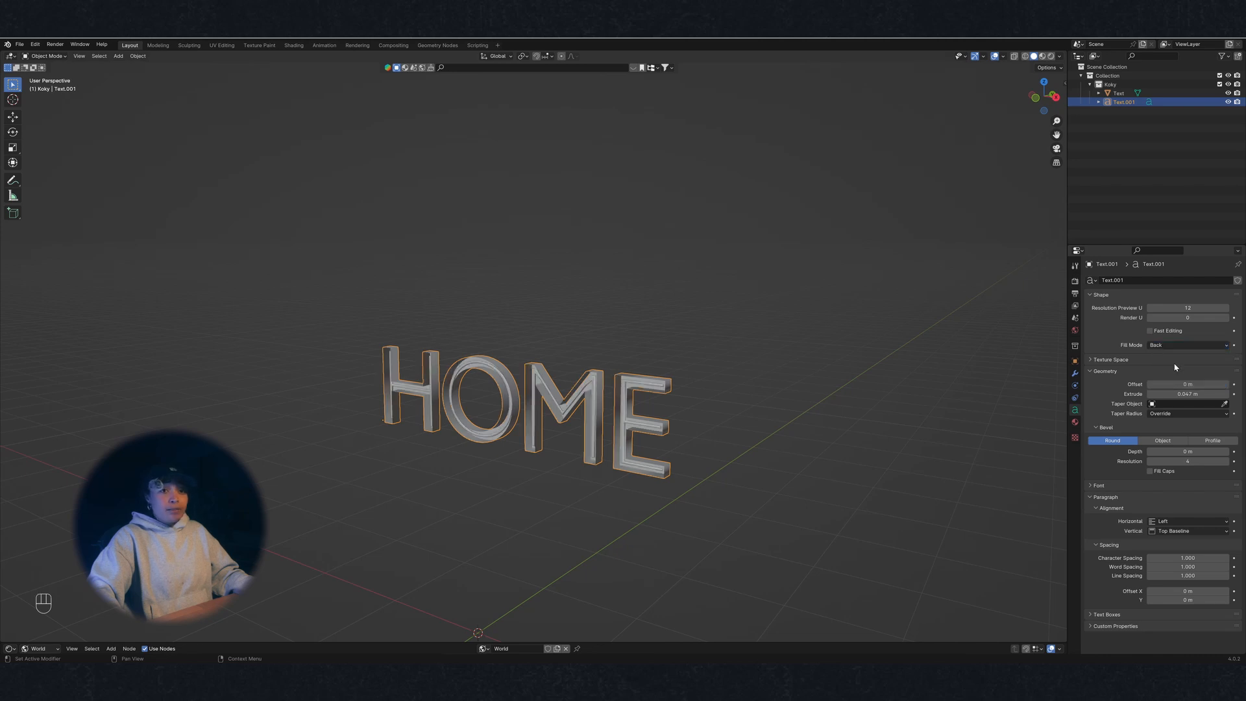
pyautogui.click(1186, 345)
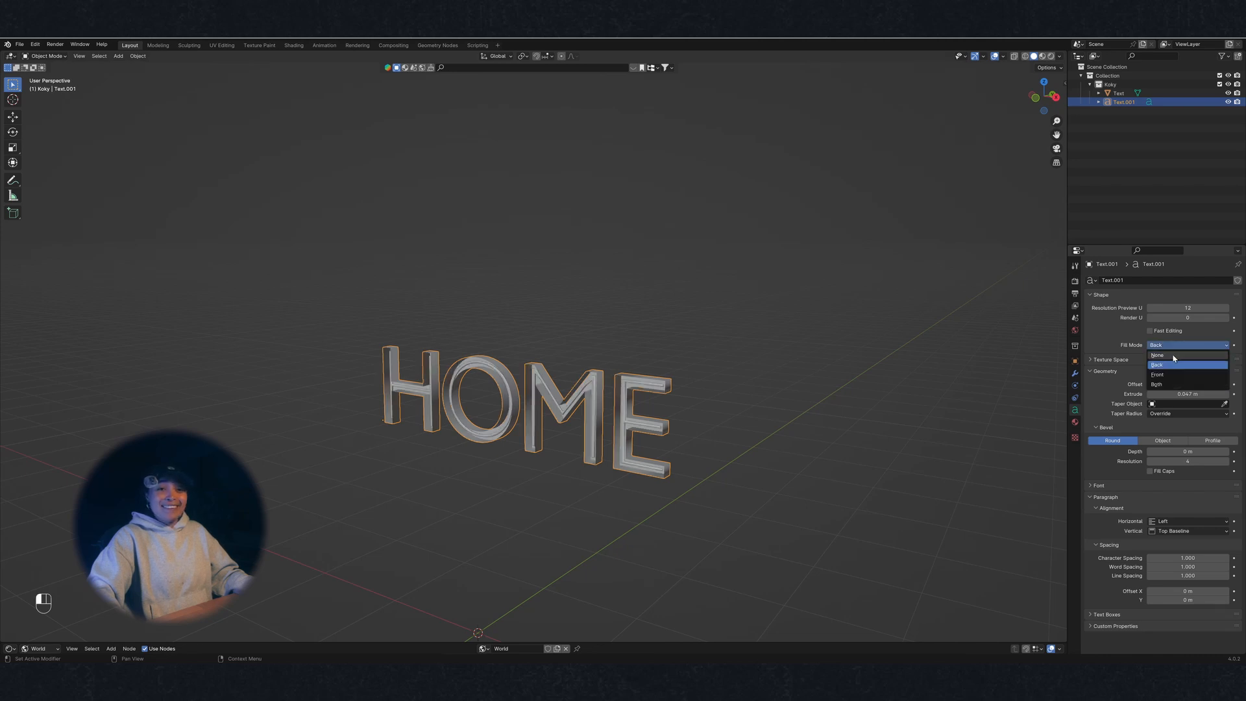
pyautogui.click(1166, 389)
# Inspect the extruded HOME text from both sides and set its fill mode to Front
pyautogui.scroll(5, 675, 509)
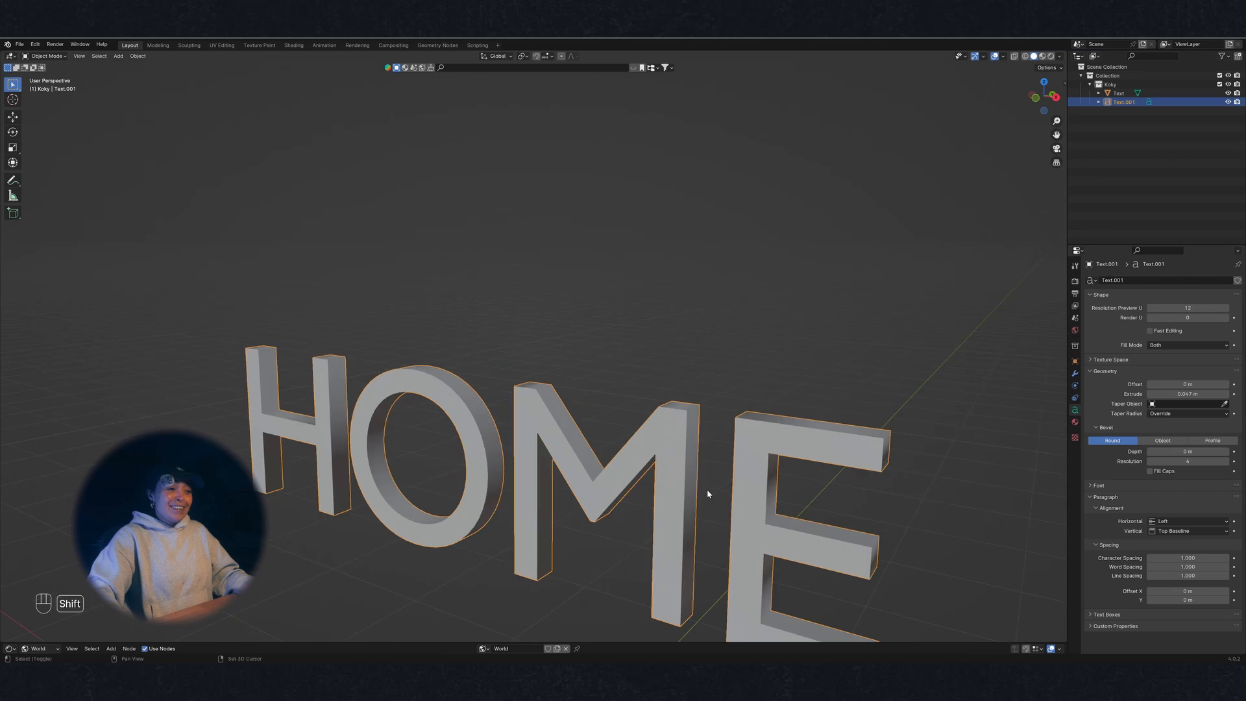
pyautogui.keyDown('shift'); pyautogui.moveTo(711, 495); pyautogui.dragTo(669, 412, button='middle'); pyautogui.keyUp('shift')
pyautogui.scroll(-2, 670, 365)
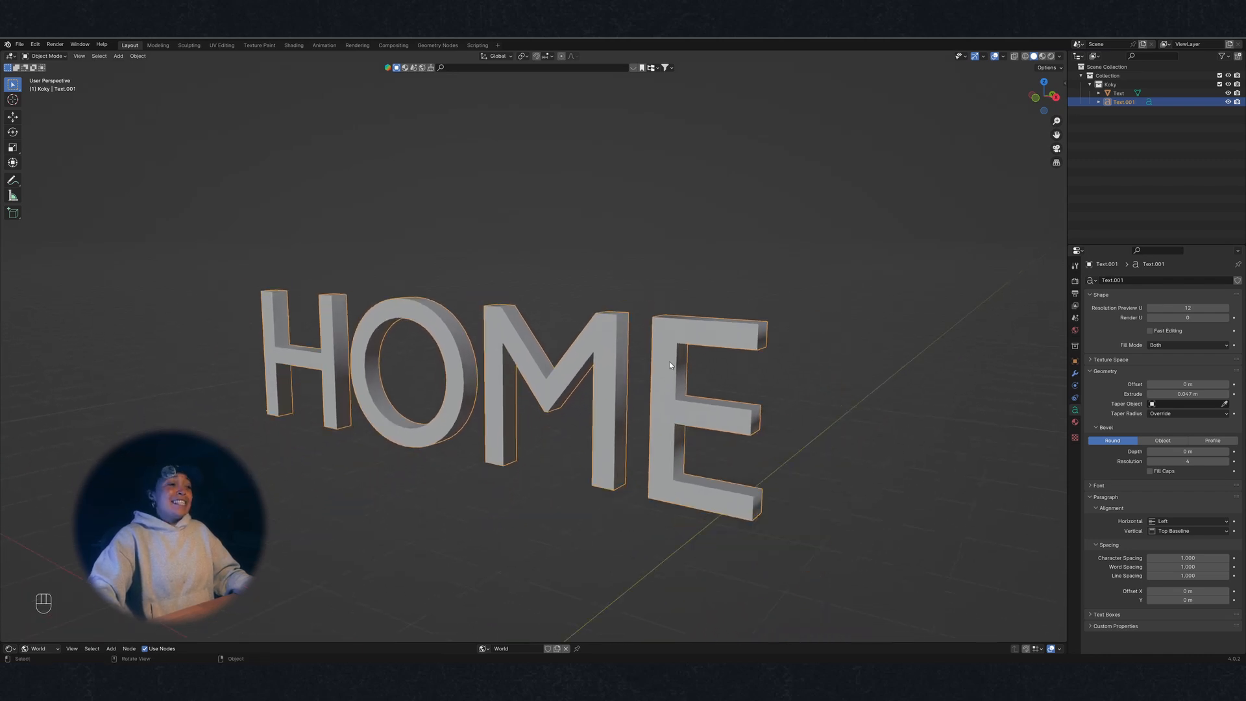
pyautogui.moveTo(750, 394); pyautogui.dragTo(577, 421, button='middle')
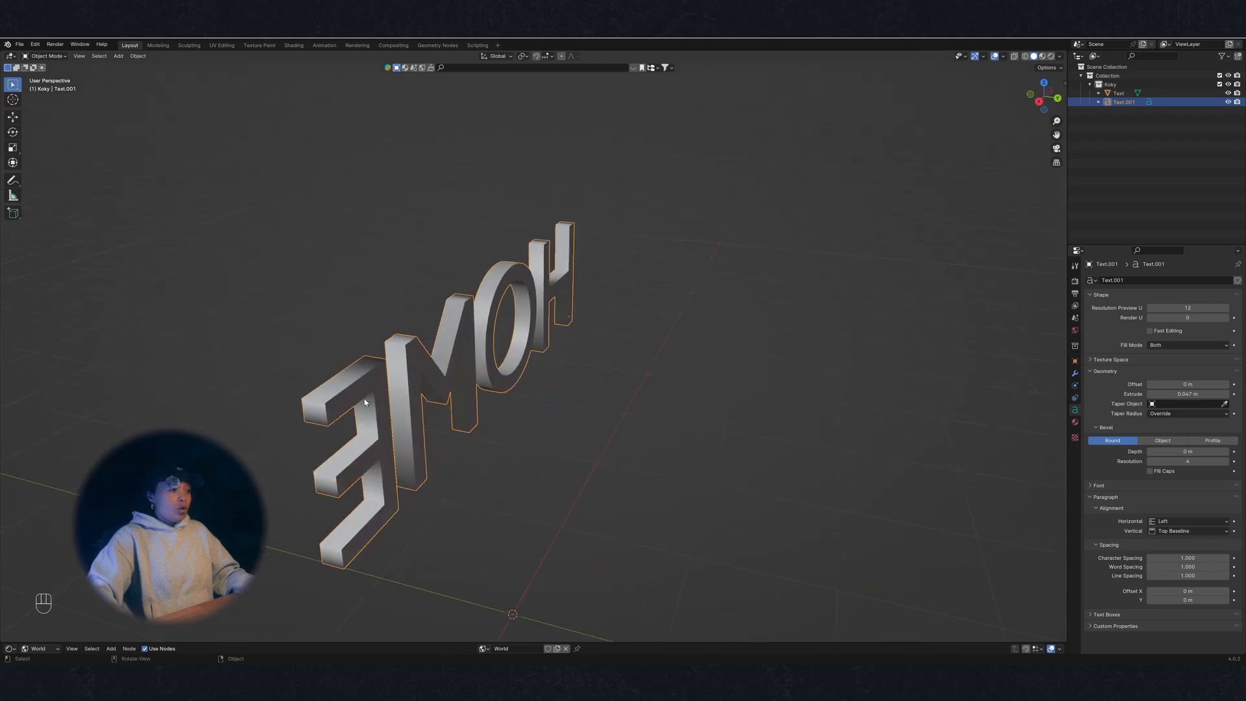
pyautogui.moveTo(356, 411); pyautogui.dragTo(709, 411, button='middle')
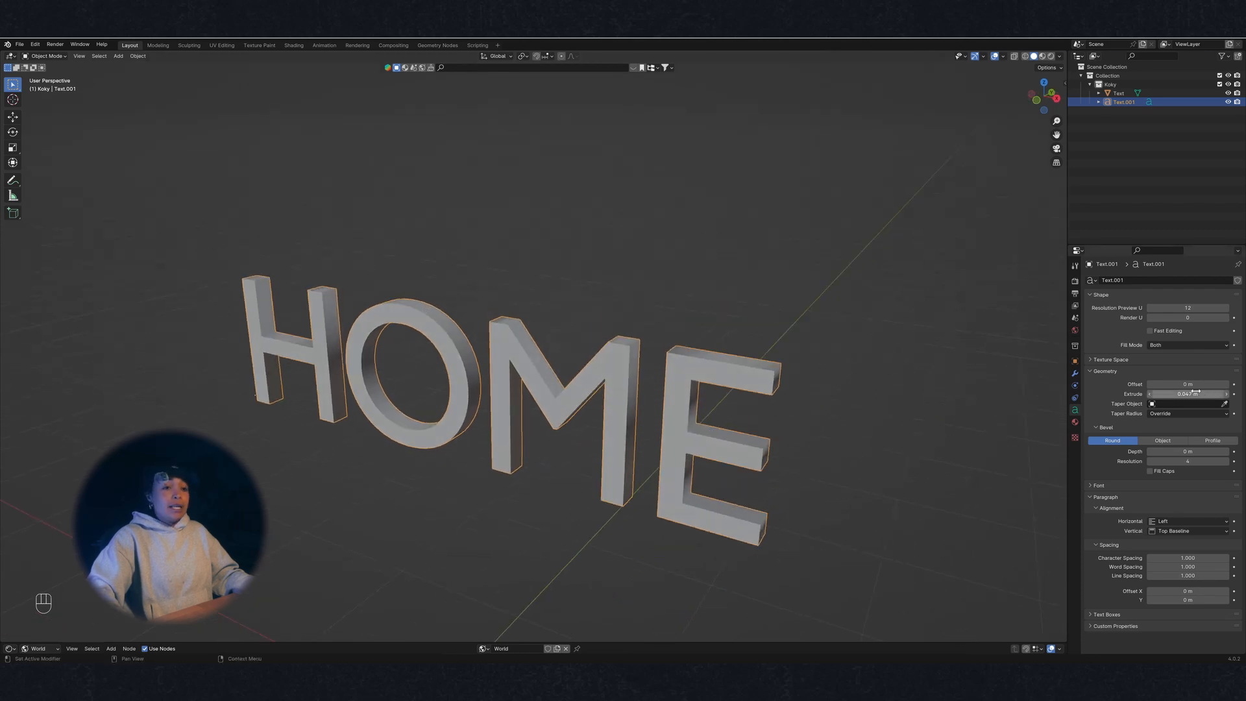
pyautogui.click(1172, 347)
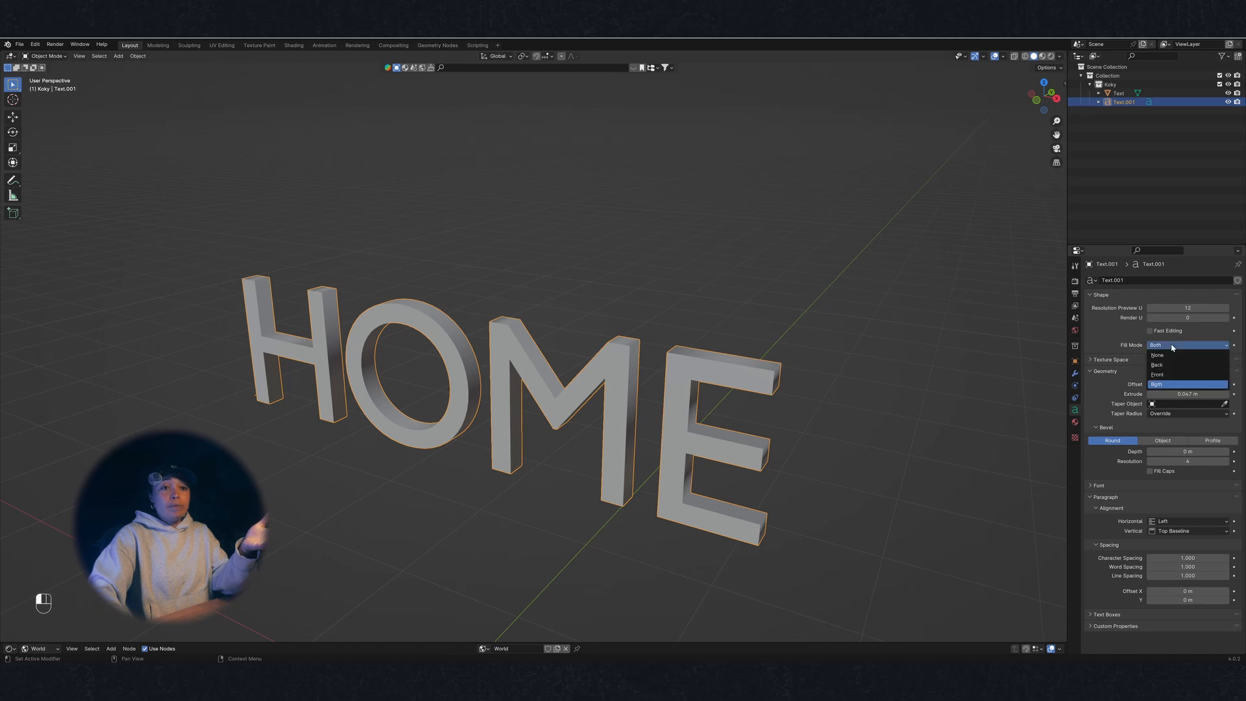
pyautogui.click(1167, 376)
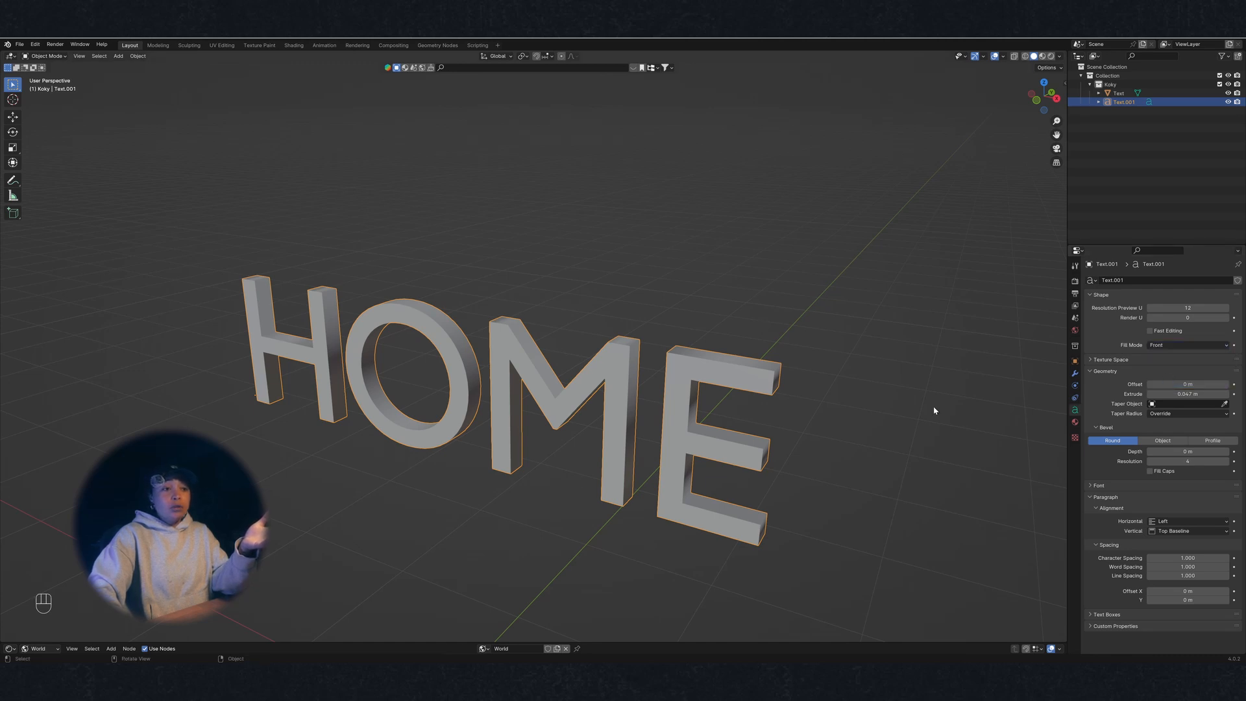
# Check the Front-filled HOME text from both sides, set its fill mode to Both, and check both sides again
pyautogui.moveTo(934, 411); pyautogui.dragTo(244, 345, button='middle')
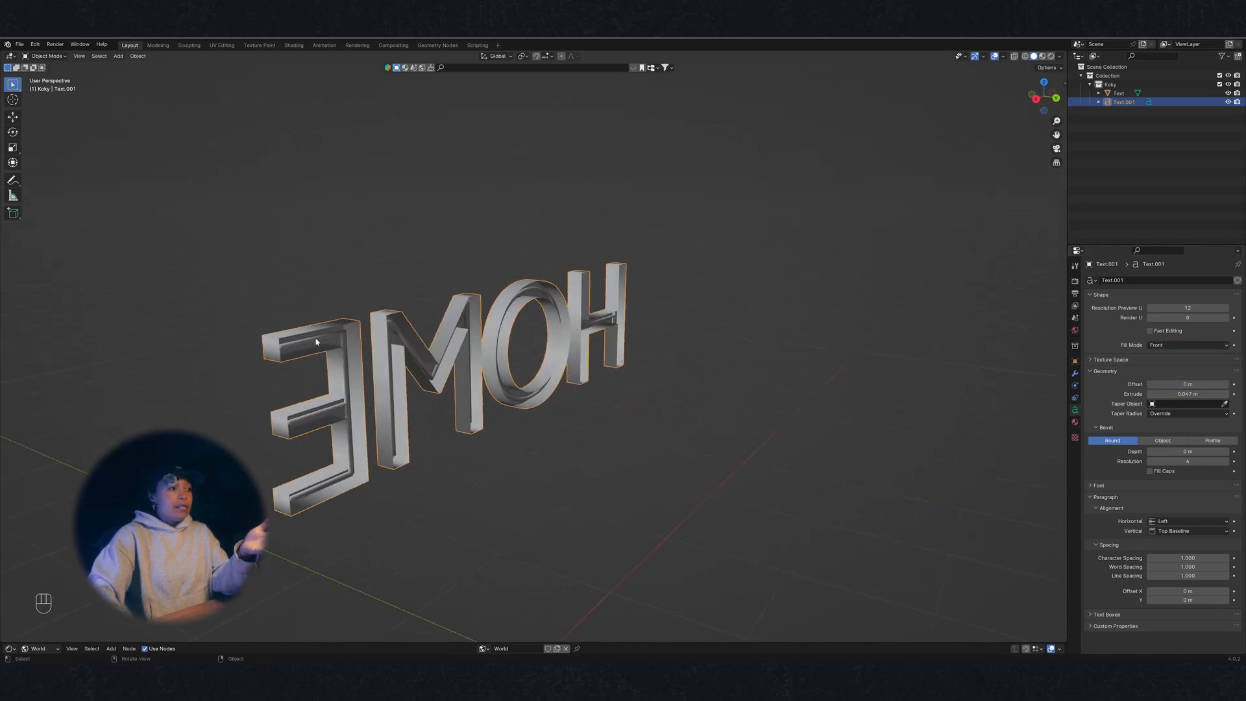
pyautogui.moveTo(342, 329); pyautogui.dragTo(595, 343, button='middle')
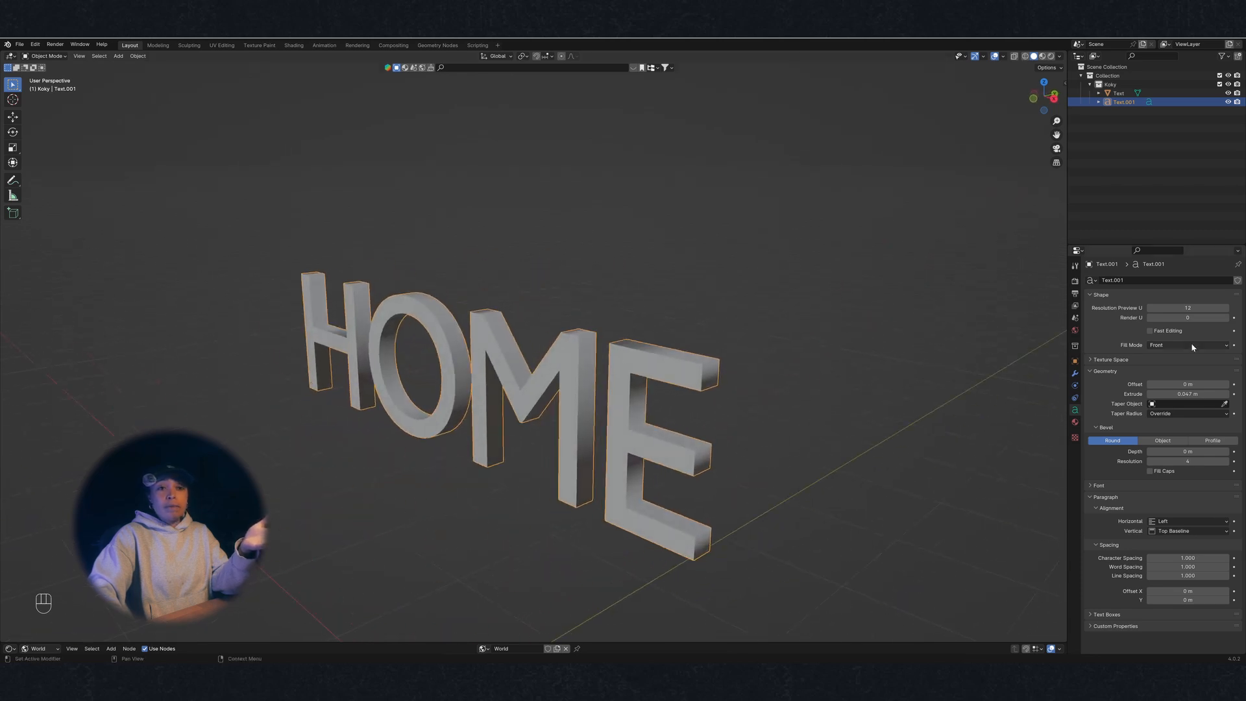
pyautogui.click(1169, 346)
pyautogui.click(1164, 386)
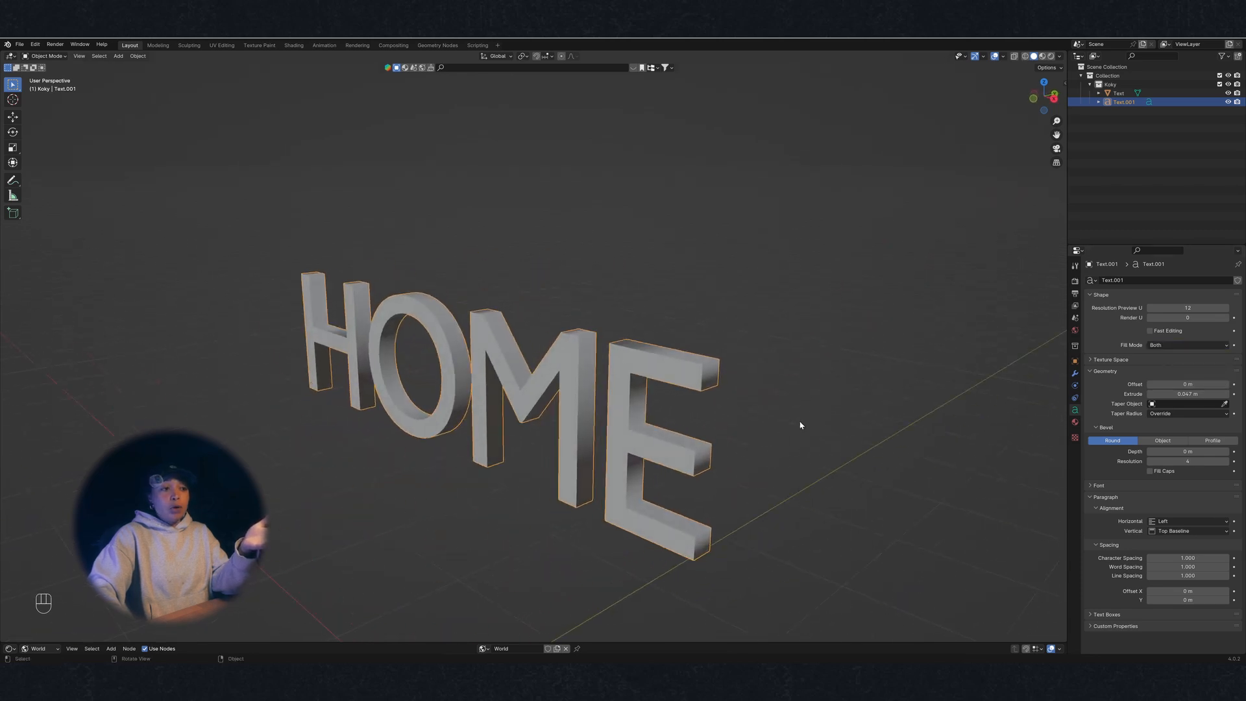
pyautogui.moveTo(800, 426); pyautogui.dragTo(614, 448, button='middle')
pyautogui.moveTo(328, 328); pyautogui.dragTo(527, 306, button='middle')
# Set the fill mode of the extruded HOME text to Back so the thin inner lettering shows from the front
pyautogui.click(1209, 346)
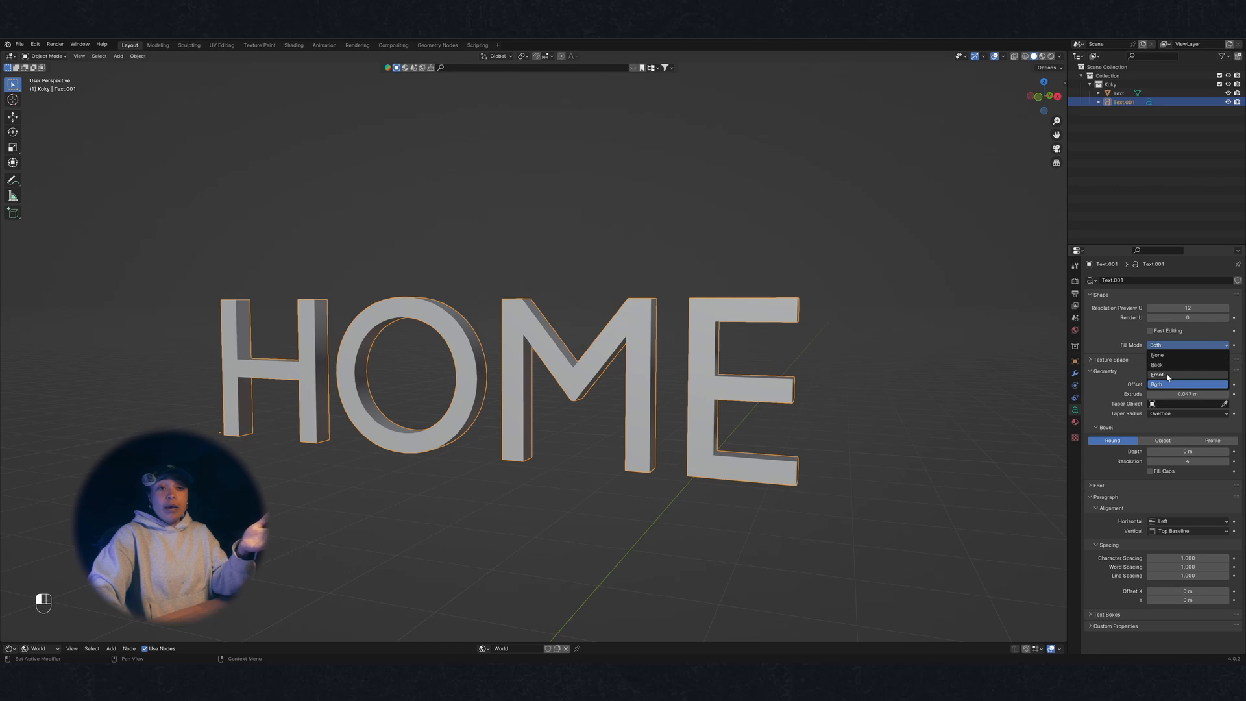
pyautogui.click(1167, 375)
pyautogui.click(1180, 347)
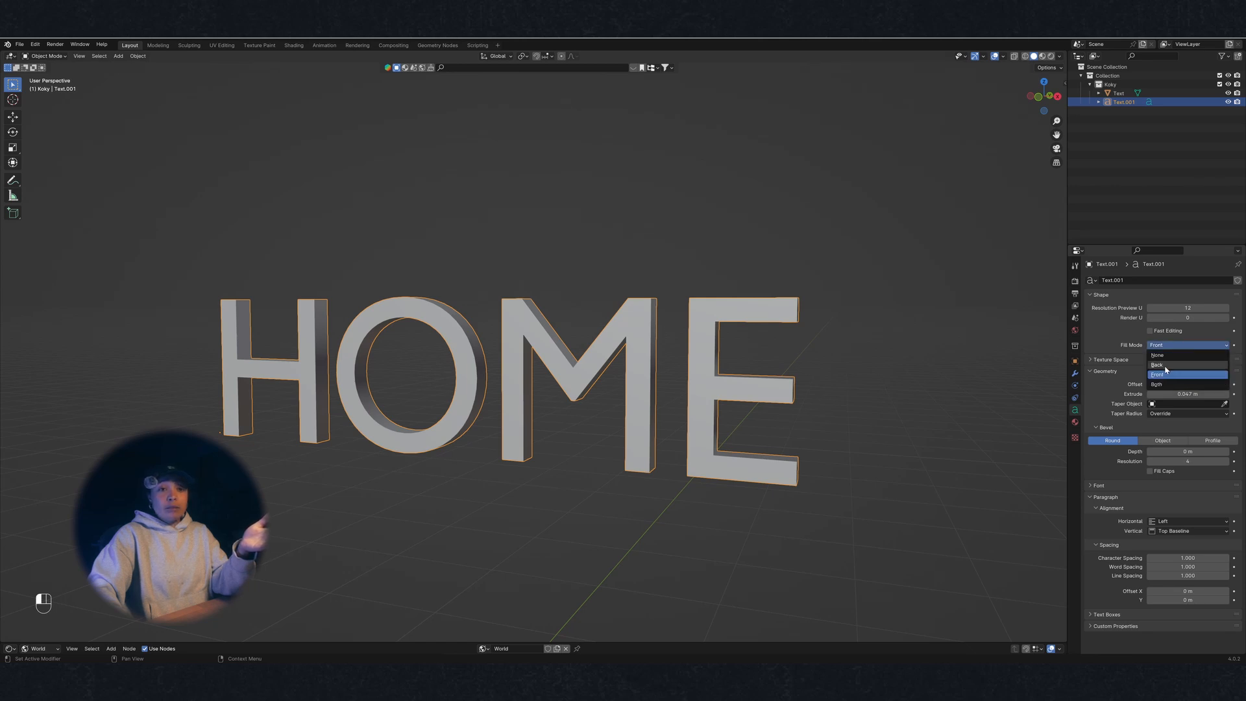
pyautogui.click(1171, 362)
pyautogui.moveTo(794, 384); pyautogui.dragTo(694, 357, button='middle')
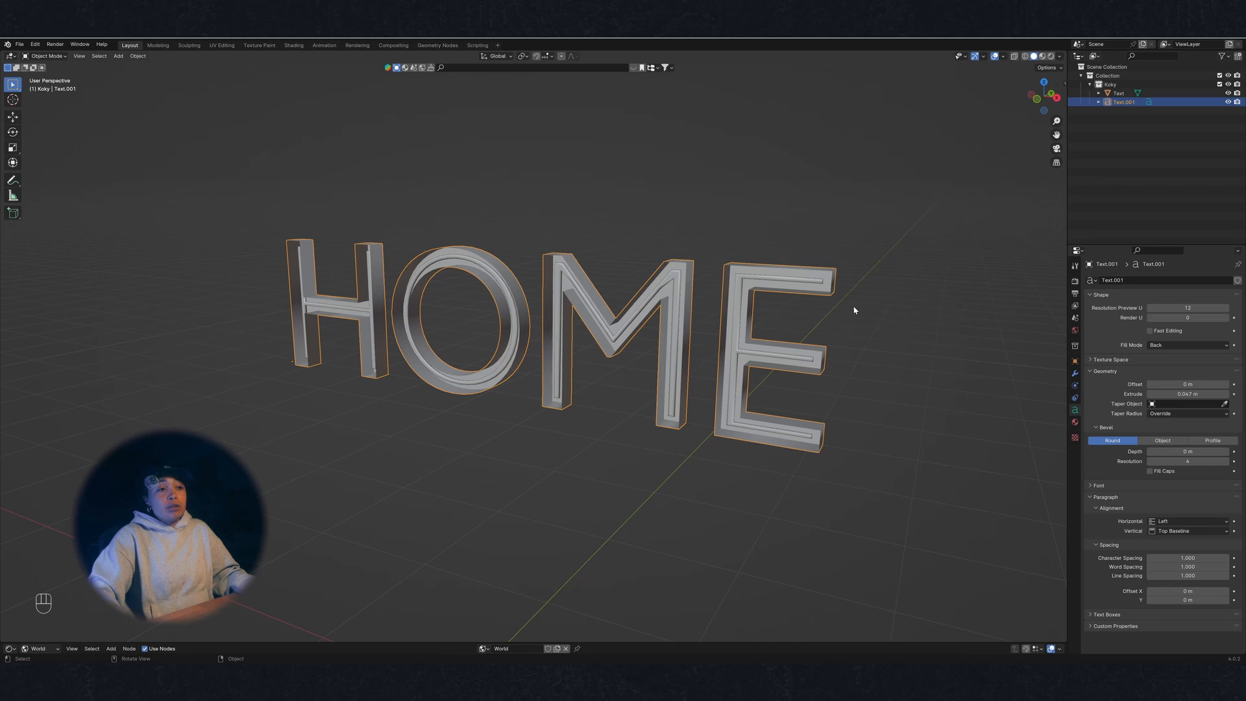
pyautogui.keyDown('shift'); pyautogui.moveTo(833, 331); pyautogui.dragTo(809, 337, button='middle'); pyautogui.keyUp('shift')
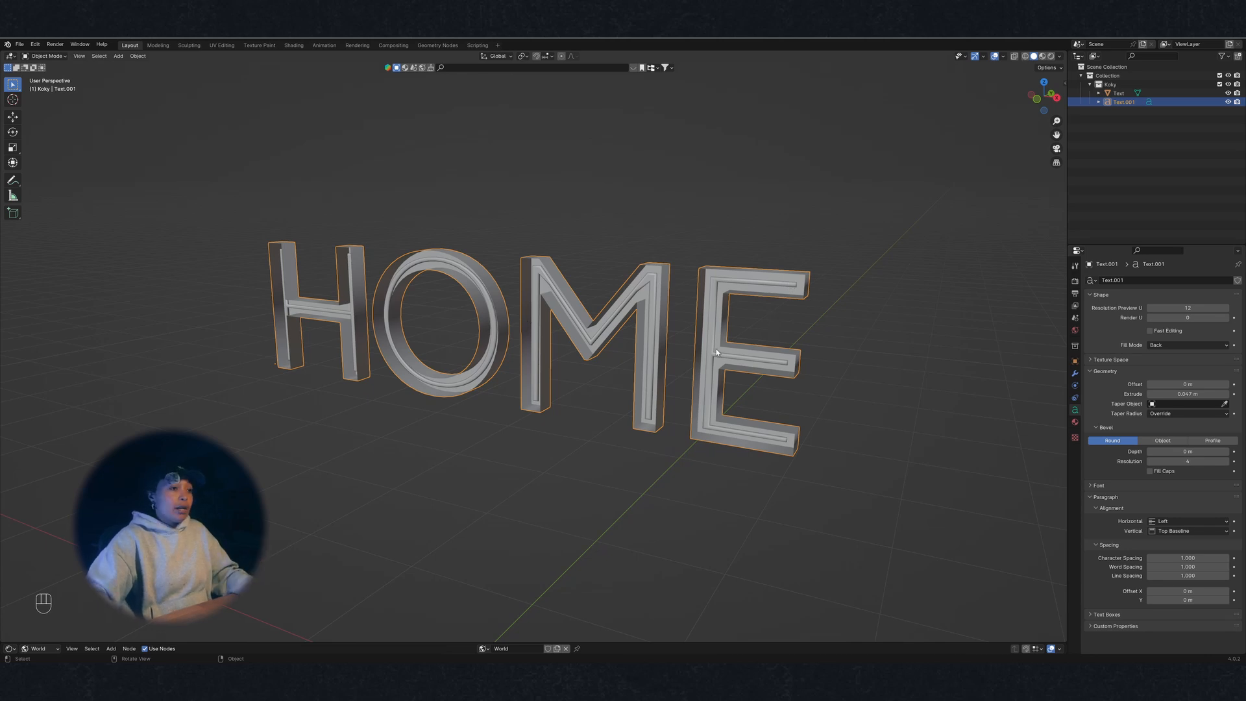
pyautogui.keyDown('shift'); pyautogui.moveTo(717, 352); pyautogui.dragTo(767, 335, button='middle'); pyautogui.keyUp('shift')
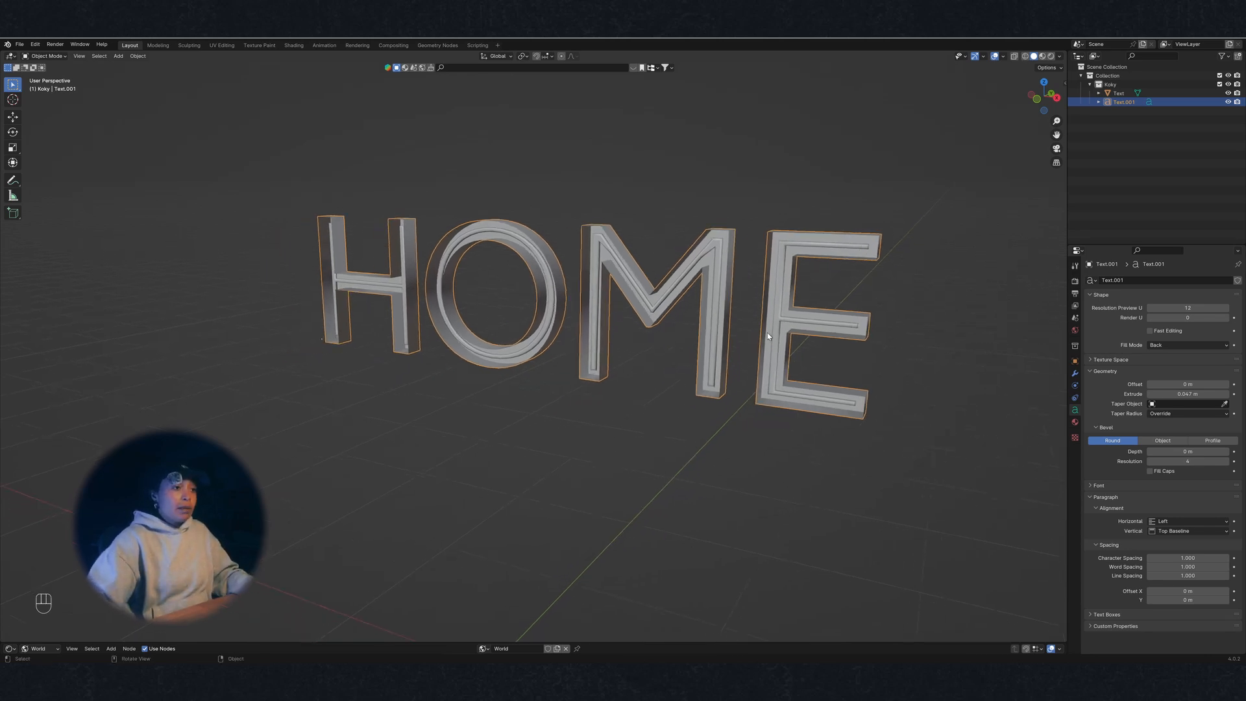
# Hide both HOME text objects in the viewport and add a mesh cylinder at the world origin
pyautogui.scroll(-5, 767, 336)
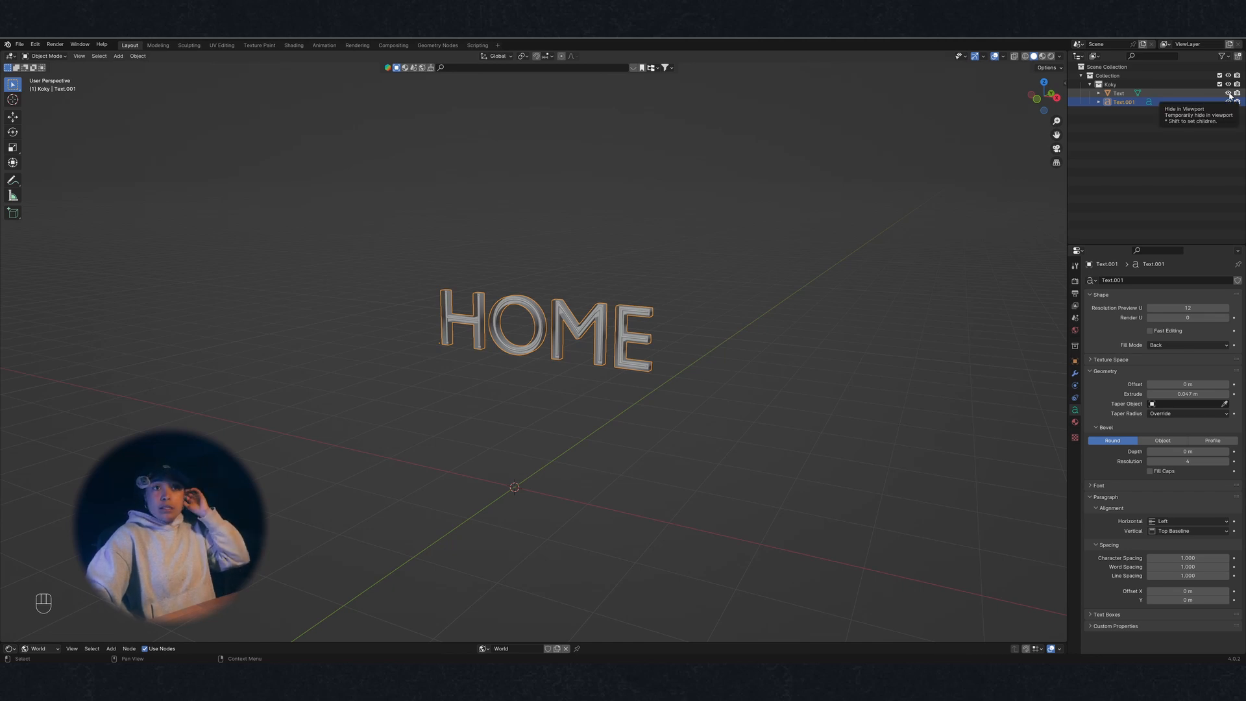
pyautogui.moveTo(1230, 94); pyautogui.dragTo(1230, 102)
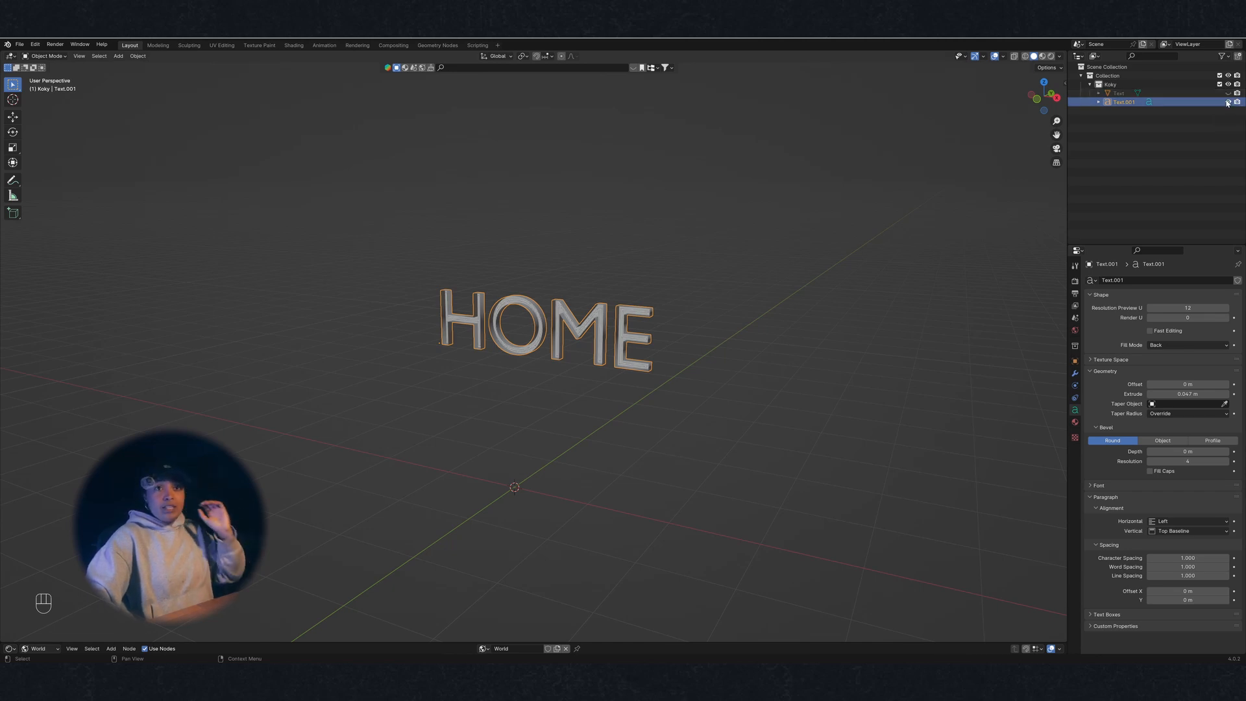
pyautogui.keyDown('shift'); pyautogui.moveTo(598, 392); pyautogui.dragTo(633, 330, button='middle'); pyautogui.keyUp('shift')
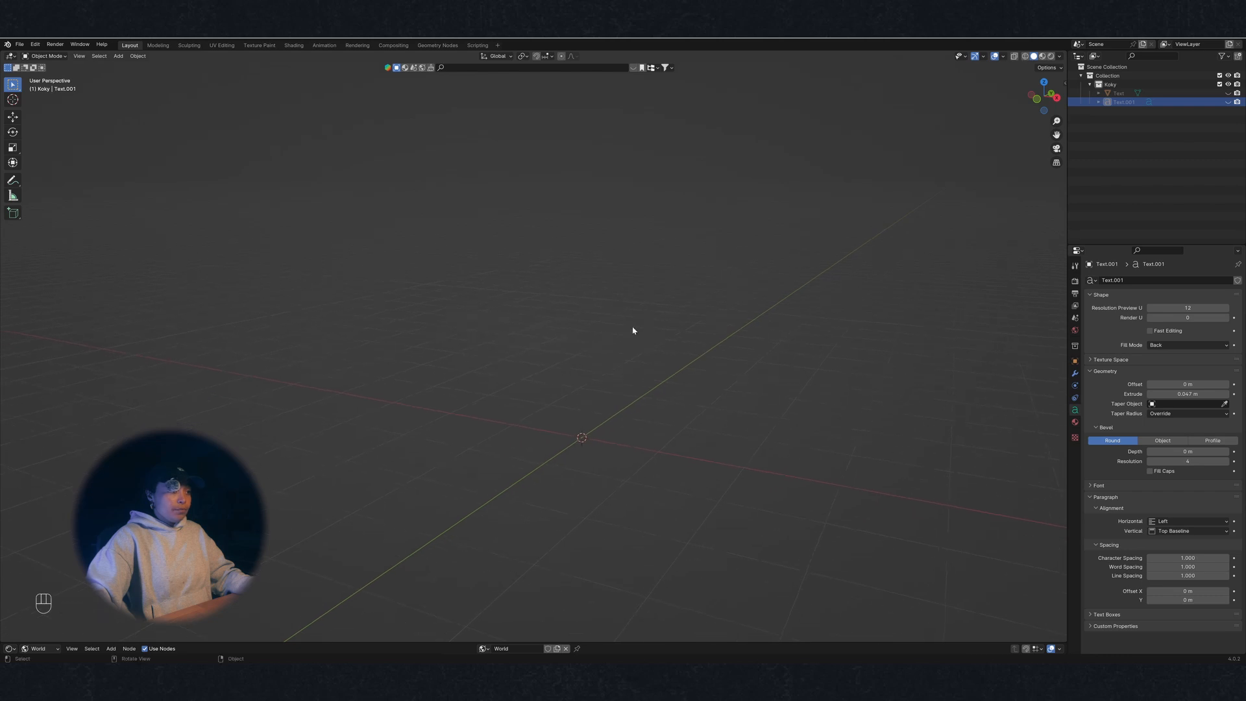
pyautogui.hotkey('shift', 'a')
pyautogui.moveTo(584, 330)
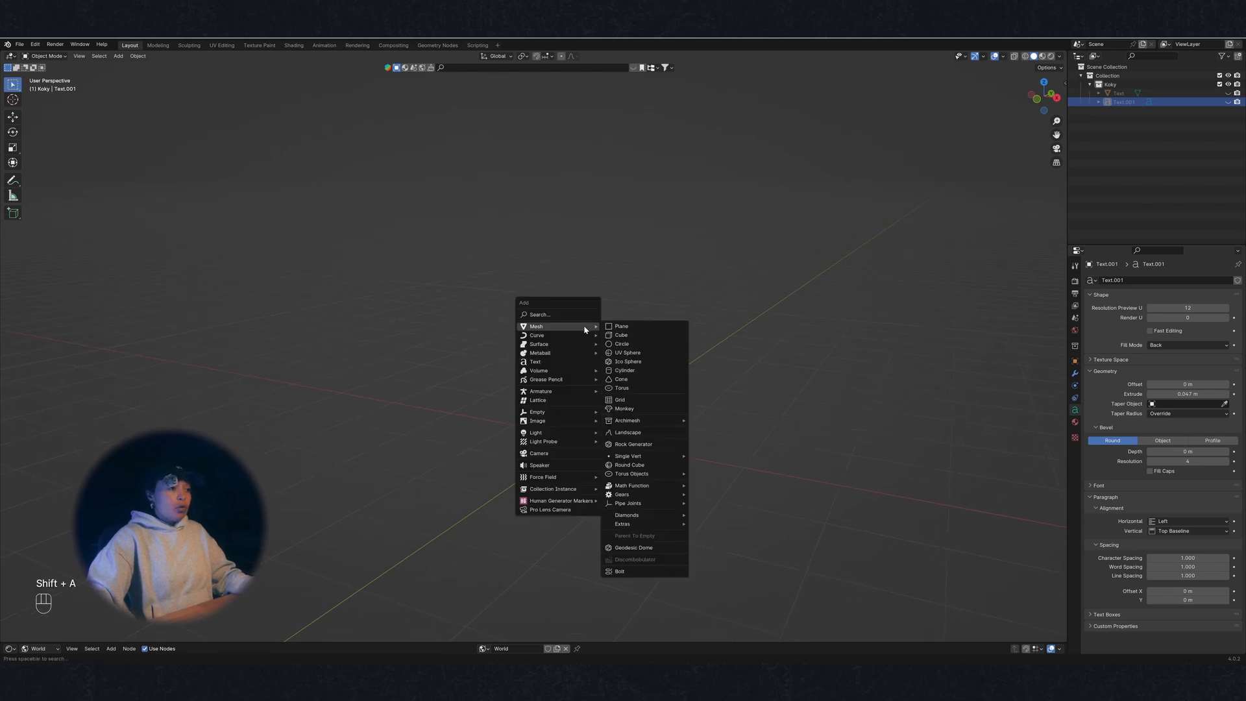
pyautogui.click(634, 371)
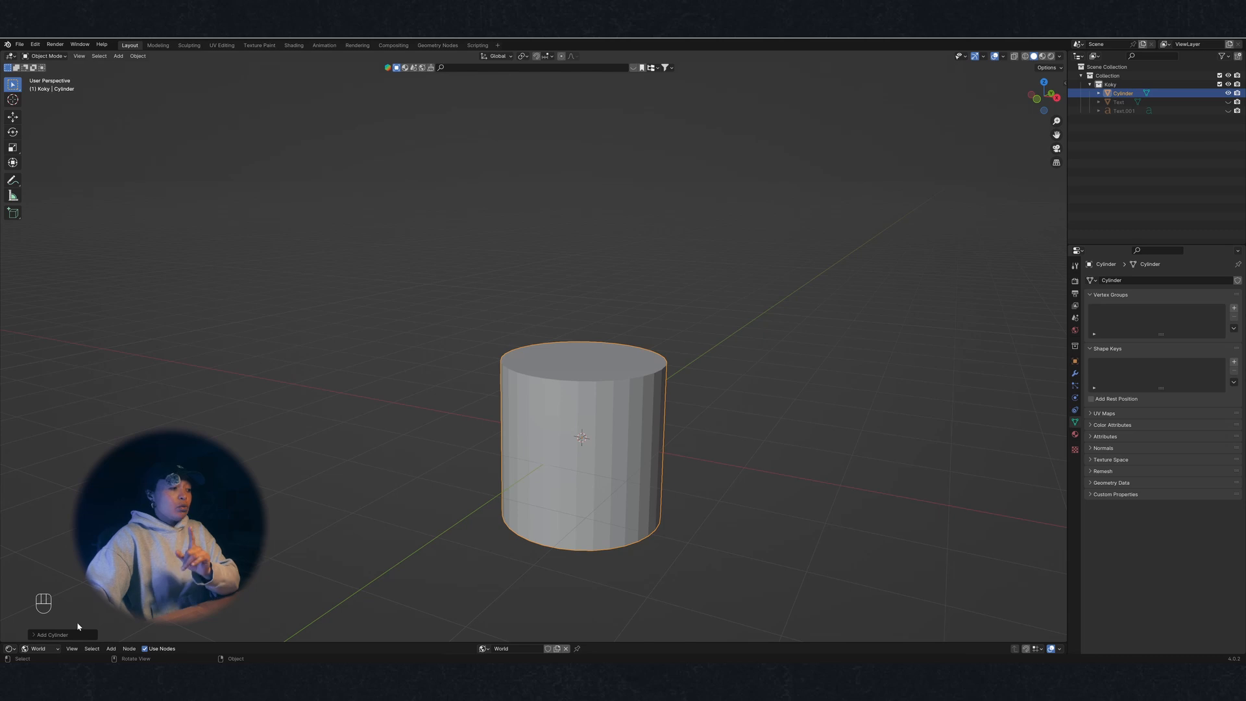
# Raise the new cylinder's vertex count to 135 for a smooth round surface
pyautogui.click(34, 635)
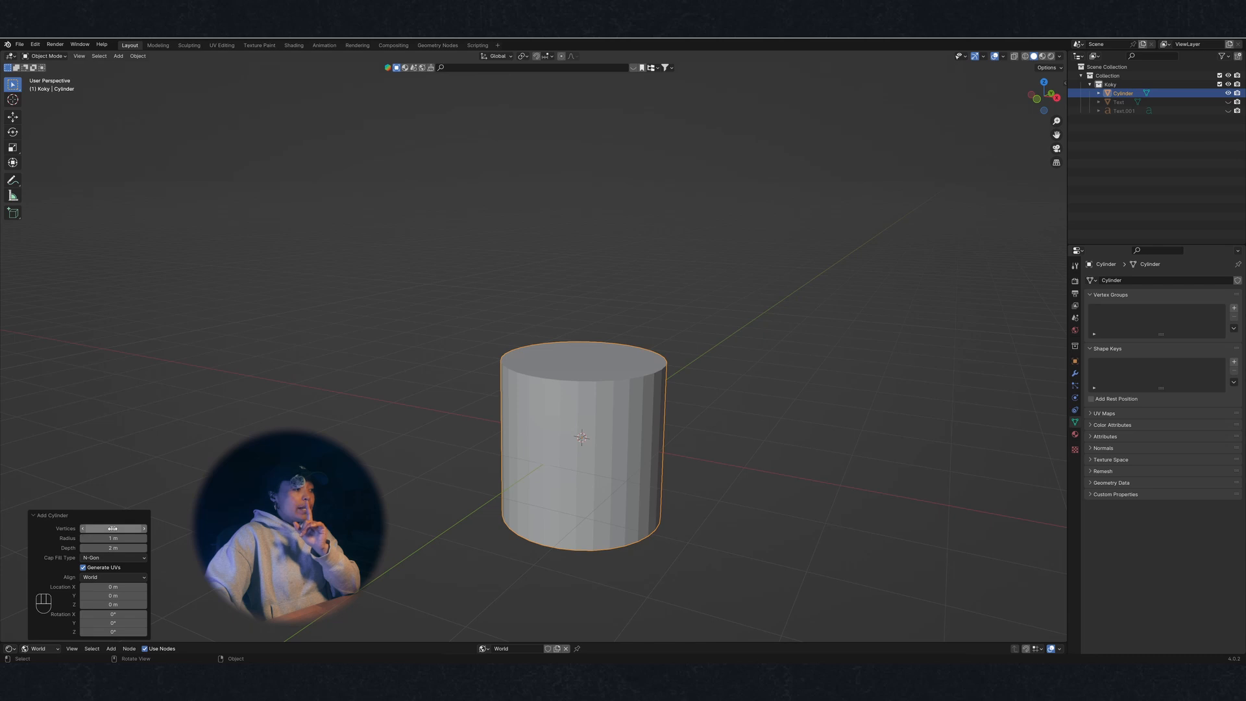
pyautogui.moveTo(113, 528); pyautogui.dragTo(1119, 528)
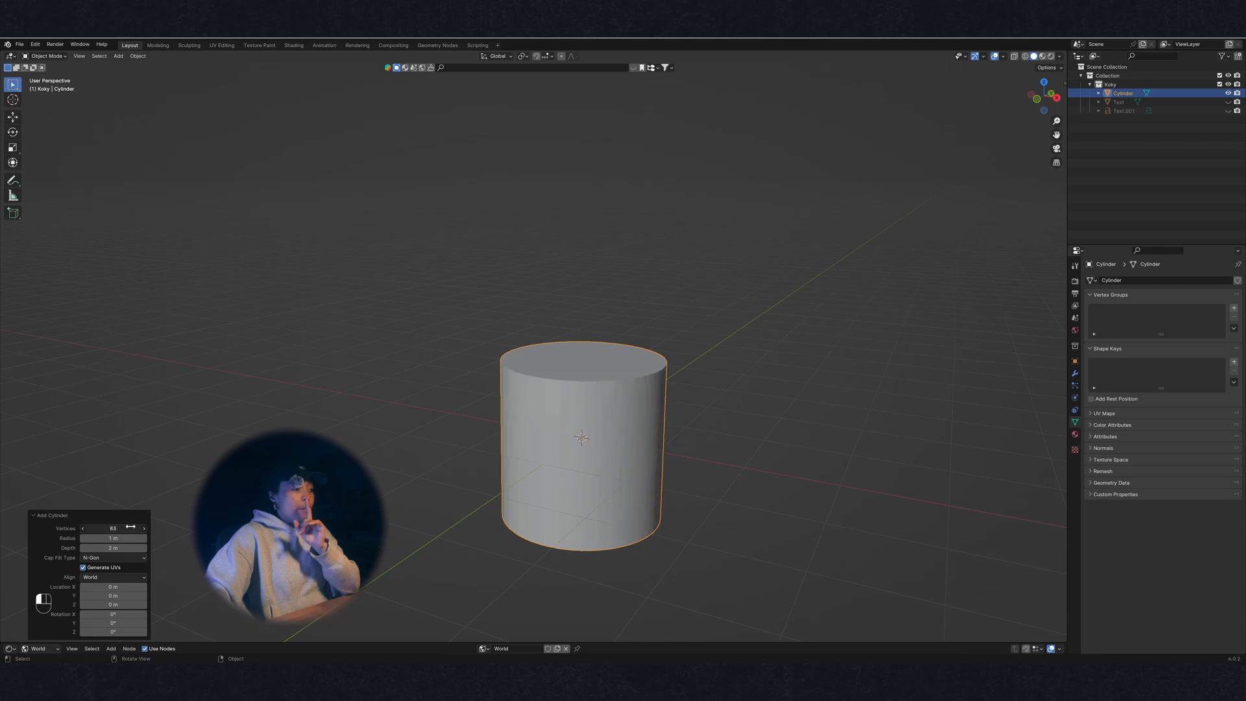
pyautogui.moveTo(130, 527); pyautogui.dragTo(1116, 527)
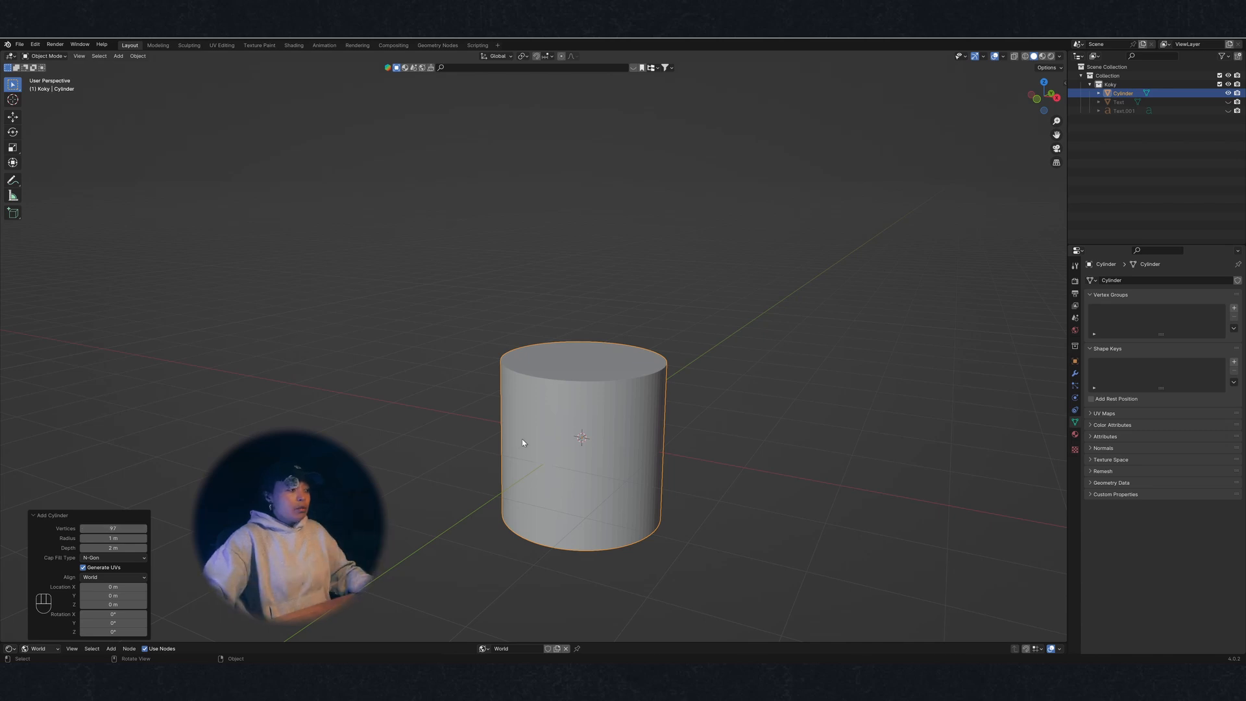
pyautogui.moveTo(114, 528); pyautogui.dragTo(115, 527)
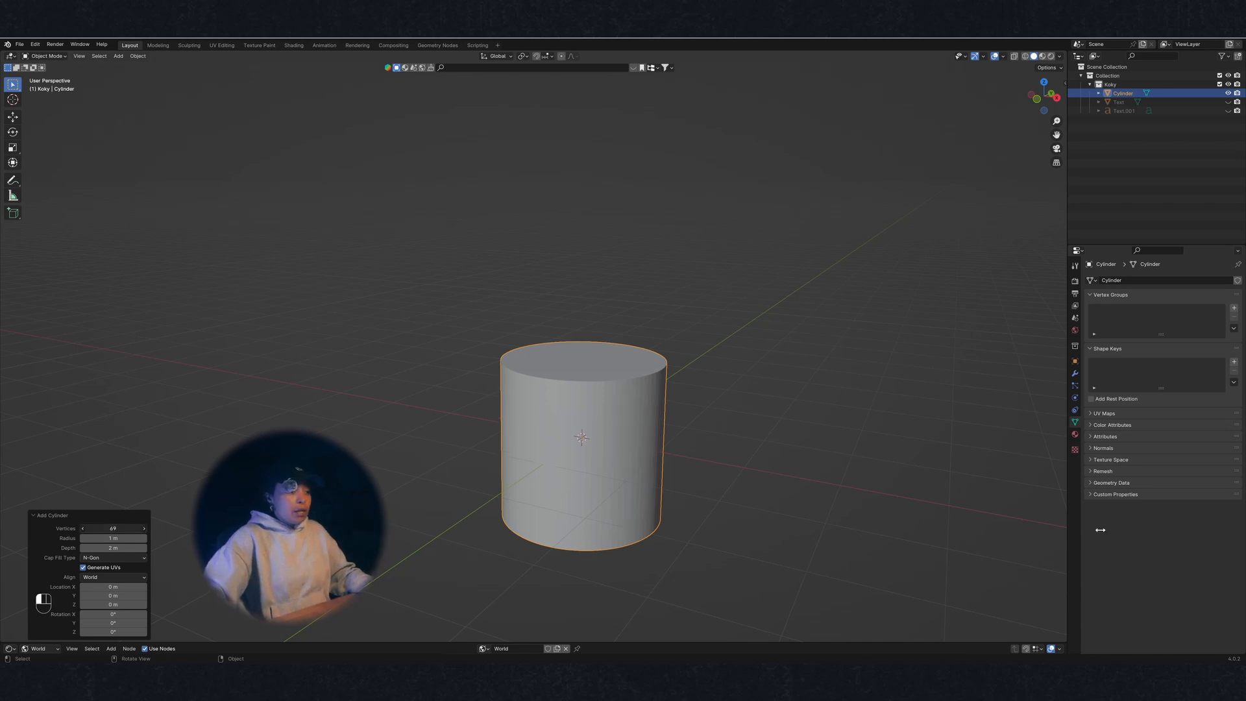
pyautogui.moveTo(1100, 530)
pyautogui.mouseDown()
pyautogui.moveTo(128, 531)
pyautogui.moveTo(1117, 532)
pyautogui.mouseUp()
pyautogui.moveTo(623, 504); pyautogui.dragTo(632, 283, button='middle')
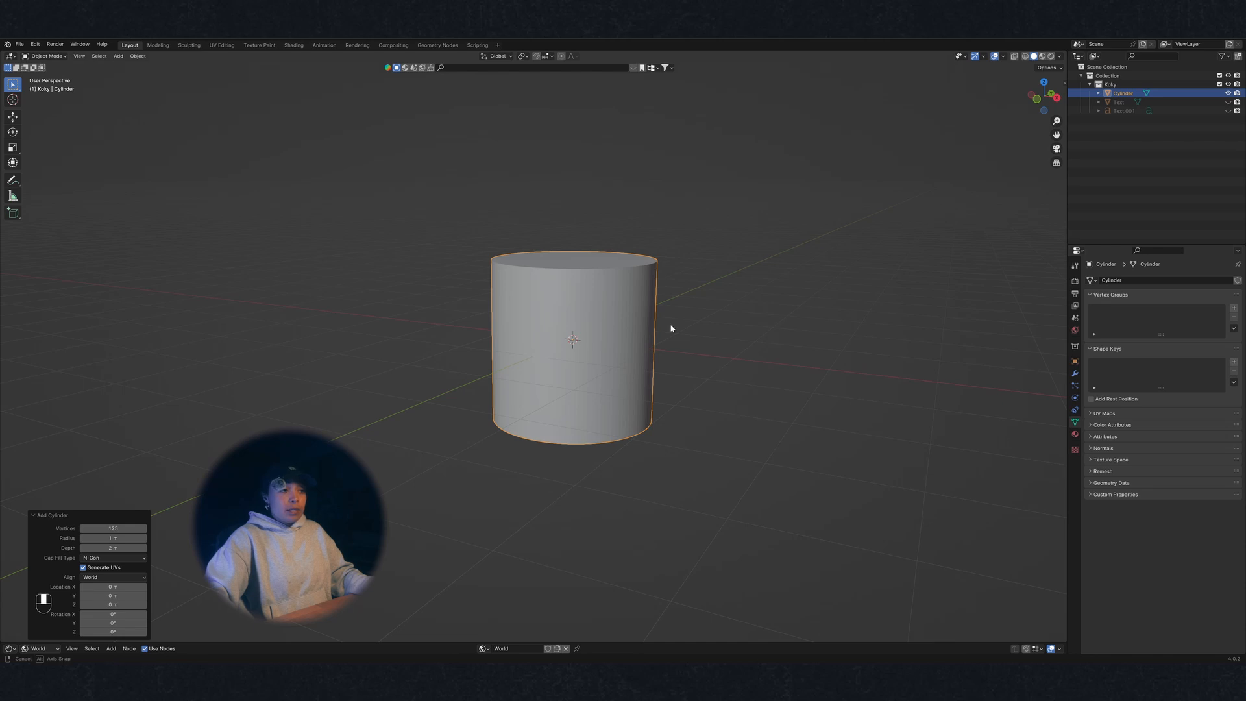
pyautogui.moveTo(670, 329); pyautogui.dragTo(159, 357, button='middle')
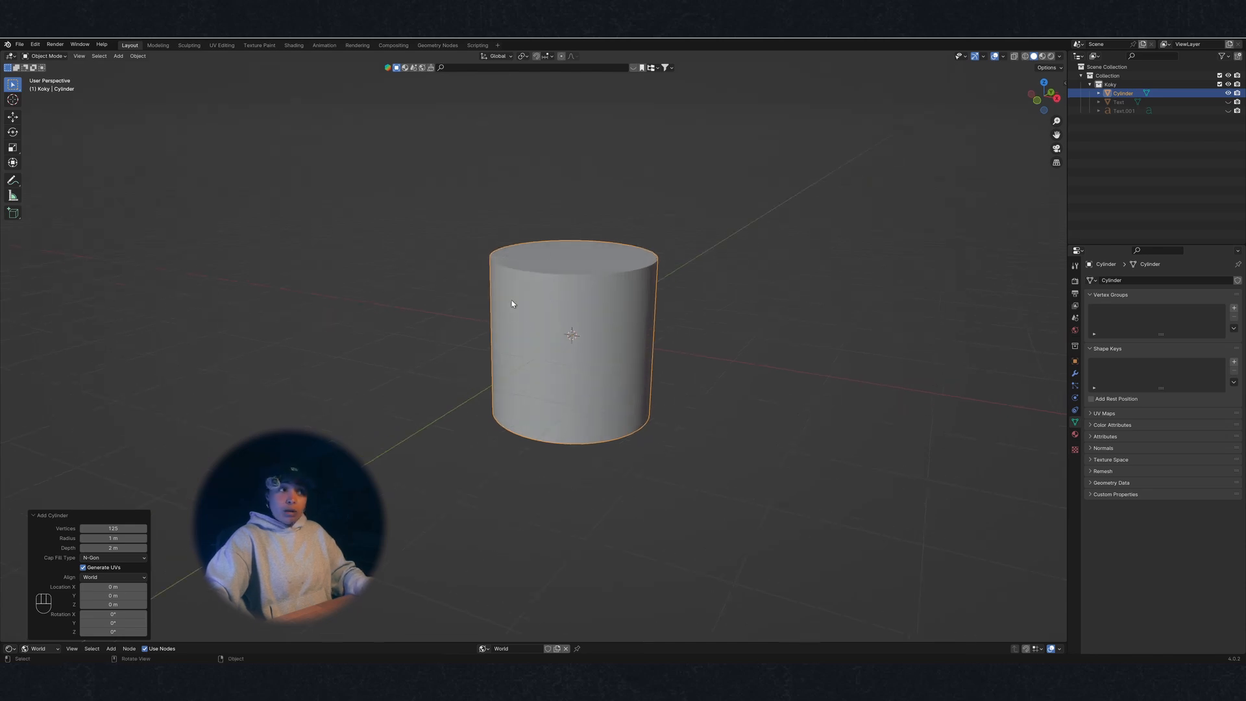
pyautogui.click(188, 293)
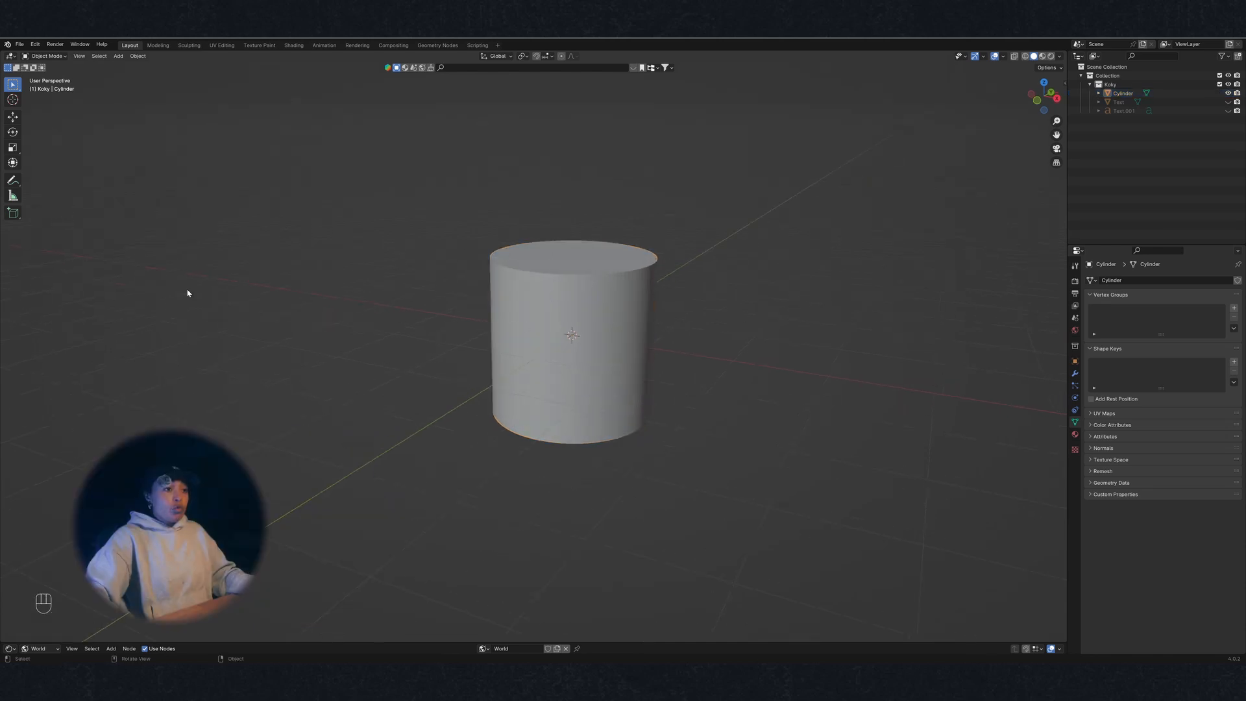
# Scale the cylinder up strongly along the Z axis to turn it into a tall, slim pole
pyautogui.click(642, 303)
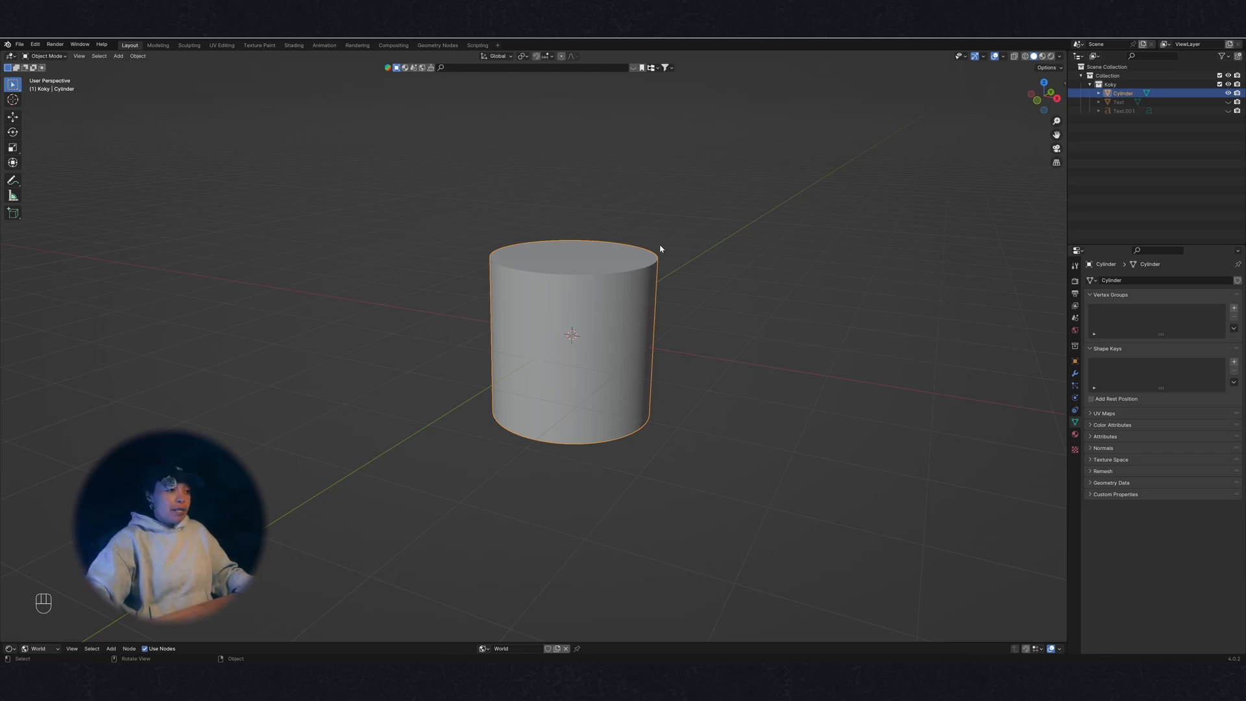
pyautogui.scroll(-5, 668, 291)
pyautogui.scroll(-3, 659, 292)
pyautogui.scroll(4, 613, 307)
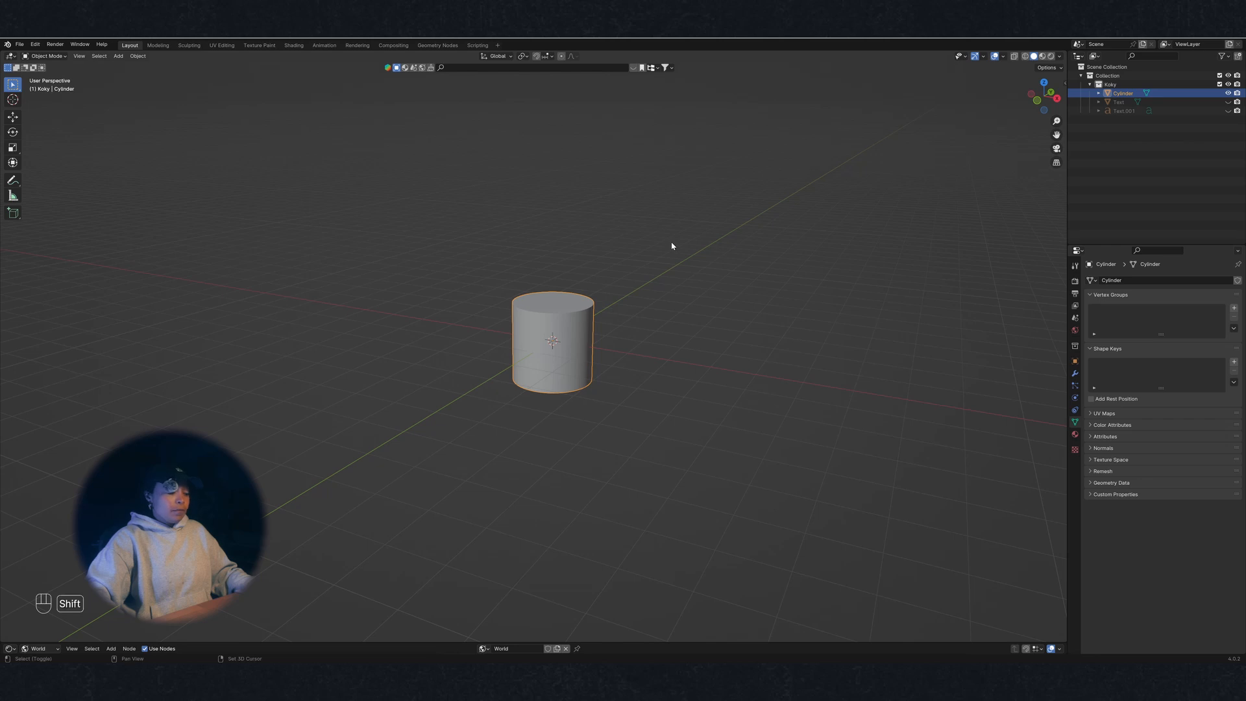
pyautogui.keyDown('shift'); pyautogui.moveTo(672, 244); pyautogui.dragTo(643, 249, button='middle'); pyautogui.keyUp('shift')
pyautogui.press('s')
pyautogui.press('z')
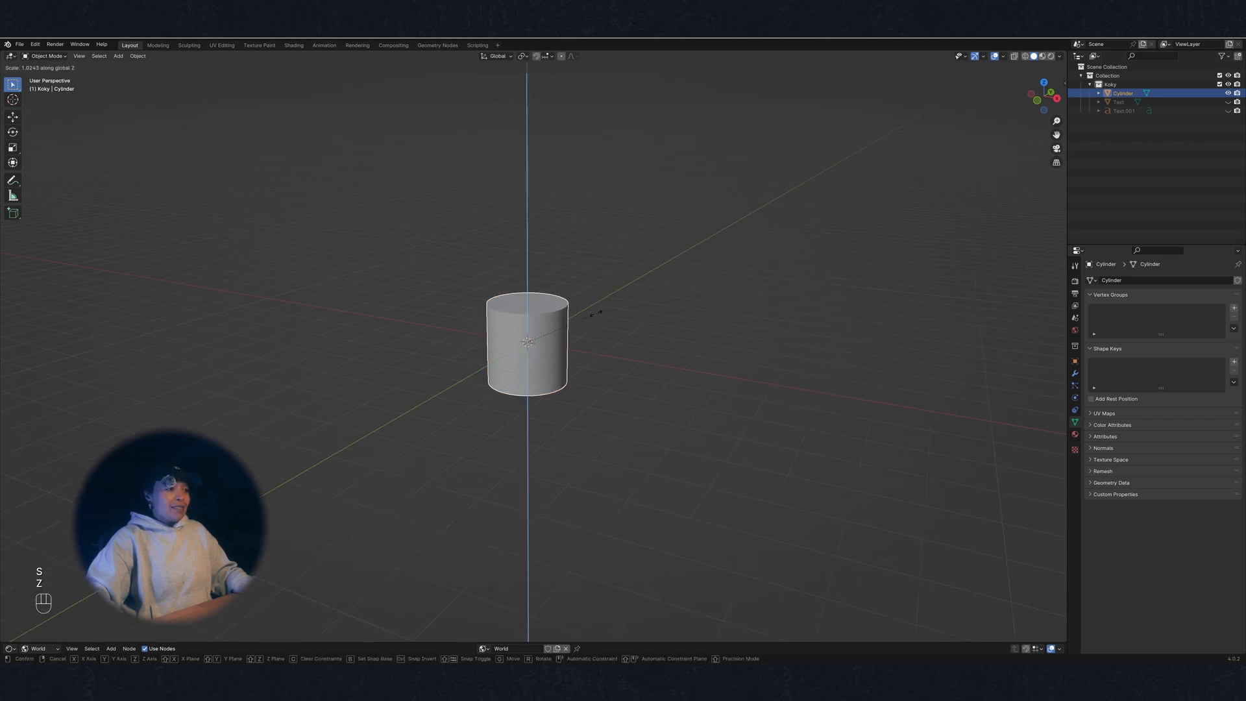
pyautogui.click(768, 356)
# Stretch the pole further along the Z axis to about two and a half times its height
pyautogui.scroll(-4, 768, 357)
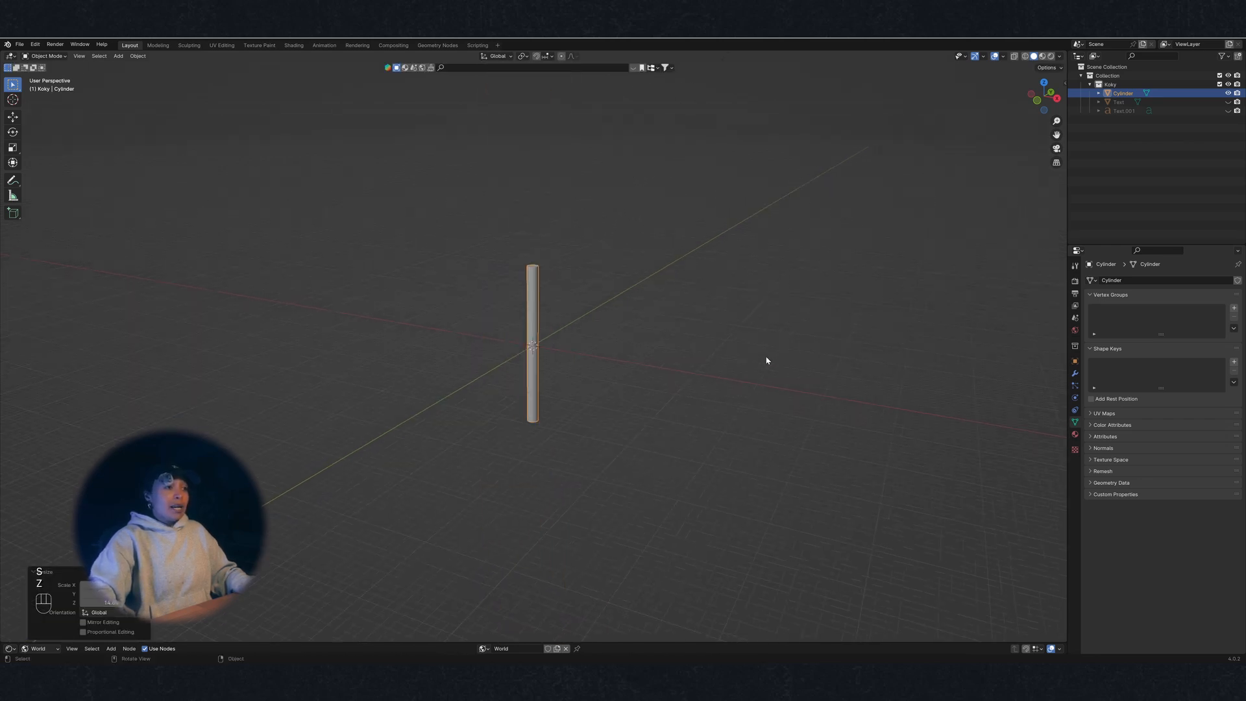
pyautogui.press('s')
pyautogui.press('Escape')
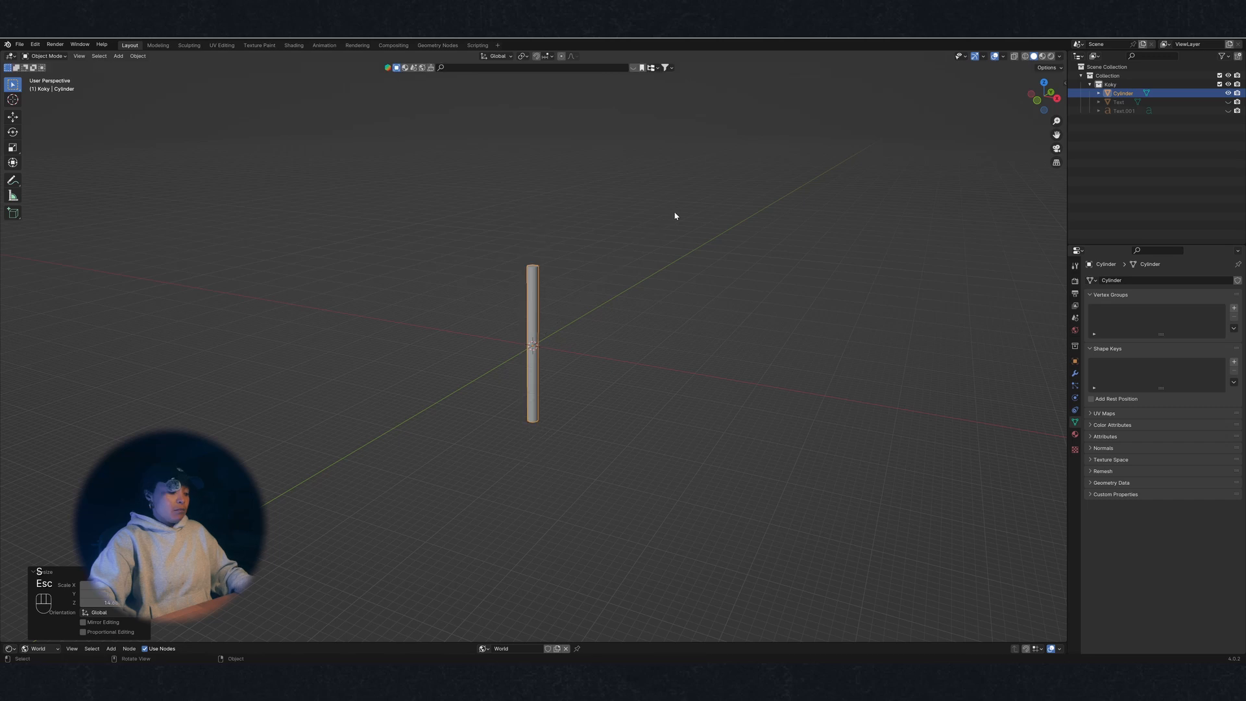
pyautogui.press('s')
pyautogui.press('z')
pyautogui.click(794, 494)
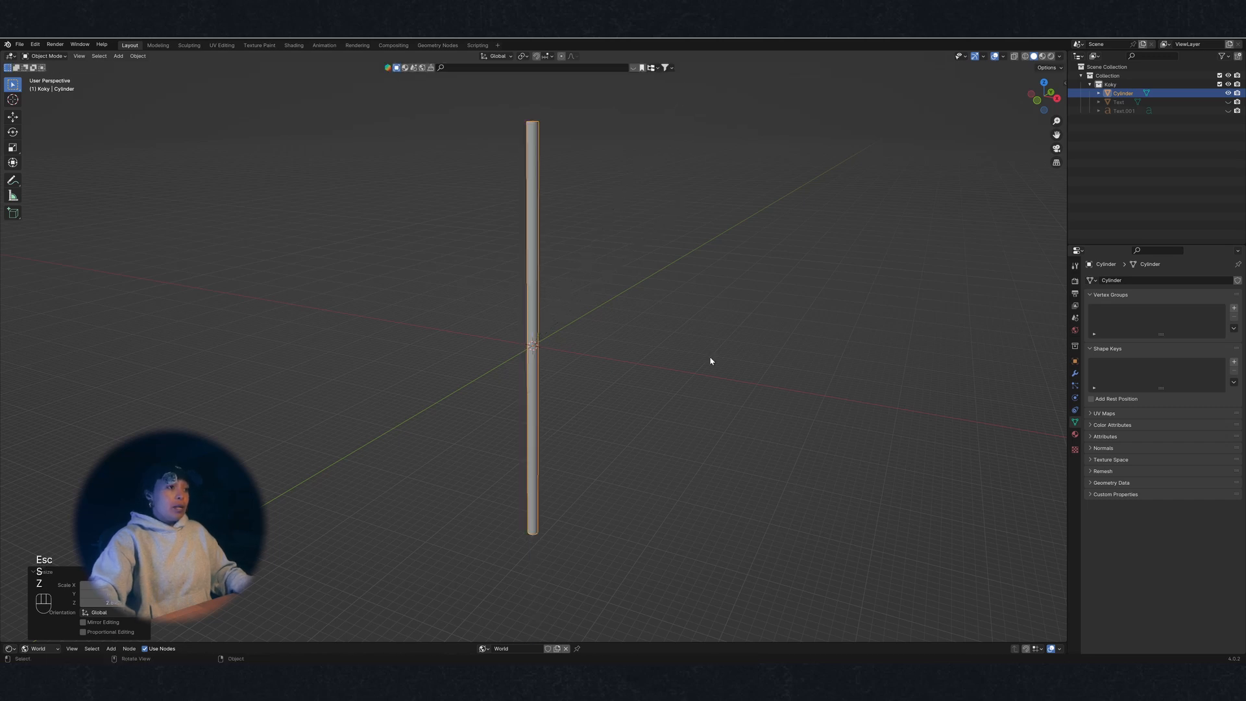
# Scale the whole pole down uniformly to about a tenth of its size, making a thin rod
pyautogui.scroll(-2, 641, 417)
pyautogui.press('s')
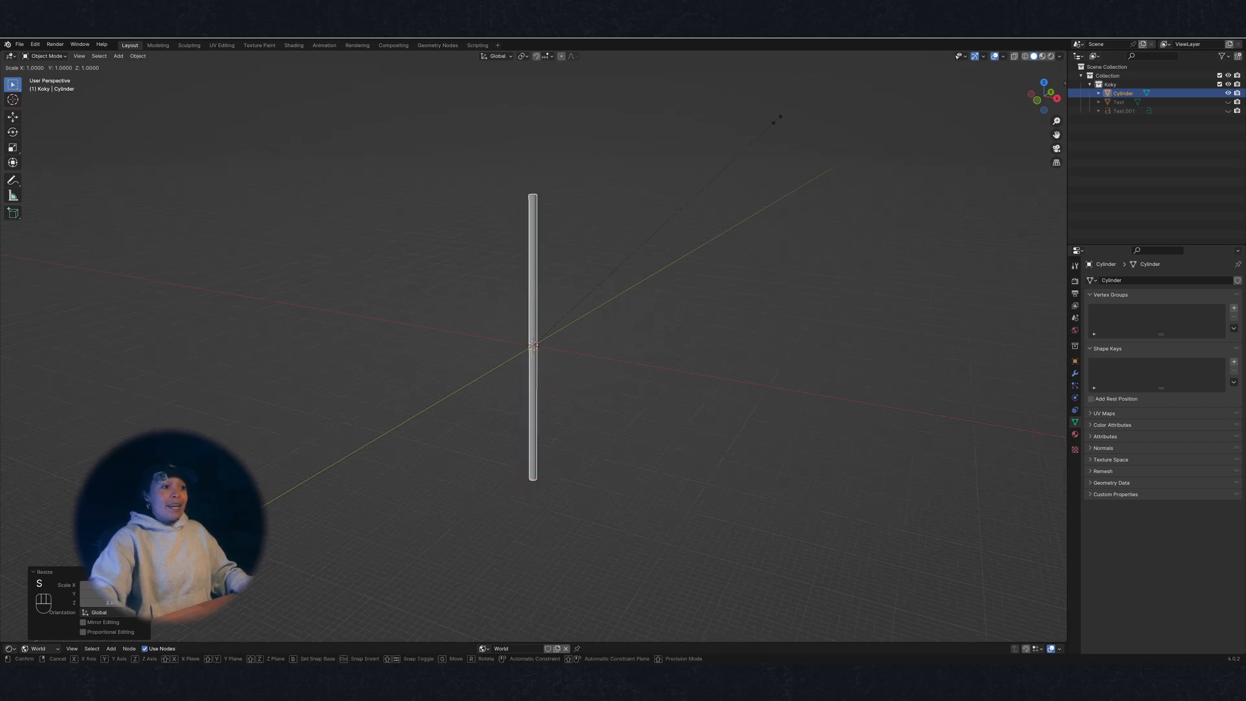
pyautogui.click(564, 319)
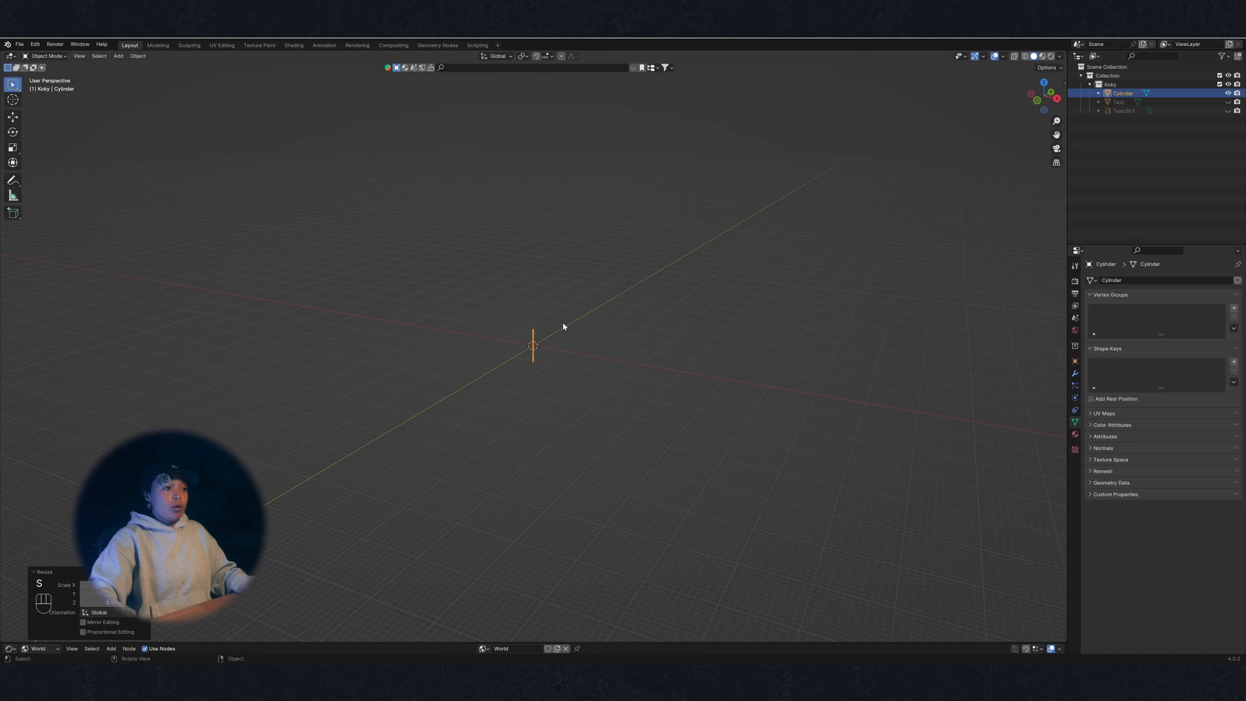
pyautogui.scroll(8, 562, 364)
pyautogui.moveTo(565, 364); pyautogui.dragTo(579, 400, button='middle')
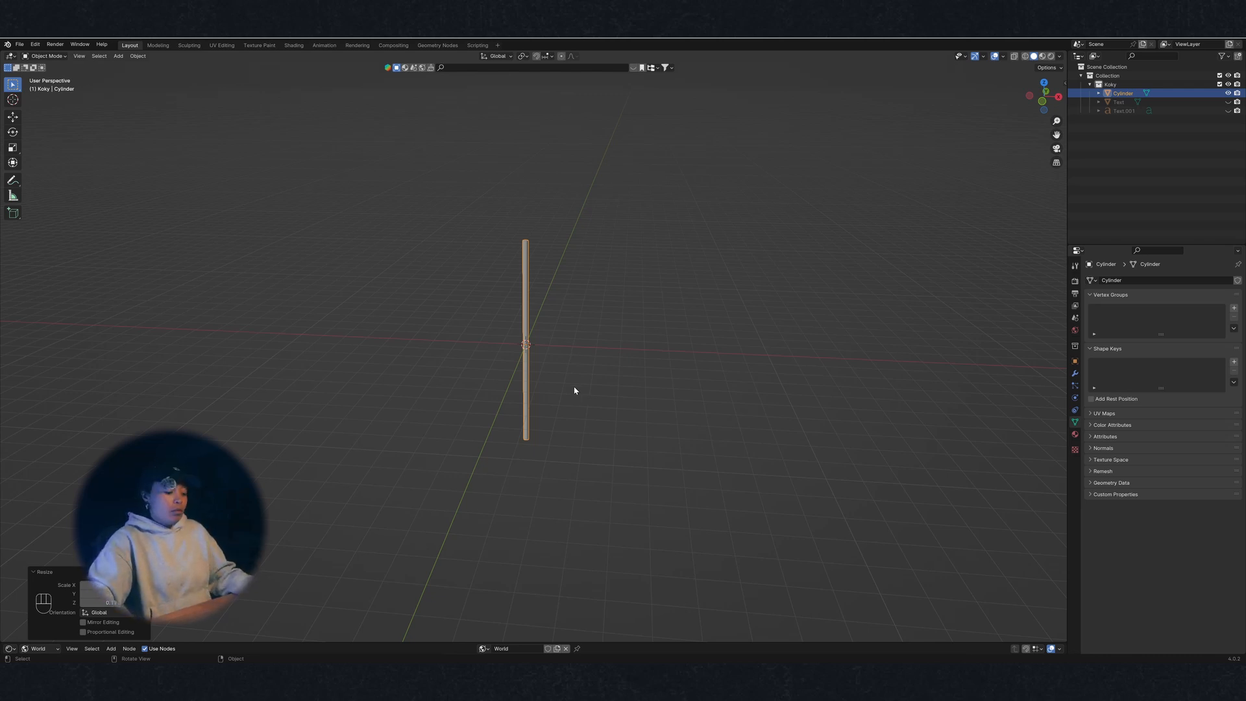
pyautogui.moveTo(574, 390); pyautogui.dragTo(616, 346, button='middle')
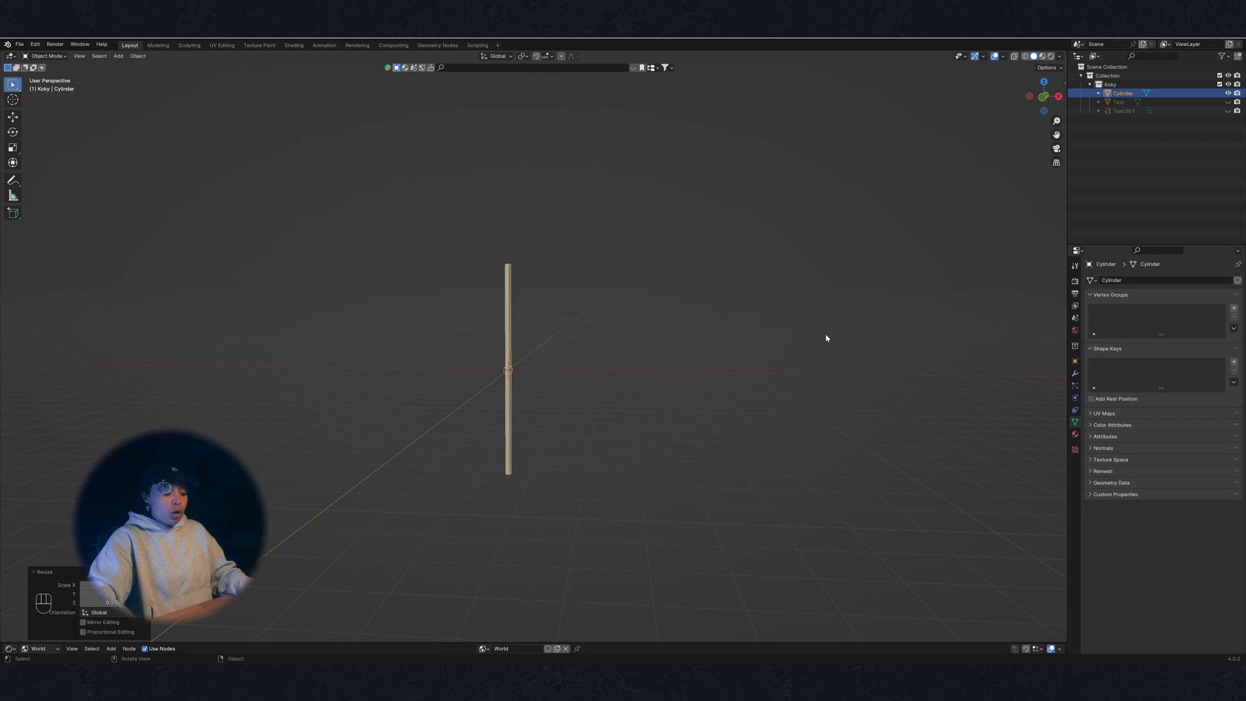
# Search the BlenderKit model library for wire
pyautogui.press('n')
pyautogui.click(1011, 117)
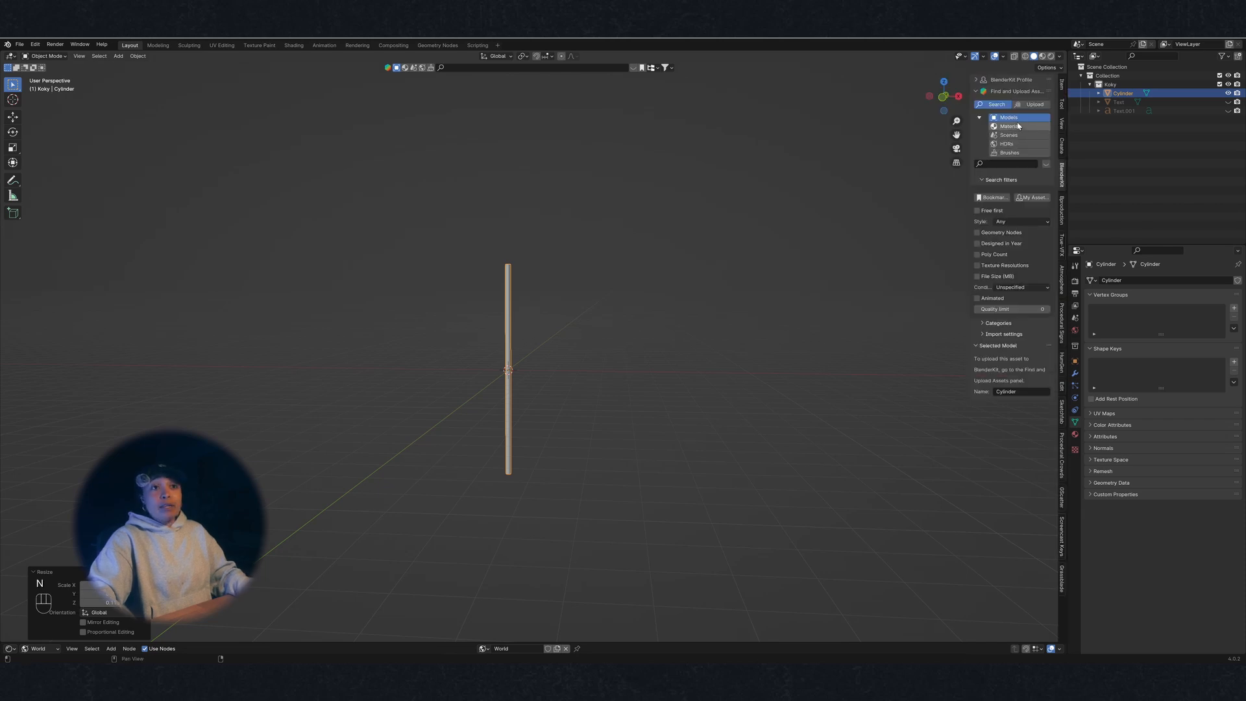
pyautogui.click(1005, 165)
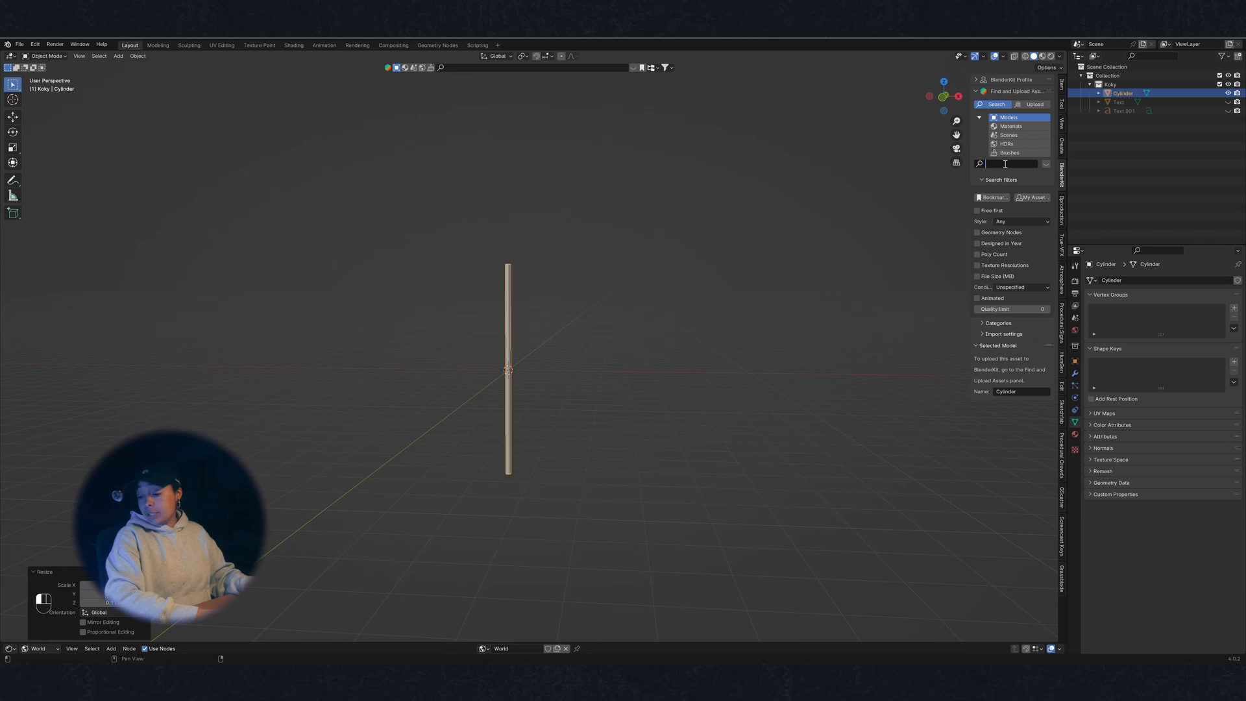
pyautogui.write('wire')
pyautogui.press('Return')
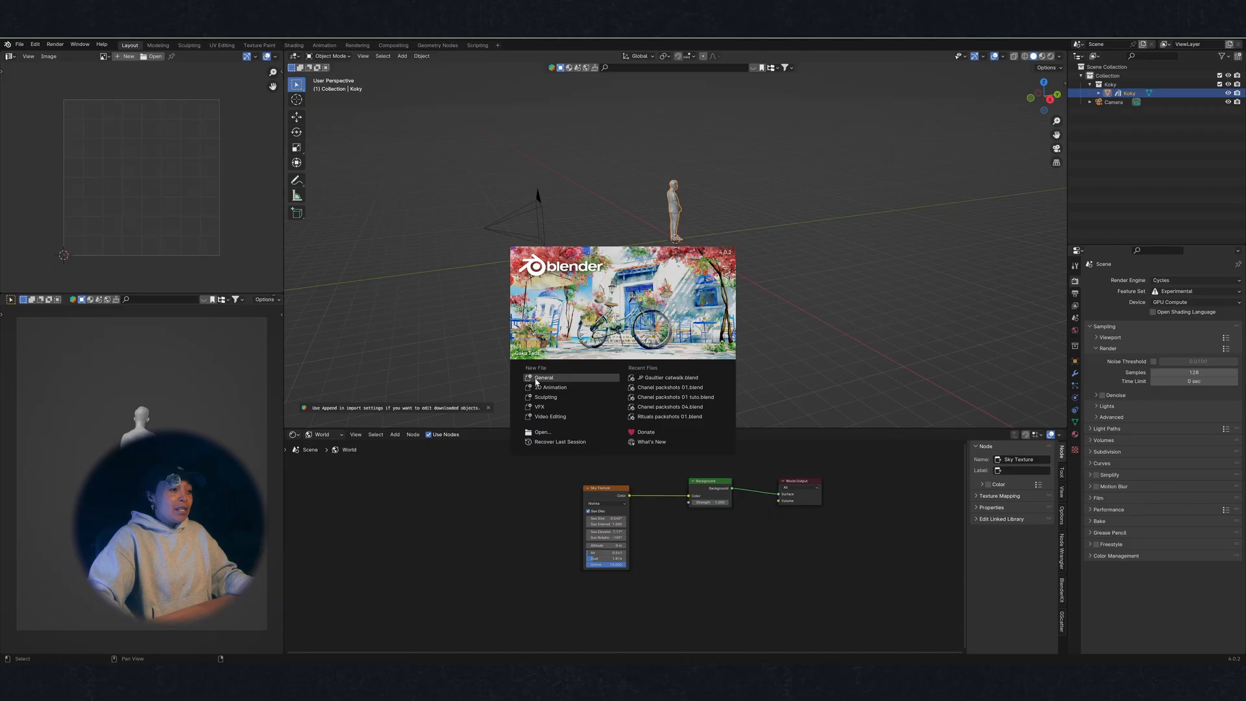
# Delete the Koky figure and the camera from the scene, and enlarge the 3D viewport over the node editor
pyautogui.click(708, 168)
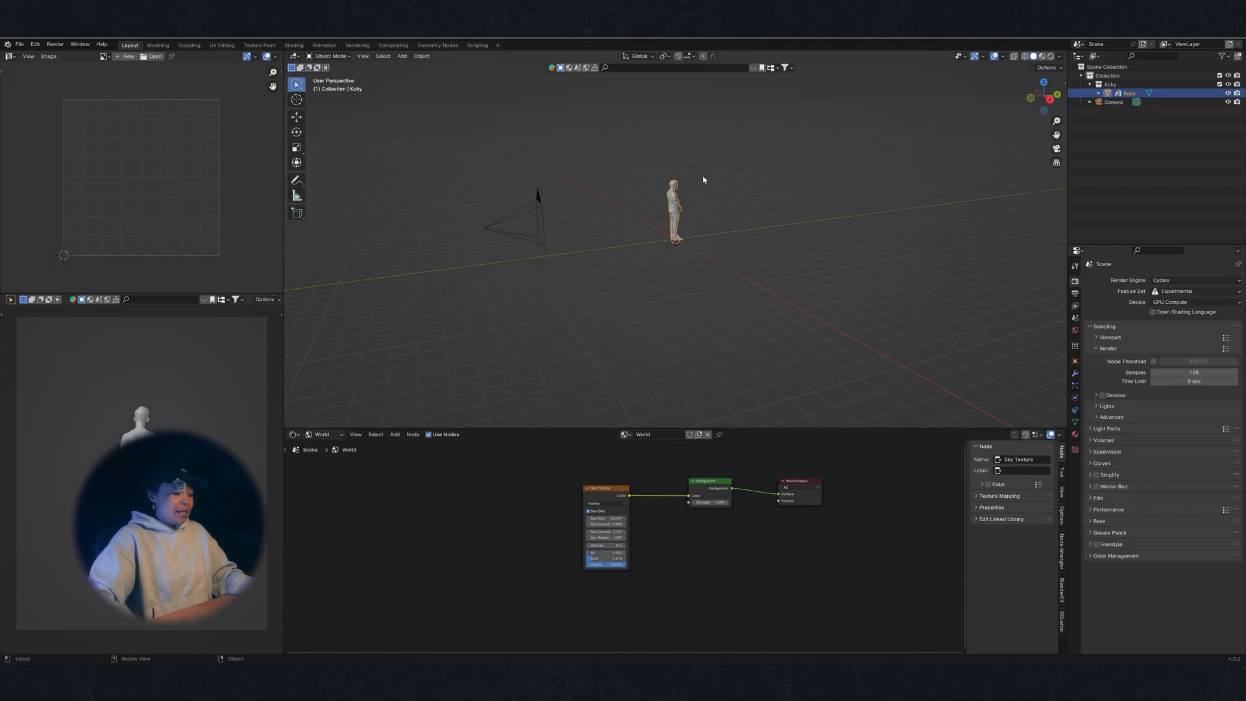
pyautogui.press('x')
pyautogui.click(709, 172)
pyautogui.click(527, 209)
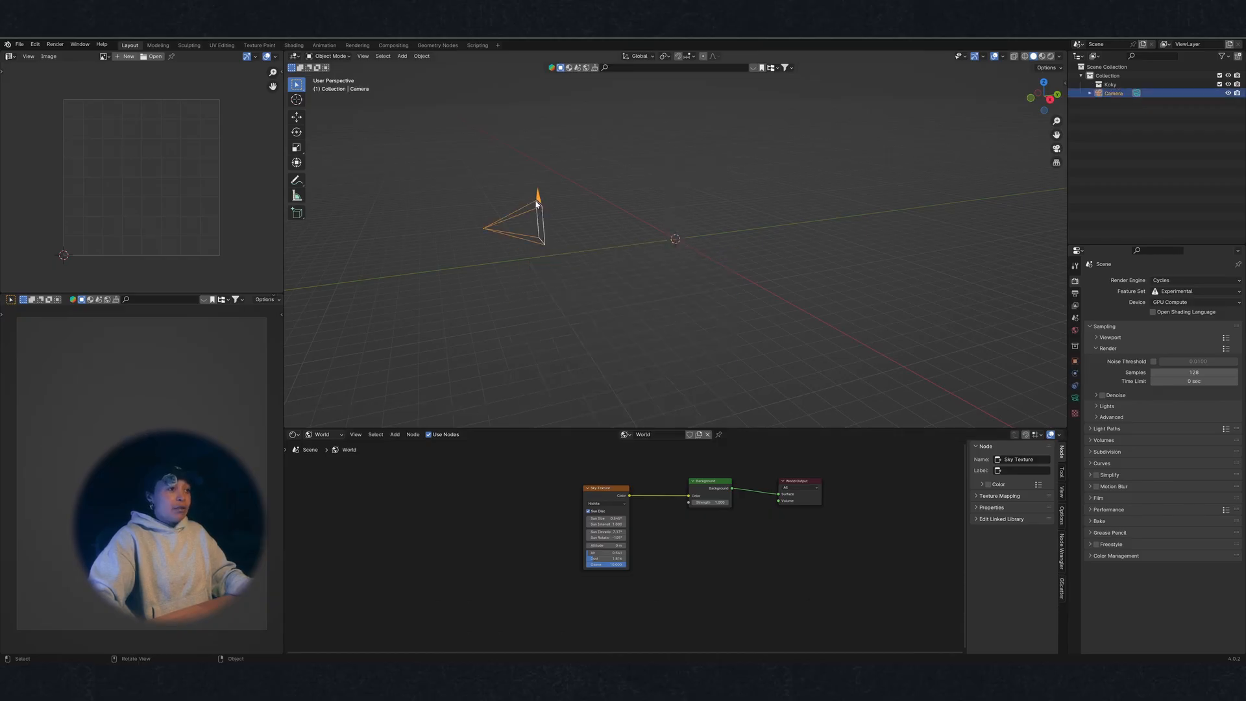
pyautogui.press('Delete')
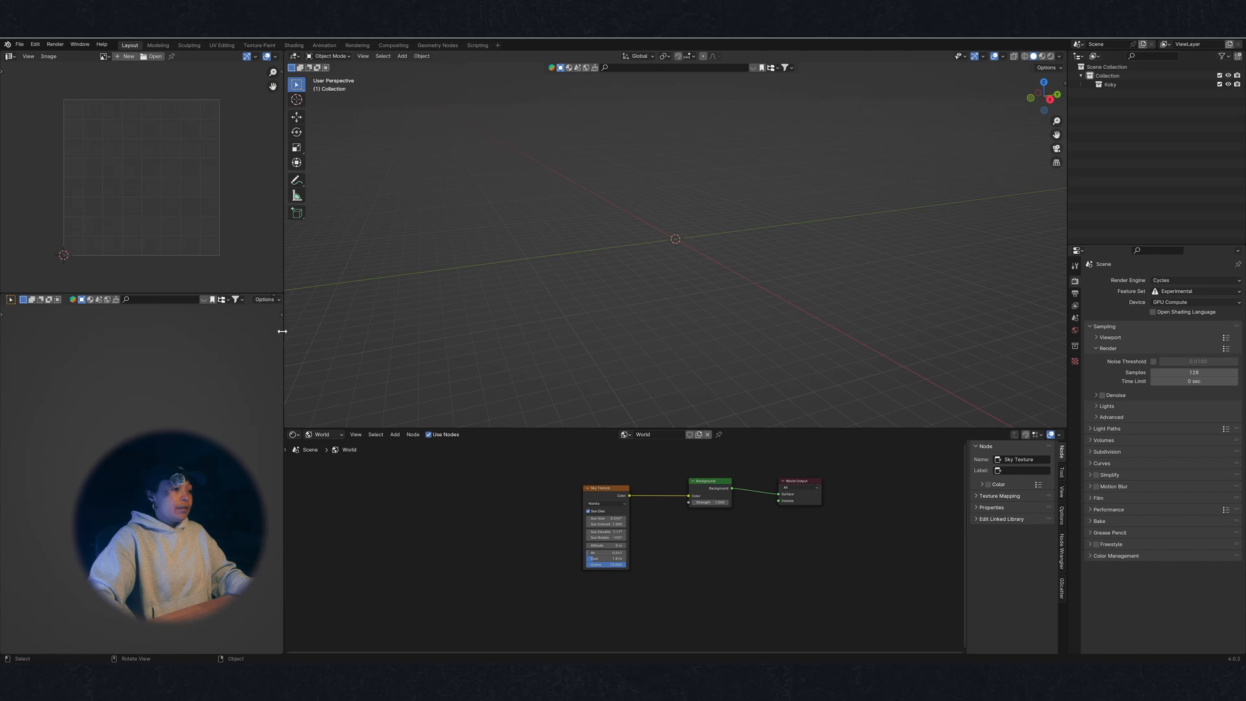
pyautogui.moveTo(545, 427); pyautogui.dragTo(519, 641)
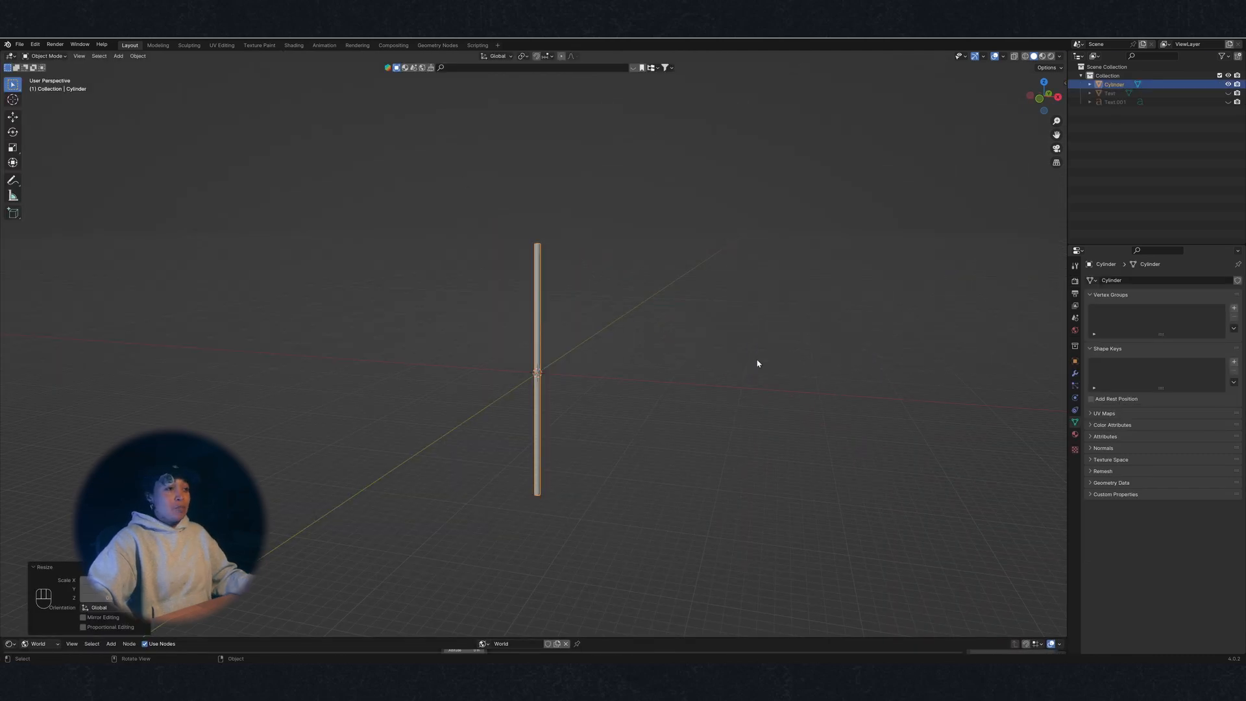
# Scale the cylinder down uniformly to make it thinner, and stretch it along the Z axis to regain its length
pyautogui.press('s')
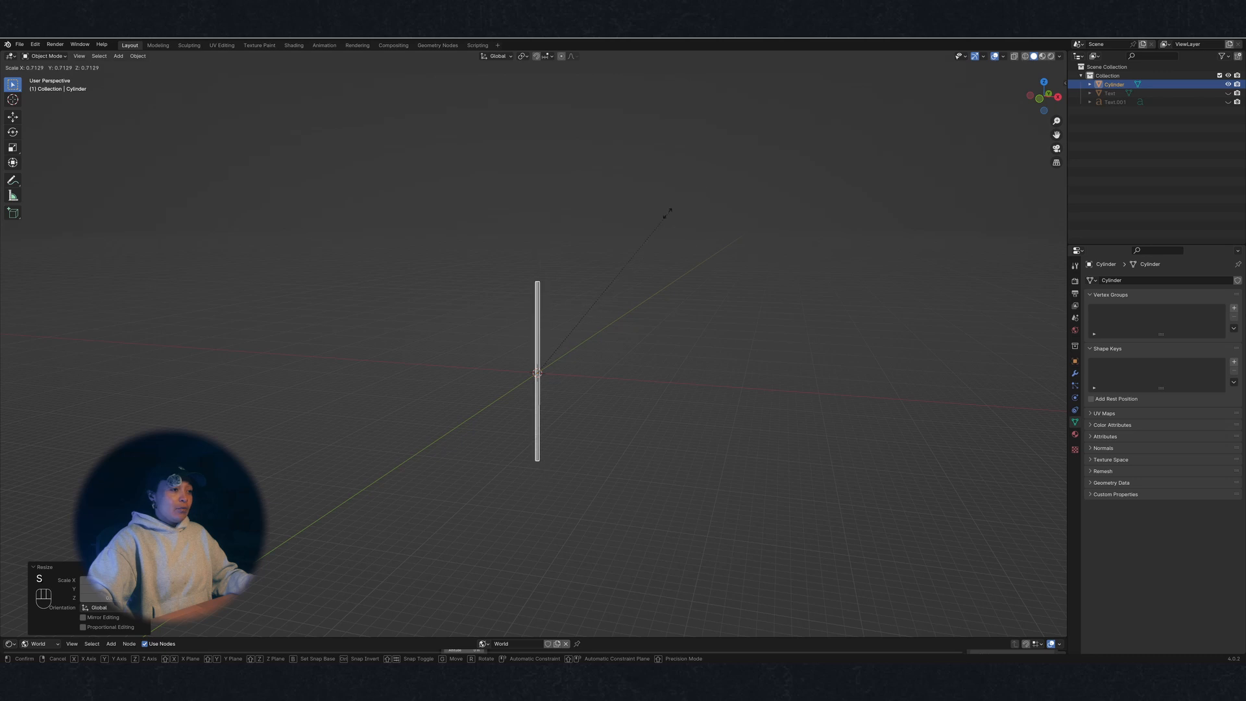
pyautogui.click(594, 283)
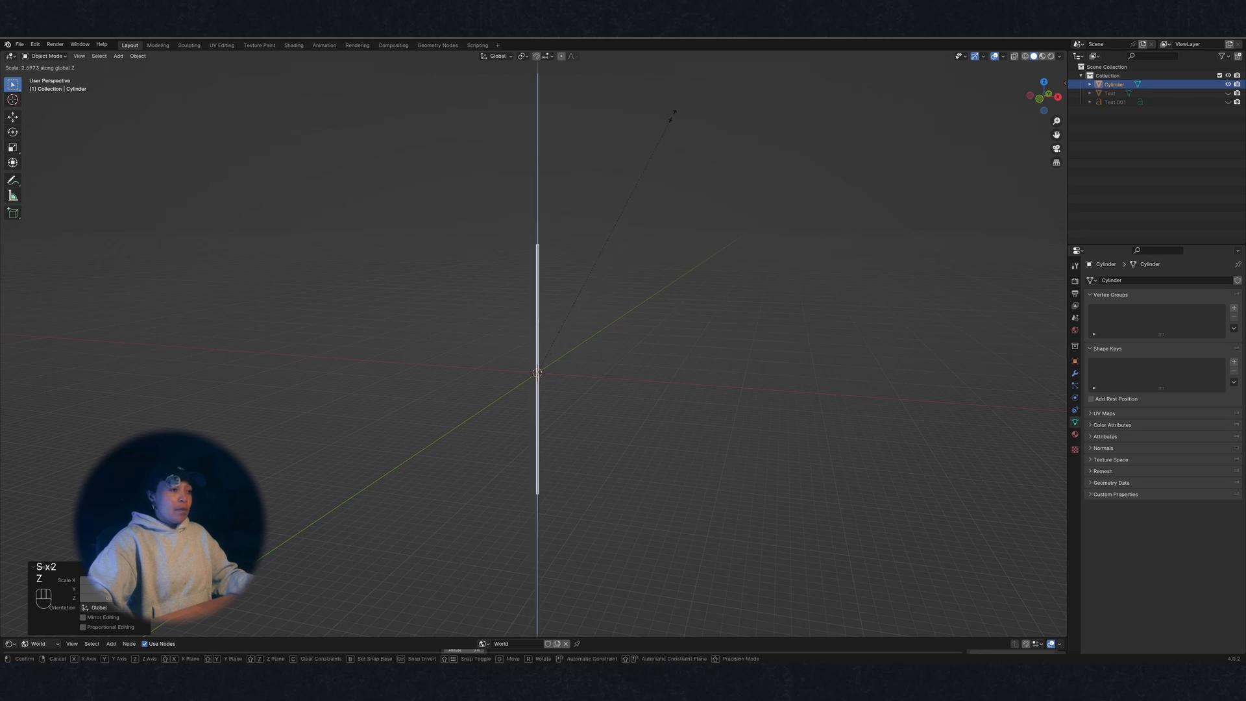
pyautogui.click(680, 99)
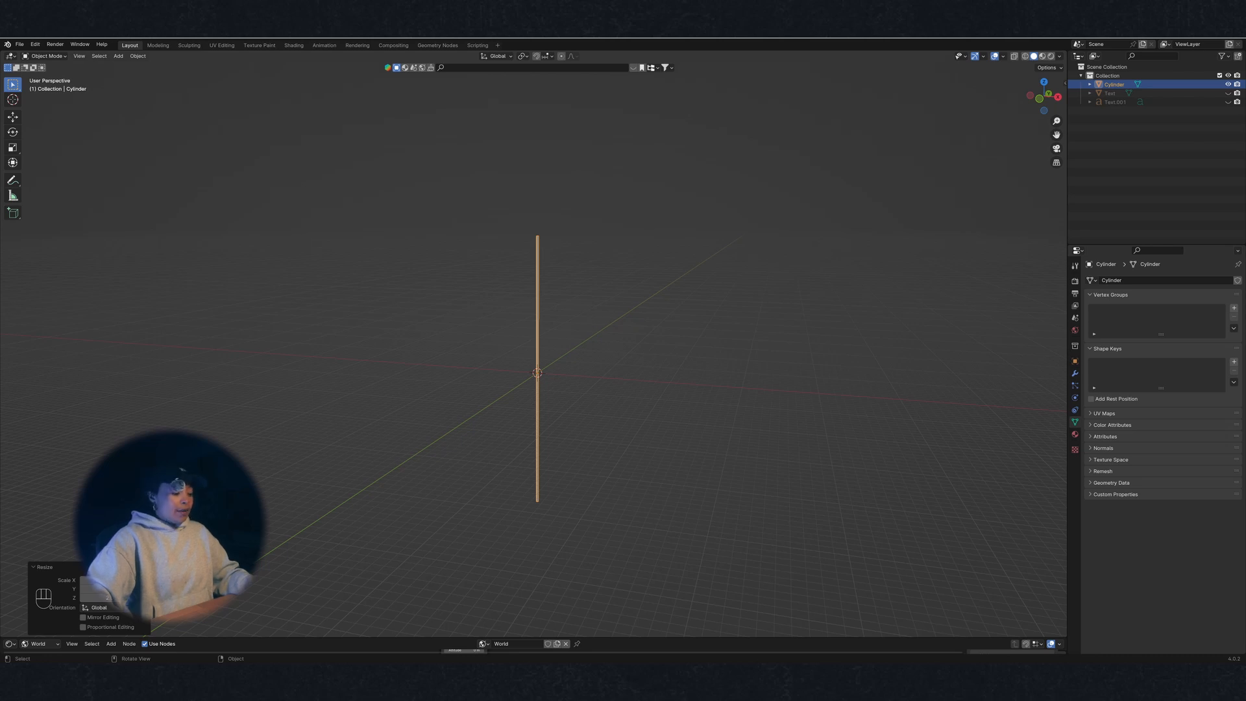
# Rotate the thin rod 90 degrees about the X axis to lay it flat along the Y axis
pyautogui.press('r')
pyautogui.press('x')
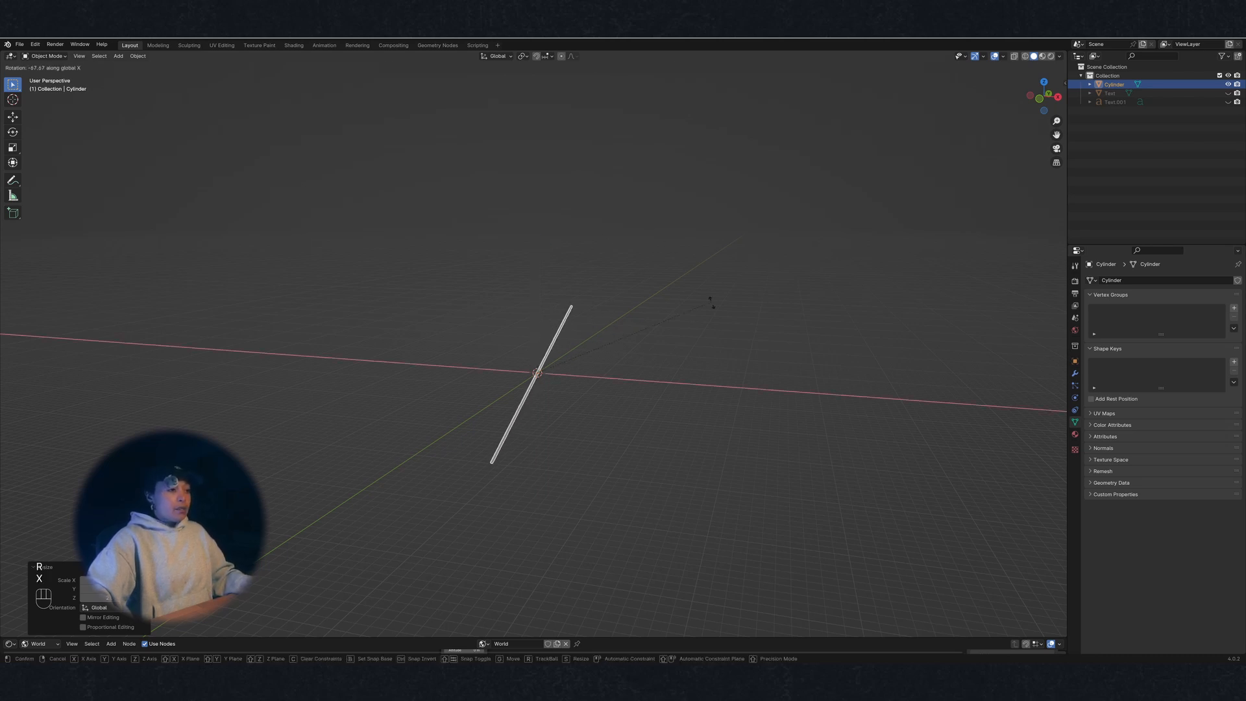
pyautogui.click(697, 371)
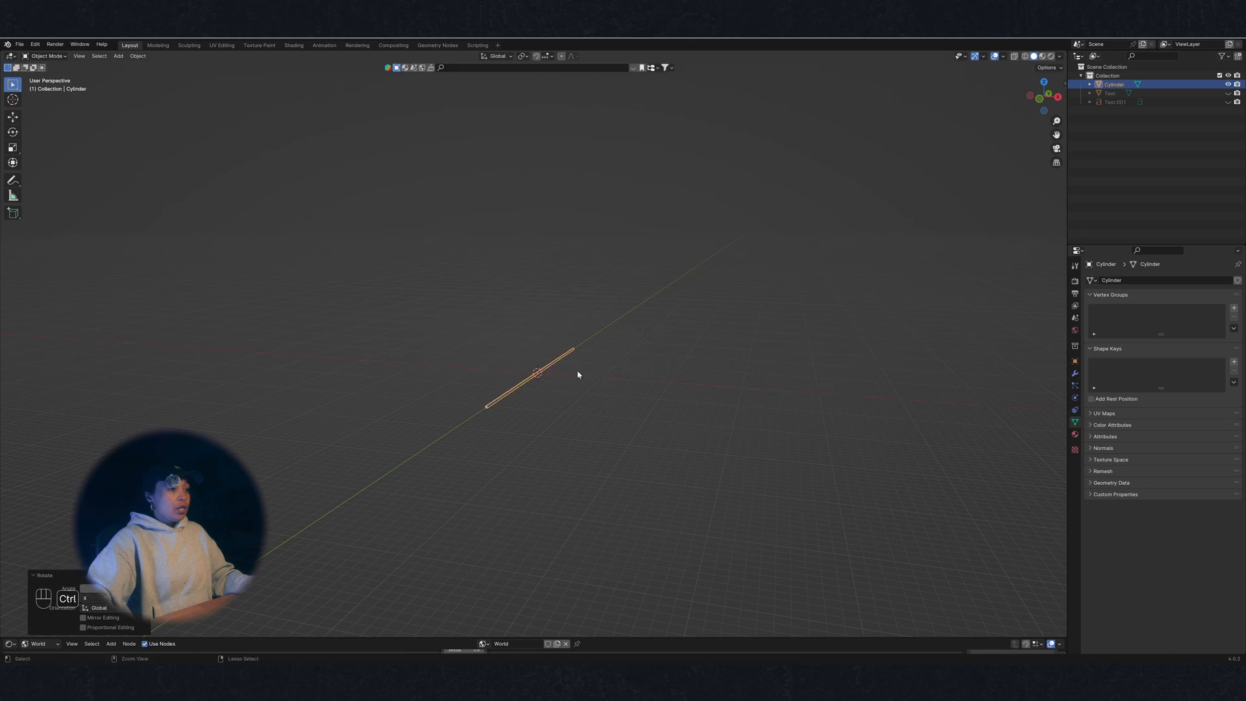
# Duplicate the rod in place from the top view and hide the duplicate
pyautogui.moveTo(579, 373); pyautogui.dragTo(579, 426, button='middle')
pyautogui.keyDown('shift'); pyautogui.moveTo(579, 357); pyautogui.dragTo(545, 395, button='middle'); pyautogui.keyUp('shift')
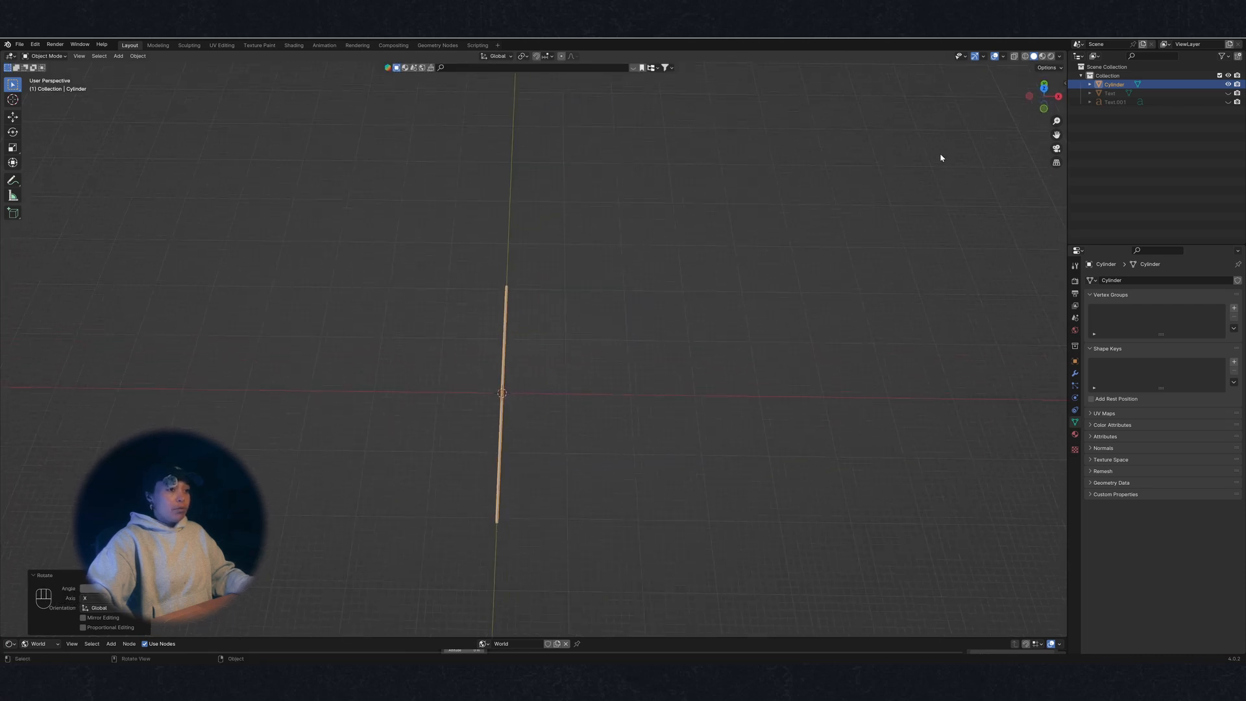
pyautogui.click(1047, 93)
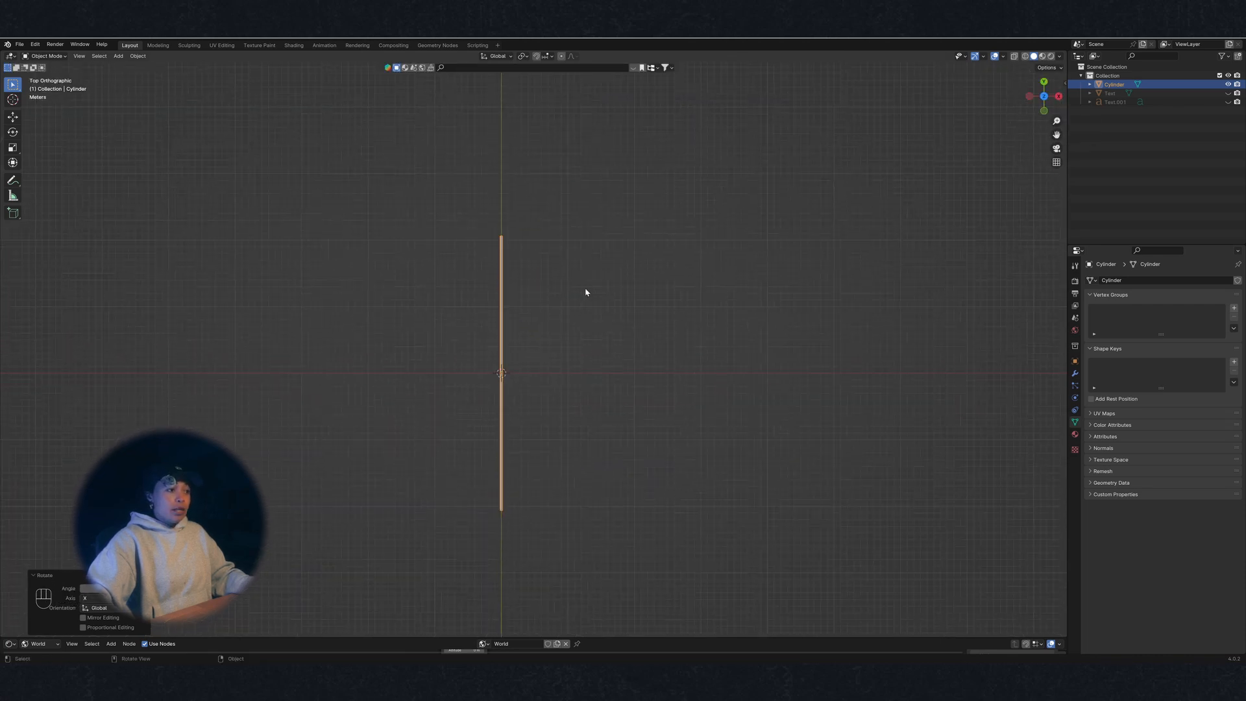
pyautogui.keyDown('shift'); pyautogui.moveTo(586, 292); pyautogui.dragTo(616, 295, button='middle'); pyautogui.keyUp('shift')
pyautogui.press('shift')
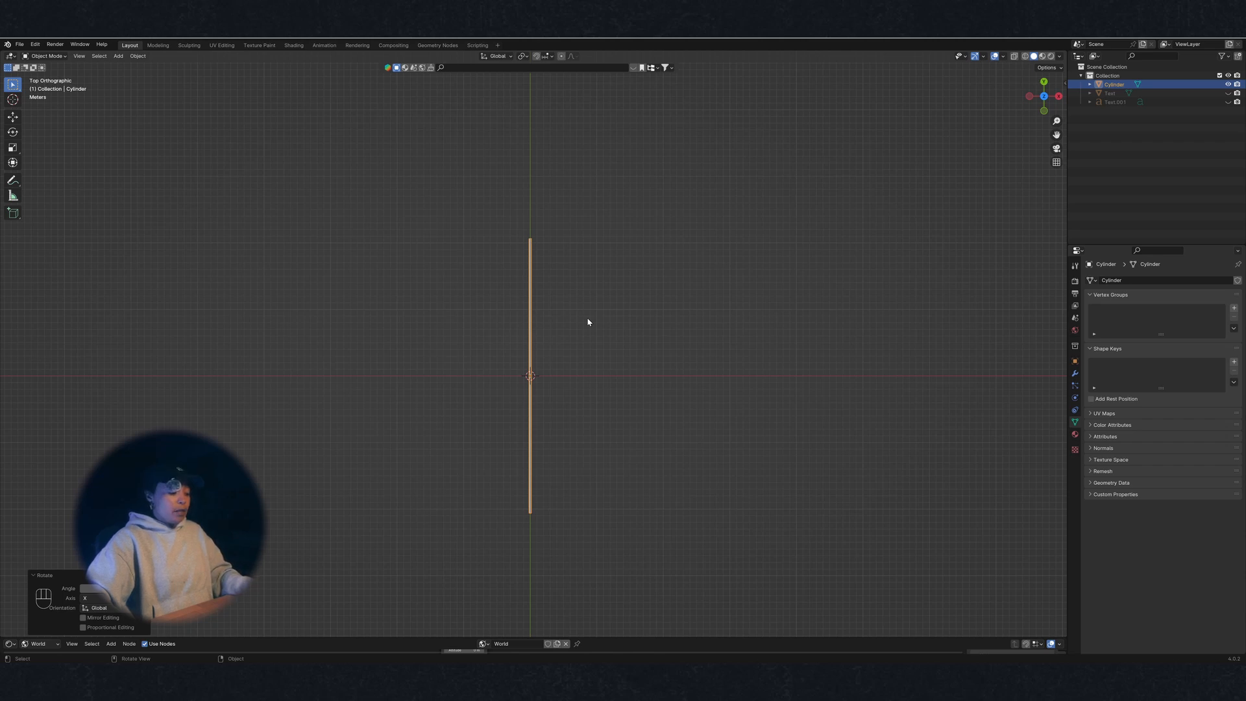
pyautogui.hotkey('shift', 'd')
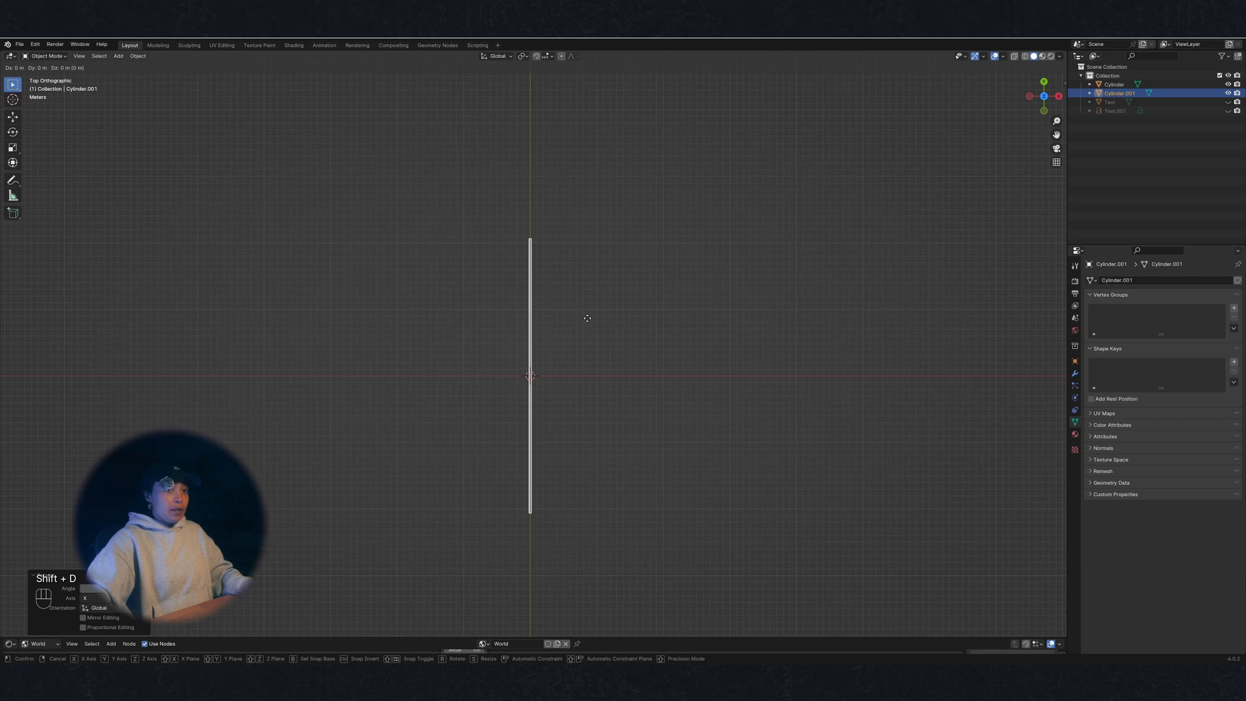
pyautogui.rightClick(587, 318)
pyautogui.click(1227, 93)
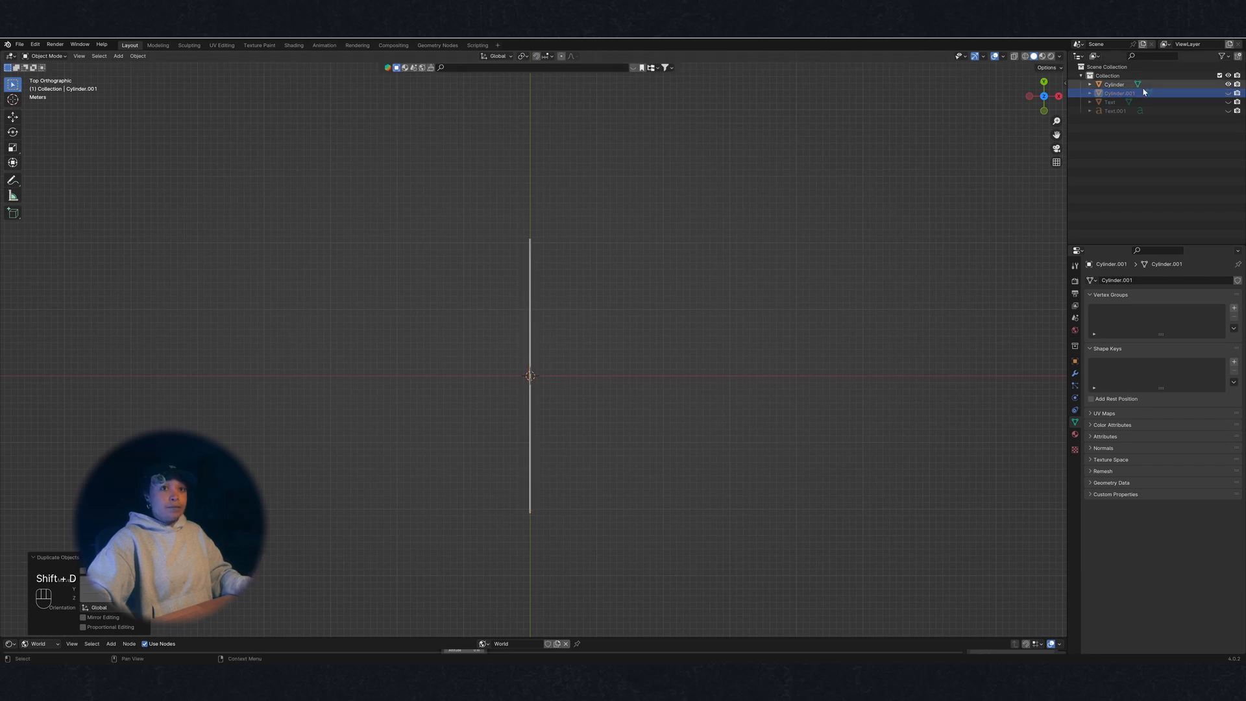
# Add an Array modifier to the original rod with a relative offset X factor of 7.6
pyautogui.click(1118, 86)
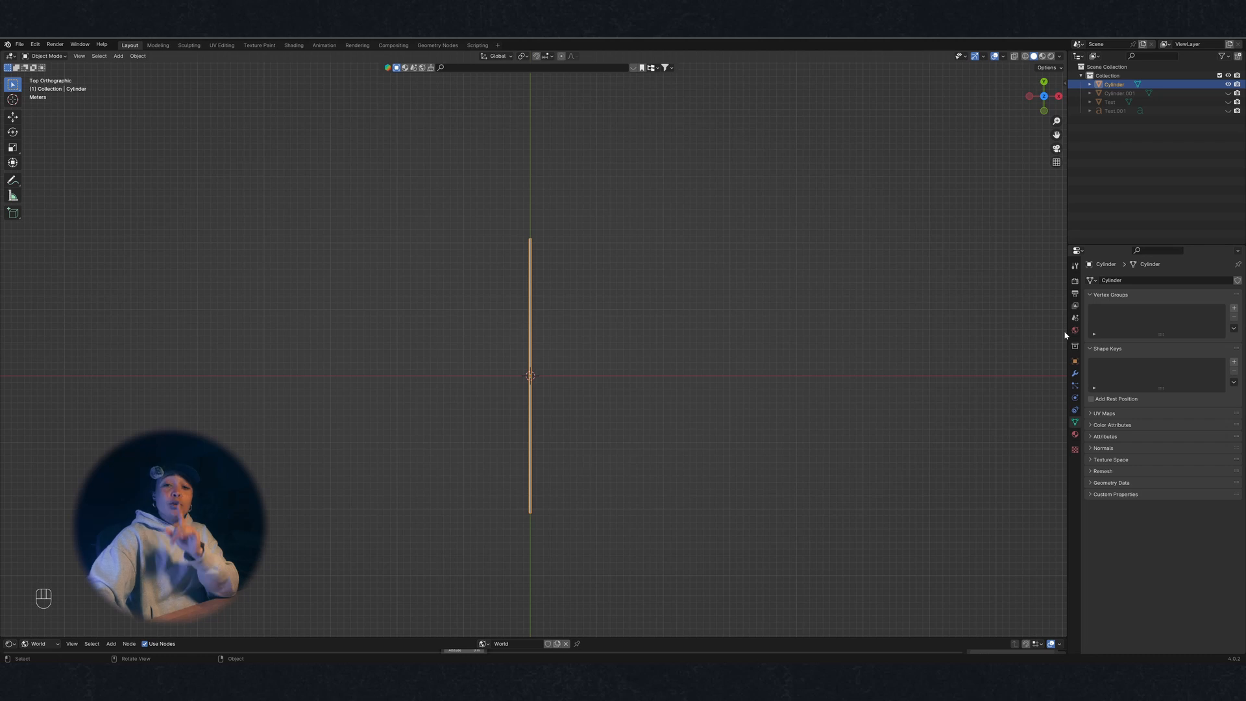
pyautogui.click(1075, 375)
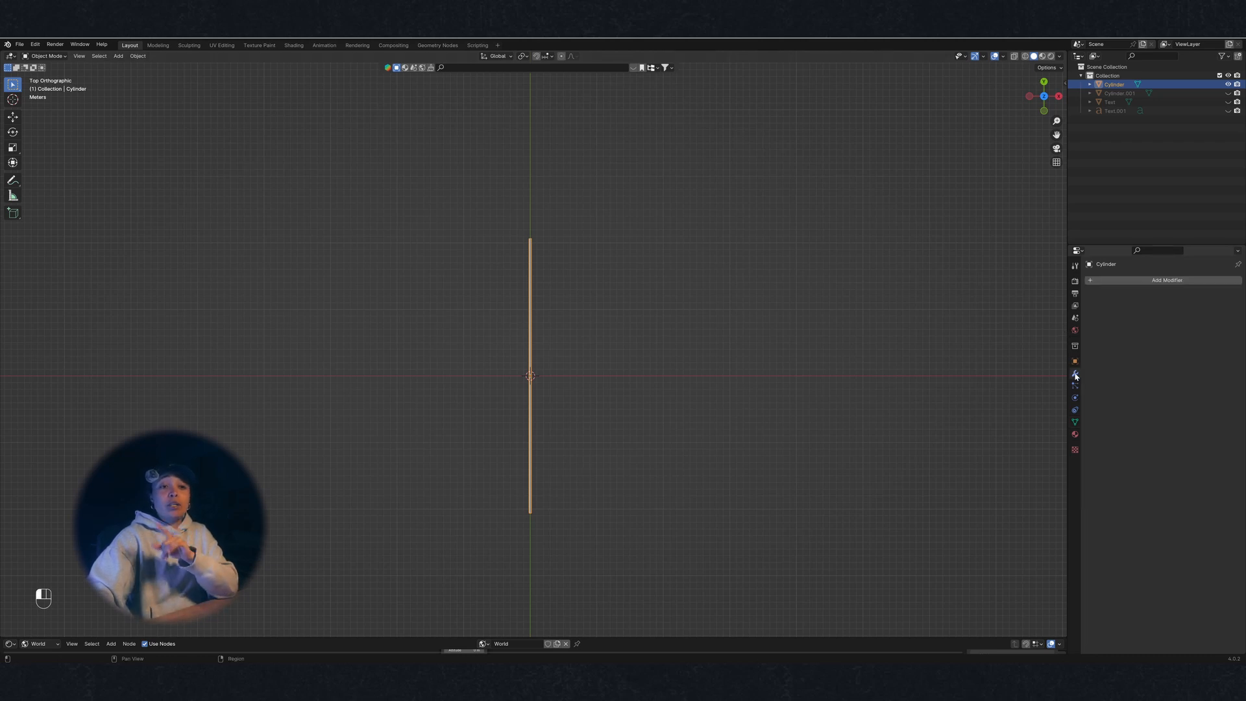
pyautogui.click(1157, 281)
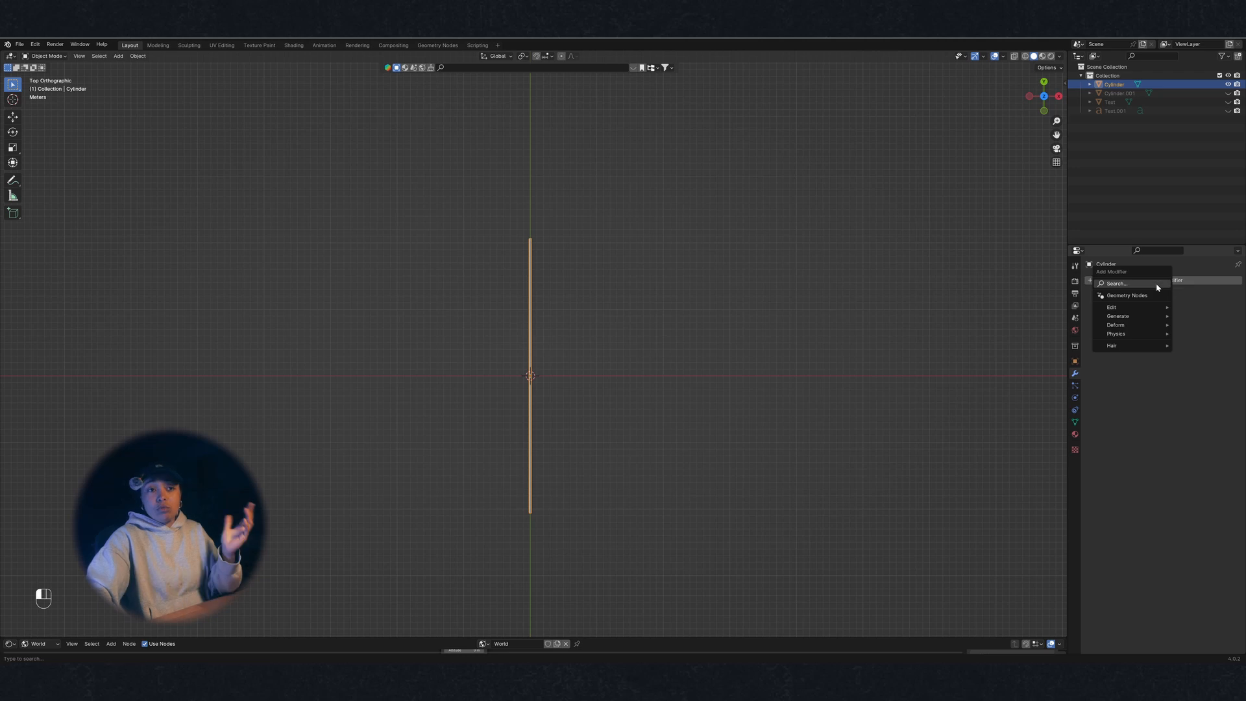
pyautogui.click(1158, 284)
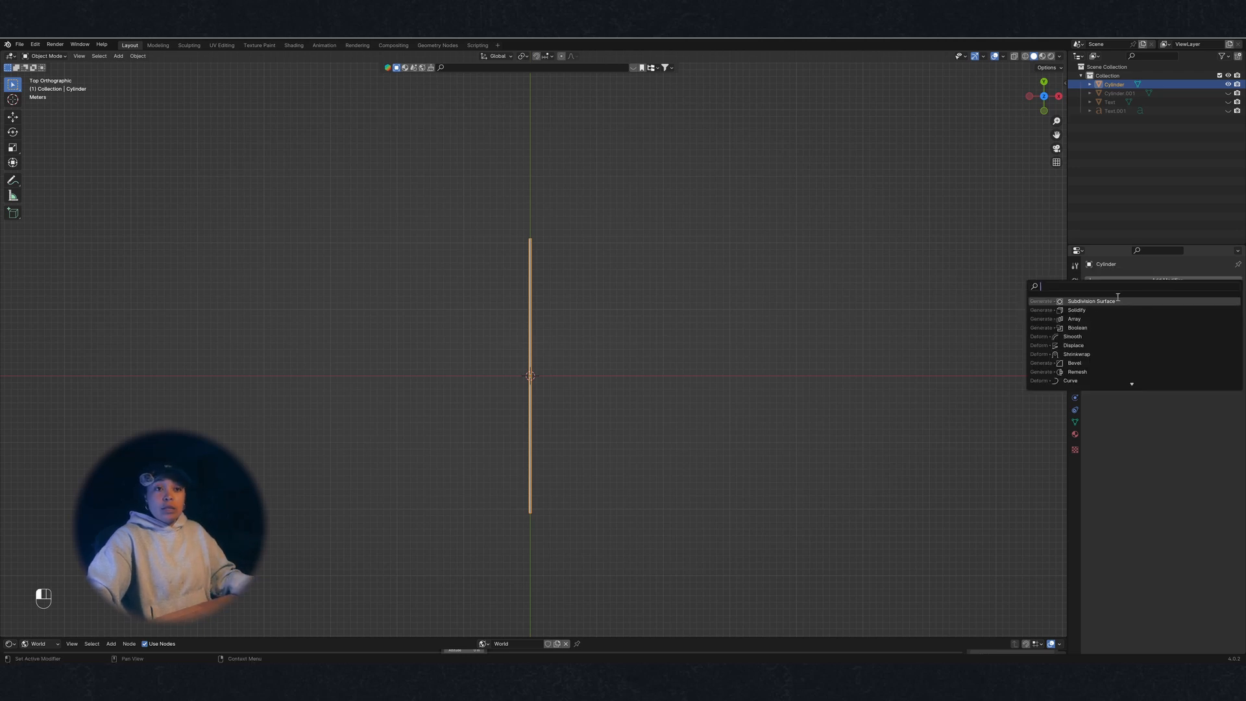
pyautogui.click(1090, 319)
pyautogui.moveTo(1187, 345); pyautogui.dragTo(1227, 345)
# Raise the rod's array count to 28 with the fixed count fit type
pyautogui.click(1226, 319)
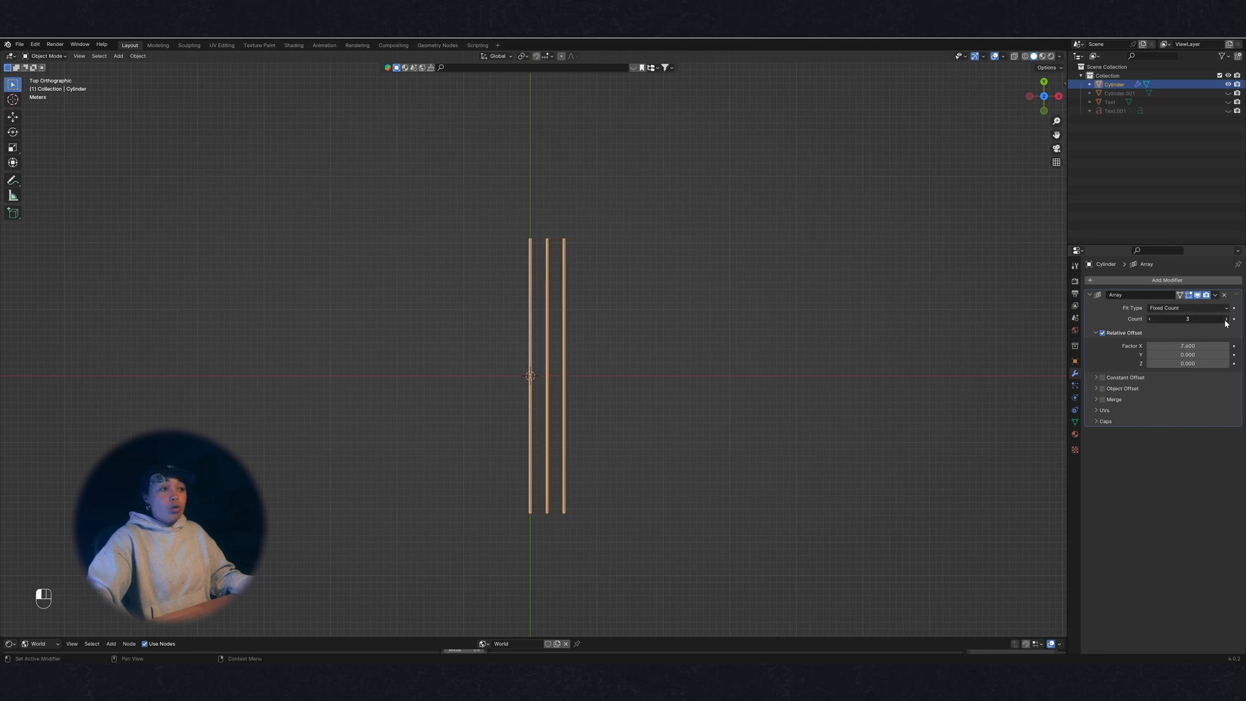
pyautogui.click(1226, 318)
pyautogui.click(1226, 319)
pyautogui.click(1226, 319)
pyautogui.click(1226, 318)
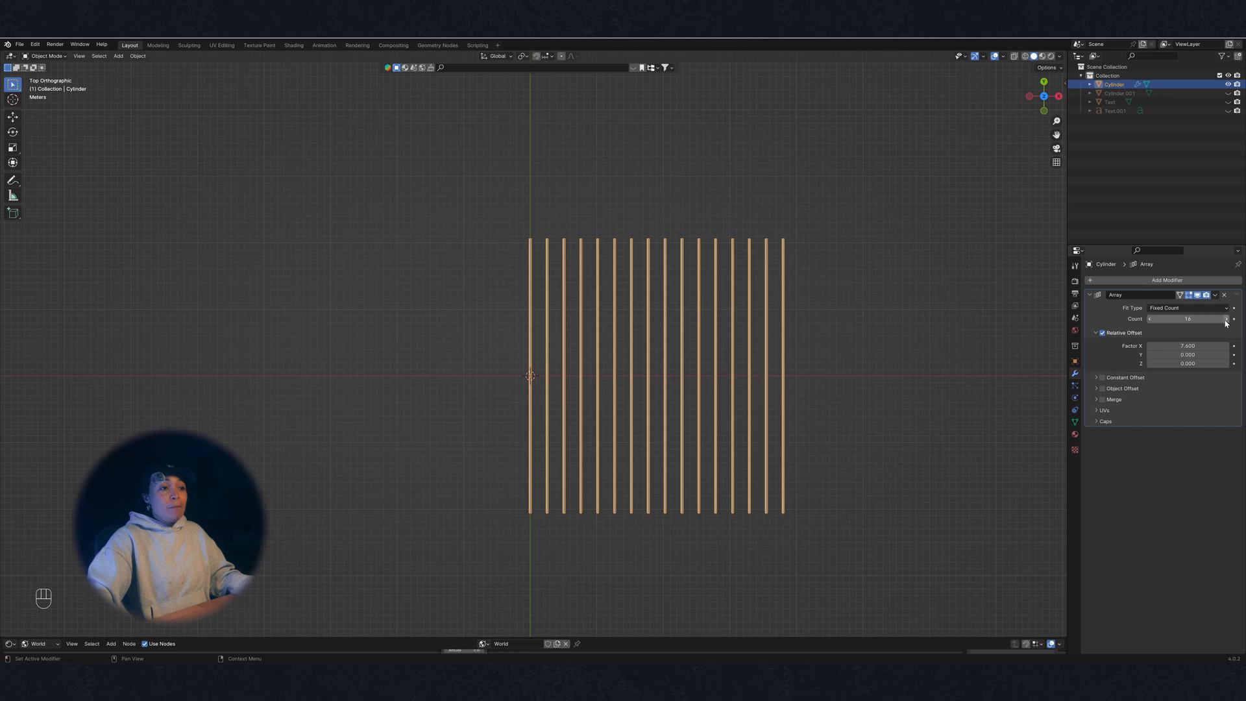
pyautogui.click(1226, 319)
pyautogui.click(1226, 319)
pyautogui.click(1226, 319)
pyautogui.click(1226, 319)
pyautogui.click(1225, 319)
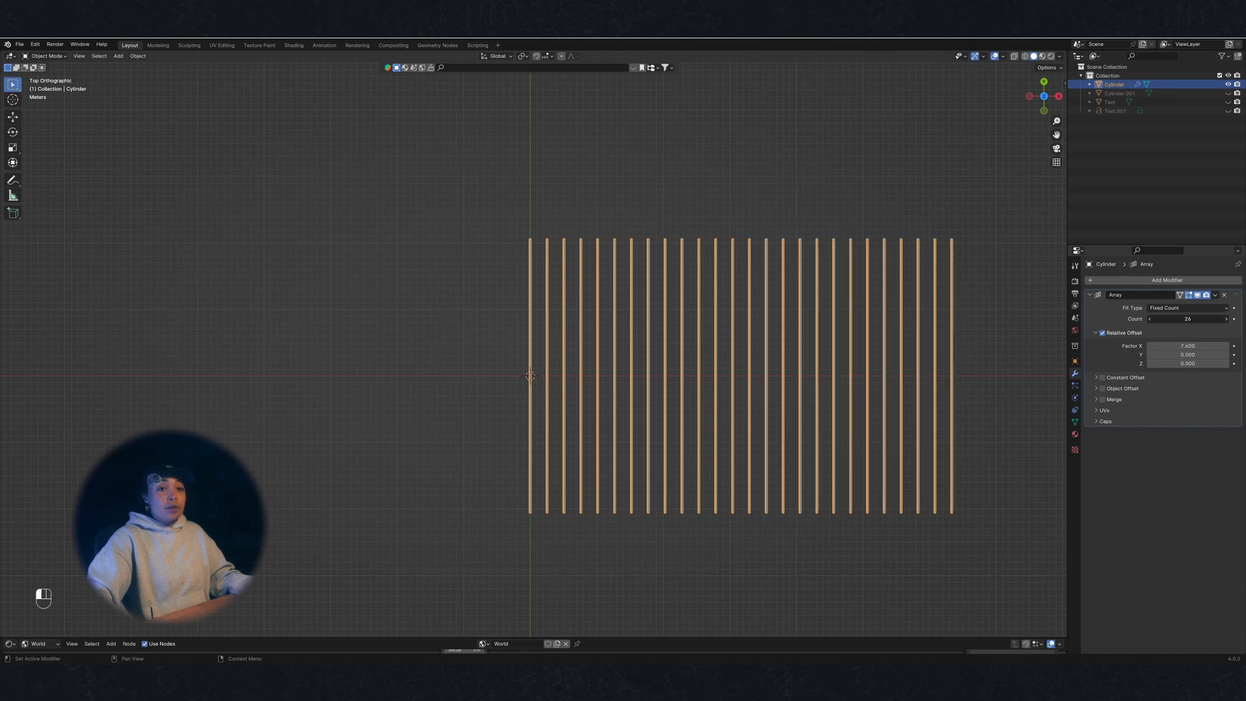
pyautogui.click(1226, 318)
pyautogui.click(1226, 319)
pyautogui.keyDown('shift'); pyautogui.moveTo(829, 329); pyautogui.dragTo(790, 329, button='middle'); pyautogui.keyUp('shift')
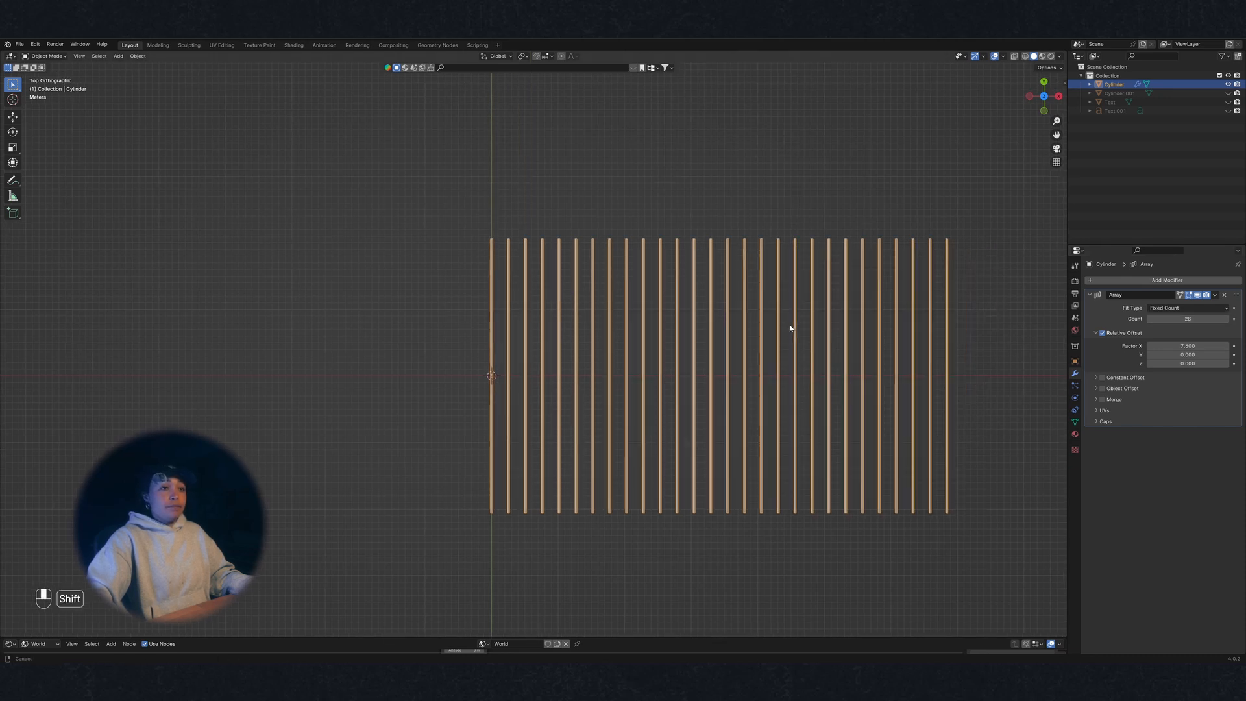
# Unhide the duplicate rod and rotate it 90 degrees about the Z axis so it crosses the arrayed rods
pyautogui.click(1229, 93)
pyautogui.click(1168, 94)
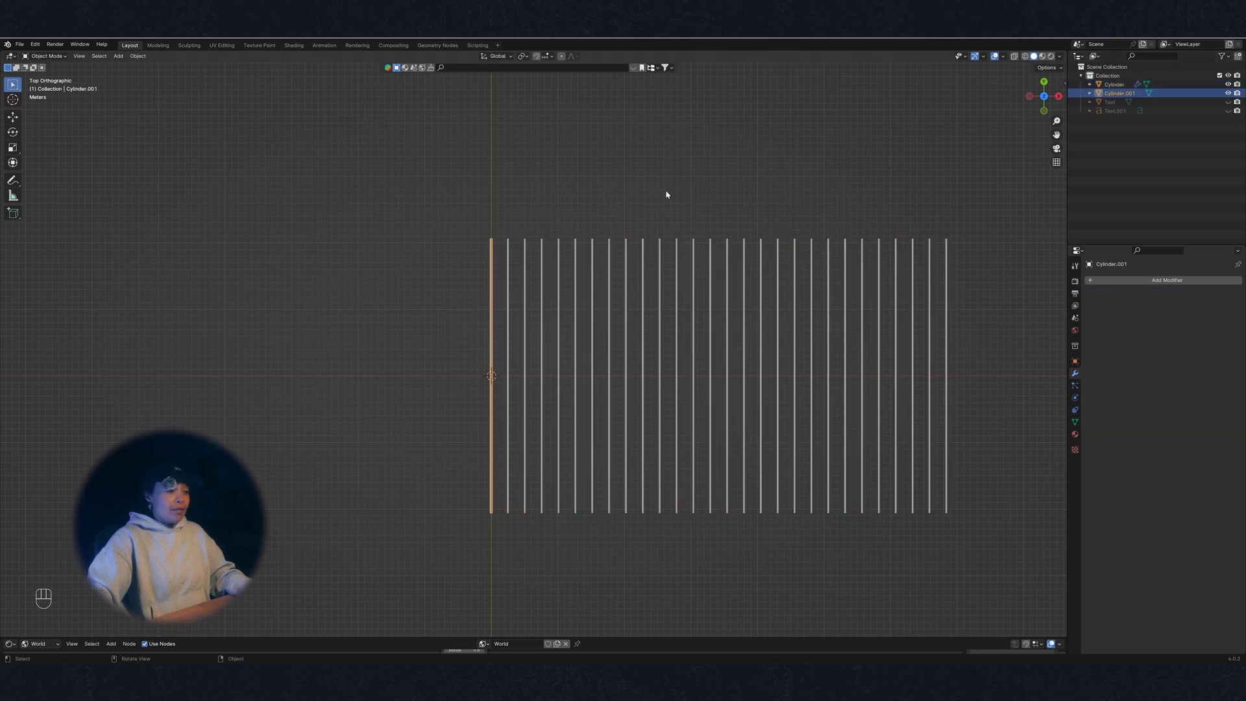
pyautogui.press('r')
pyautogui.press('z')
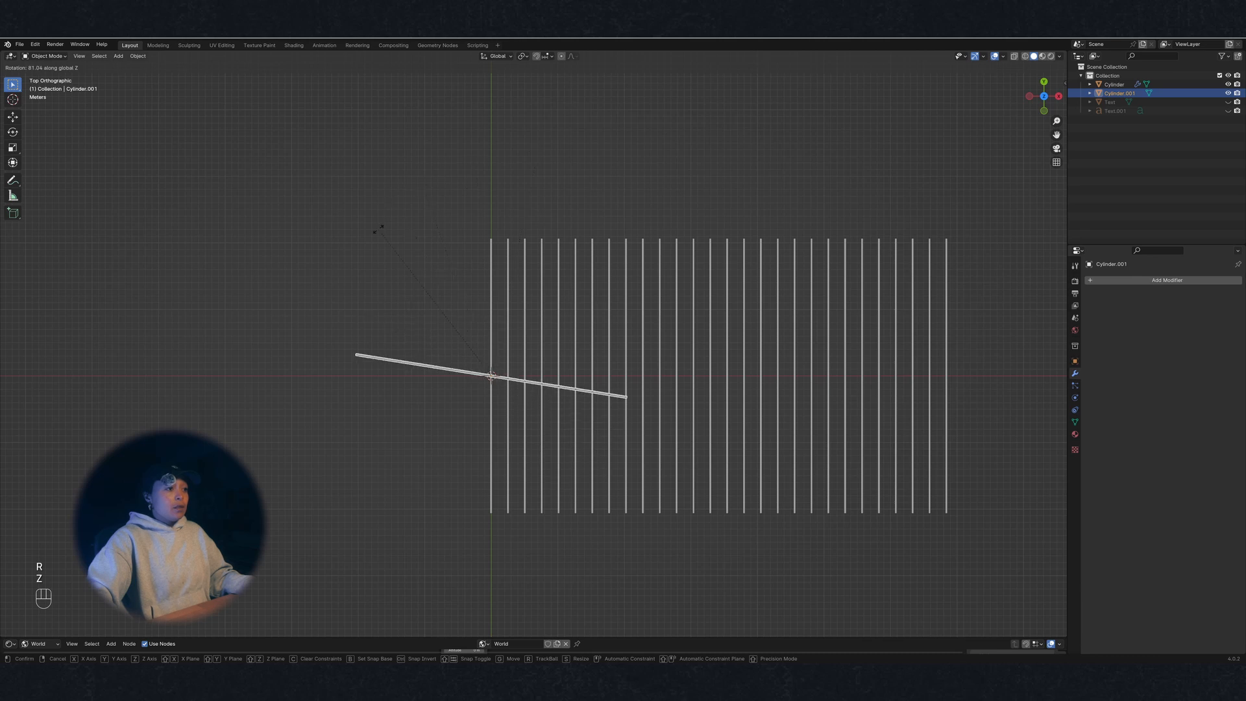
pyautogui.keyDown('ctrl'); pyautogui.click(364, 256); pyautogui.keyUp('ctrl')
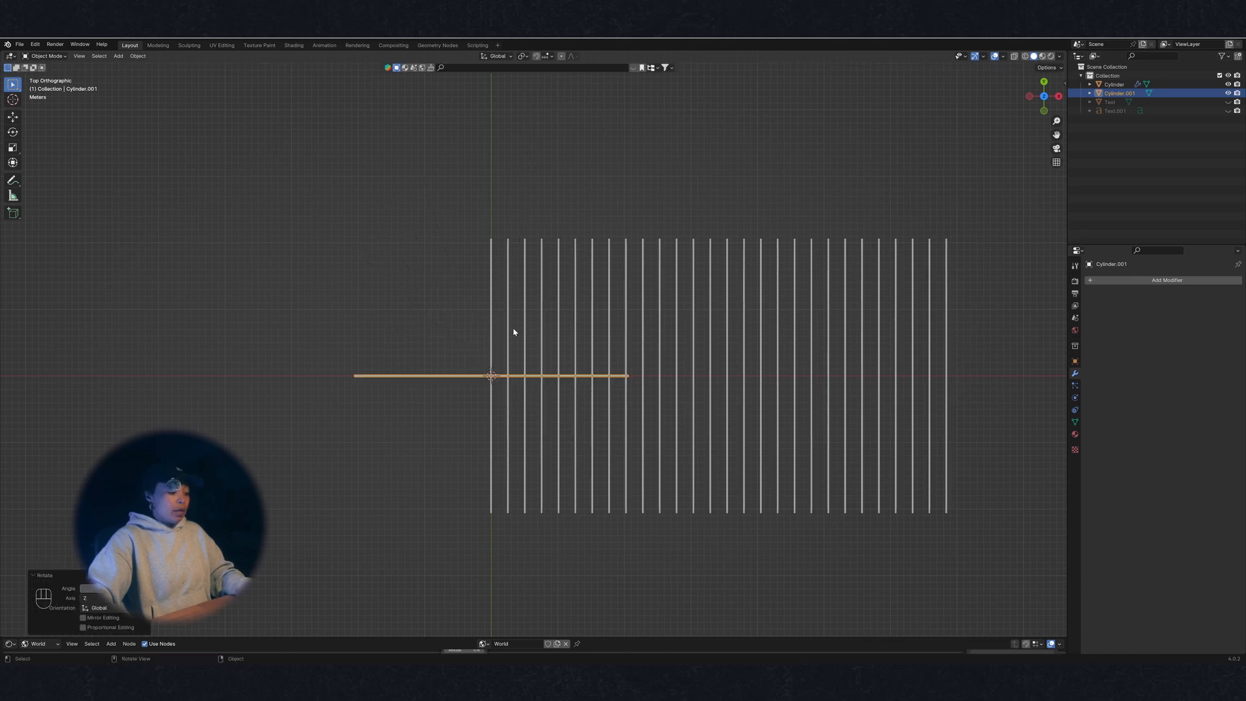
pyautogui.press('g')
pyautogui.press('z')
pyautogui.press('Escape')
# Move the crossing rod about 18 m along Y and about 35 m along X, near the upper ends of the arrayed rods
pyautogui.press('g')
pyautogui.press('y')
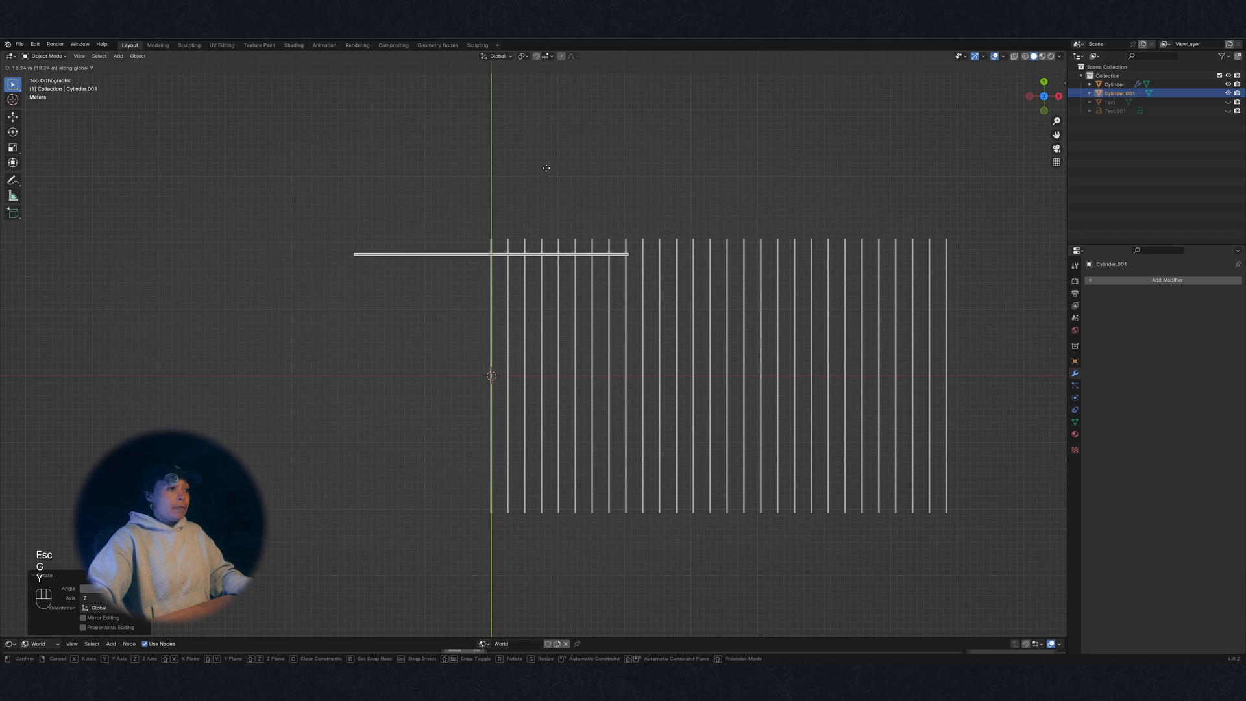
pyautogui.click(546, 172)
pyautogui.press('g')
pyautogui.press('x')
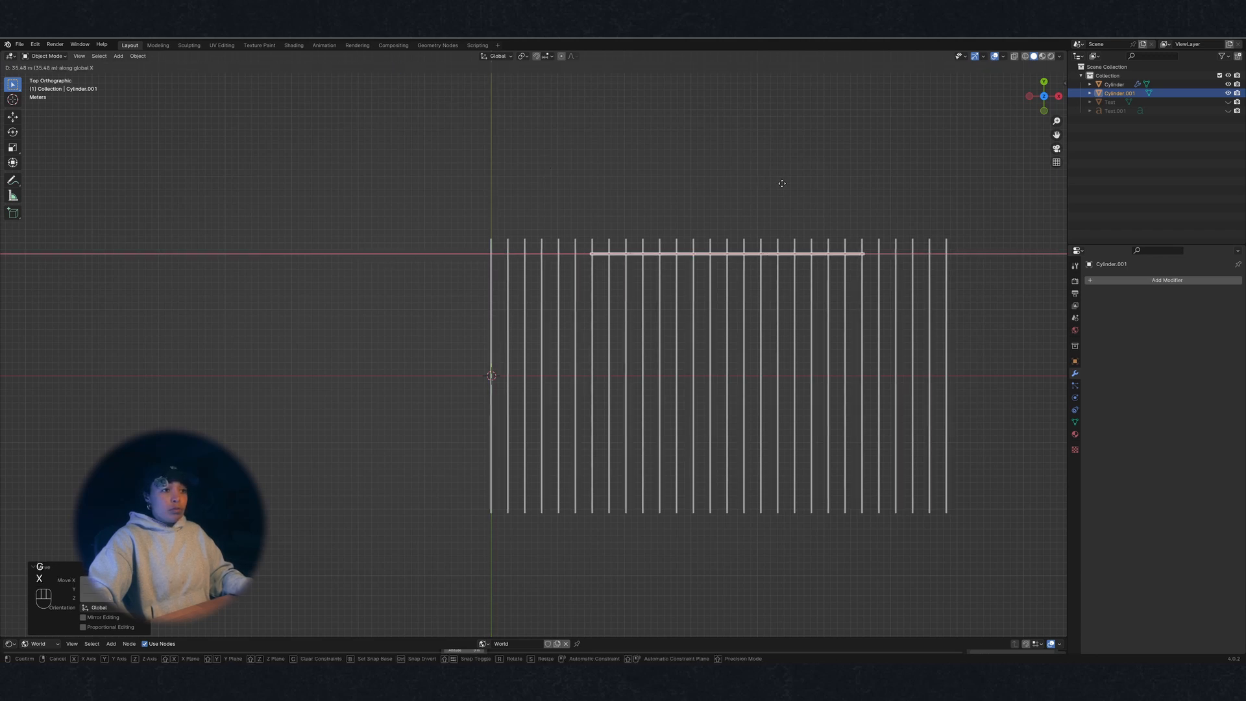
pyautogui.click(782, 184)
# Stretch the crossing rod along X past both outermost arrayed rods, and nudge it slightly in the negative X direction
pyautogui.press('s')
pyautogui.press('x')
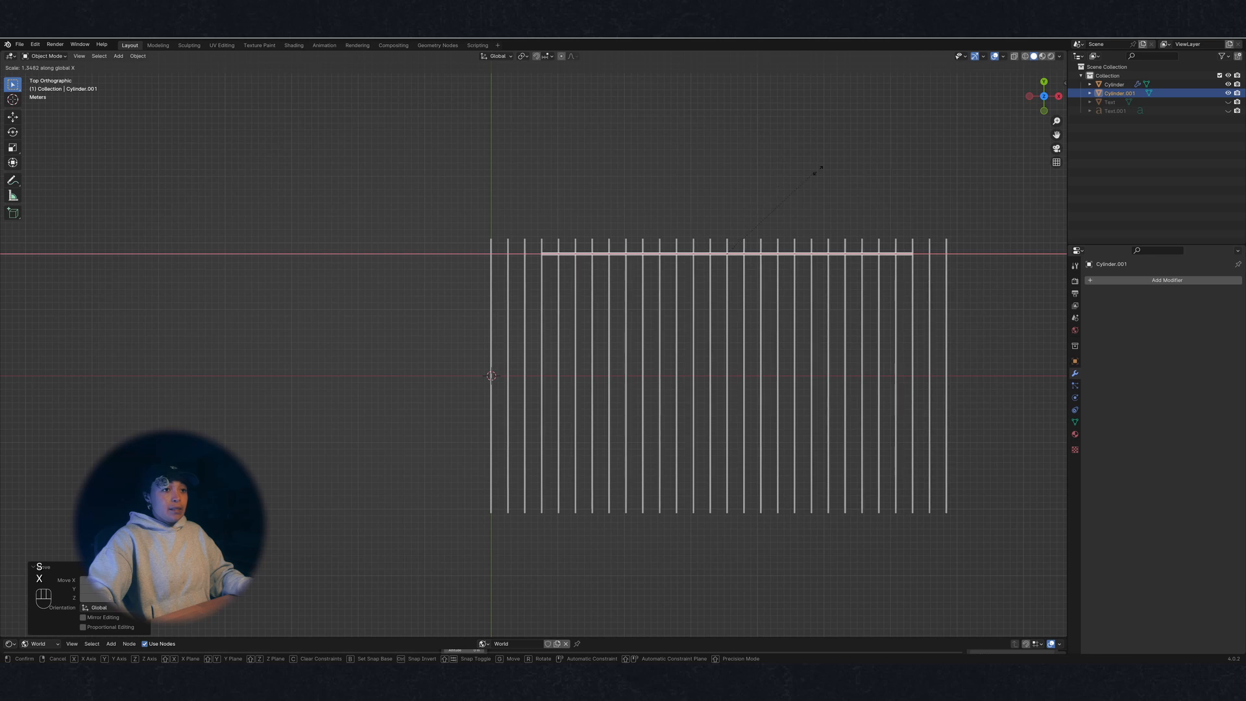
pyautogui.click(854, 151)
pyautogui.press('g')
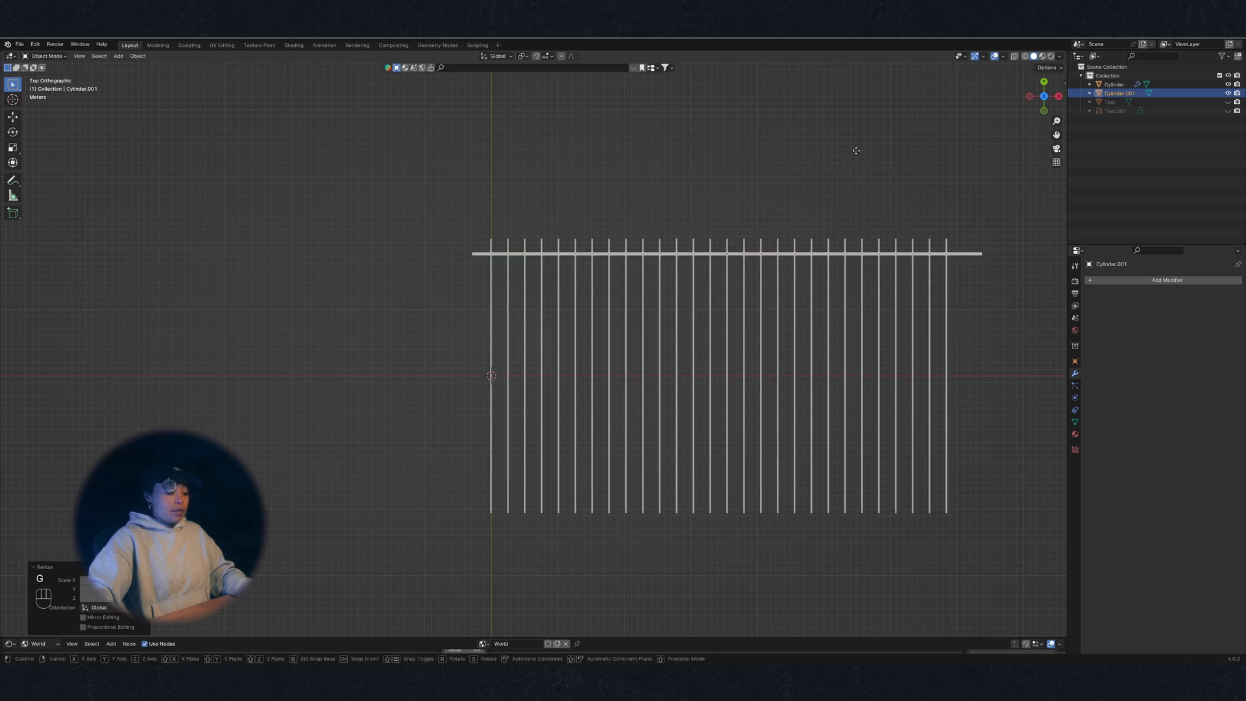
pyautogui.press('x')
pyautogui.click(846, 153)
pyautogui.click(844, 158)
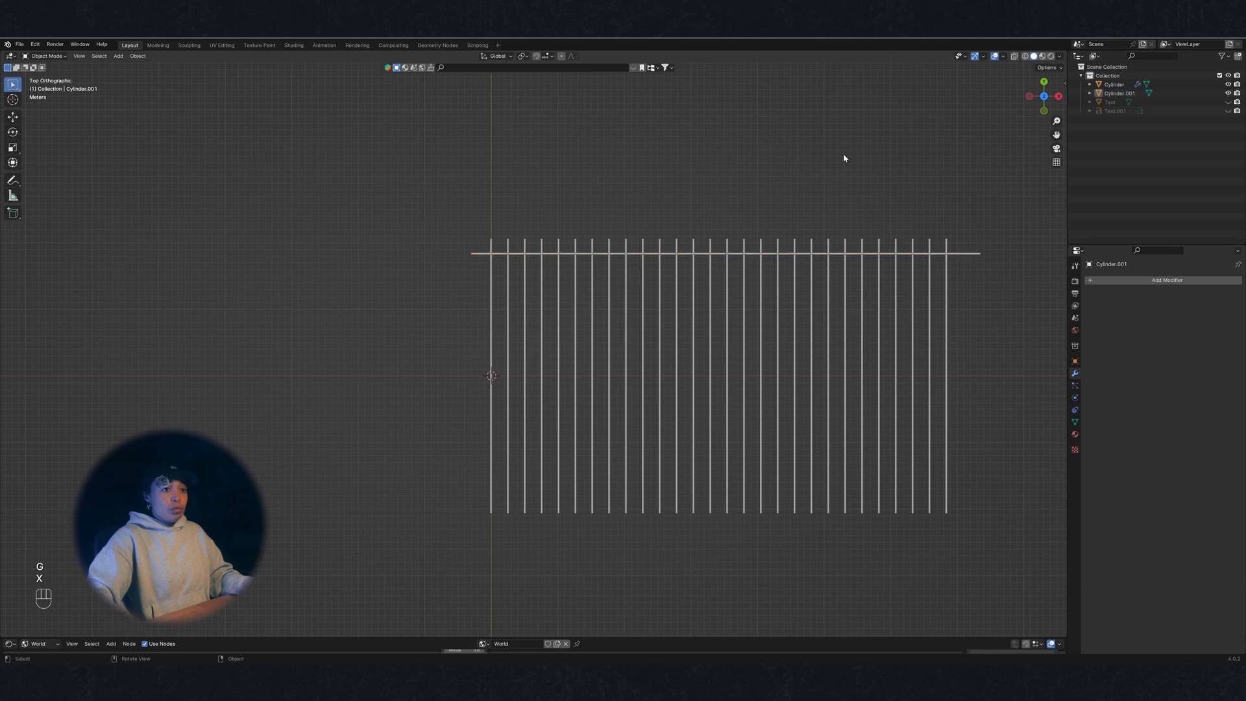
# Center the crossing rod over the array along X, and shorten it along X to end at the outermost rods
pyautogui.click(951, 252)
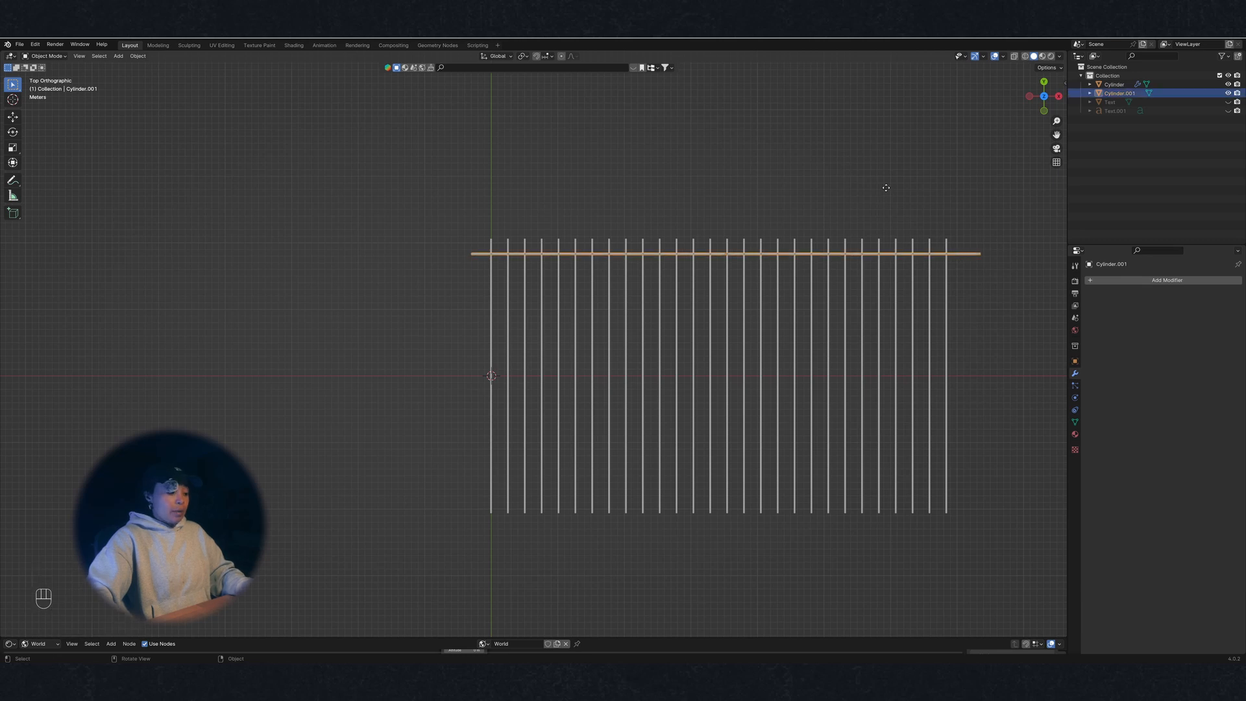
pyautogui.press('g')
pyautogui.press('x')
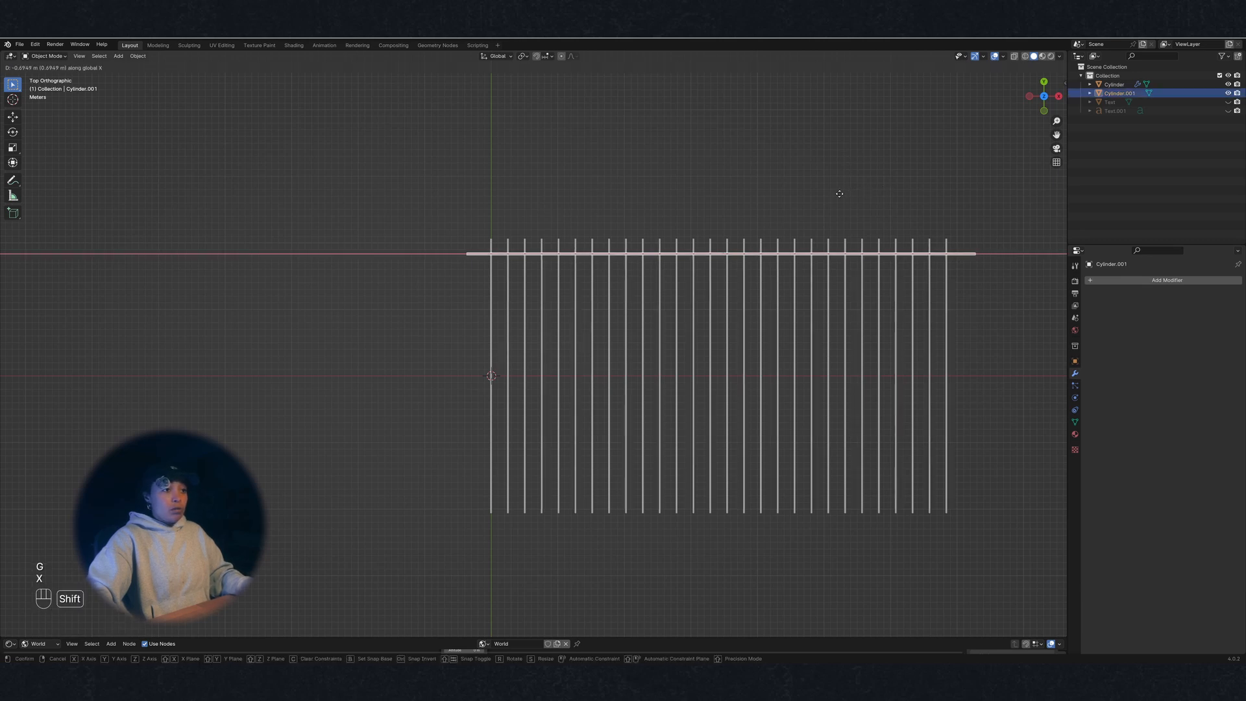
pyautogui.click(820, 200)
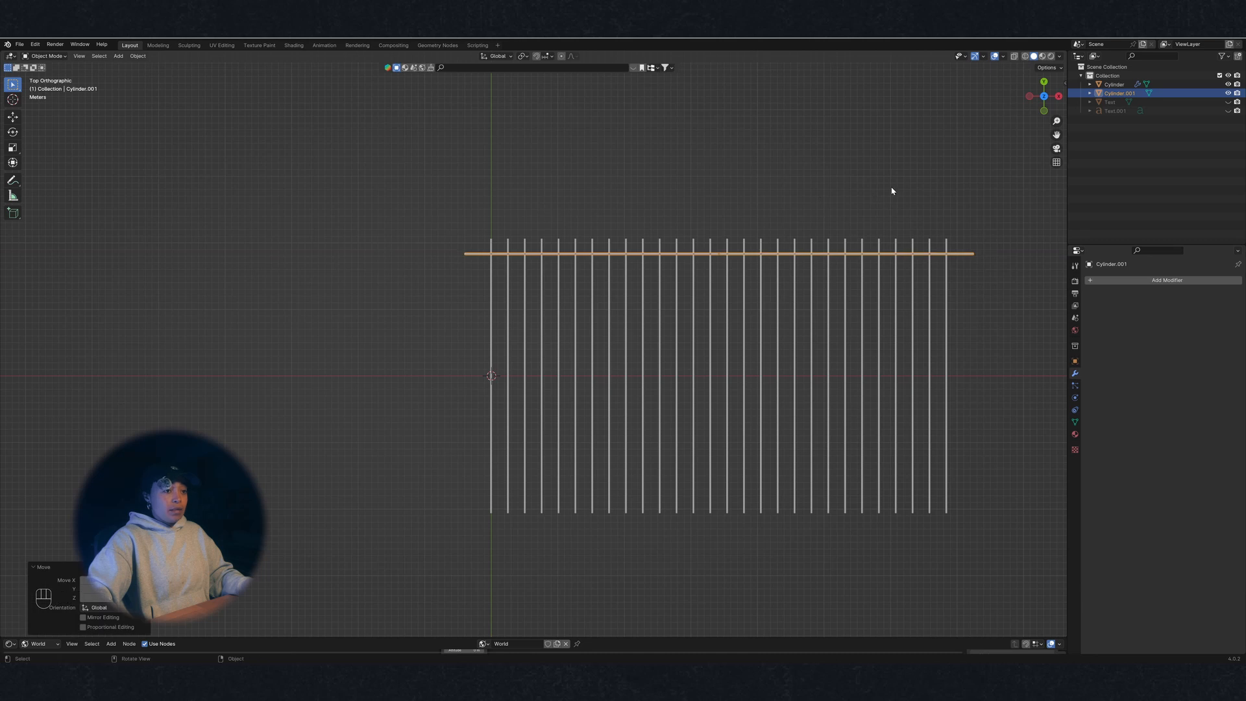
pyautogui.press('s')
pyautogui.press('x')
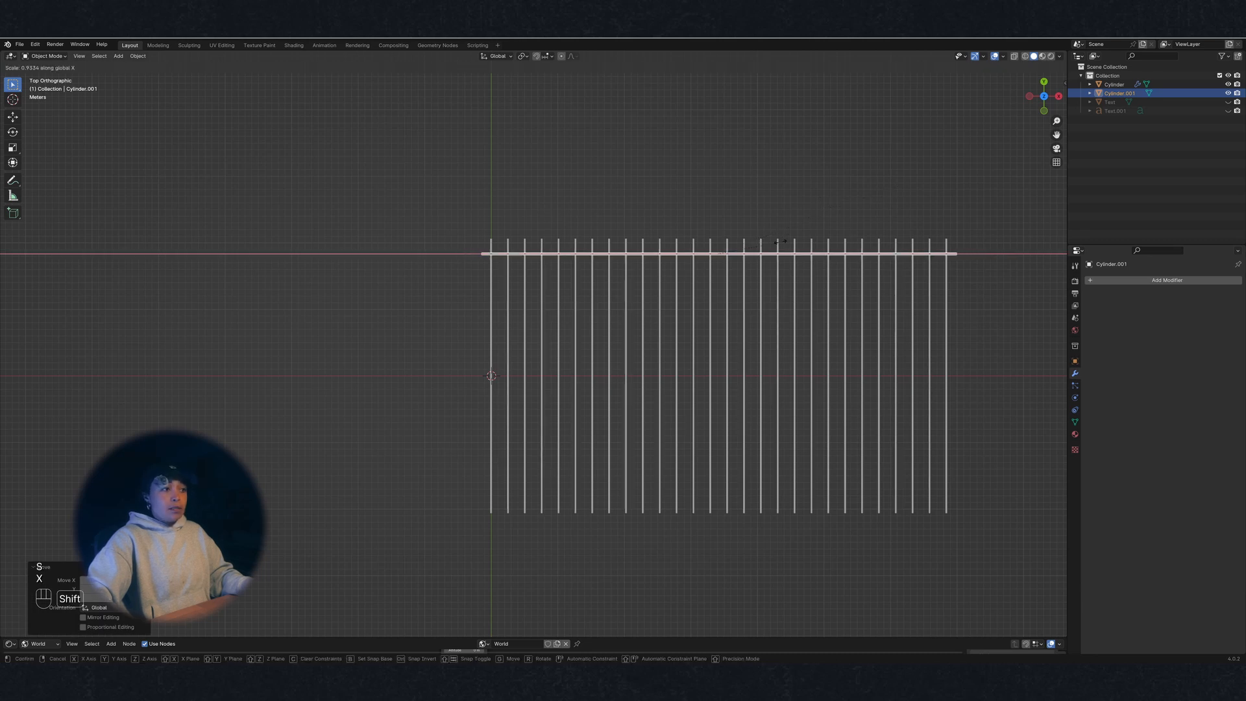
pyautogui.click(715, 254)
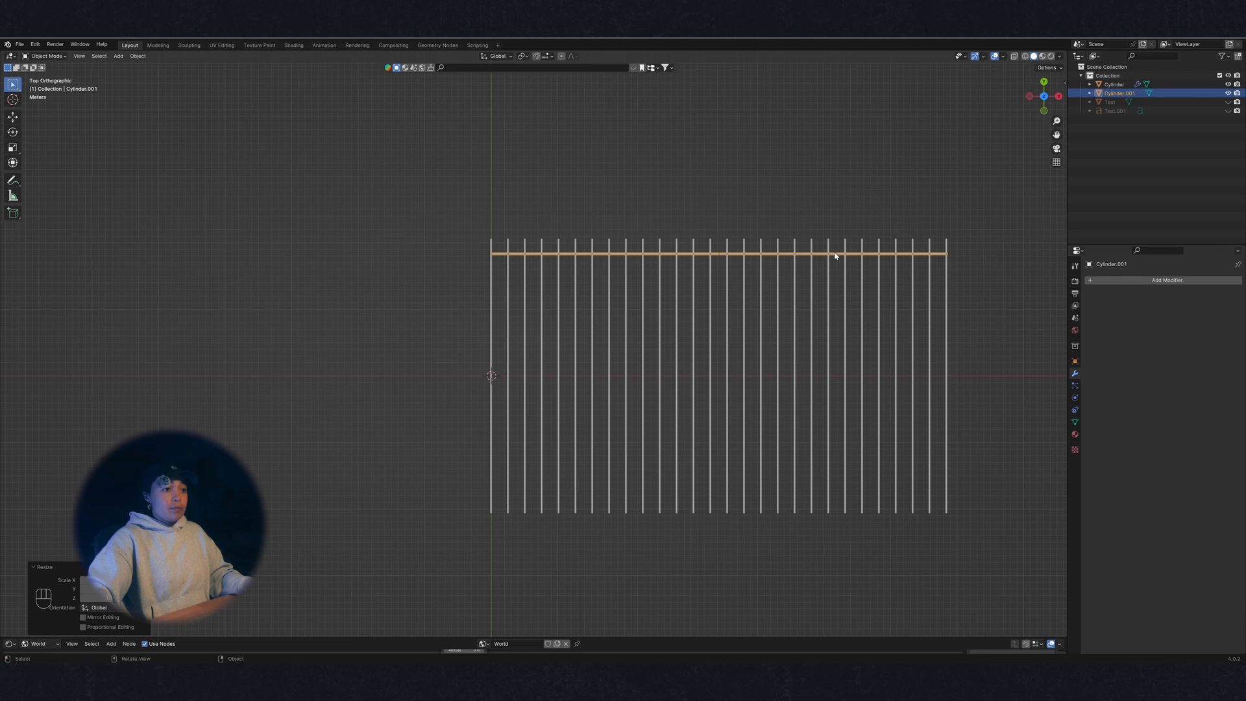
# Add an Array modifier to the crossing rod and set its relative offset X factor to -6.300
pyautogui.click(1180, 280)
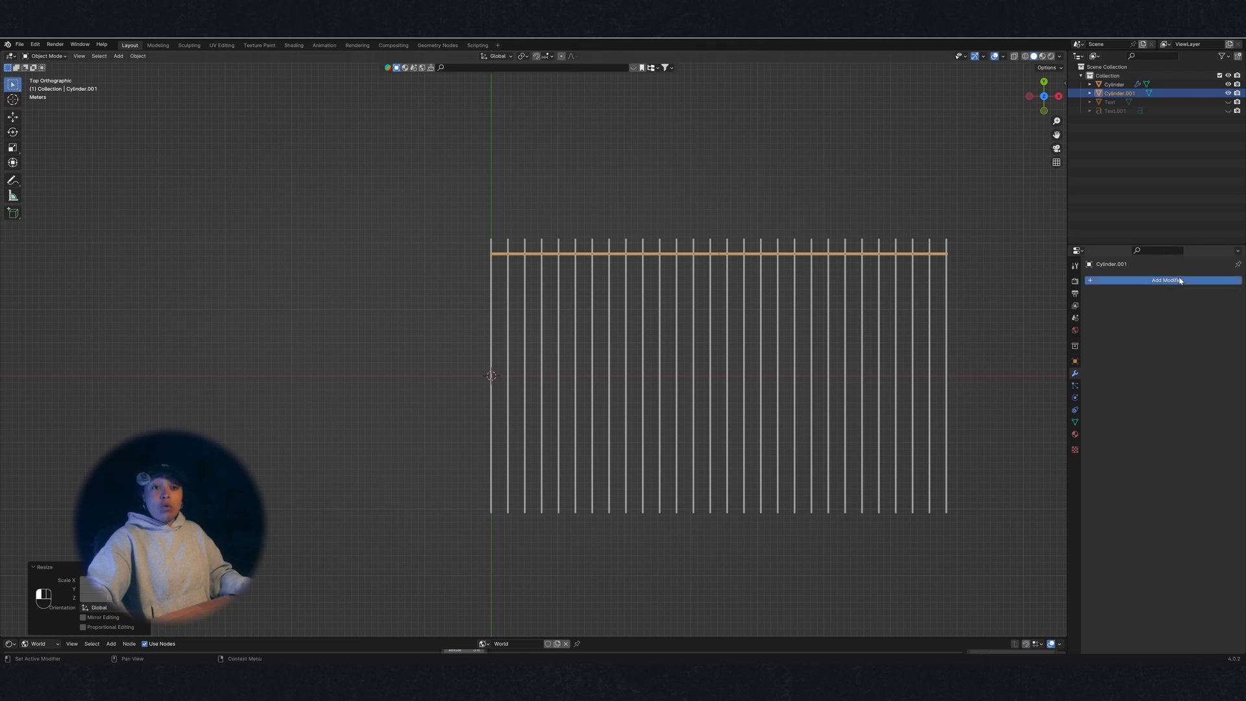
pyautogui.click(1180, 280)
pyautogui.click(1099, 298)
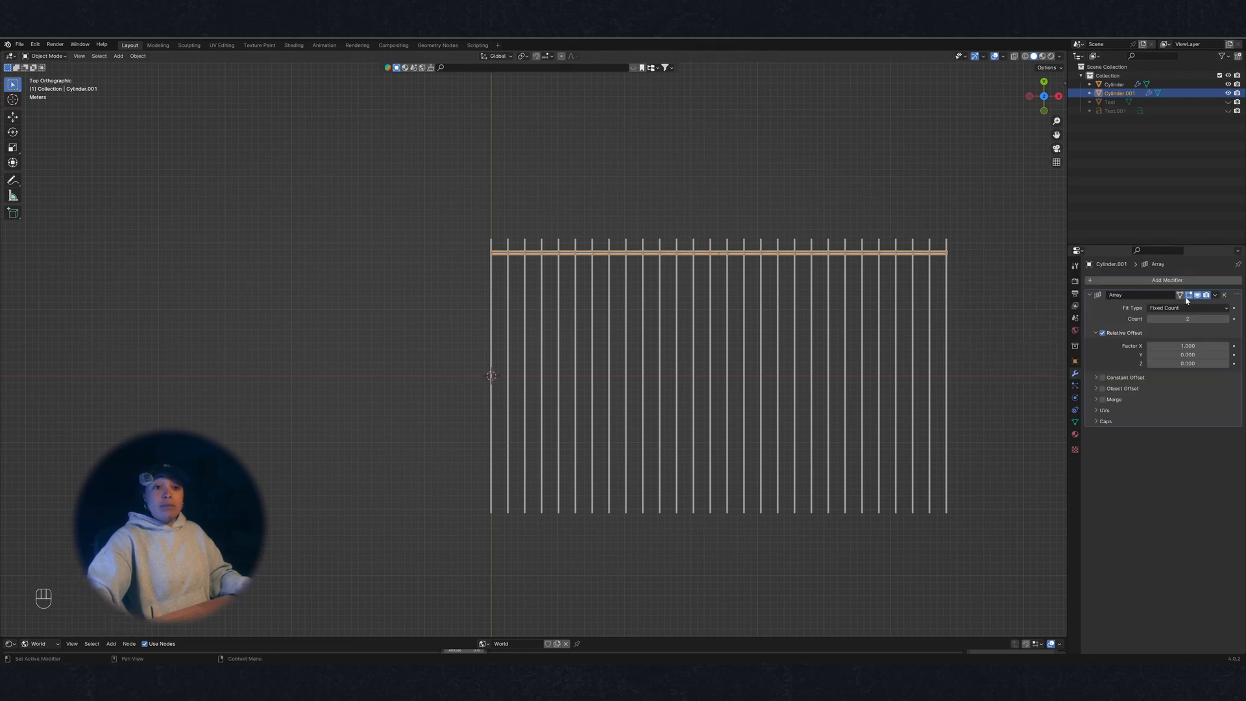
pyautogui.moveTo(1188, 346); pyautogui.dragTo(1141, 346)
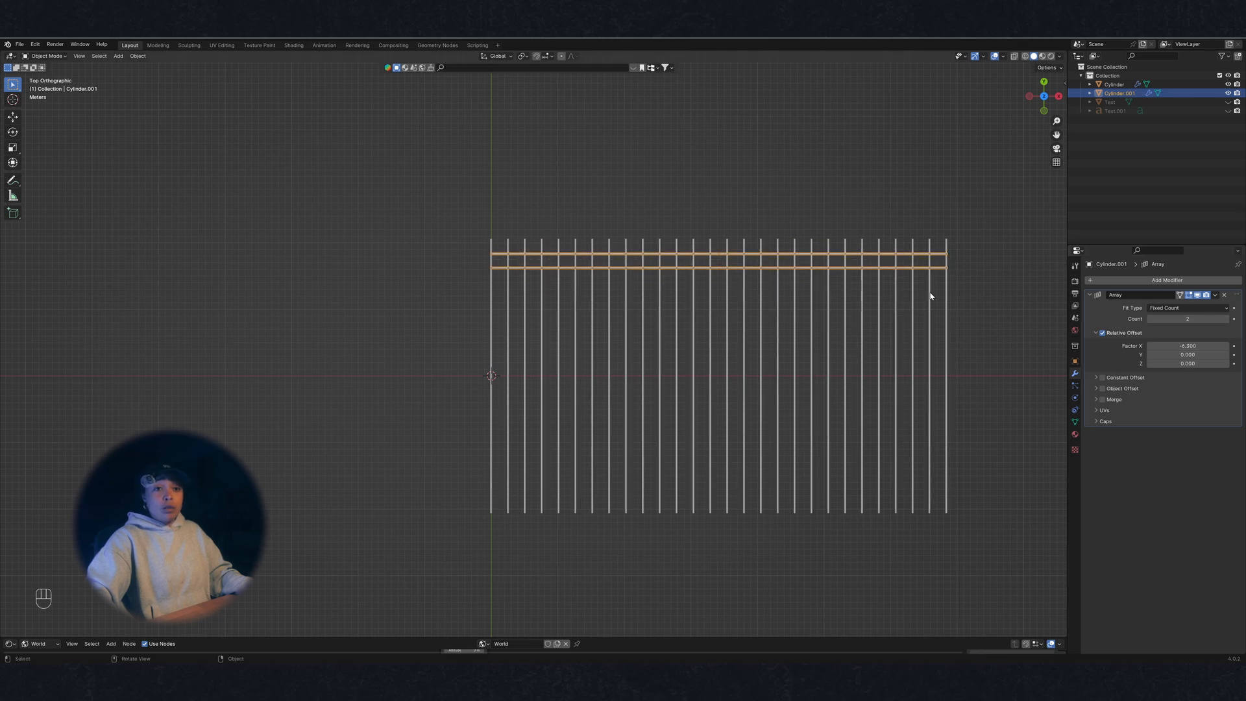
# Move the arrayed crossing rods about 2.15 m along Y to align the first one with the vertical rods' upper ends
pyautogui.press('g')
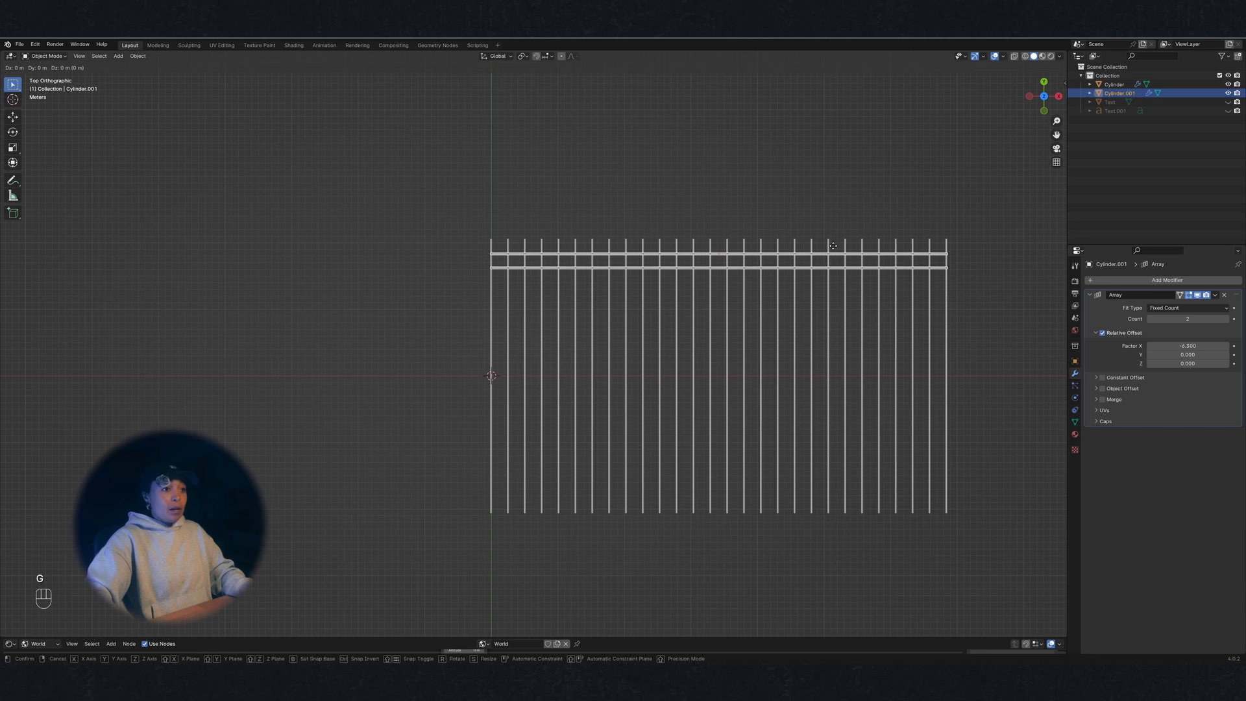
pyautogui.press('y')
pyautogui.press('shift')
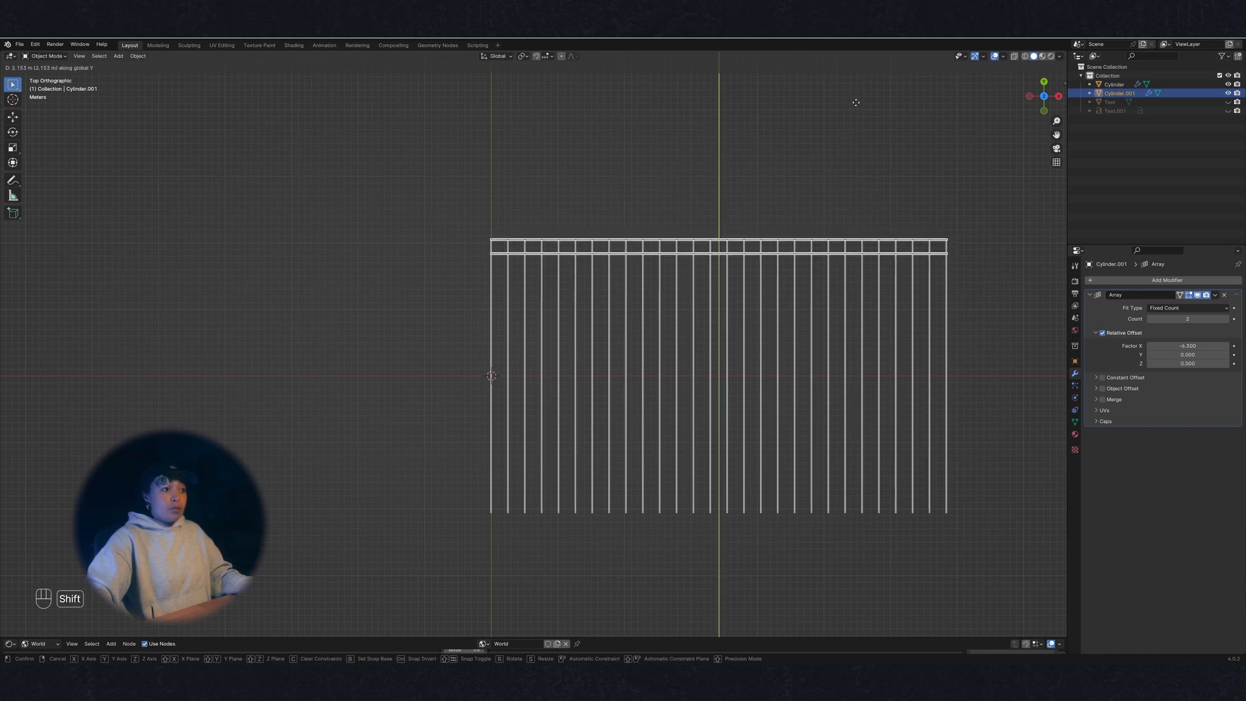
pyautogui.click(856, 102)
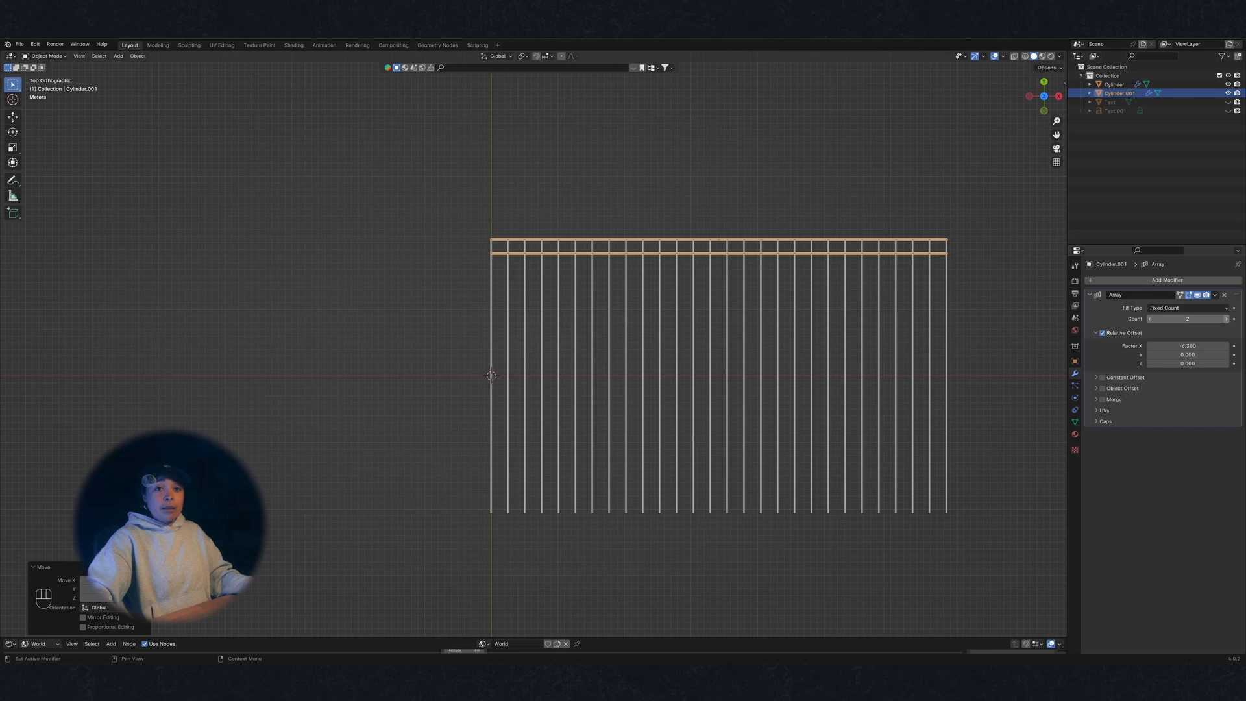
# Raise the crossing rod's array count to 21 so the rods span the full length of the vertical rods
pyautogui.click(1228, 320)
pyautogui.click(1228, 320)
pyautogui.click(1228, 320)
pyautogui.click(1228, 320)
pyautogui.click(1228, 320)
pyautogui.click(1228, 320)
pyautogui.click(1228, 320)
pyautogui.click(1228, 320)
pyautogui.click(1227, 319)
pyautogui.click(1228, 319)
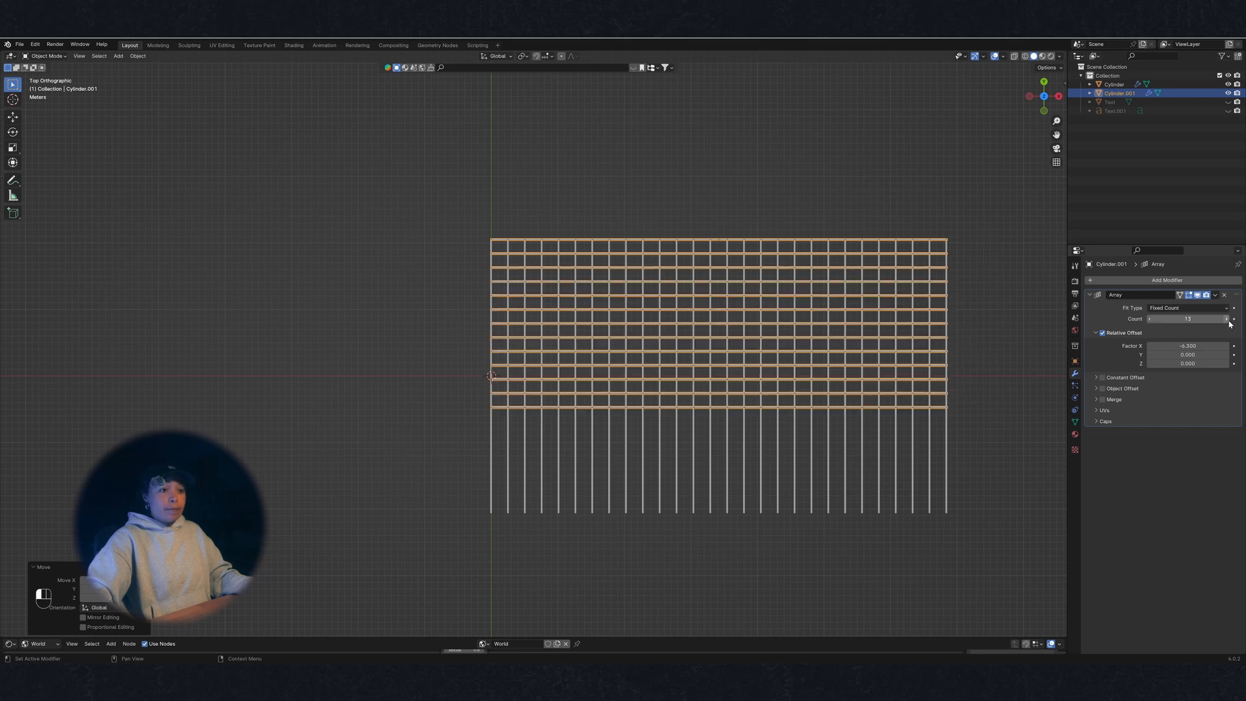
pyautogui.click(1228, 319)
pyautogui.click(1228, 319)
pyautogui.click(1228, 320)
pyautogui.click(1228, 319)
pyautogui.click(1227, 320)
pyautogui.click(1228, 319)
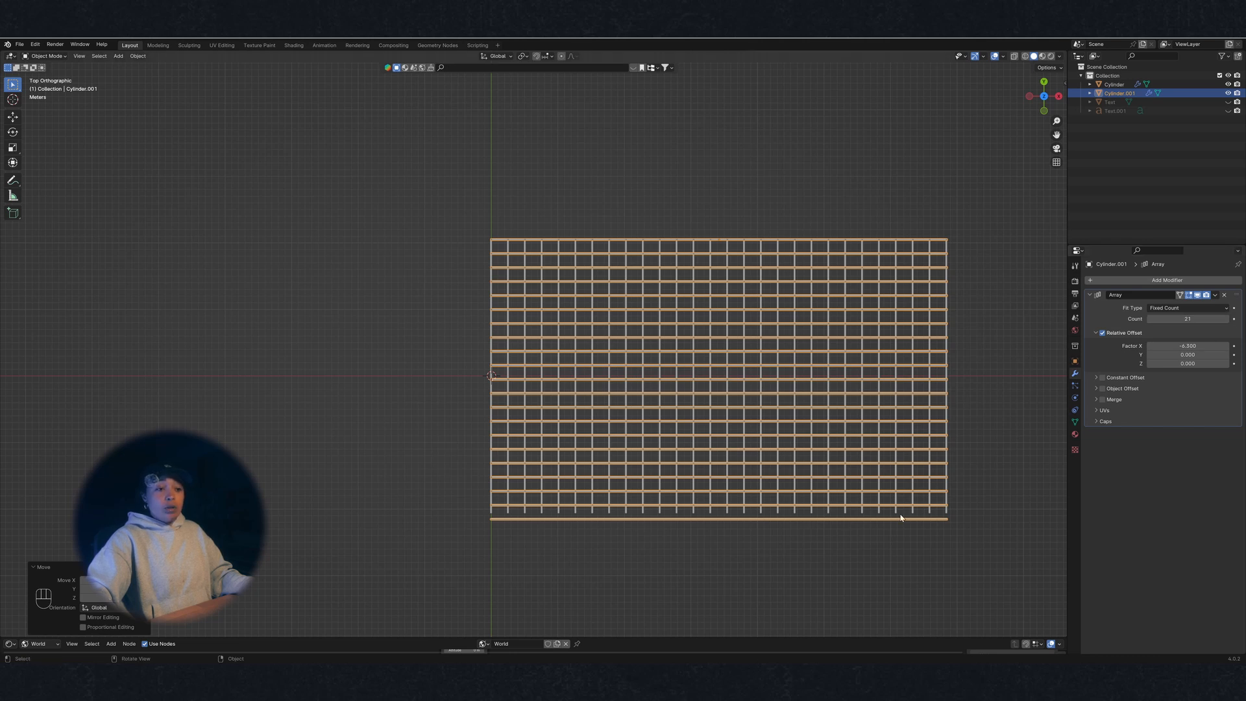
pyautogui.click(1152, 319)
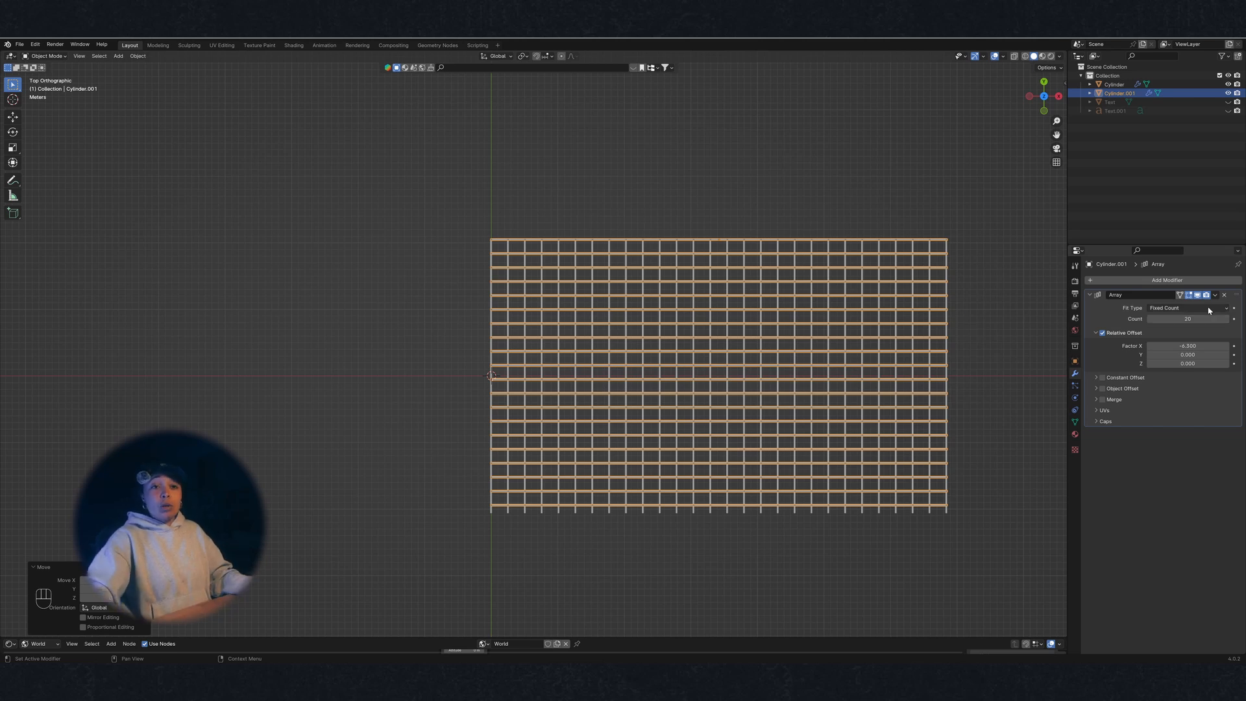
pyautogui.click(1225, 319)
# Set the crossing rod array's relative offset X factor to -7.730 and reduce its count to 17
pyautogui.keyDown('shift'); pyautogui.moveTo(1211, 346); pyautogui.dragTo(1147, 346); pyautogui.keyUp('shift')
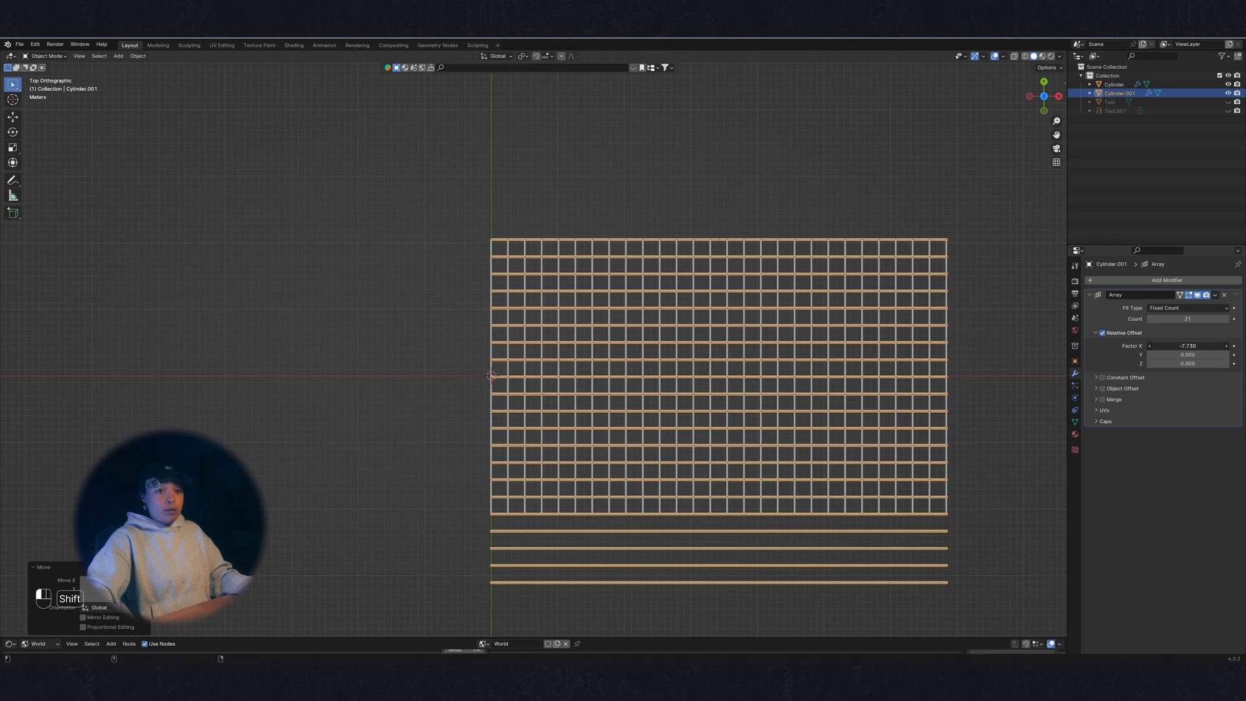
pyautogui.click(1150, 318)
pyautogui.click(1150, 318)
pyautogui.click(1150, 318)
pyautogui.click(1150, 319)
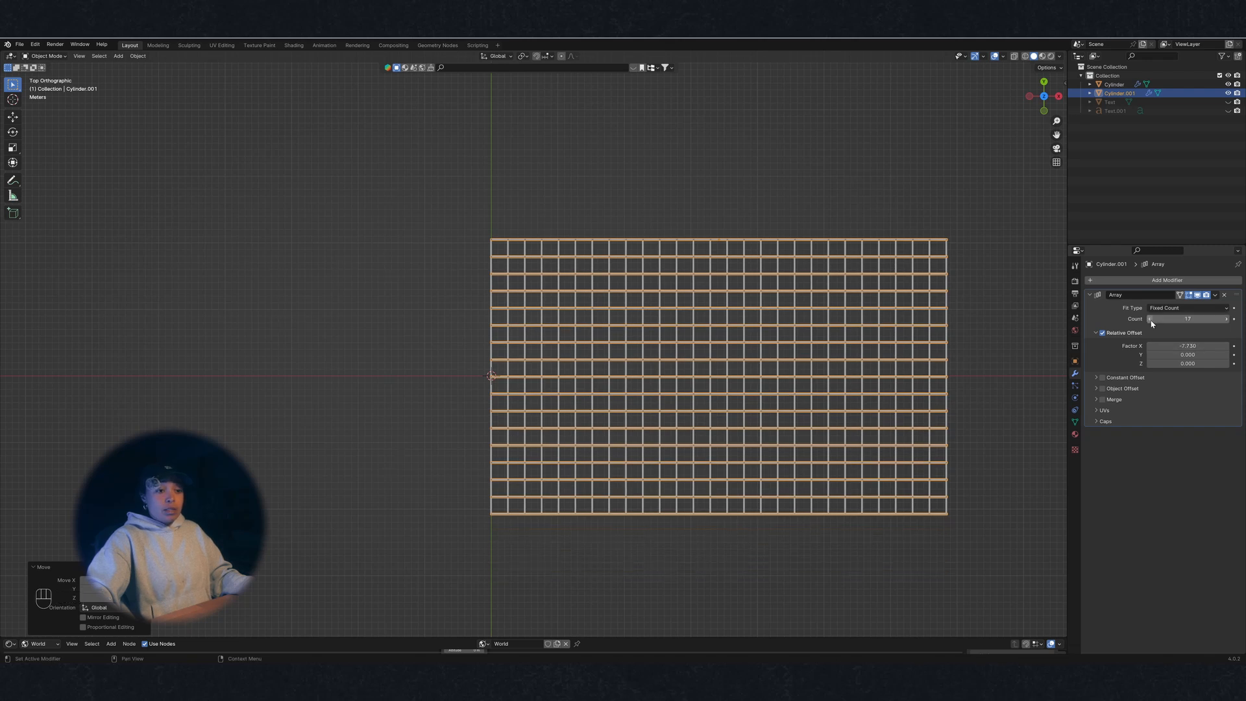
# Enter Edit Mode on the arrayed crossing rod
pyautogui.press('Tab')
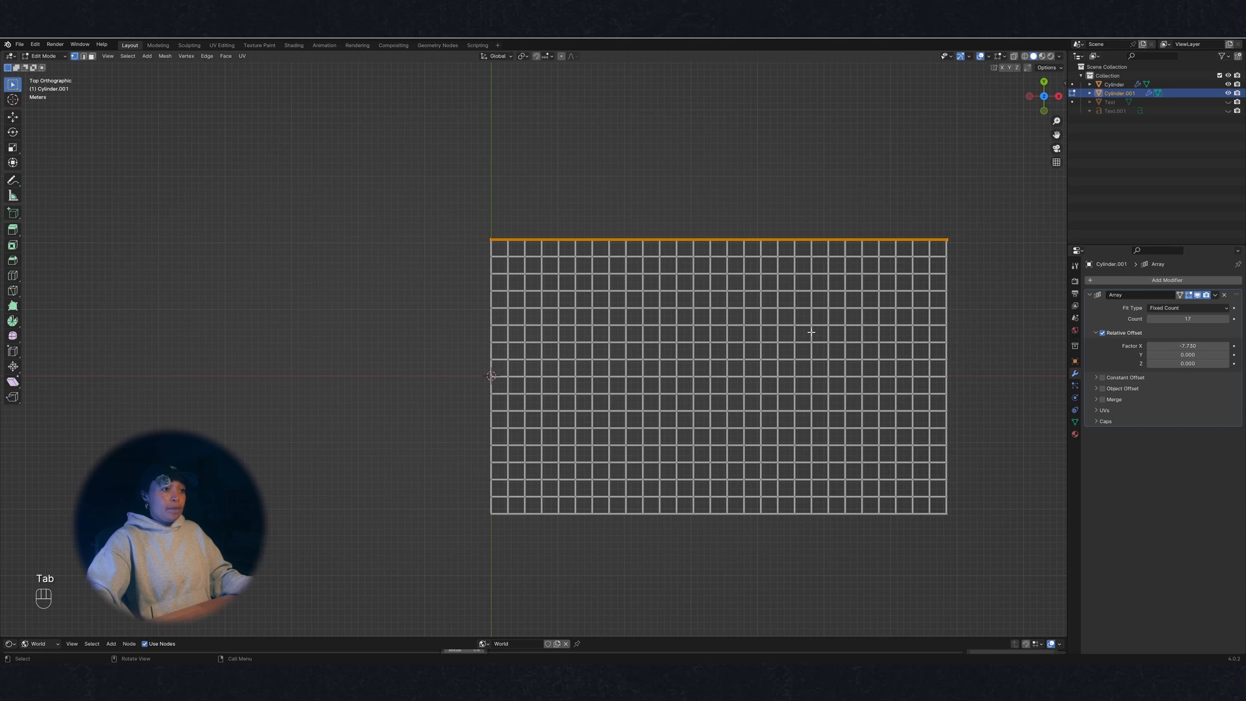
# Leave mesh editing and make the hidden Text.001 and Text objects visible in the scene again
pyautogui.press('Tab')
pyautogui.moveTo(960, 337); pyautogui.dragTo(629, 435, button='middle')
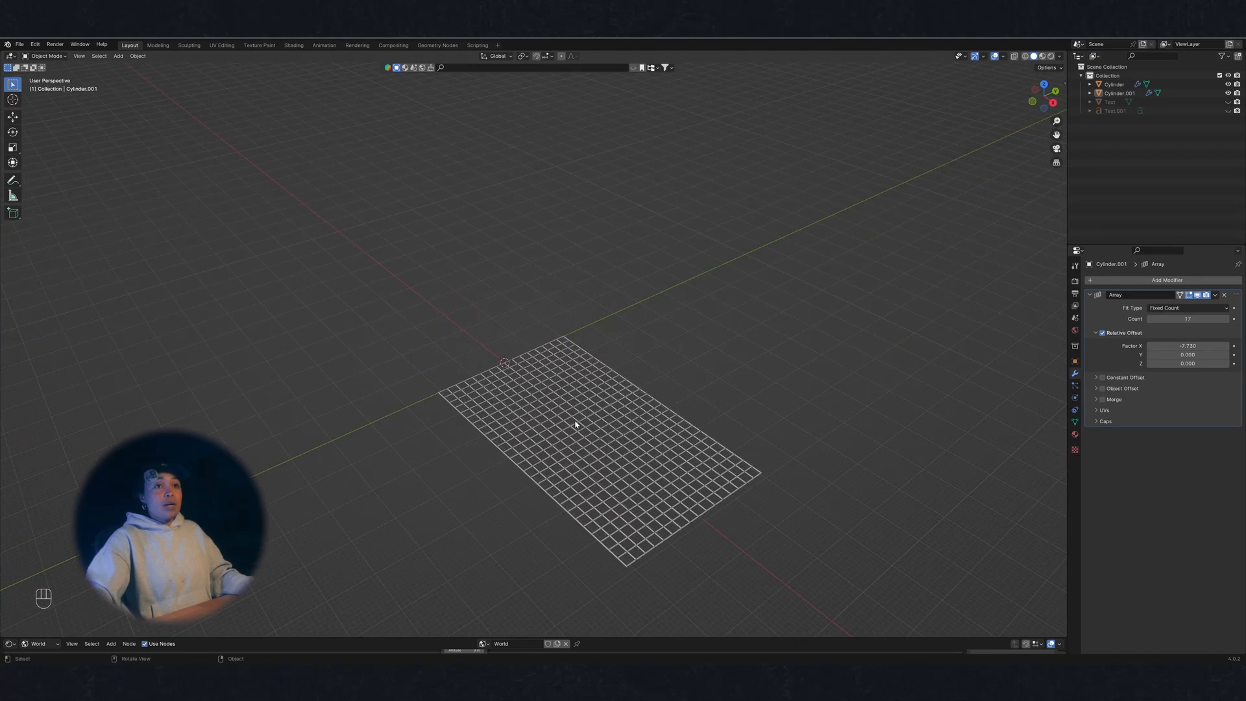
pyautogui.click(1227, 111)
pyautogui.scroll(4, 576, 396)
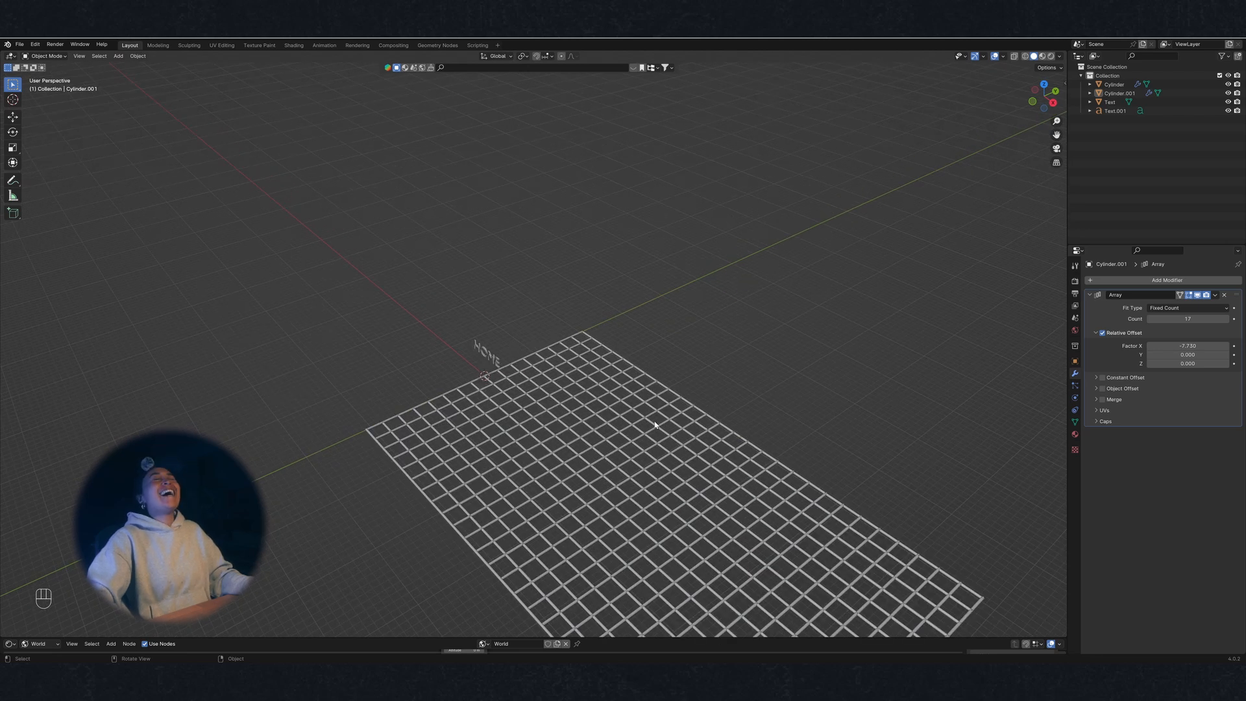
pyautogui.scroll(-4, 655, 425)
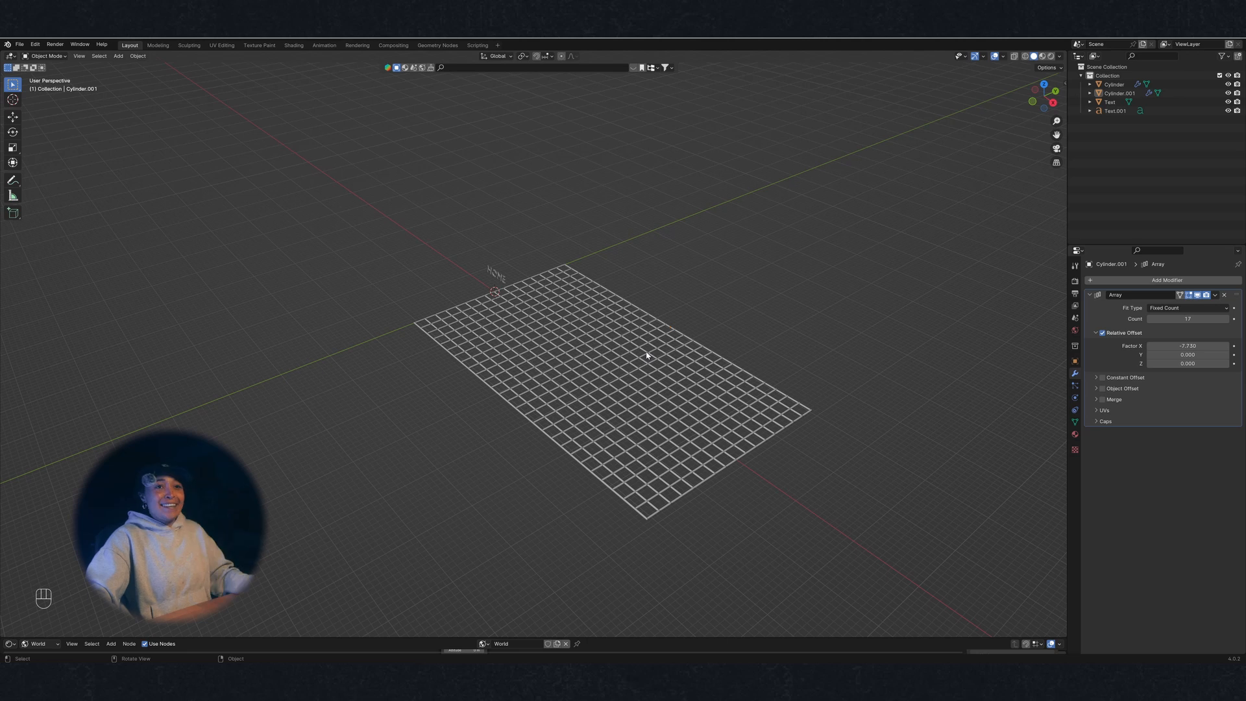
# Select both cylinder arrays that form the grid and rotate them 90° about the X axis so the grid stands upright
pyautogui.click(647, 355)
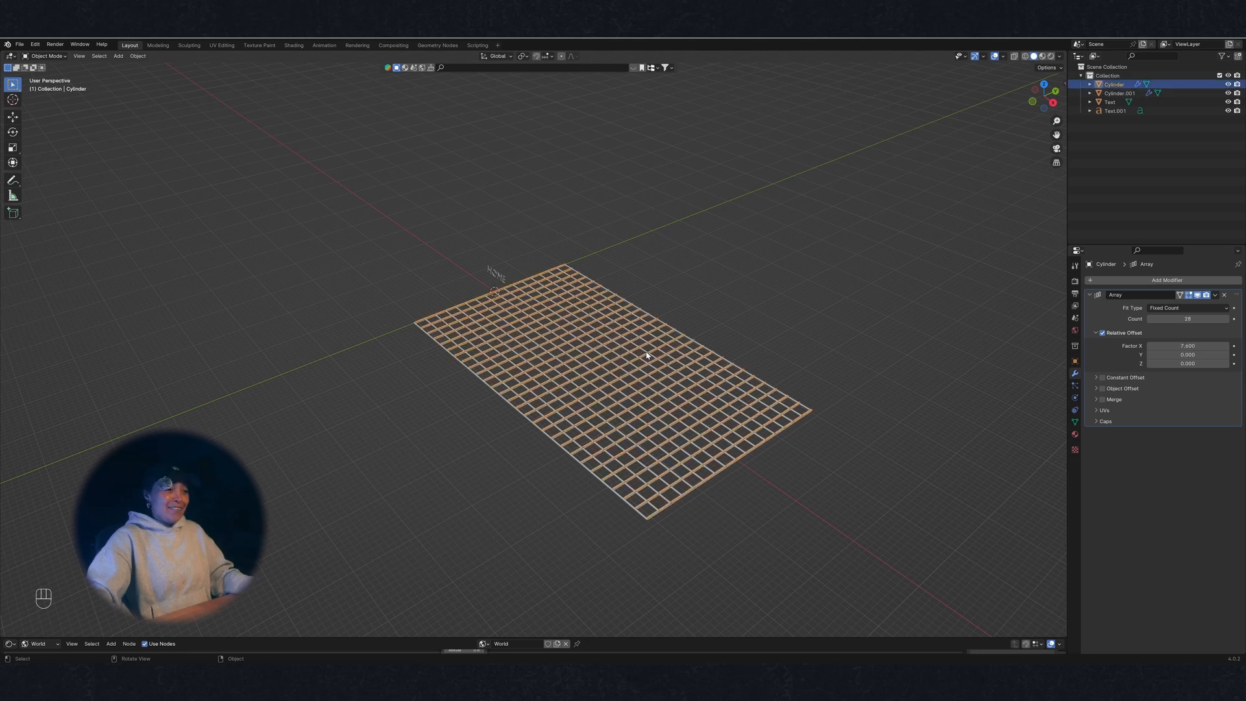
pyautogui.keyDown('shift'); pyautogui.click(670, 330); pyautogui.keyUp('shift')
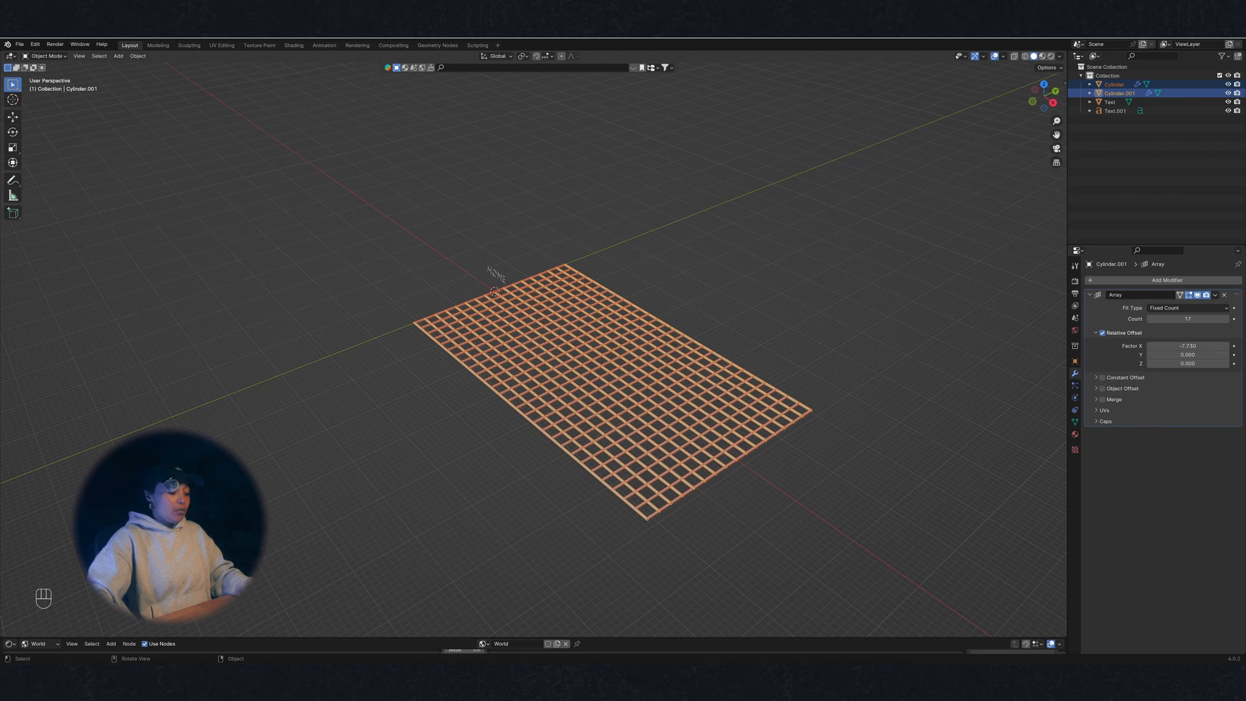
pyautogui.press('r')
pyautogui.press('x')
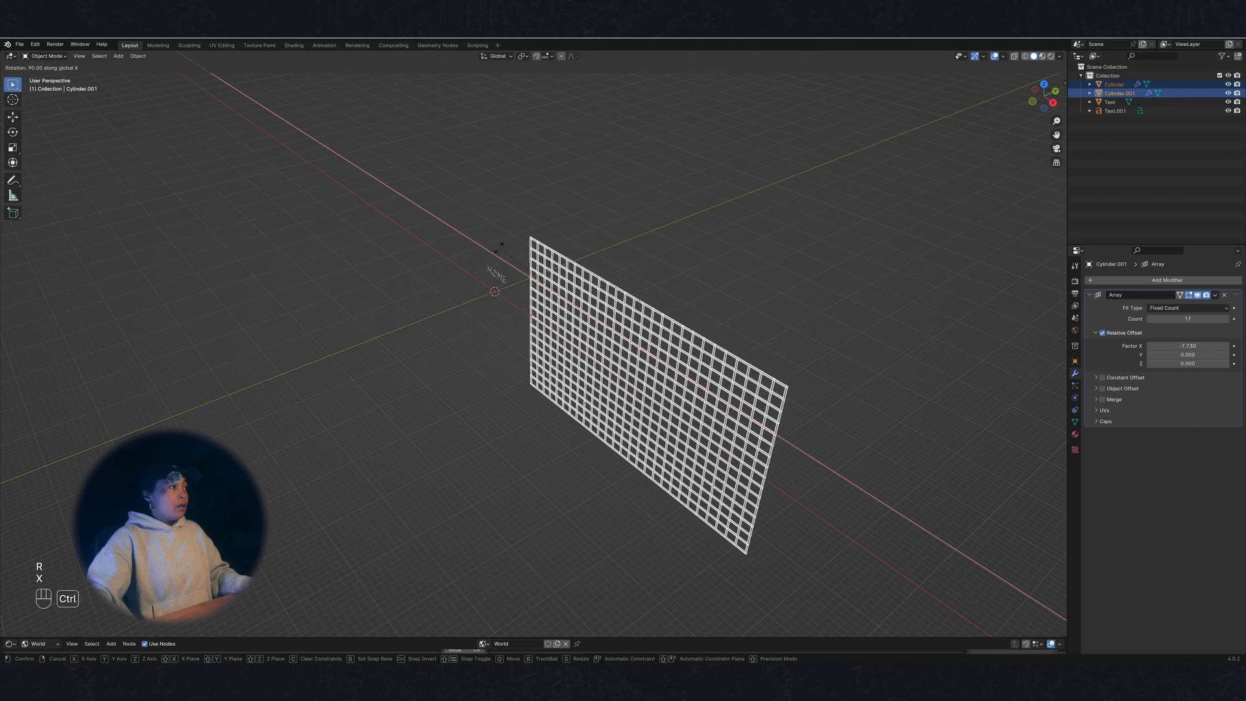
pyautogui.click(499, 248)
# Scale the upright grid down uniformly until it is slightly narrower than the HOME text
pyautogui.moveTo(651, 342); pyautogui.dragTo(708, 317, button='middle')
pyautogui.press('s')
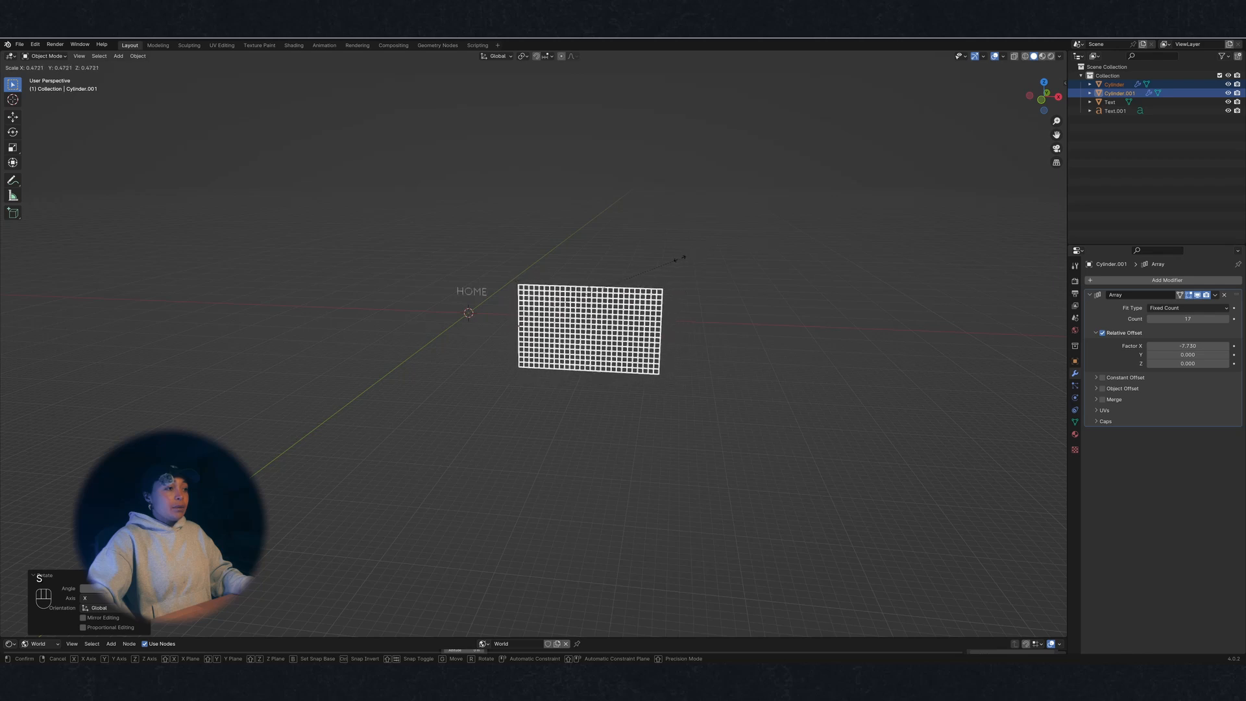
pyautogui.click(571, 290)
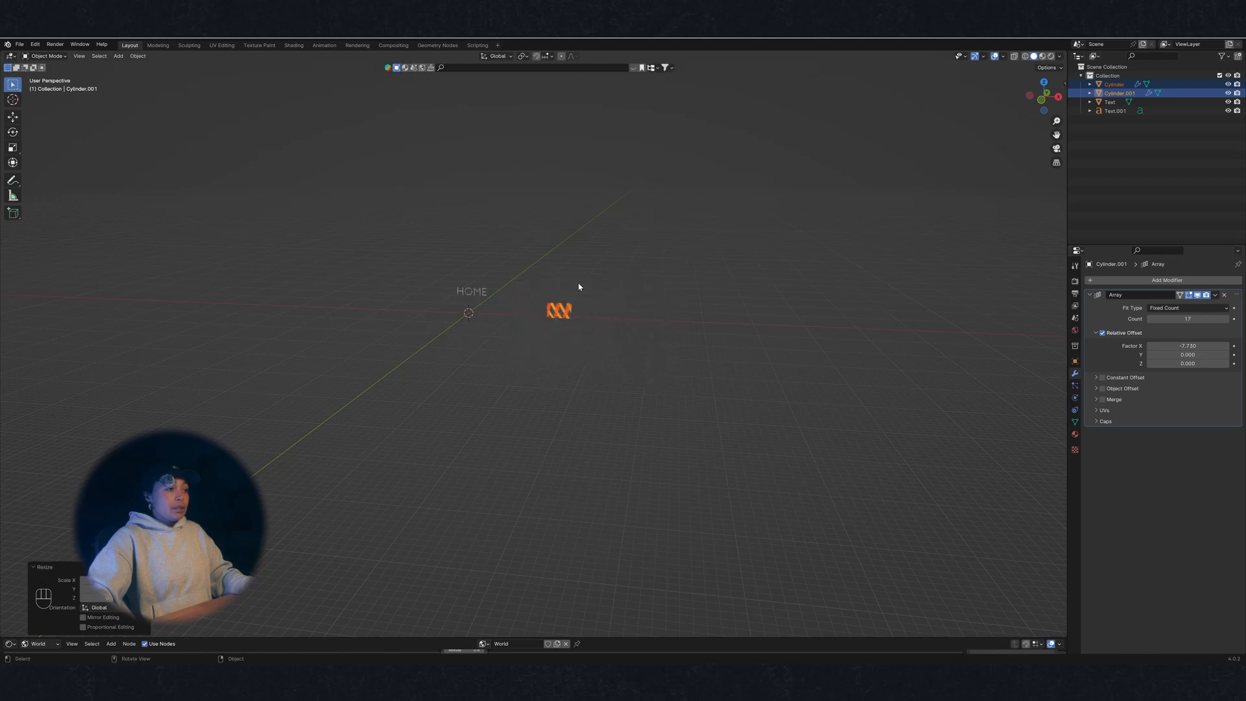
# Move the grid toward the front along Y and about 16.5 m along negative X, bringing it in front of the HOME text
pyautogui.moveTo(579, 287); pyautogui.dragTo(587, 323, button='middle')
pyautogui.press('g')
pyautogui.press('y')
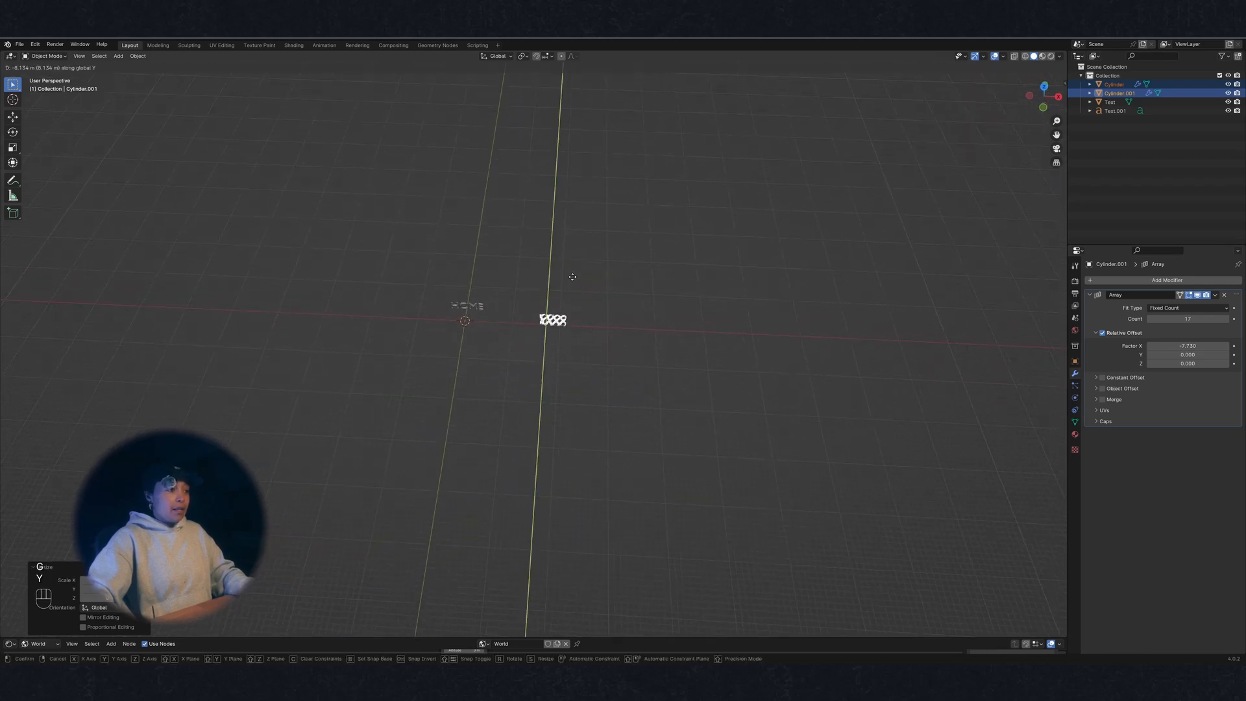
pyautogui.click(570, 295)
pyautogui.press('g')
pyautogui.press('x')
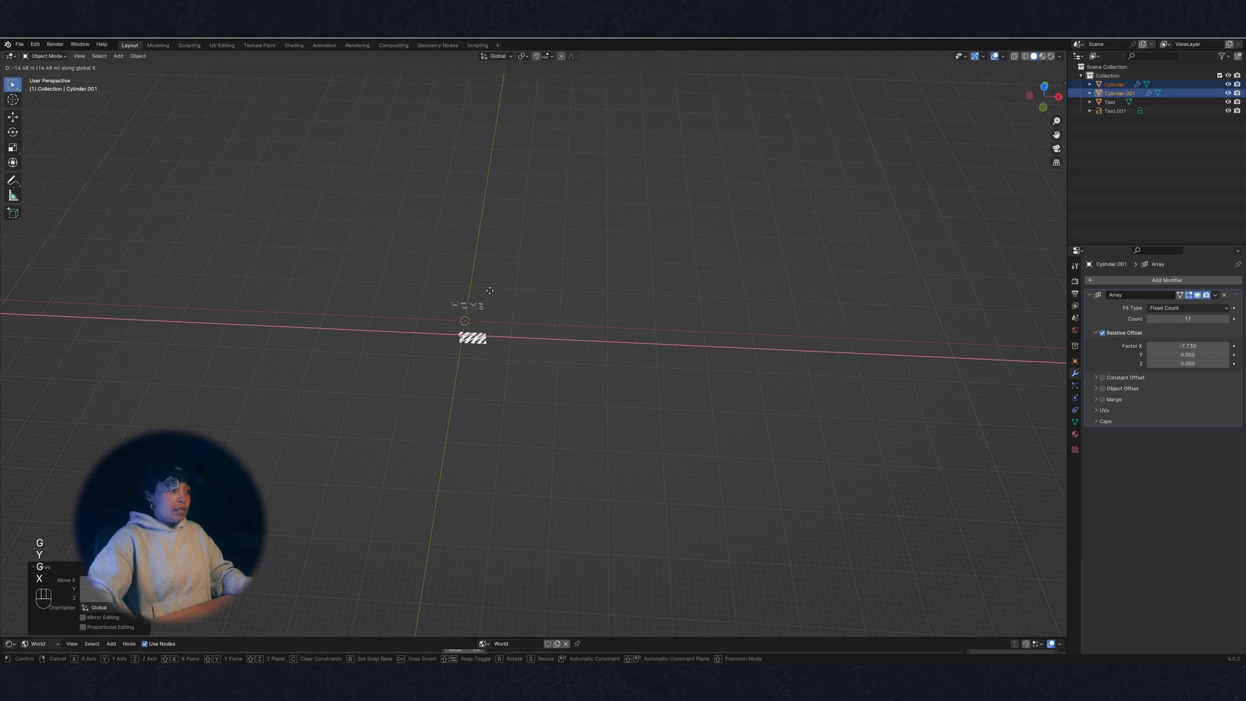
pyautogui.click(490, 294)
# From the top view, move the grid about 3.5 m along Y to just in front of the HOME text and centre it along X
pyautogui.click(1044, 88)
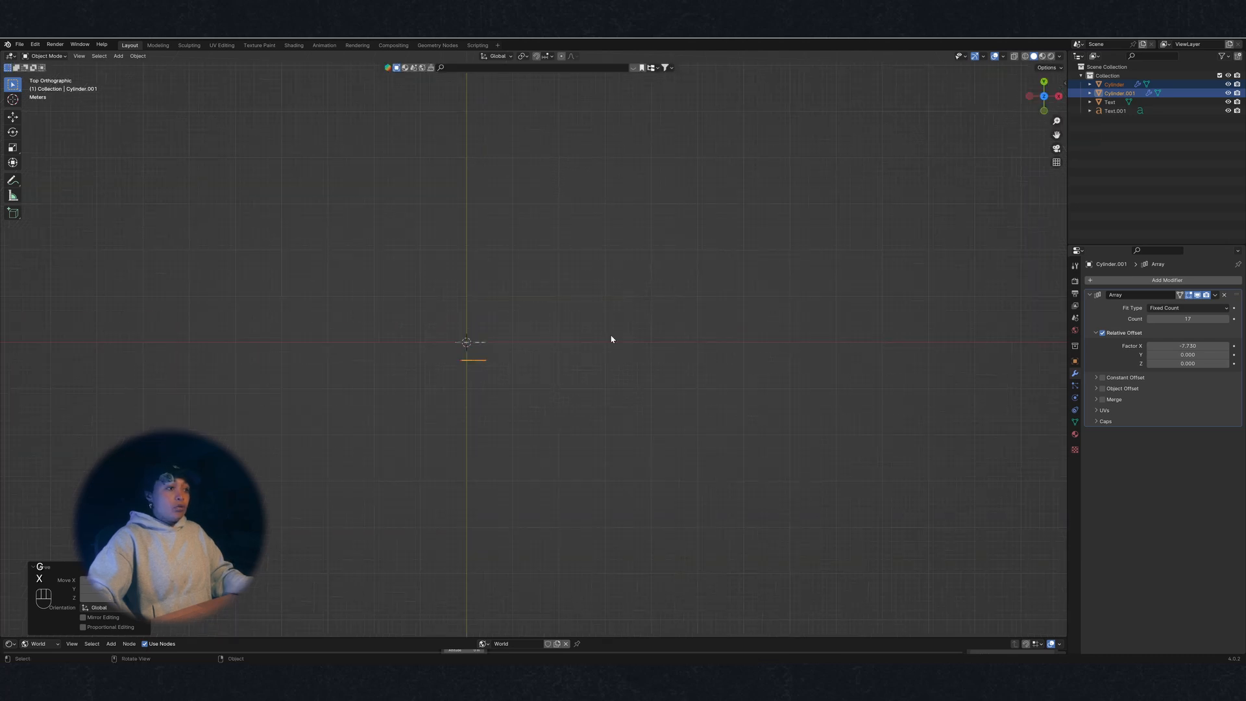
pyautogui.moveTo(612, 339)
pyautogui.keyDown('shift'); pyautogui.mouseDown(button='middle')
pyautogui.moveTo(504, 390)
pyautogui.moveTo(437, 312)
pyautogui.moveTo(600, 318)
pyautogui.mouseUp(button='middle'); pyautogui.keyUp('shift')
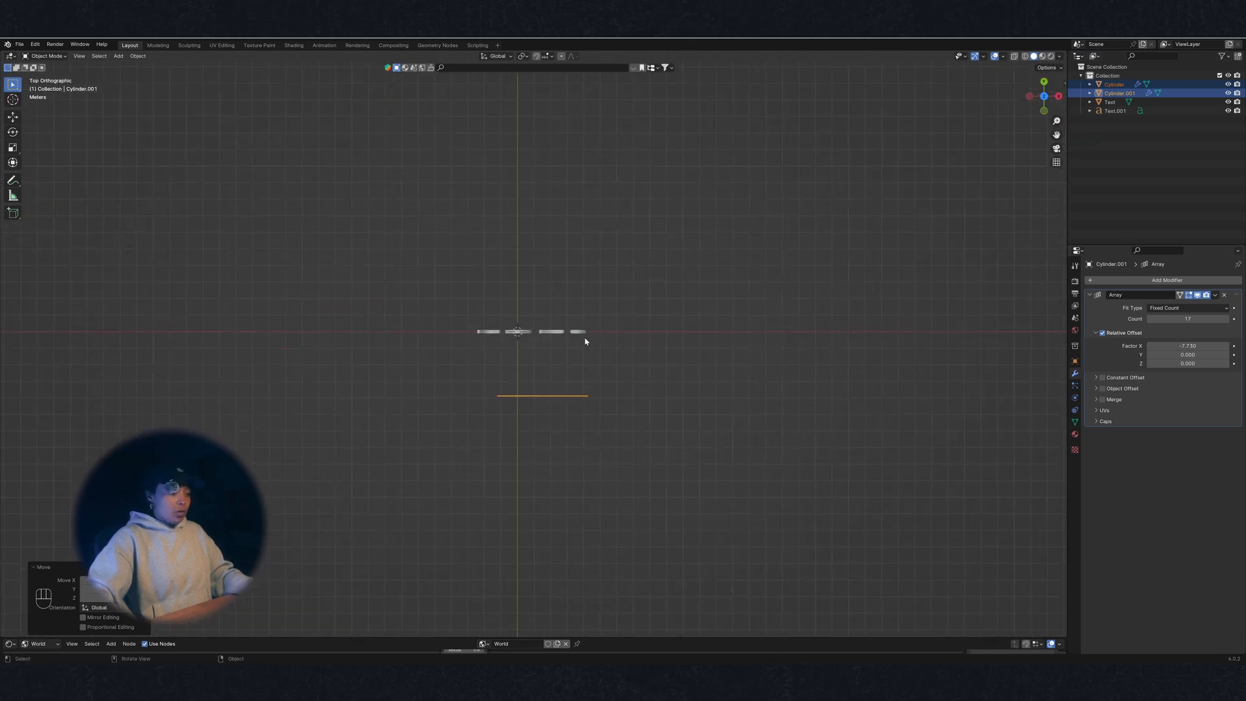
pyautogui.press('g')
pyautogui.press('y')
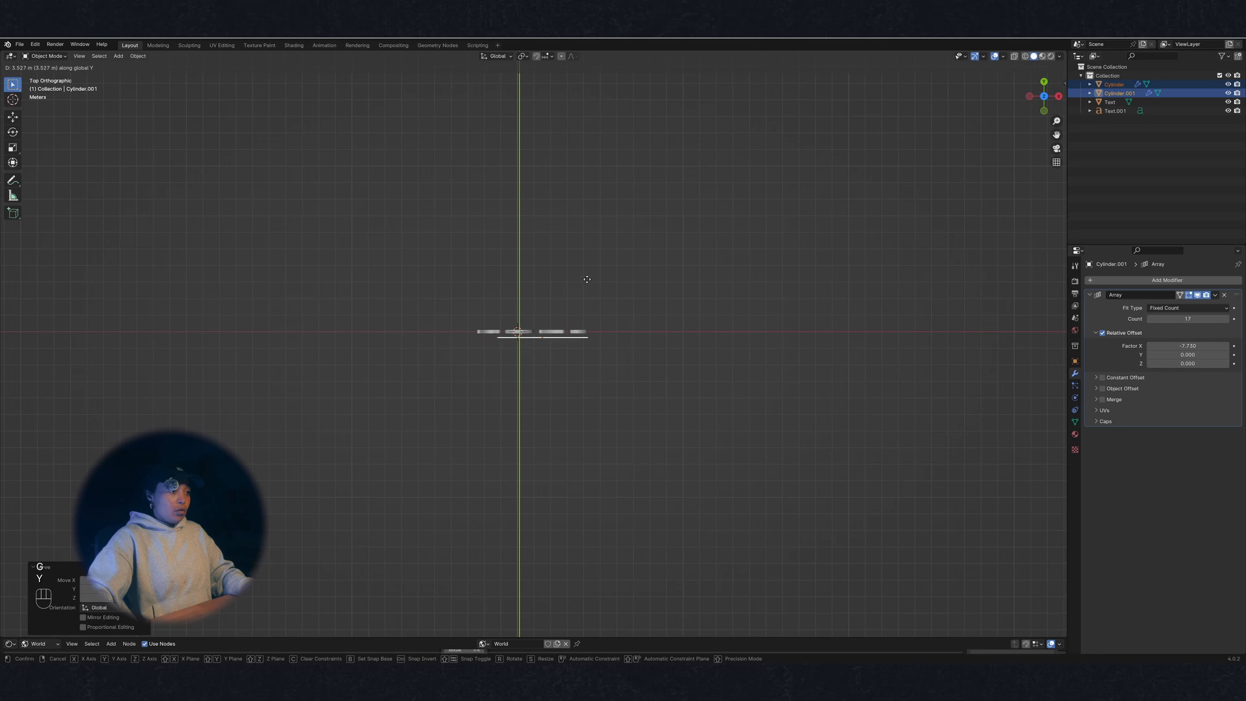
pyautogui.press('g')
pyautogui.press('x')
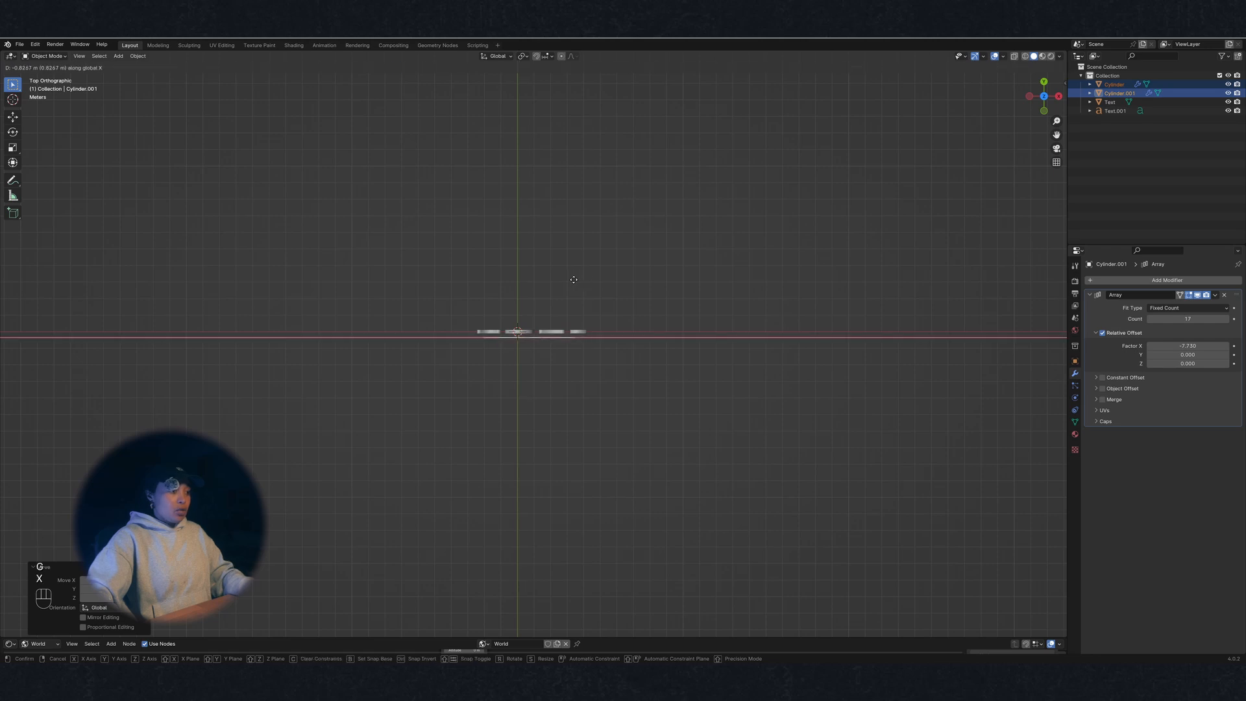
pyautogui.click(578, 284)
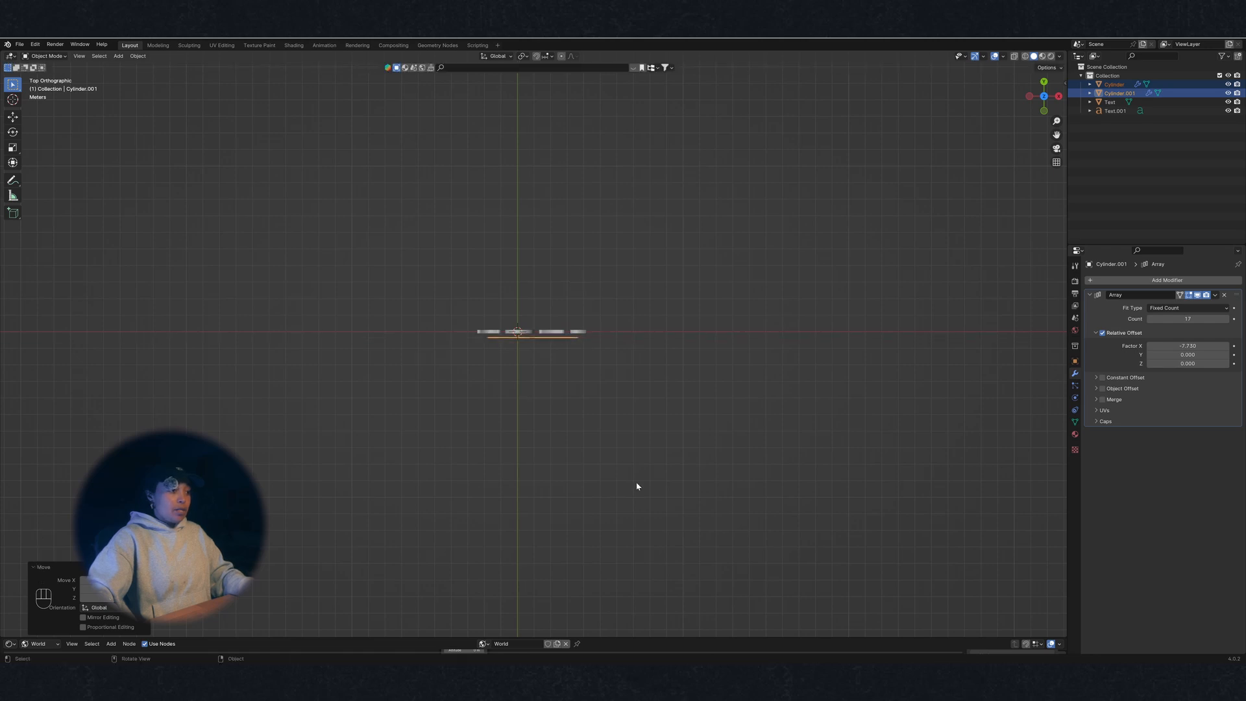
# From the front view, raise the grid about 5.4 m along Z so it overlaps the HOME text
pyautogui.moveTo(638, 486); pyautogui.dragTo(643, 431, button='middle')
pyautogui.click(1047, 107)
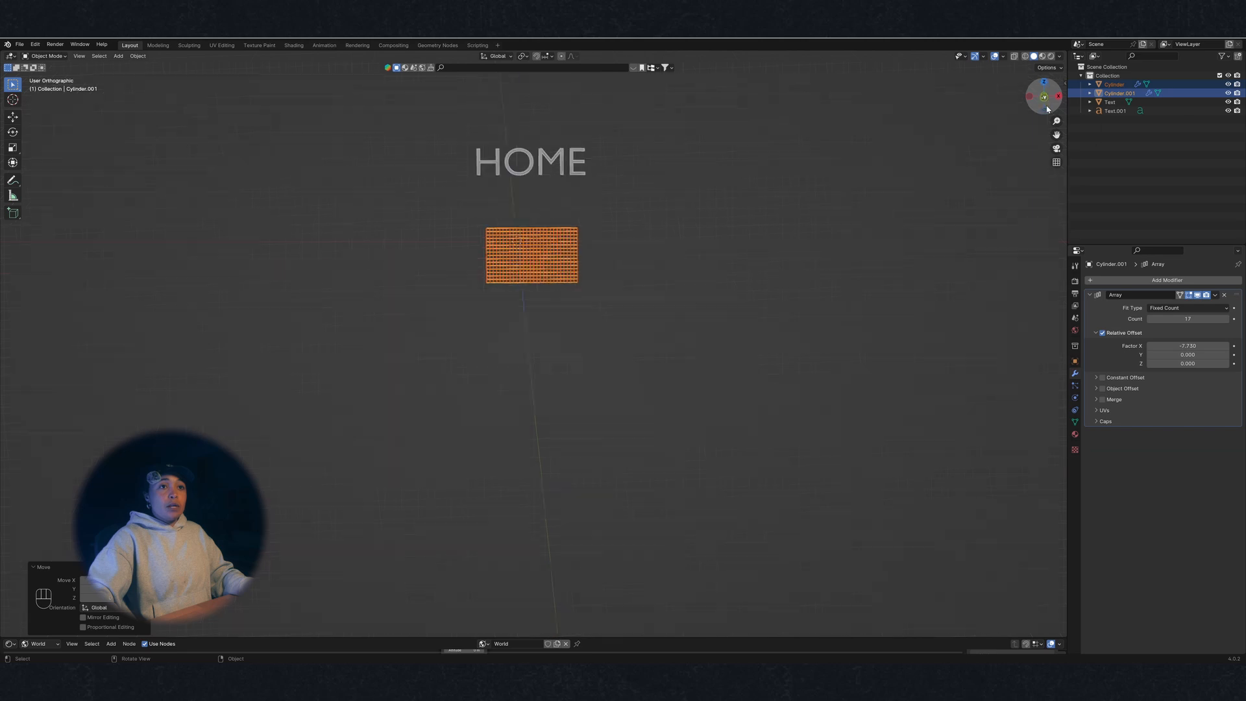
pyautogui.keyDown('shift'); pyautogui.moveTo(515, 245); pyautogui.dragTo(648, 281, button='middle'); pyautogui.keyUp('shift')
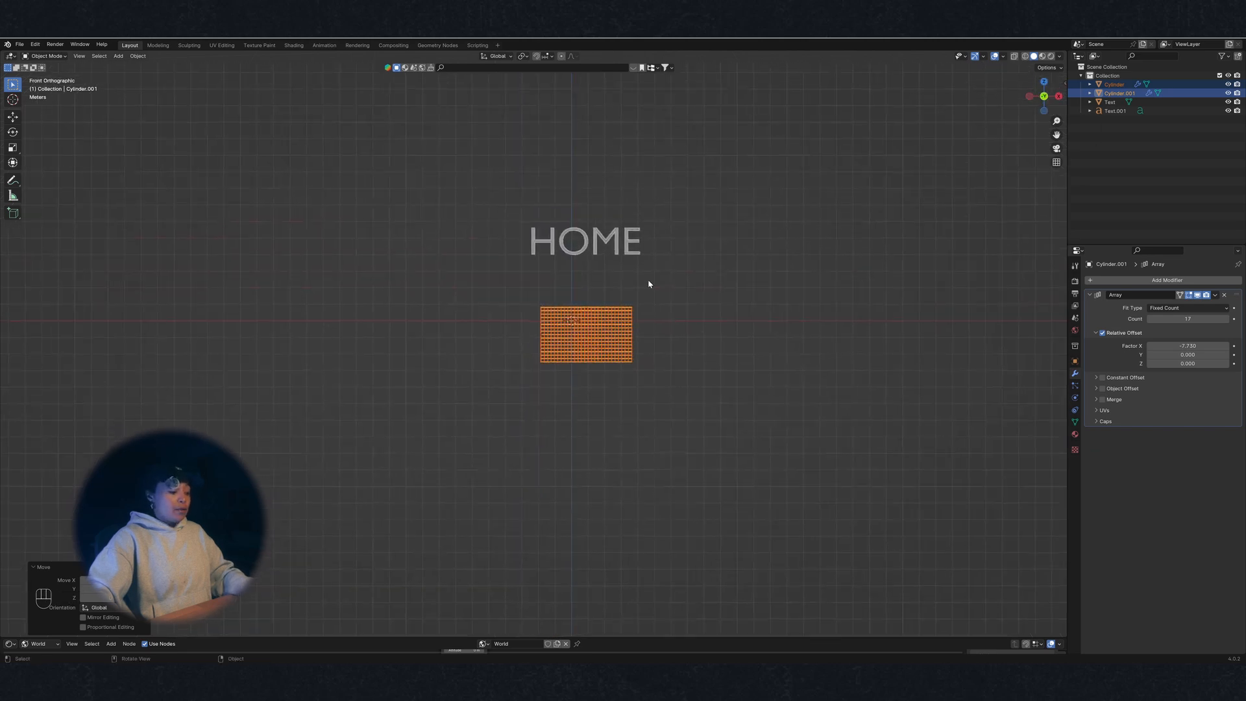
pyautogui.press('g')
pyautogui.press('z')
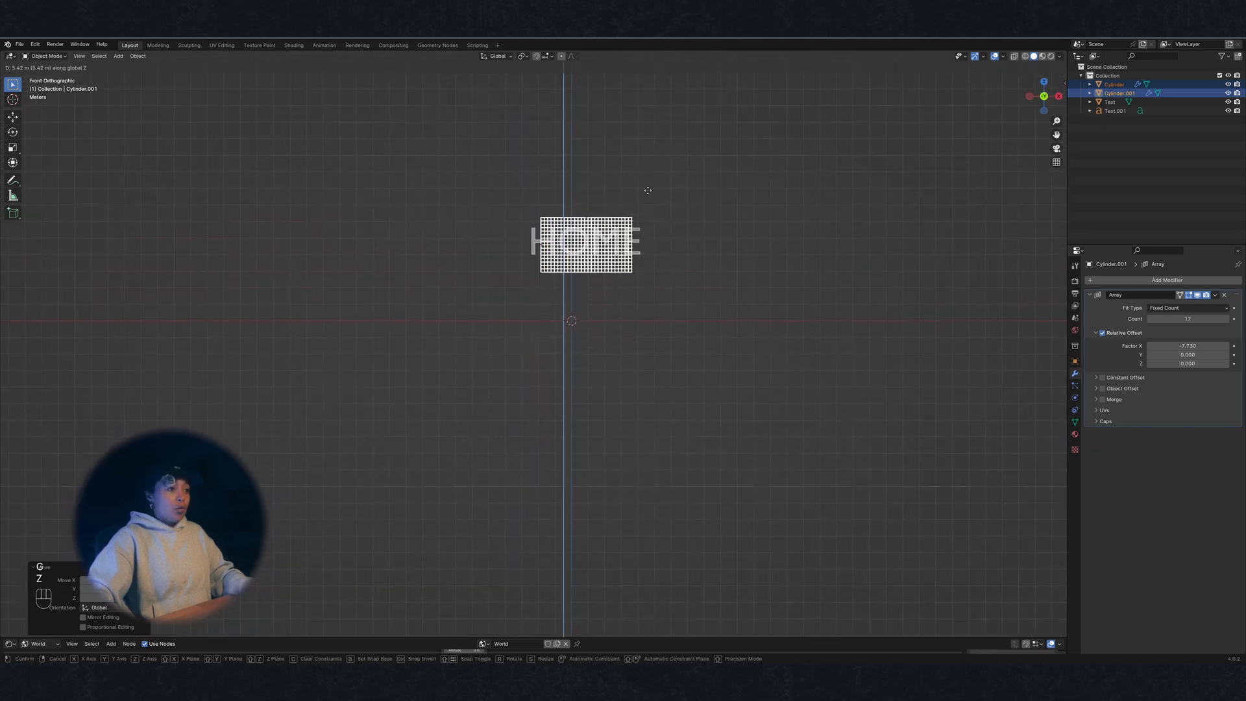
pyautogui.click(648, 196)
# Scale the grid down uniformly until it is slightly shorter than the HOME letters
pyautogui.keyDown('shift'); pyautogui.moveTo(652, 233); pyautogui.dragTo(659, 259, button='middle'); pyautogui.keyUp('shift')
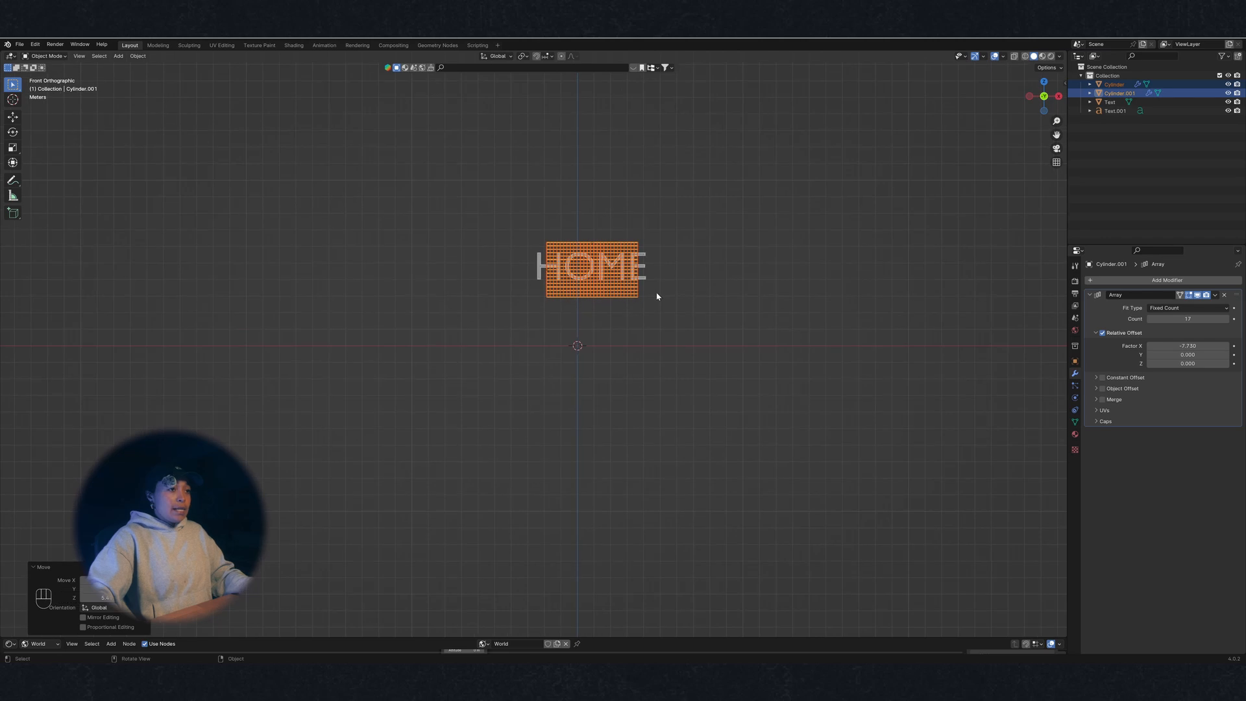
pyautogui.scroll(4, 658, 294)
pyautogui.keyDown('shift'); pyautogui.moveTo(702, 179); pyautogui.dragTo(654, 263, button='middle'); pyautogui.keyUp('shift')
pyautogui.scroll(3, 656, 261)
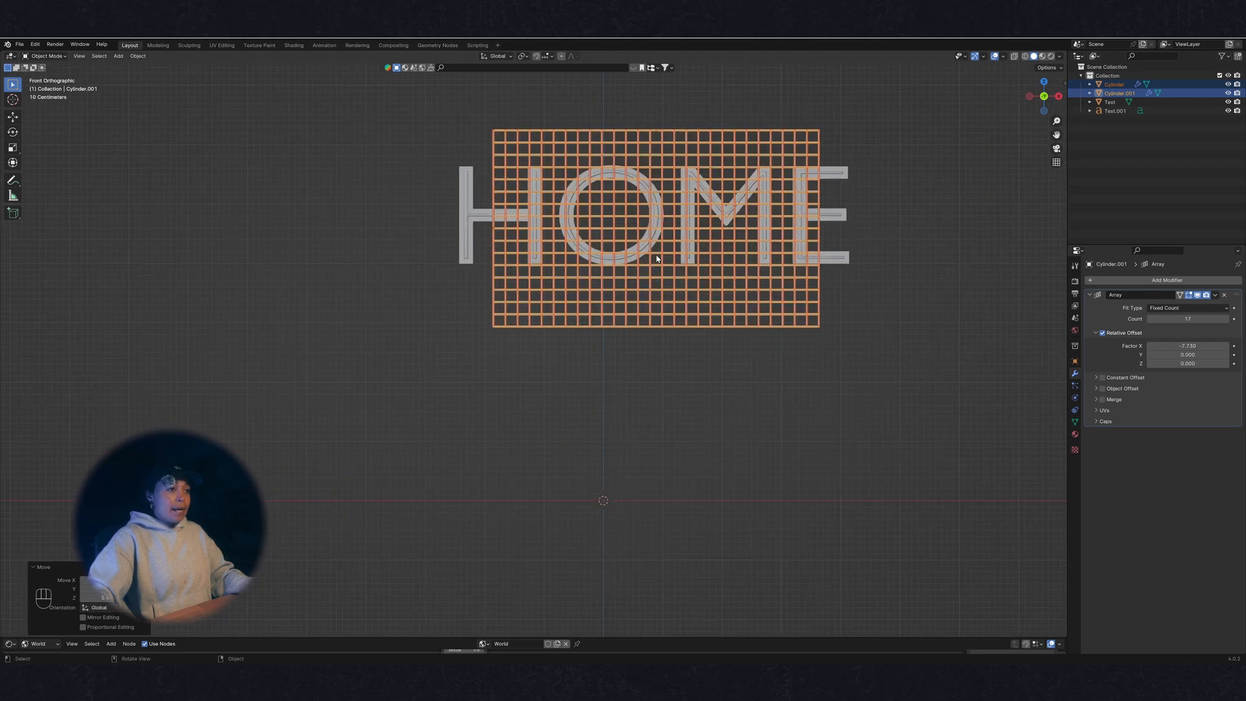
pyautogui.keyDown('shift'); pyautogui.moveTo(753, 168); pyautogui.dragTo(664, 242, button='middle'); pyautogui.keyUp('shift')
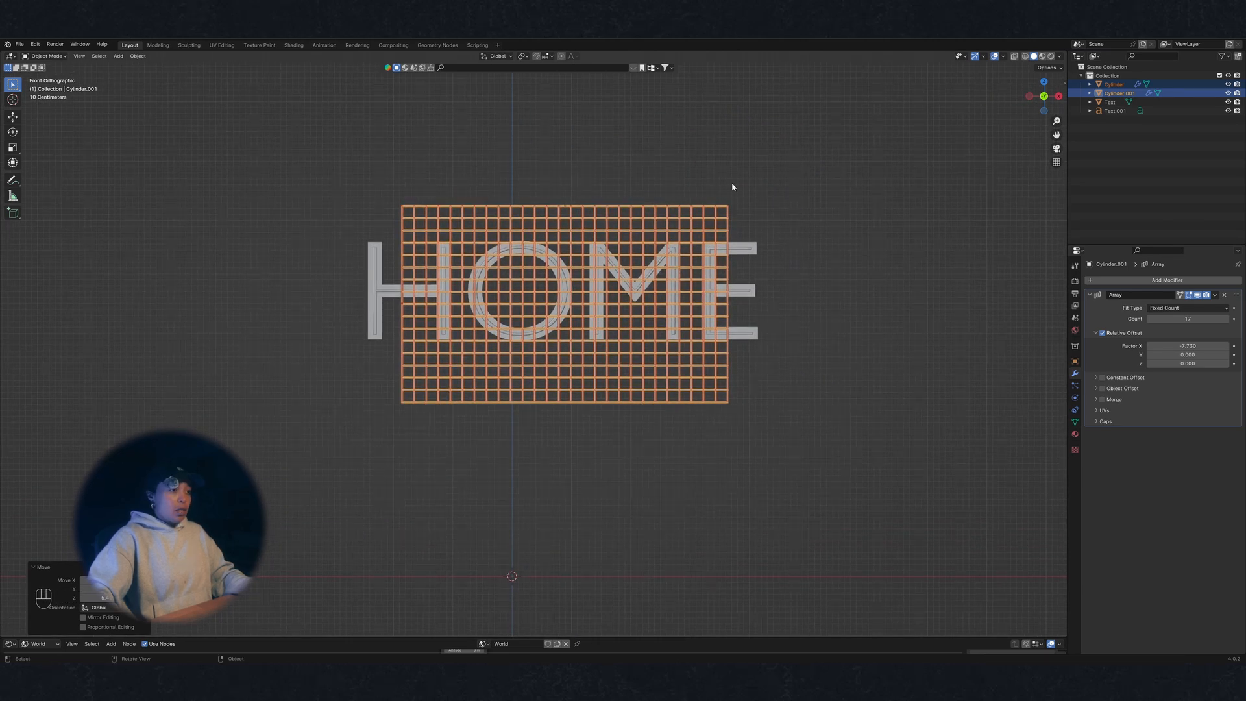
pyautogui.press('s')
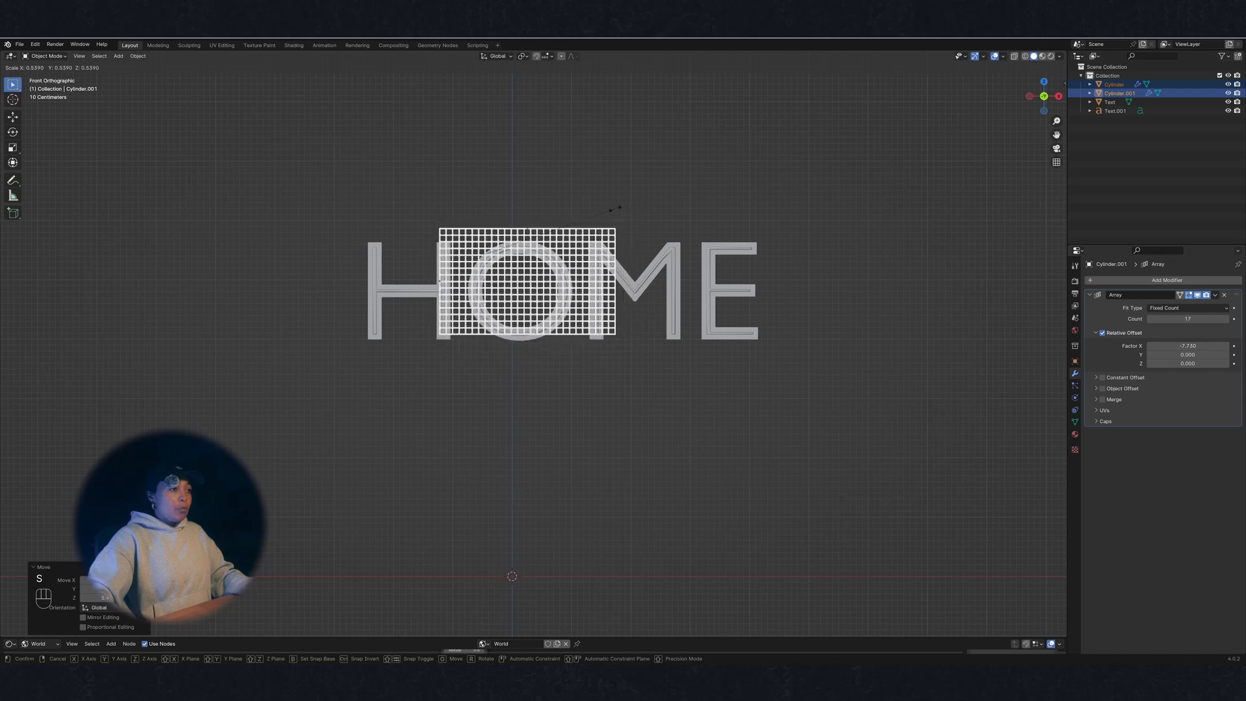
pyautogui.click(597, 214)
# Lower the grid slightly along Z so it sits within the top and bottom edges of the letters
pyautogui.keyDown('shift'); pyautogui.moveTo(529, 253); pyautogui.dragTo(573, 251, button='middle'); pyautogui.keyUp('shift')
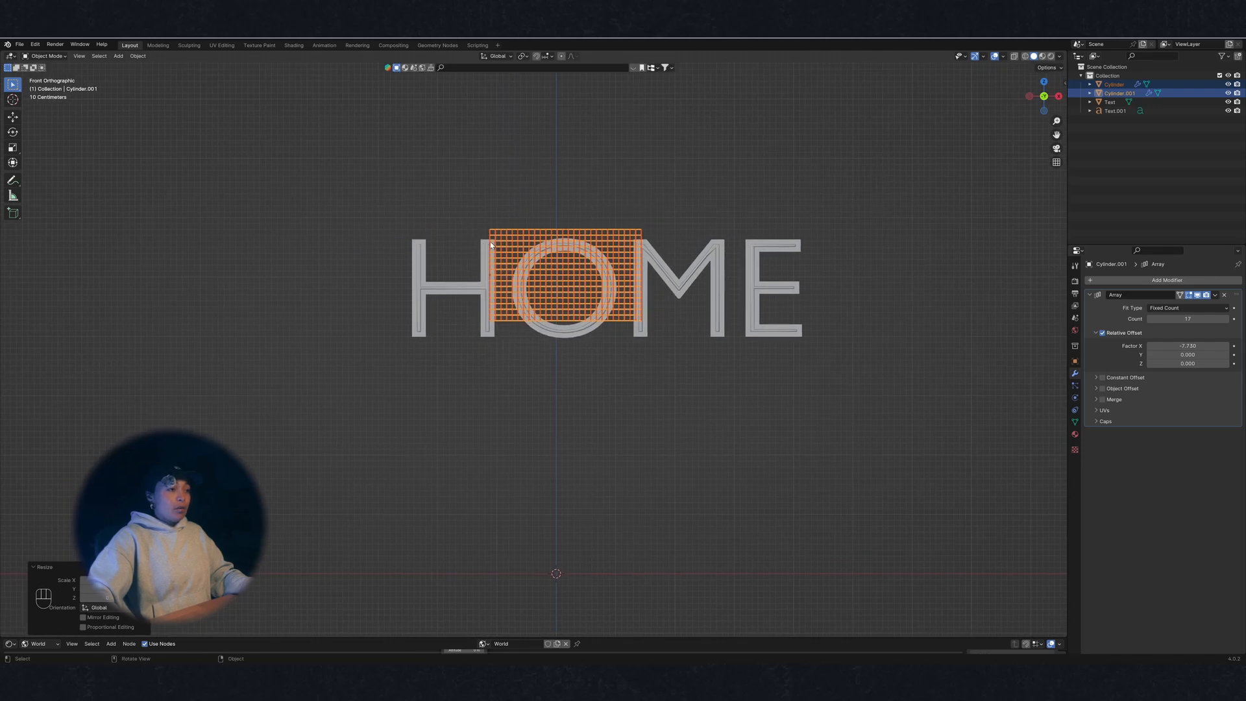
pyautogui.keyDown('shift'); pyautogui.moveTo(613, 214); pyautogui.dragTo(656, 213, button='middle'); pyautogui.keyUp('shift')
pyautogui.scroll(4, 653, 188)
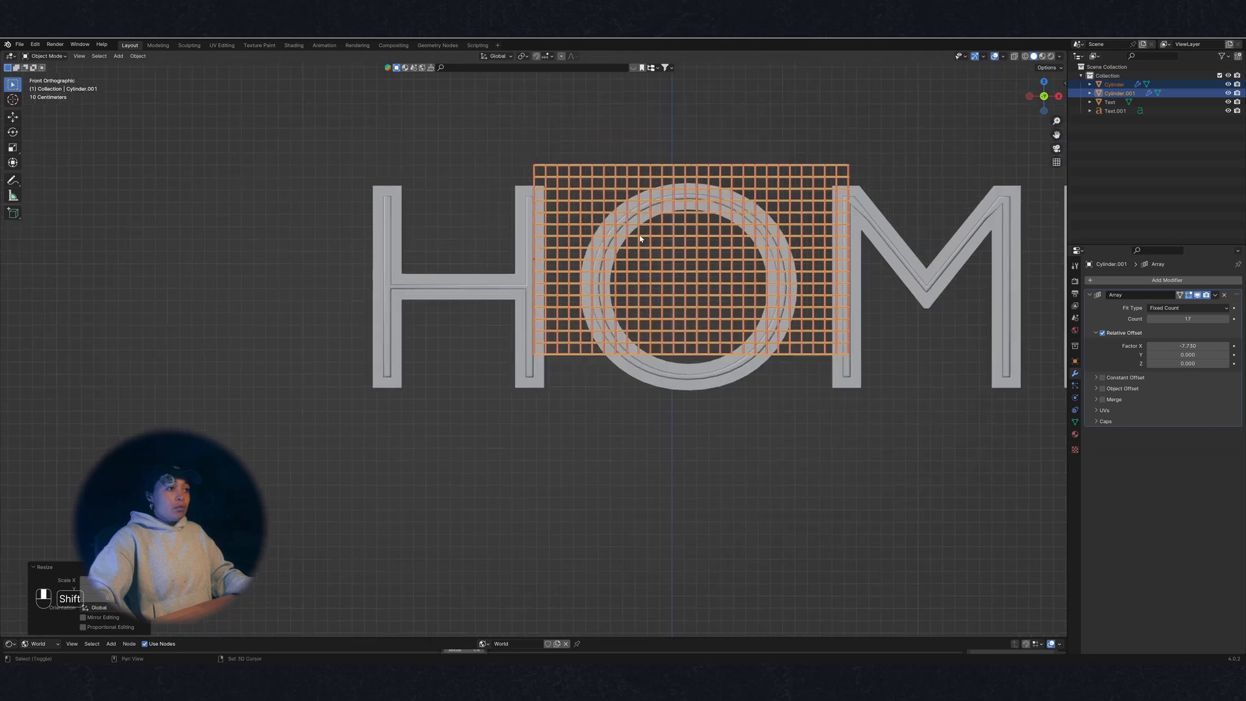
pyautogui.press('g')
pyautogui.press('z')
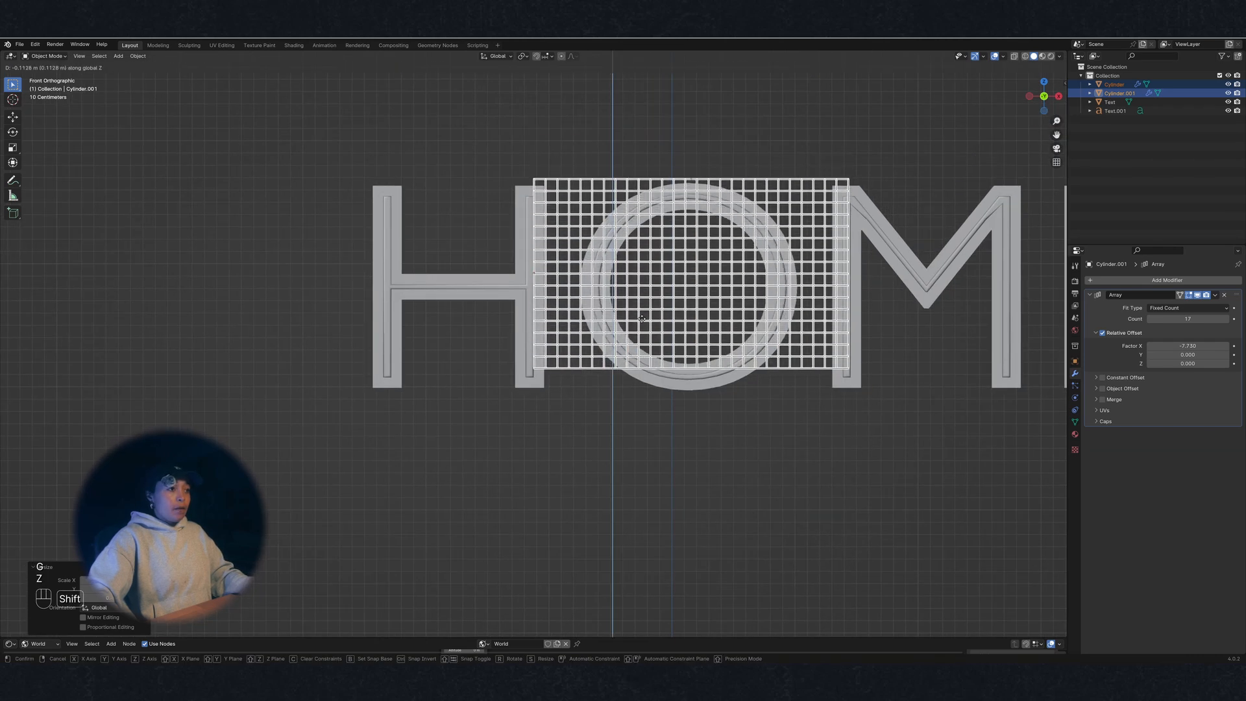
pyautogui.click(623, 445)
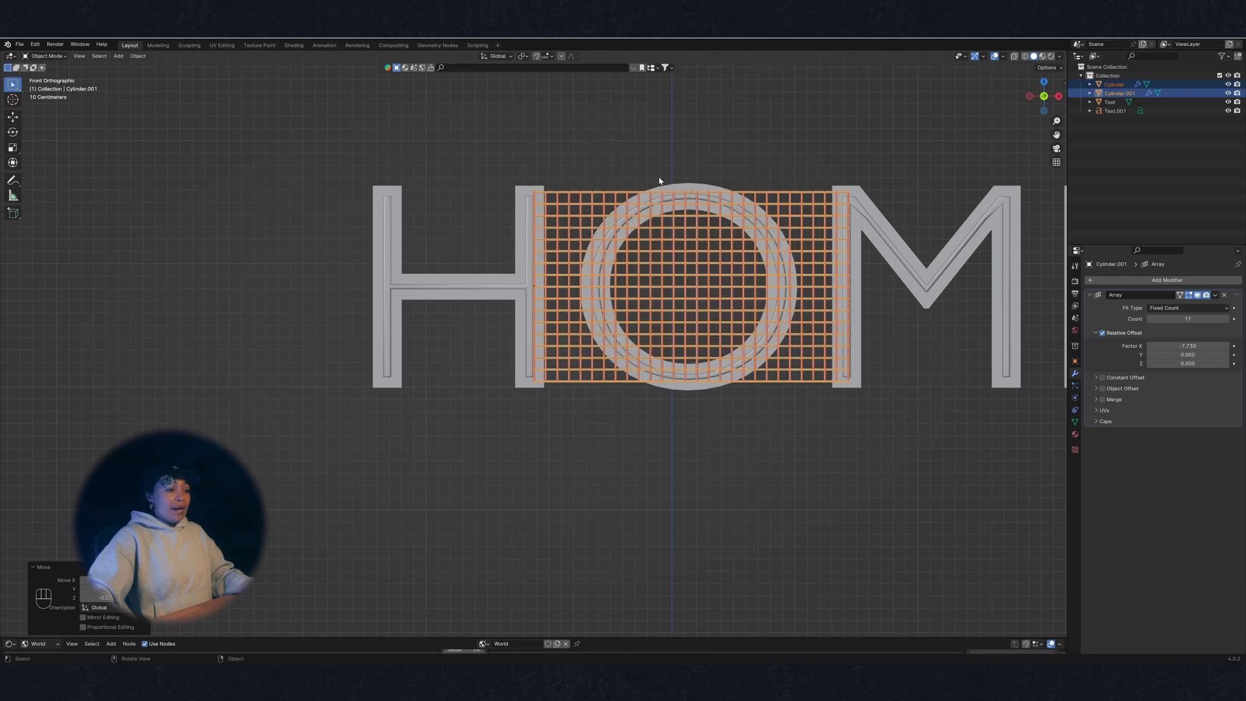
# Fit the grid to the letters' full height by enlarging it by about 1.05, nudging it up along Z and enlarging it slightly again
pyautogui.press('s')
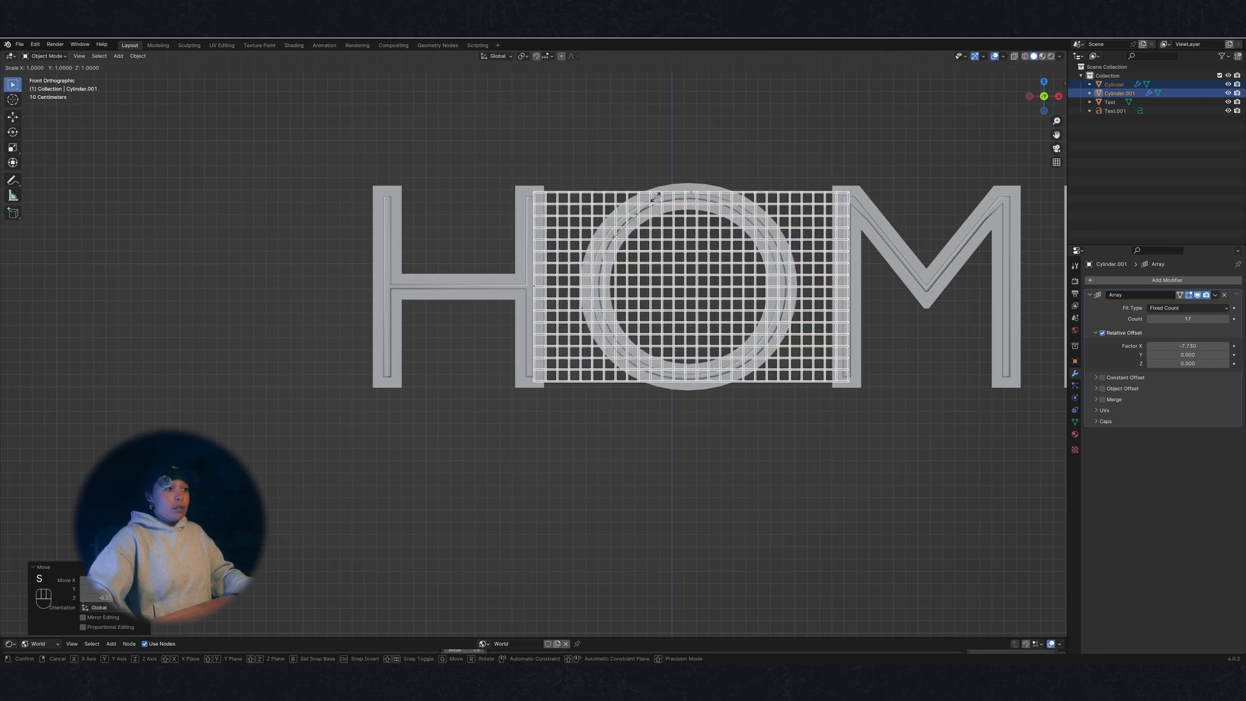
pyautogui.press('shift')
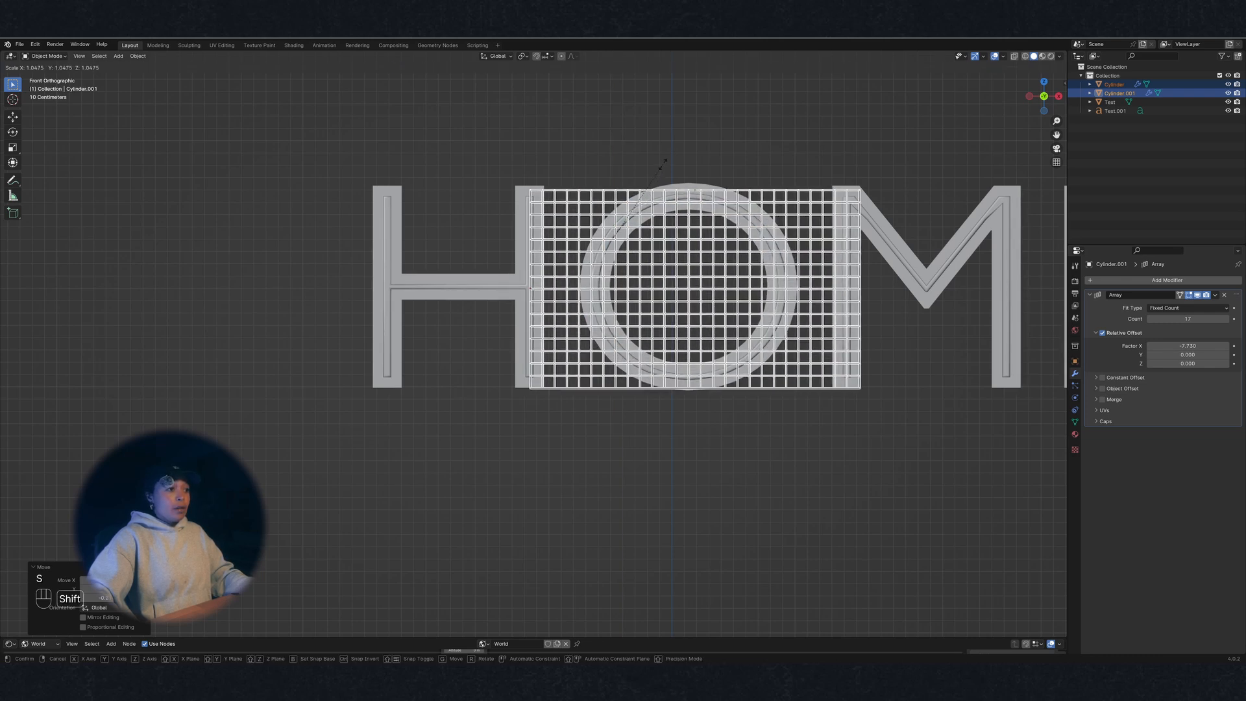
pyautogui.click(662, 164)
pyautogui.press('g')
pyautogui.press('z')
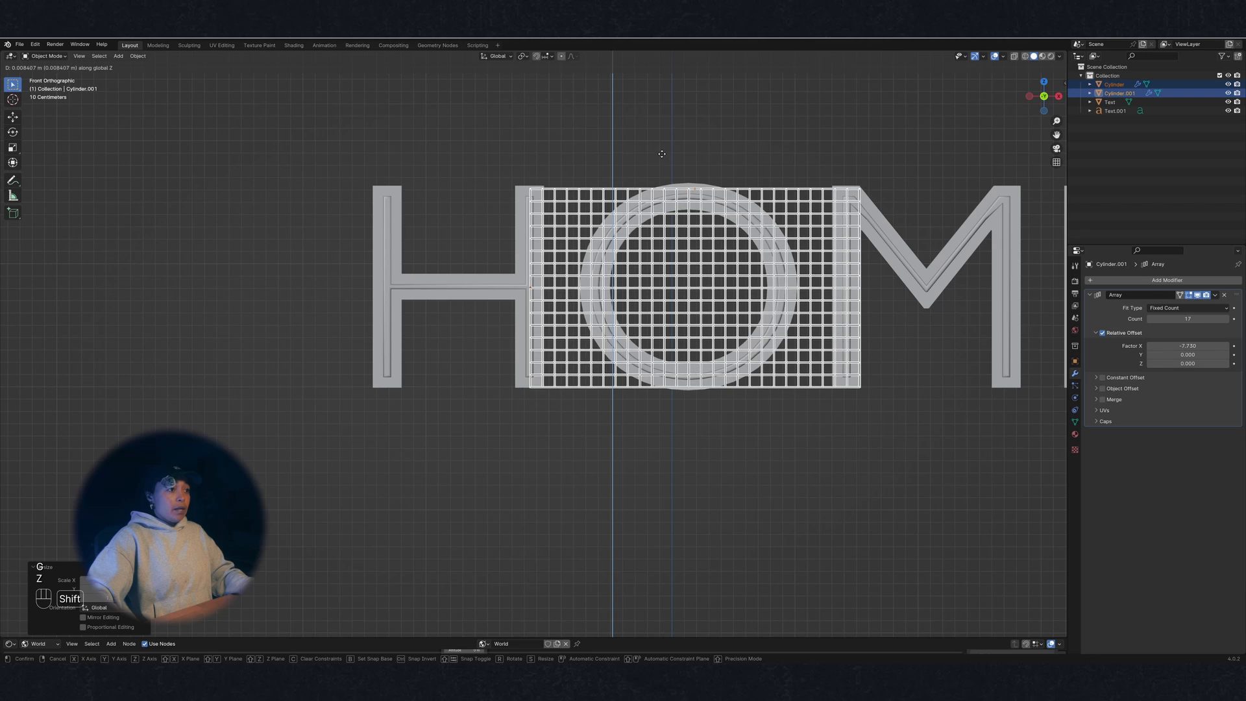
pyautogui.click(663, 142)
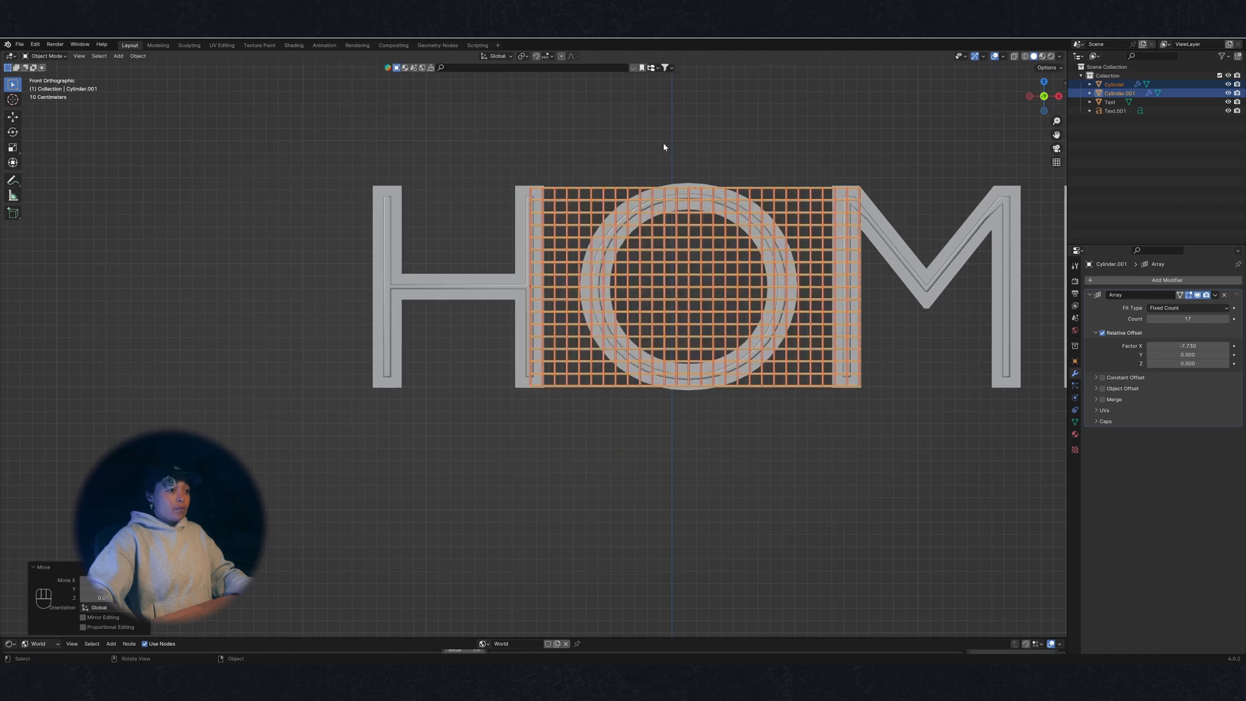
pyautogui.press('s')
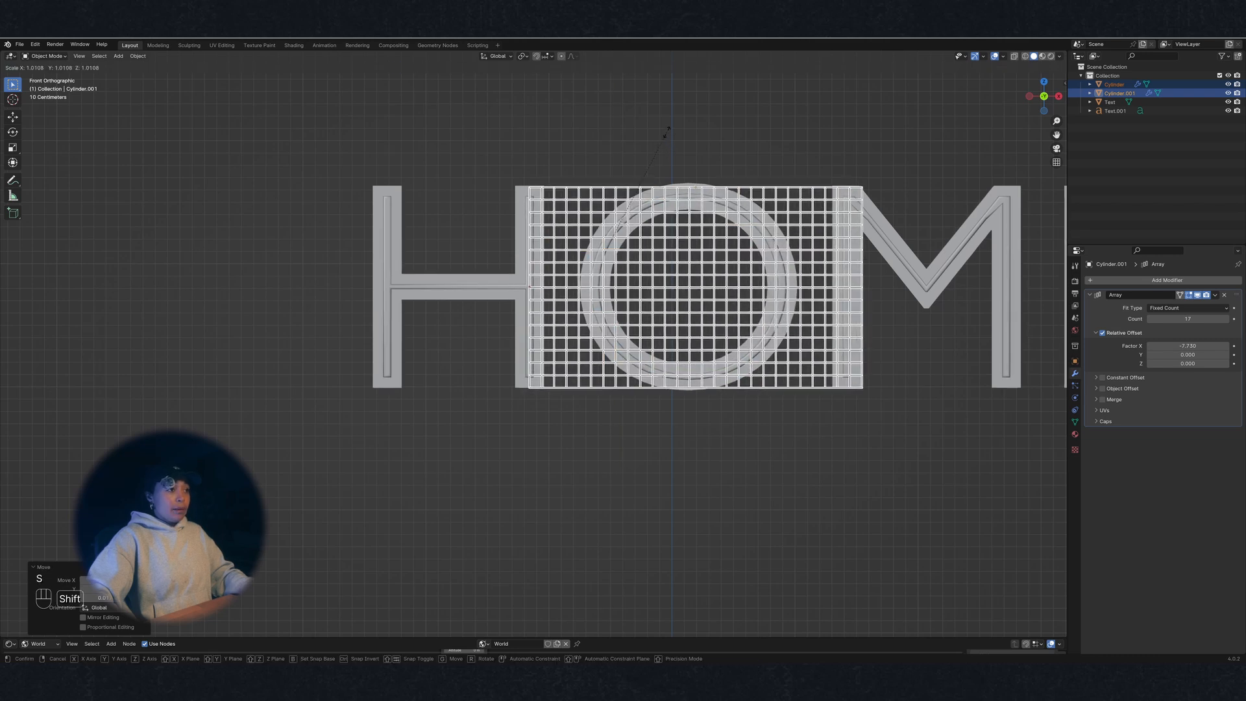
pyautogui.click(671, 125)
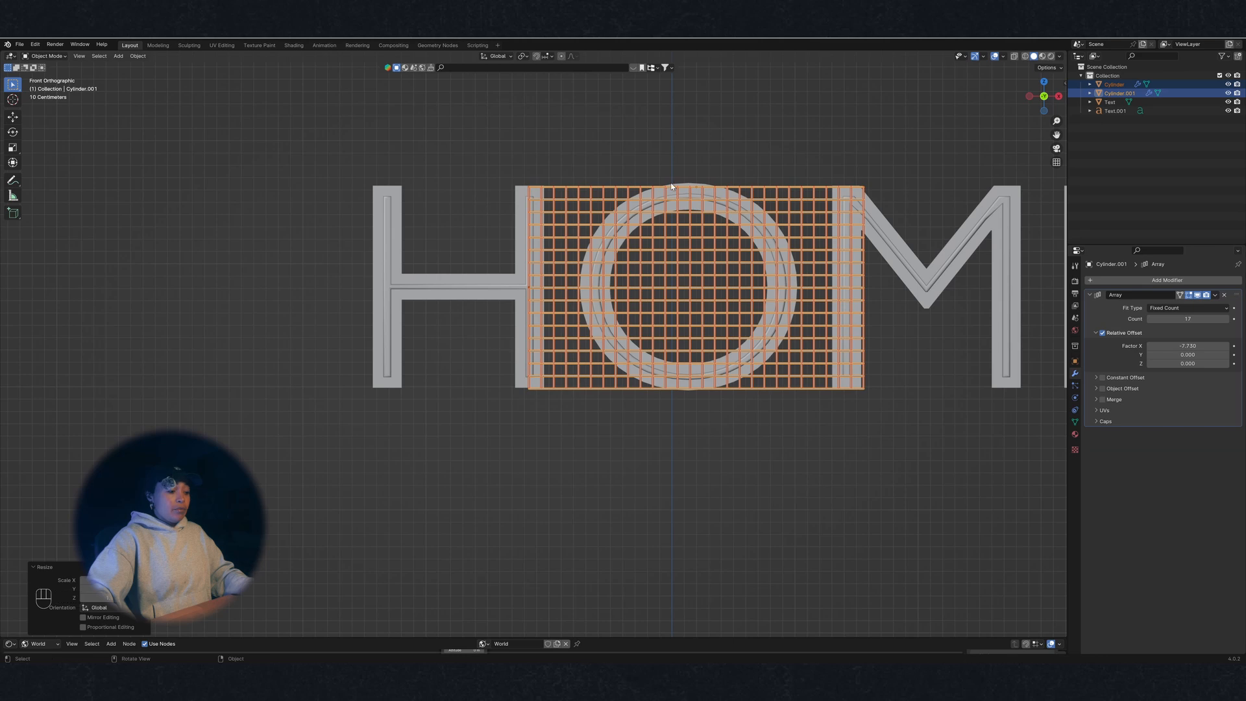
# Move the grid along negative X until its outer edge lines up with the outer edge of the letter H
pyautogui.press('g')
pyautogui.press('x')
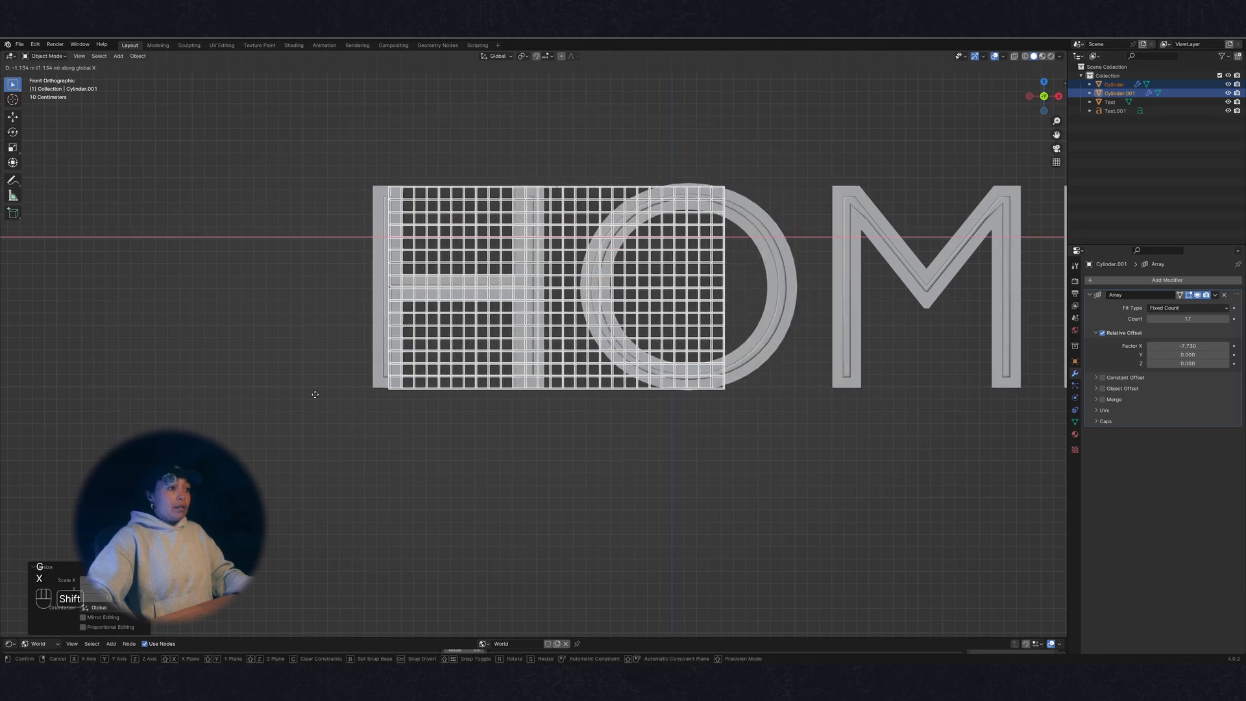
pyautogui.click(163, 425)
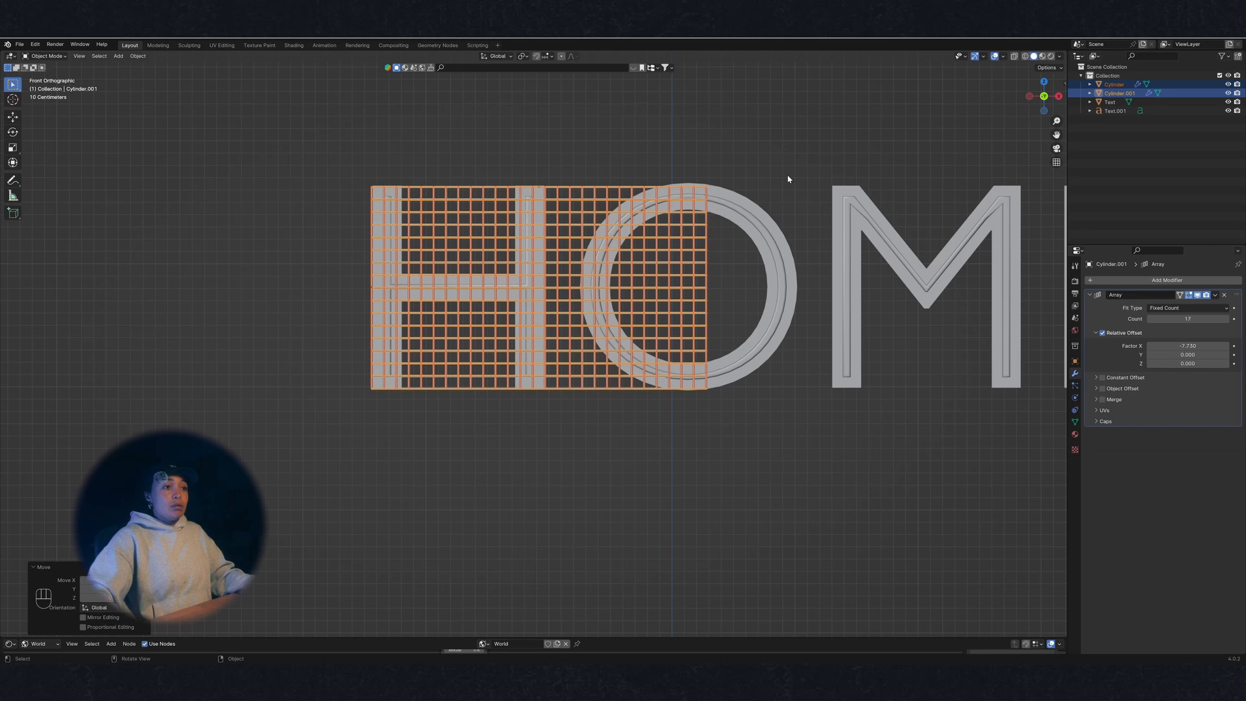
# Raise the Array count of the vertical bars to 66 so they run from the H to the end of the E
pyautogui.click(707, 222)
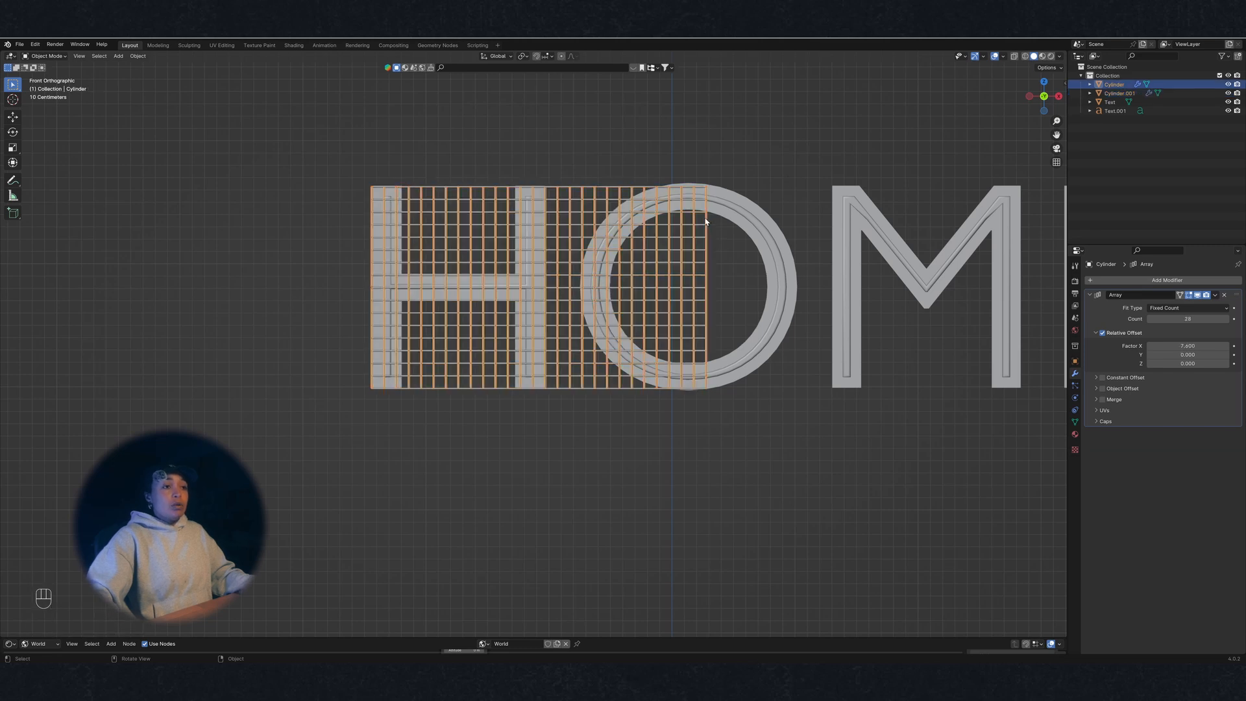
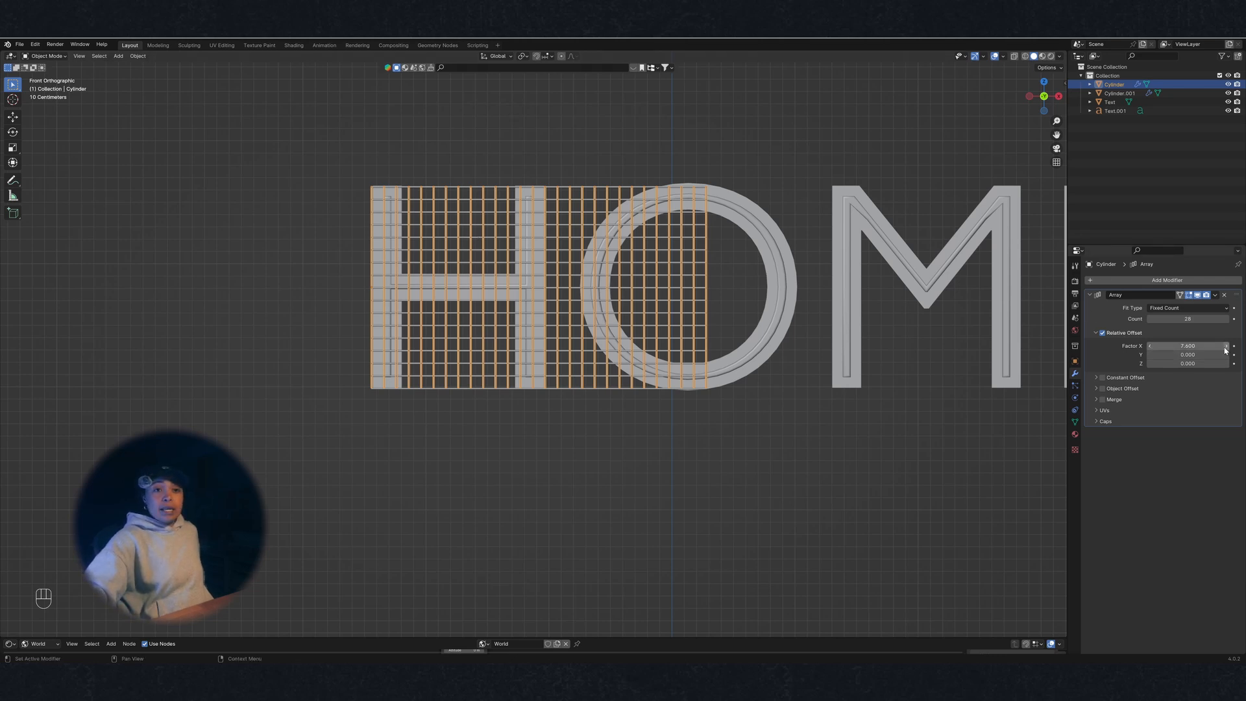
pyautogui.moveTo(1187, 319); pyautogui.dragTo(1235, 321)
pyautogui.scroll(-3, 905, 346)
pyautogui.click(1227, 320)
pyautogui.click(1227, 320)
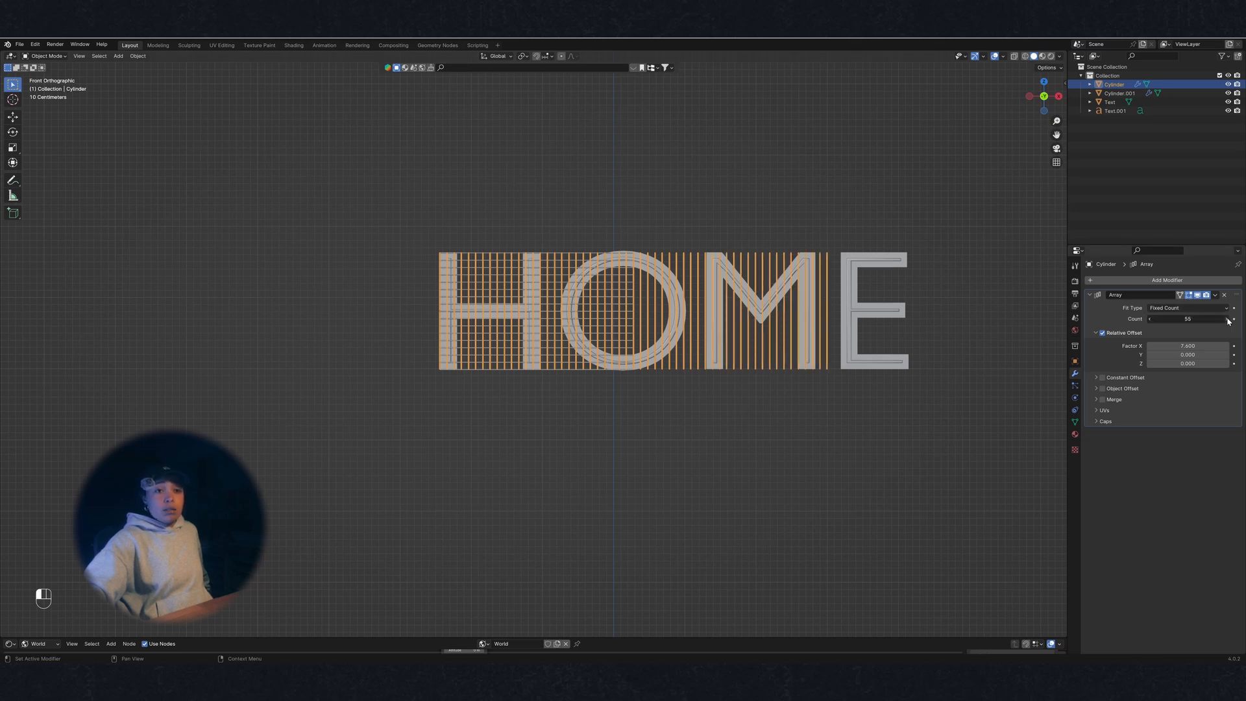
pyautogui.click(1228, 320)
pyautogui.click(1227, 320)
pyautogui.click(1227, 320)
pyautogui.click(1228, 319)
pyautogui.click(1227, 320)
pyautogui.click(1227, 320)
pyautogui.click(1227, 320)
pyautogui.click(1227, 320)
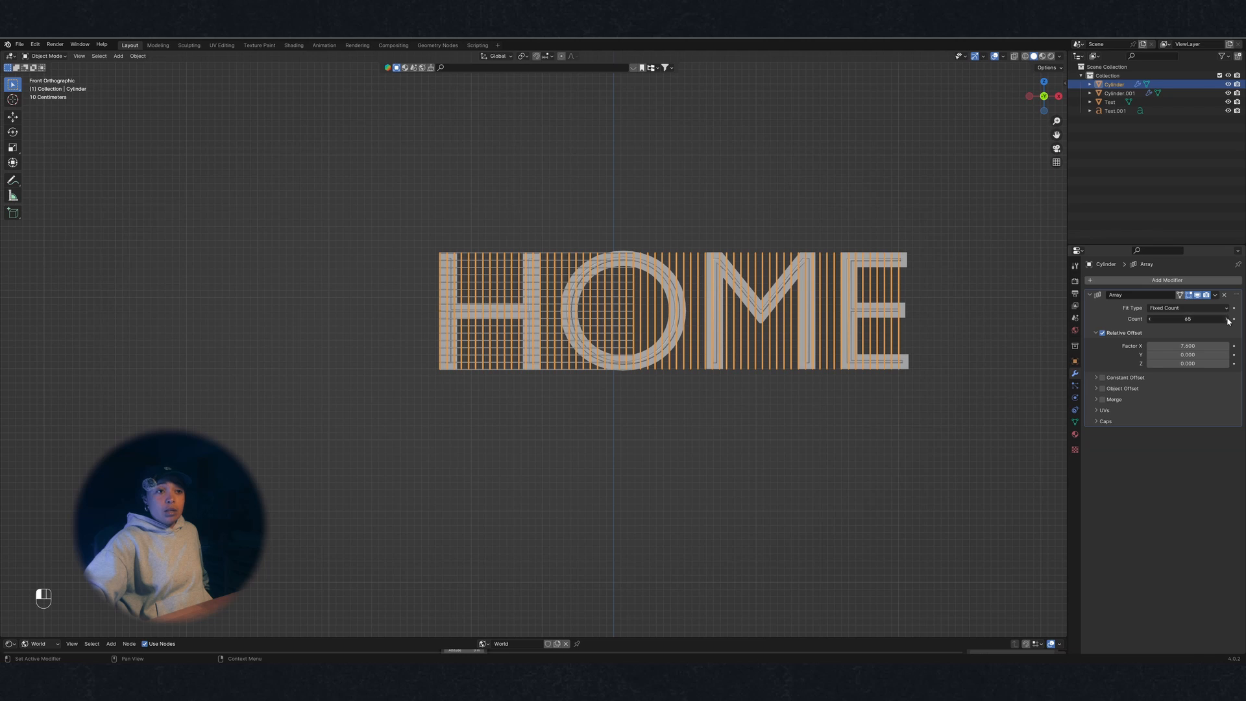
pyautogui.click(1227, 320)
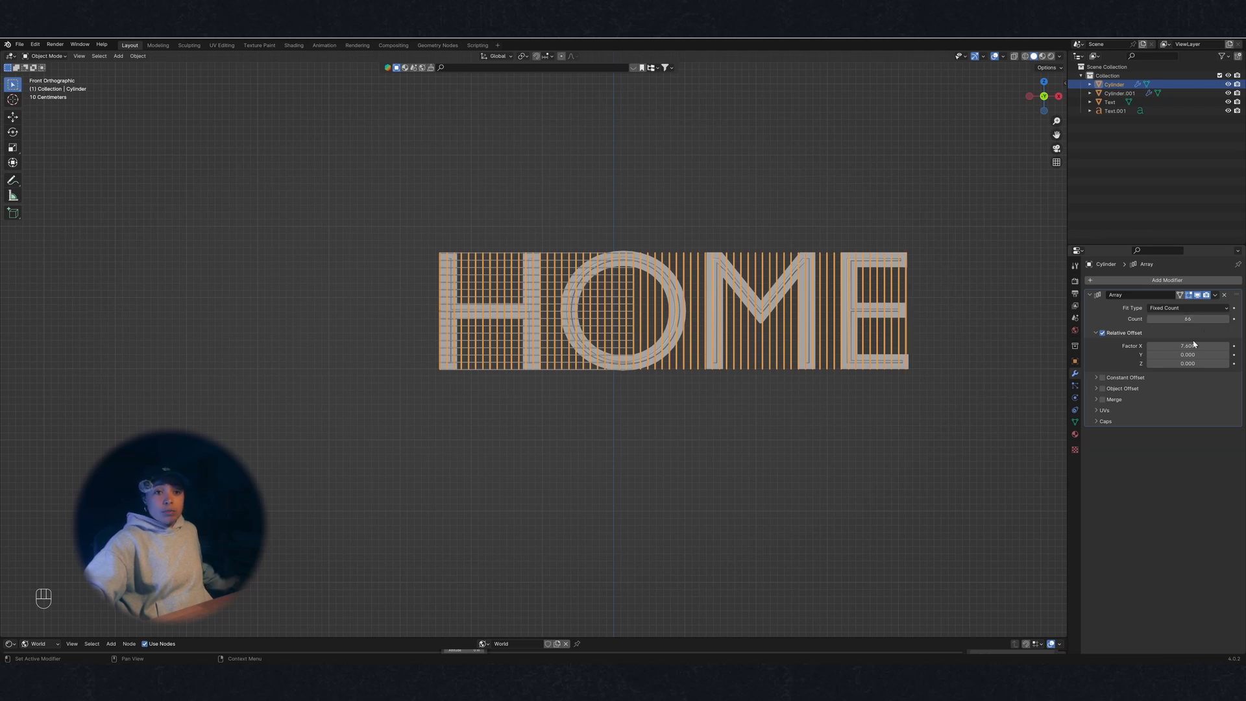
# Fine-tune the vertical bars' relative offset X factor to 7.630 so the last bar meets the outer edge of the E
pyautogui.scroll(3, 900, 309)
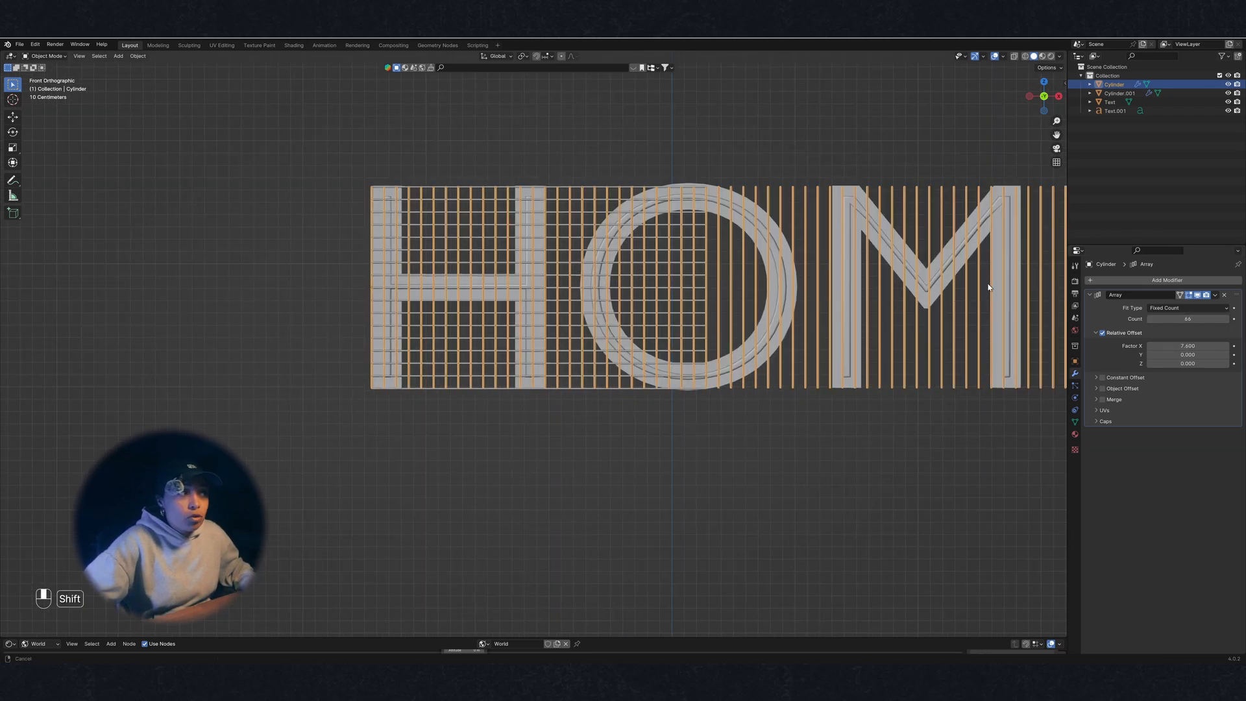
pyautogui.keyDown('shift'); pyautogui.moveTo(989, 287); pyautogui.dragTo(590, 316, button='middle'); pyautogui.keyUp('shift')
pyautogui.scroll(2, 845, 290)
pyautogui.keyDown('shift'); pyautogui.moveTo(905, 298); pyautogui.dragTo(781, 301, button='middle'); pyautogui.keyUp('shift')
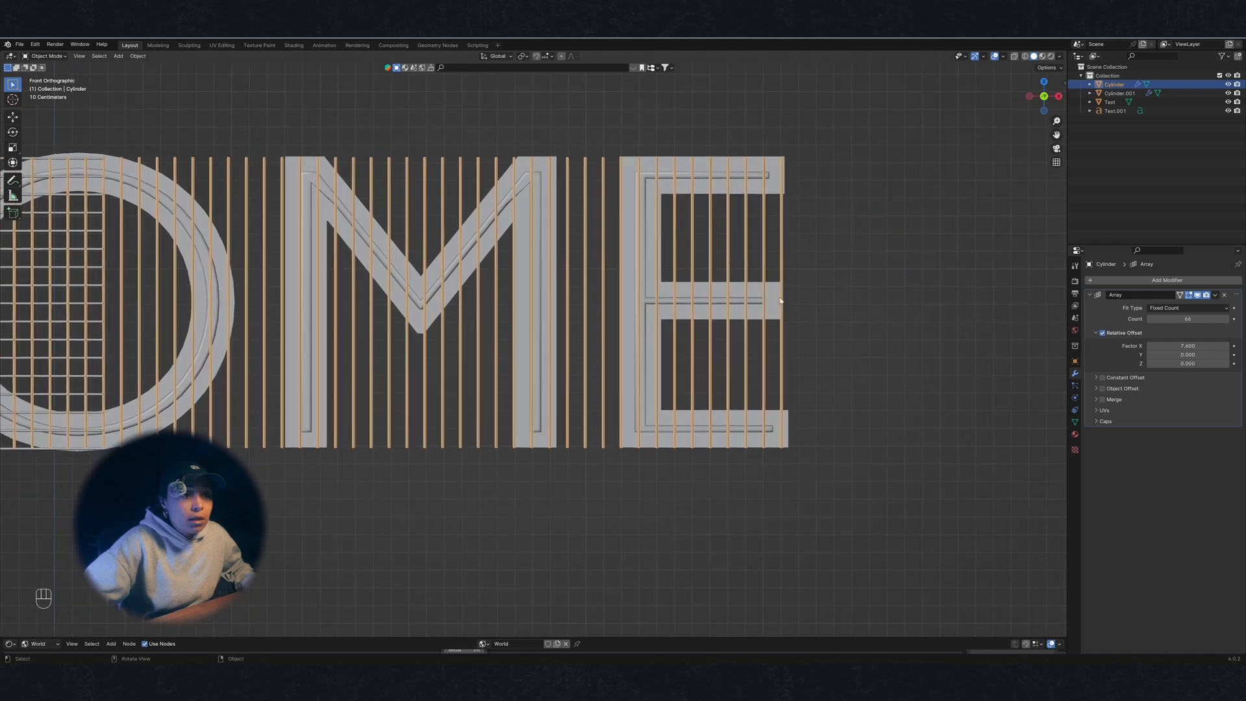
pyautogui.keyDown('shift'); pyautogui.moveTo(1193, 347); pyautogui.dragTo(1197, 346); pyautogui.keyUp('shift')
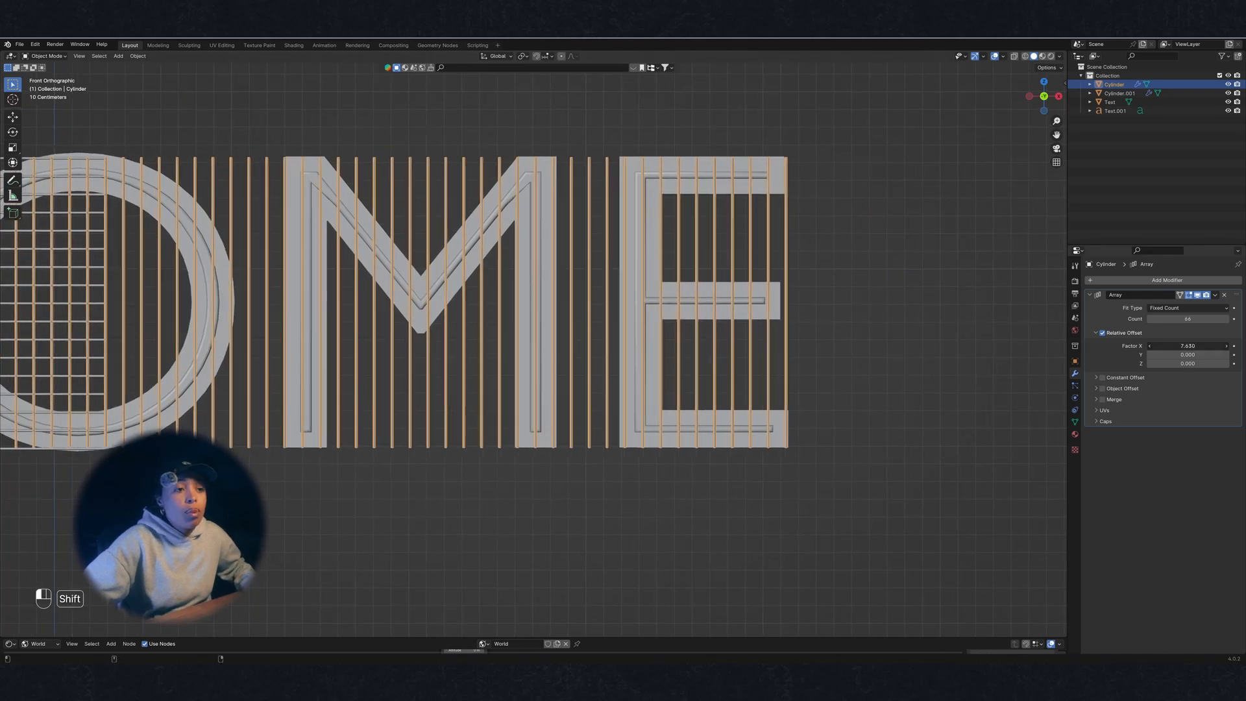
pyautogui.scroll(-2, 742, 340)
pyautogui.keyDown('shift'); pyautogui.moveTo(547, 320); pyautogui.dragTo(741, 319, button='middle'); pyautogui.keyUp('shift')
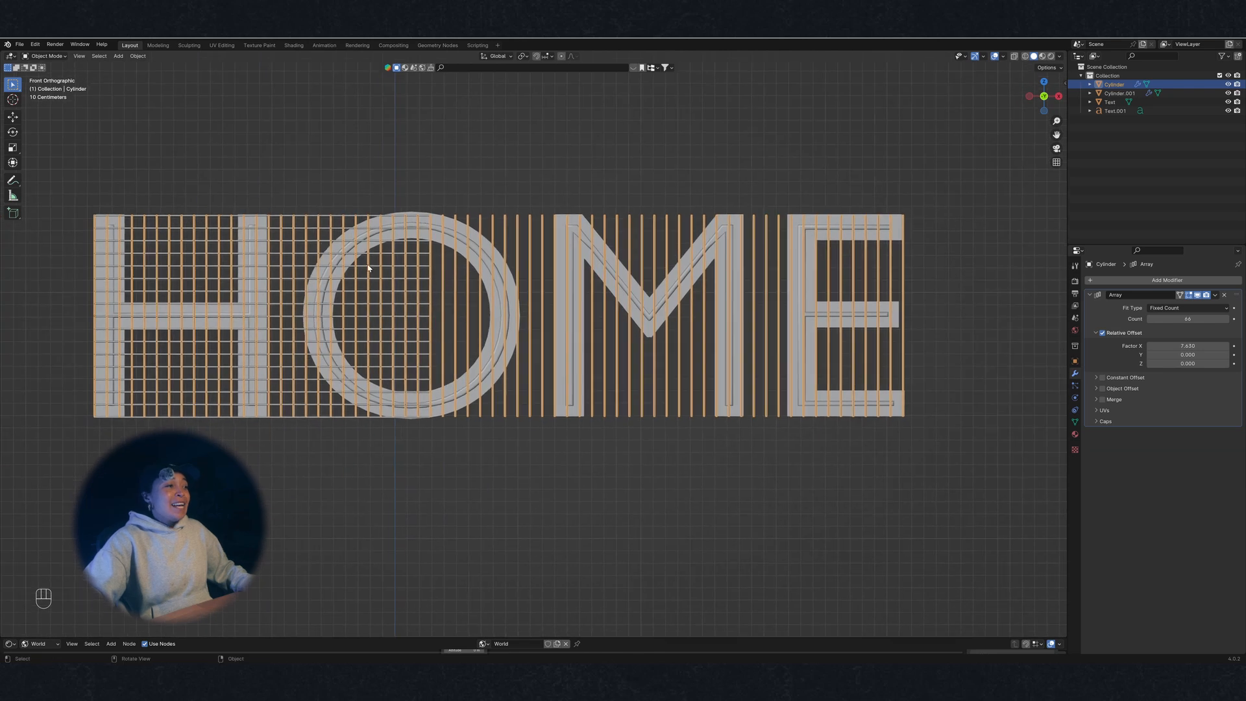
# Move the horizontal bars along X toward the middle of the text and stretch them along X to about the word's full width
pyautogui.click(351, 218)
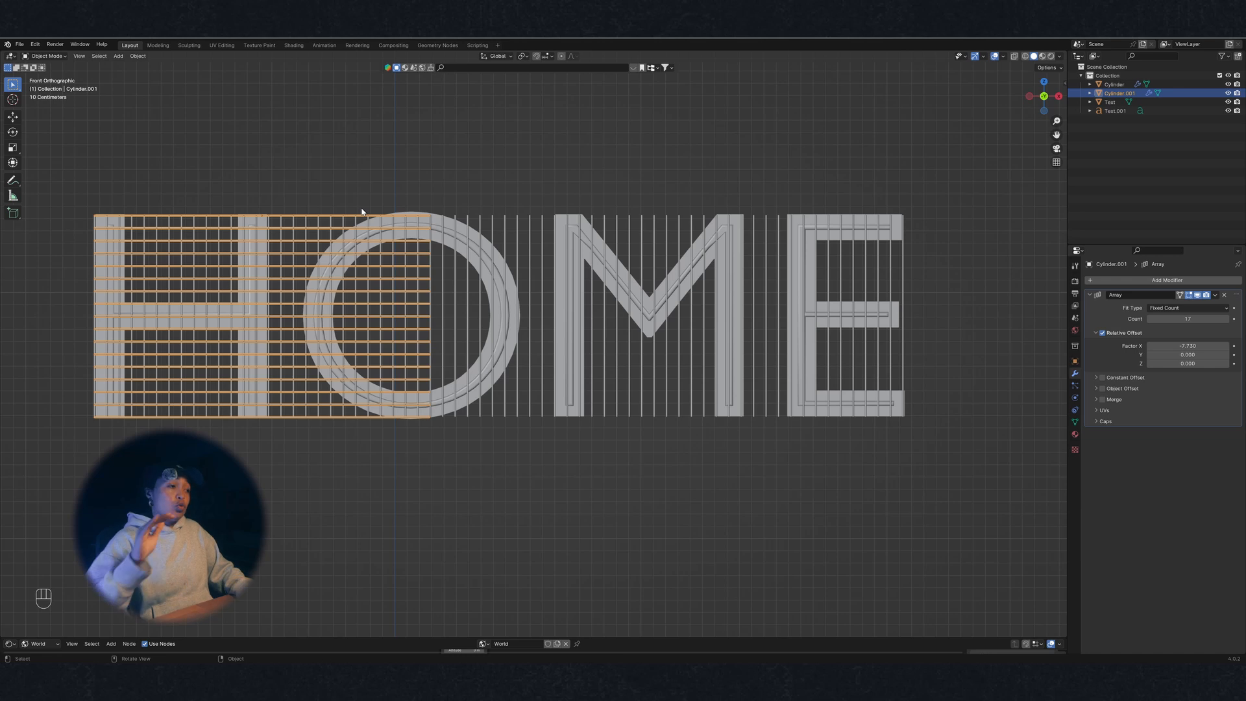
pyautogui.press('g')
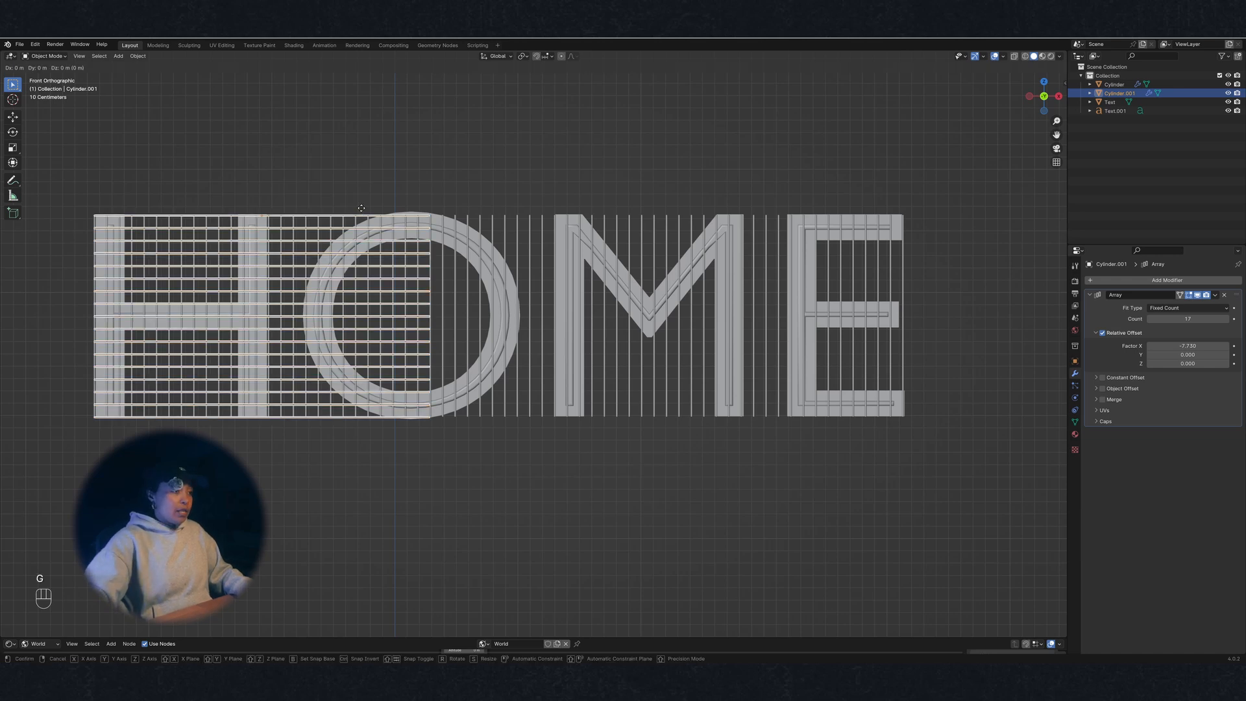
pyautogui.press('x')
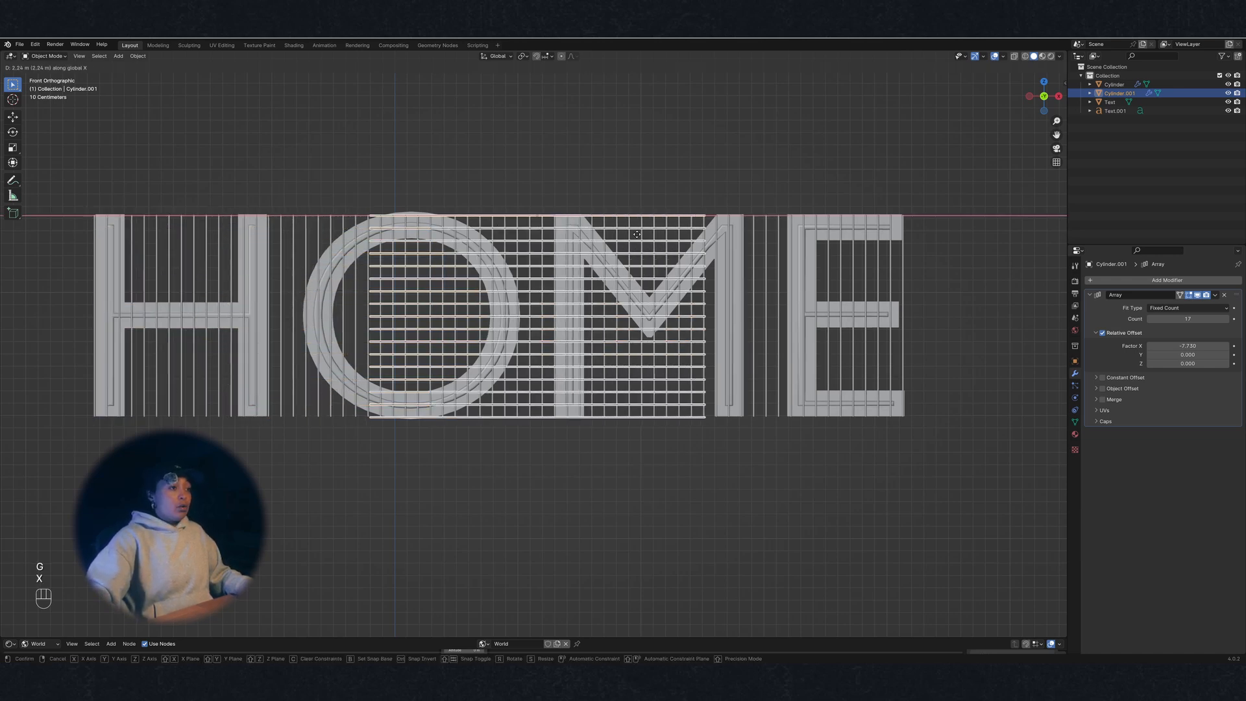
pyautogui.click(641, 235)
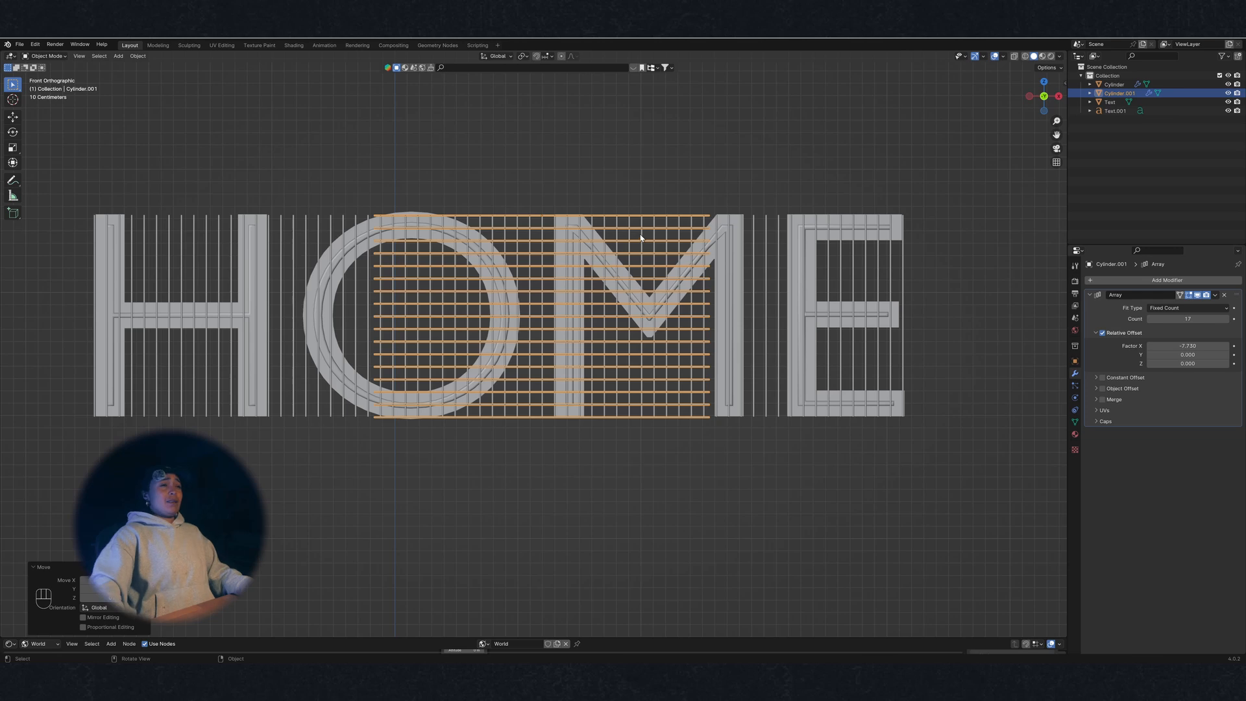
pyautogui.press('s')
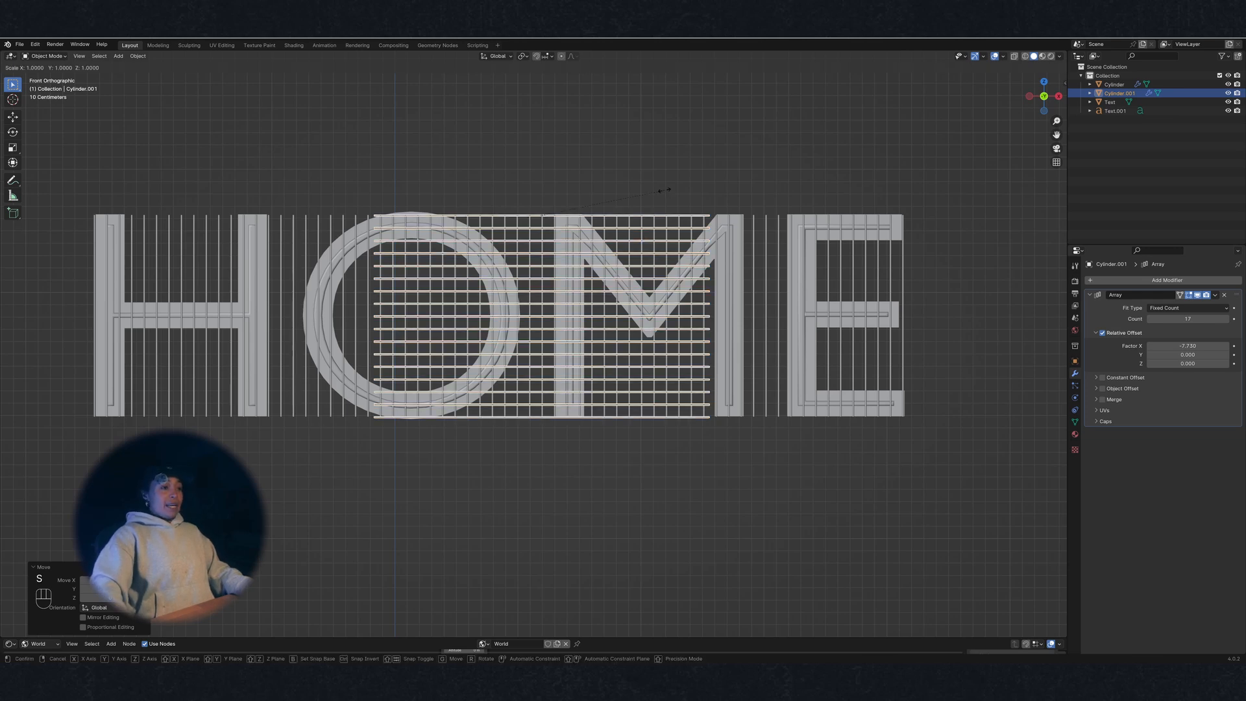
pyautogui.press('x')
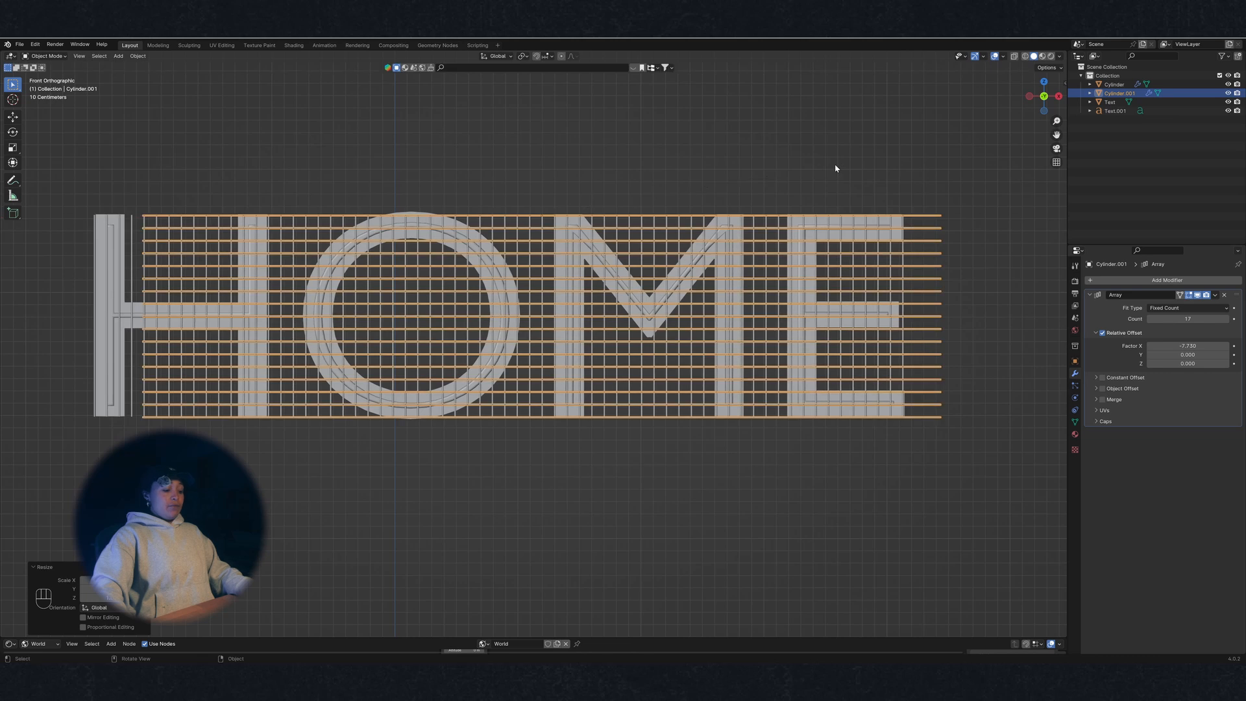
pyautogui.click(831, 164)
# Move the horizontal bars about 0.34 m along negative X and stretch them by about 1.01 along X to match the vertical bars' extent
pyautogui.press('g')
pyautogui.press('x')
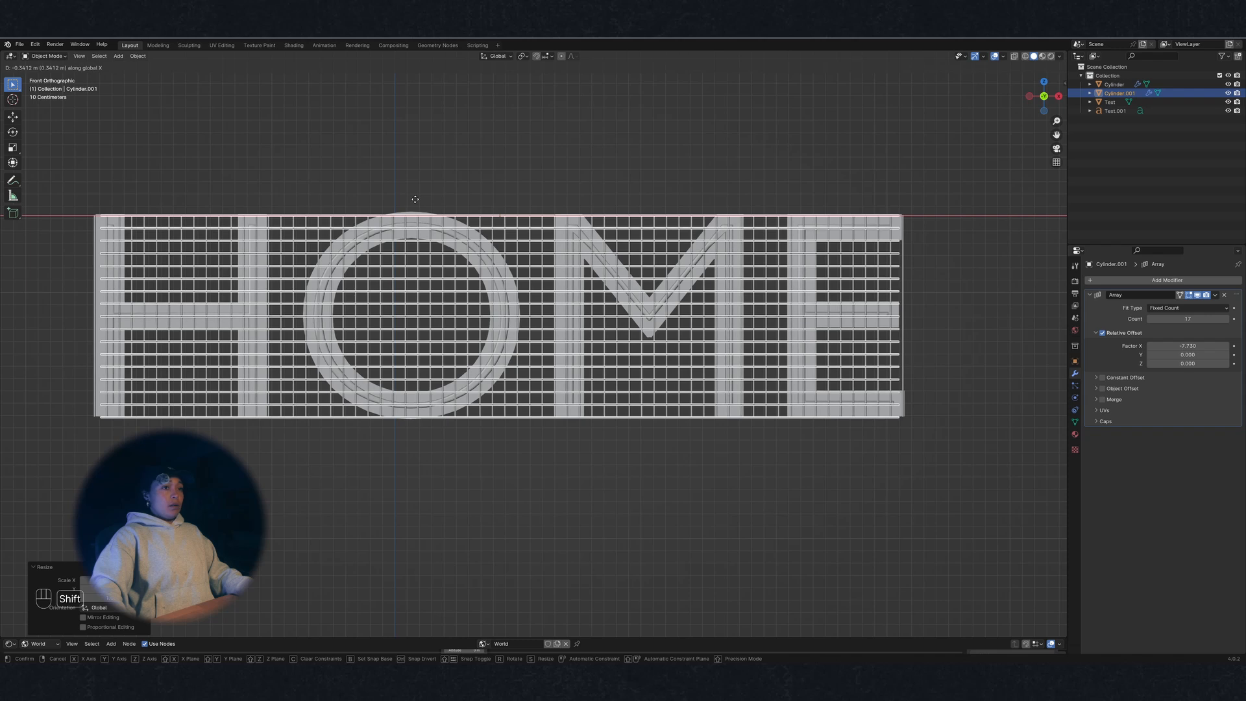
pyautogui.click(406, 200)
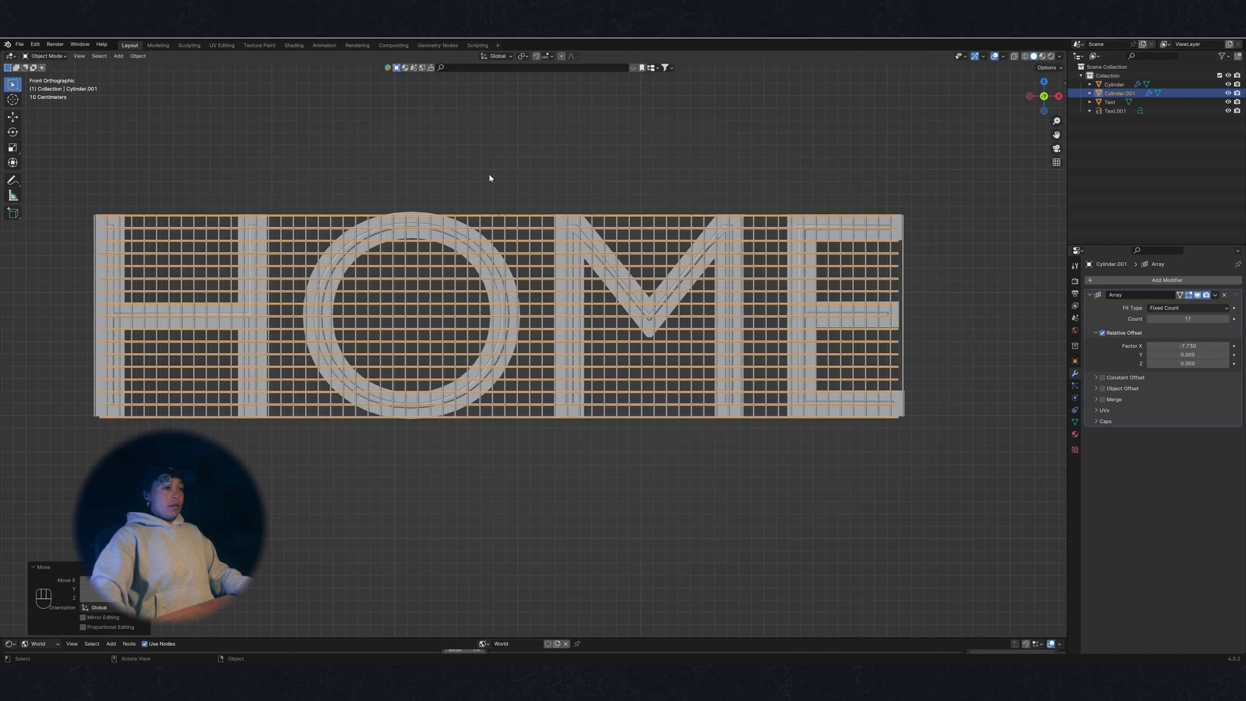
pyautogui.press('s')
pyautogui.press('x')
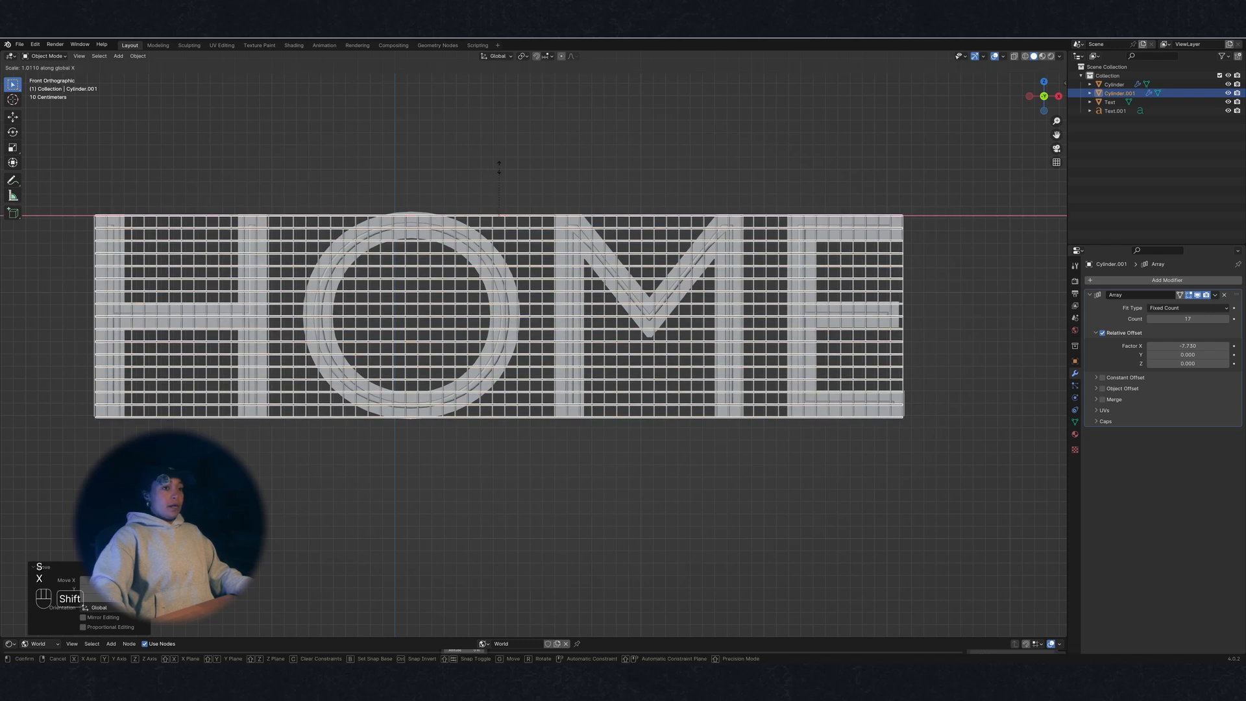
pyautogui.click(500, 171)
pyautogui.press('Tab')
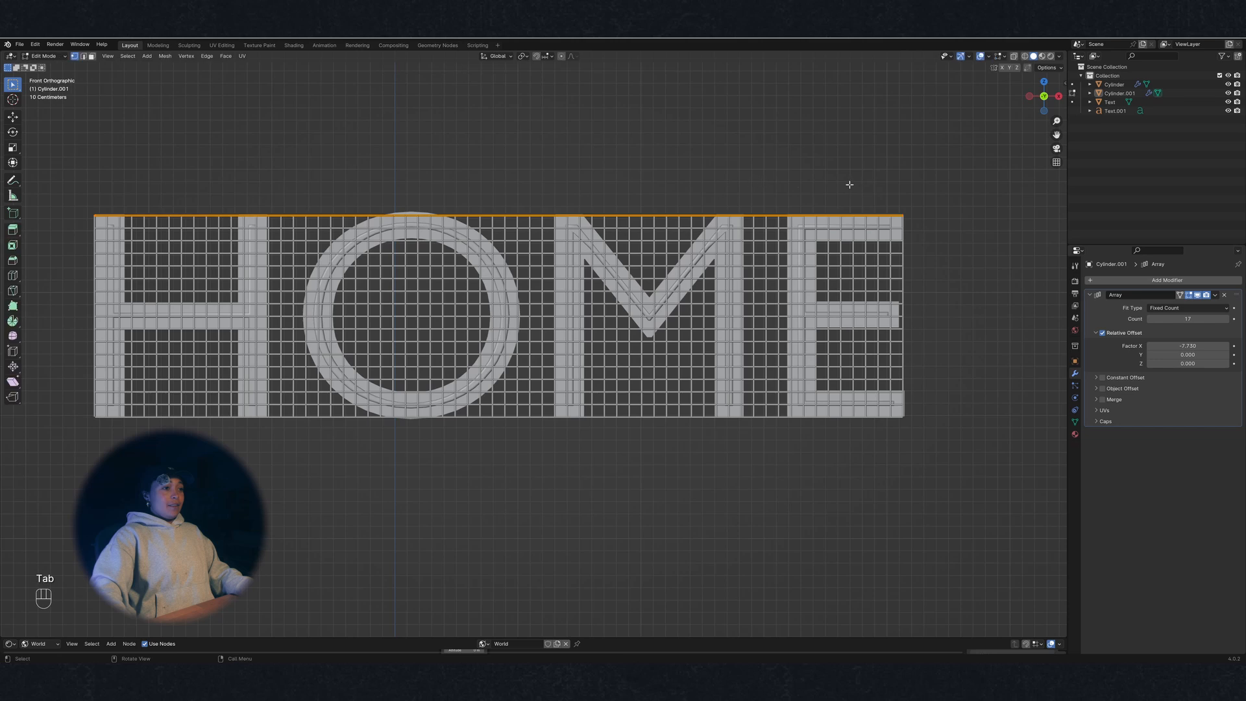
pyautogui.press('Tab')
# Select both cylinder arrays and move them together about 0.3 m along positive Y into the depth of the letters
pyautogui.moveTo(849, 186); pyautogui.dragTo(889, 209, button='middle')
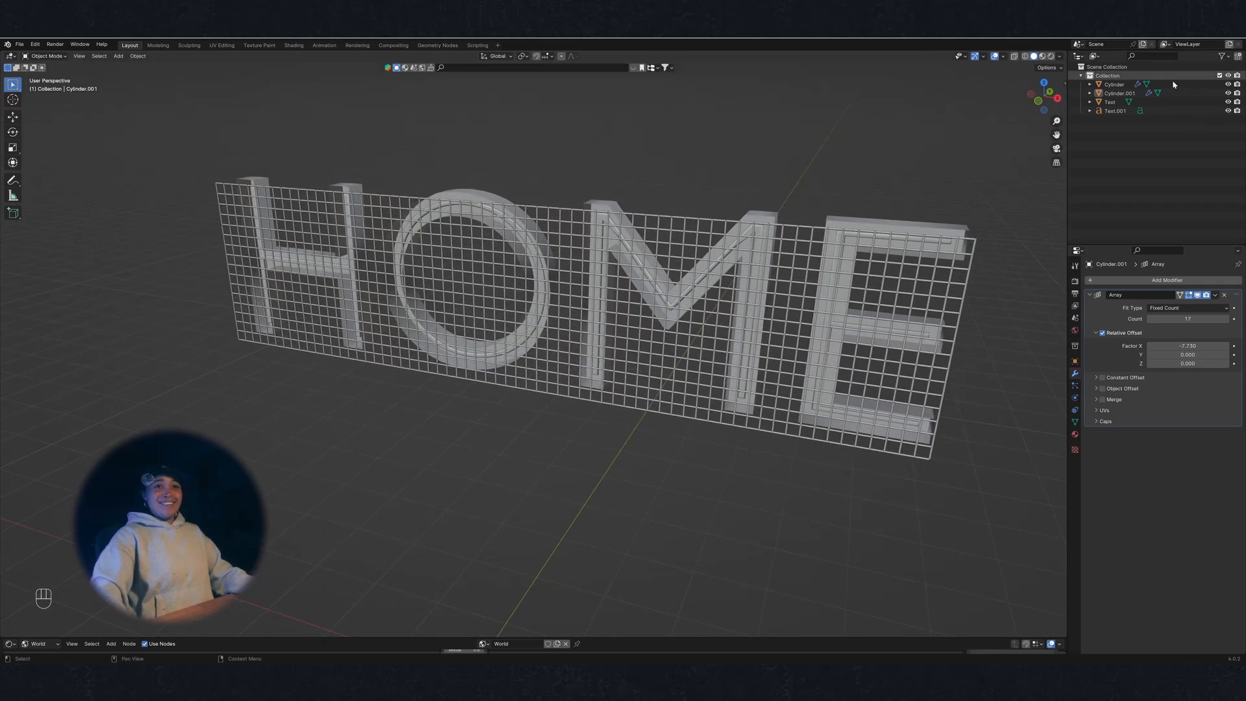
pyautogui.click(1127, 85)
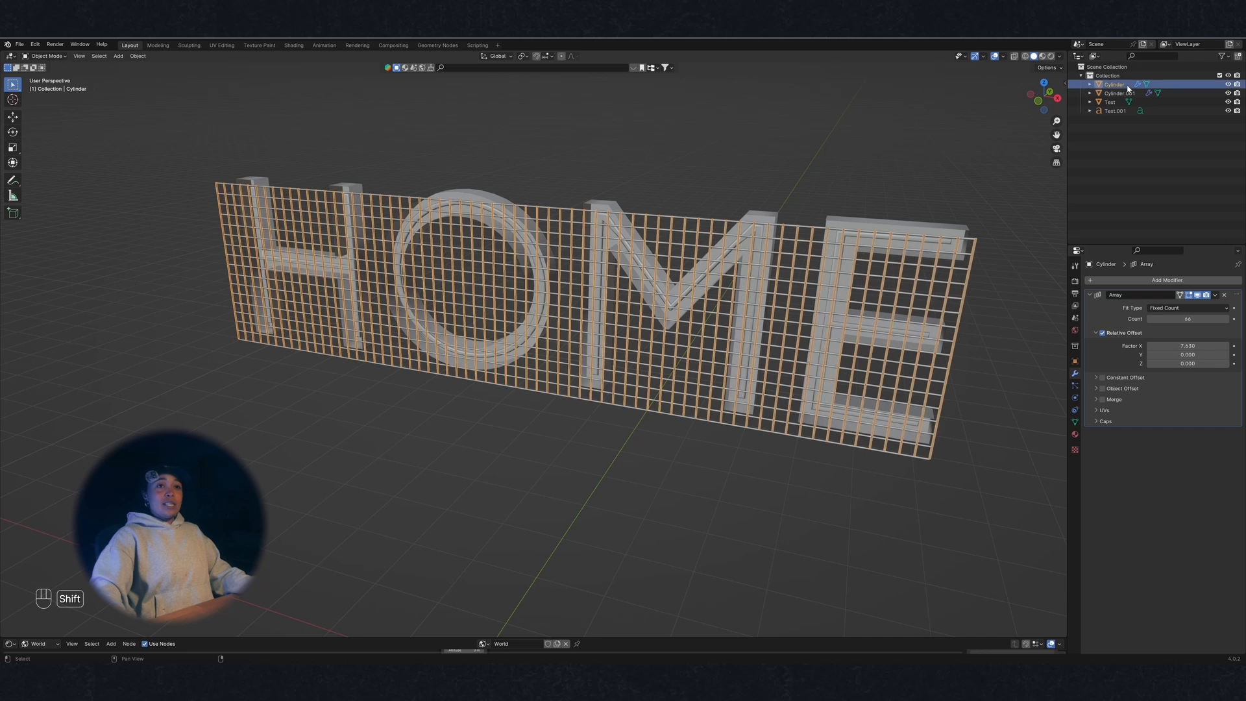
pyautogui.moveTo(777, 223); pyautogui.dragTo(705, 243, button='middle')
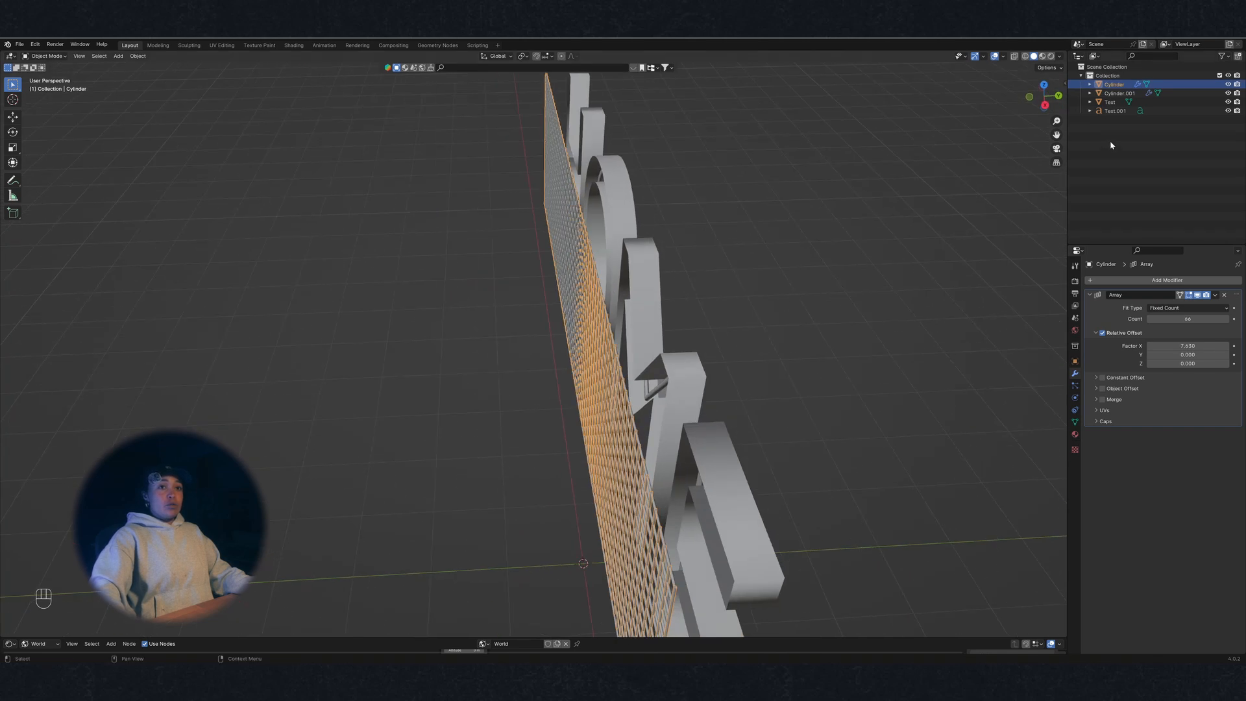
pyautogui.keyDown('shift'); pyautogui.click(1121, 95); pyautogui.keyUp('shift')
pyautogui.moveTo(565, 389)
pyautogui.mouseDown(button='middle')
pyautogui.moveTo(581, 392)
pyautogui.moveTo(563, 393)
pyautogui.mouseUp(button='middle')
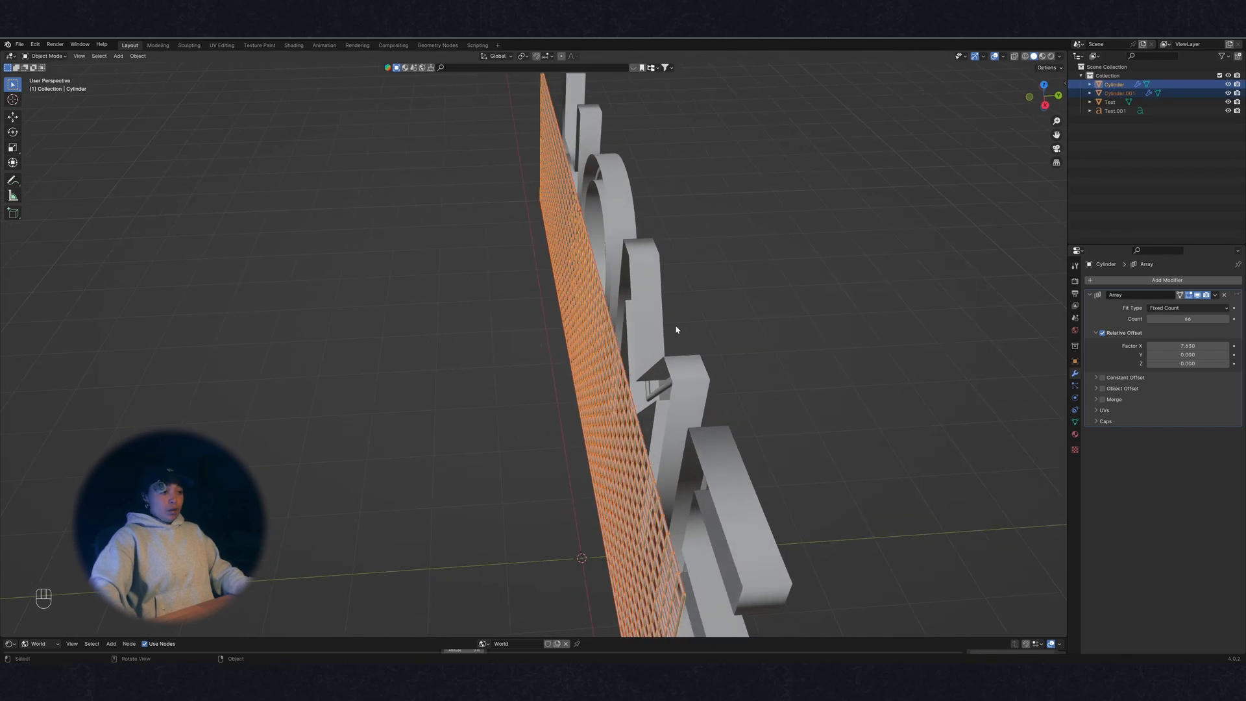
pyautogui.press('g')
pyautogui.press('y')
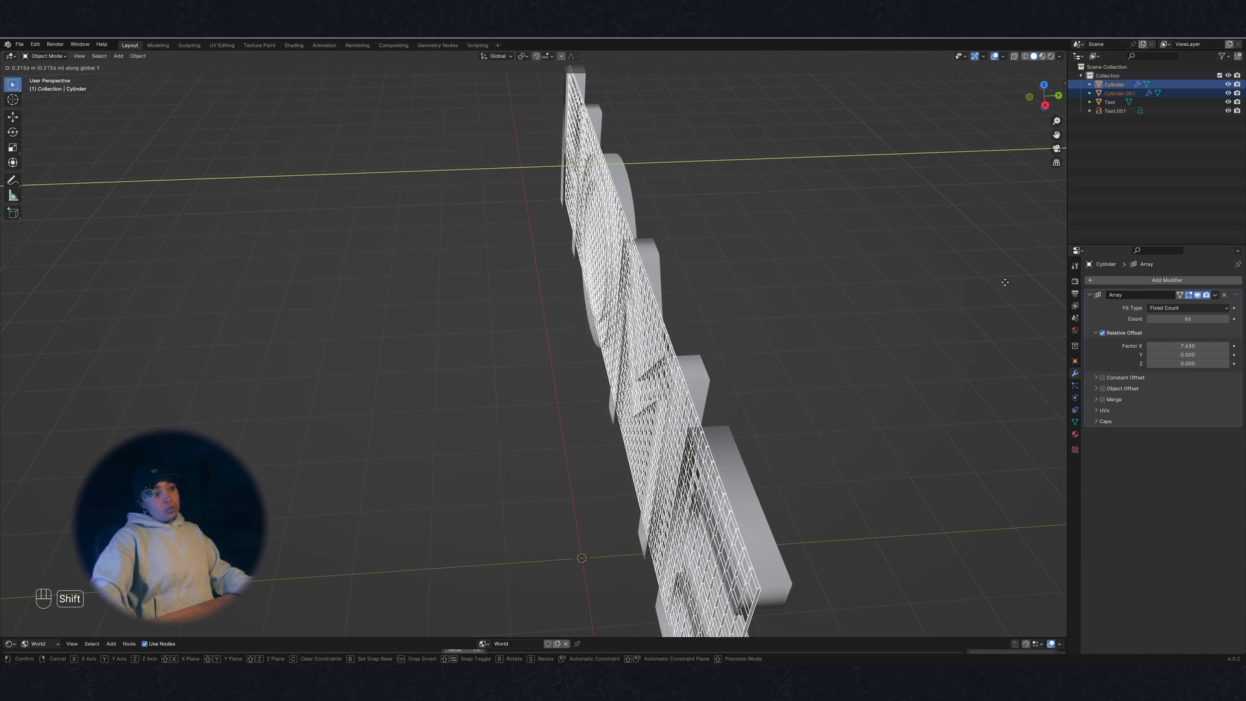
pyautogui.click(991, 296)
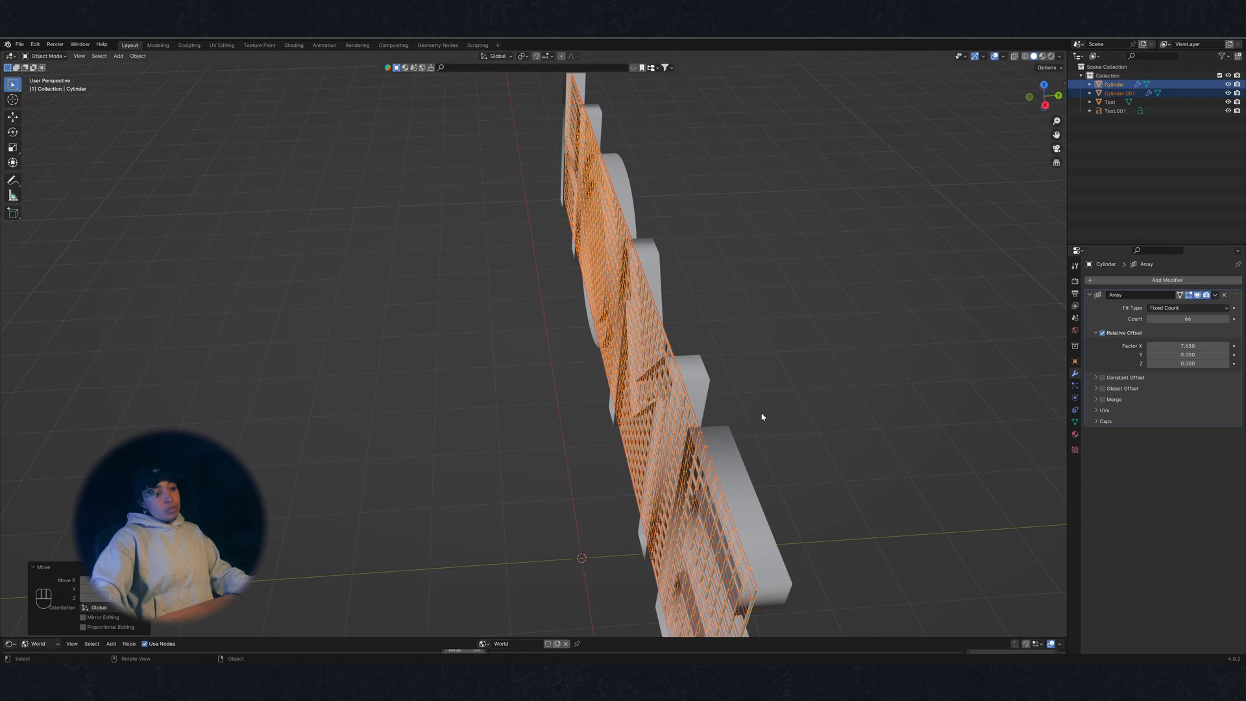
# Align the grid with the front edge of the letters in top view by moving it slightly along negative Y, and deselect it
pyautogui.moveTo(763, 417); pyautogui.dragTo(998, 183, button='middle')
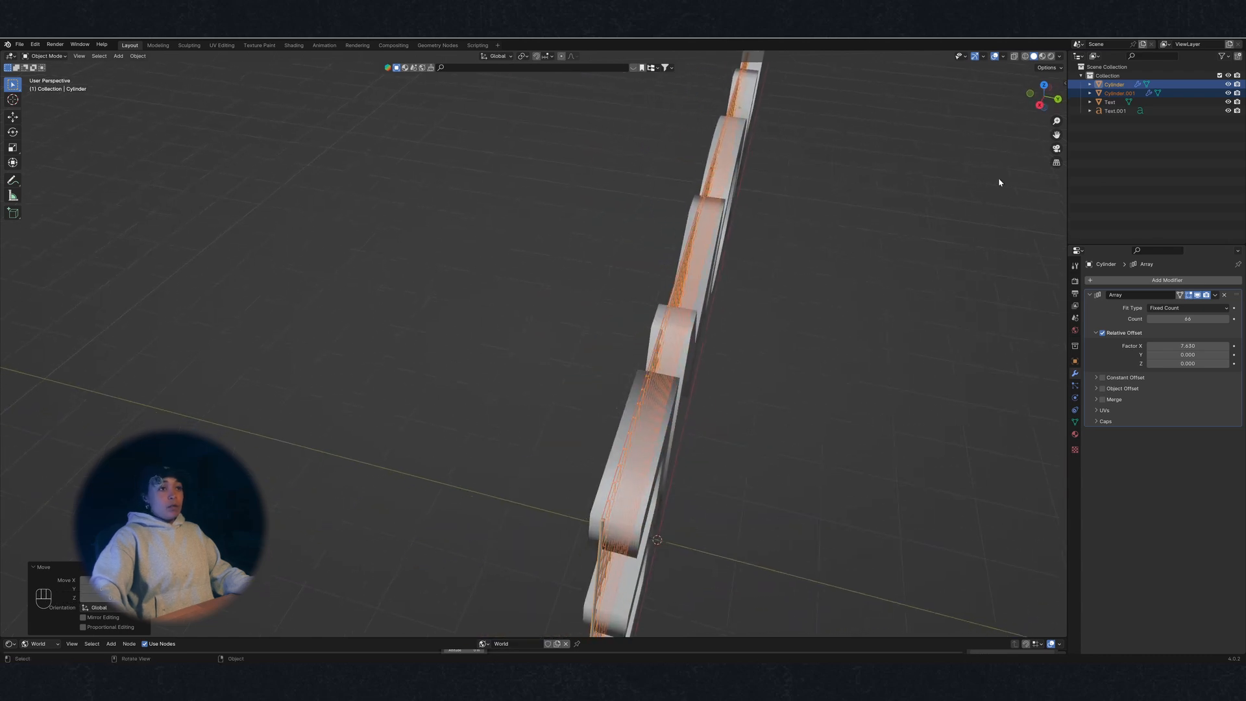
pyautogui.click(1045, 85)
pyautogui.scroll(2, 768, 267)
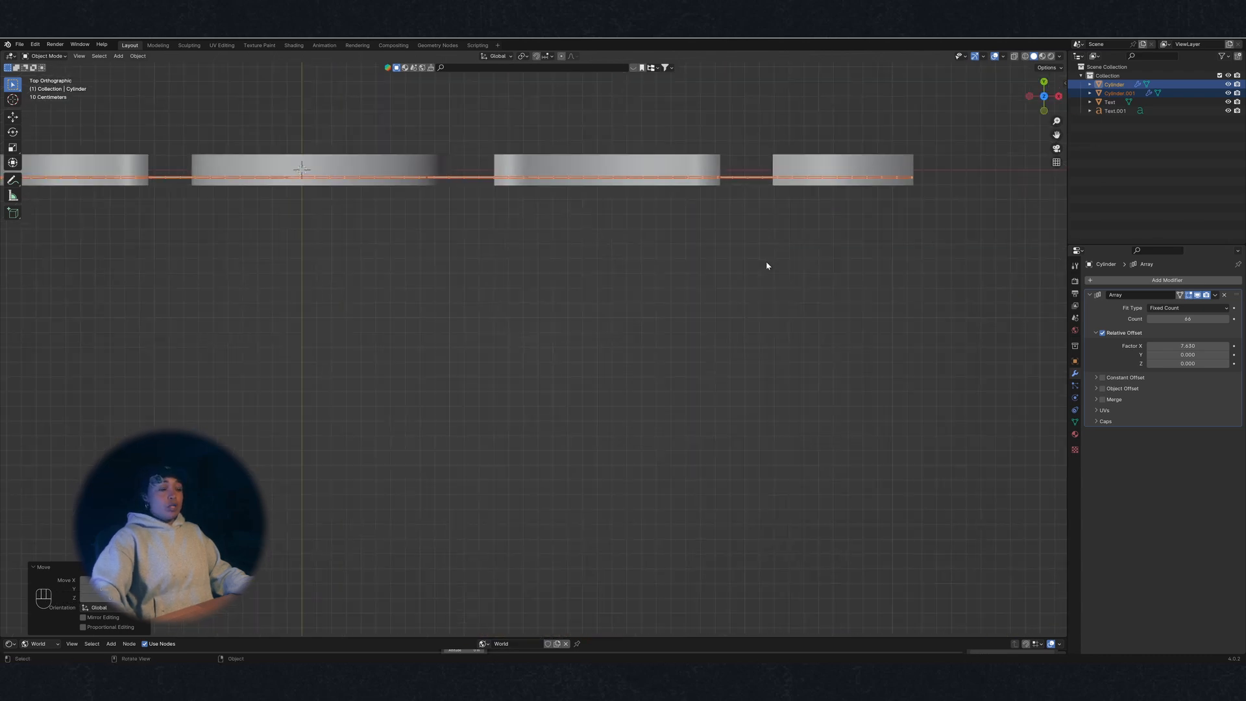
pyautogui.keyDown('shift'); pyautogui.moveTo(709, 198); pyautogui.dragTo(533, 350, button='middle'); pyautogui.keyUp('shift')
pyautogui.press('g')
pyautogui.press('y')
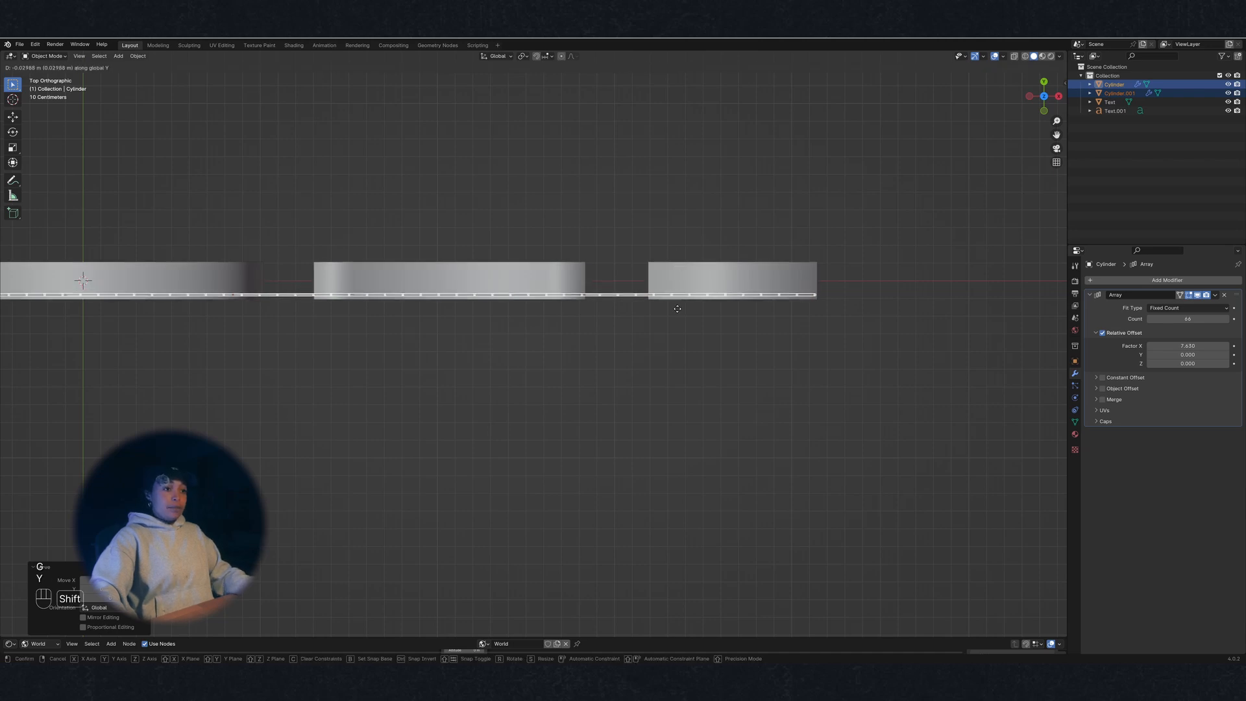
pyautogui.click(667, 363)
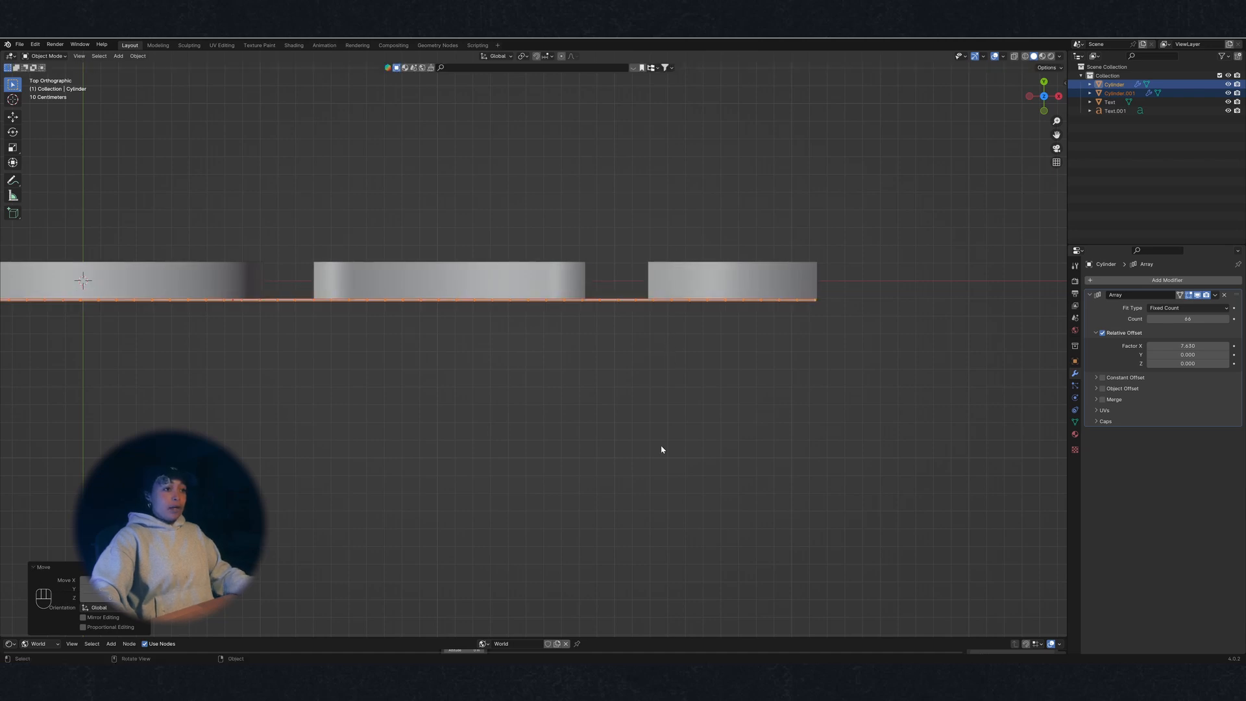
pyautogui.moveTo(662, 450); pyautogui.dragTo(600, 329, button='middle')
pyautogui.click(868, 255)
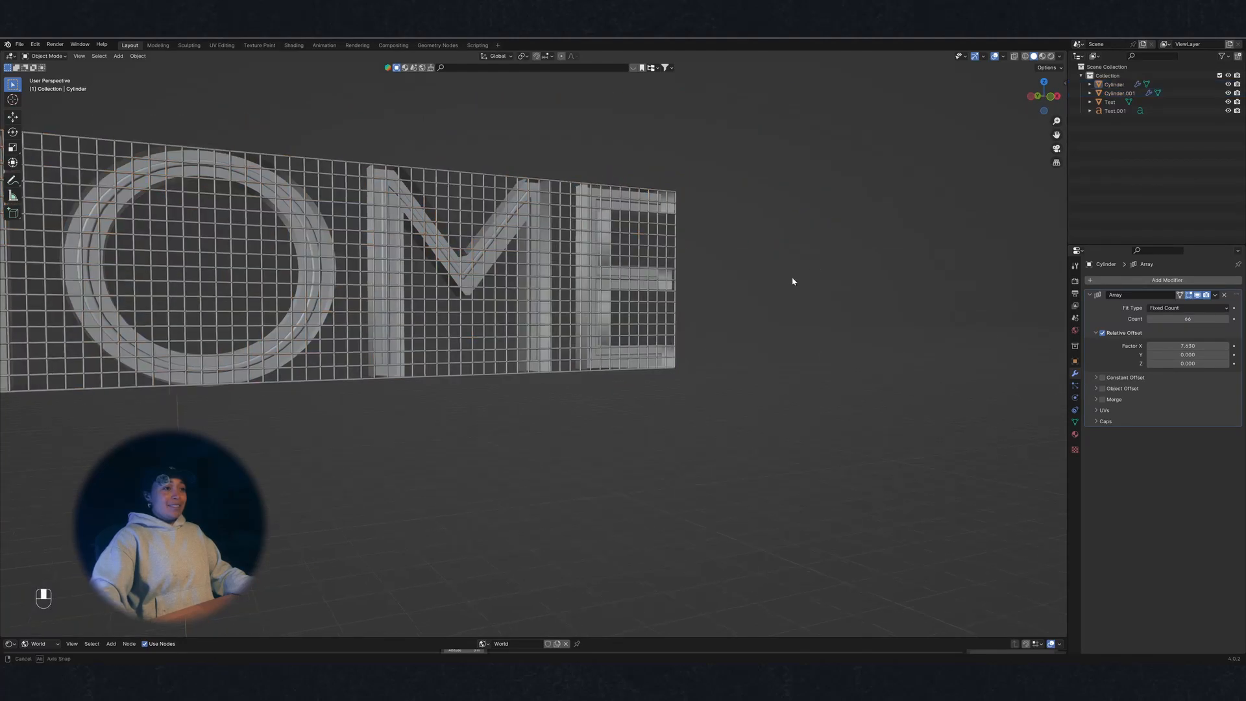
# Hide both cylinder arrays in the viewport and switch the viewport shading to Material Preview
pyautogui.moveTo(793, 279); pyautogui.dragTo(691, 282, button='middle')
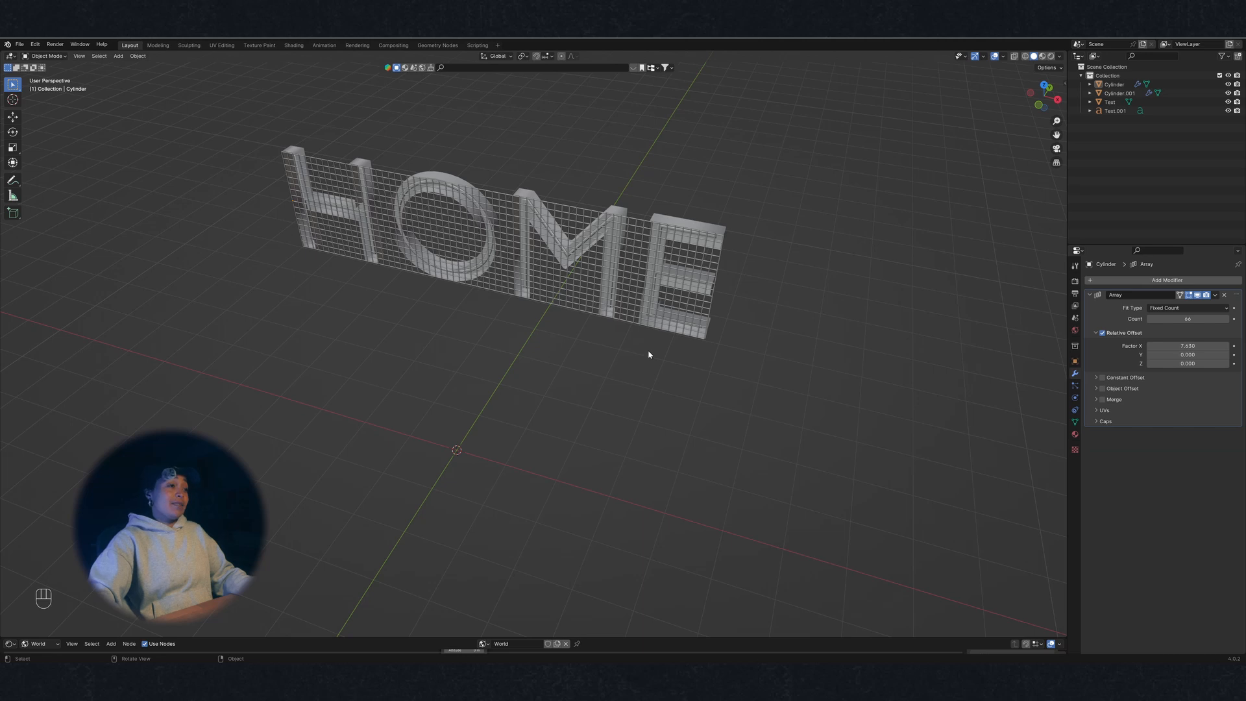
pyautogui.moveTo(651, 351); pyautogui.dragTo(662, 390, button='middle')
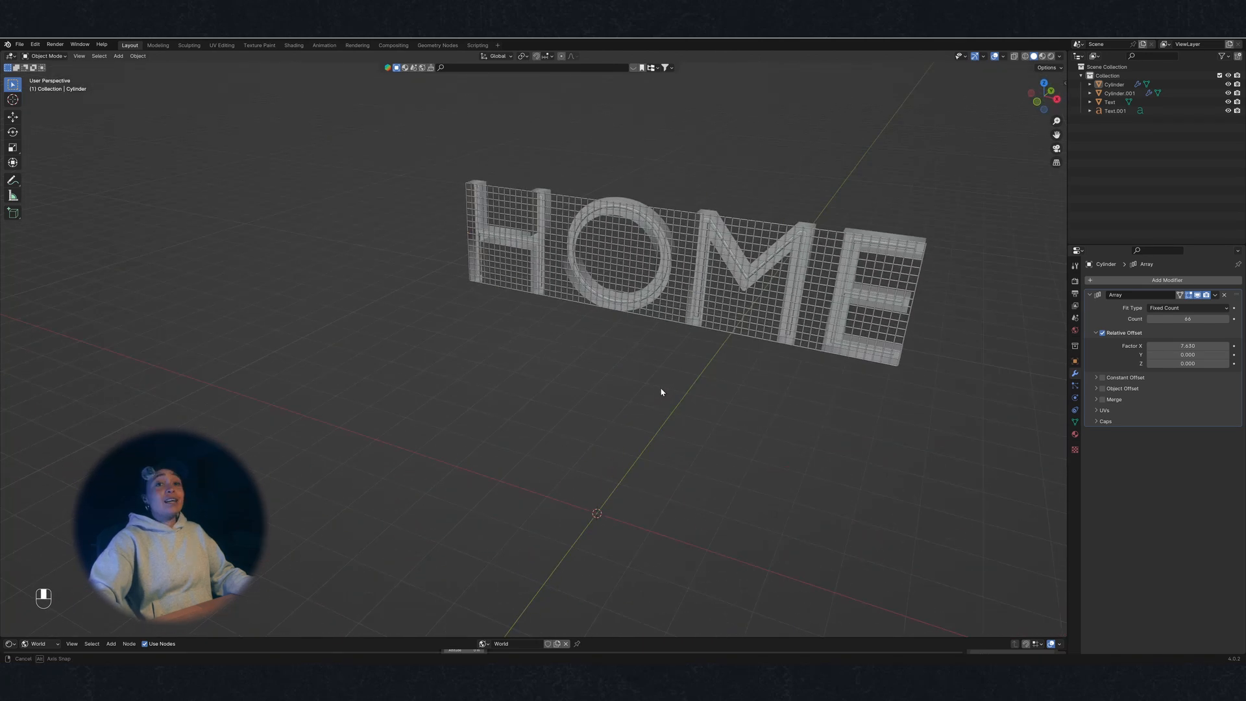
pyautogui.click(1228, 84)
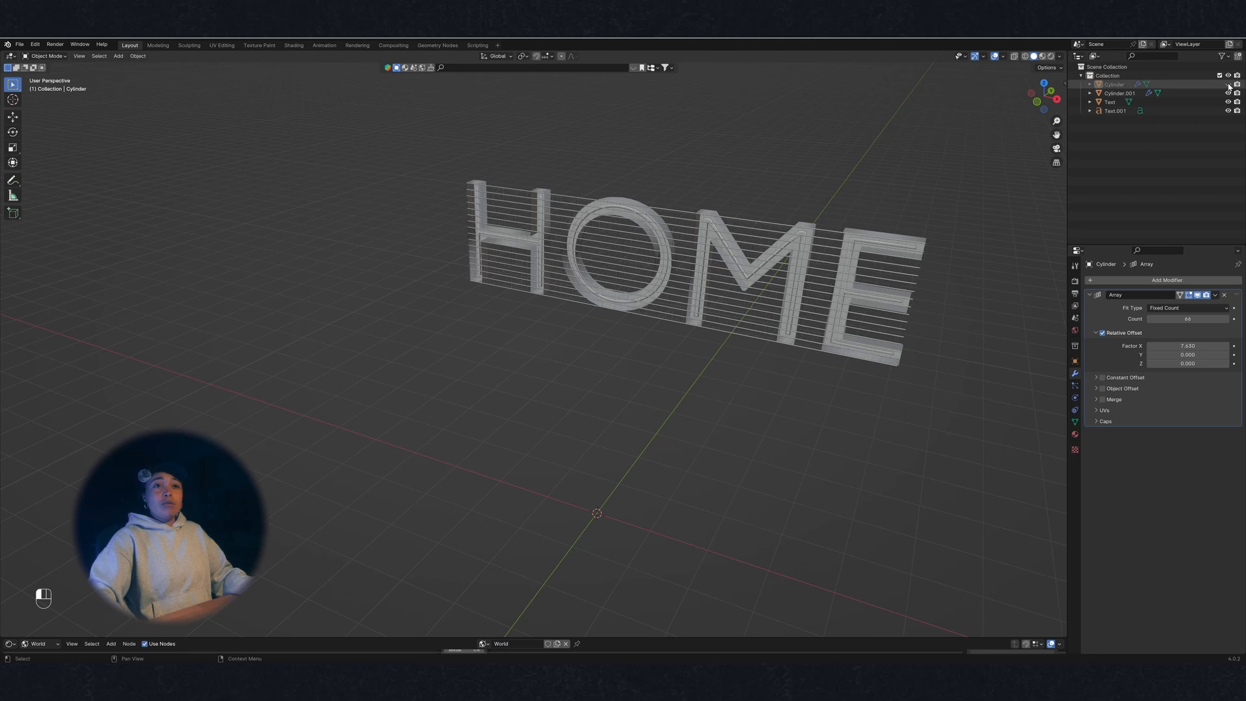
pyautogui.click(1228, 93)
pyautogui.keyDown('shift'); pyautogui.moveTo(798, 286); pyautogui.dragTo(743, 294, button='middle'); pyautogui.keyUp('shift')
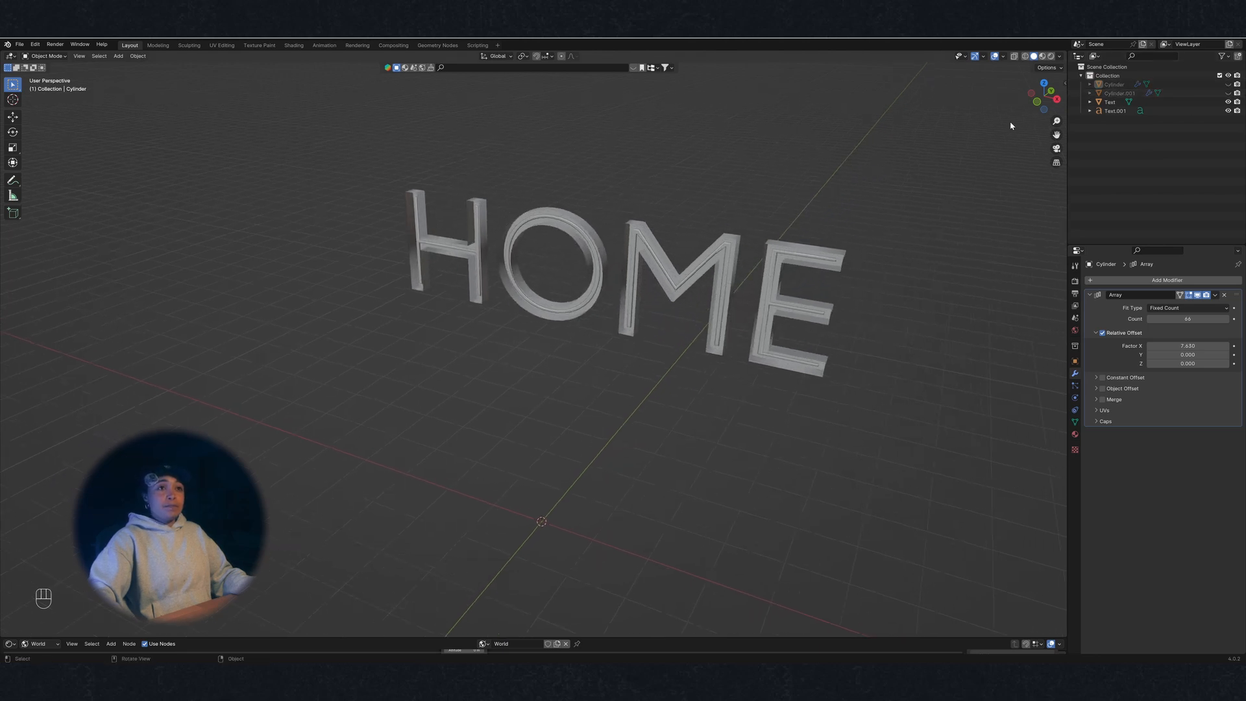
pyautogui.click(1042, 56)
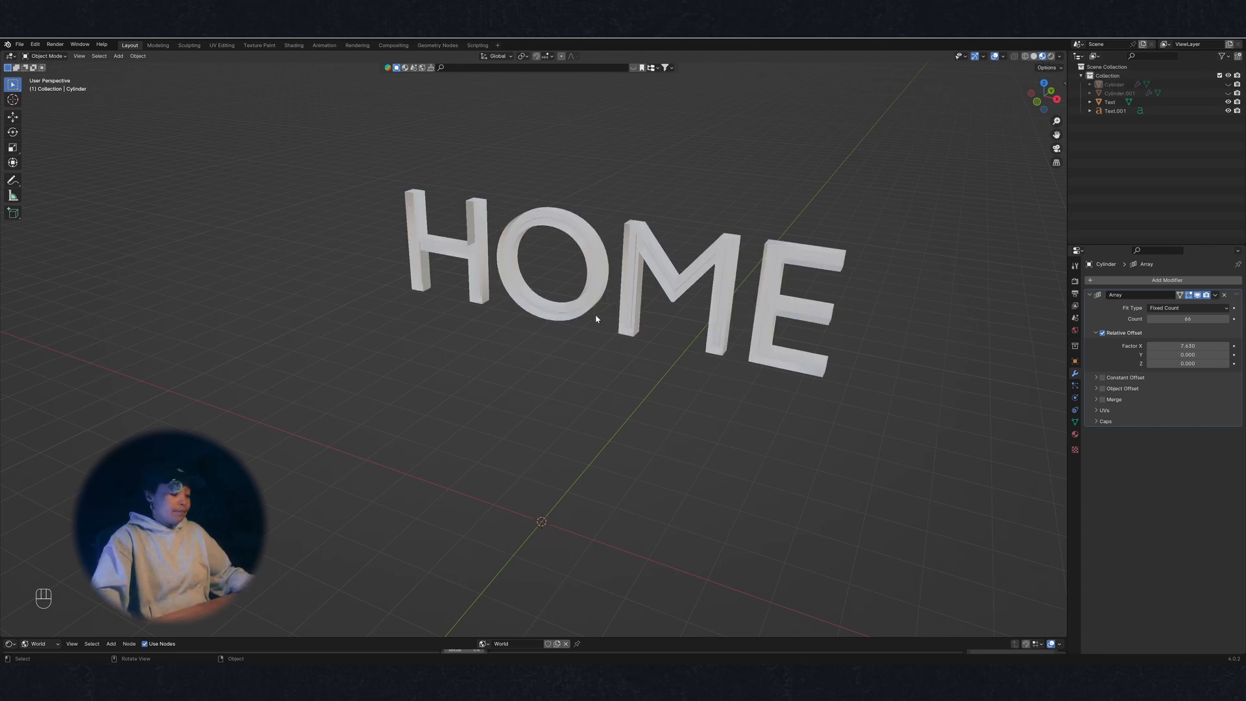
# Rename the outer shell of the HOME letters as "habitacle" and save the file
pyautogui.moveTo(596, 319); pyautogui.dragTo(665, 328, button='middle')
pyautogui.moveTo(691, 237); pyautogui.dragTo(655, 239, button='middle')
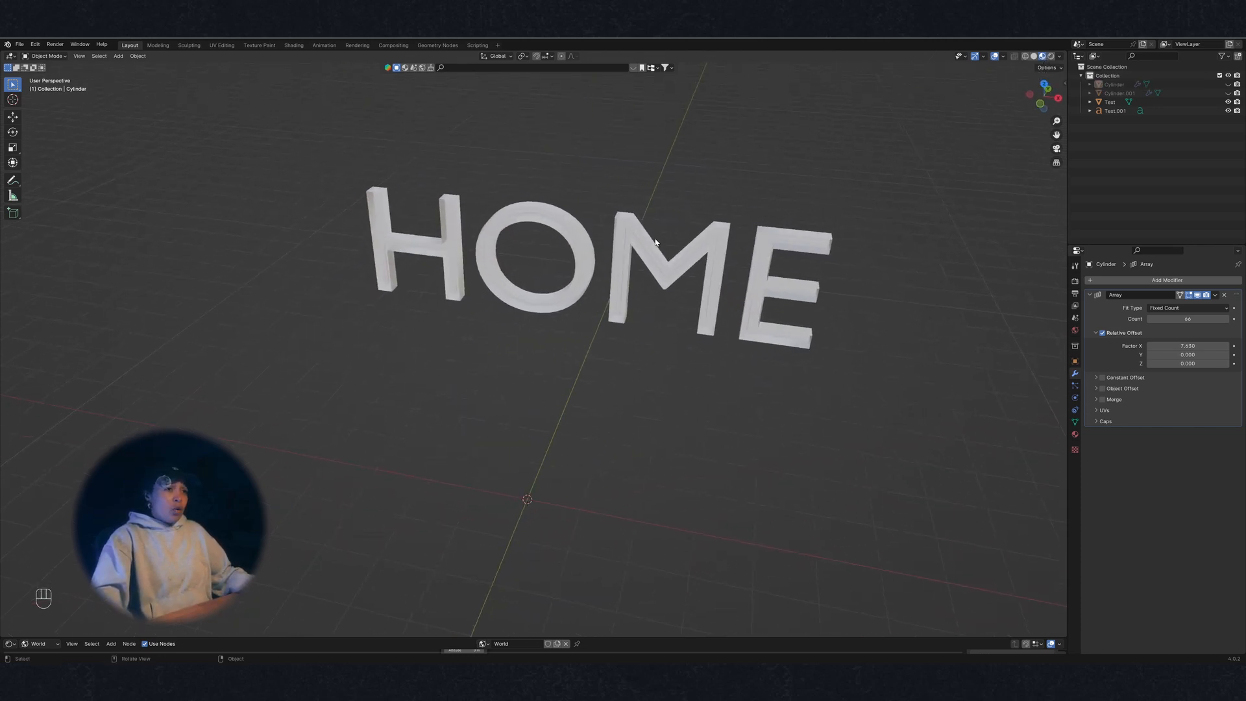
pyautogui.click(812, 234)
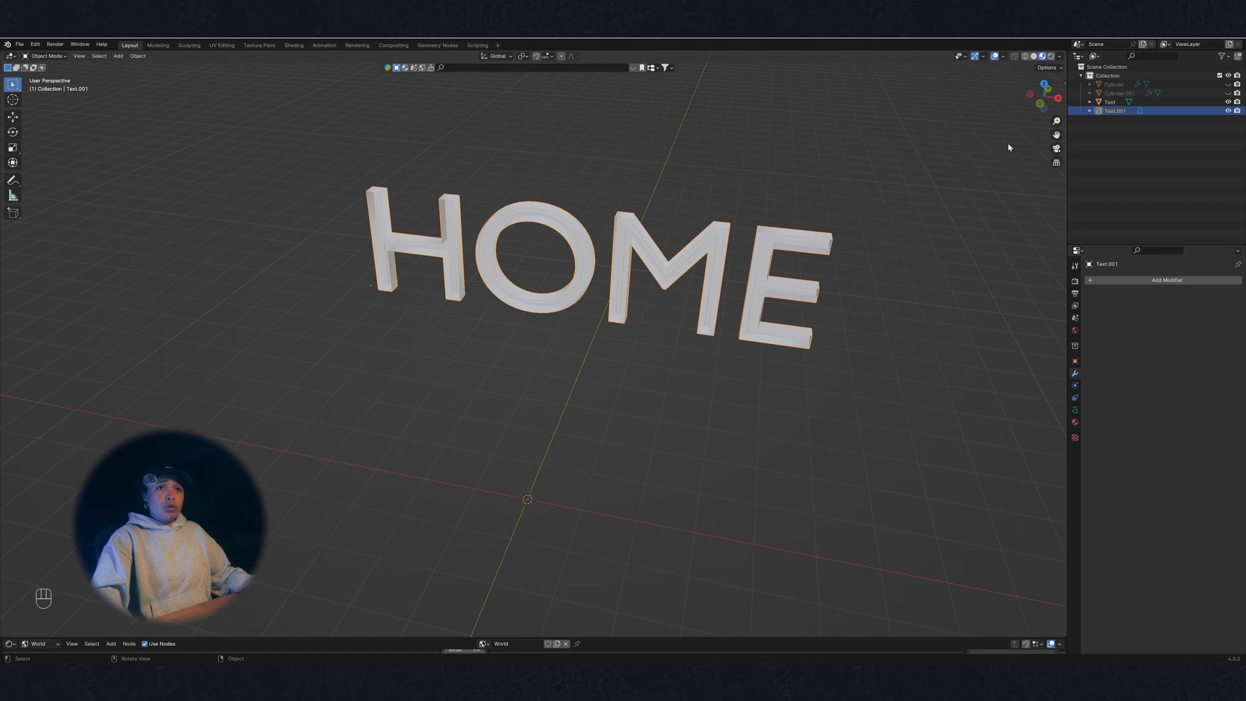
pyautogui.keyDown('shift'); pyautogui.moveTo(846, 237); pyautogui.dragTo(737, 242, button='middle'); pyautogui.keyUp('shift')
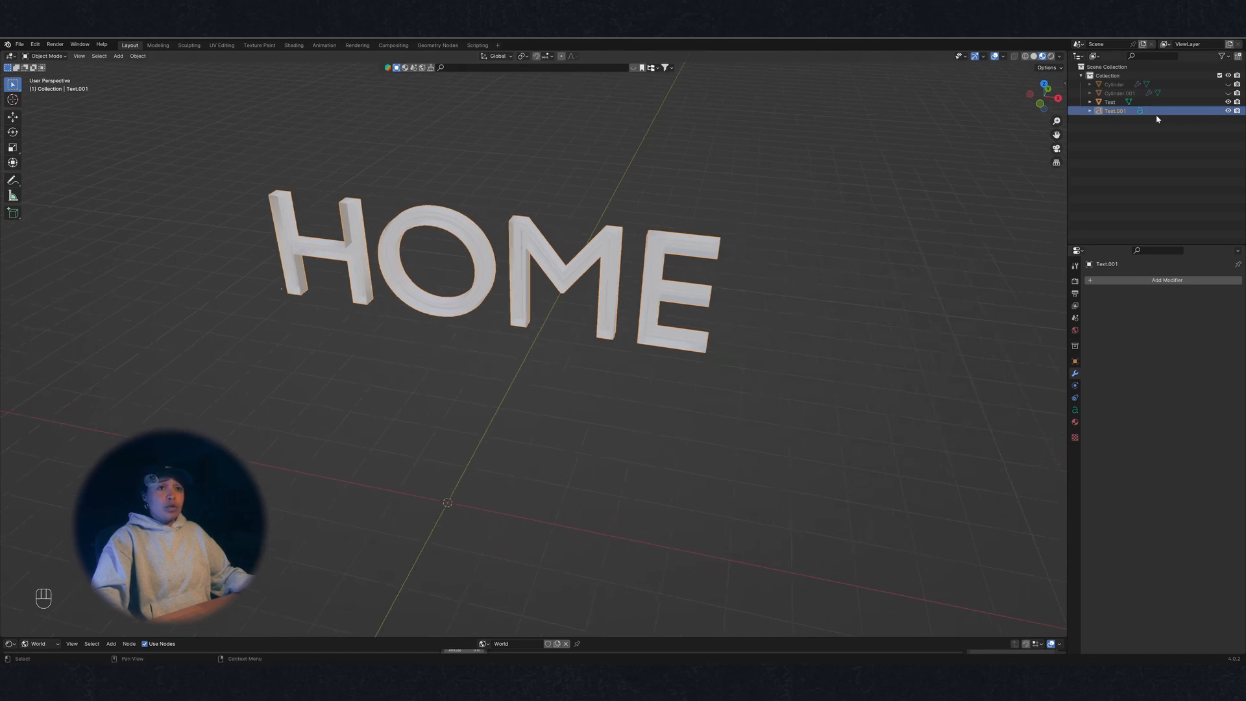
pyautogui.doubleClick(1123, 115)
pyautogui.write('h')
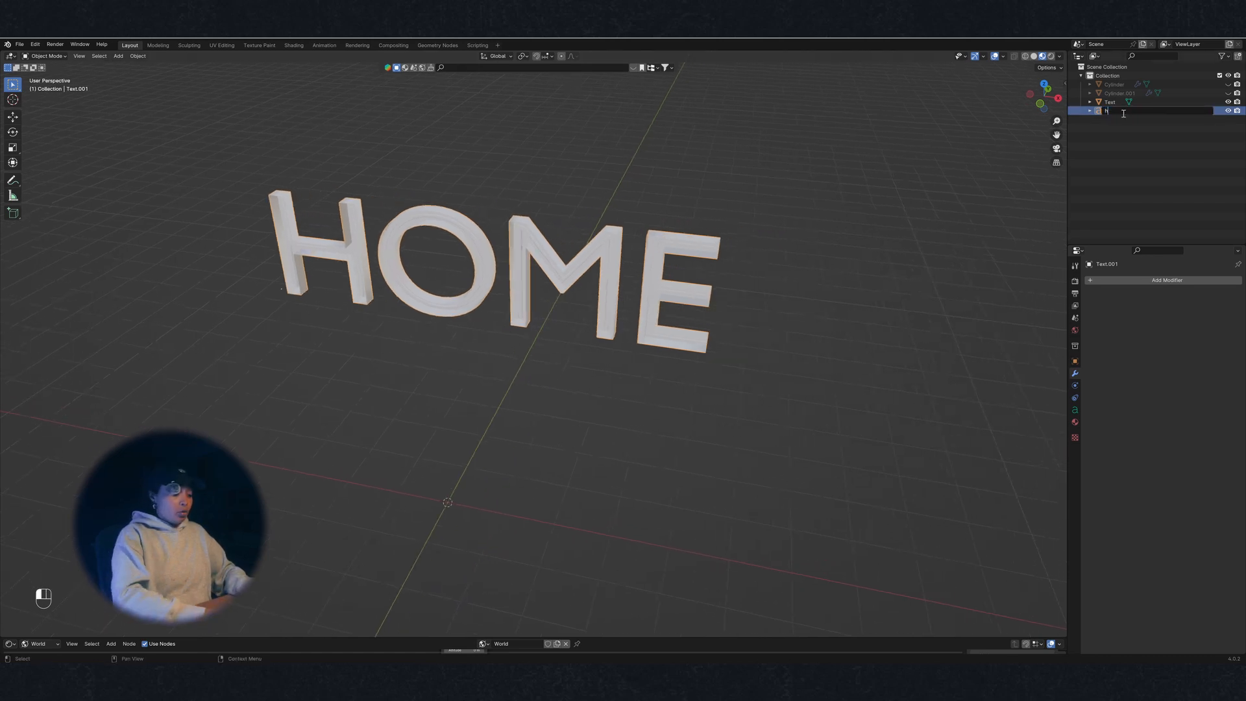
pyautogui.write('abitacle')
pyautogui.press('Return')
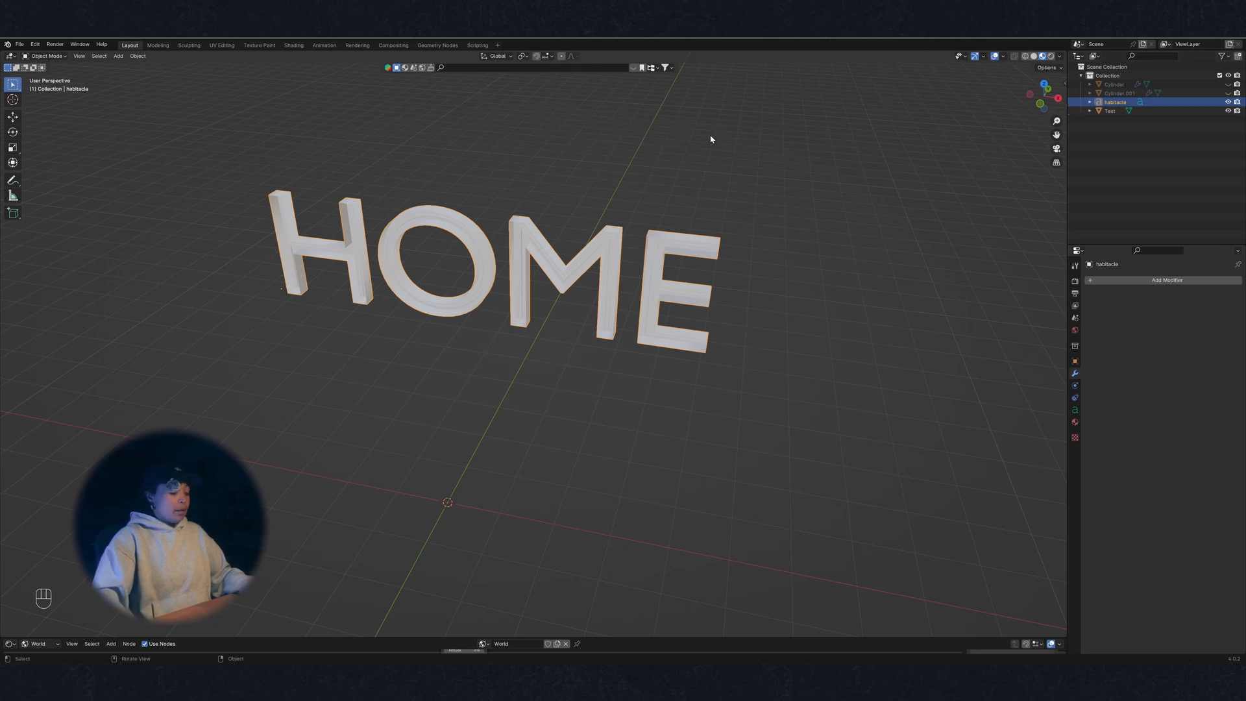
pyautogui.hotkey('ctrl', 's')
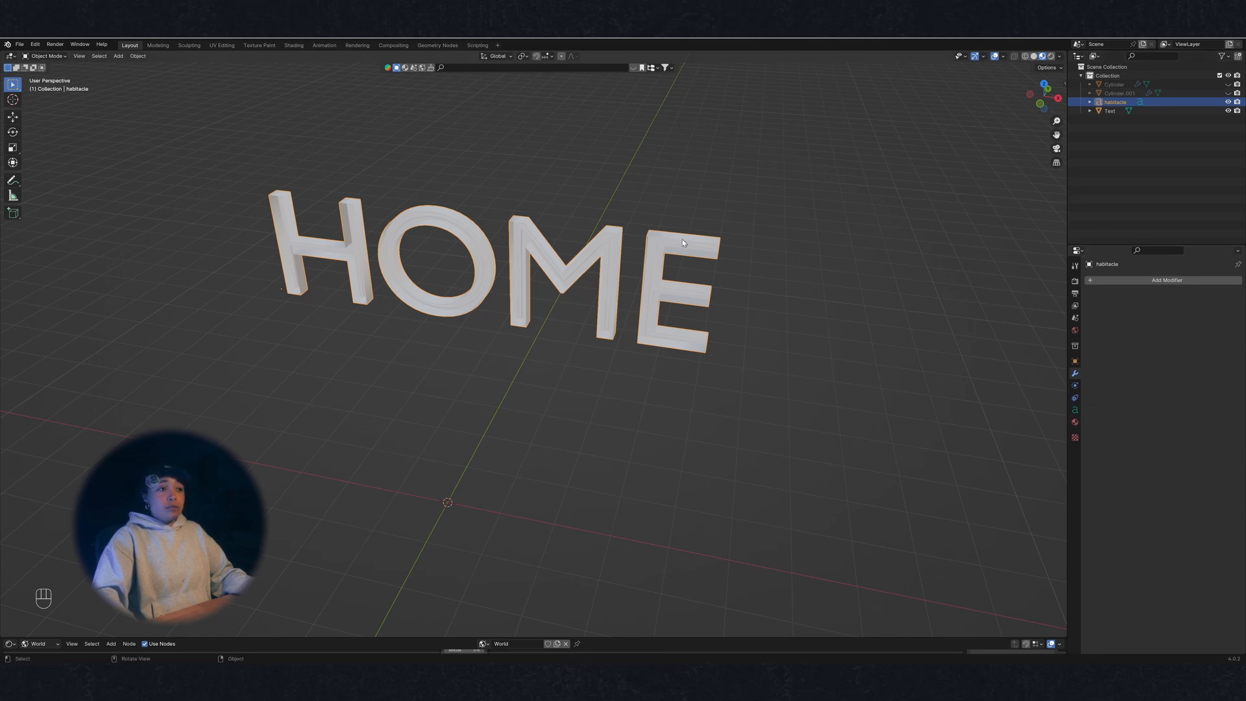
# Create a new material on the outer letter shell and name it "metal"
pyautogui.click(1076, 424)
pyautogui.click(1152, 317)
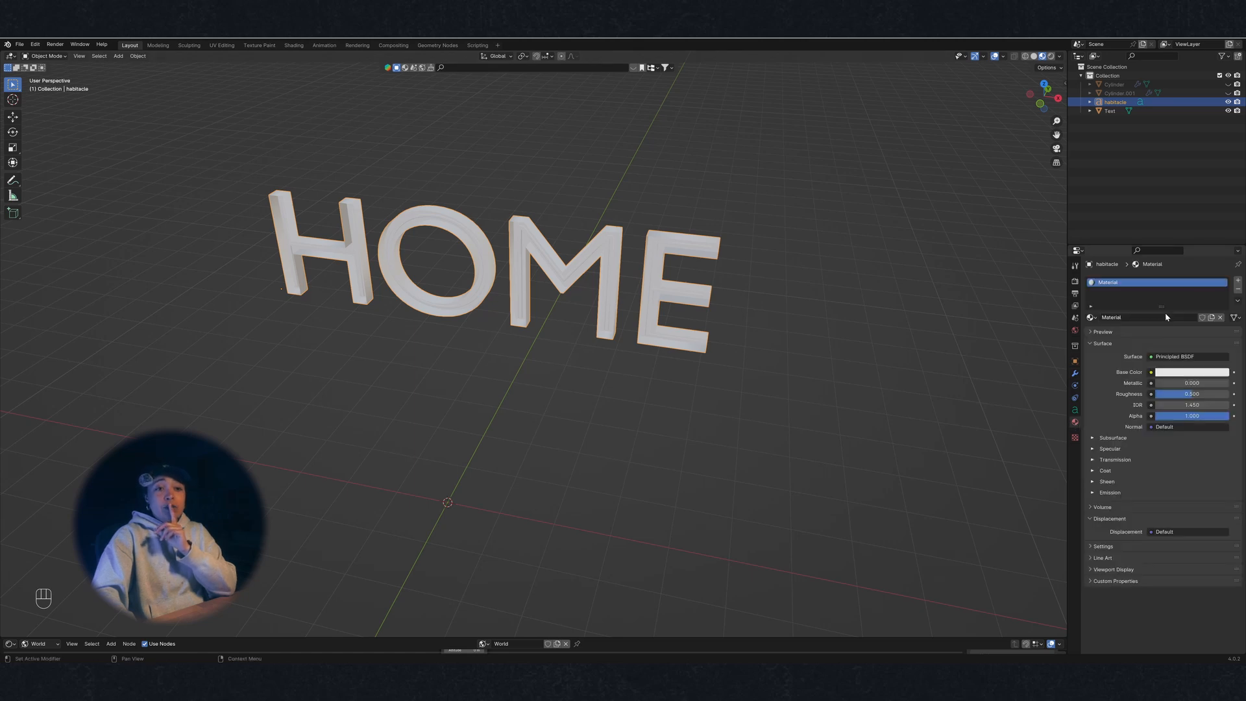
pyautogui.click(1152, 318)
pyautogui.write('metal')
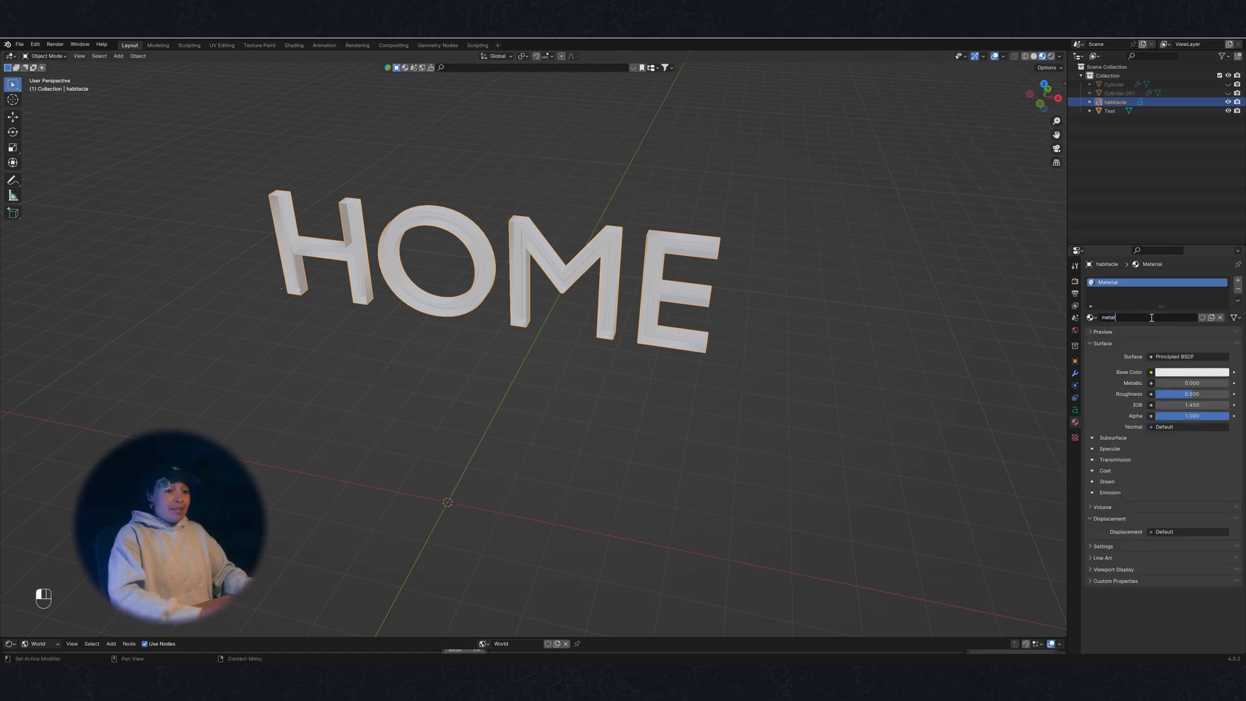
pyautogui.press('Return')
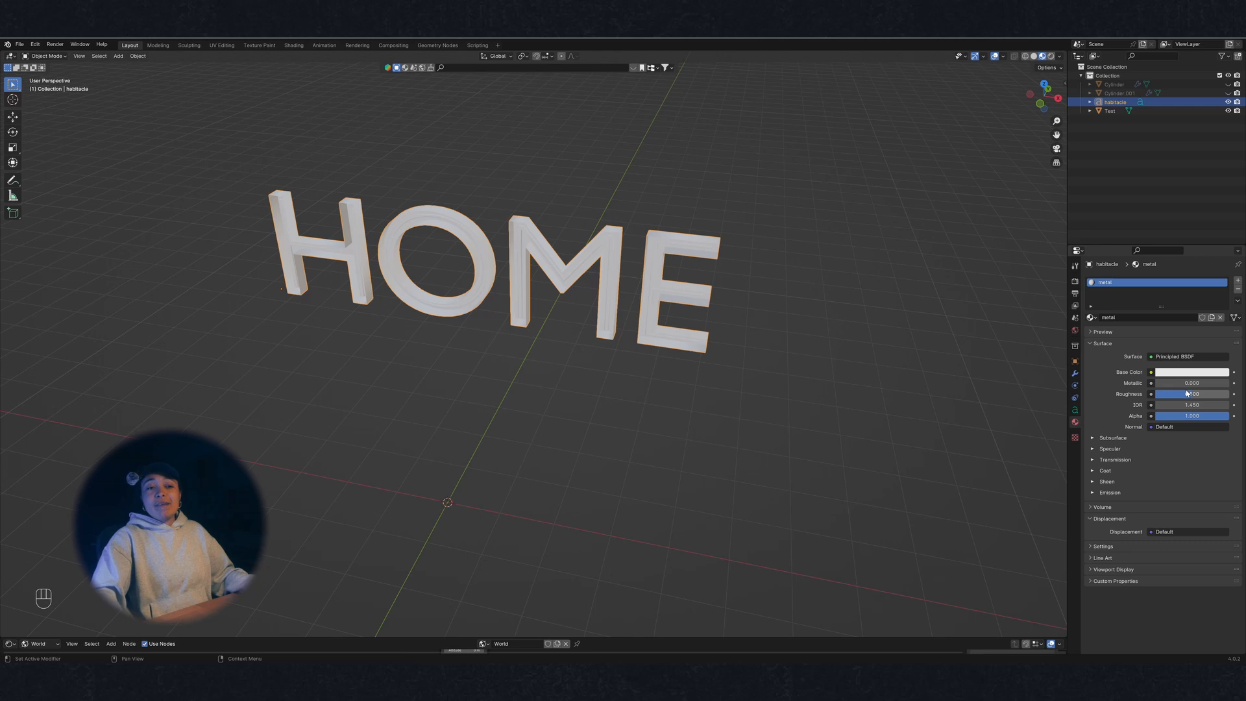
# Set the metal material's Metallic to 1 and Roughness to about 0.13, and darken its base color to grey
pyautogui.moveTo(1184, 384); pyautogui.dragTo(1245, 384)
pyautogui.scroll(4, 810, 252)
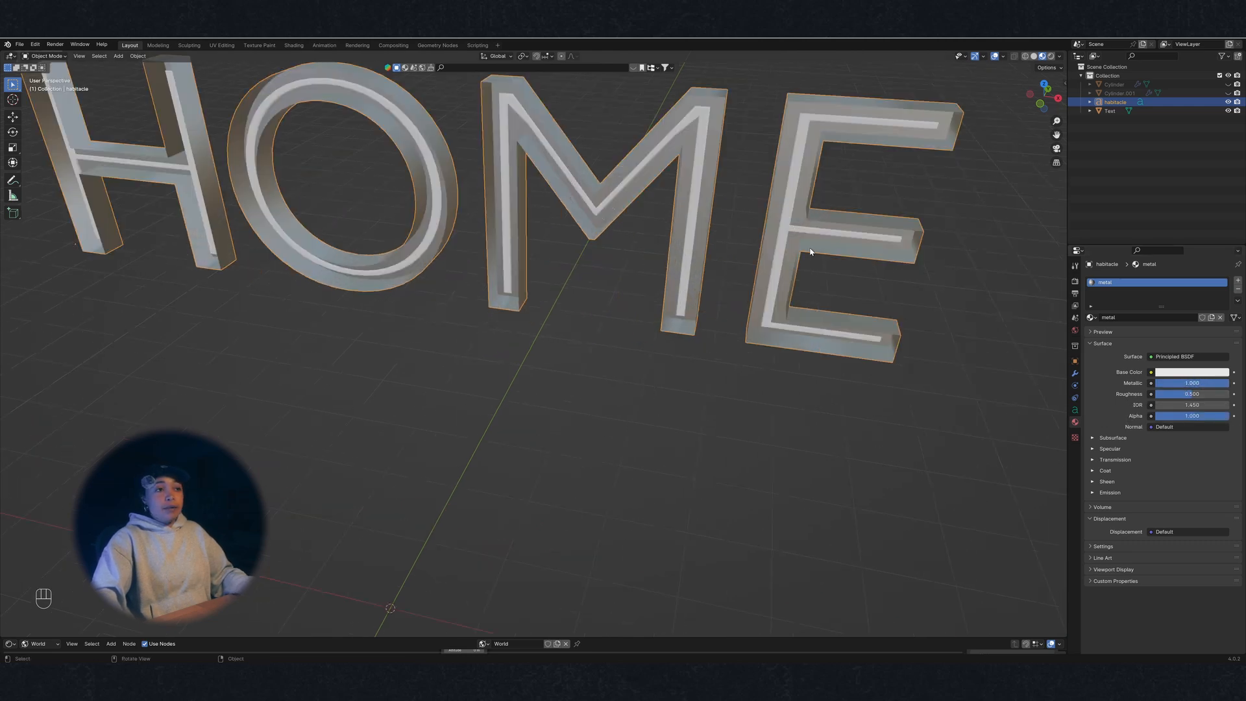
pyautogui.keyDown('shift'); pyautogui.moveTo(910, 223); pyautogui.dragTo(578, 314, button='middle'); pyautogui.keyUp('shift')
pyautogui.scroll(4, 581, 253)
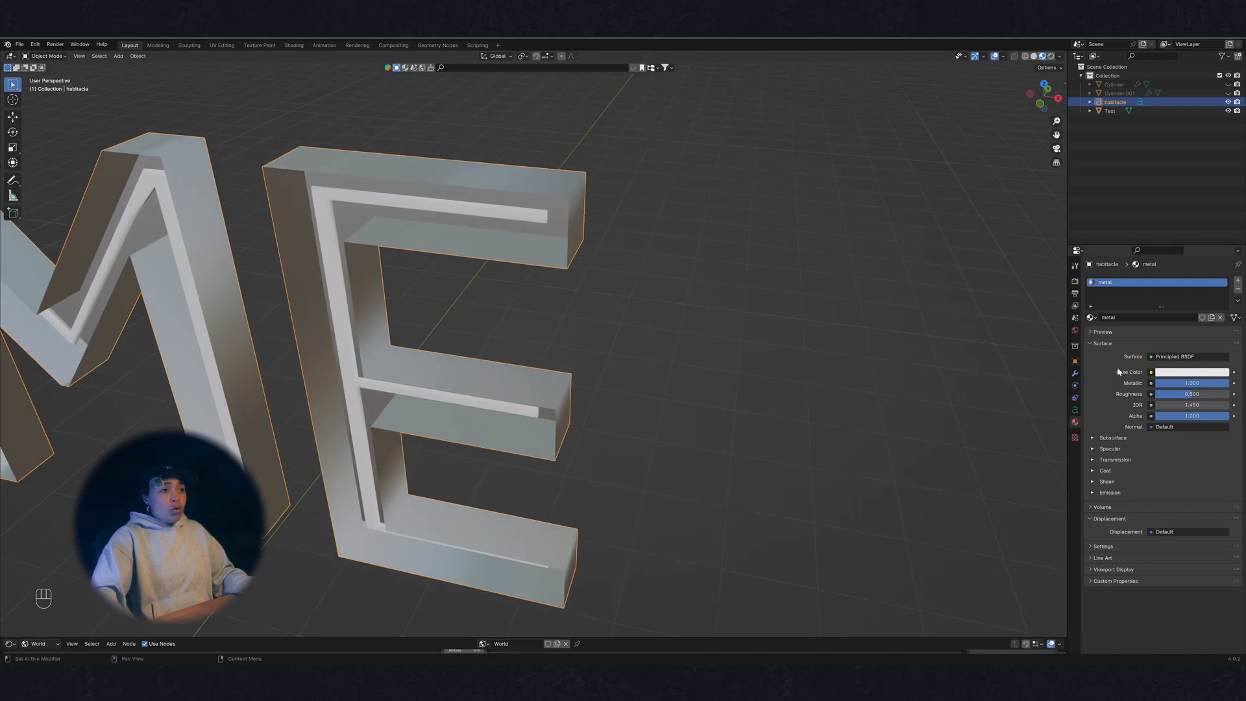
pyautogui.moveTo(1192, 394); pyautogui.dragTo(1167, 394)
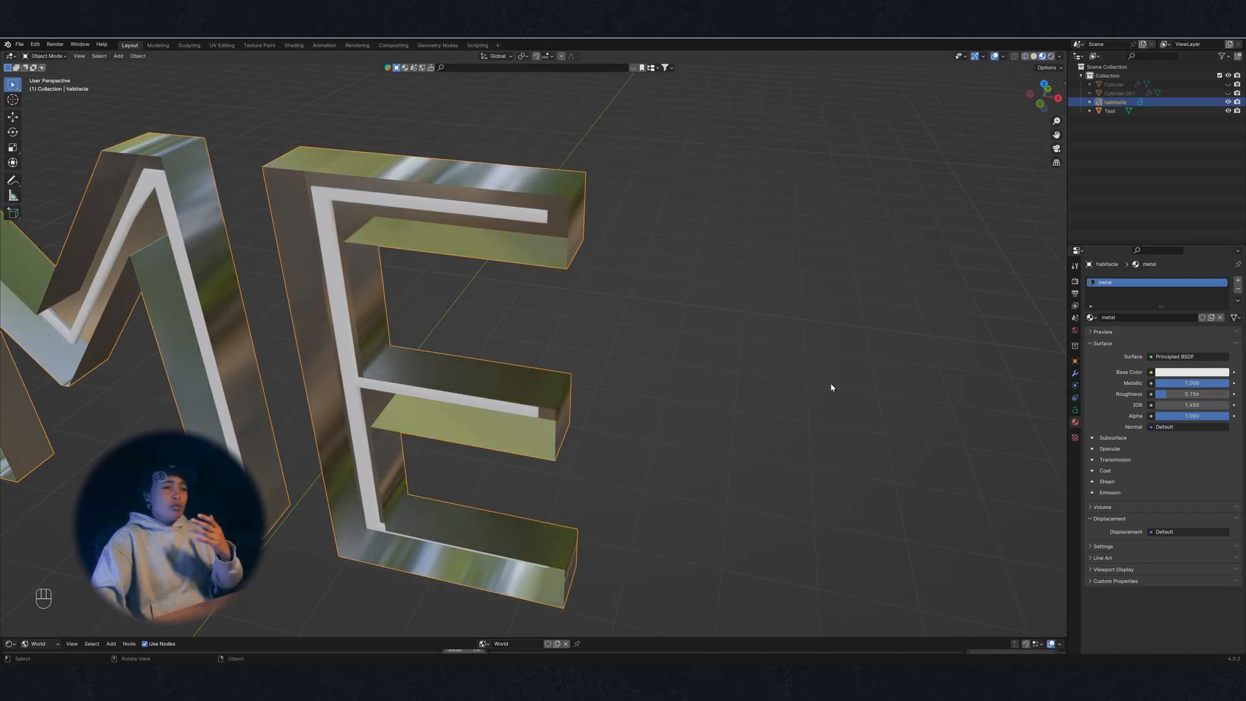
pyautogui.click(1192, 372)
pyautogui.moveTo(1225, 259); pyautogui.dragTo(1222, 276)
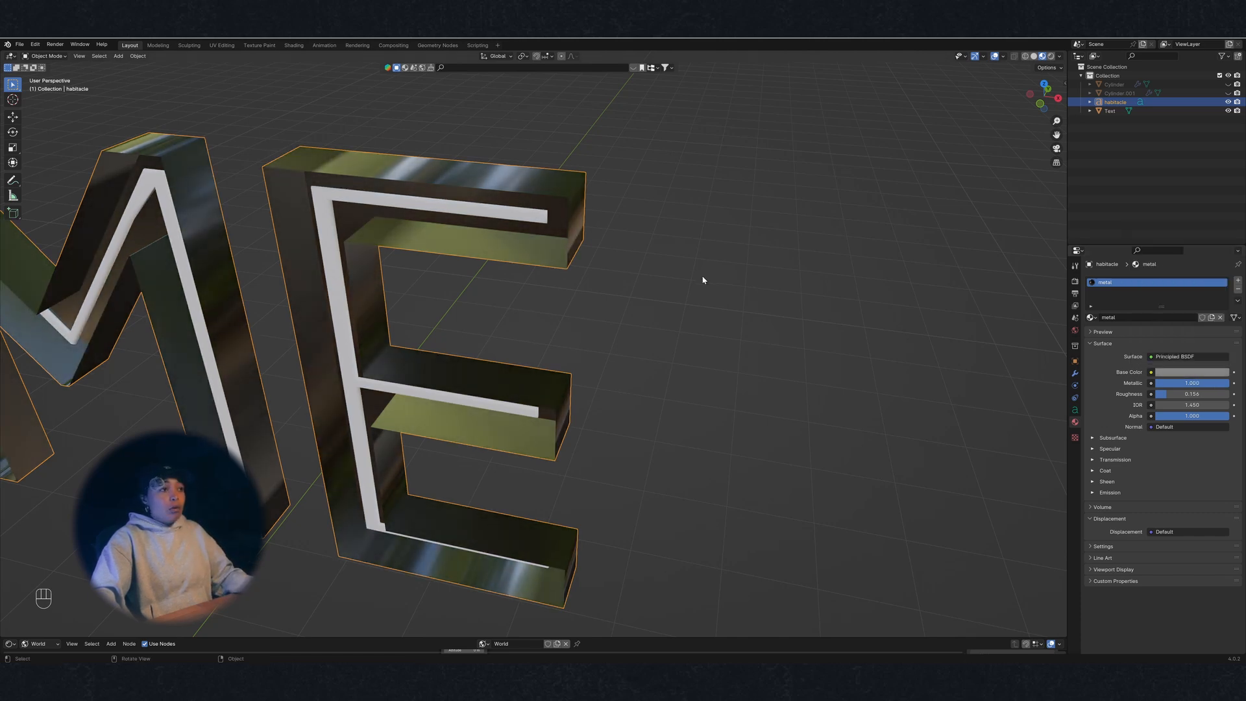
# Select the thin inner HOME letters and rename the object as "neon"
pyautogui.scroll(-4, 688, 311)
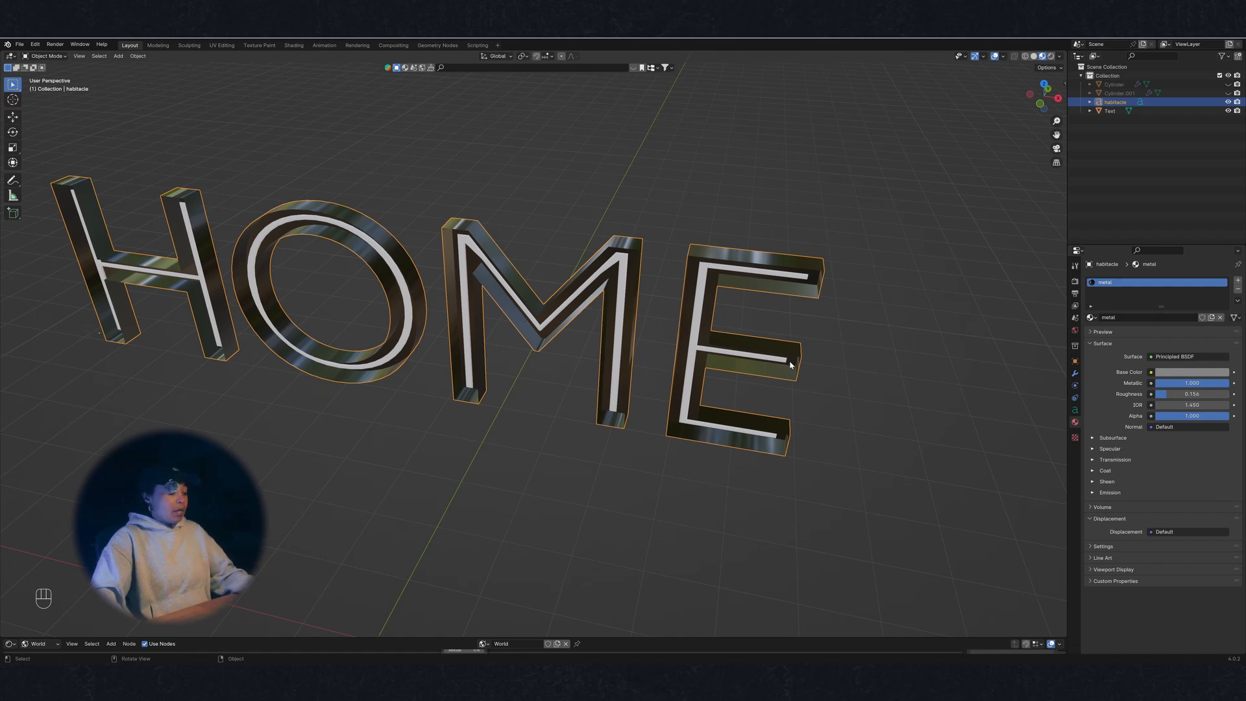
pyautogui.moveTo(791, 365); pyautogui.dragTo(694, 295, button='middle')
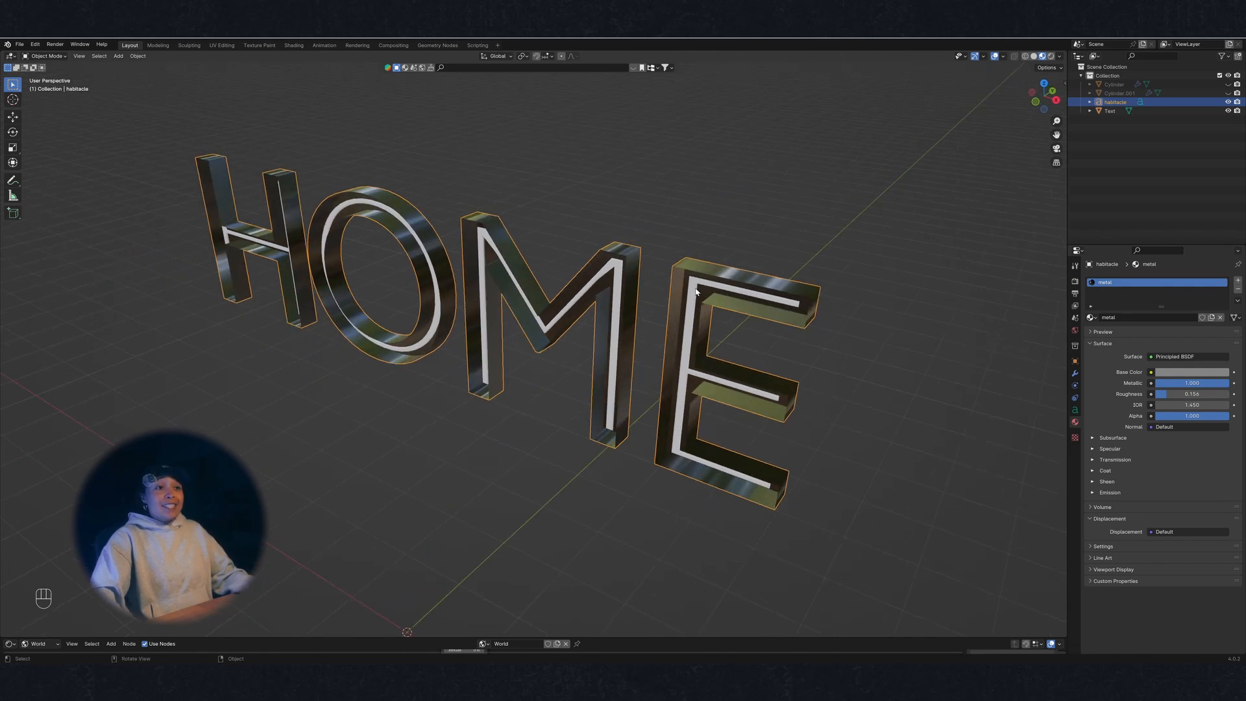
pyautogui.click(696, 292)
pyautogui.doubleClick(1109, 111)
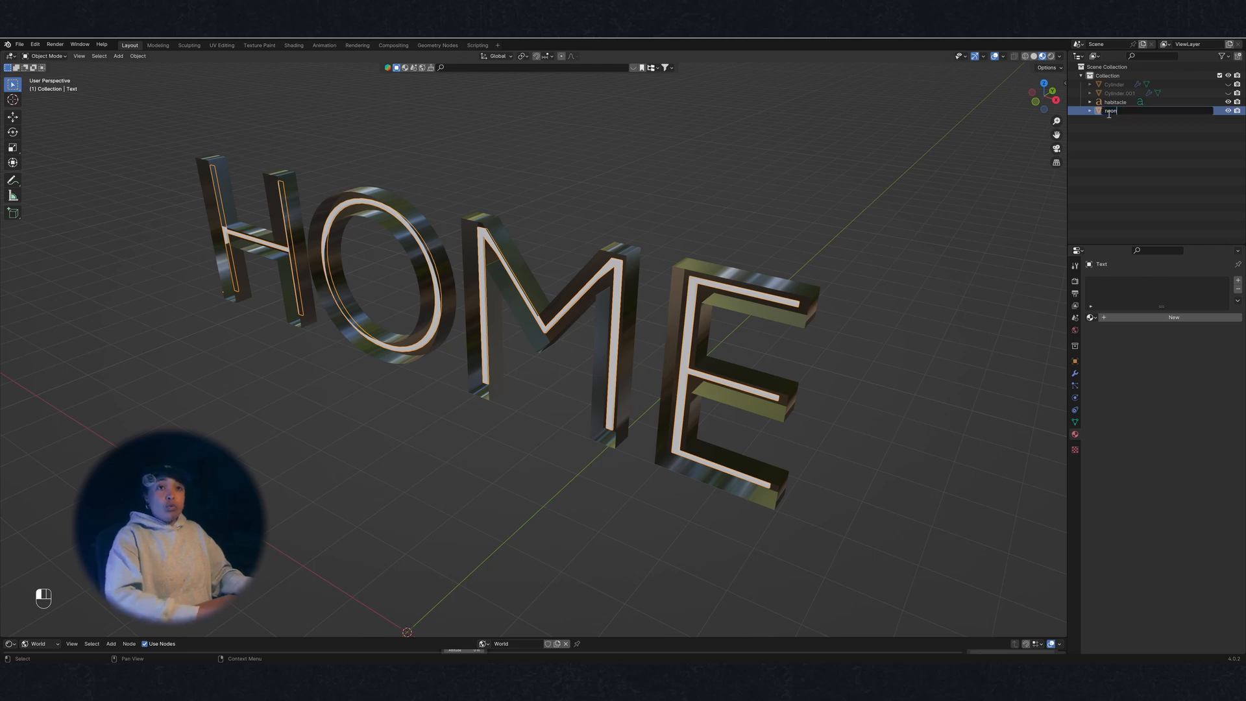
pyautogui.write('neon')
pyautogui.press('Return')
# Create a new material on the neon letters and name it "neon"
pyautogui.click(1163, 318)
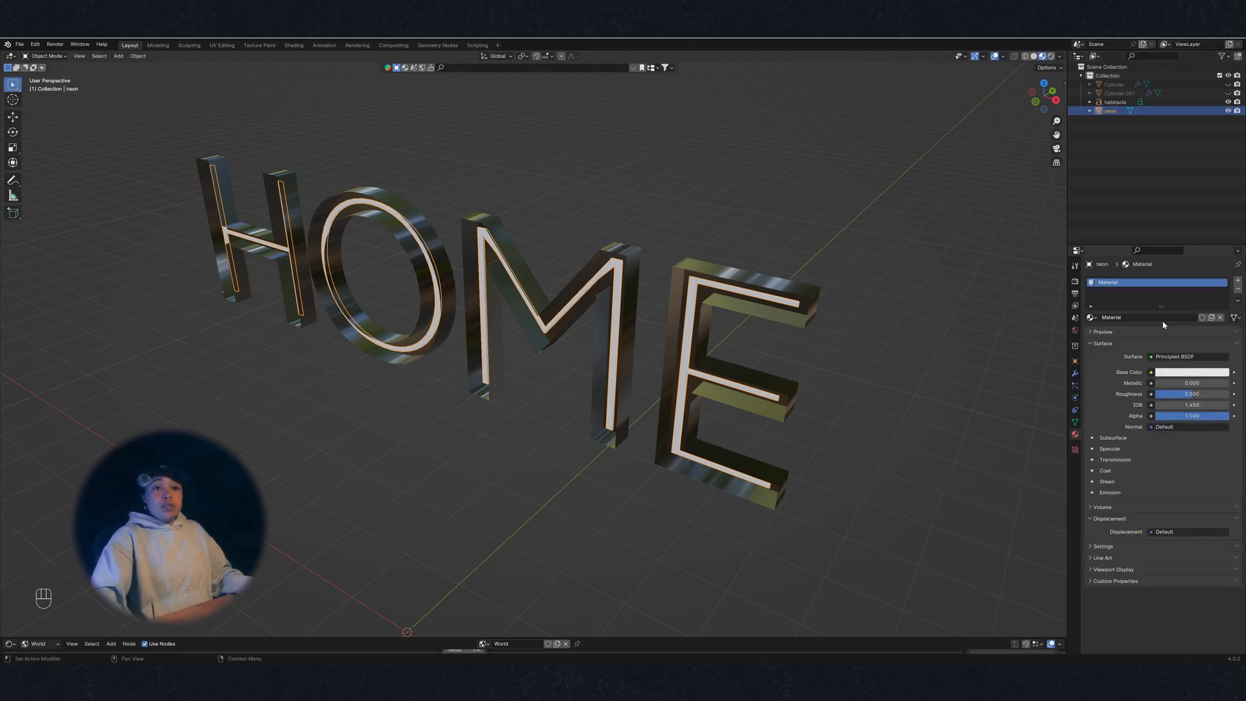
pyautogui.doubleClick(1149, 316)
pyautogui.write('neon')
pyautogui.press('Return')
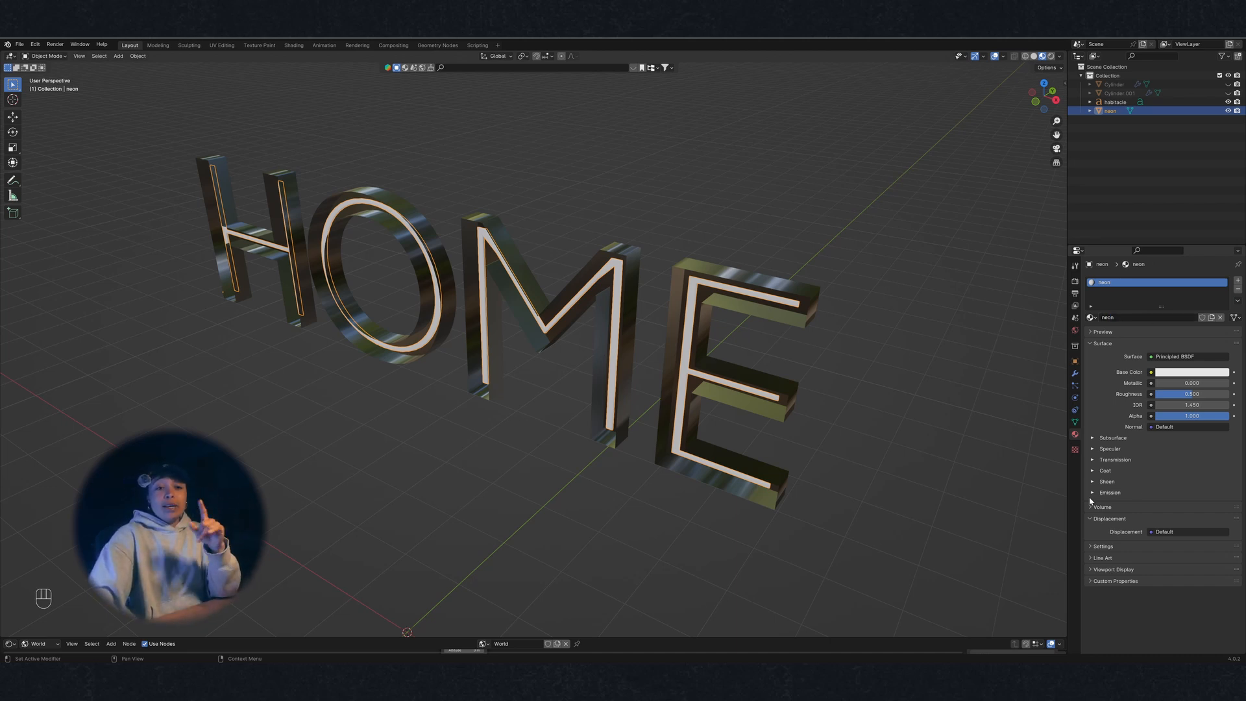
# Set the neon material's emission strength to about 52 and its emission color to saturated orange, and deselect the letters
pyautogui.moveTo(1191, 514); pyautogui.dragTo(1233, 514)
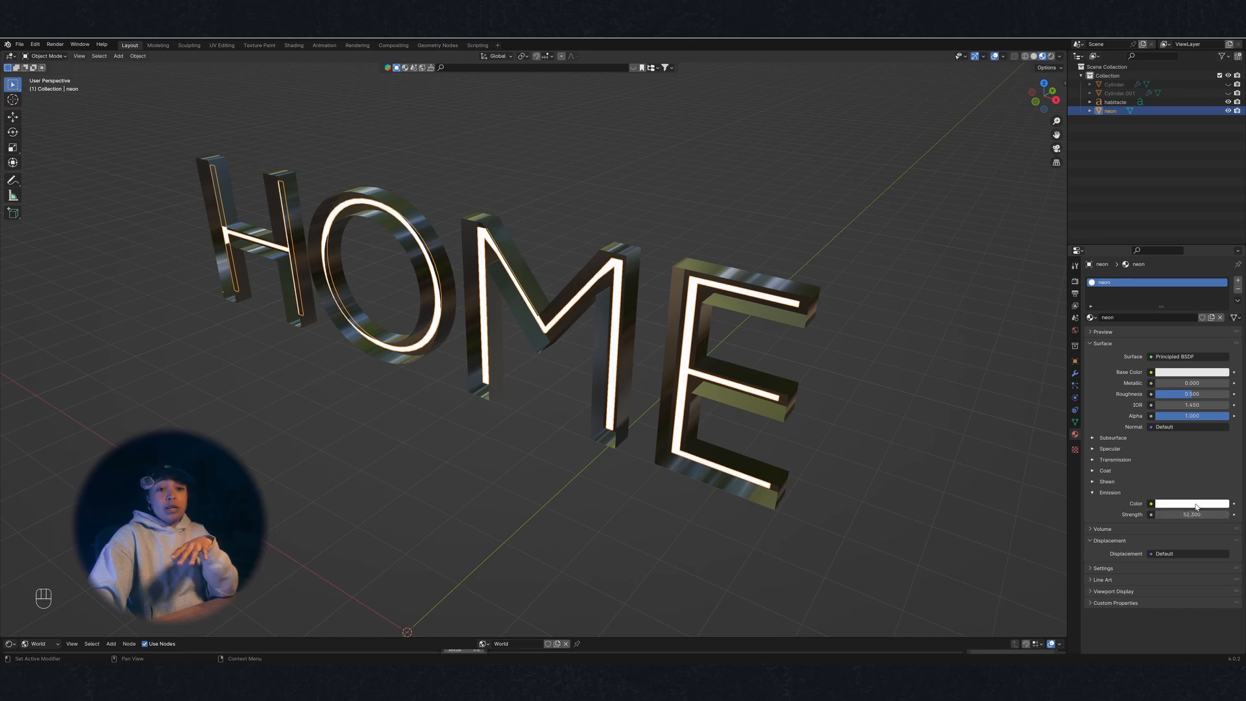
pyautogui.click(1197, 504)
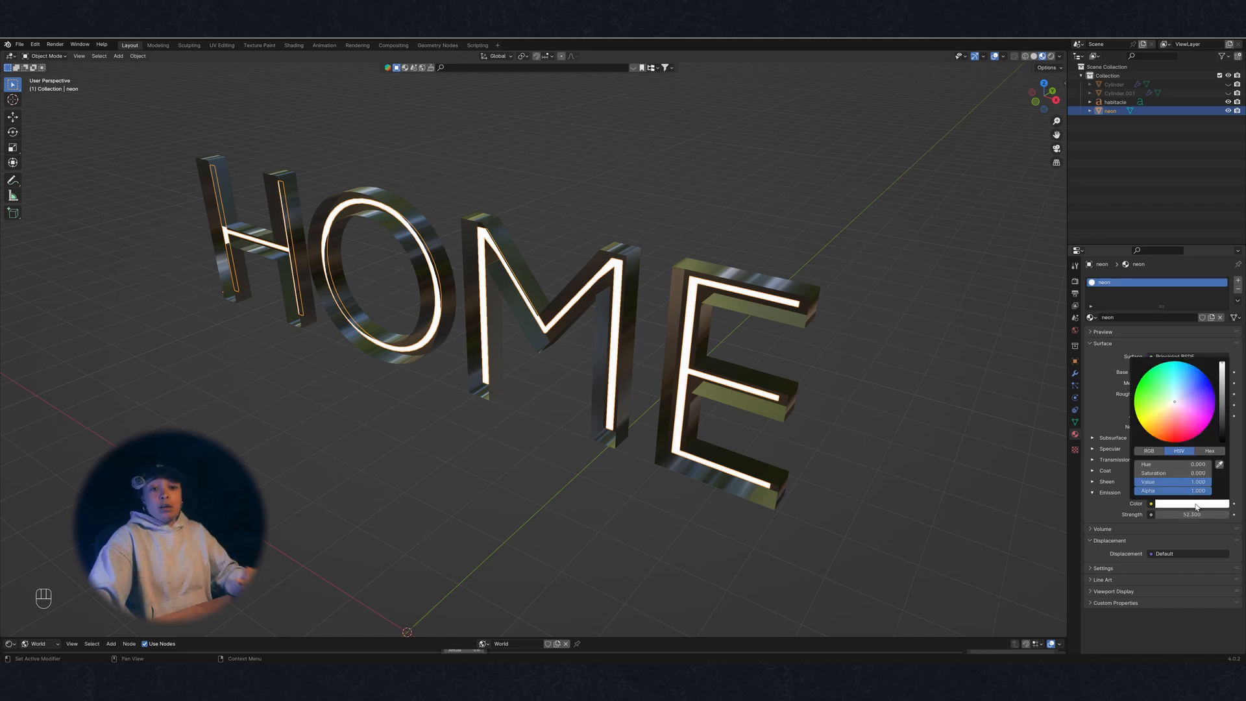
pyautogui.click(1162, 439)
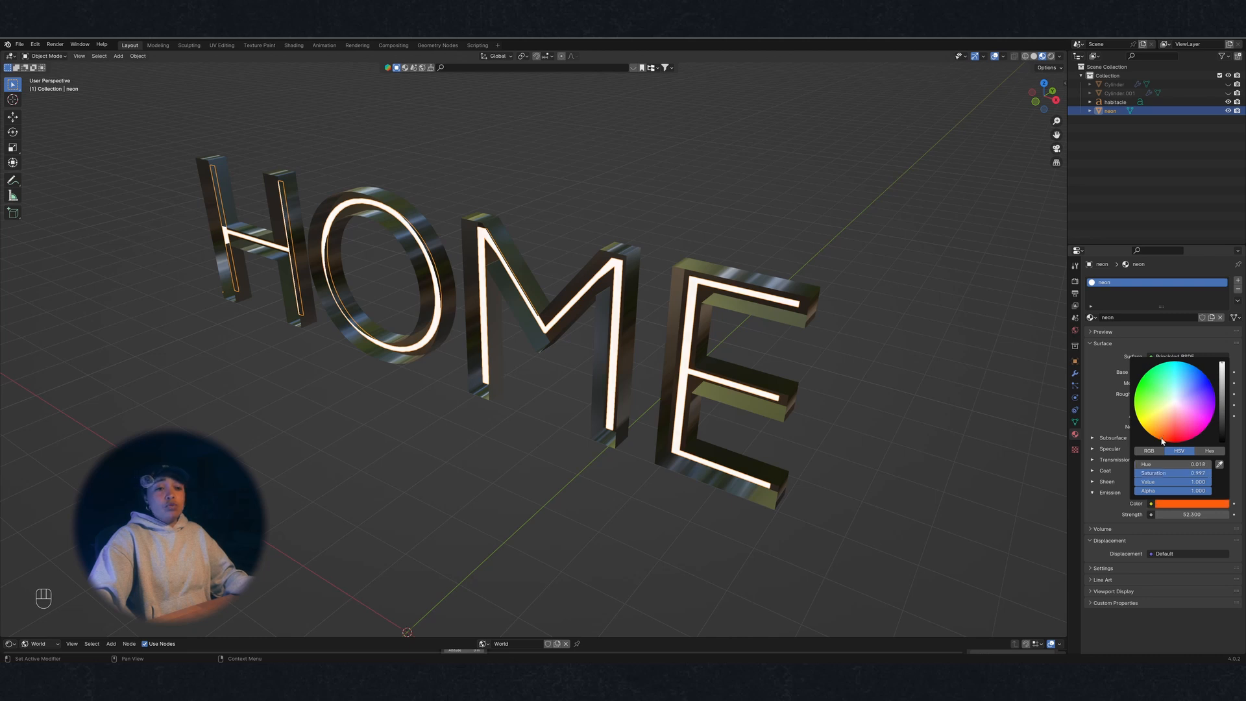
pyautogui.click(723, 244)
# Enlarge the node editor to examine the World shader nodes and shrink it again
pyautogui.moveTo(527, 445); pyautogui.dragTo(617, 418, button='middle')
pyautogui.scroll(-1, 673, 455)
pyautogui.scroll(-1, 711, 355)
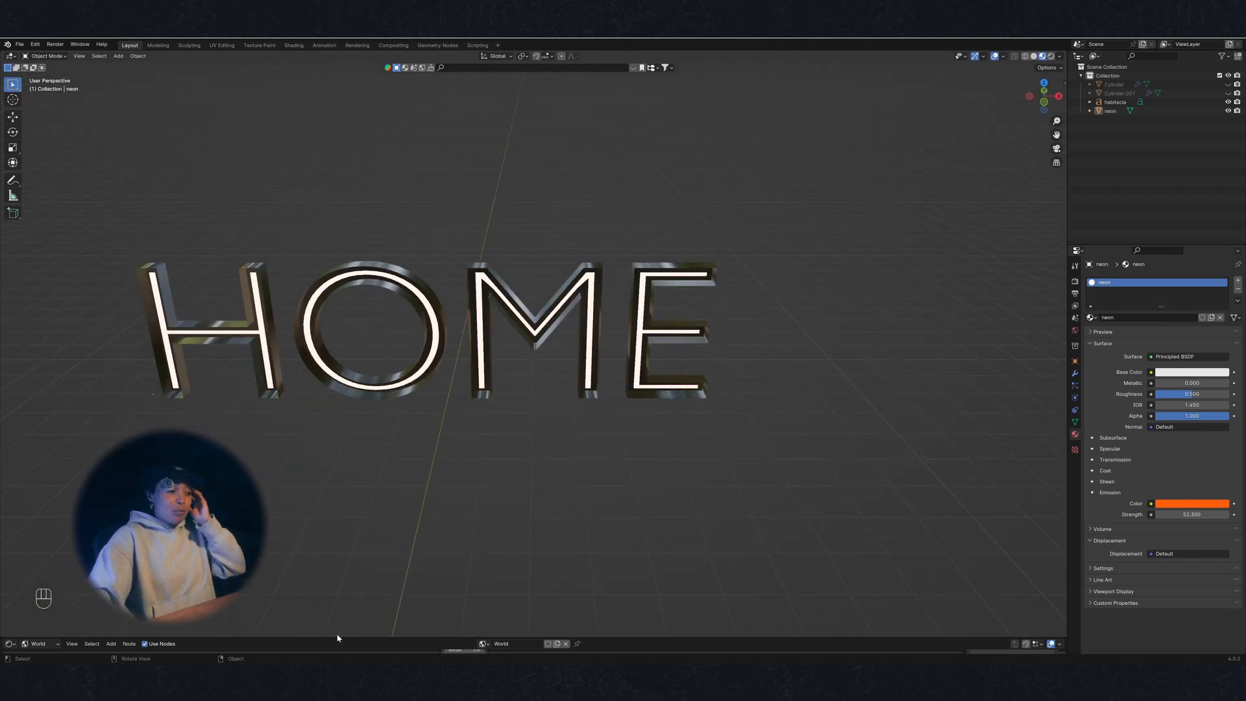
pyautogui.moveTo(335, 623); pyautogui.dragTo(334, 575)
pyautogui.scroll(-3, 433, 613)
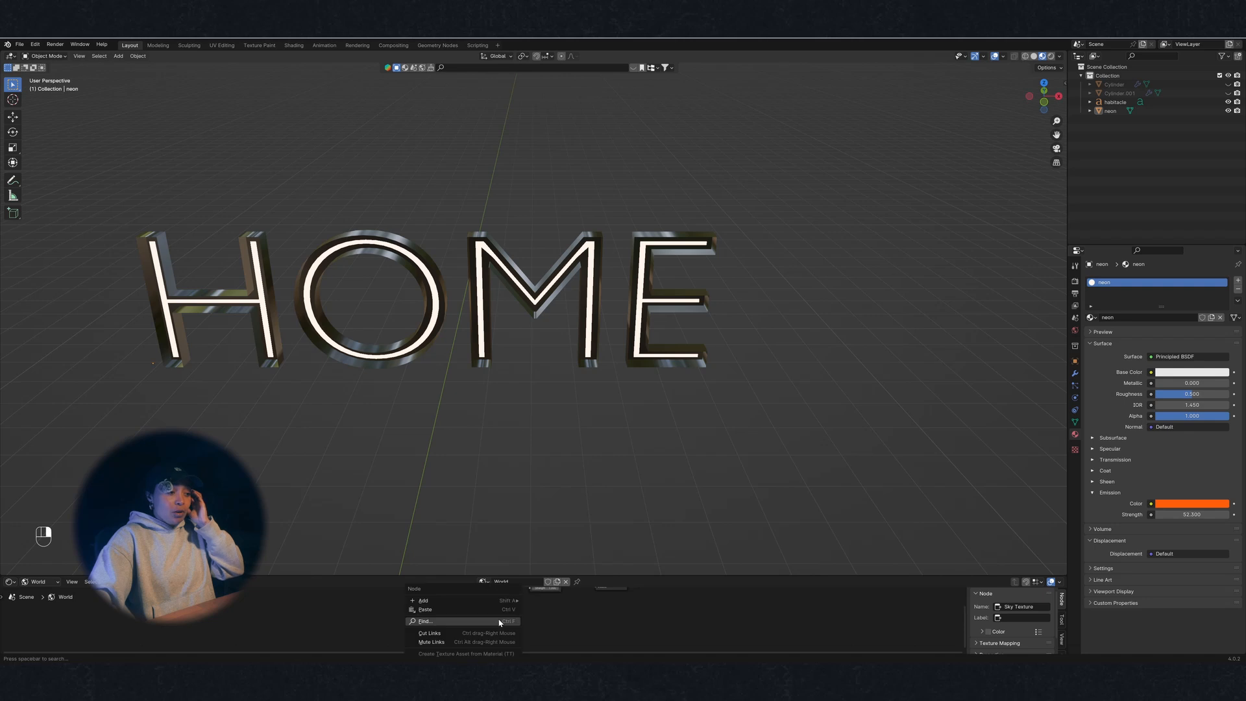
pyautogui.moveTo(556, 610); pyautogui.dragTo(521, 629, button='middle')
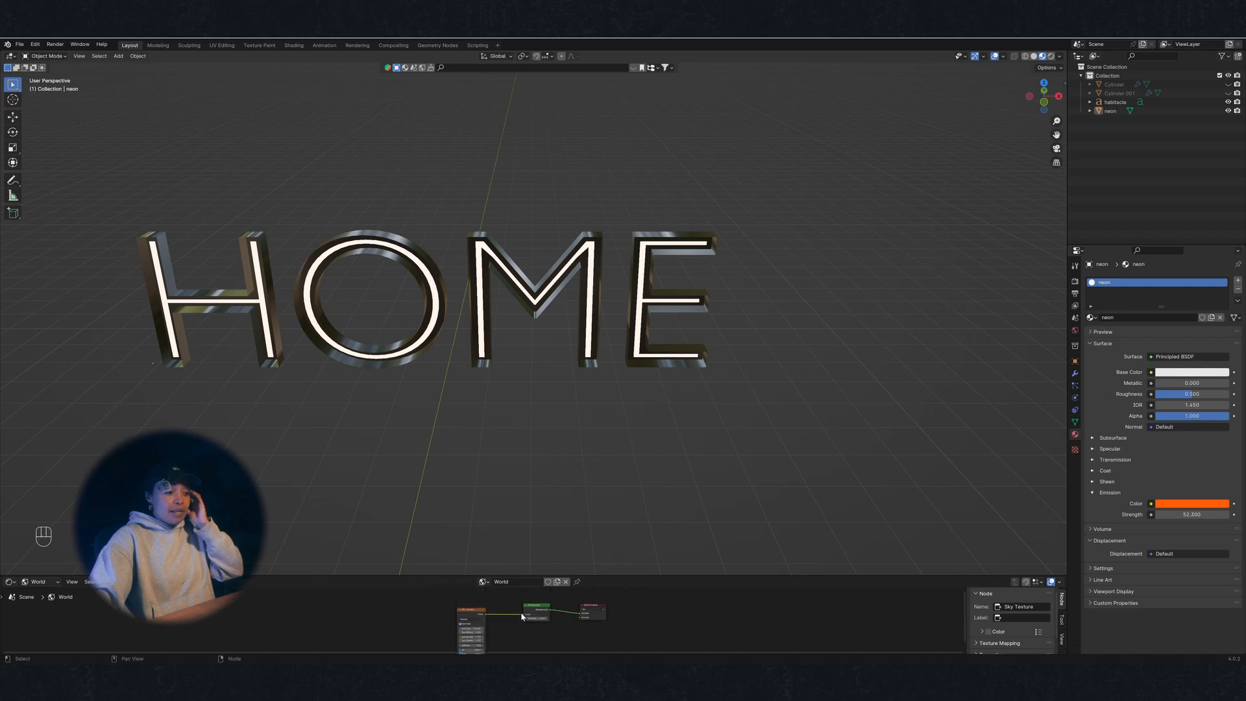
pyautogui.click(523, 618)
pyautogui.moveTo(592, 576); pyautogui.dragTo(592, 643)
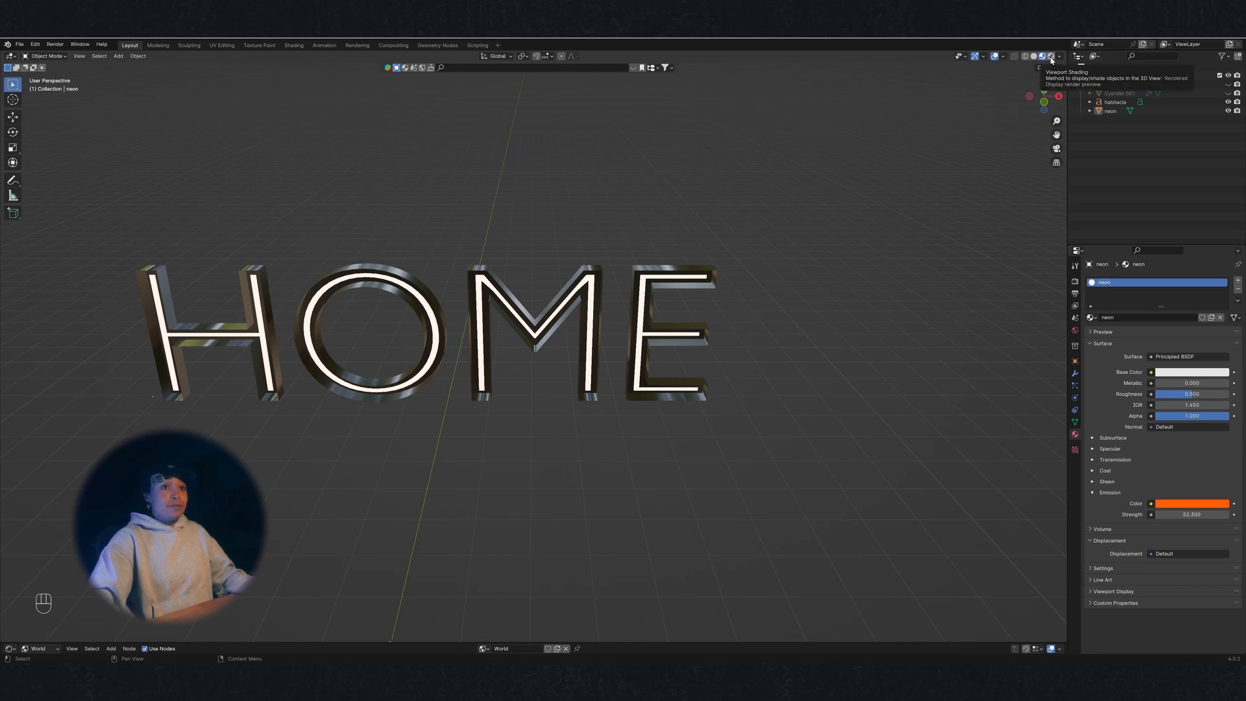
# Switch the viewport shading to Rendered and examine the lit sign from several angles
pyautogui.click(1051, 57)
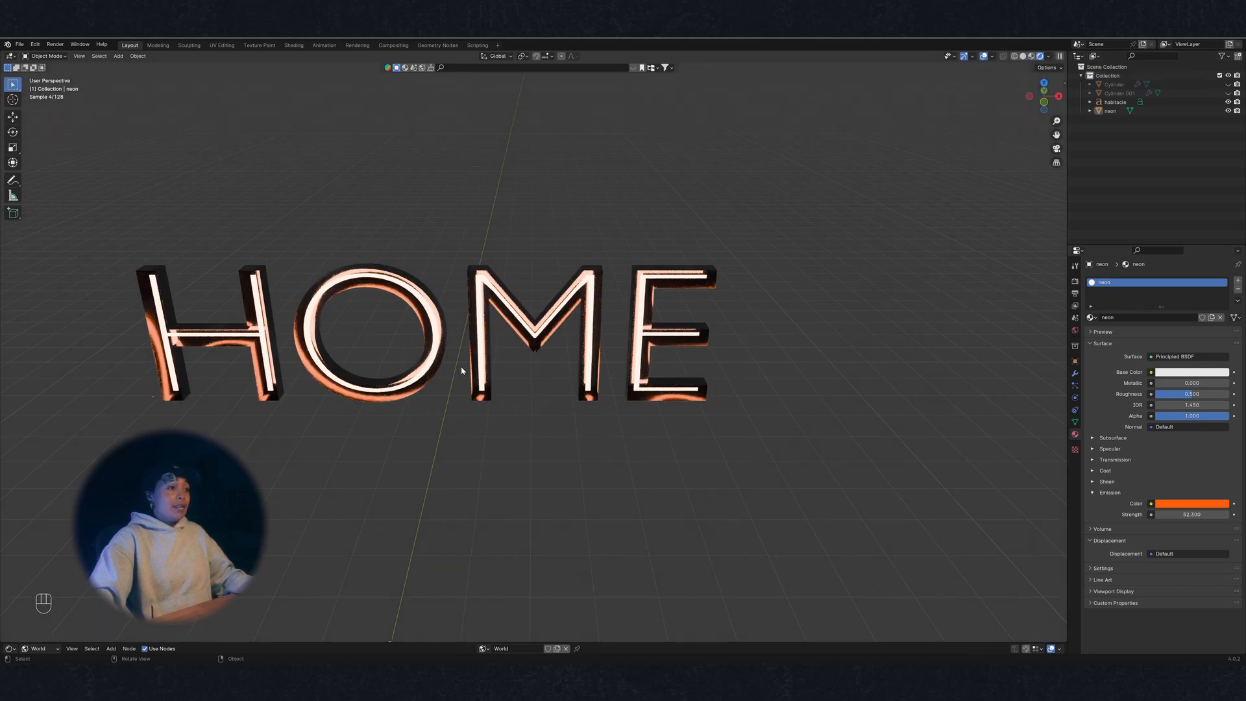
pyautogui.moveTo(480, 331)
pyautogui.mouseDown(button='middle')
pyautogui.moveTo(506, 381)
pyautogui.moveTo(535, 373)
pyautogui.moveTo(456, 263)
pyautogui.mouseUp(button='middle')
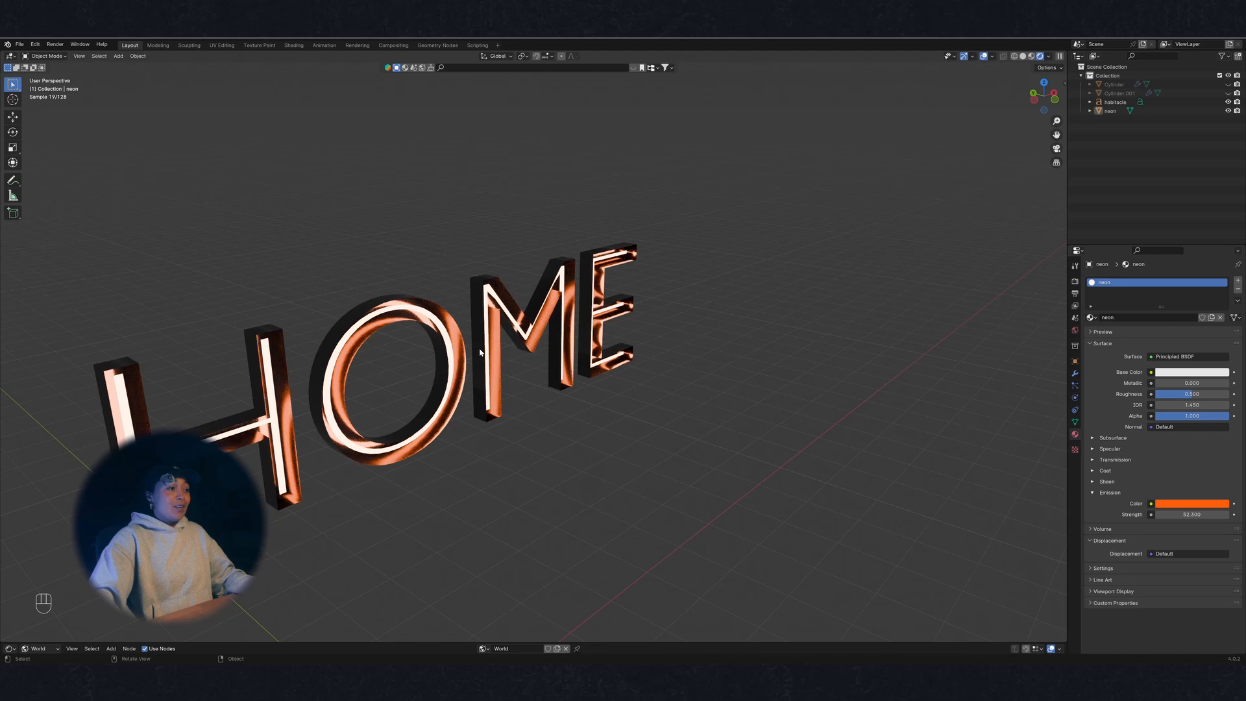
pyautogui.press('capslock')
pyautogui.moveTo(512, 427); pyautogui.dragTo(585, 337, button='middle')
pyautogui.moveTo(679, 353); pyautogui.dragTo(623, 356, button='middle')
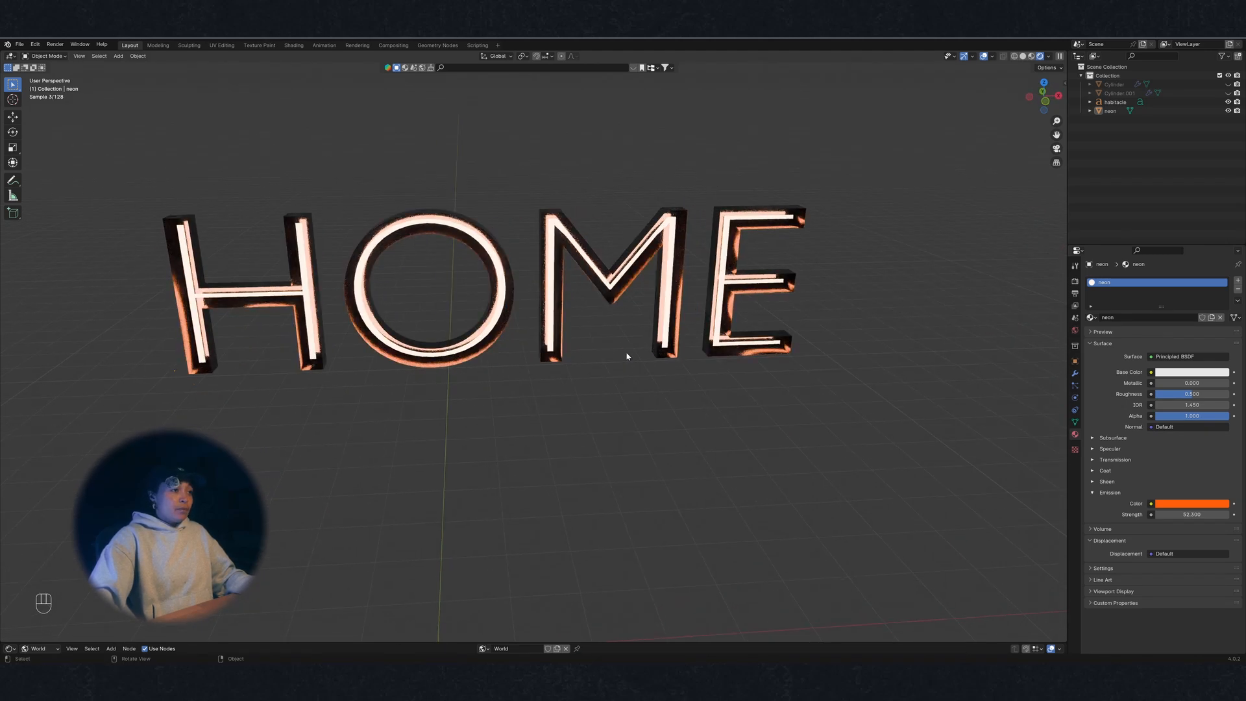
# Select the neon letters and reduce their material's emission strength to about 15.2
pyautogui.click(553, 259)
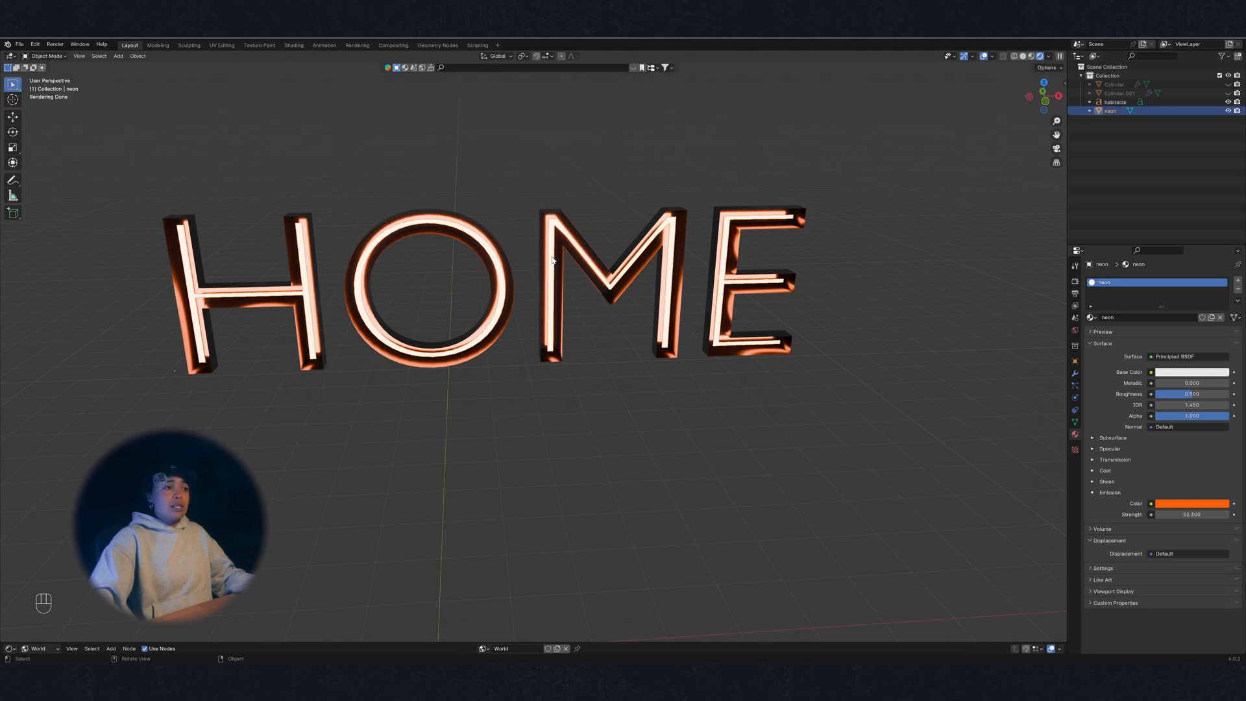
pyautogui.moveTo(1190, 516)
pyautogui.mouseDown()
pyautogui.moveTo(1172, 516)
pyautogui.moveTo(1192, 514)
pyautogui.mouseUp()
pyautogui.moveTo(668, 451); pyautogui.dragTo(620, 422, button='middle')
pyautogui.scroll(-5, 636, 437)
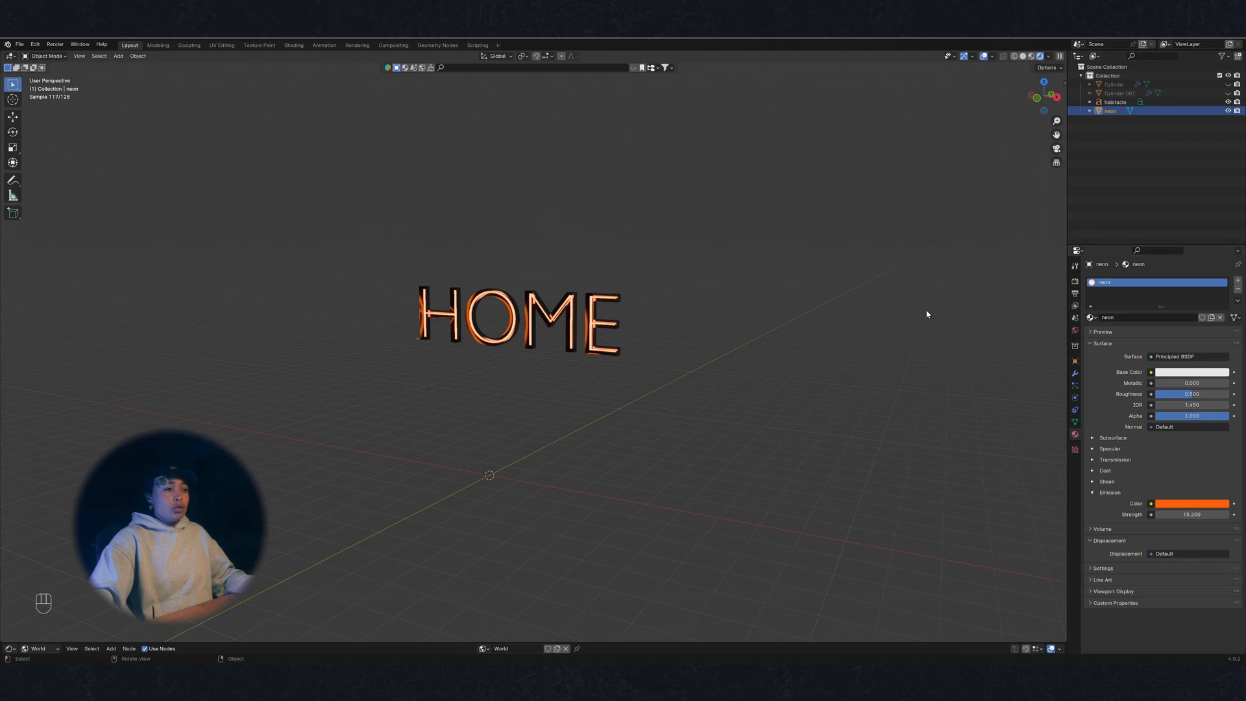
# Open the render properties, deselect the neon letters, and check the rendered sign in front view with viewport overlays hidden
pyautogui.click(1076, 281)
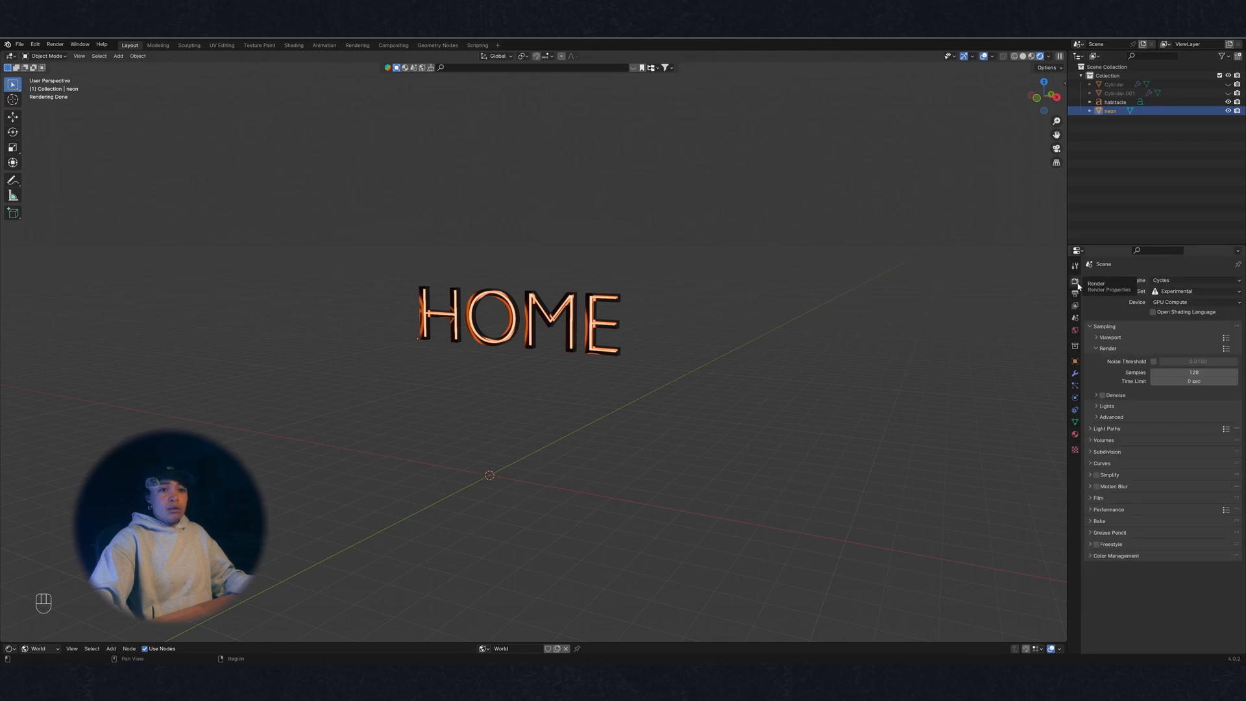
pyautogui.moveTo(497, 337); pyautogui.dragTo(667, 333, button='middle')
pyautogui.click(826, 330)
pyautogui.click(984, 57)
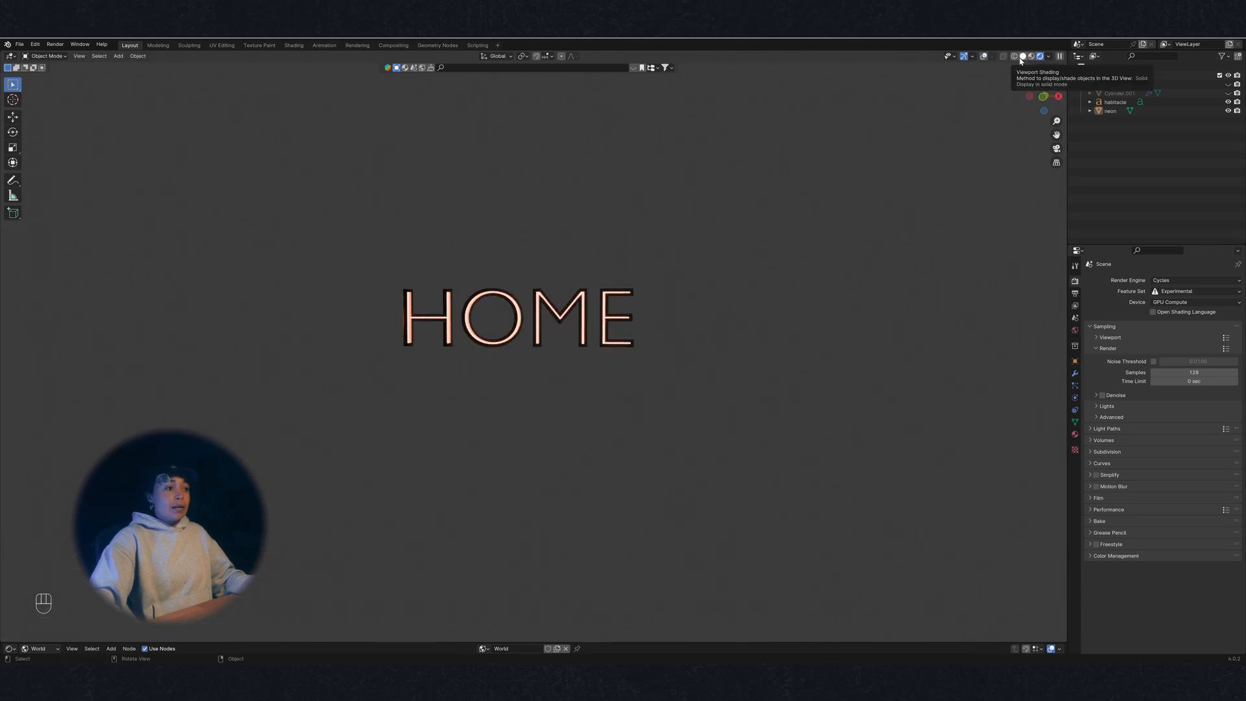
pyautogui.click(1023, 57)
pyautogui.click(1050, 57)
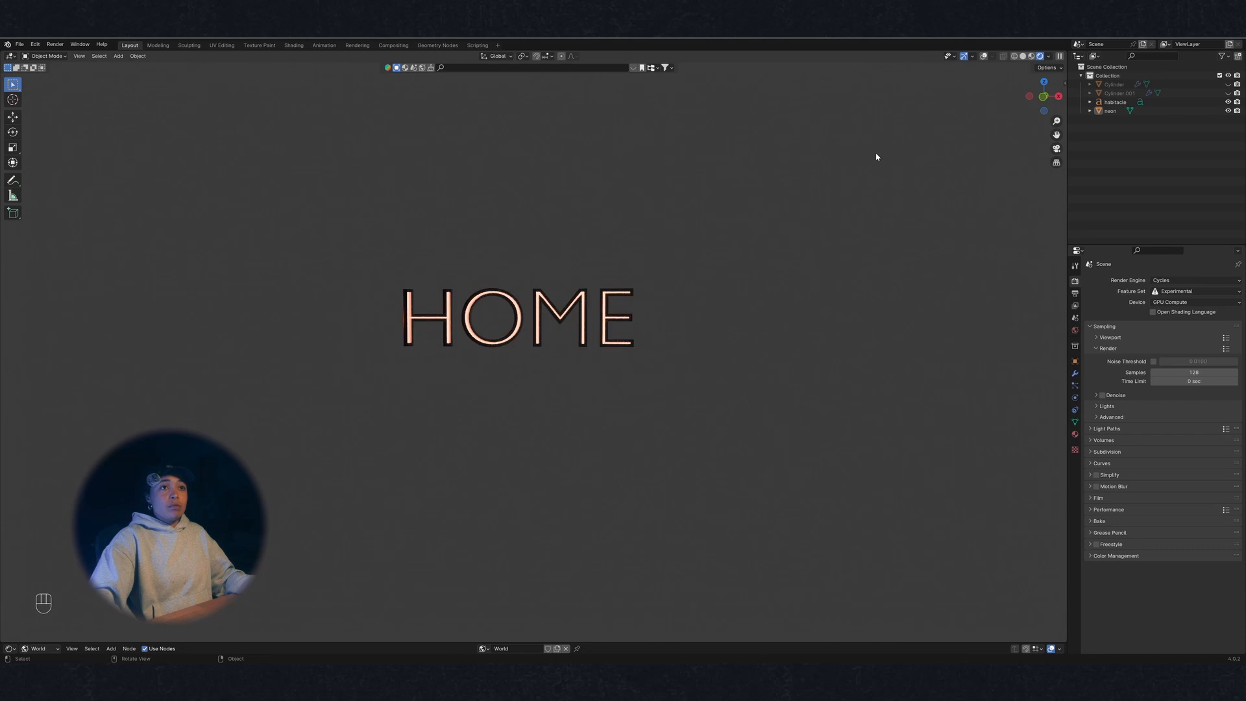
# Add a plane mesh beneath the HOME sign and scale it up about 19.5 times as a floor
pyautogui.moveTo(645, 350); pyautogui.dragTo(612, 353, button='middle')
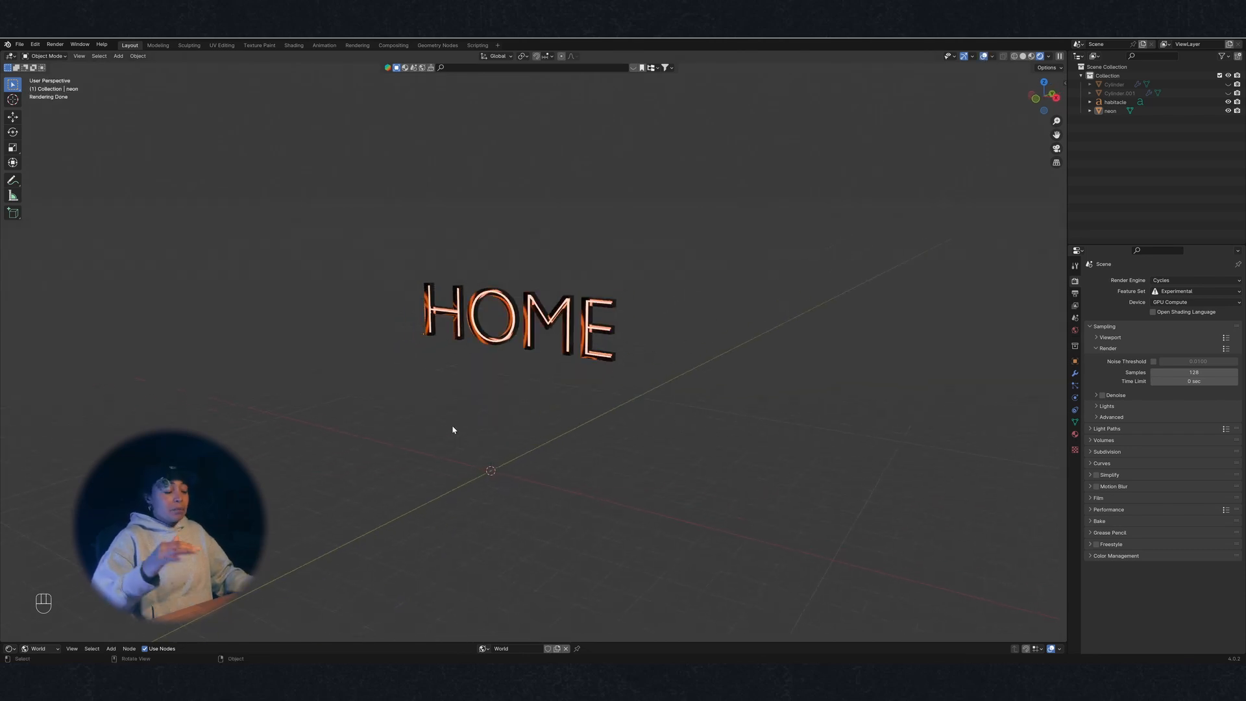
pyautogui.hotkey('shift', 'a')
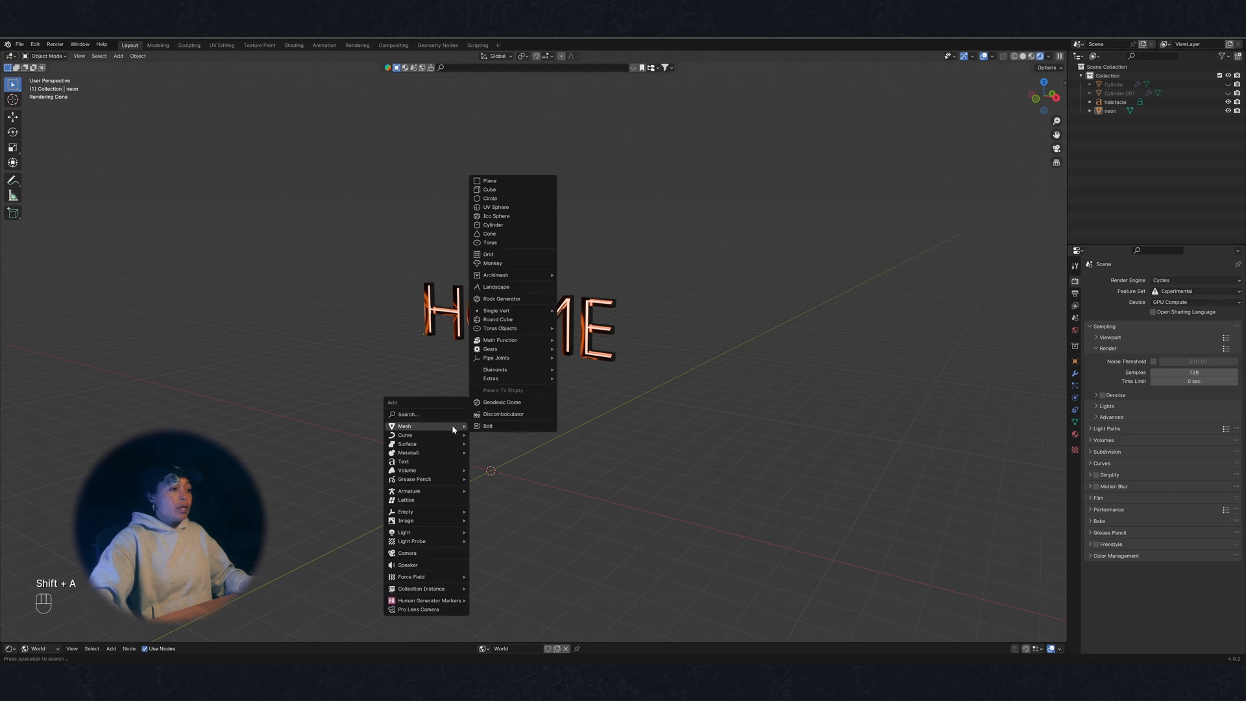
pyautogui.moveTo(442, 431)
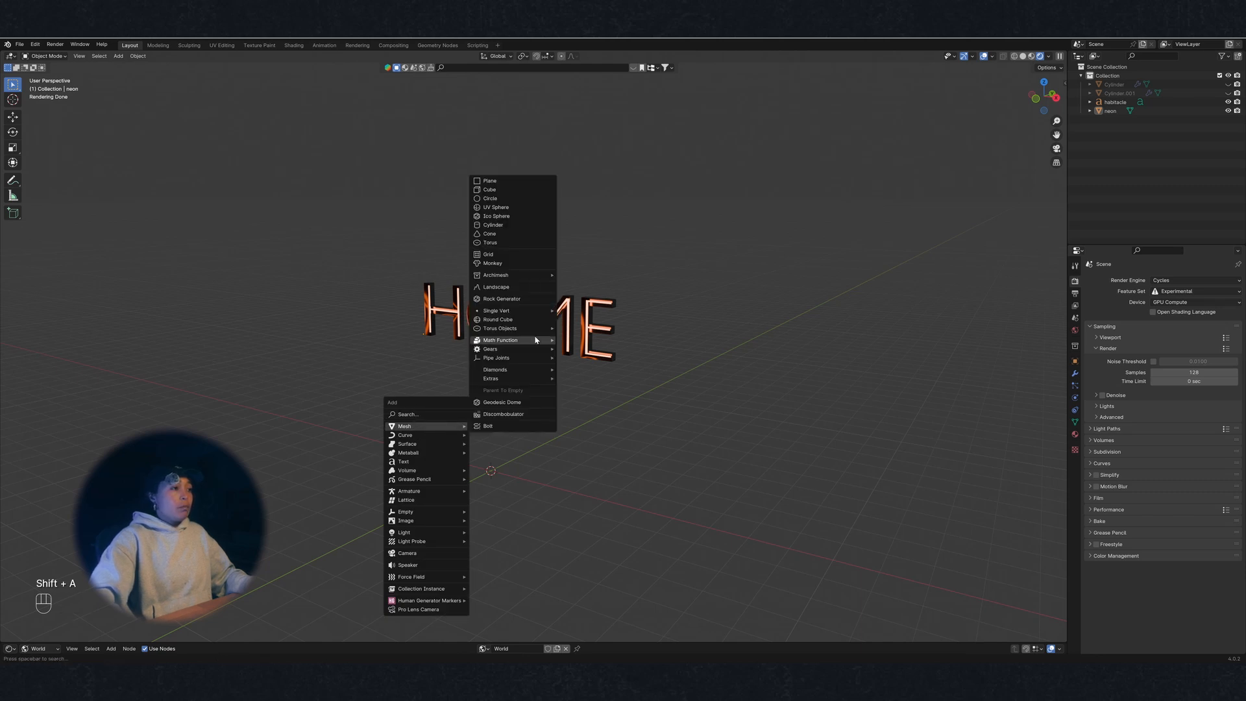
pyautogui.click(533, 180)
pyautogui.press('s')
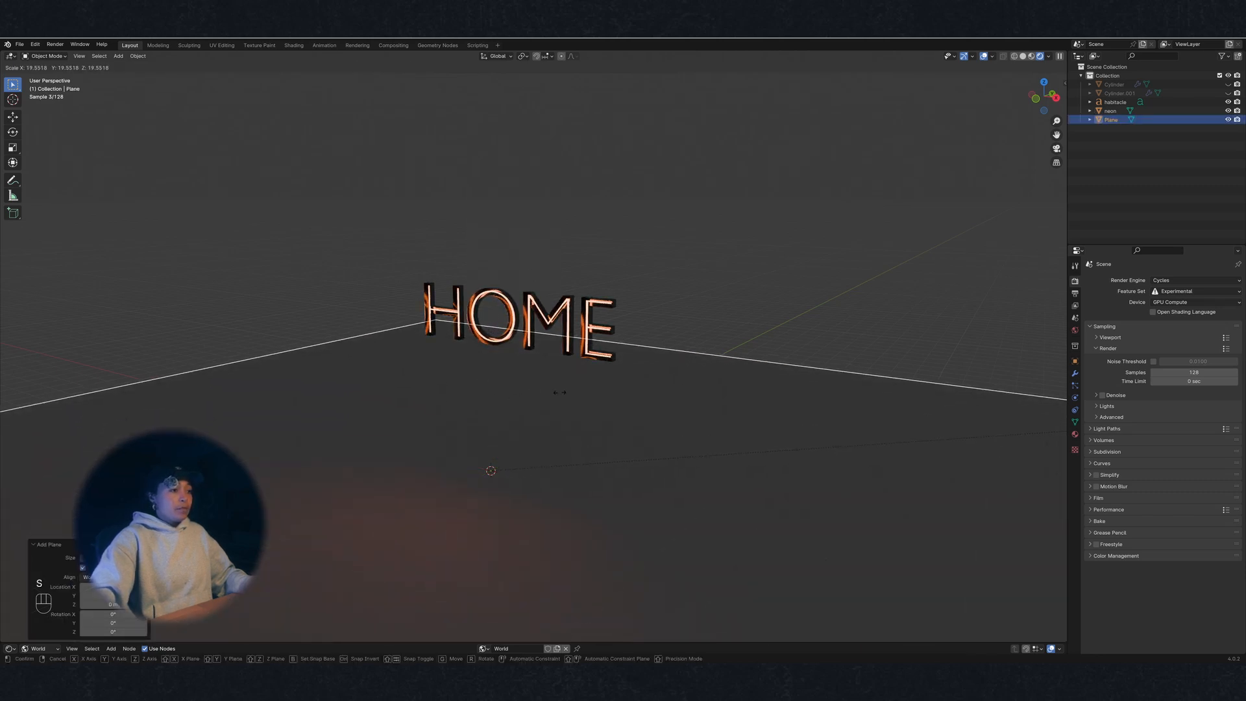
pyautogui.click(560, 396)
# Duplicate the floor plane, rotate the copy 90° about X, and move it back along Y behind the sign as a wall
pyautogui.hotkey('shift', 'd')
pyautogui.press('g')
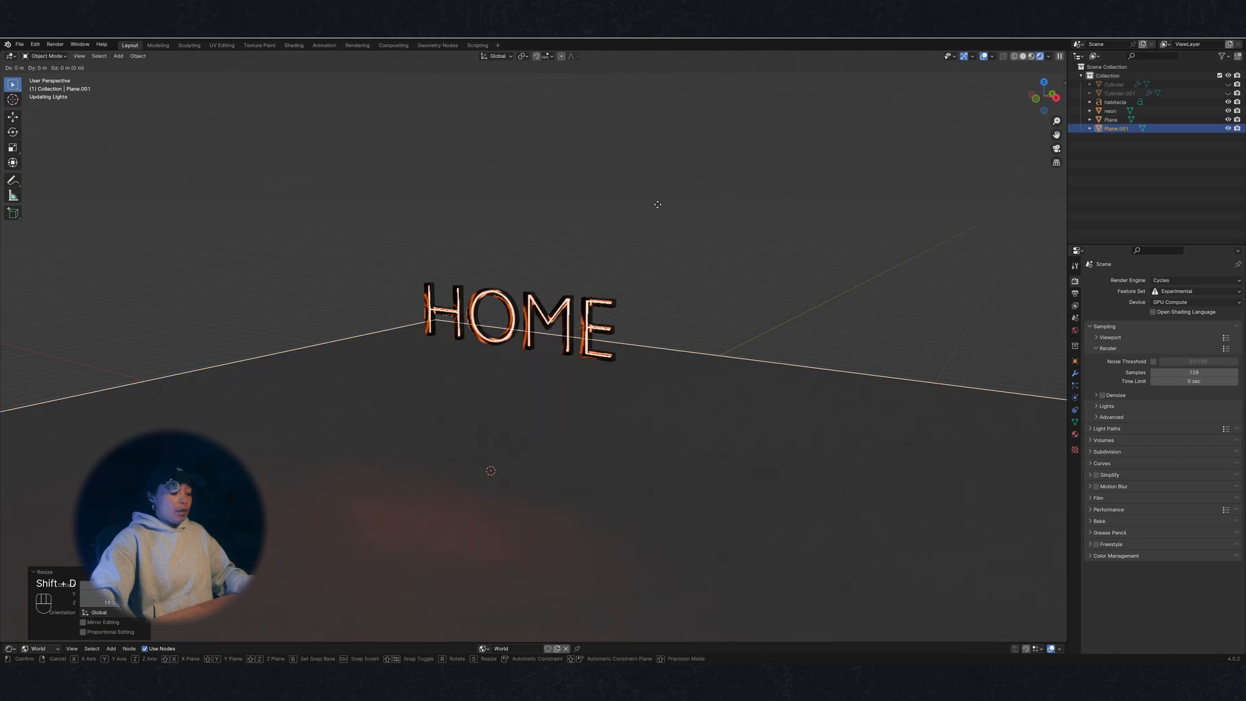
pyautogui.press('r')
pyautogui.press('x')
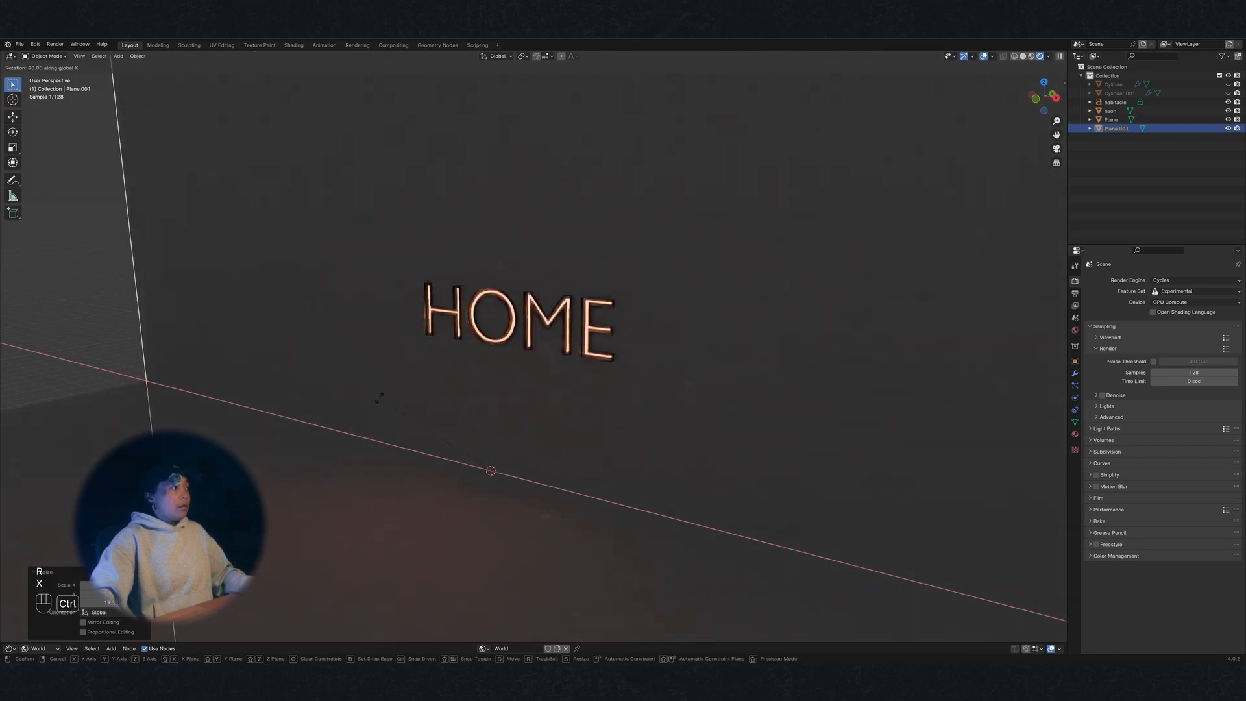
pyautogui.click(379, 397)
pyautogui.press('g')
pyautogui.press('y')
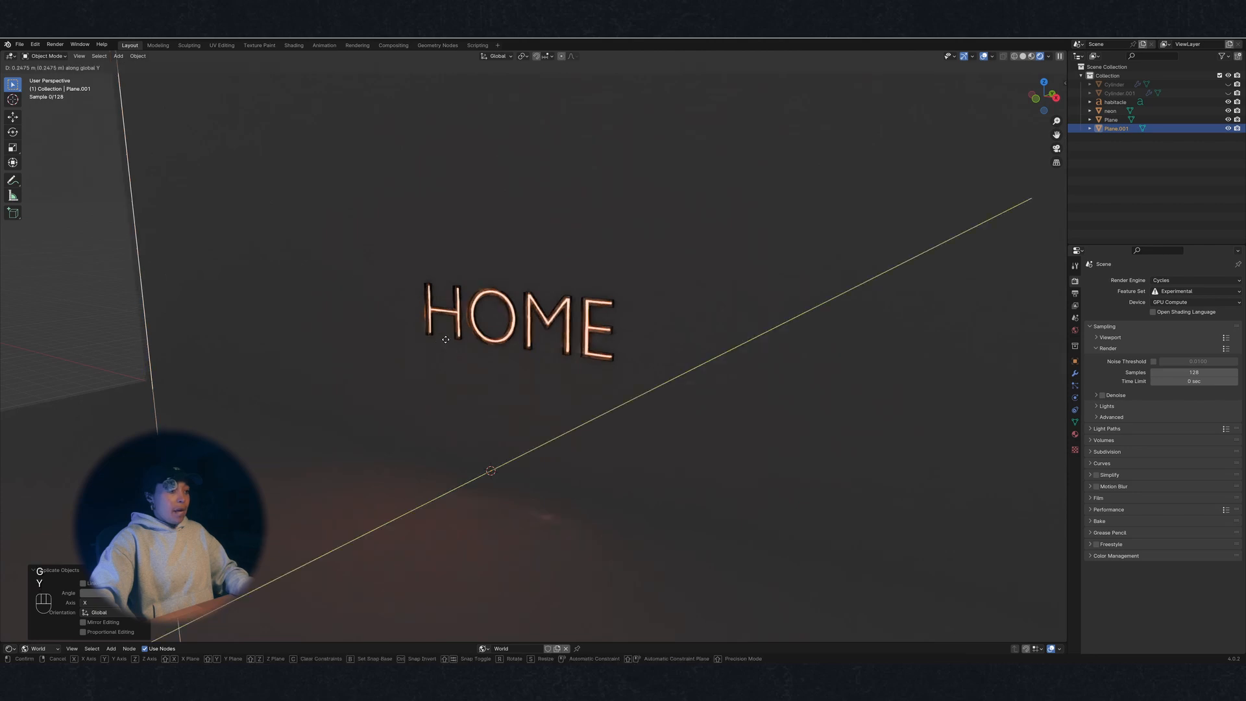
pyautogui.click(1016, 119)
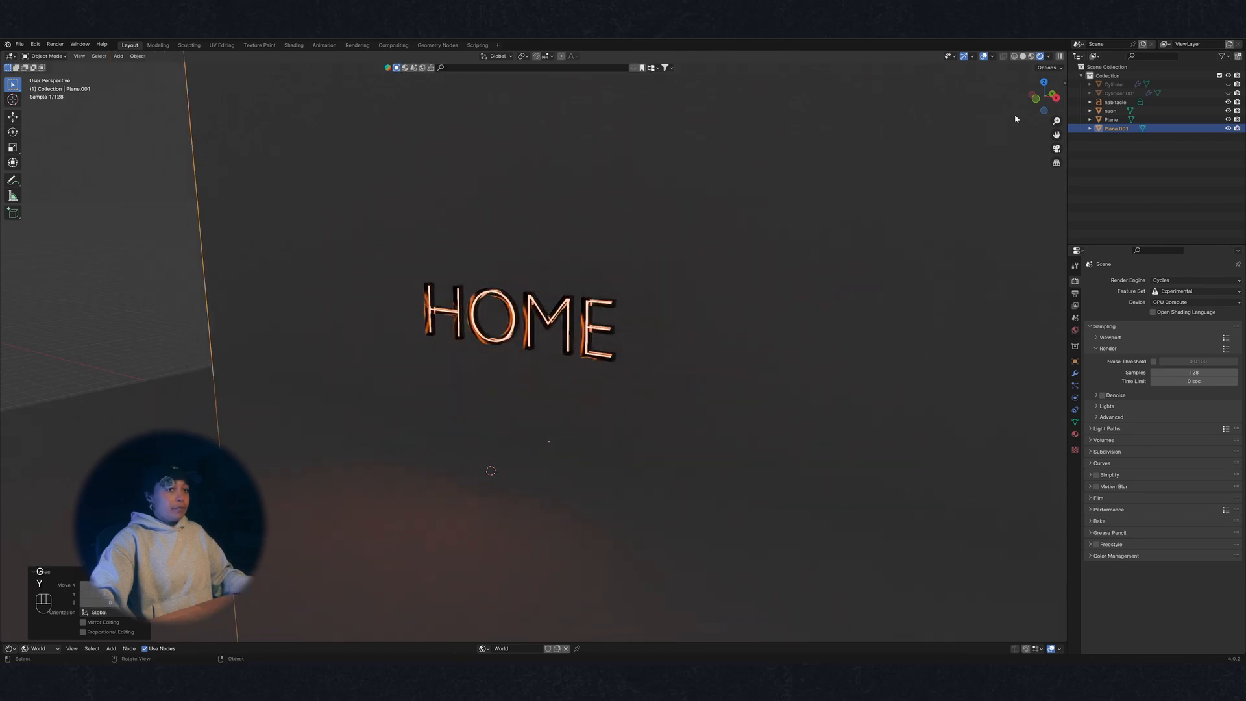
# Select the habitacle, the neon letters and both hidden cylinders, and move them down along Z so the sign stands on the floor
pyautogui.click(1117, 111)
pyautogui.keyDown('shift'); pyautogui.click(1116, 120); pyautogui.keyUp('shift')
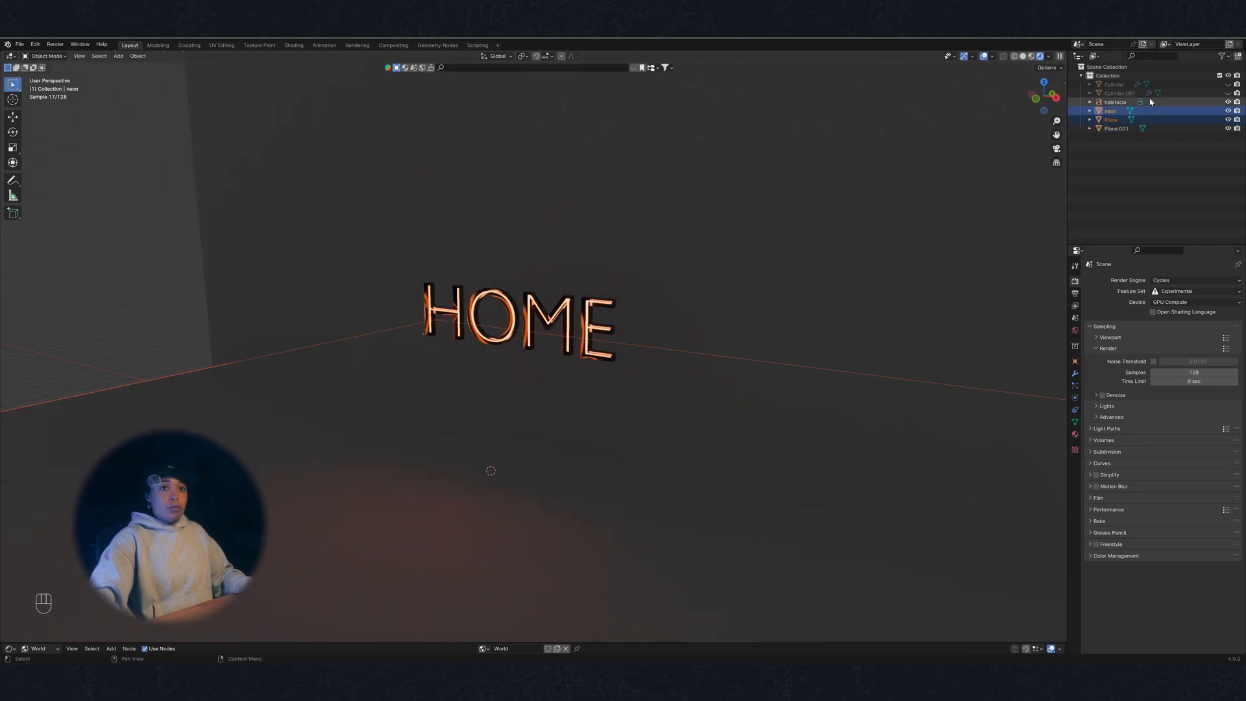
pyautogui.click(1117, 102)
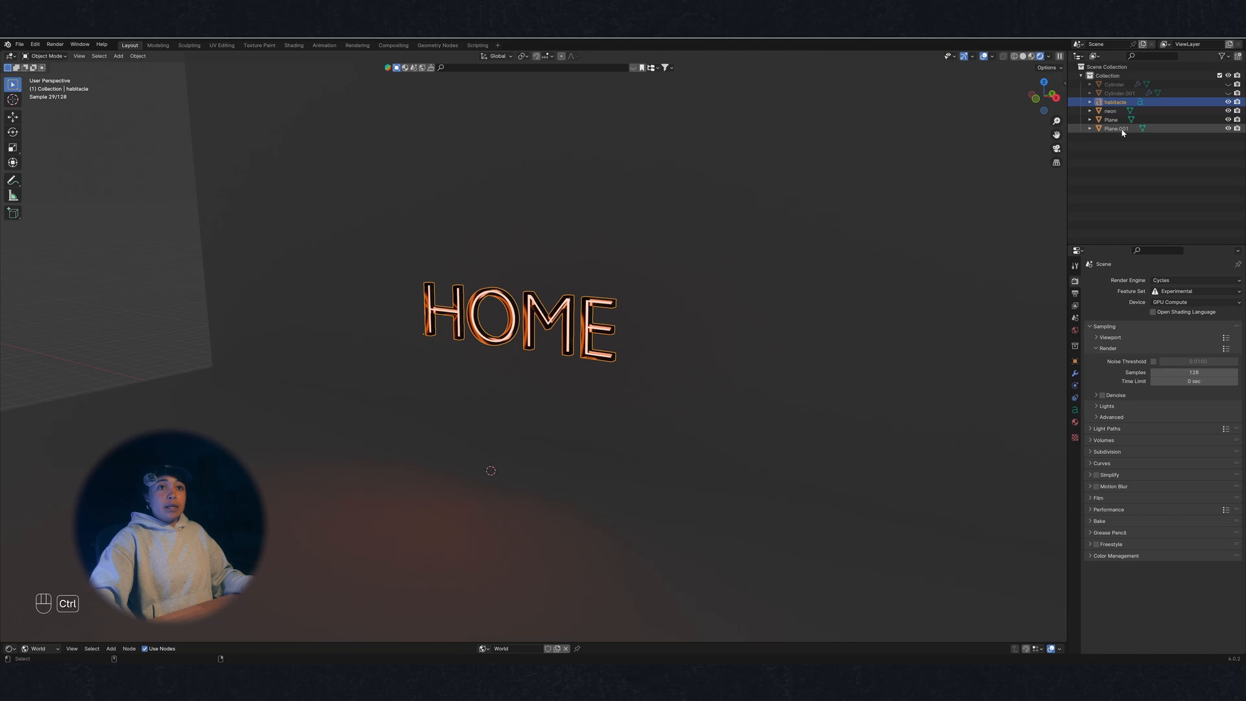
pyautogui.keyDown('ctrl'); pyautogui.click(1111, 111); pyautogui.keyUp('ctrl')
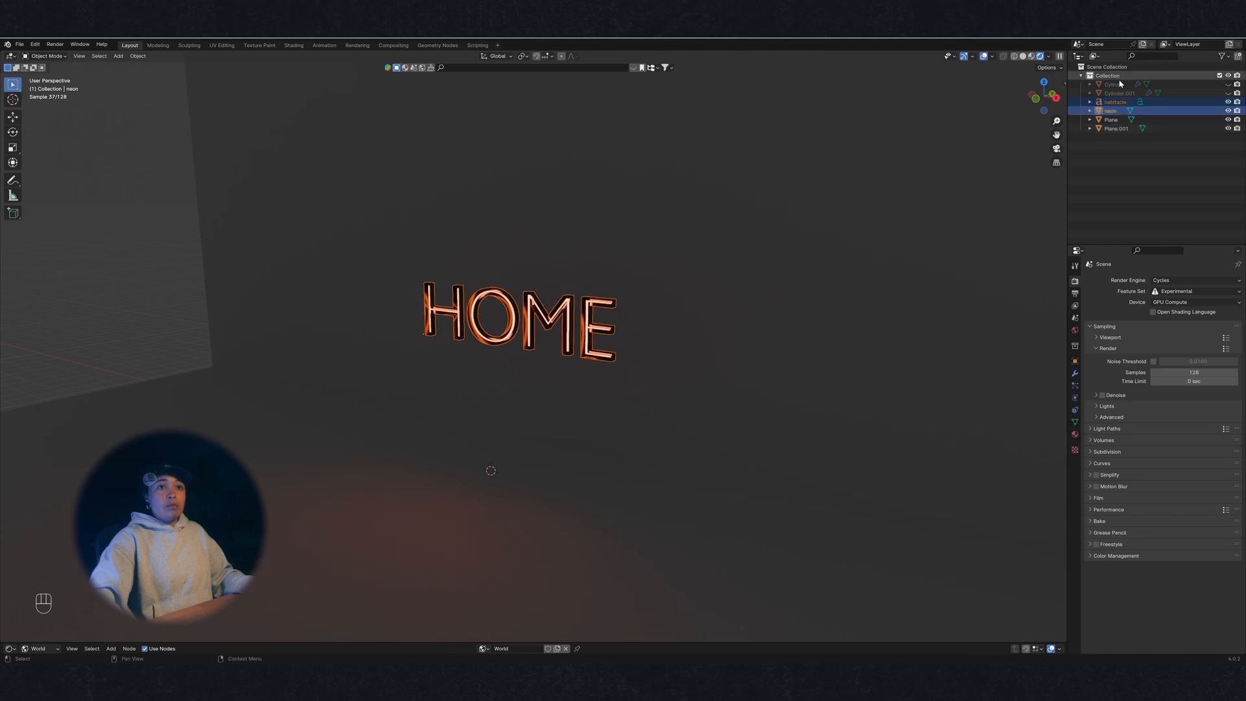
pyautogui.keyDown('ctrl'); pyautogui.click(1119, 87); pyautogui.keyUp('ctrl')
pyautogui.keyDown('ctrl'); pyautogui.click(1118, 93); pyautogui.keyUp('ctrl')
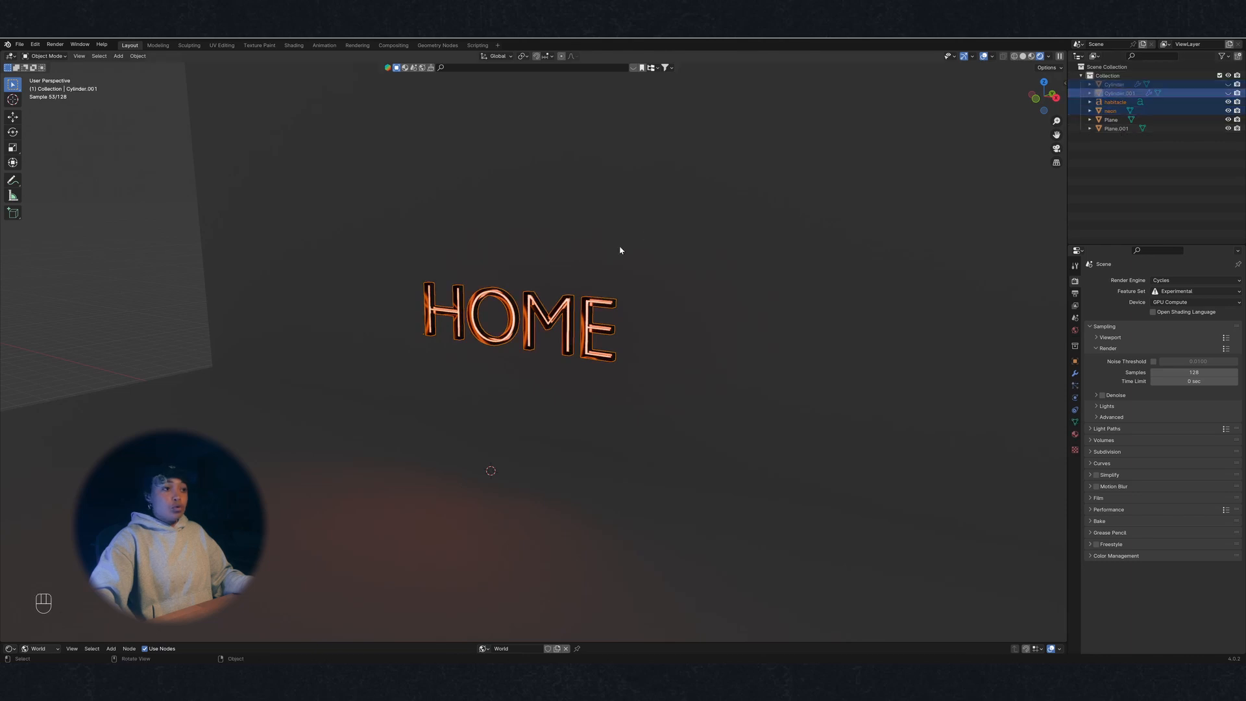
pyautogui.press('g')
pyautogui.press('z')
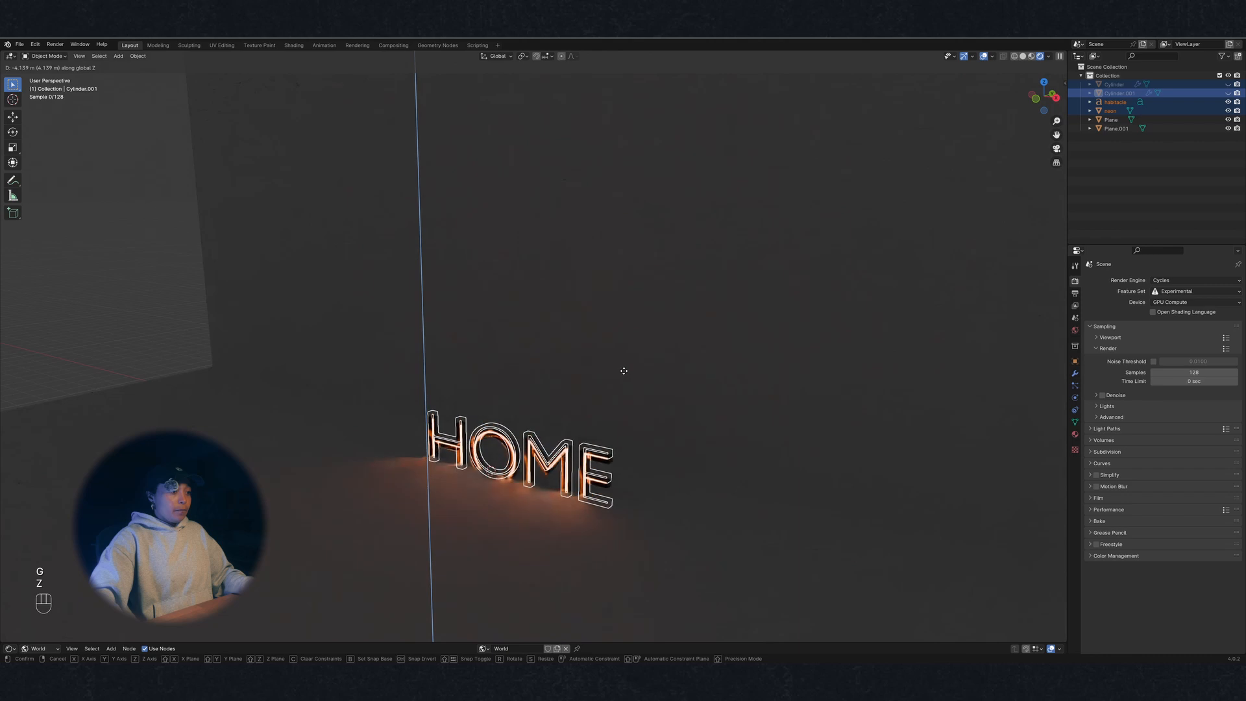
pyautogui.click(627, 361)
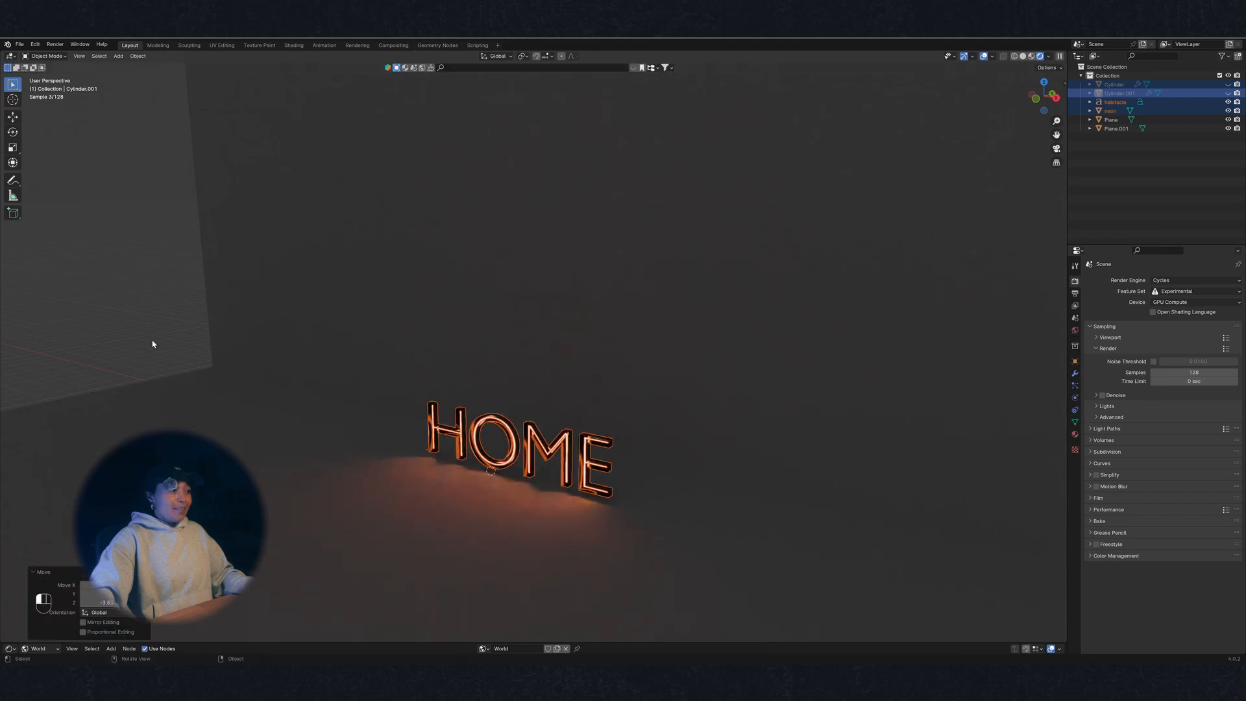
# Give the floor plane a new material with a black base color
pyautogui.click(411, 508)
pyautogui.click(1075, 434)
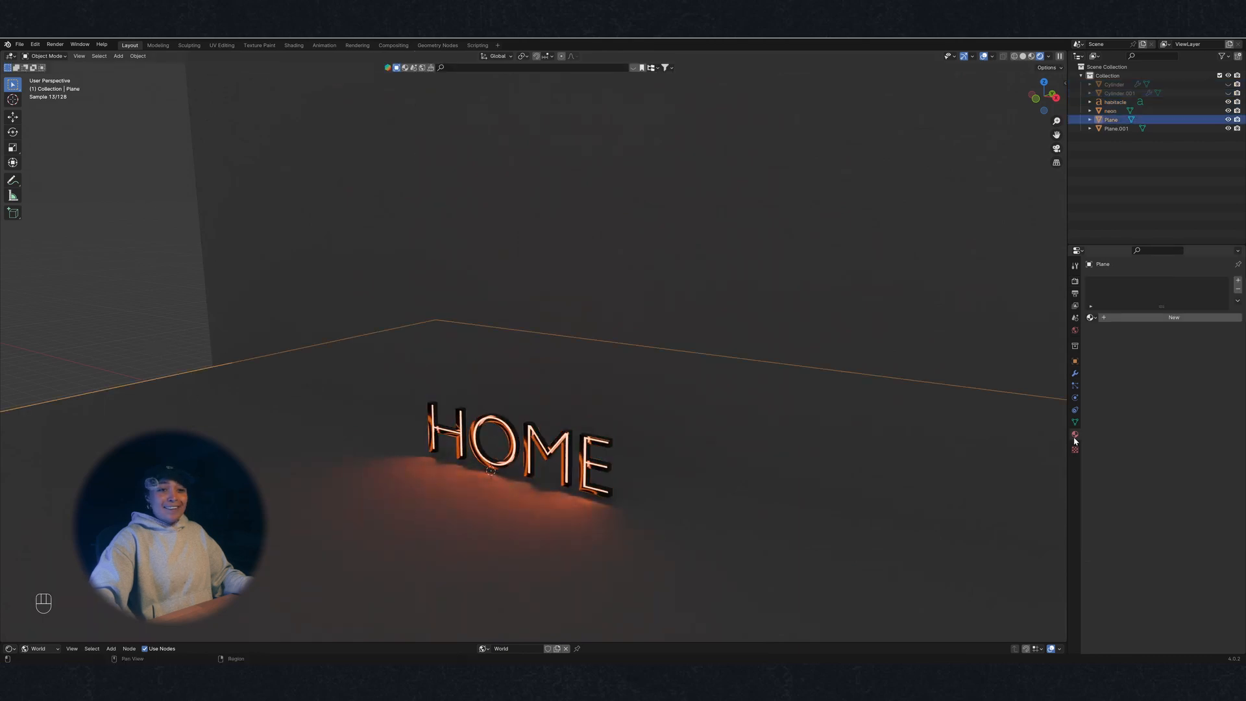
pyautogui.click(1192, 372)
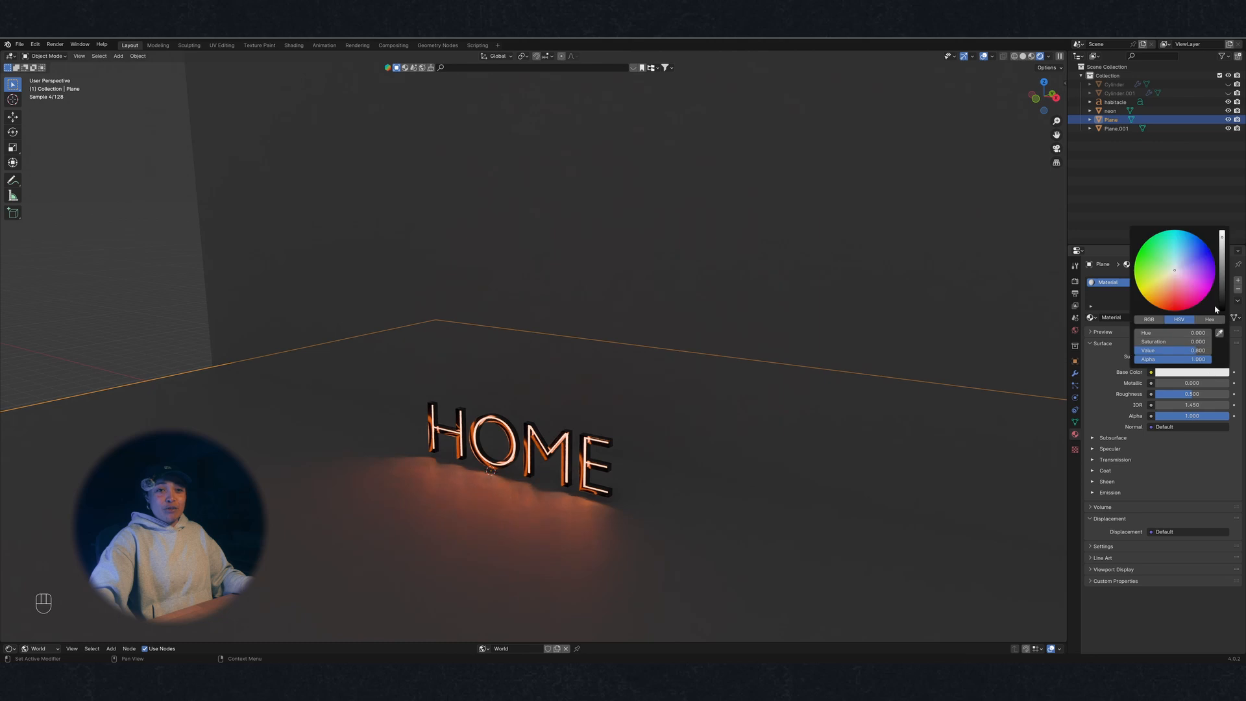
pyautogui.moveTo(1224, 286); pyautogui.dragTo(1222, 309)
# Give the wall plane behind the sign a new material with a black base color, and deselect the wall
pyautogui.click(623, 253)
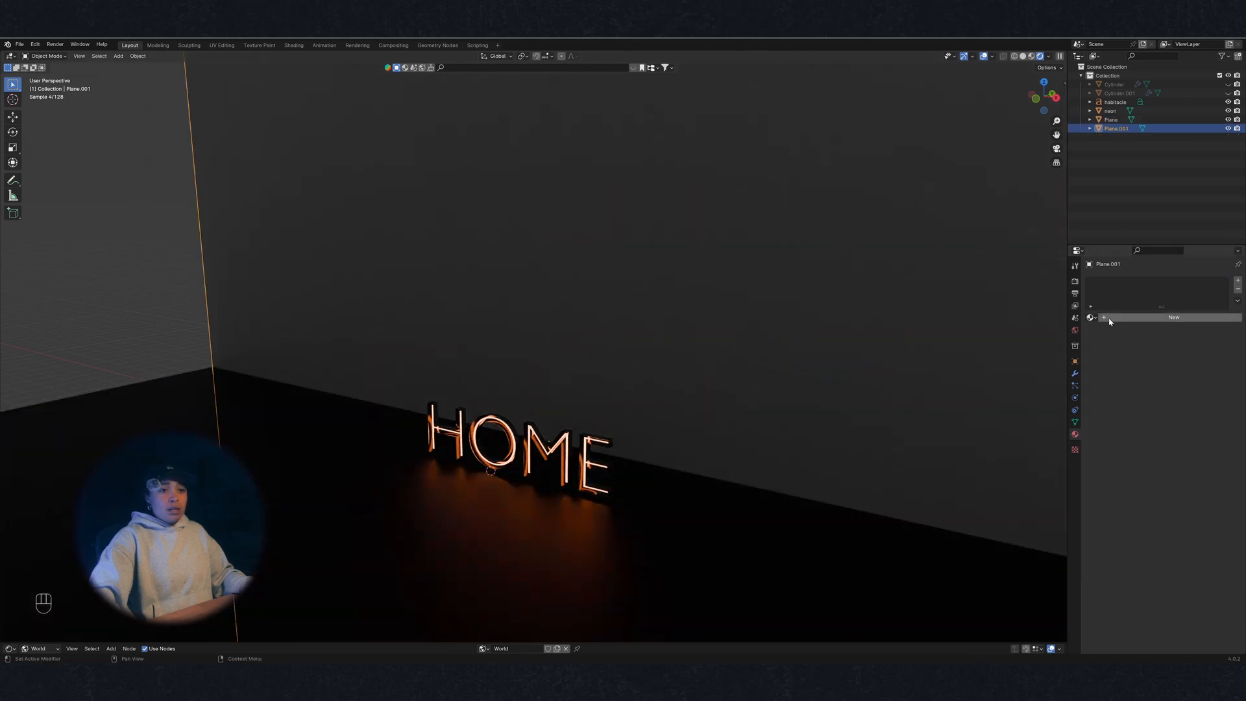
pyautogui.click(1153, 319)
pyautogui.click(1196, 373)
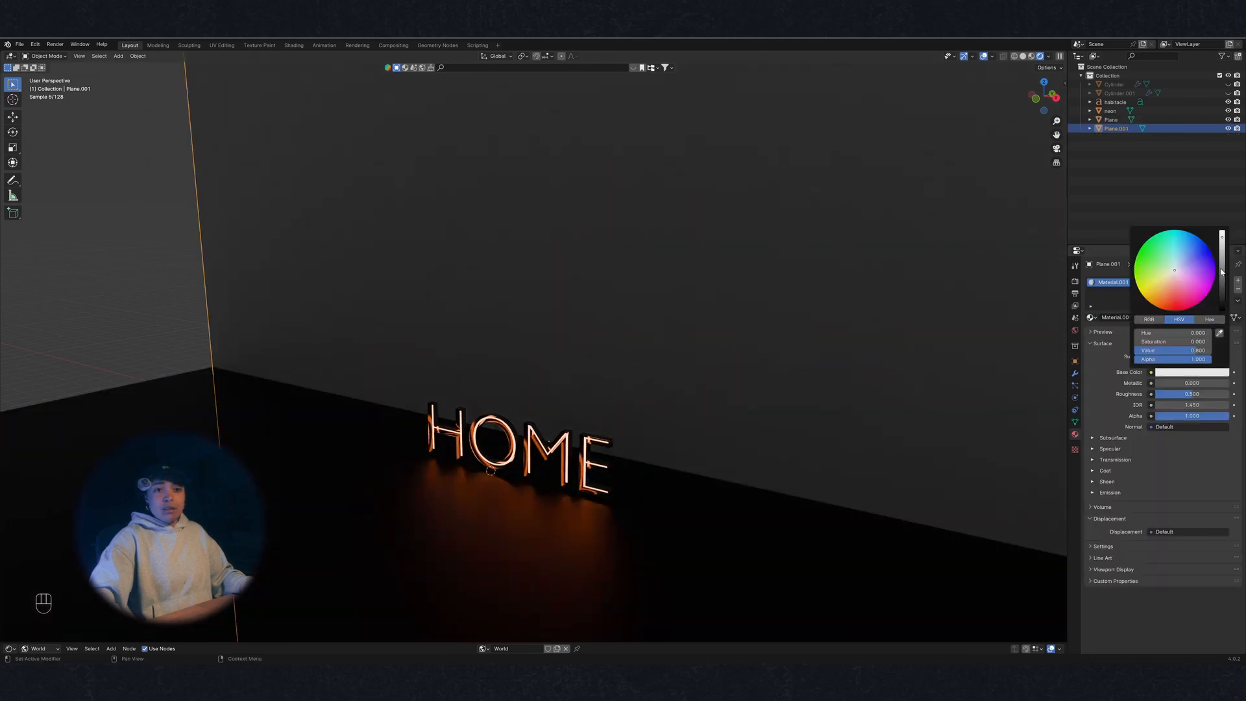
pyautogui.moveTo(1220, 283); pyautogui.dragTo(1220, 312)
pyautogui.click(170, 258)
# Hide the black wall plane behind the sign in the viewport
pyautogui.moveTo(169, 258); pyautogui.dragTo(560, 450, button='middle')
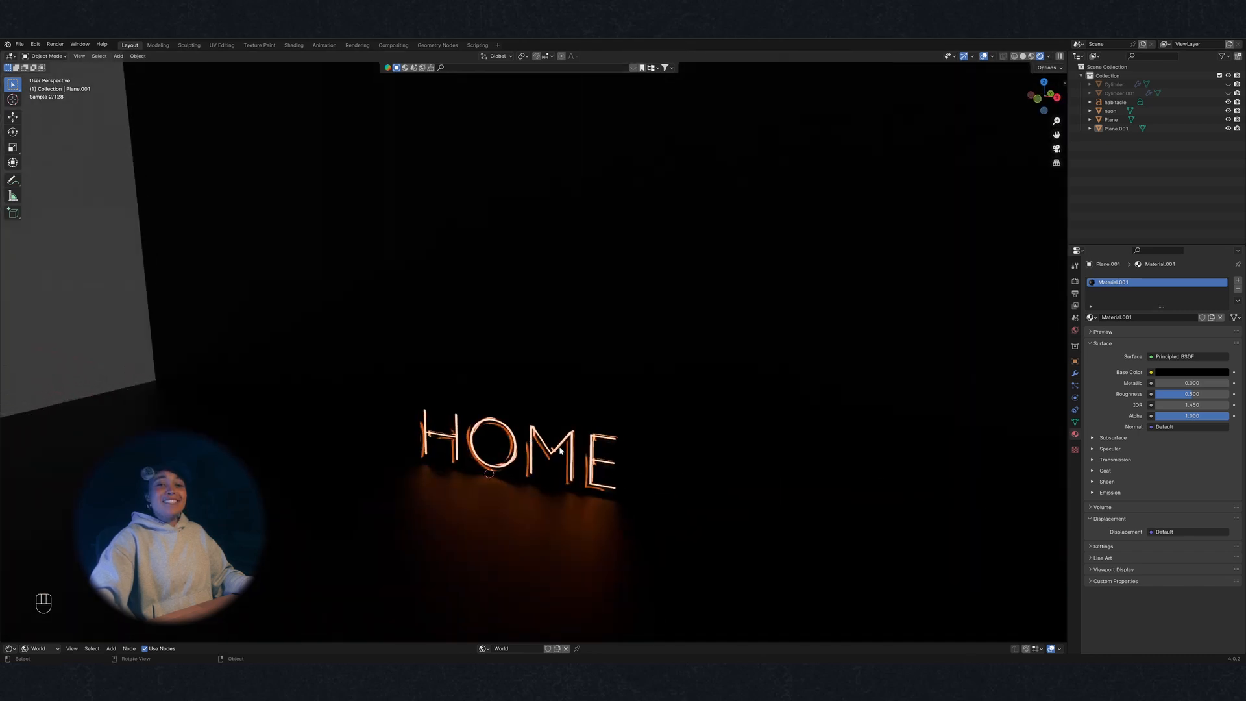
pyautogui.scroll(-4, 585, 462)
pyautogui.scroll(3, 593, 440)
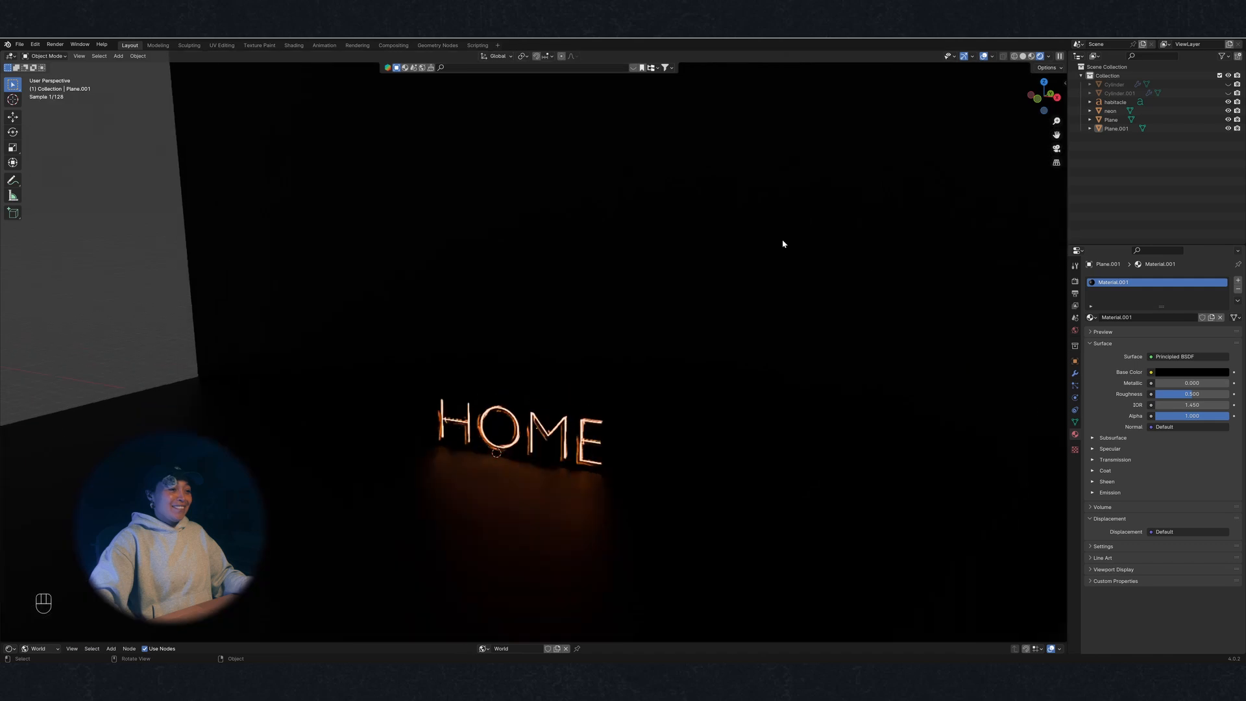
pyautogui.press('h')
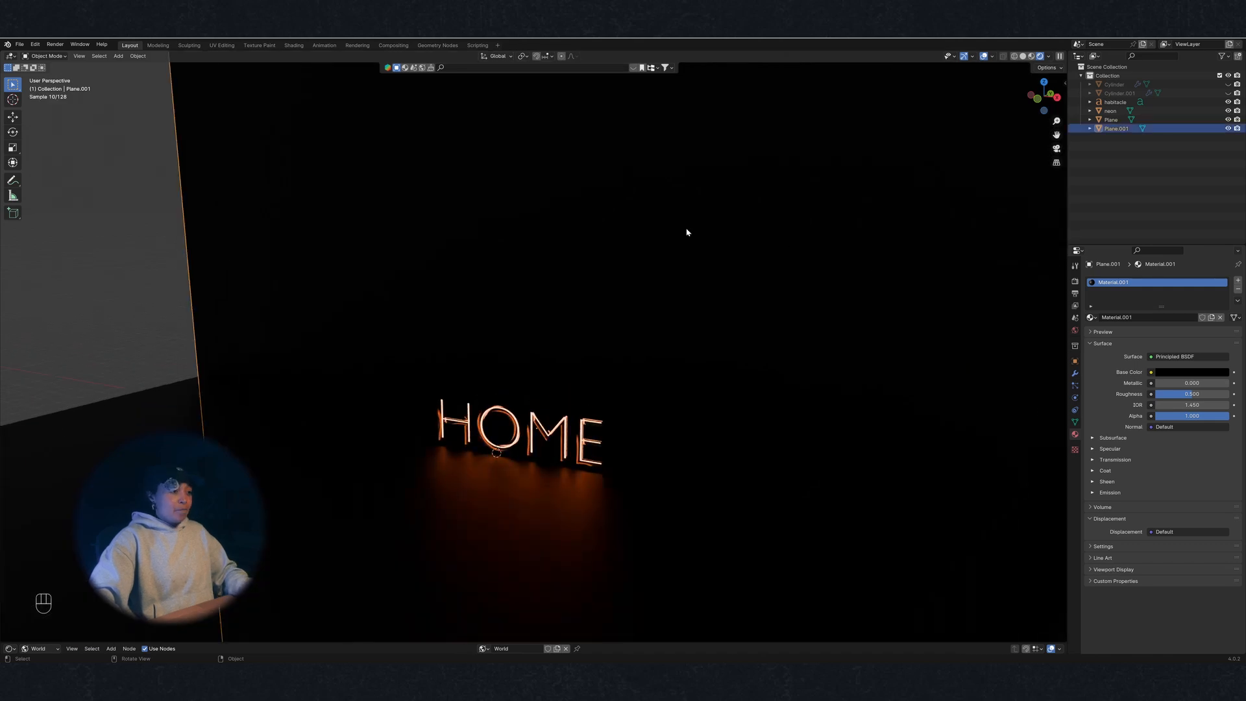
pyautogui.moveTo(686, 231); pyautogui.dragTo(592, 374, button='middle')
pyautogui.scroll(2, 632, 452)
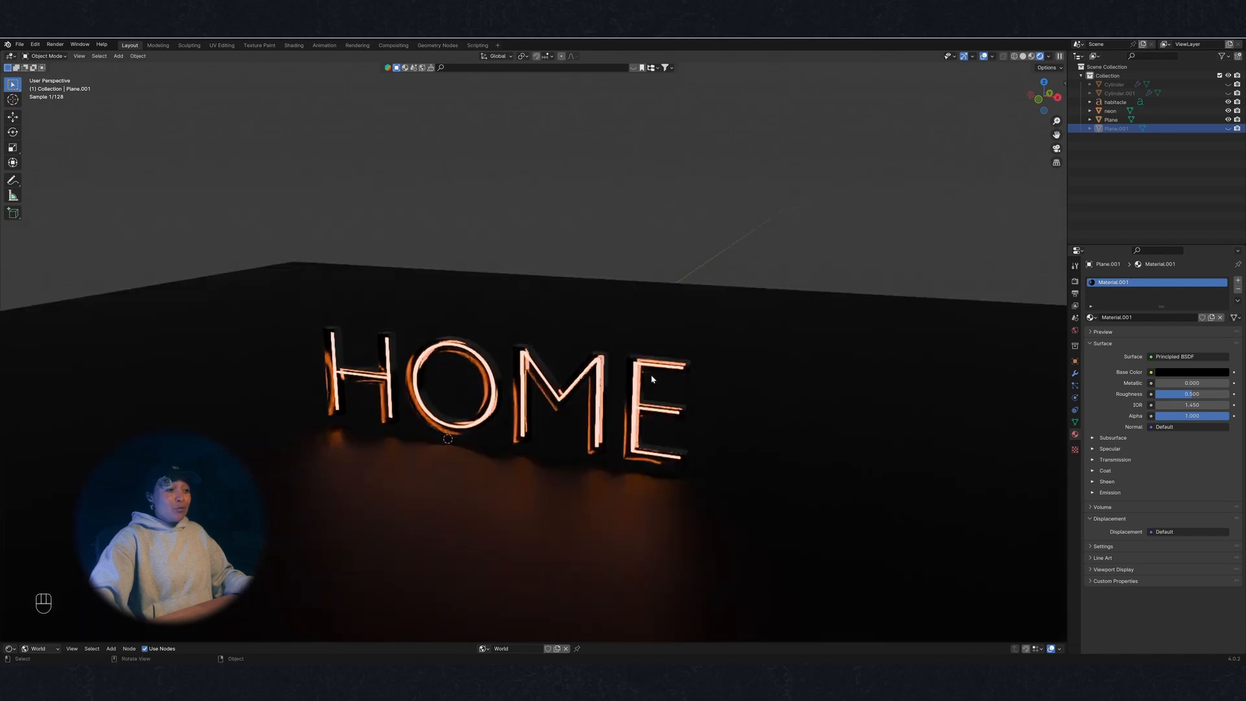
# Select the neon letters and change their material's emission color to light cyan
pyautogui.click(597, 376)
pyautogui.click(1184, 504)
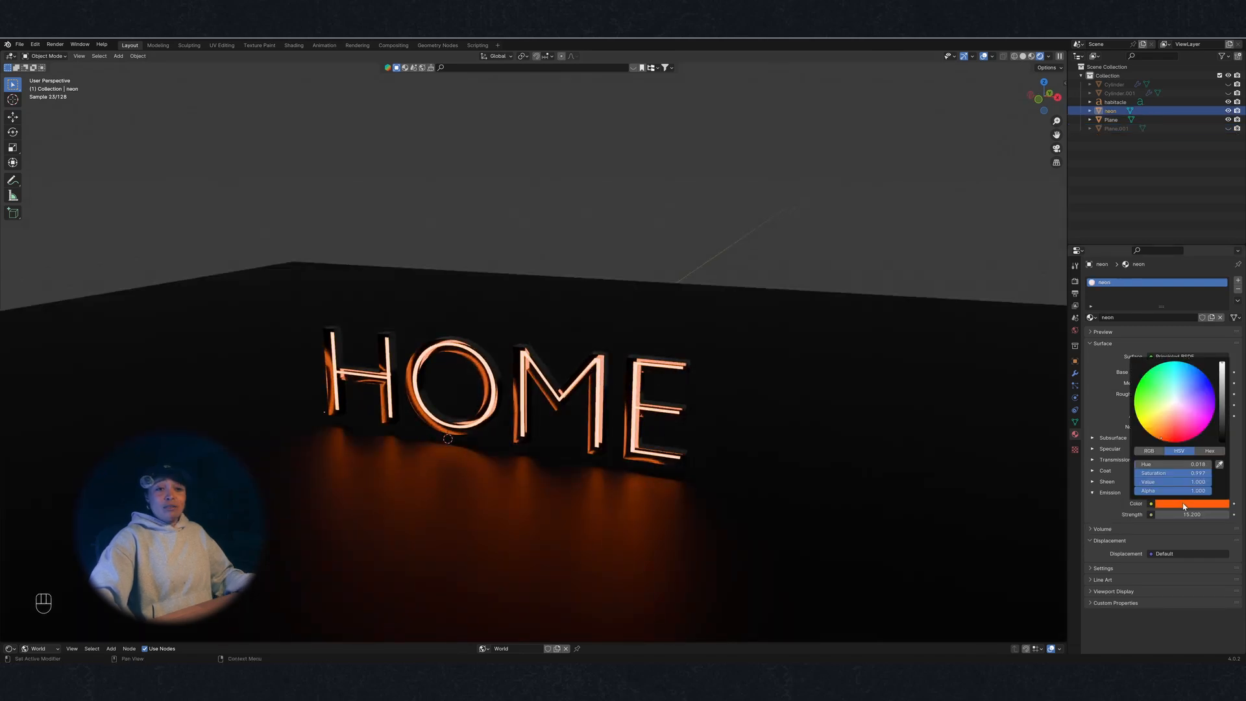
pyautogui.click(1184, 384)
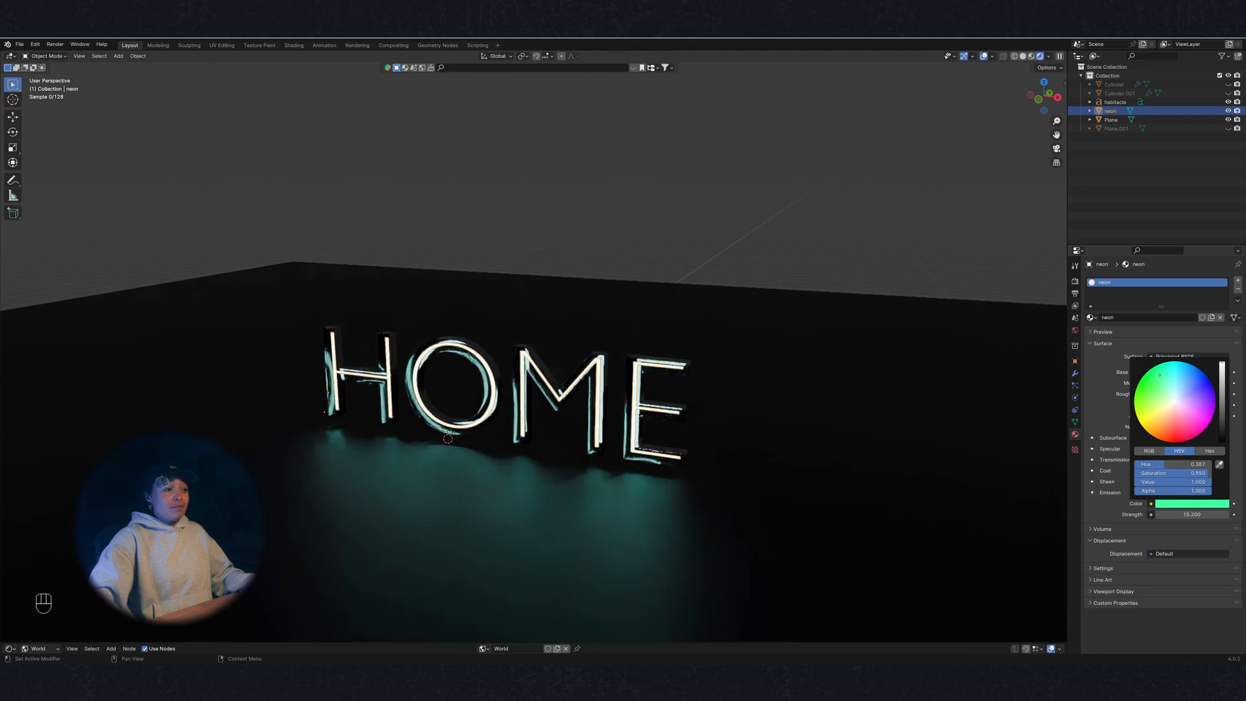
pyautogui.moveTo(1159, 376)
pyautogui.mouseDown()
pyautogui.moveTo(1143, 411)
pyautogui.moveTo(1188, 429)
pyautogui.moveTo(1190, 403)
pyautogui.moveTo(1165, 397)
pyautogui.moveTo(1166, 433)
pyautogui.moveTo(1203, 418)
pyautogui.moveTo(1178, 379)
pyautogui.mouseUp()
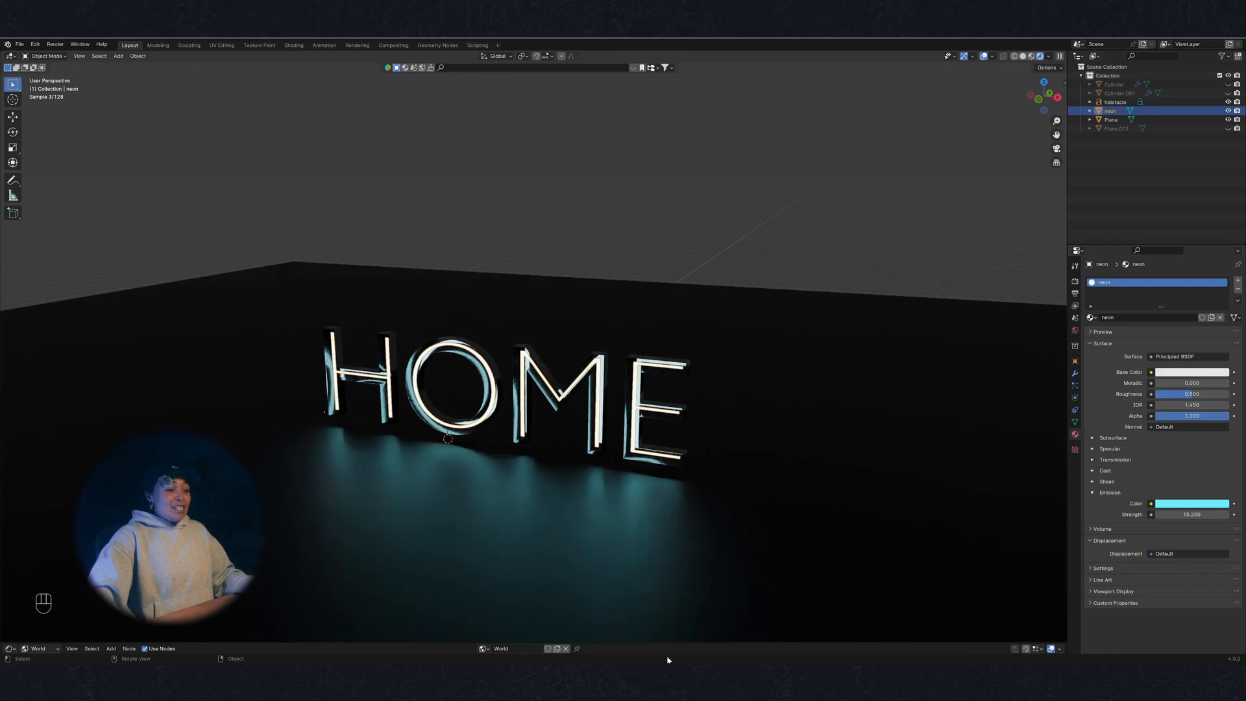
# Enlarge the node editor and connect the Sky Texture's color to the World Background color
pyautogui.moveTo(653, 643); pyautogui.dragTo(649, 465)
pyautogui.scroll(-3, 650, 369)
pyautogui.scroll(-3, 650, 369)
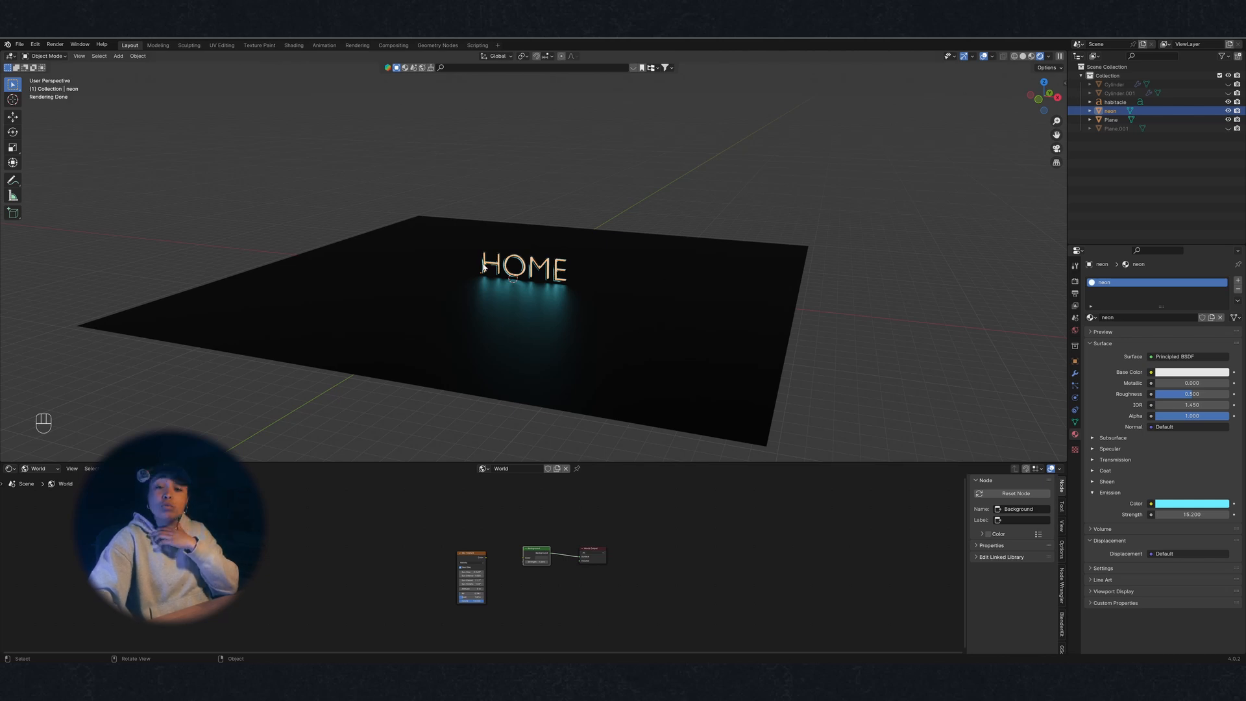
pyautogui.moveTo(488, 561); pyautogui.dragTo(526, 559)
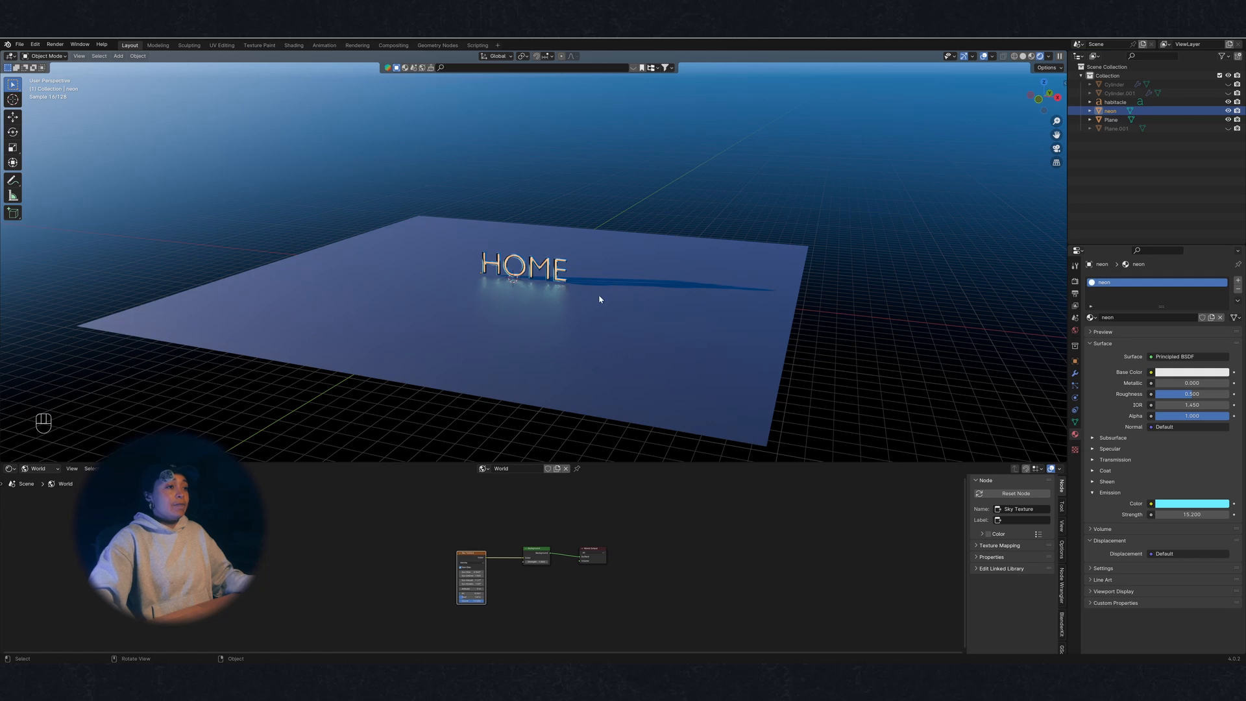
# Set the neon material's emission color to bright orange
pyautogui.moveTo(599, 299); pyautogui.dragTo(657, 270, button='middle')
pyautogui.scroll(4, 503, 599)
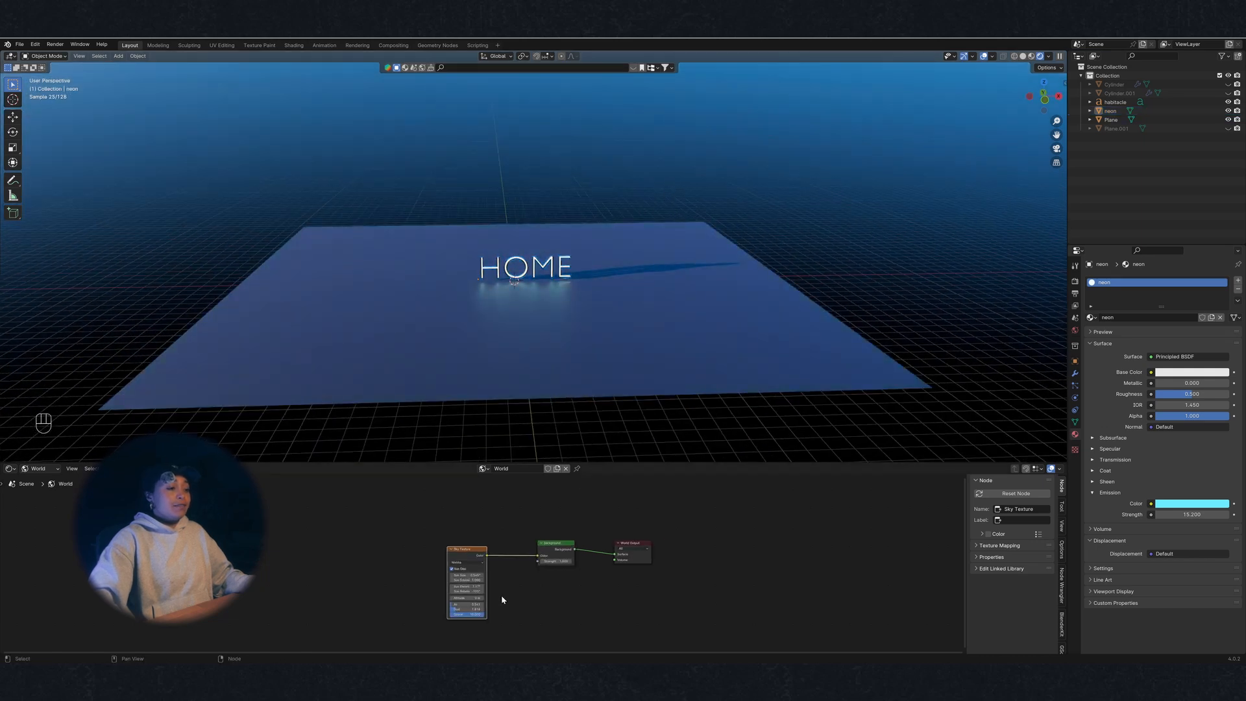
pyautogui.moveTo(768, 201); pyautogui.dragTo(687, 253, button='middle')
pyautogui.moveTo(604, 284); pyautogui.dragTo(821, 267, button='middle')
pyautogui.scroll(4, 670, 333)
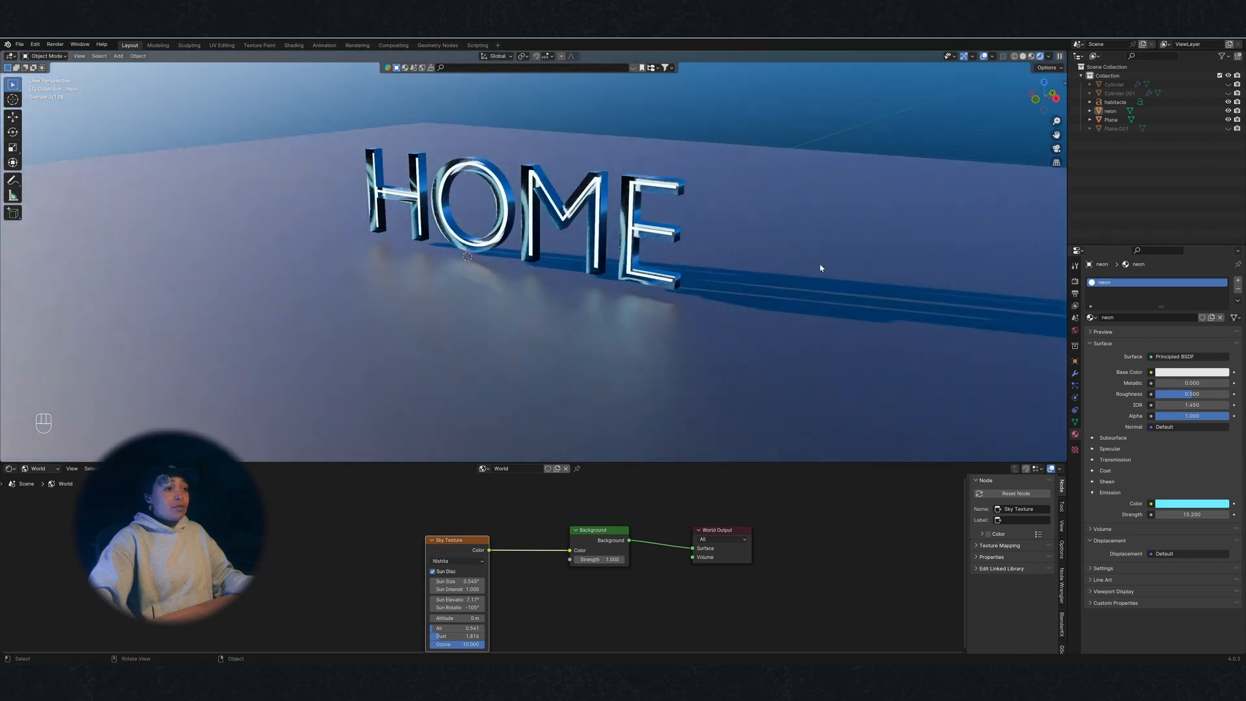
pyautogui.click(1197, 503)
pyautogui.click(1167, 433)
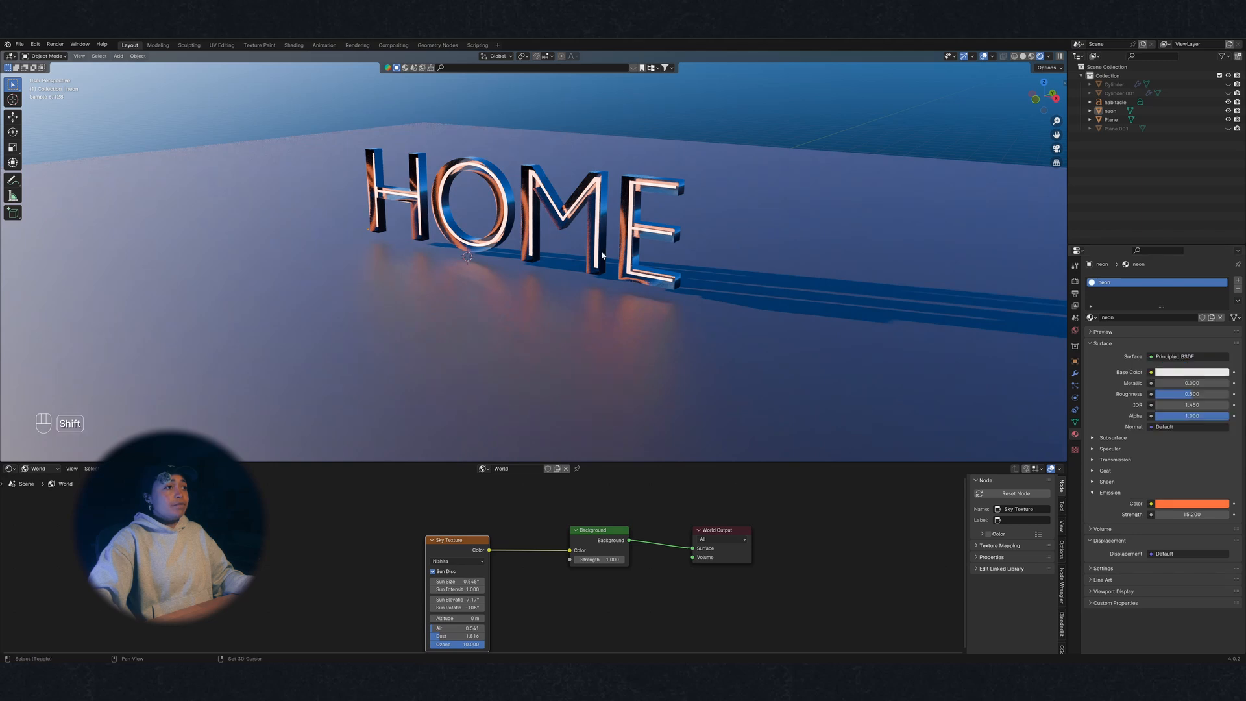
# Select the metal letter shell and raise its material's roughness to about 0.258
pyautogui.moveTo(597, 402); pyautogui.dragTo(612, 328, button='middle')
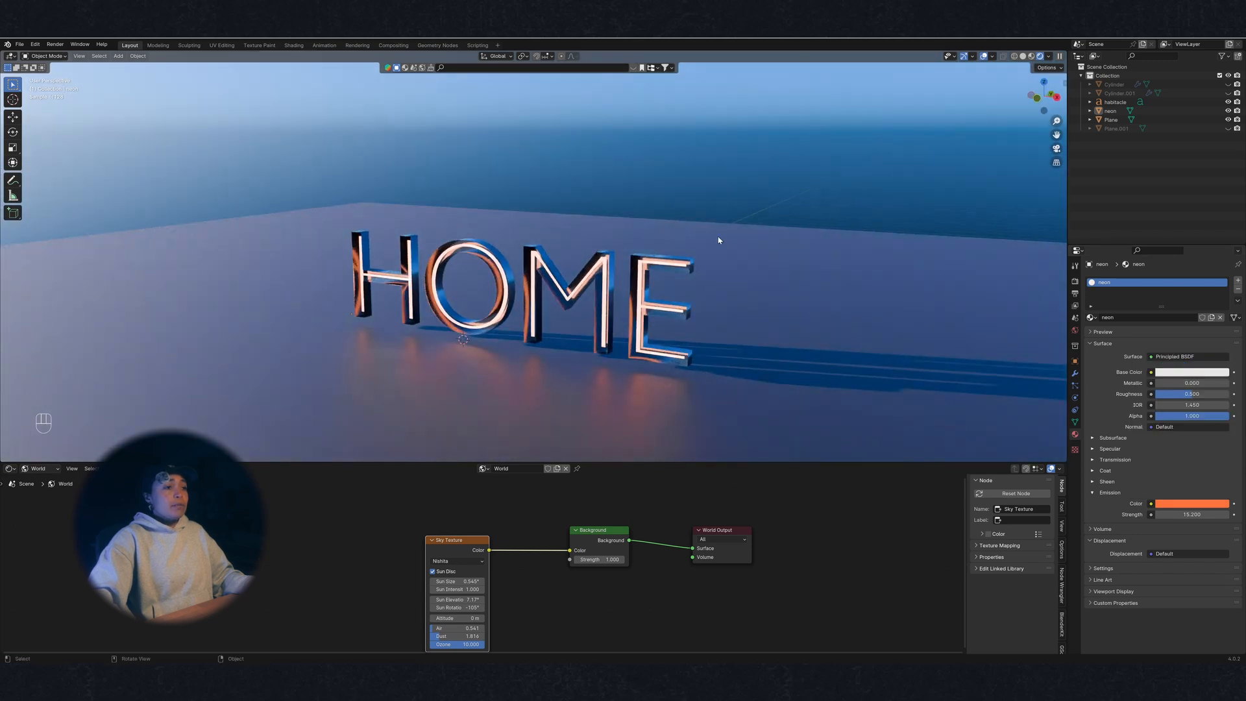
pyautogui.click(689, 319)
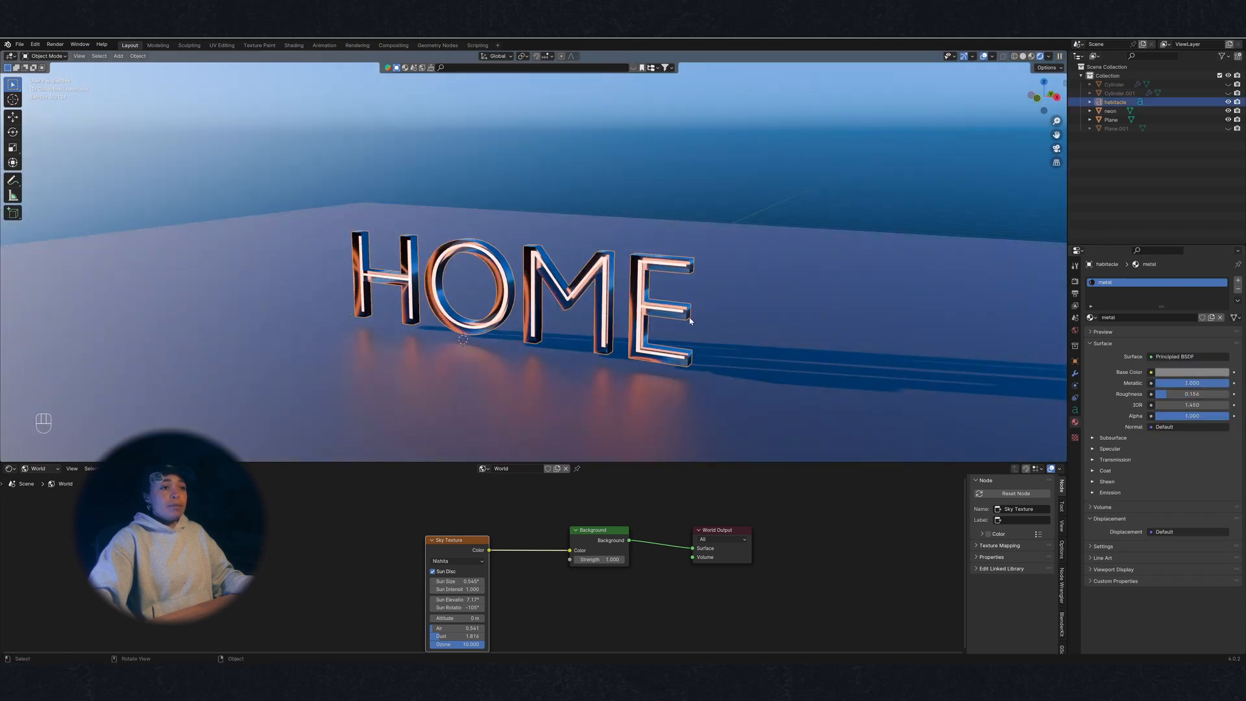
pyautogui.moveTo(1163, 394)
pyautogui.mouseDown()
pyautogui.moveTo(1186, 394)
pyautogui.moveTo(1175, 393)
pyautogui.mouseUp()
pyautogui.moveTo(753, 312)
pyautogui.mouseDown(button='middle')
pyautogui.moveTo(662, 339)
pyautogui.moveTo(760, 303)
pyautogui.mouseUp(button='middle')
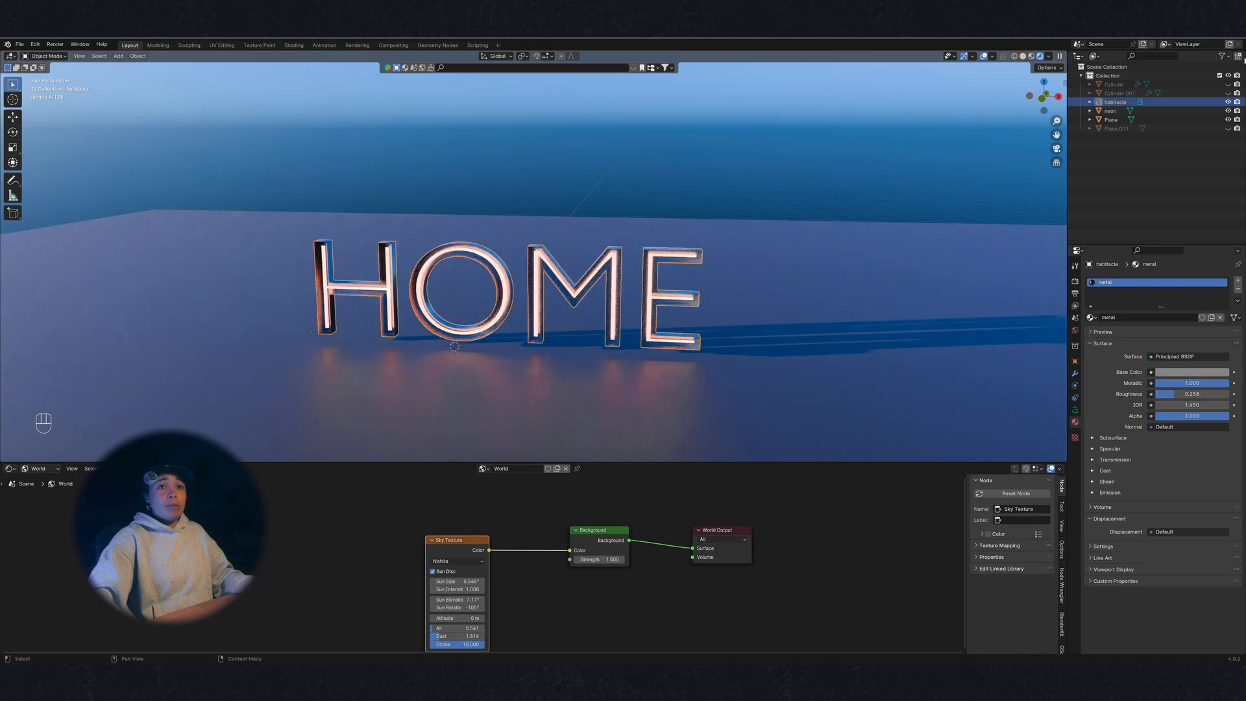
# Unhide Cylinder and Cylinder.001 above the sign and select both of them
pyautogui.click(1228, 92)
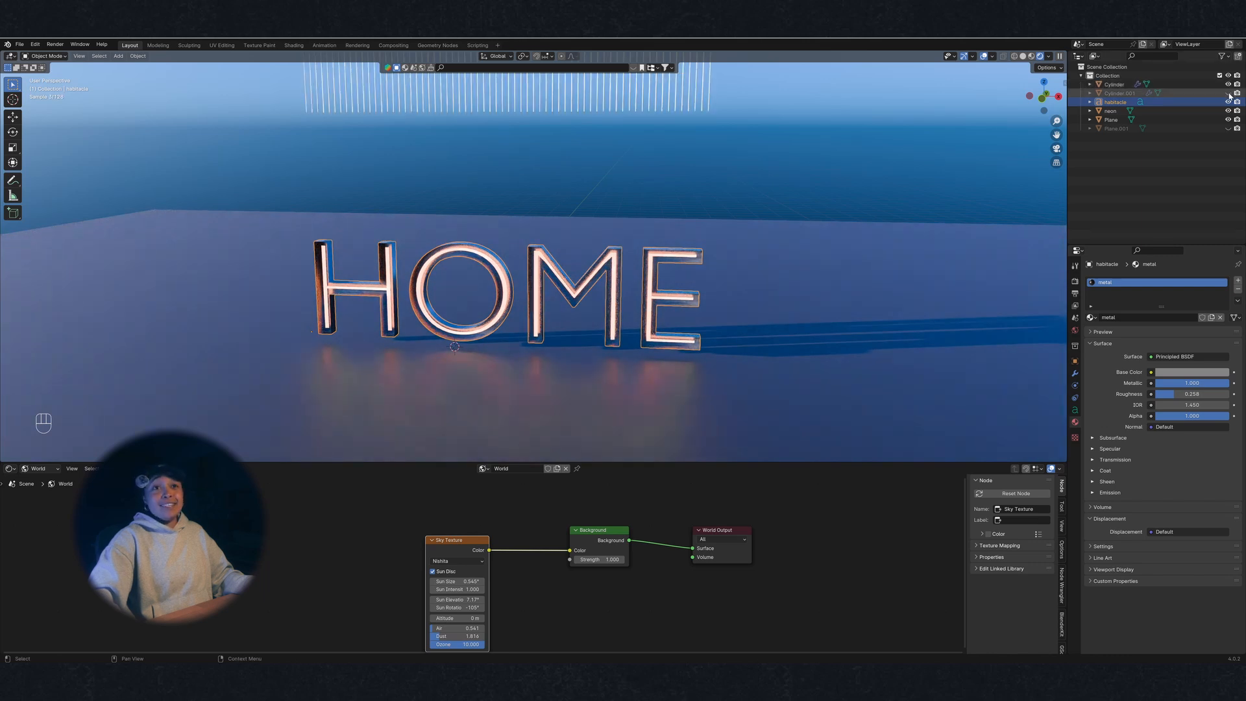
pyautogui.click(1117, 94)
pyautogui.keyDown('shift'); pyautogui.click(1117, 85); pyautogui.keyUp('shift')
pyautogui.scroll(-1, 607, 201)
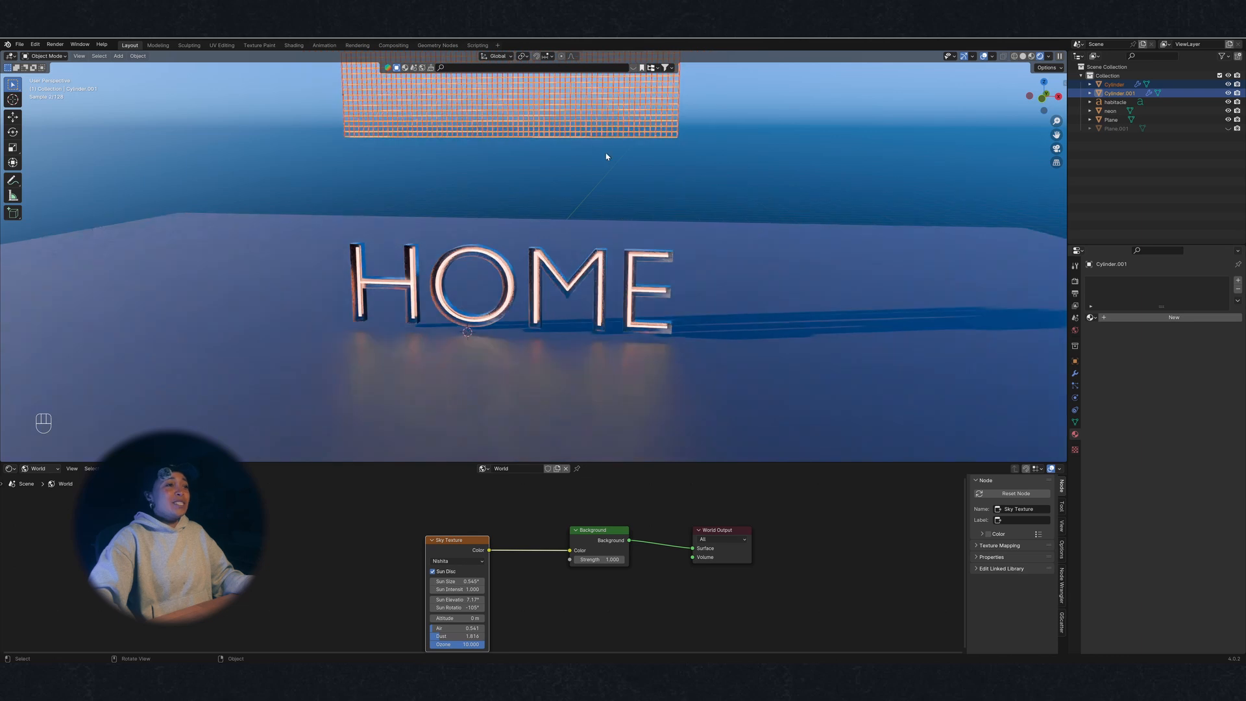
# Lower both selected cylinder grids about 3.83 m along Z onto the HOME letters, check the alignment from the front, and deselect them
pyautogui.keyDown('shift'); pyautogui.moveTo(613, 155); pyautogui.dragTo(676, 209, button='middle'); pyautogui.keyUp('shift')
pyautogui.press('g')
pyautogui.press('z')
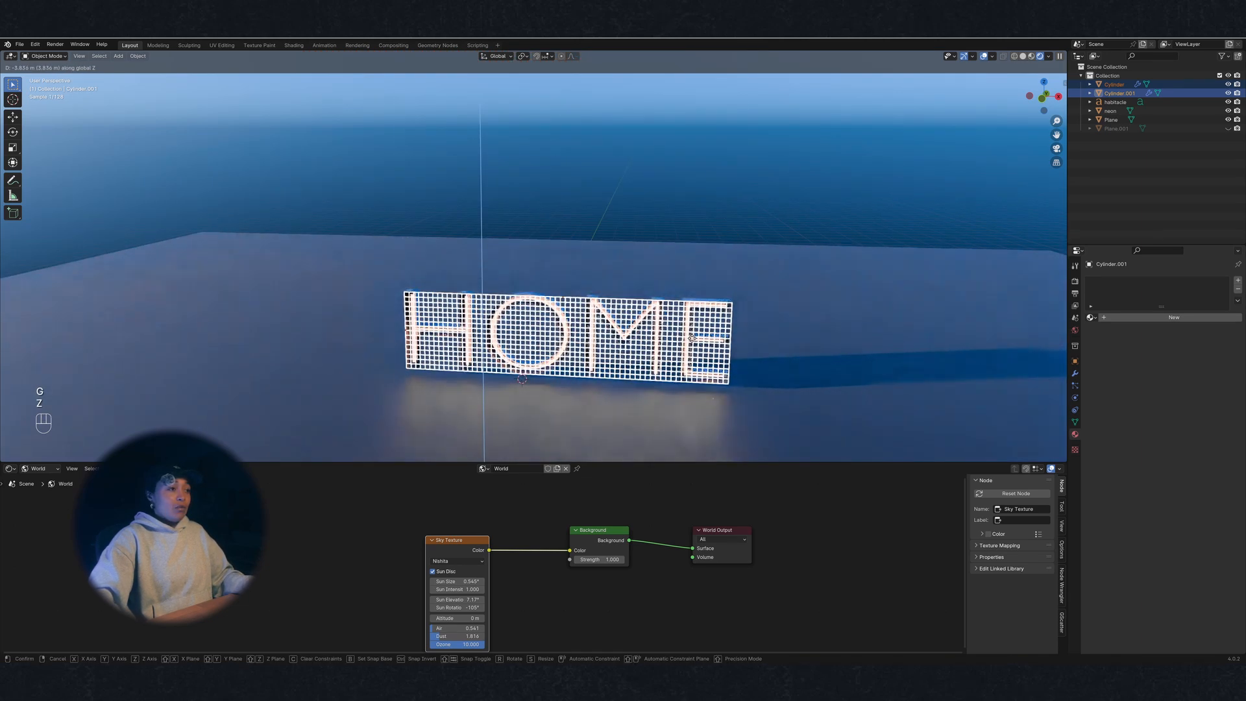
pyautogui.click(692, 337)
pyautogui.click(1044, 100)
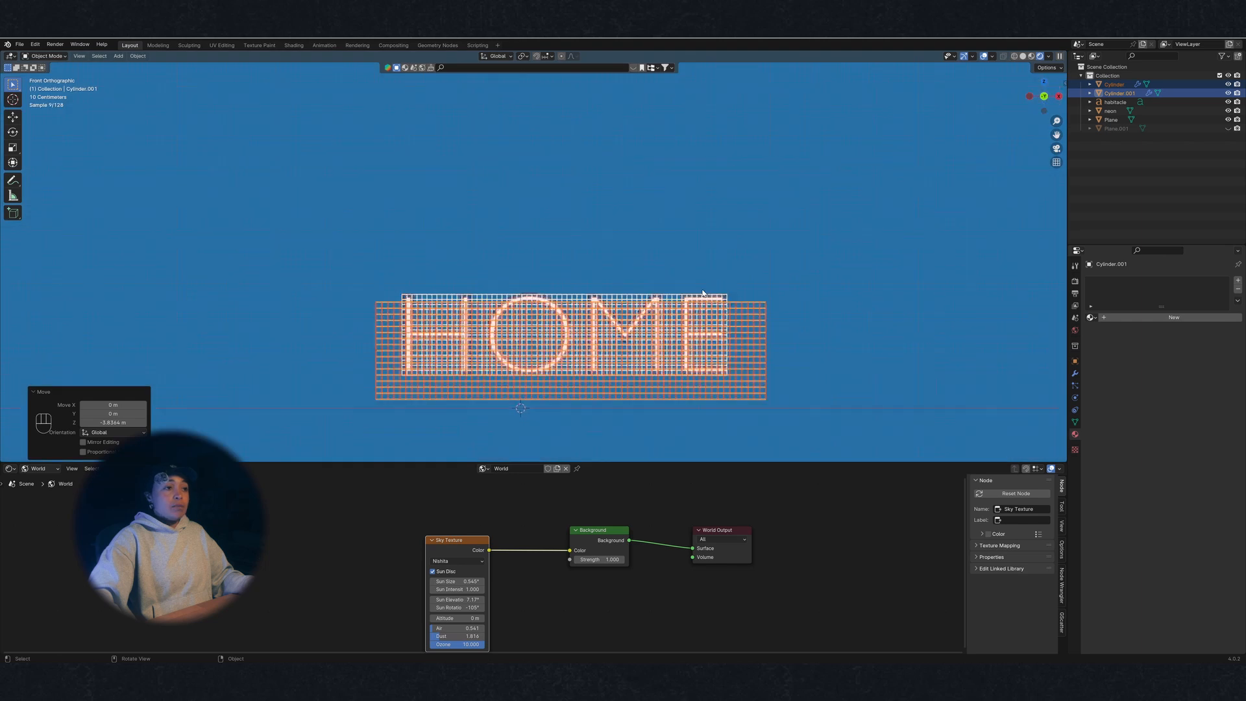
pyautogui.scroll(3, 660, 306)
pyautogui.keyDown('shift'); pyautogui.moveTo(659, 306); pyautogui.dragTo(729, 172, button='middle'); pyautogui.keyUp('shift')
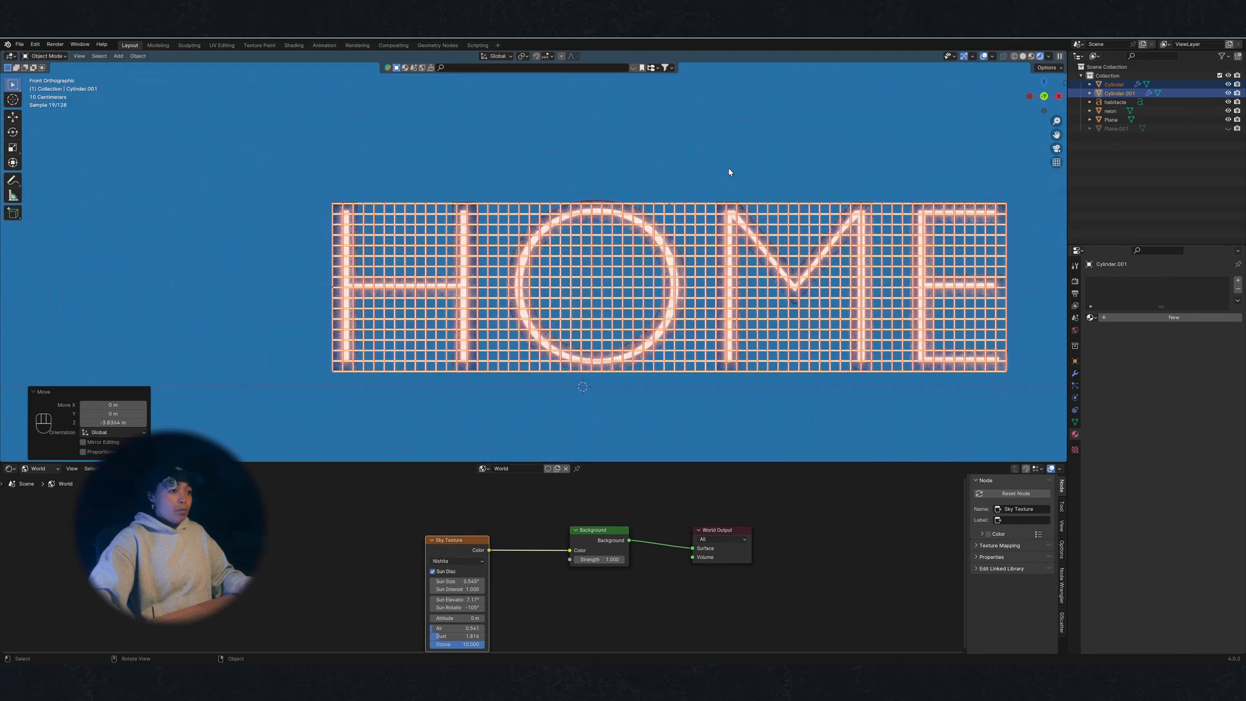
pyautogui.click(926, 142)
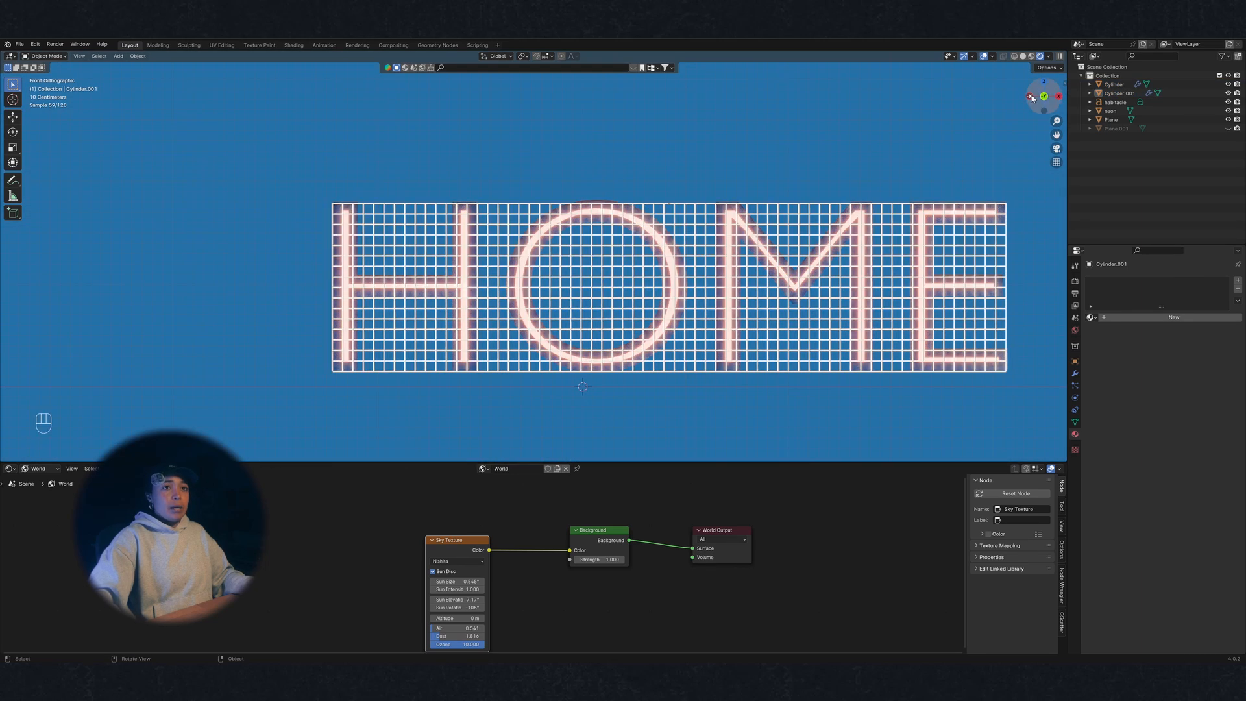
# Select Cylinder.001 and assign the existing metal material to it, using material preview shading
pyautogui.moveTo(965, 164); pyautogui.dragTo(946, 175, button='middle')
pyautogui.scroll(-3, 941, 185)
pyautogui.keyDown('shift'); pyautogui.moveTo(829, 206); pyautogui.dragTo(757, 173, button='middle'); pyautogui.keyUp('shift')
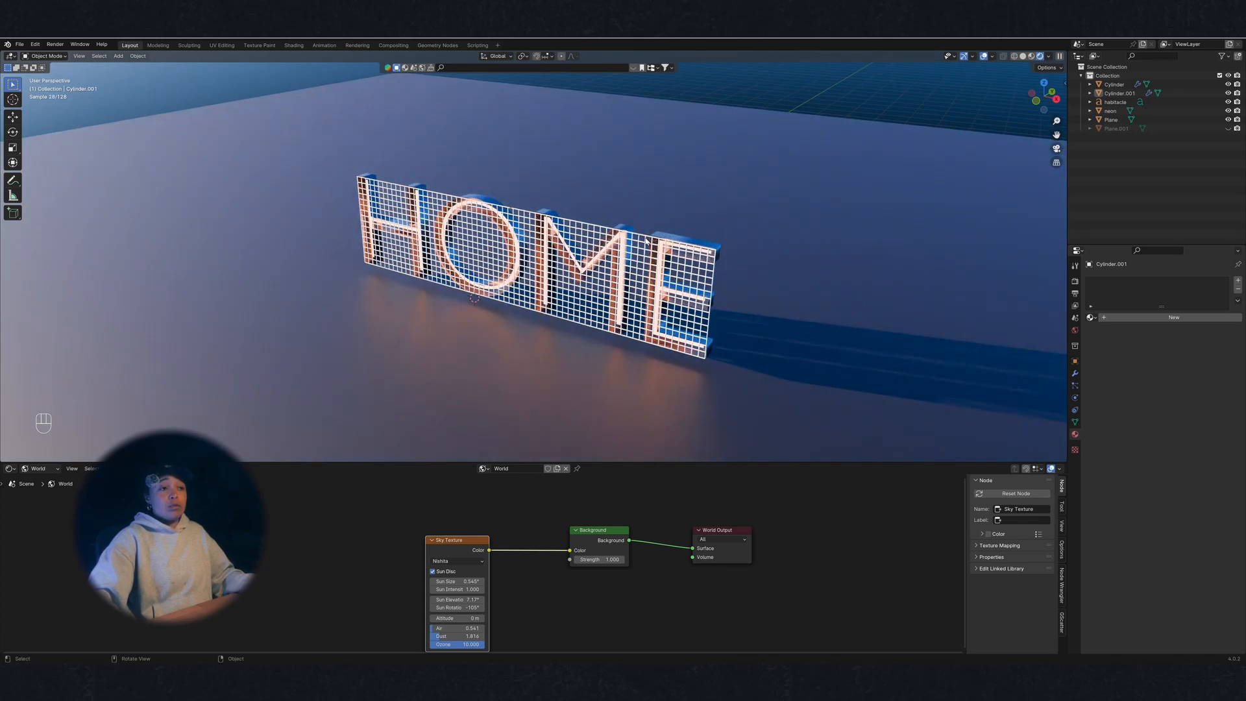
pyautogui.click(644, 245)
pyautogui.click(1023, 56)
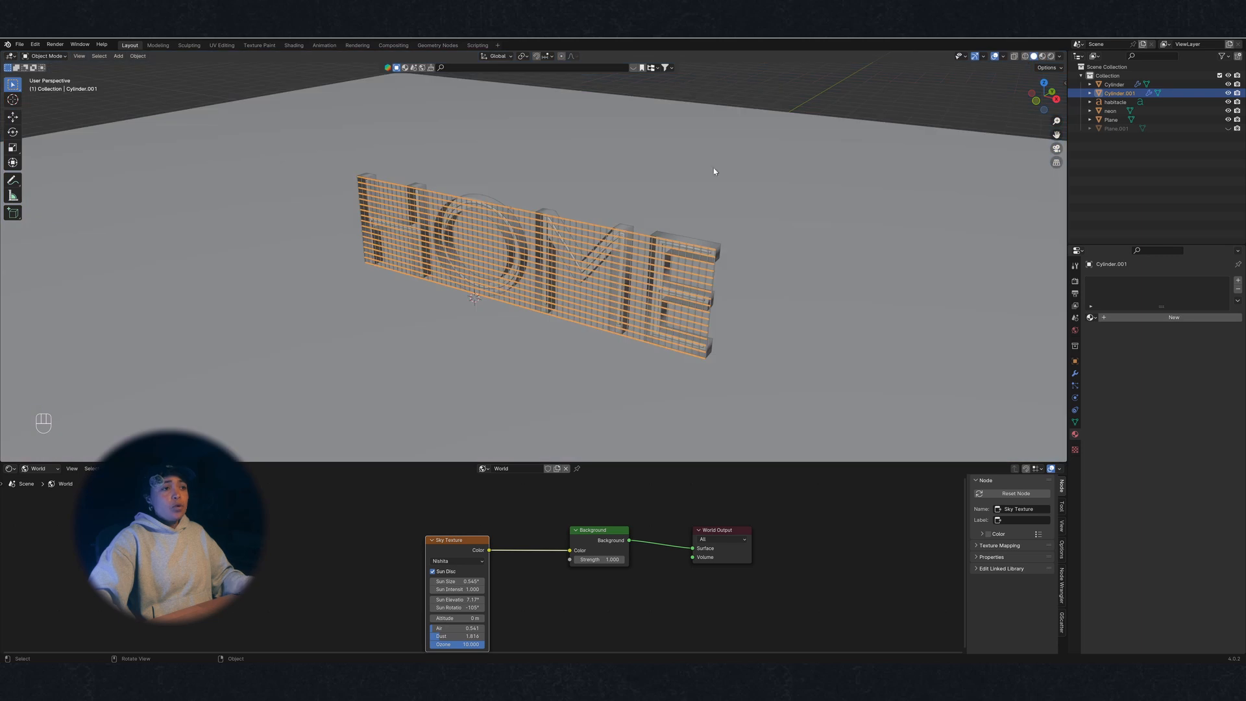
pyautogui.click(1045, 58)
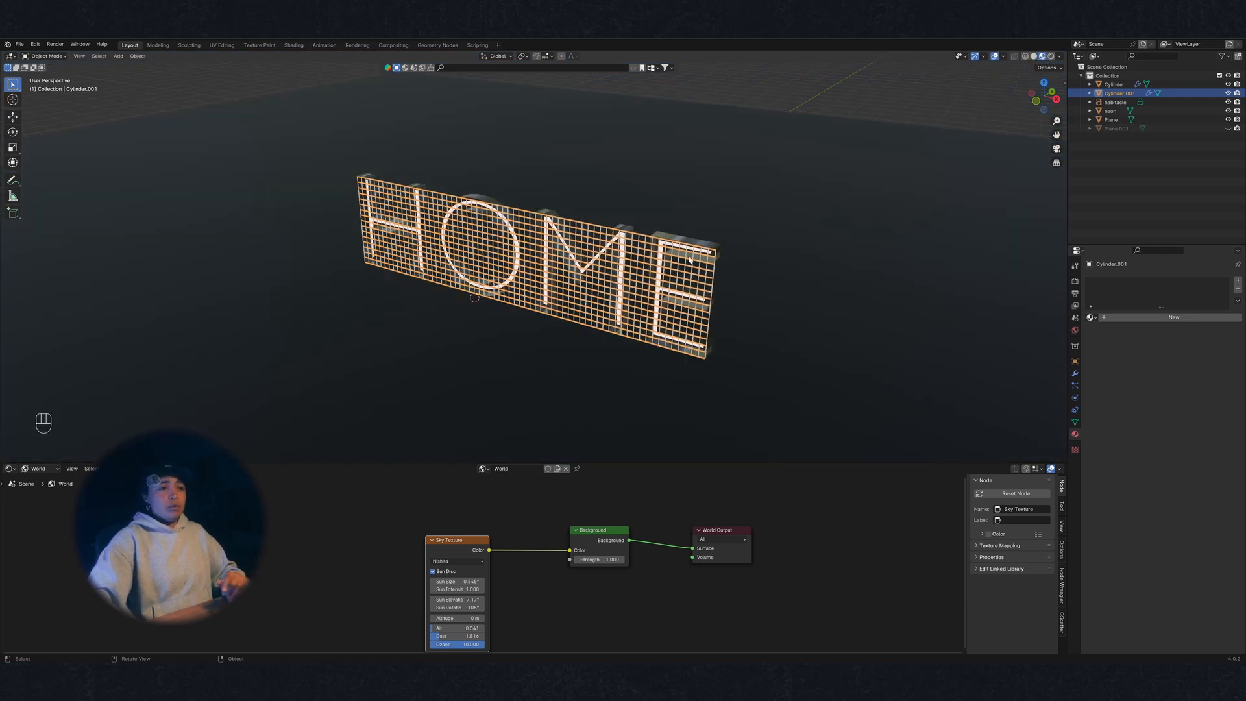
pyautogui.click(1091, 318)
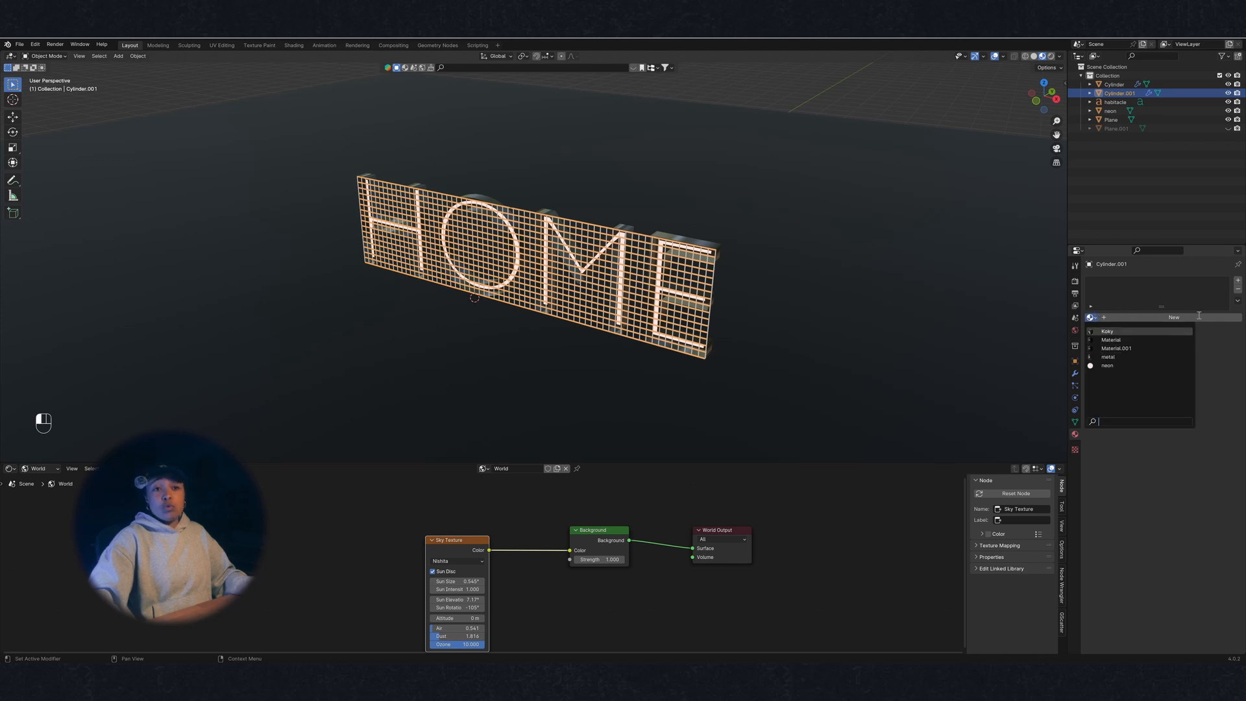
pyautogui.click(1092, 318)
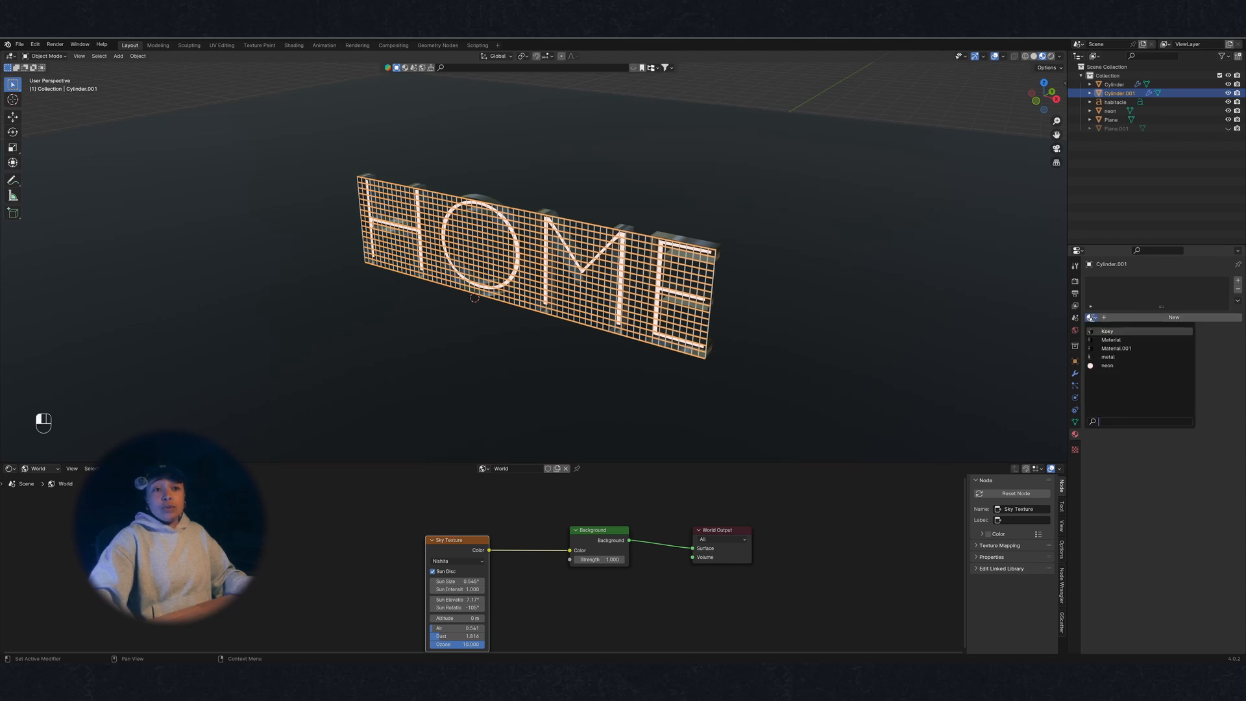
pyautogui.click(1108, 357)
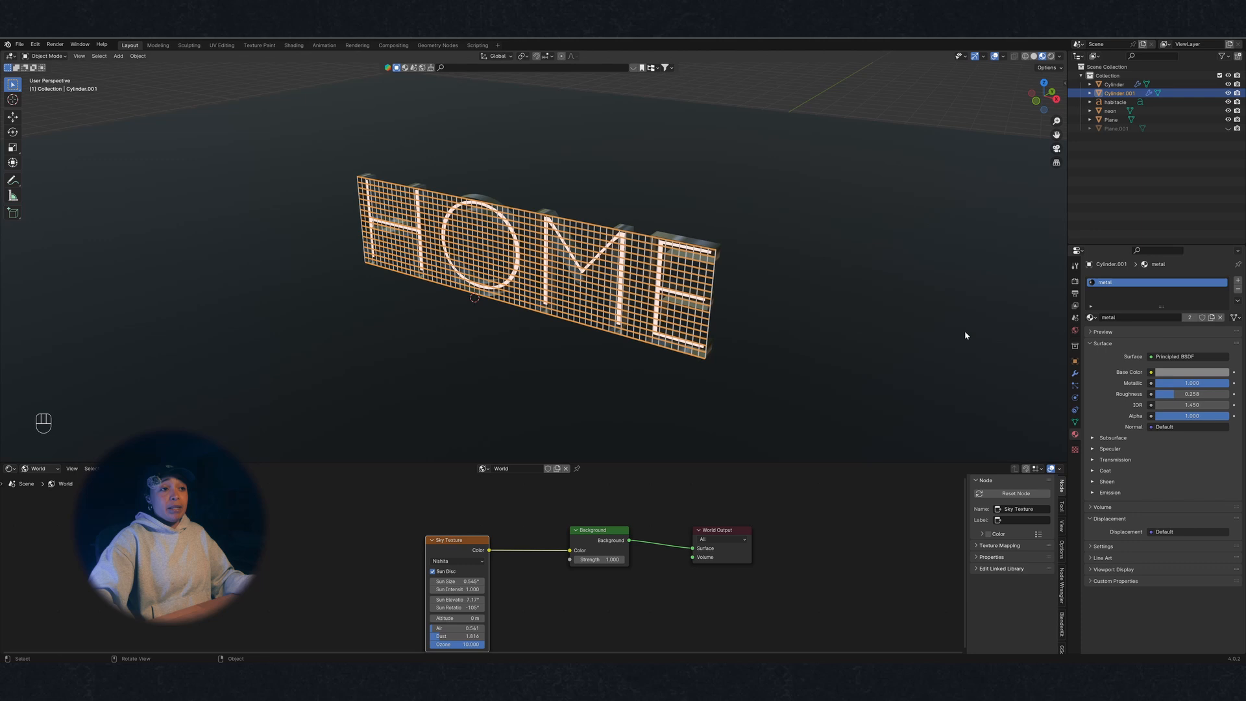
# Select the other grid object, Cylinder, and assign the metal material to it
pyautogui.click(714, 265)
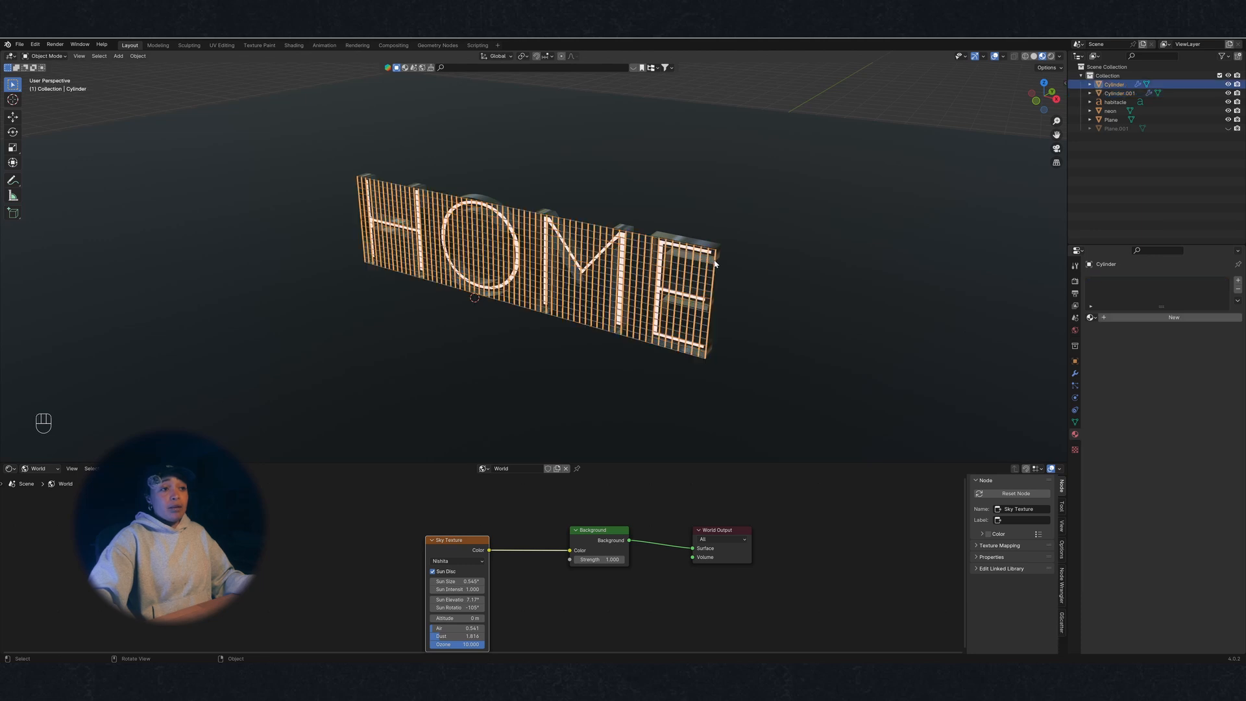
pyautogui.click(1091, 318)
pyautogui.click(1108, 357)
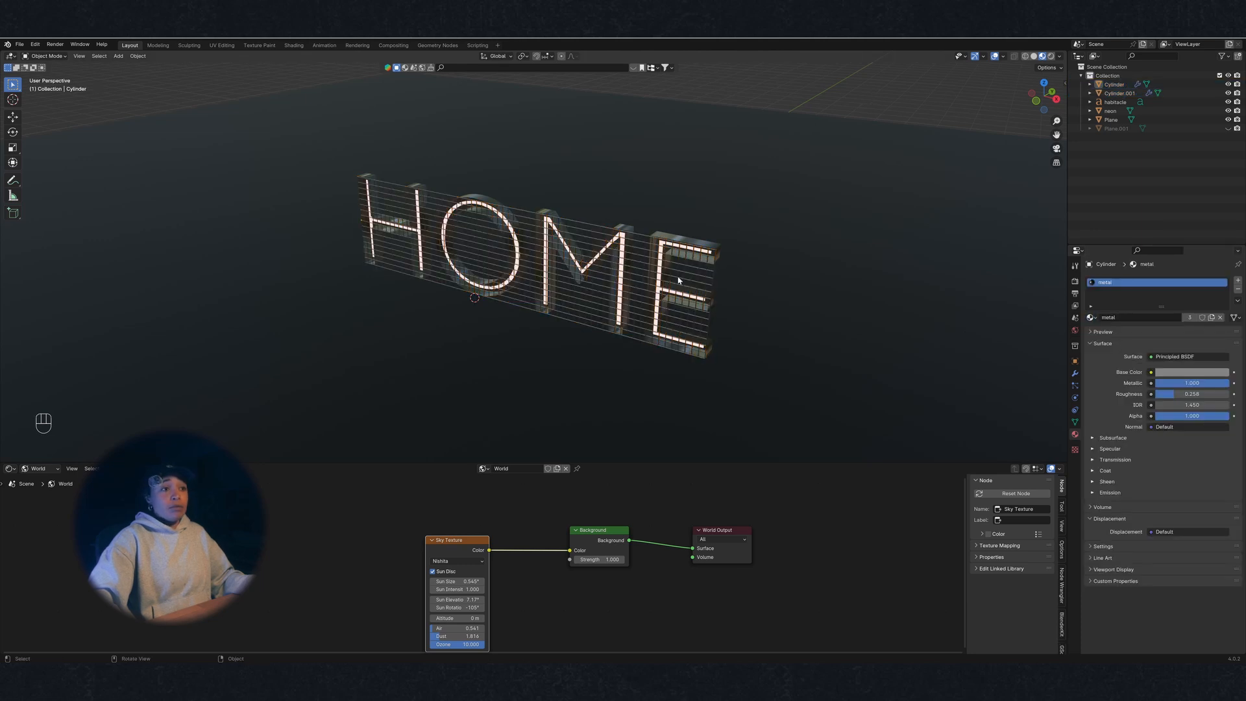
# Examine the metal grid over the neon letters from several angles with rendered shading
pyautogui.moveTo(678, 281); pyautogui.dragTo(643, 302, button='middle')
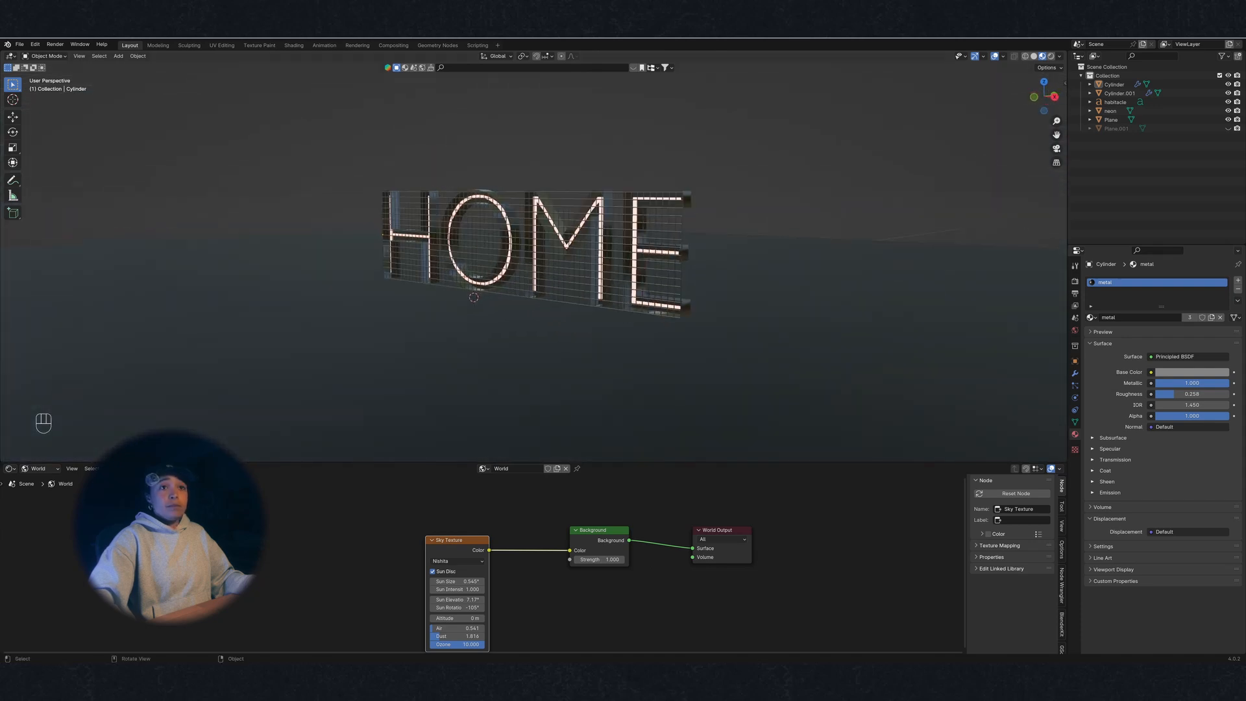
pyautogui.click(1050, 57)
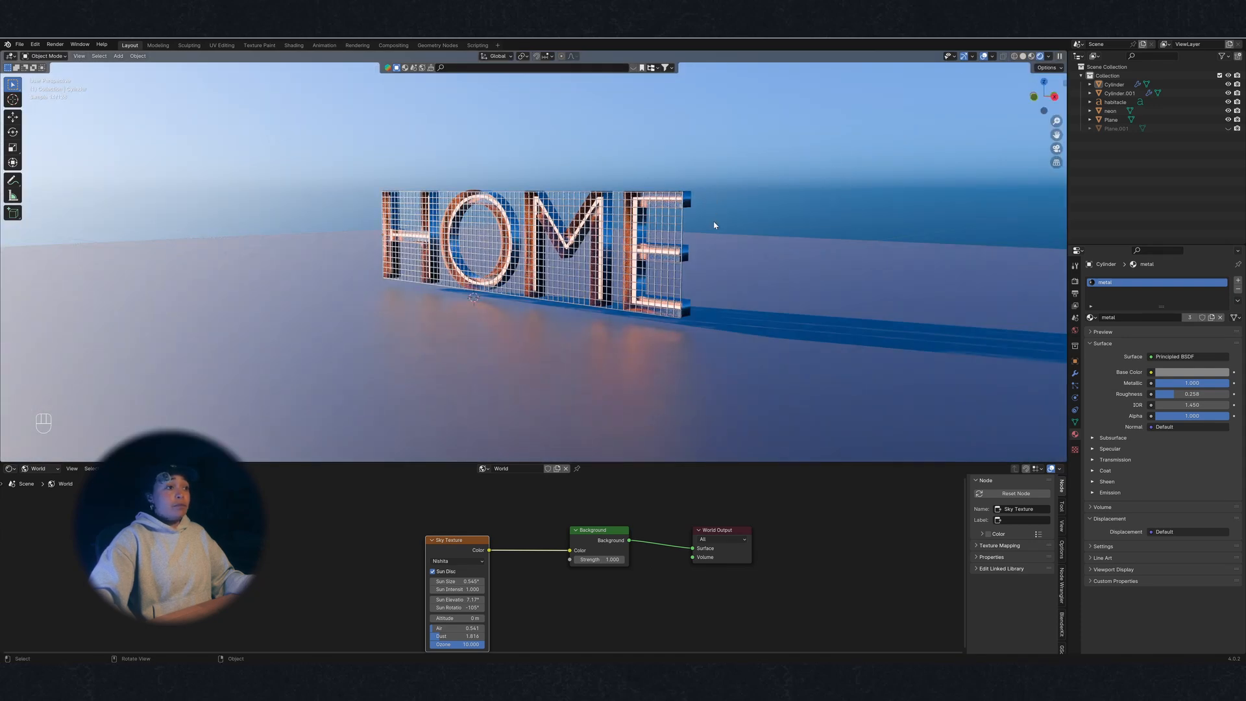
pyautogui.moveTo(714, 225); pyautogui.dragTo(762, 212, button='middle')
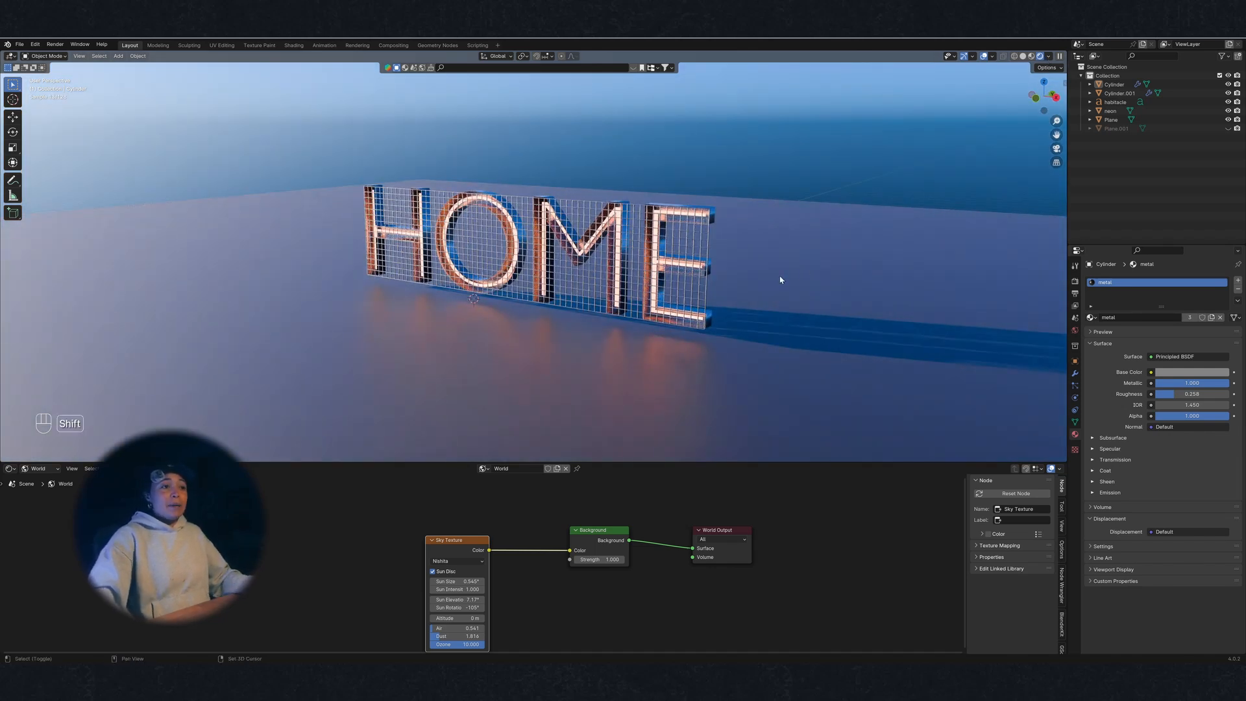
pyautogui.keyDown('shift'); pyautogui.moveTo(780, 280); pyautogui.dragTo(746, 272, button='middle'); pyautogui.keyUp('shift')
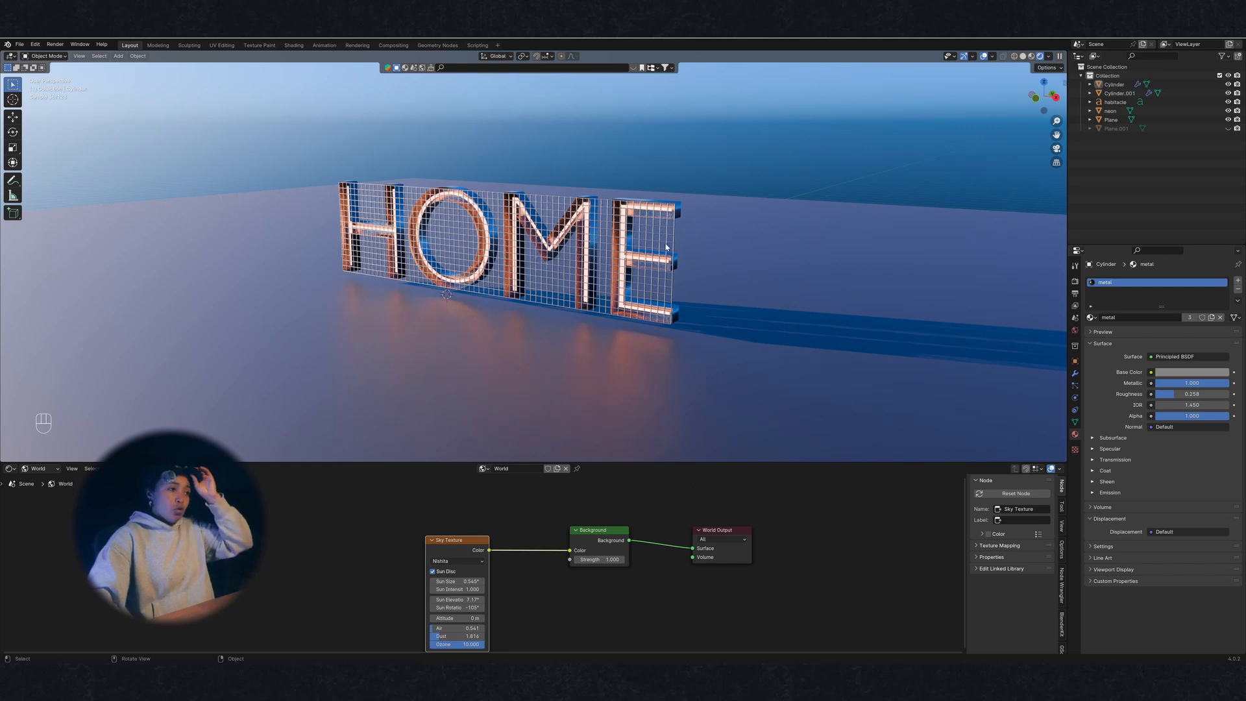
pyautogui.moveTo(703, 284); pyautogui.dragTo(558, 247, button='middle')
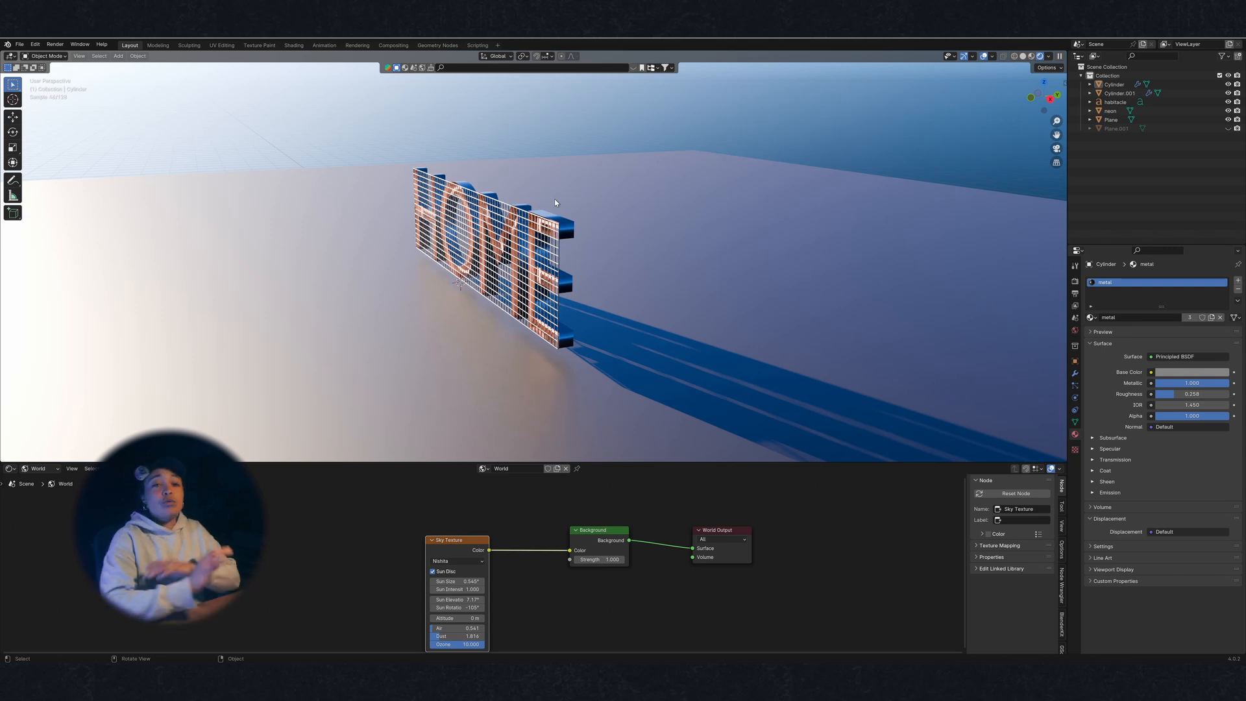
pyautogui.moveTo(555, 202); pyautogui.dragTo(568, 270, button='middle')
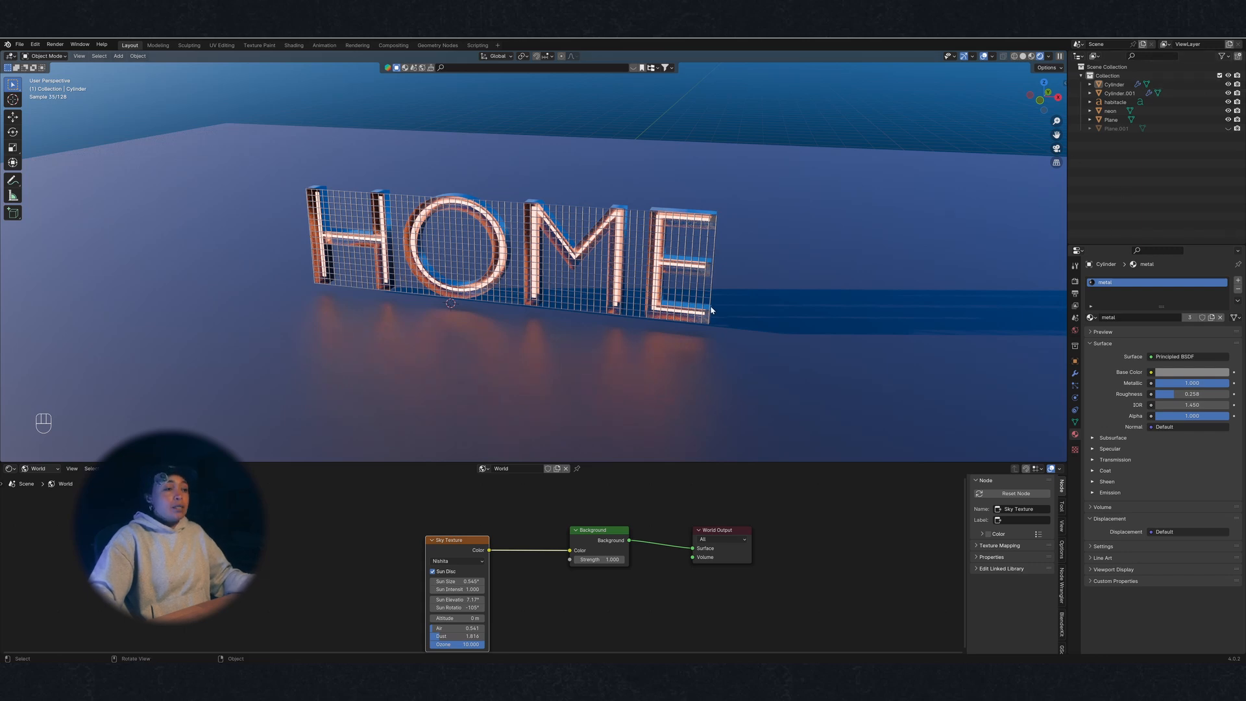
pyautogui.moveTo(711, 310); pyautogui.dragTo(686, 312, button='middle')
pyautogui.moveTo(550, 261); pyautogui.dragTo(584, 260, button='middle')
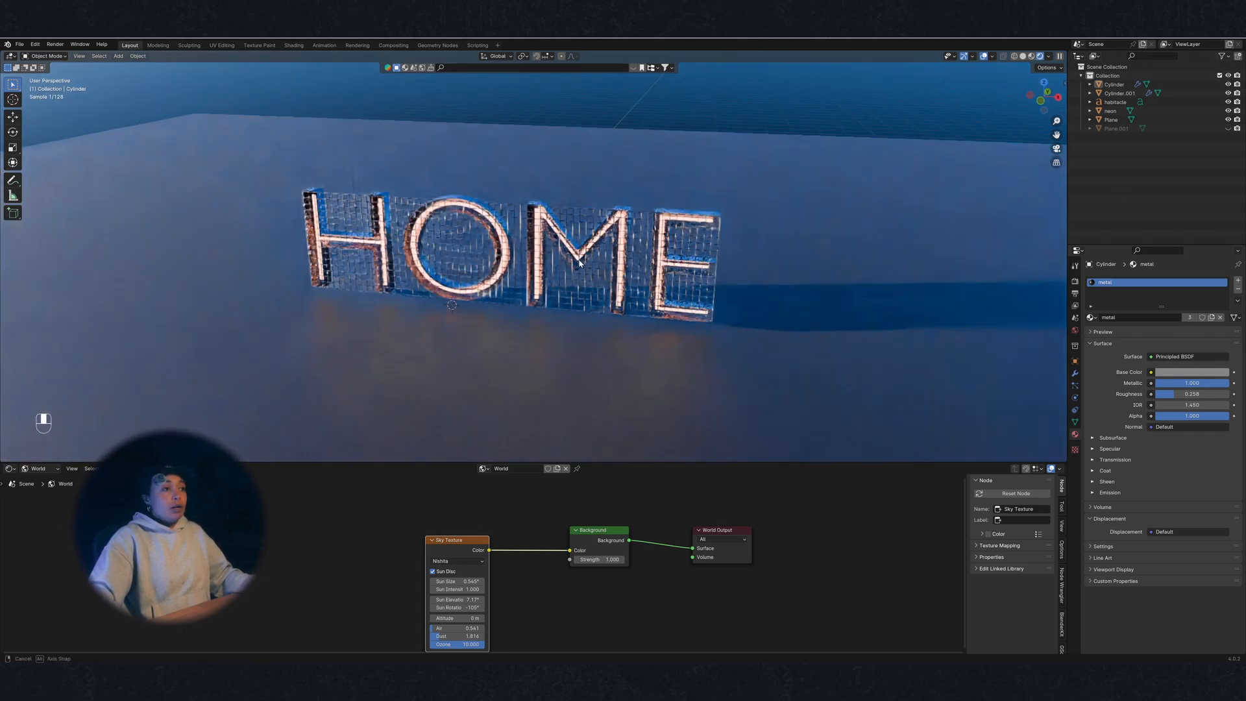
# Select both cylinder grids, the letter shell and the neon together, raise them about 3.81 m along Z, and deselect them
pyautogui.click(1115, 87)
pyautogui.keyDown('shift'); pyautogui.click(1115, 121); pyautogui.keyUp('shift')
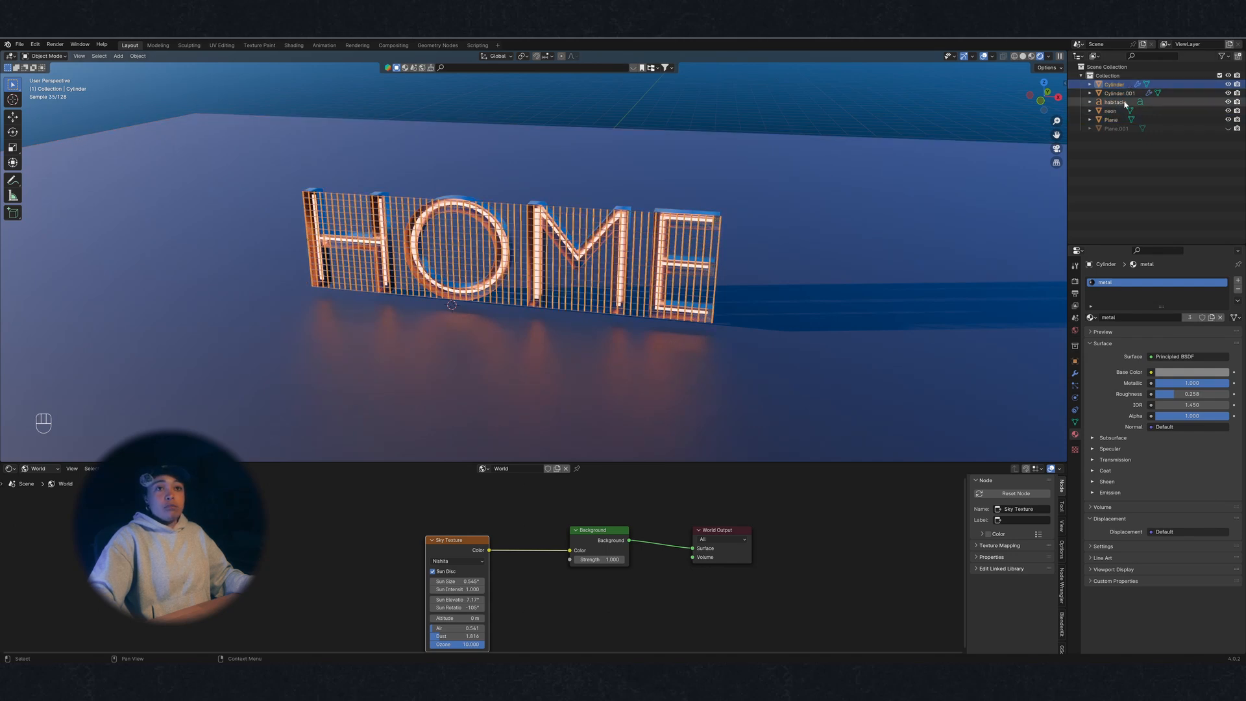
pyautogui.keyDown('shift'); pyautogui.click(1112, 120); pyautogui.keyUp('shift')
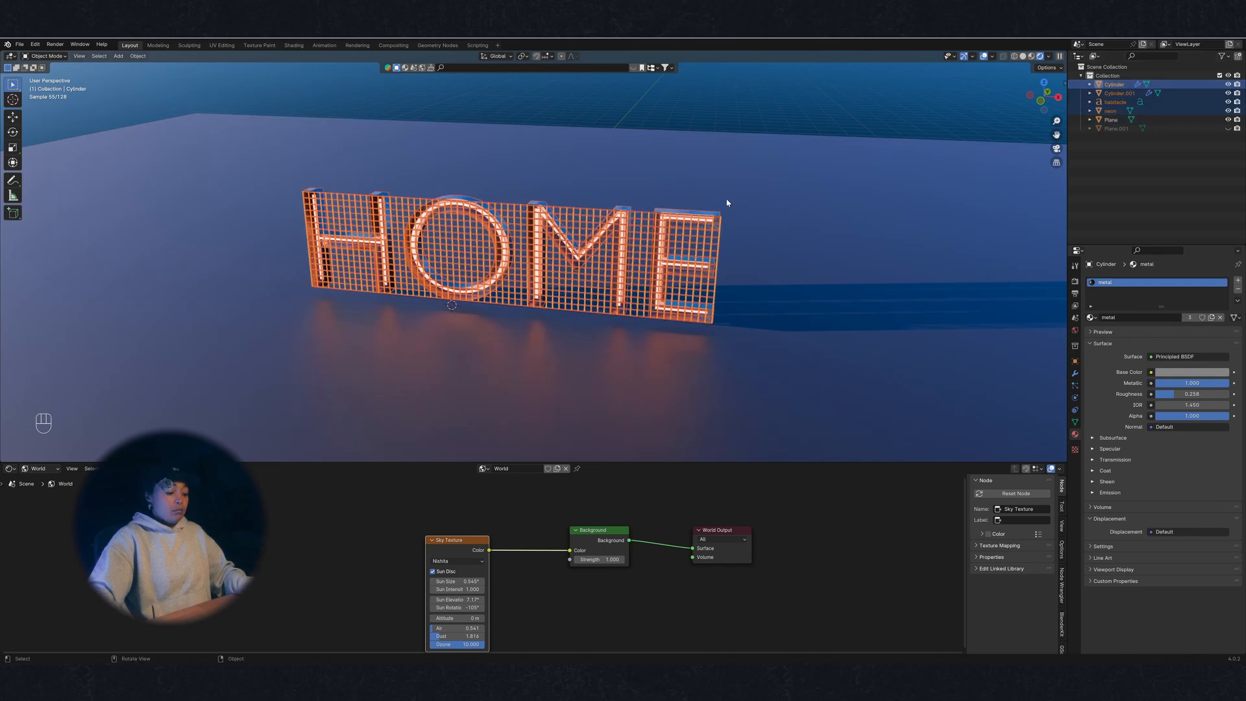
pyautogui.press('g')
pyautogui.press('z')
pyautogui.click(767, 365)
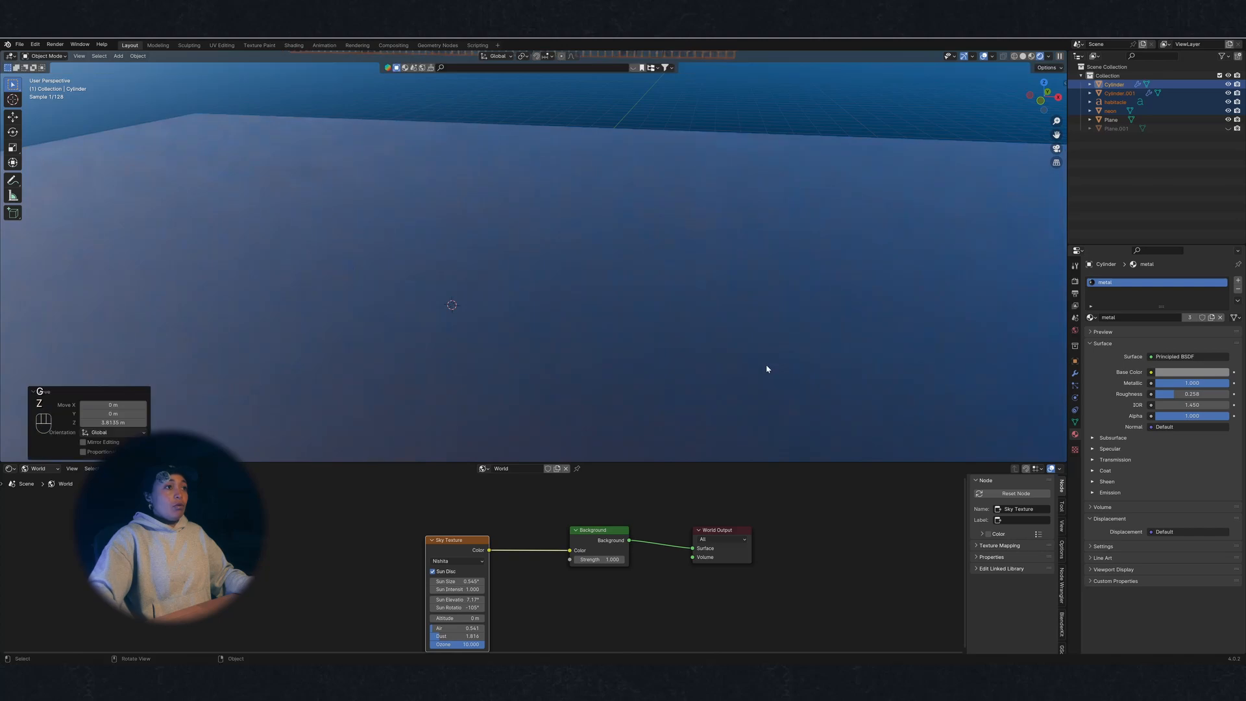
pyautogui.moveTo(768, 364); pyautogui.dragTo(620, 307, button='middle')
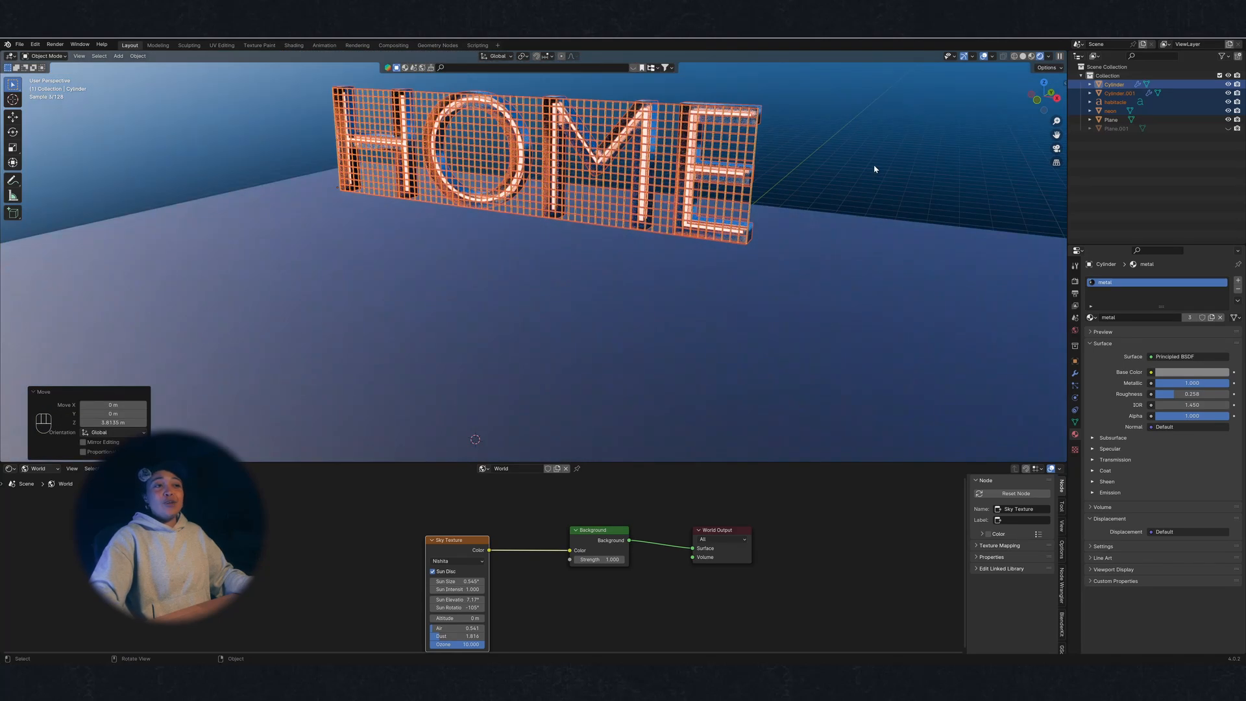
pyautogui.click(523, 328)
# Switch to solid shading, add a 2 m cube at the origin, and raise it about 2.9 m along Z
pyautogui.moveTo(523, 328); pyautogui.dragTo(604, 244, button='middle')
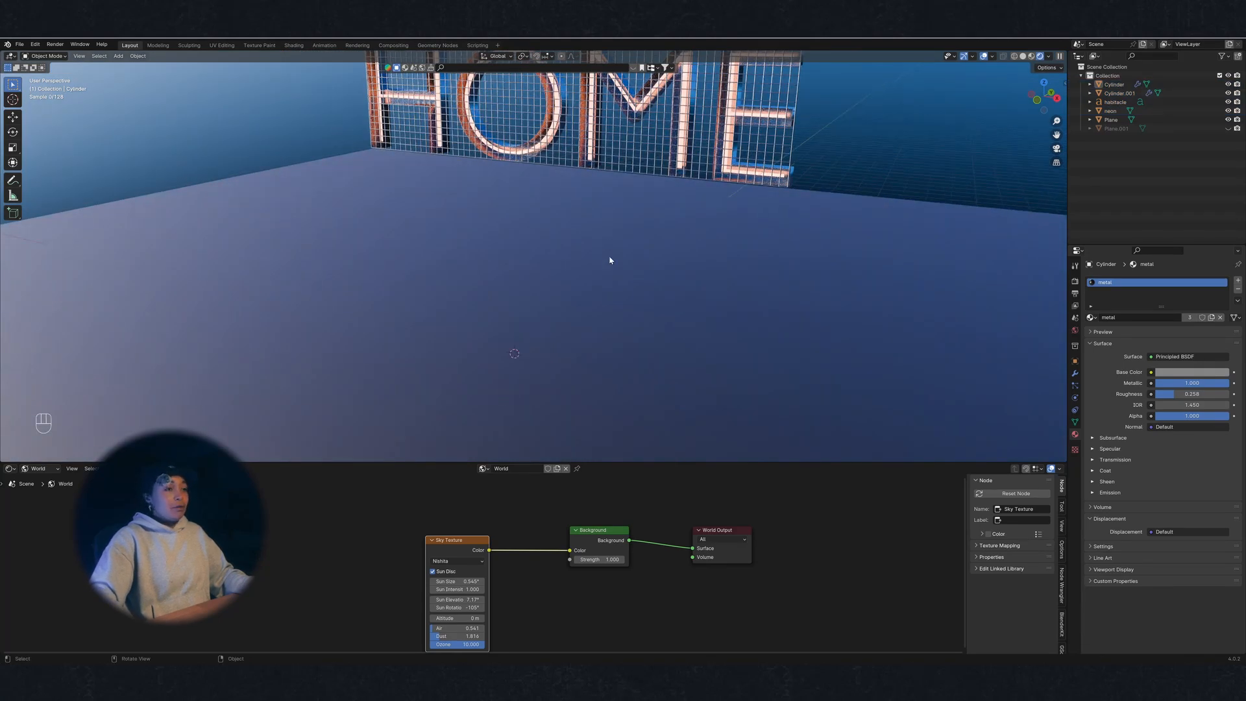
pyautogui.scroll(-3, 610, 261)
pyautogui.click(1024, 57)
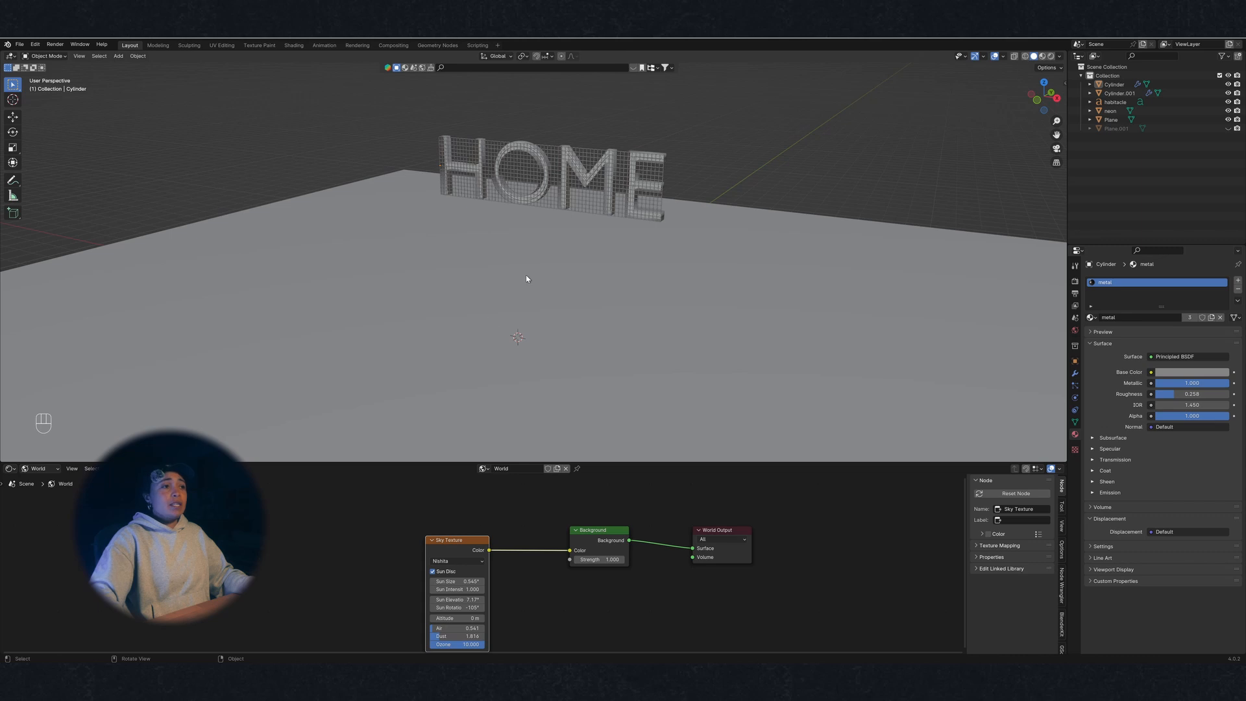
pyautogui.moveTo(527, 279); pyautogui.dragTo(622, 288, button='middle')
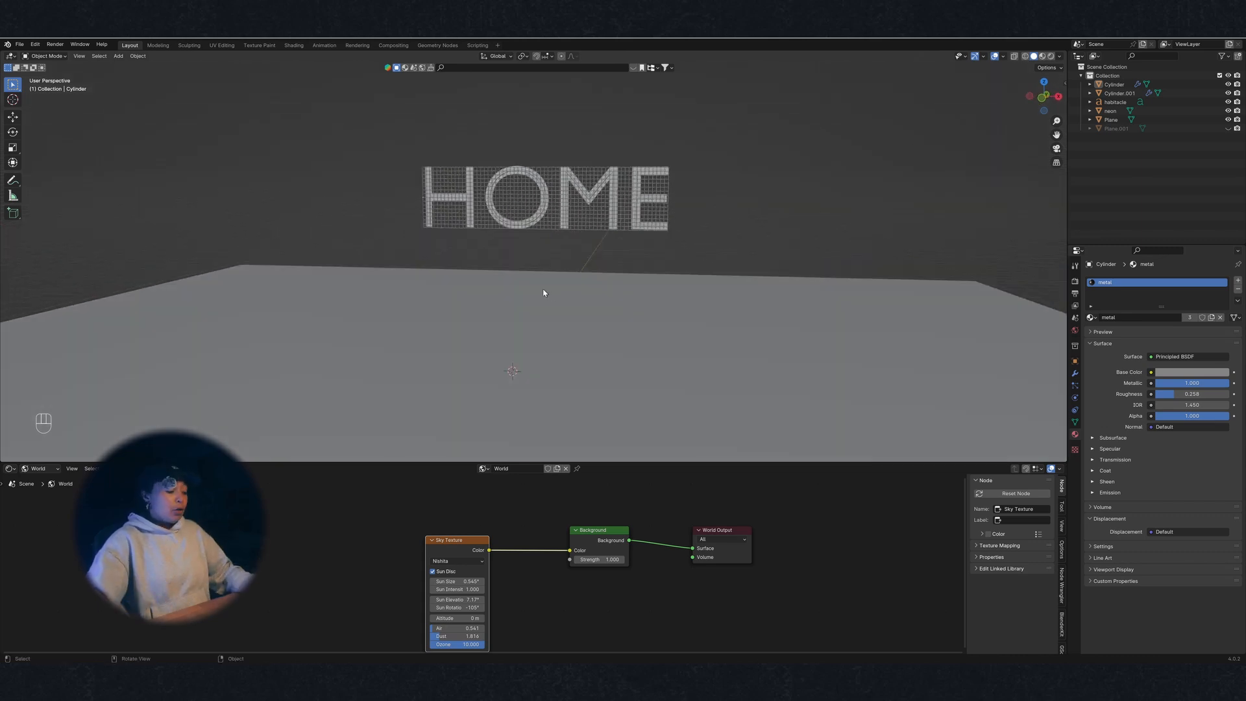
pyautogui.hotkey('shift', 'a')
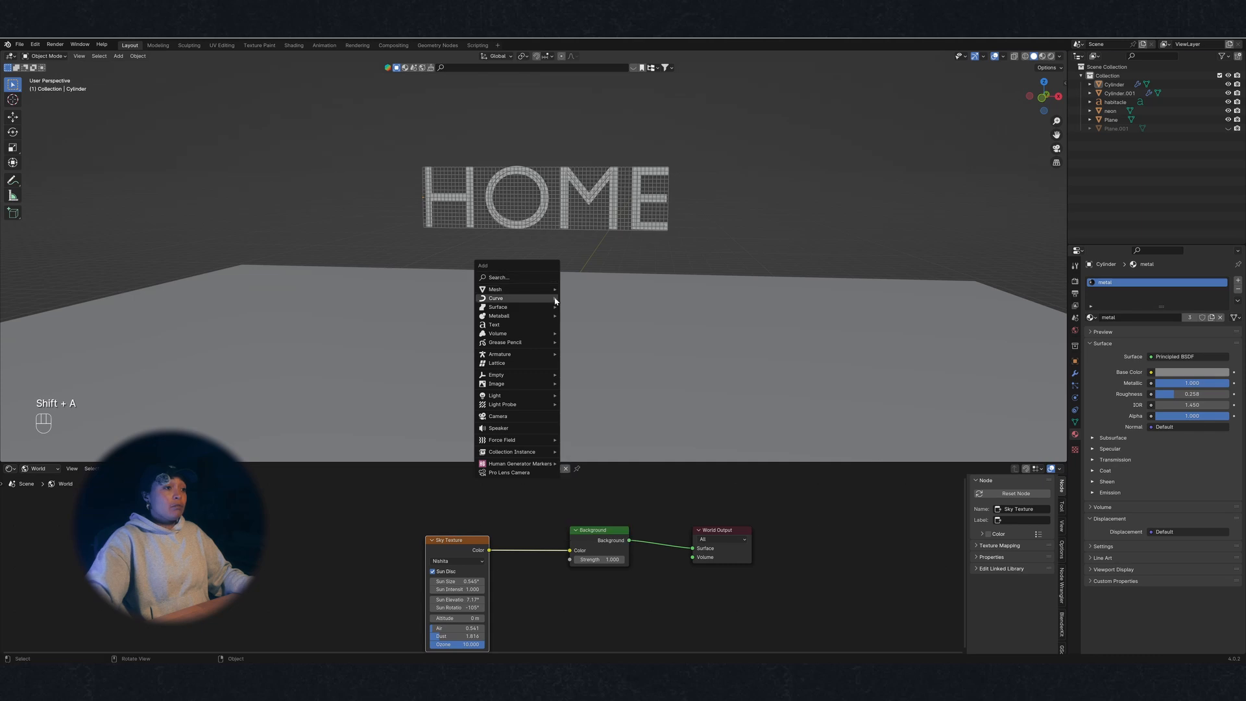
pyautogui.moveTo(544, 289)
pyautogui.click(581, 298)
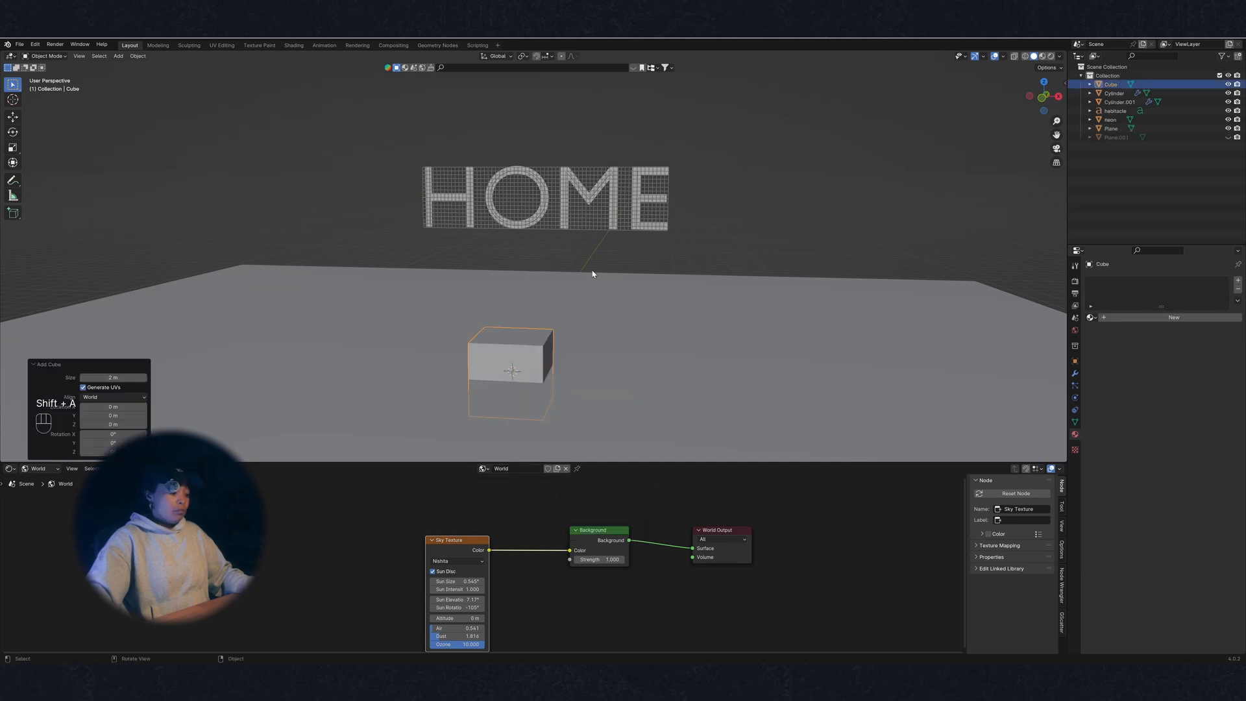
pyautogui.press('g')
pyautogui.press('z')
pyautogui.click(610, 170)
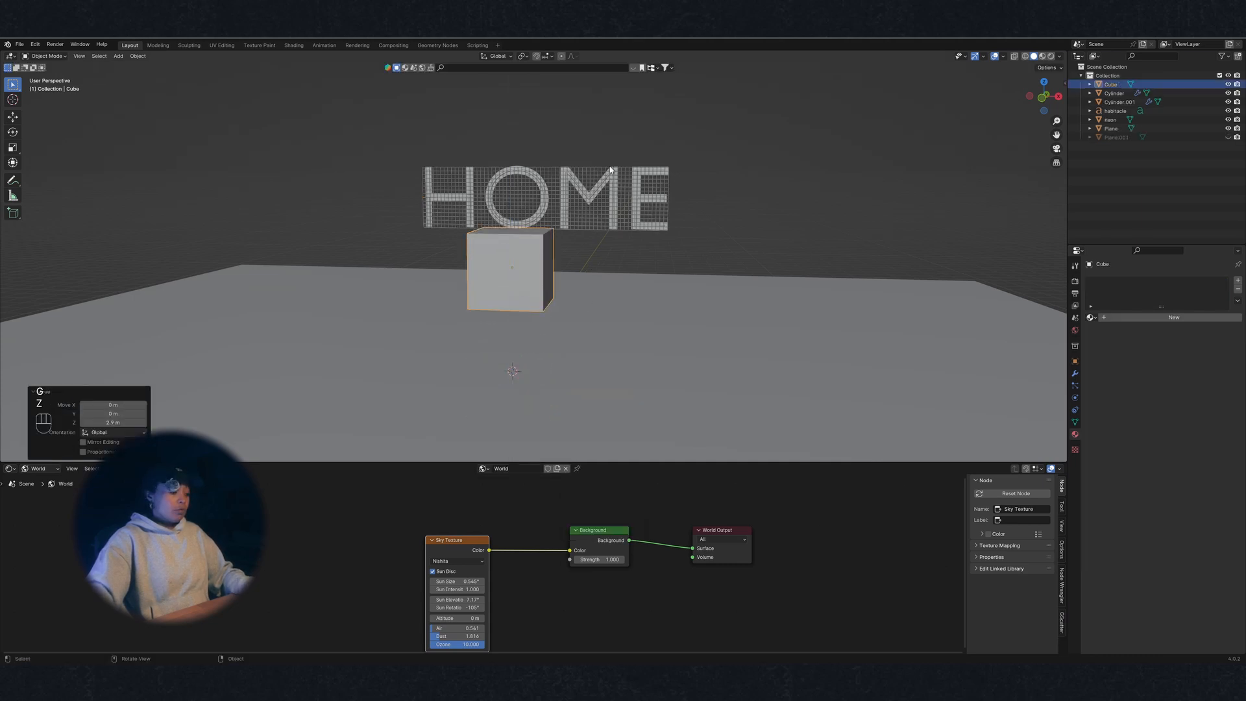
# Flatten the cube into a thin slab by scaling it along Z to about 0.08
pyautogui.press('s')
pyautogui.press('z')
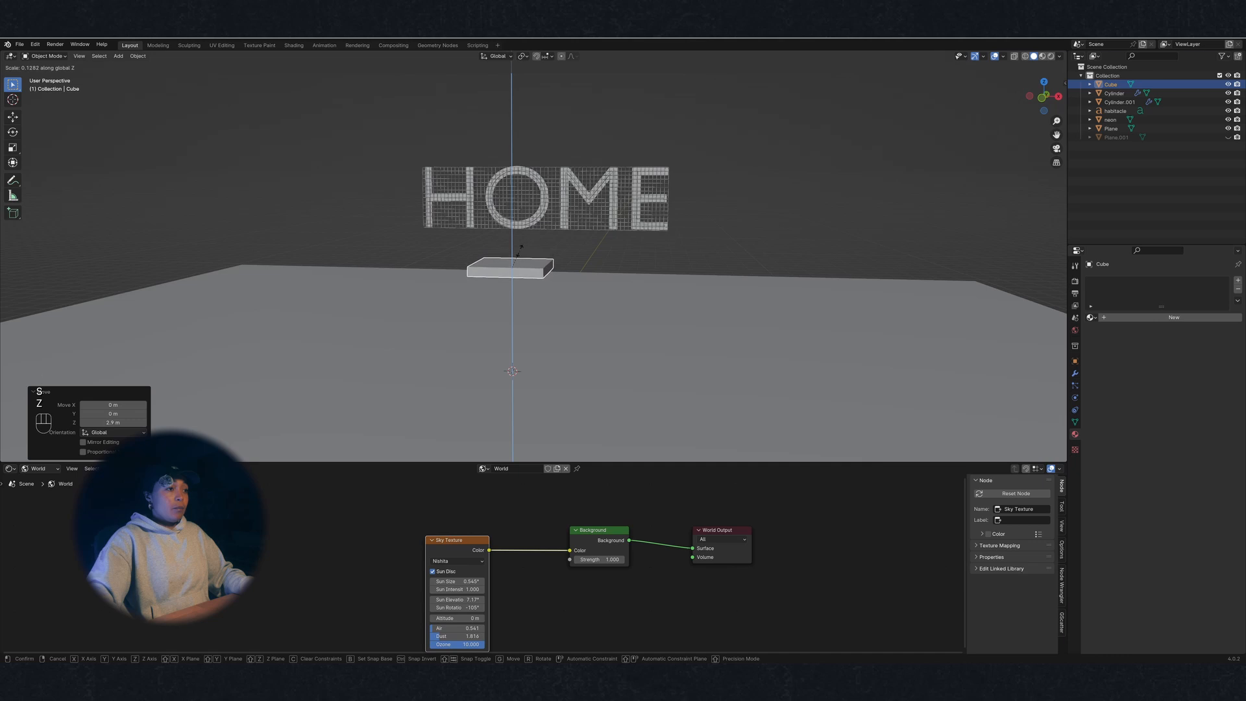
pyautogui.click(517, 260)
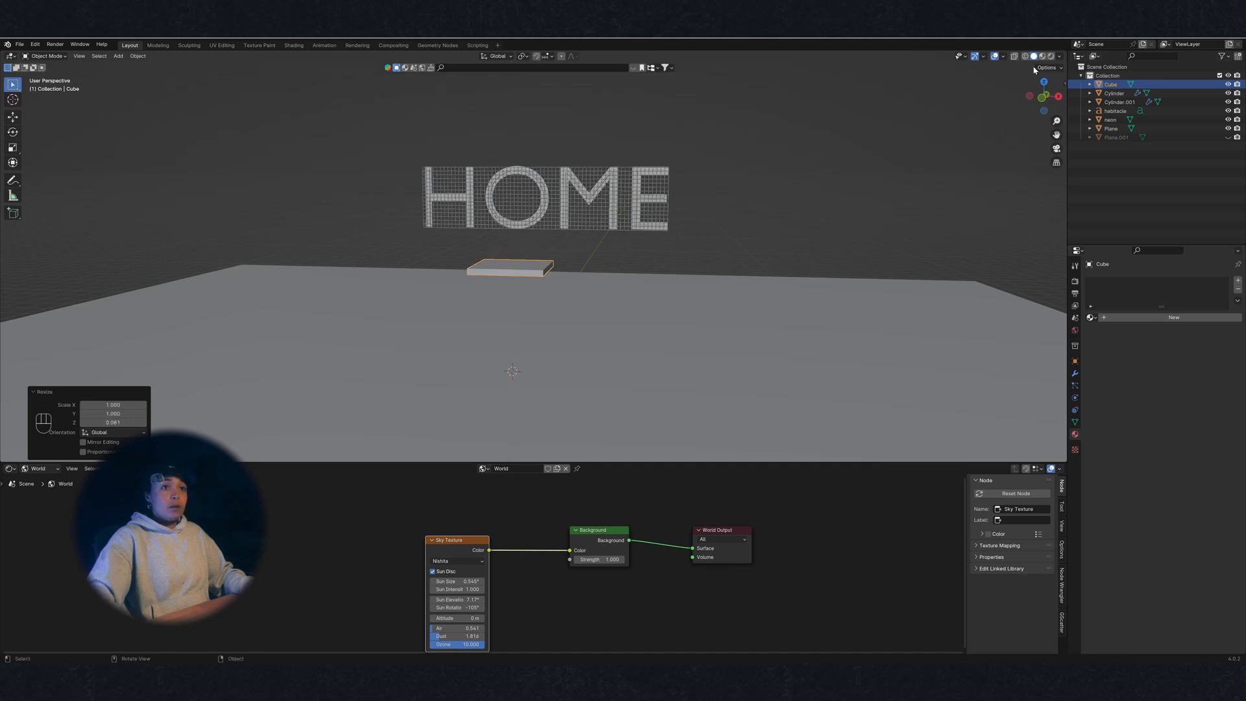
# In front view, move the slab about 0.94 m along X and stretch it along X by about 3.46 to span the HOME letters
pyautogui.click(1042, 97)
pyautogui.scroll(3, 645, 254)
pyautogui.keyDown('shift'); pyautogui.scroll(1, 574, 220); pyautogui.keyUp('shift')
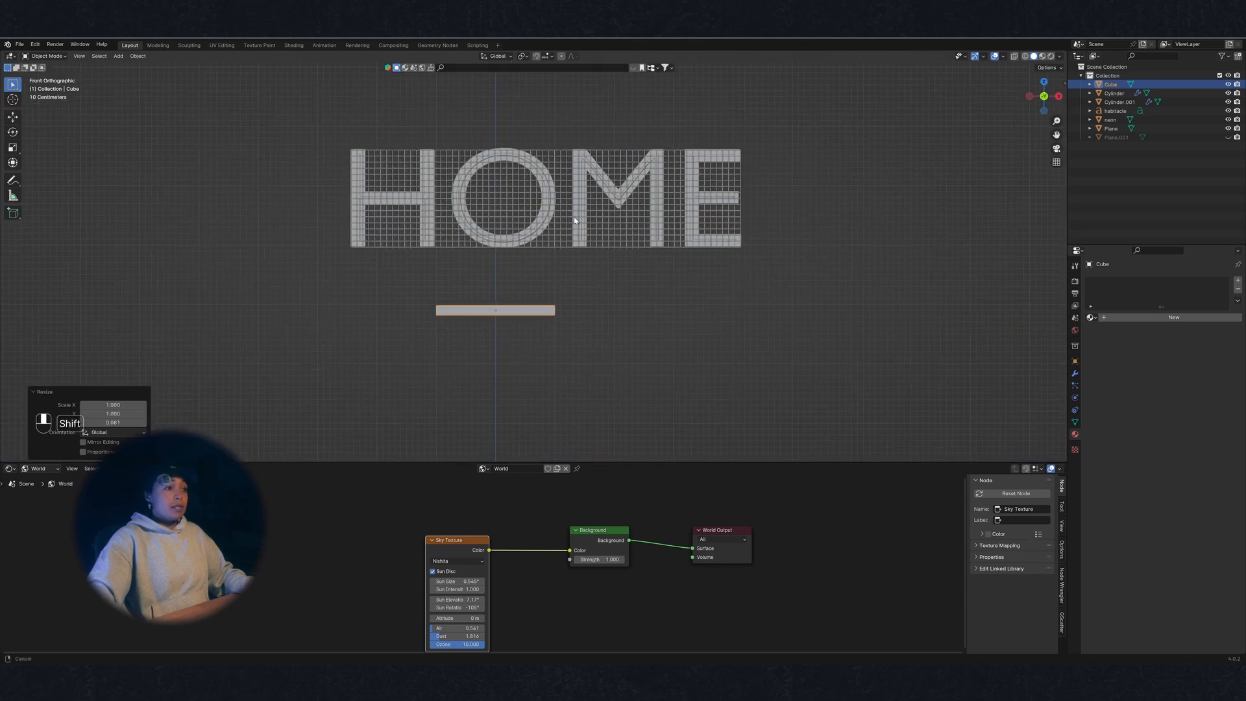
pyautogui.press('g')
pyautogui.press('x')
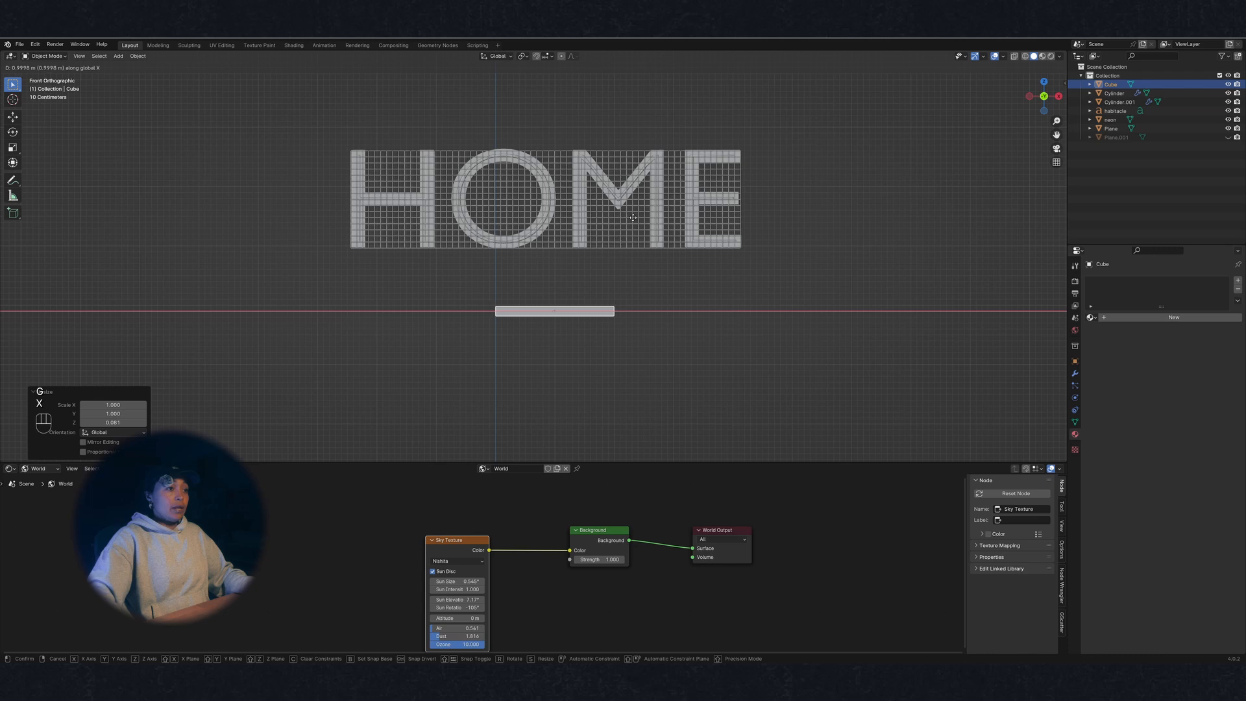
pyautogui.click(630, 217)
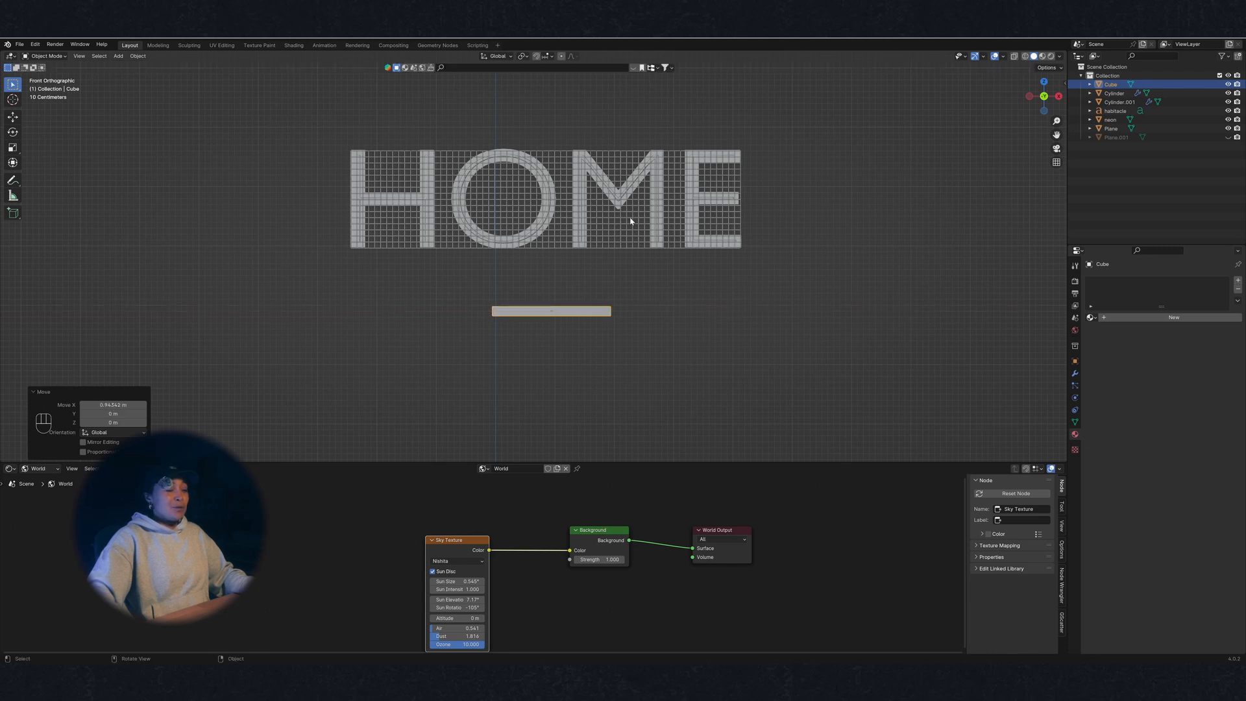
pyautogui.press('s')
pyautogui.press('x')
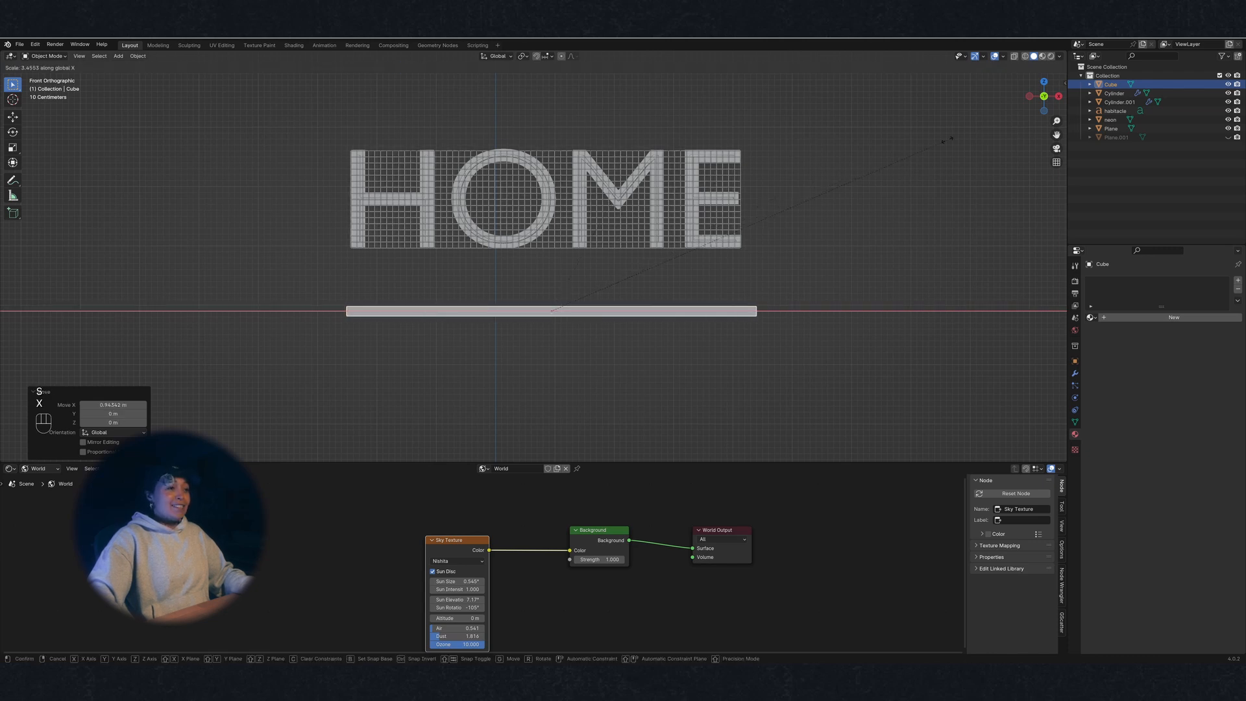
pyautogui.click(952, 138)
# Raise the slab about 1 m along Z to the underside of the letters and shift it about -0.10 m along X
pyautogui.press('g')
pyautogui.press('z')
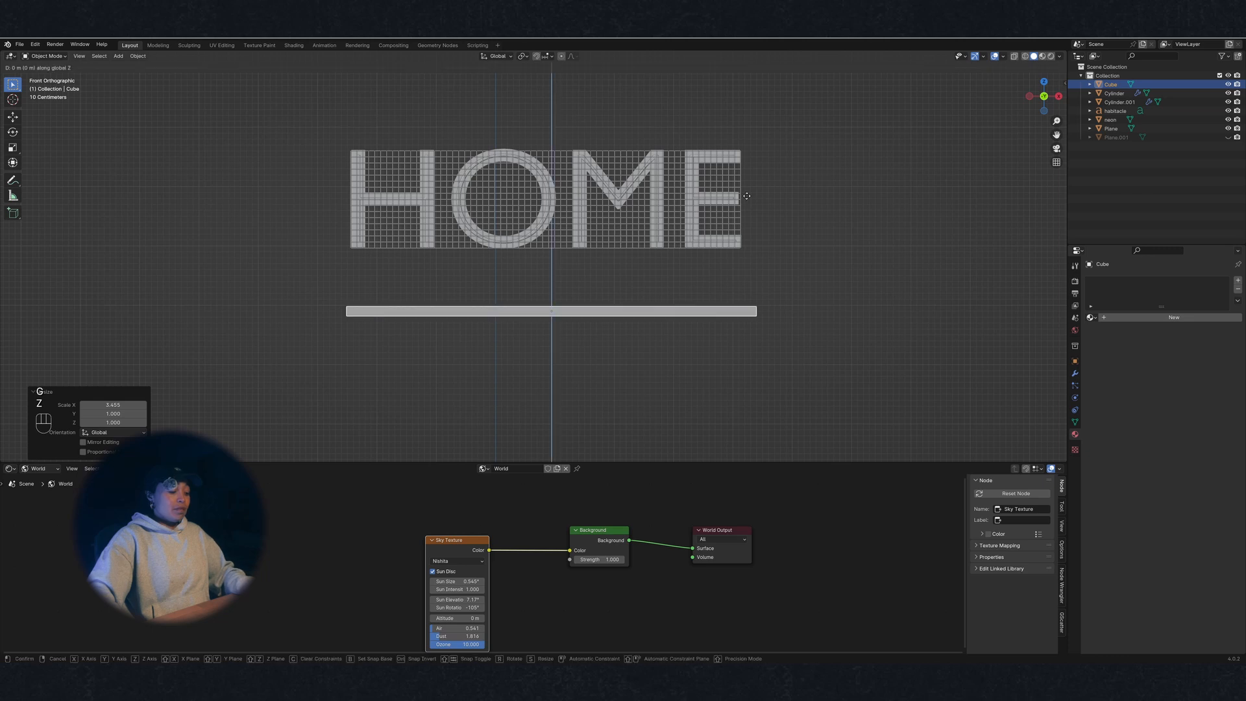
pyautogui.click(737, 138)
pyautogui.press('g')
pyautogui.press('x')
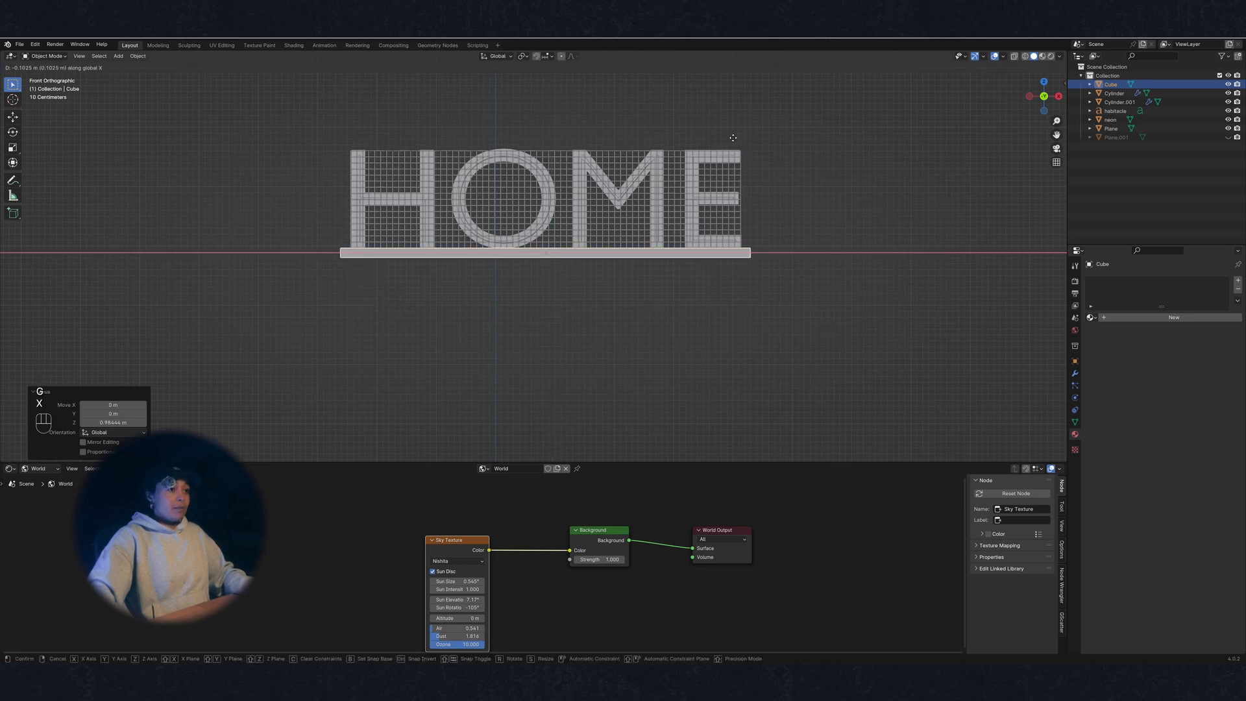
pyautogui.click(733, 138)
# Narrow the slab along Y to about 0.16 of its depth and move it about 0.06 m along Y beneath the letters
pyautogui.moveTo(729, 159); pyautogui.dragTo(618, 292, button='middle')
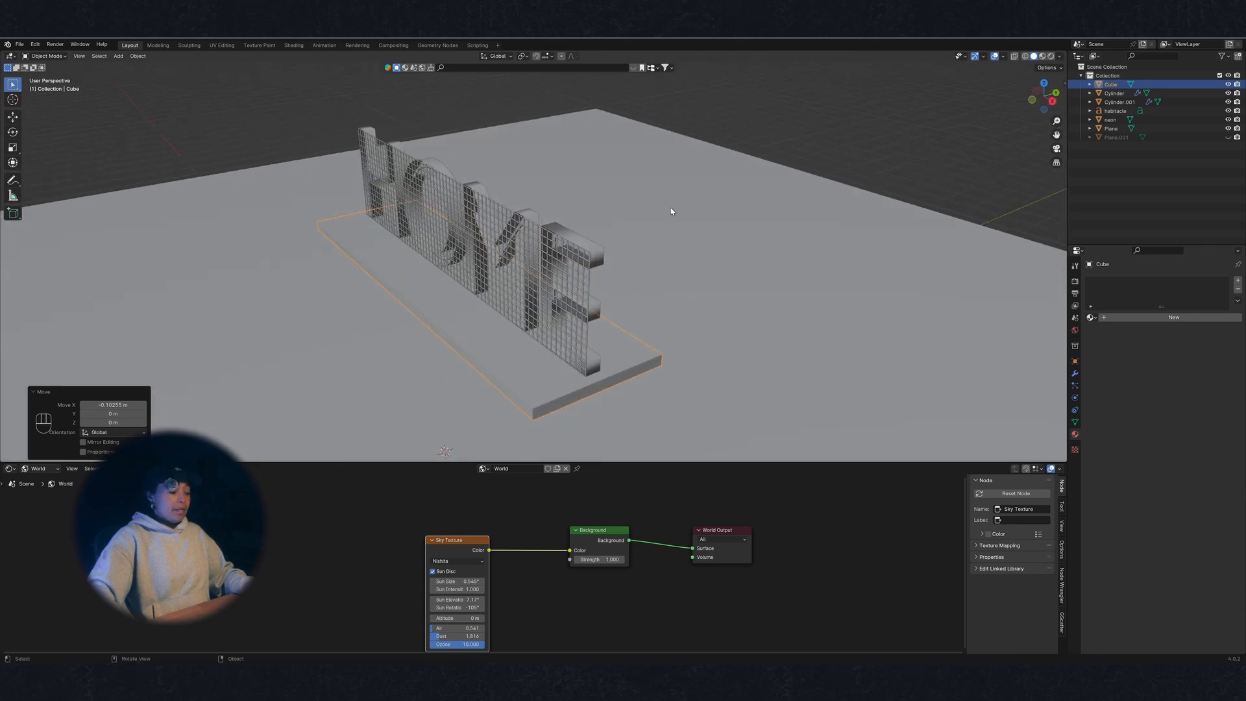
pyautogui.moveTo(571, 345); pyautogui.dragTo(507, 354, button='middle')
pyautogui.press('s')
pyautogui.press('y')
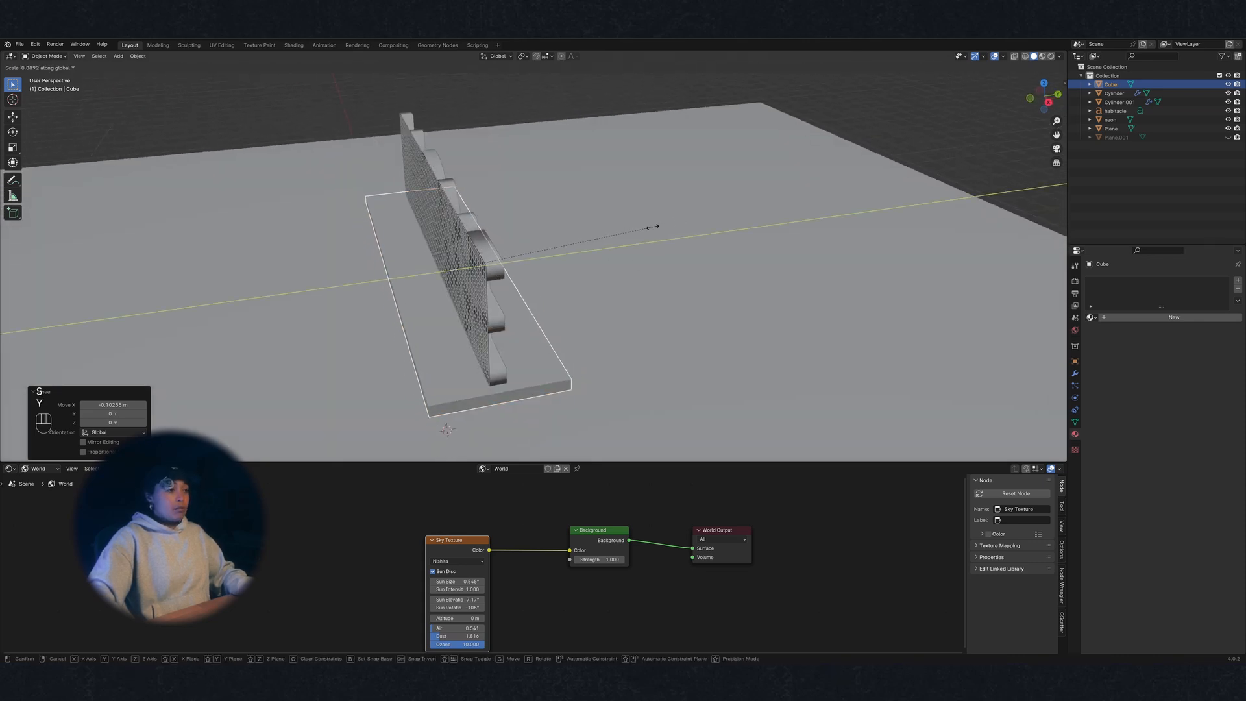
pyautogui.click(524, 271)
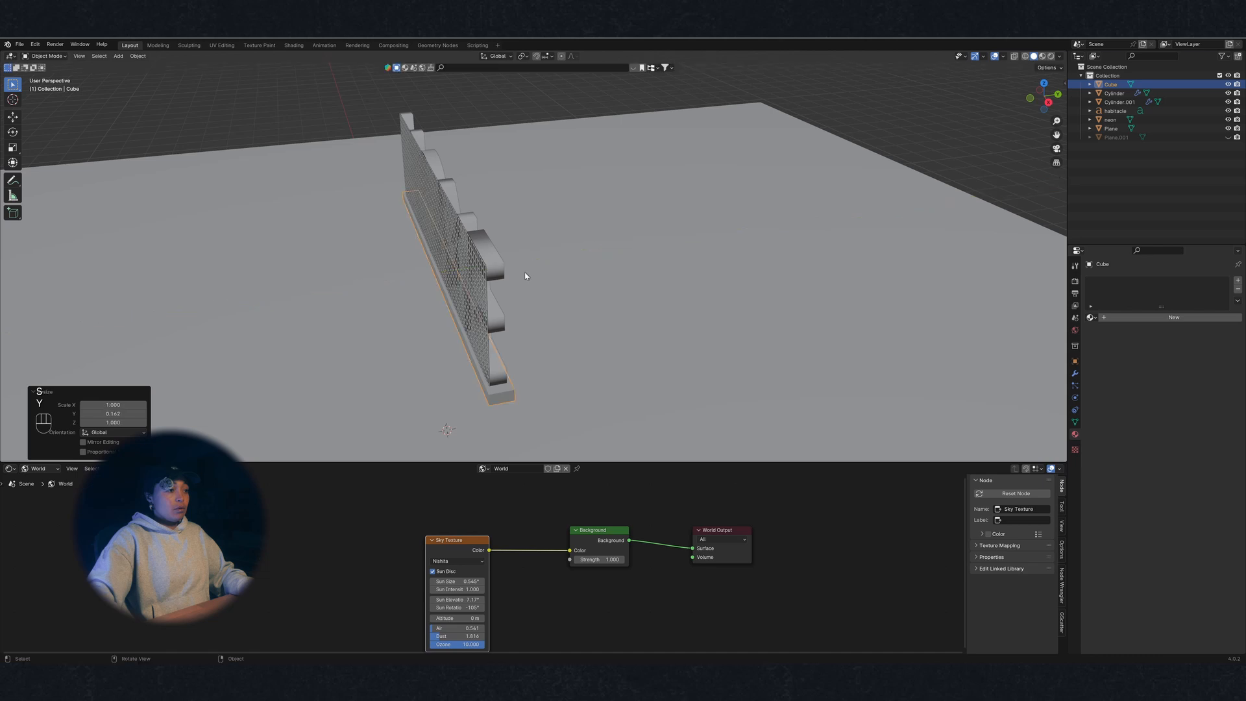
pyautogui.moveTo(524, 271); pyautogui.dragTo(569, 300, button='middle')
pyautogui.press('g')
pyautogui.press('y')
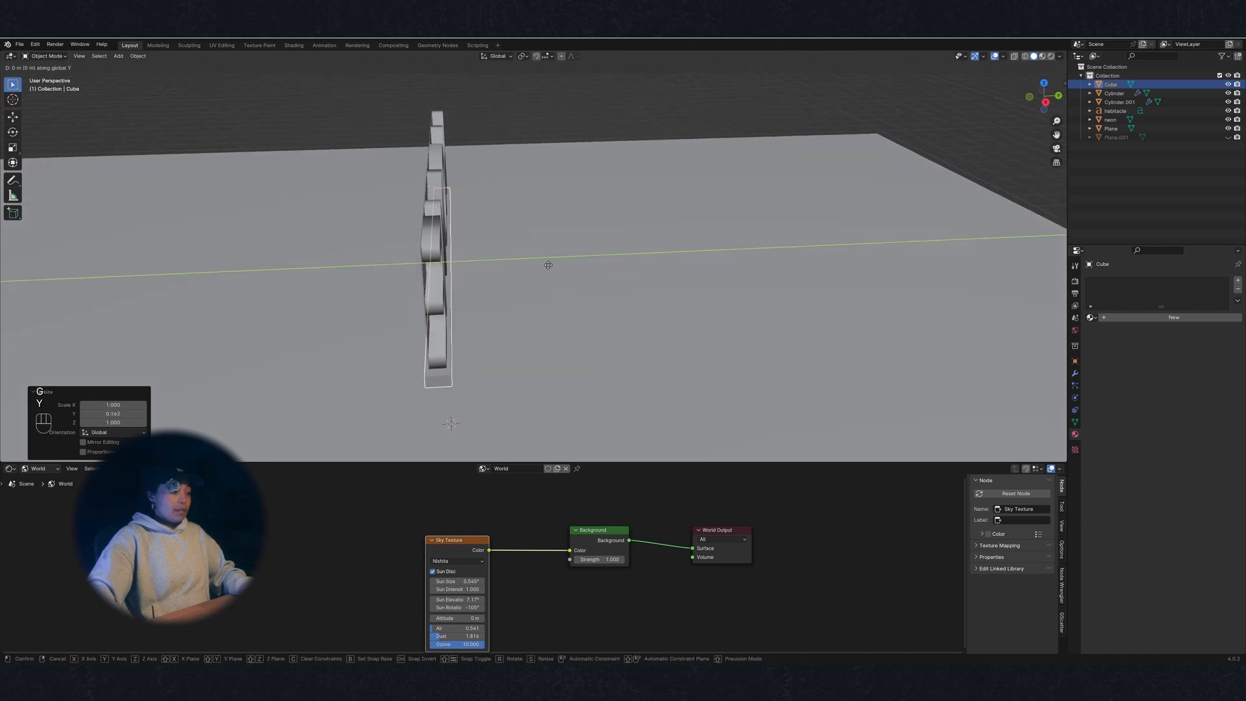
pyautogui.press('shift')
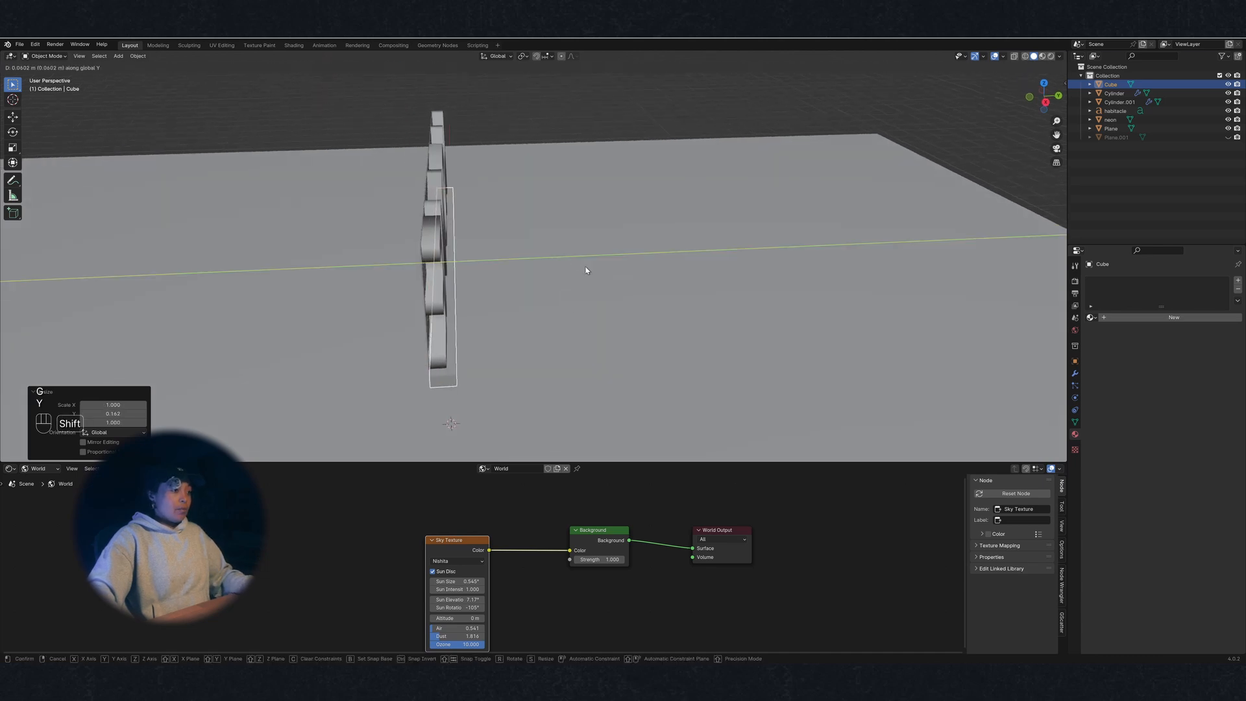
pyautogui.click(586, 271)
# Widen the slab along Y by a factor of about 1.43
pyautogui.moveTo(586, 271); pyautogui.dragTo(499, 320, button='middle')
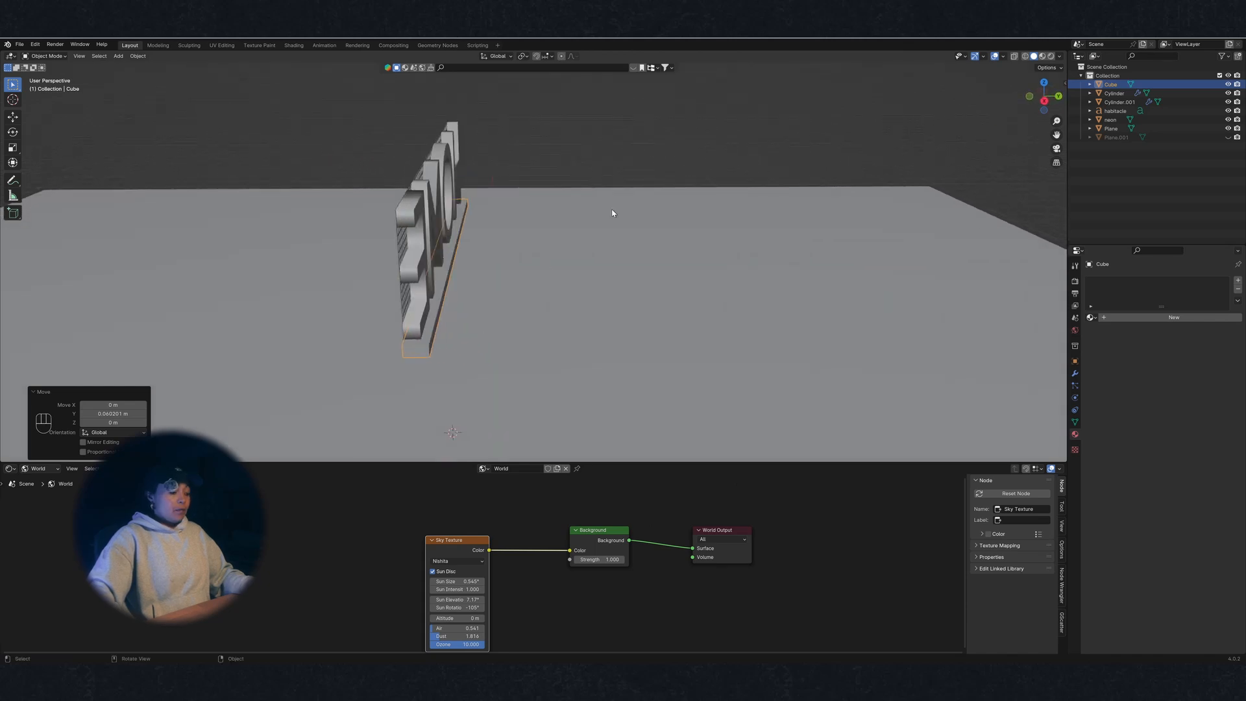
pyautogui.press('s')
pyautogui.press('y')
pyautogui.click(688, 203)
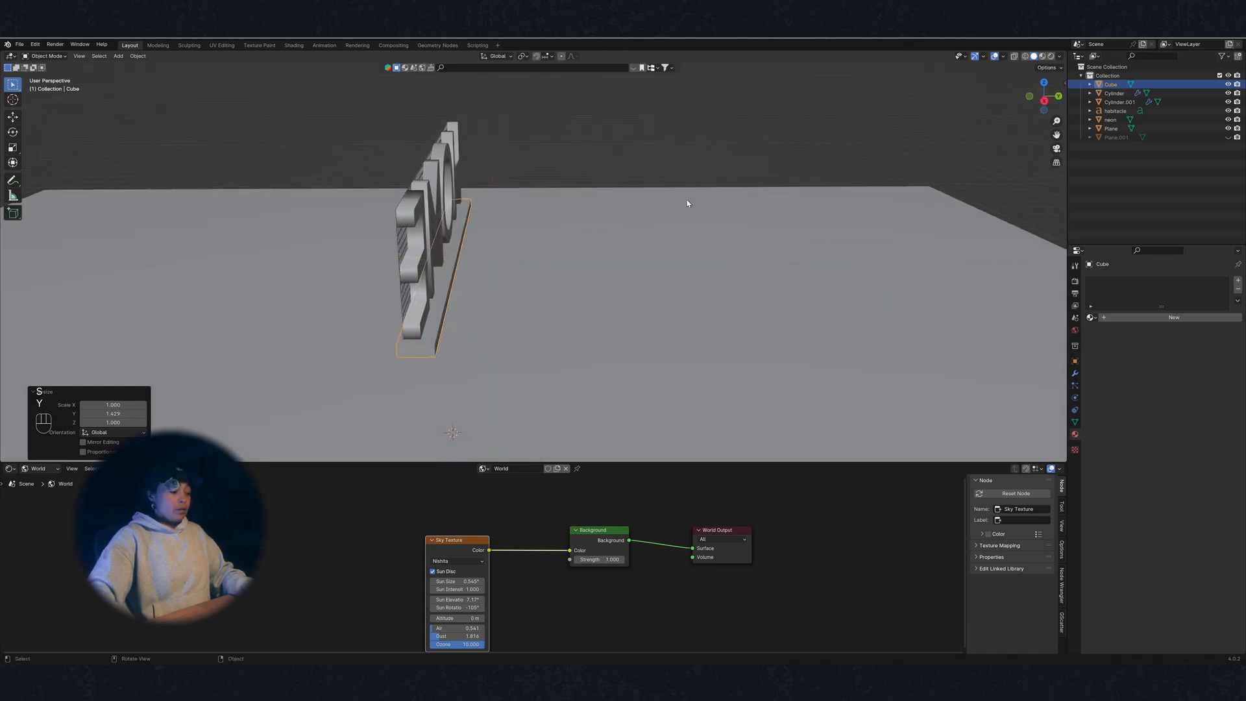
# Shift the slab about 0.07 m along Y under the sign and deselect it
pyautogui.press('g')
pyautogui.press('x')
pyautogui.press('Escape')
pyautogui.press('g')
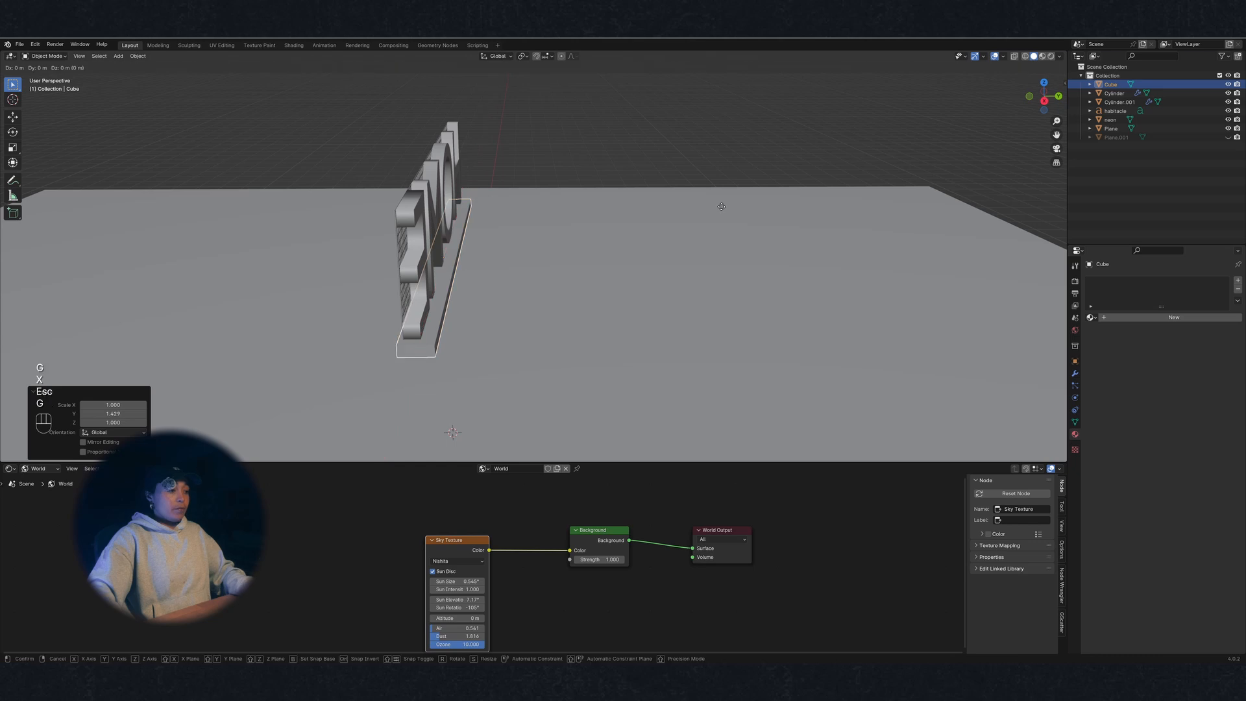
pyautogui.press('y')
pyautogui.click(718, 208)
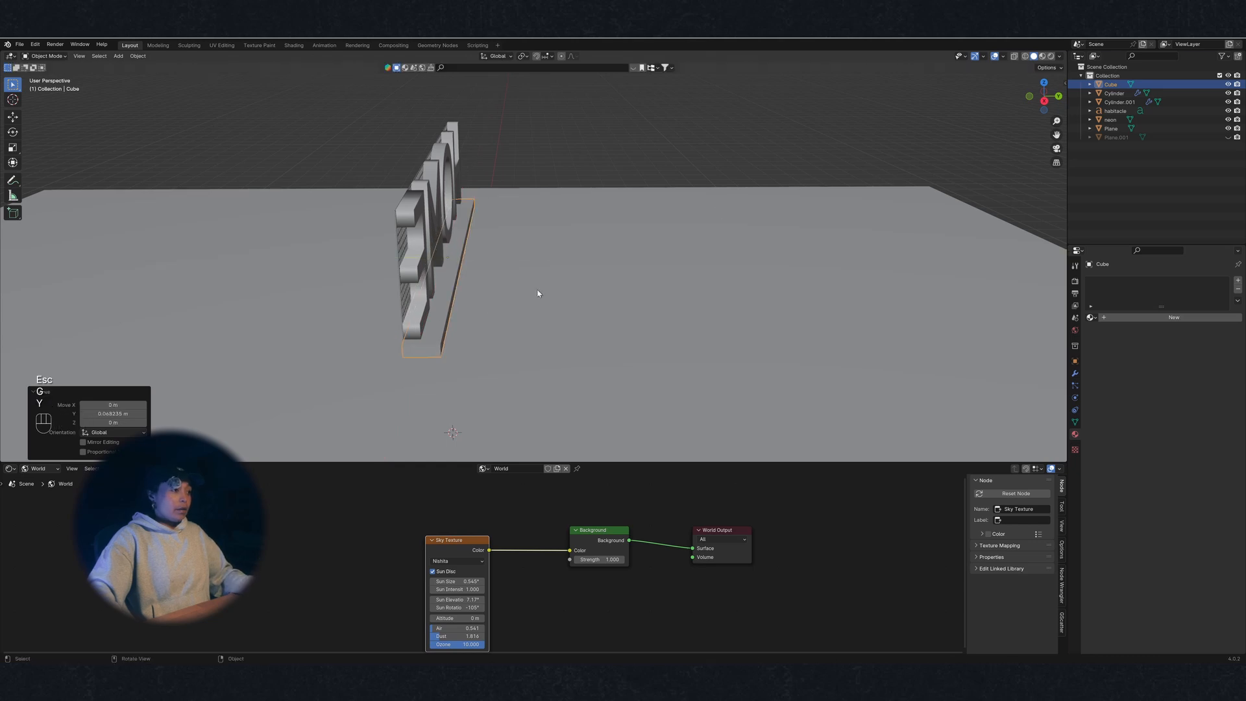
pyautogui.moveTo(537, 292); pyautogui.dragTo(513, 311, button='middle')
pyautogui.moveTo(677, 225); pyautogui.dragTo(660, 217, button='middle')
pyautogui.click(630, 213)
pyautogui.moveTo(473, 292); pyautogui.dragTo(589, 258, button='middle')
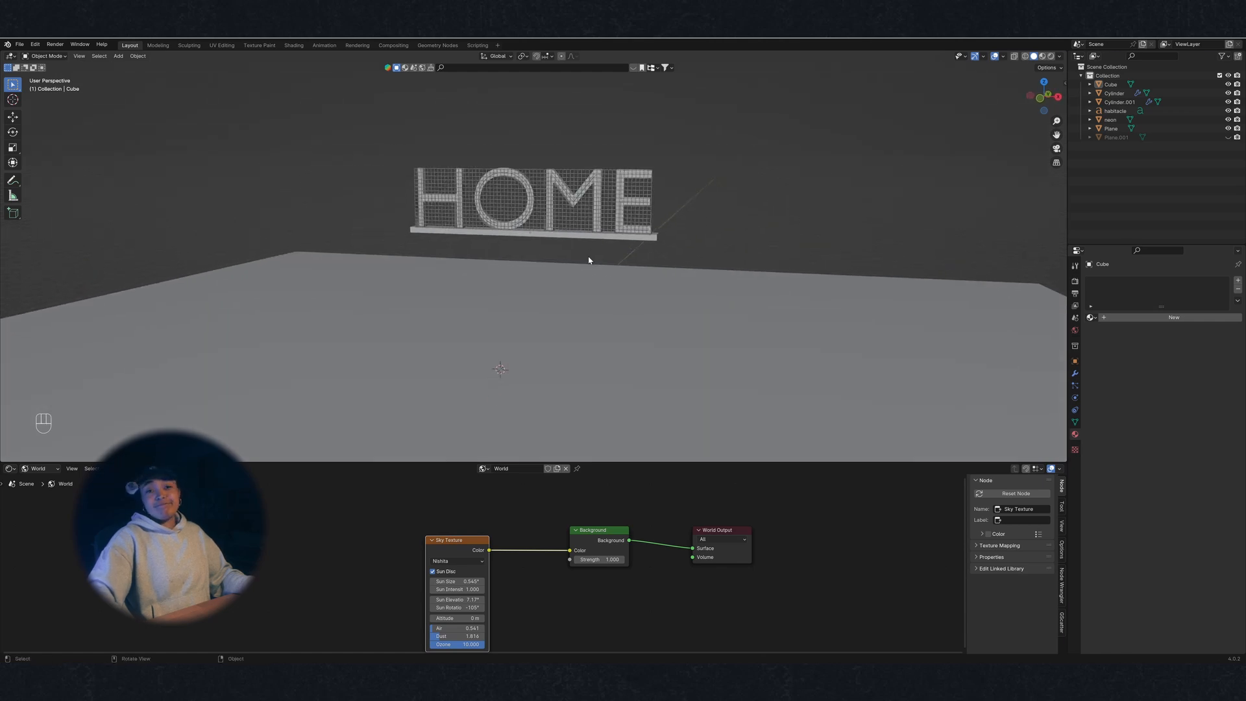
# Add a cylinder with 1 m radius and 2 m depth at the origin and scale it uniformly to about 0.105
pyautogui.hotkey('shift', 'a')
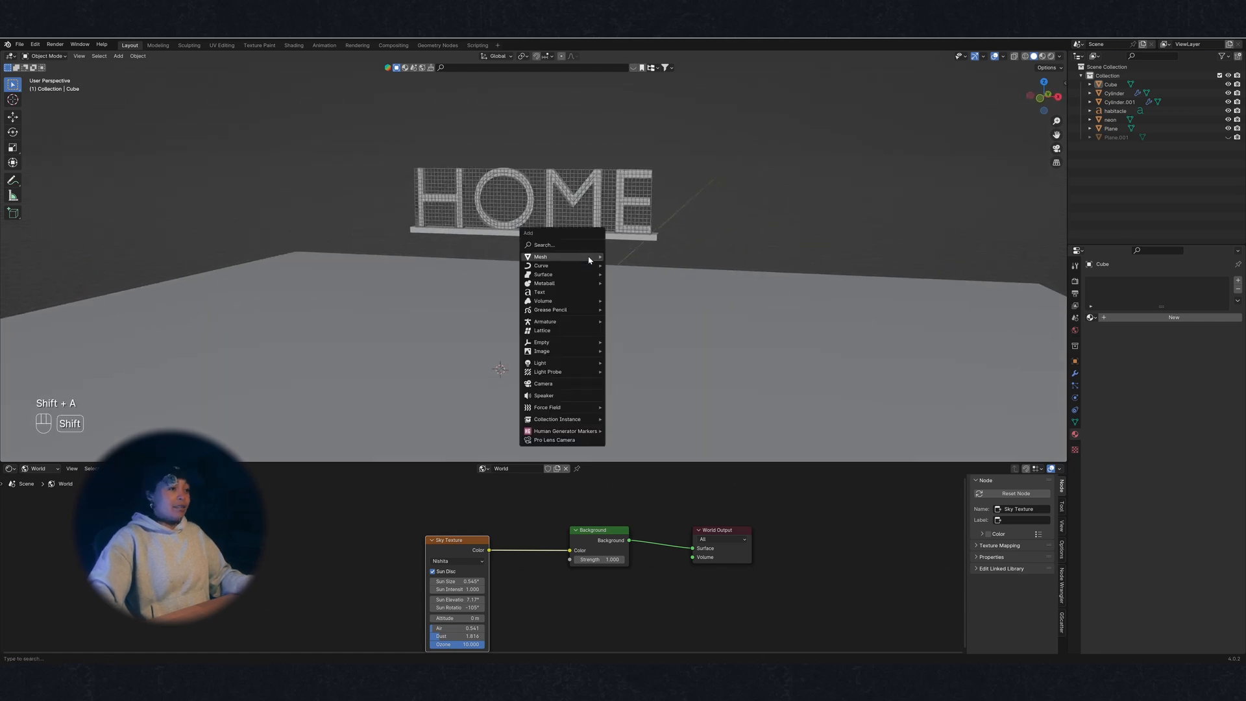
pyautogui.moveTo(589, 258)
pyautogui.click(648, 302)
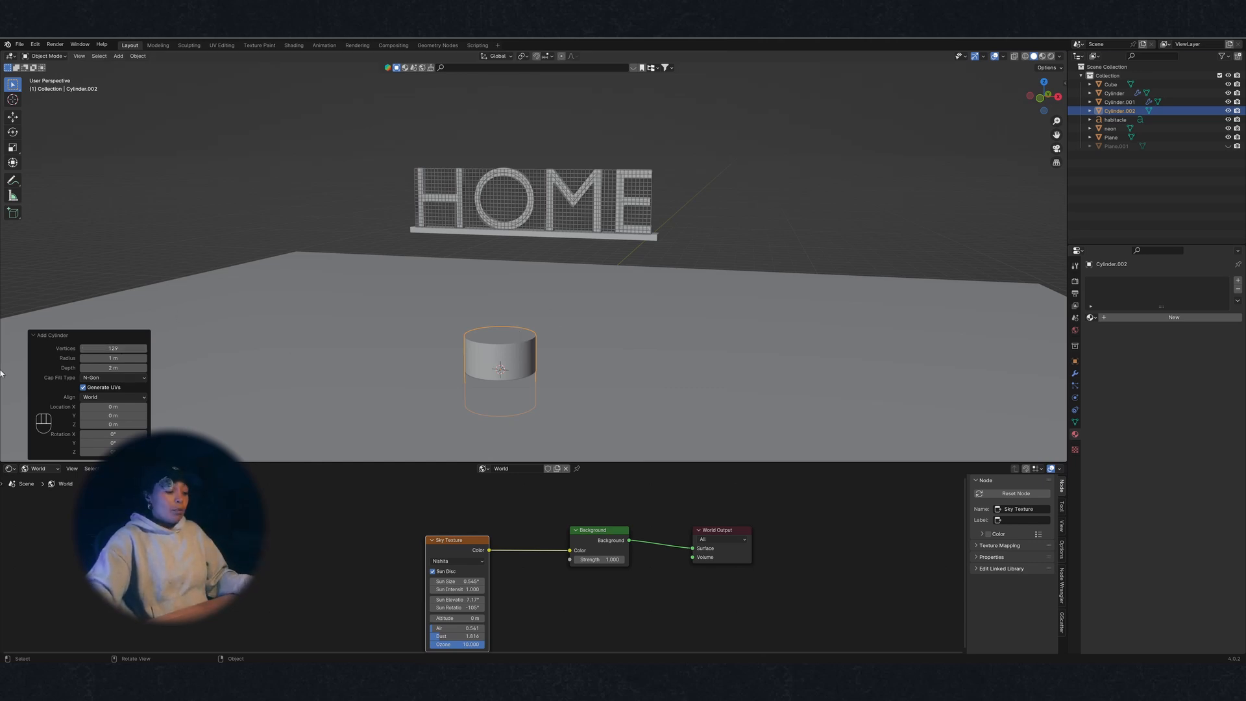
pyautogui.press('s')
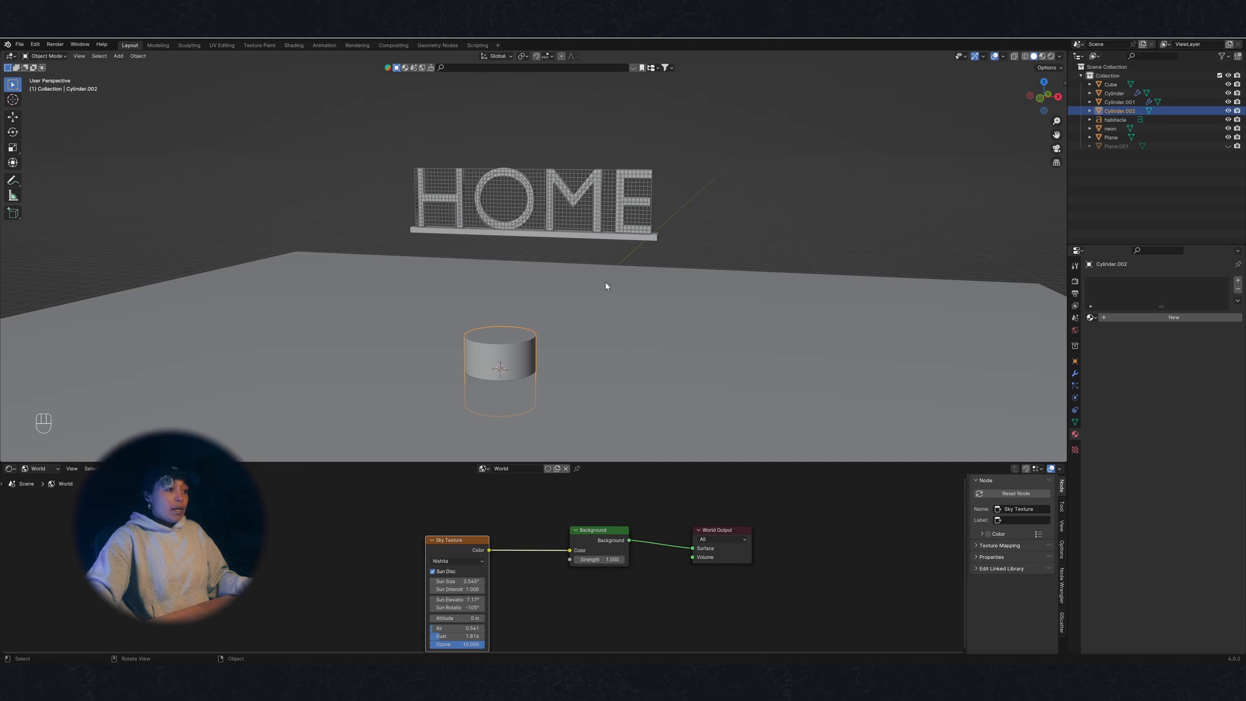
pyautogui.click(515, 349)
# Stretch the small cylinder along Z into a tall pole, scaling it by about 8.2 and again by about 3.07
pyautogui.press('s')
pyautogui.press('z')
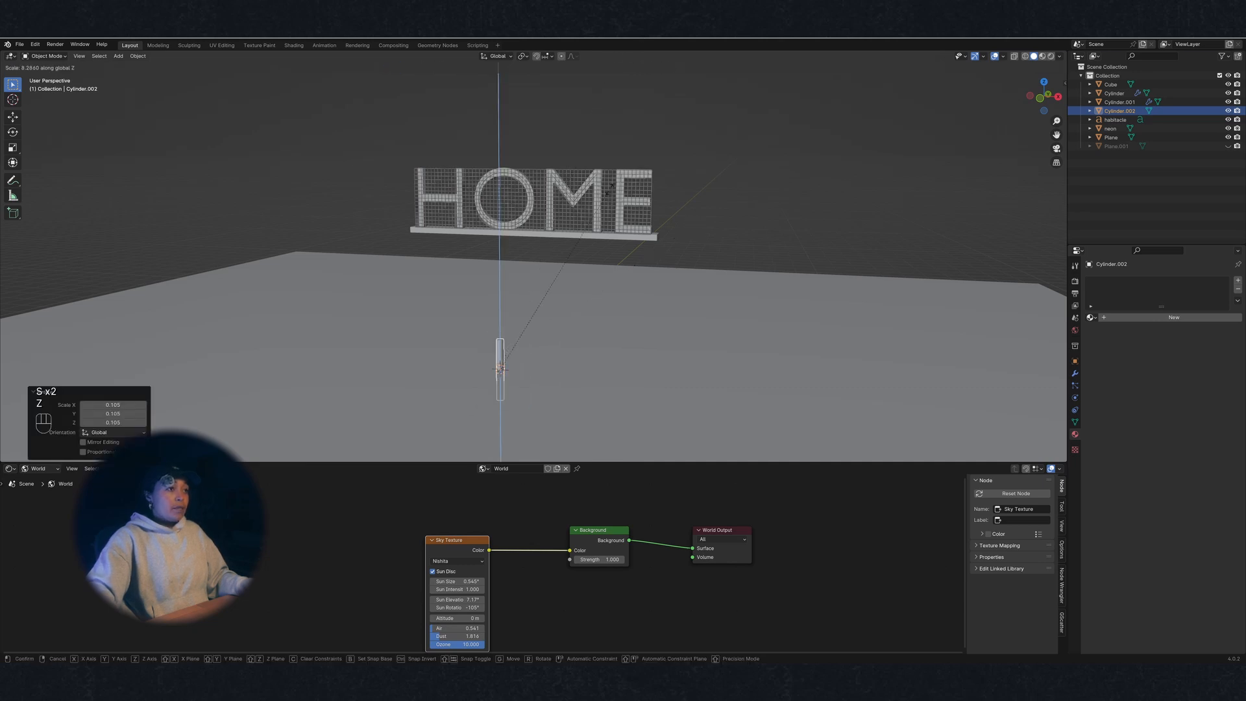
pyautogui.click(609, 189)
pyautogui.press('s')
pyautogui.press('z')
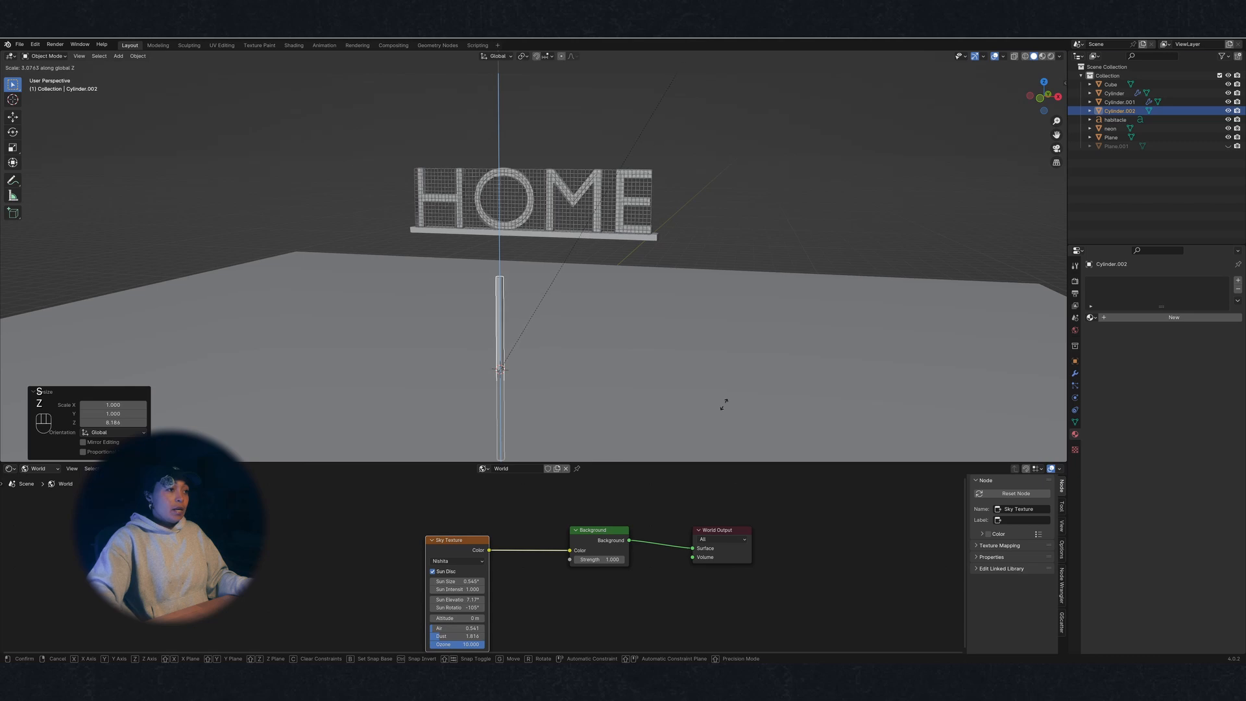
pyautogui.click(724, 404)
# In front view, raise the pole about 1.1 m along Z and shorten it along Z to about 0.77
pyautogui.click(1041, 98)
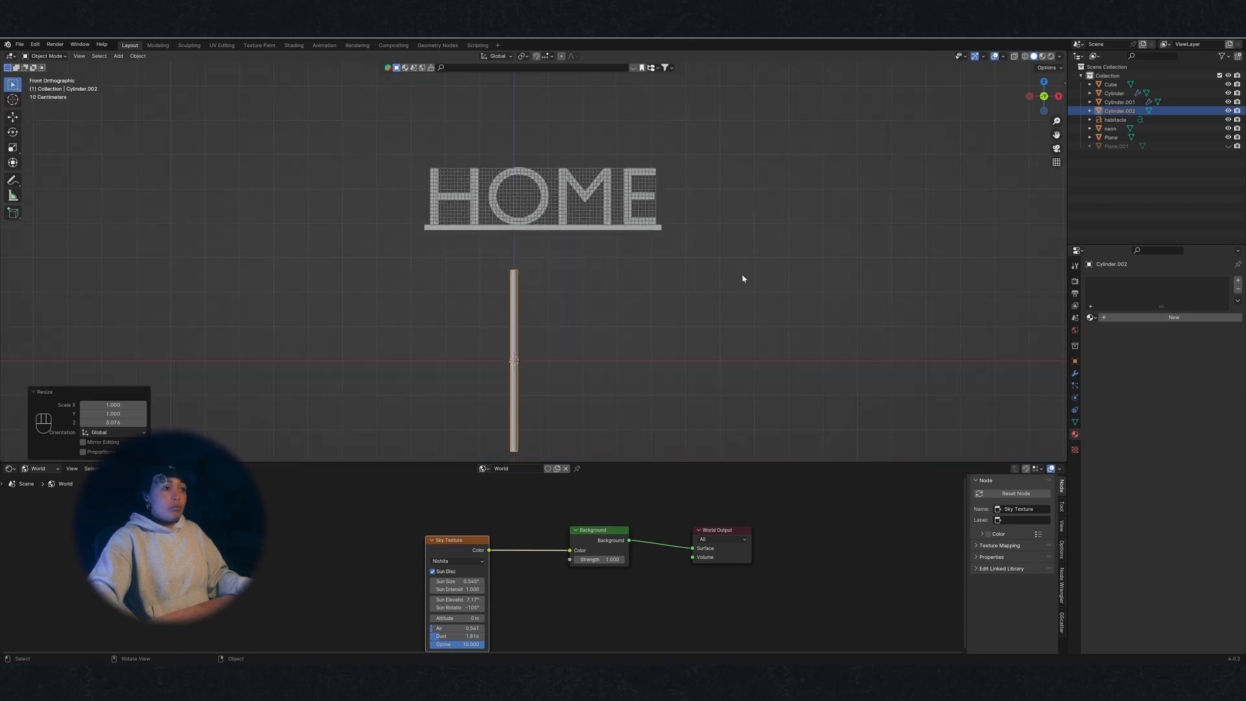
pyautogui.press('g')
pyautogui.press('z')
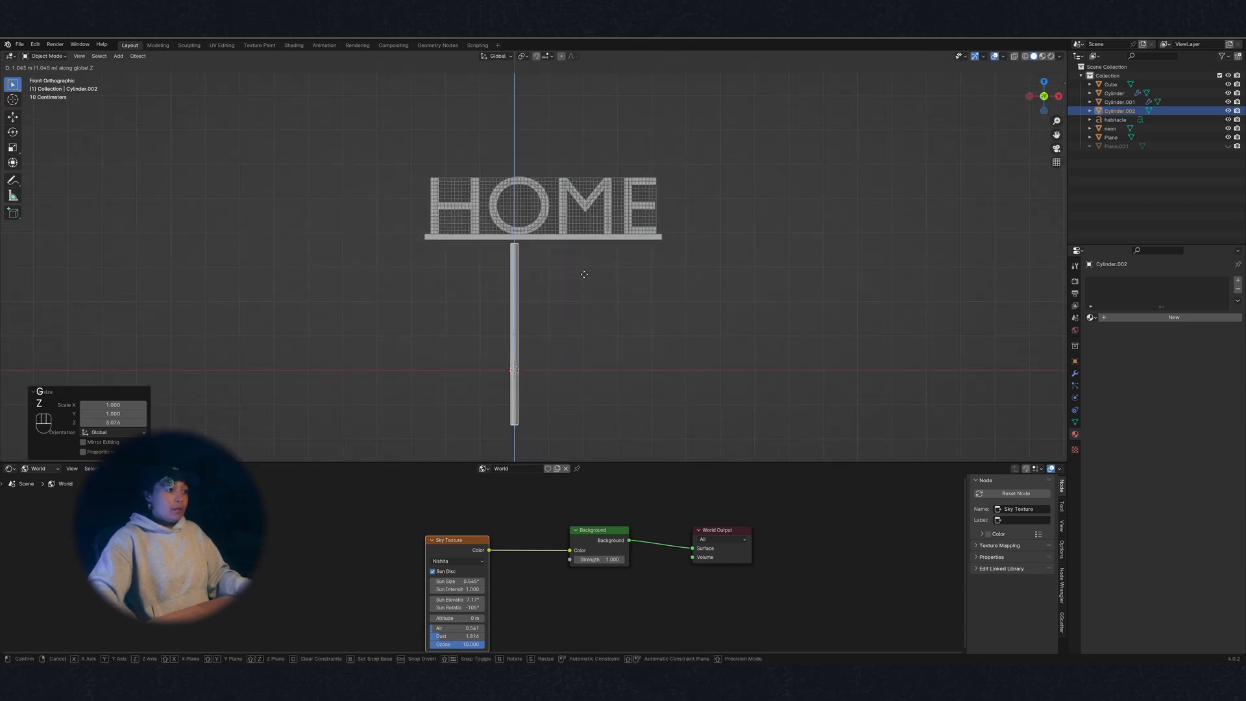
pyautogui.click(585, 271)
pyautogui.press('s')
pyautogui.press('z')
pyautogui.click(588, 238)
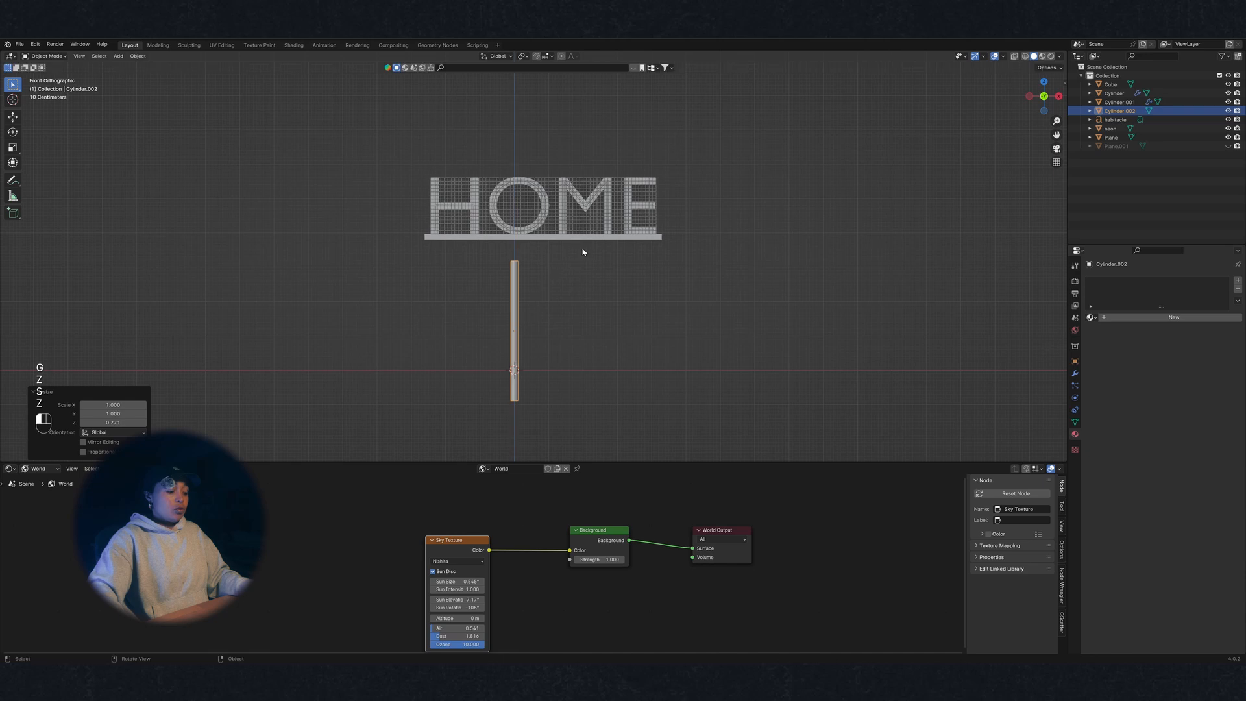
# Raise the shortened pole about 0.6 m along Z until its top meets the slab's underside
pyautogui.press('g')
pyautogui.press('z')
pyautogui.click(584, 226)
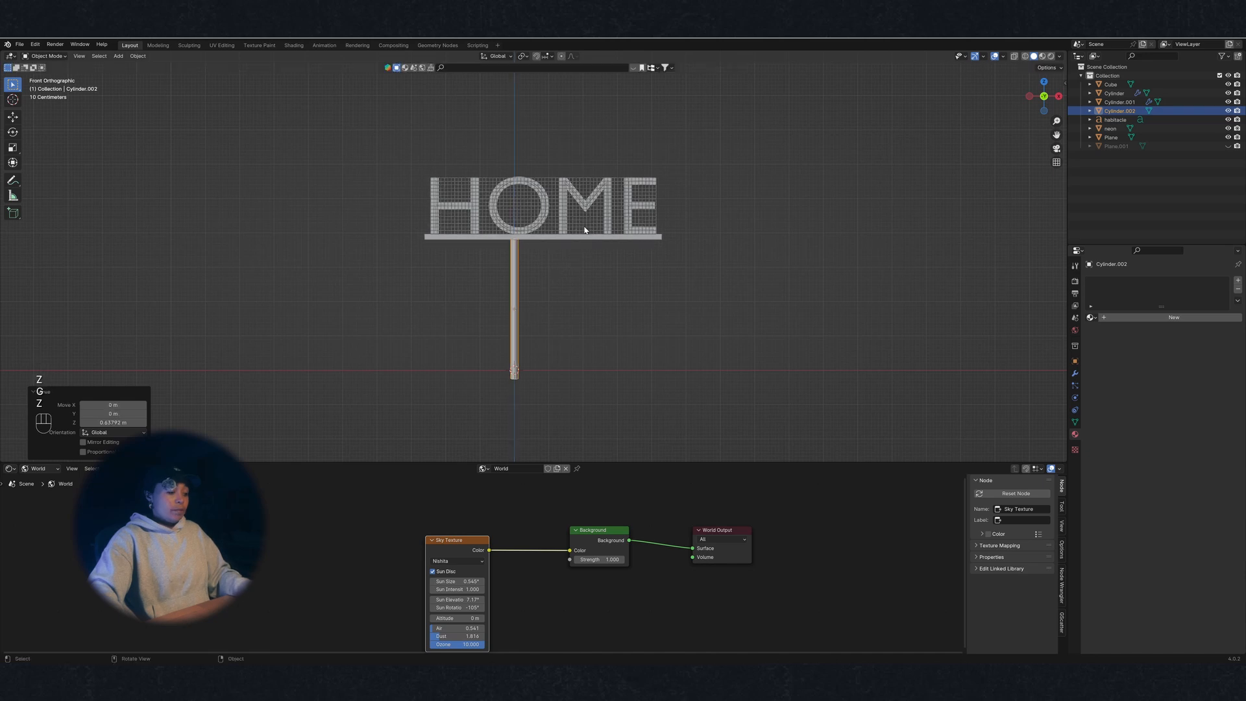
# Move the pole about 0.97 m along X to the middle of the slab and deselect it
pyautogui.press('g')
pyautogui.press('x')
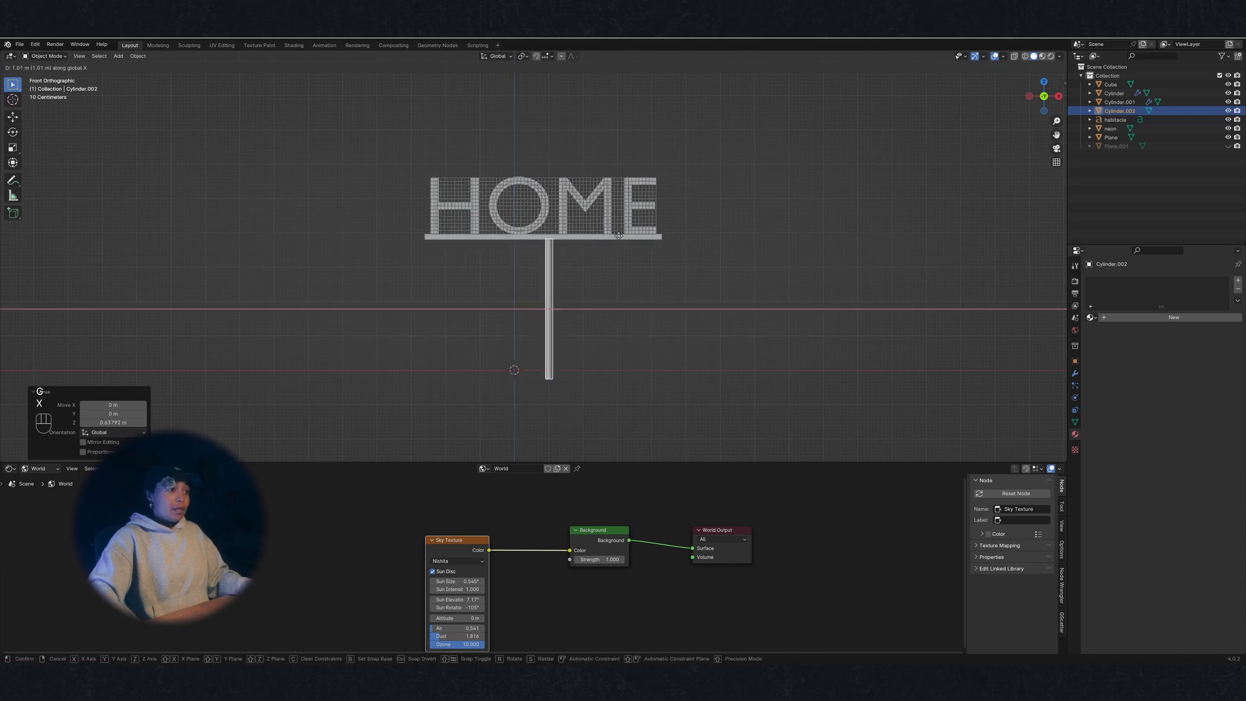
pyautogui.click(629, 254)
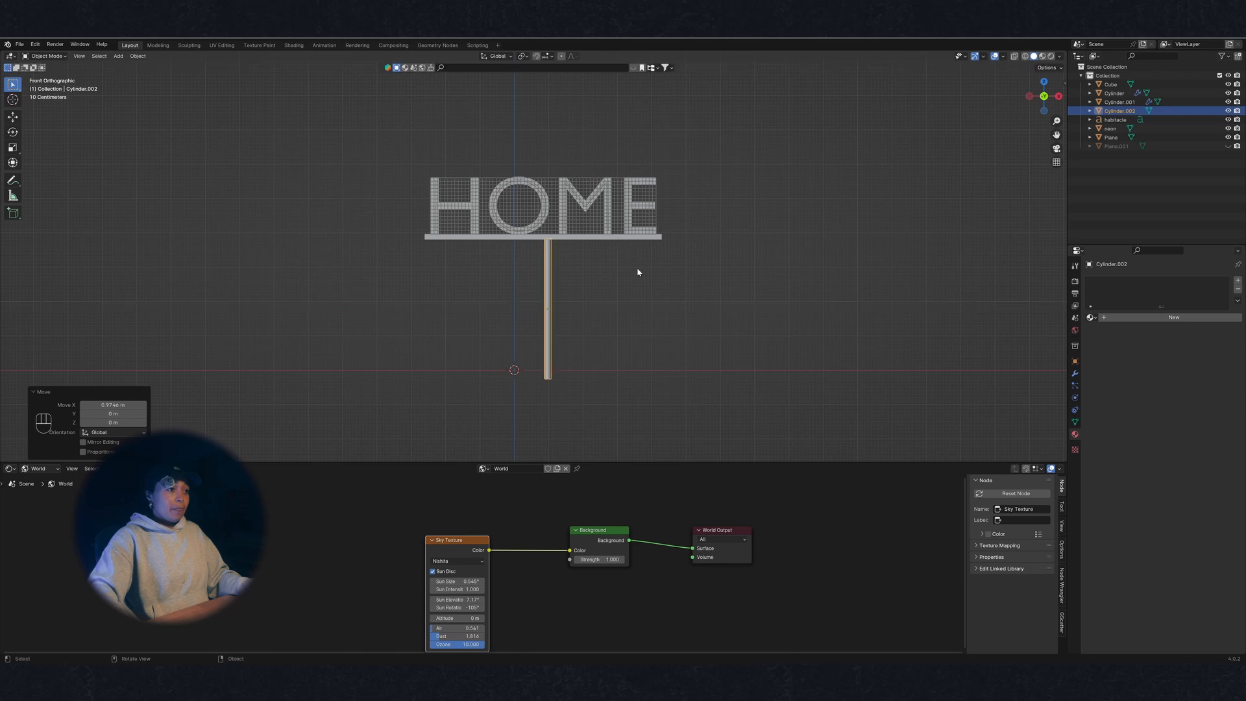
pyautogui.moveTo(640, 270); pyautogui.dragTo(663, 294, button='middle')
pyautogui.click(587, 165)
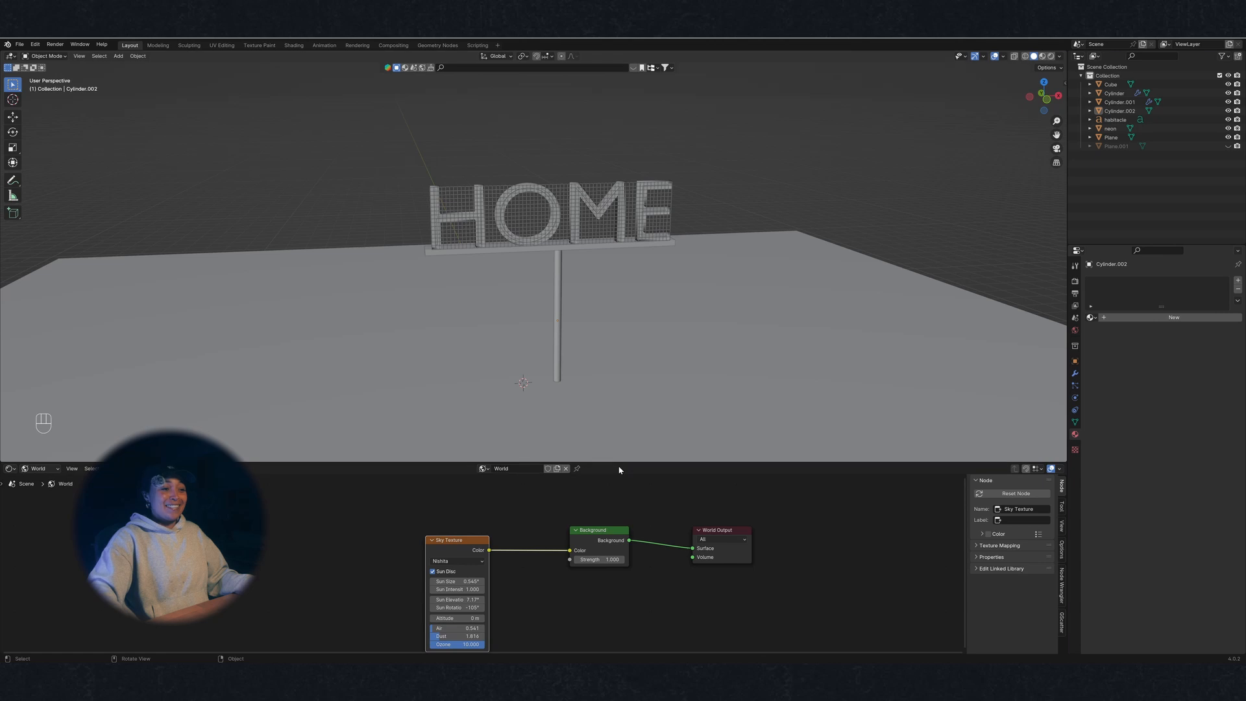
# Enlarge the 3D viewport over the node editor and switch it to rendered shading to view the sign on its pole
pyautogui.moveTo(620, 464); pyautogui.dragTo(620, 600)
pyautogui.moveTo(624, 454); pyautogui.dragTo(749, 301, button='middle')
pyautogui.click(1051, 57)
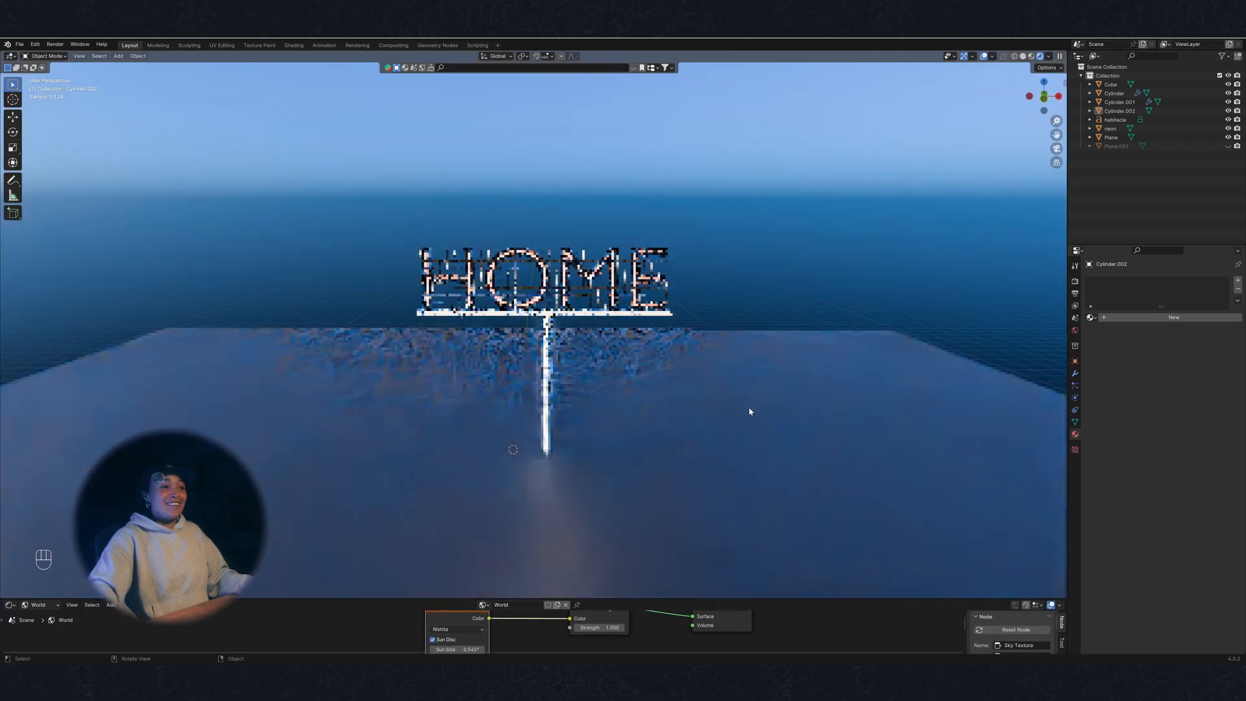
pyautogui.moveTo(748, 412); pyautogui.dragTo(690, 418, button='middle')
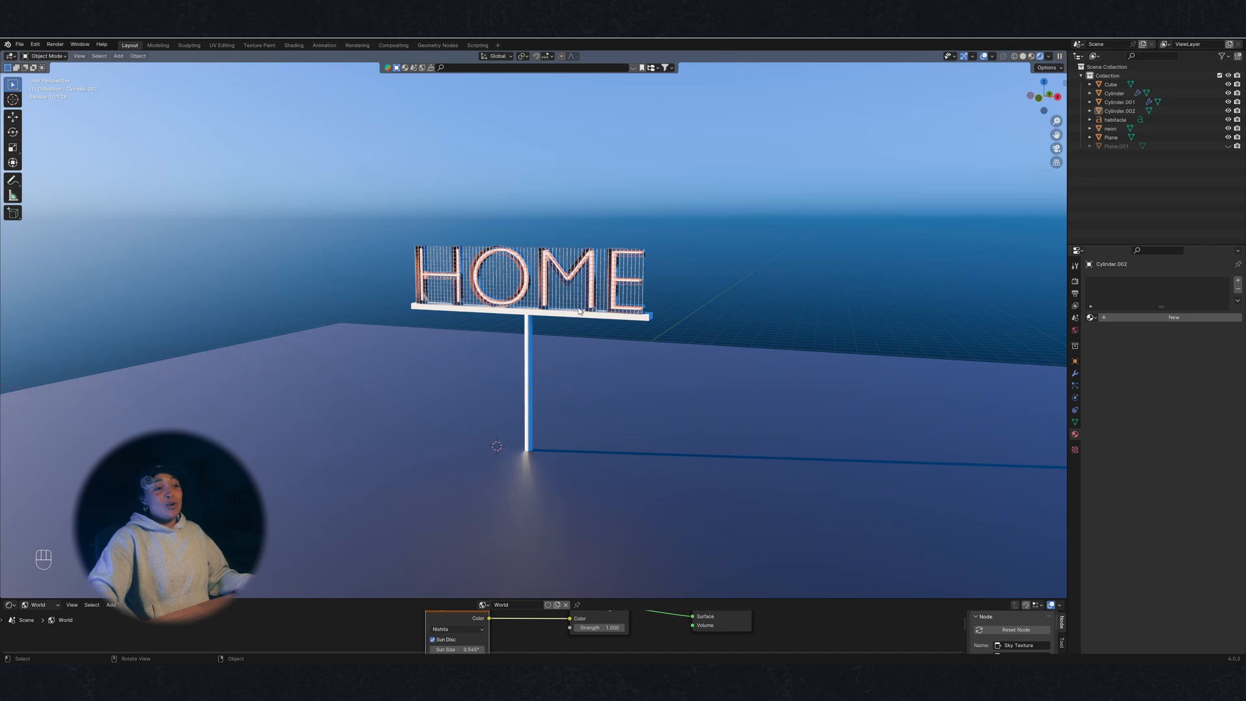
# Give the slab under the letters a new material with a black base color and a roughness of about 0.75
pyautogui.click(569, 318)
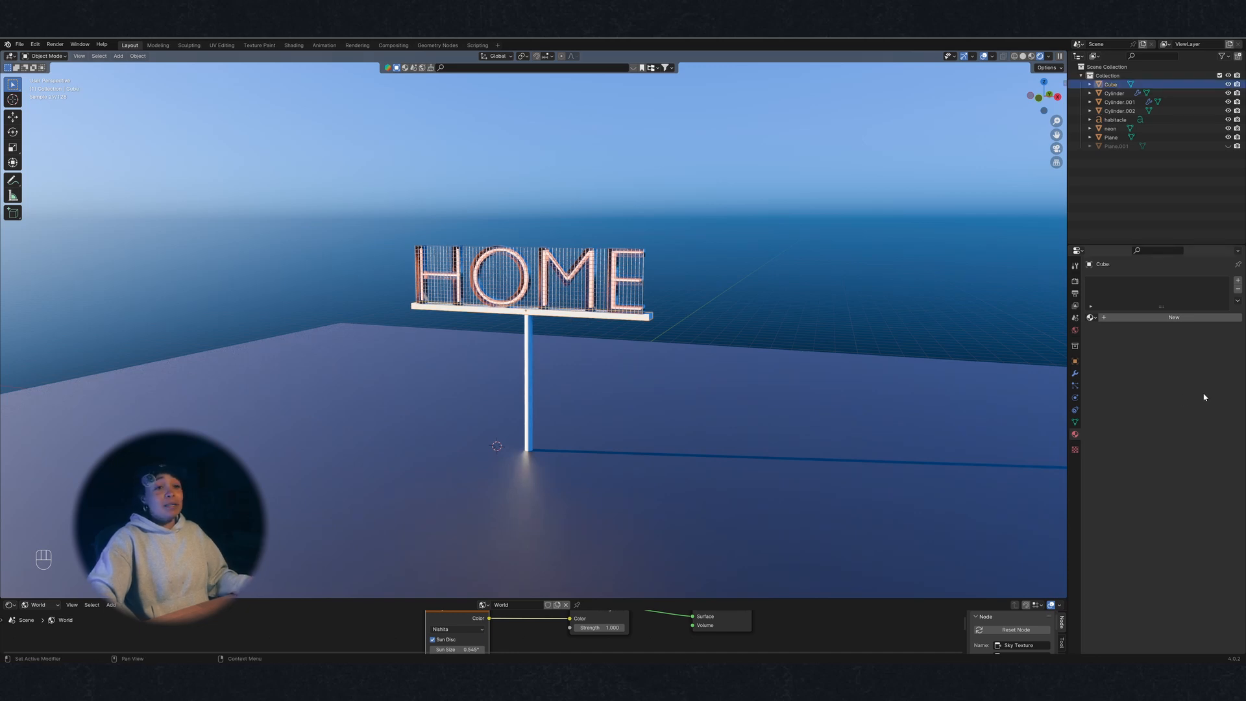
pyautogui.click(1116, 320)
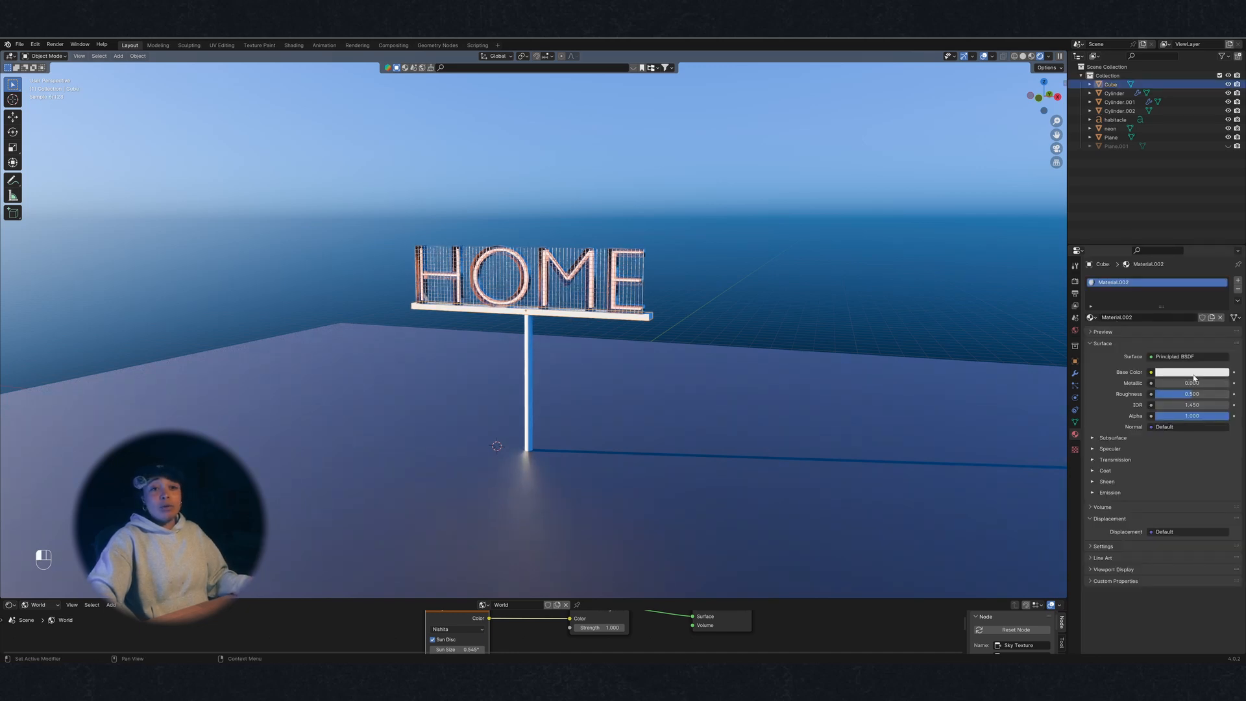
pyautogui.click(1192, 372)
pyautogui.moveTo(1222, 279); pyautogui.dragTo(1222, 310)
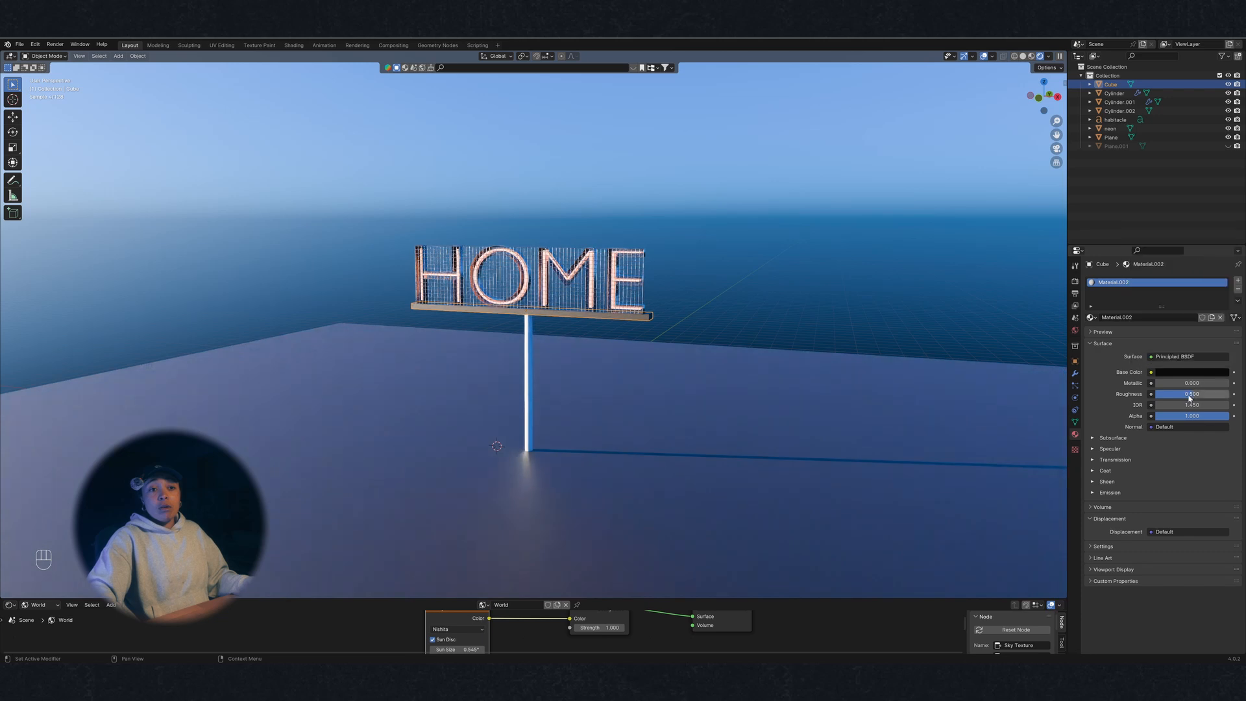
pyautogui.moveTo(1192, 394); pyautogui.dragTo(1211, 394)
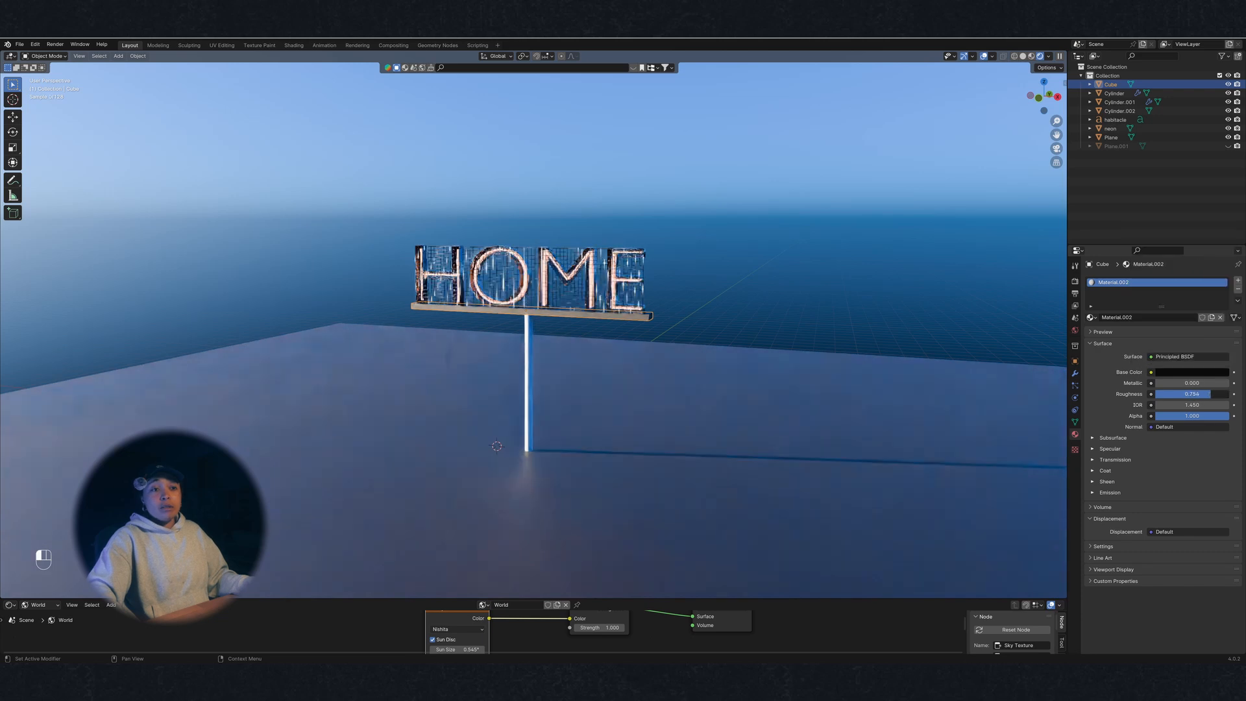
pyautogui.click(1192, 372)
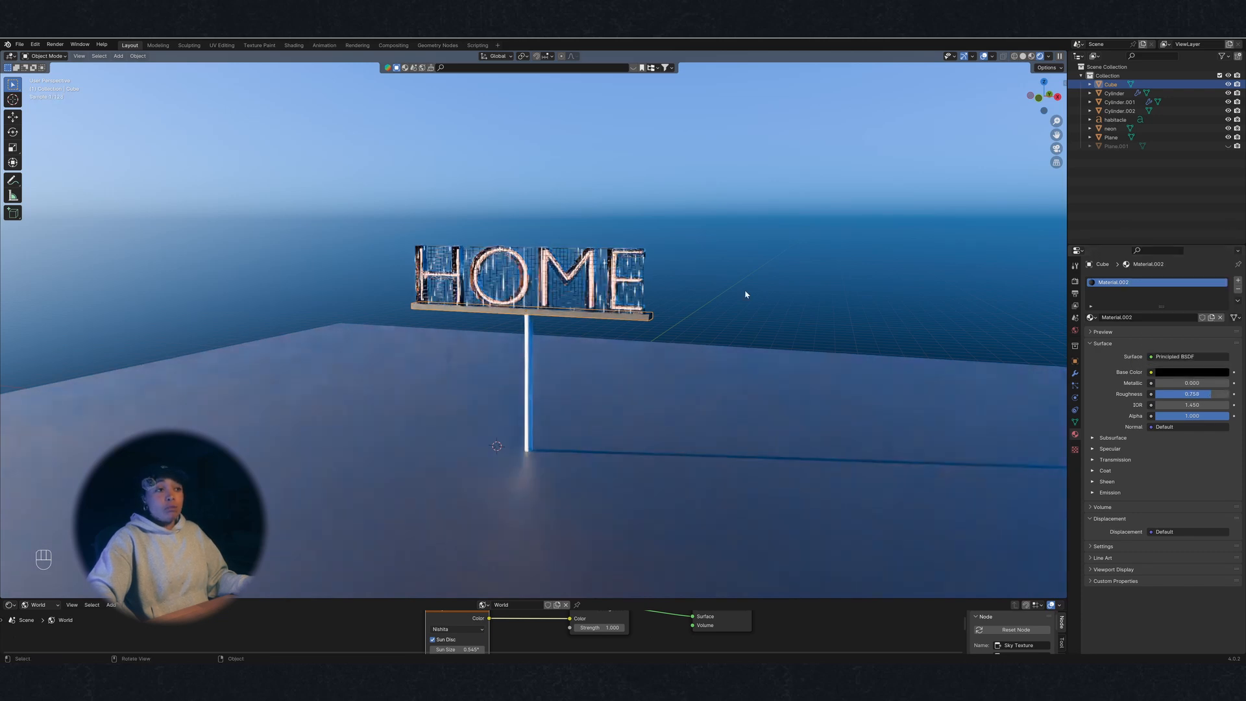
# Give the pole a new material with a black base color and a roughness of 1.0, and deselect it
pyautogui.click(526, 382)
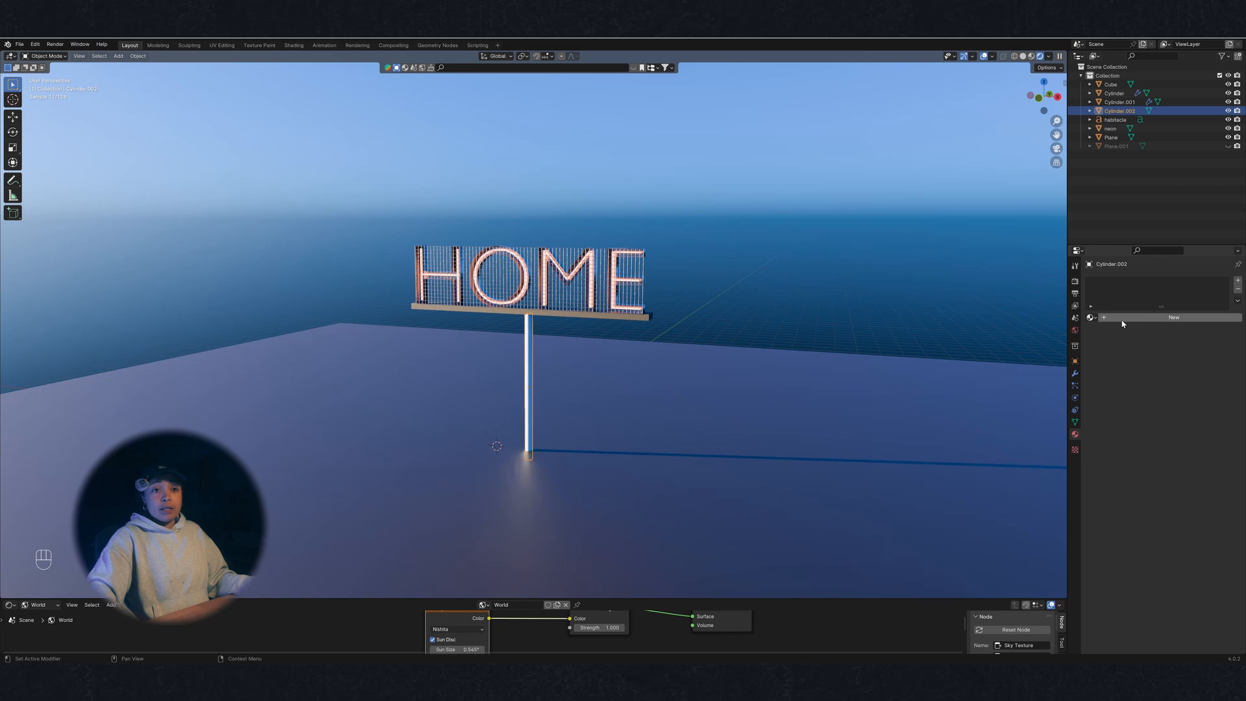
pyautogui.click(1174, 318)
pyautogui.click(1191, 373)
pyautogui.moveTo(1222, 275); pyautogui.dragTo(1222, 310)
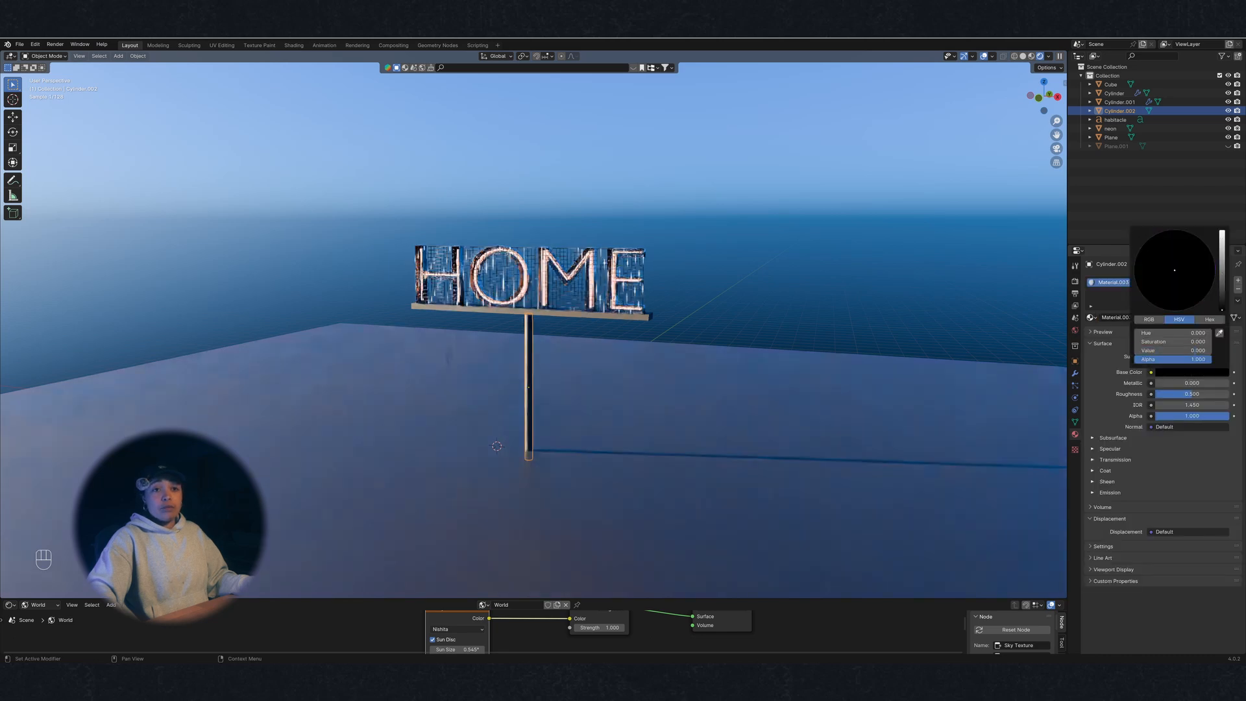
pyautogui.moveTo(1181, 394); pyautogui.dragTo(1230, 394)
pyautogui.click(794, 262)
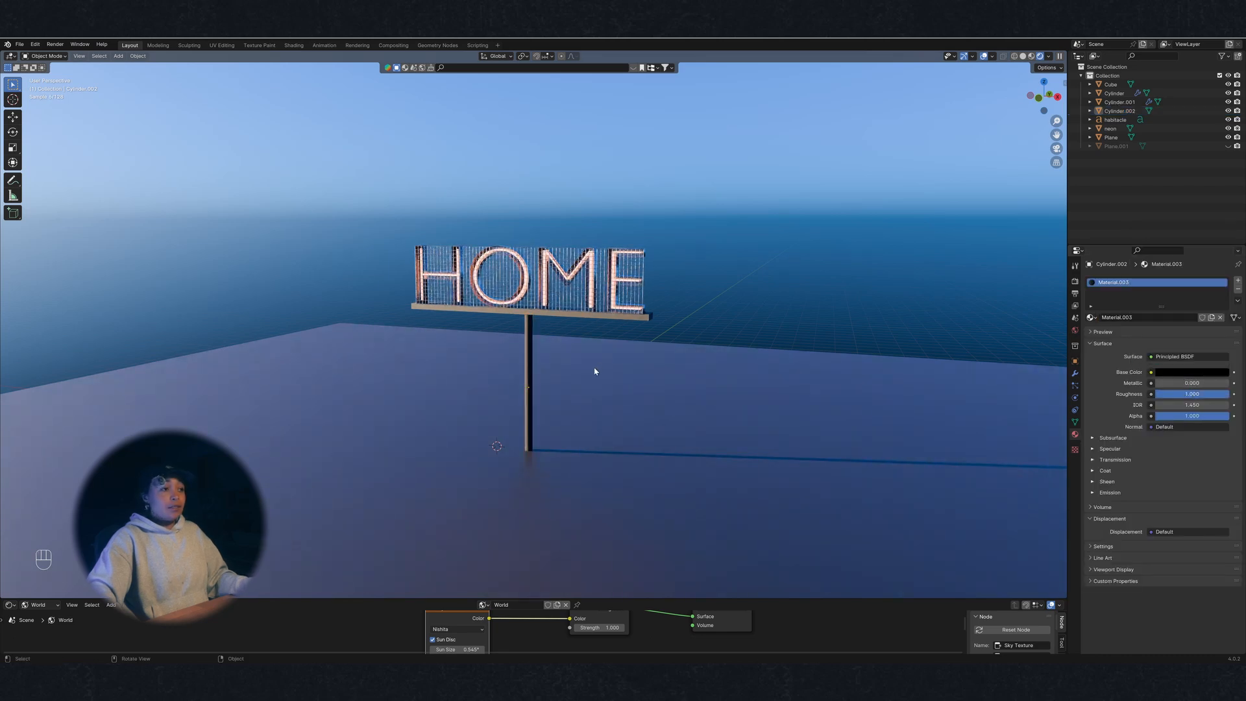
# Enlarge the node editor and lower the Sky Texture's sun elevation to about 1° for a darker dusk sky
pyautogui.moveTo(739, 262); pyautogui.dragTo(729, 295, button='middle')
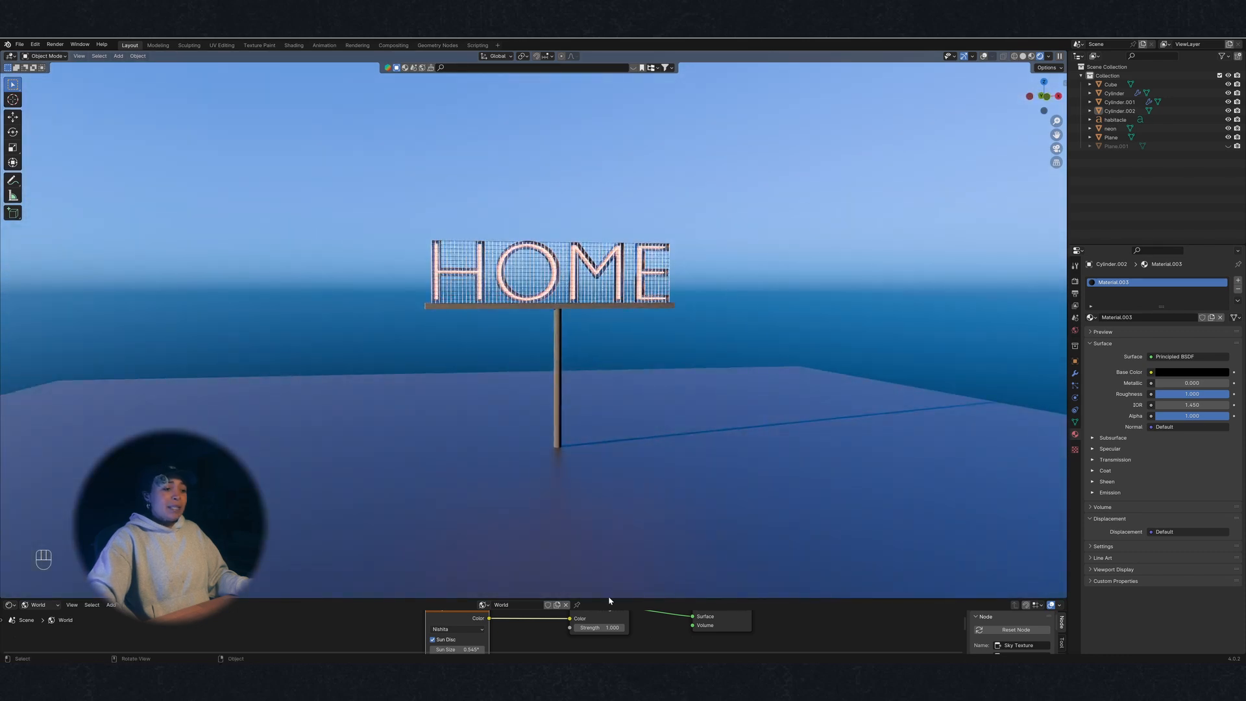
pyautogui.moveTo(609, 598); pyautogui.dragTo(609, 448)
pyautogui.keyDown('shift'); pyautogui.moveTo(459, 595); pyautogui.dragTo(405, 592); pyautogui.keyUp('shift')
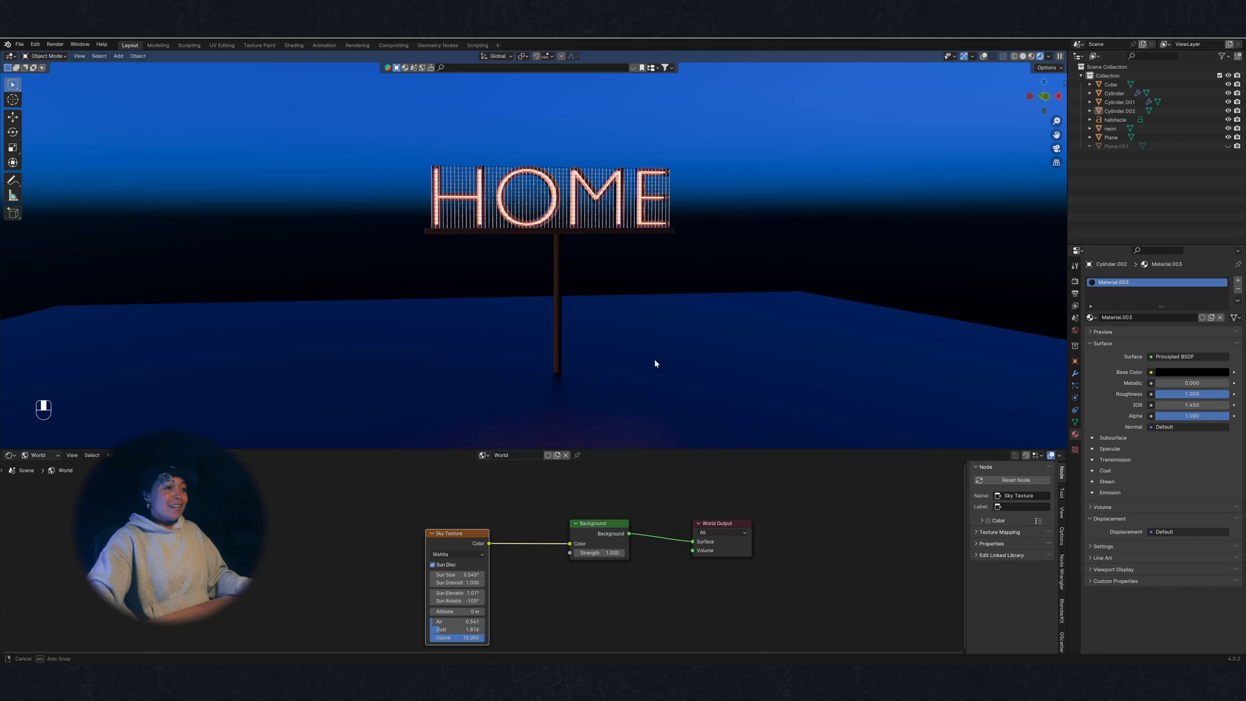
pyautogui.moveTo(656, 363); pyautogui.dragTo(676, 321, button='middle')
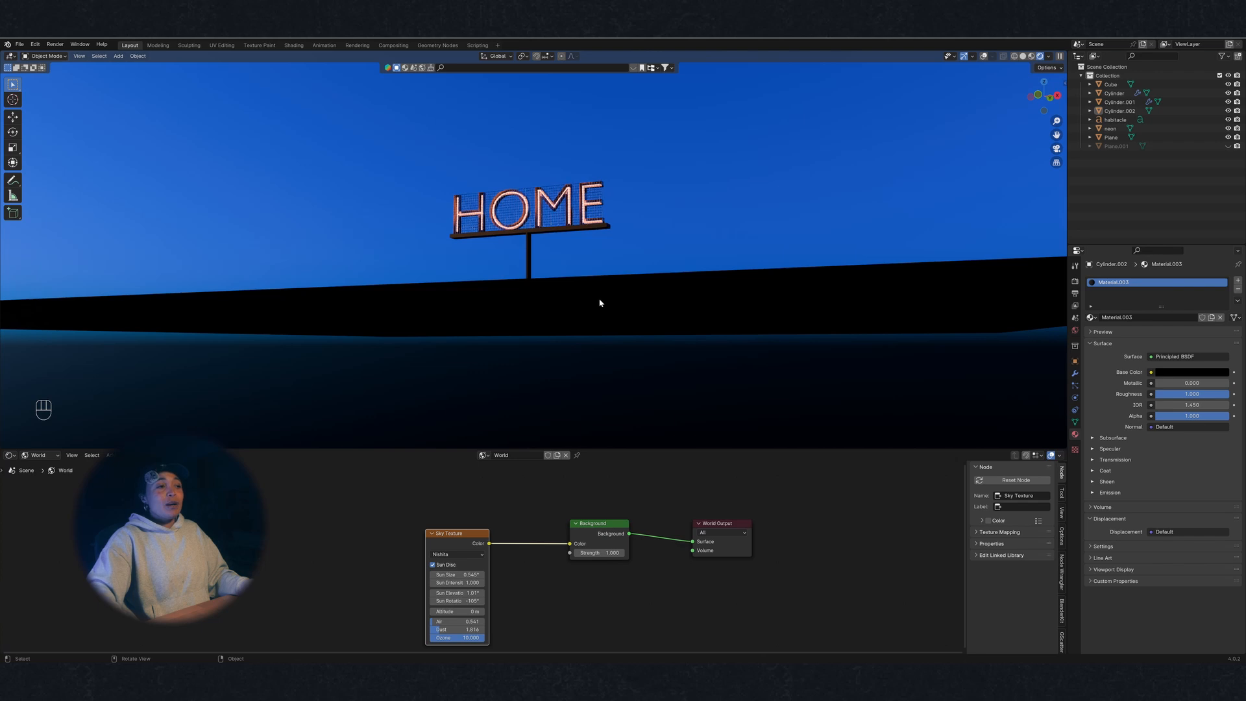
pyautogui.moveTo(600, 303)
pyautogui.mouseDown(button='middle')
pyautogui.moveTo(603, 320)
pyautogui.moveTo(606, 305)
pyautogui.mouseUp(button='middle')
pyautogui.press('n')
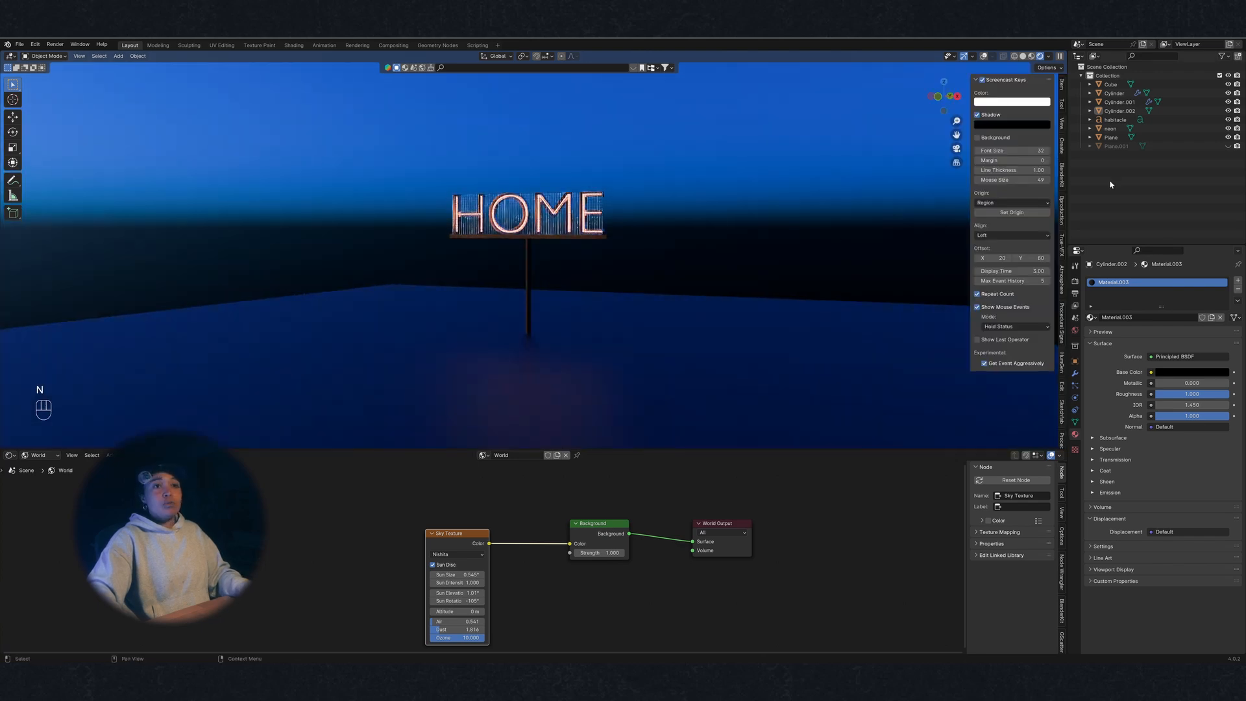
pyautogui.press('n')
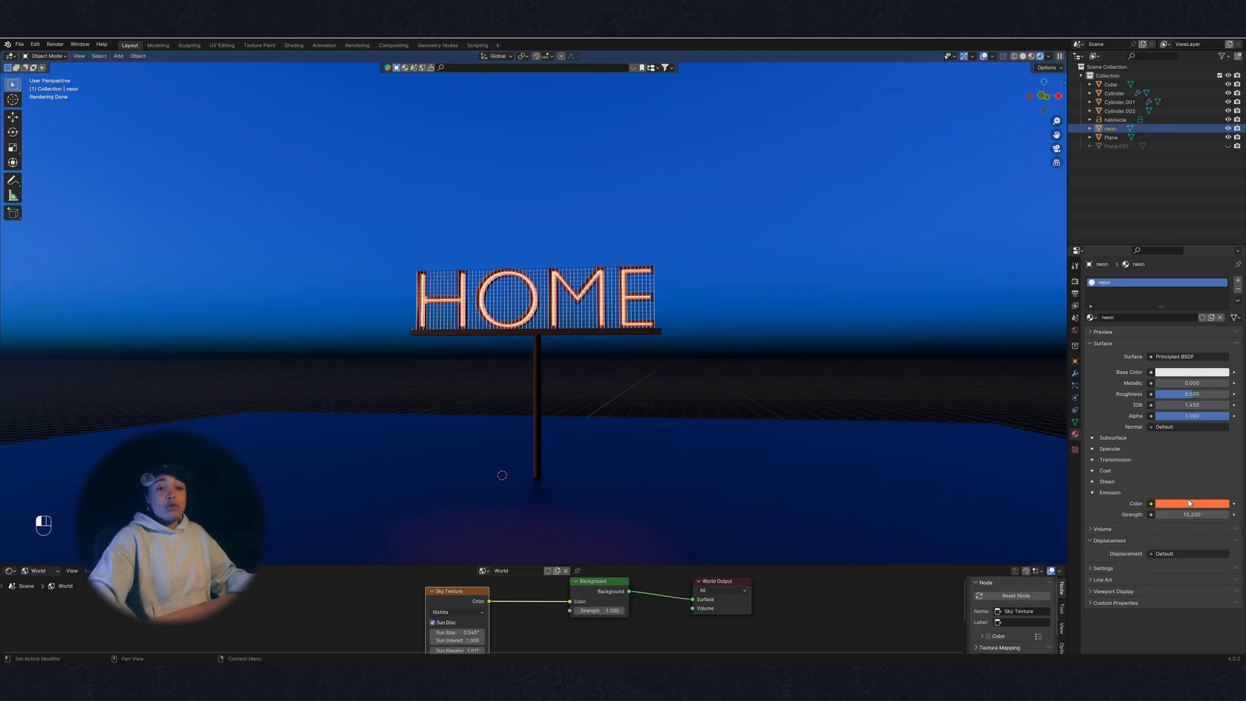
# Hide the overlays in the 3D viewport
pyautogui.click(1189, 503)
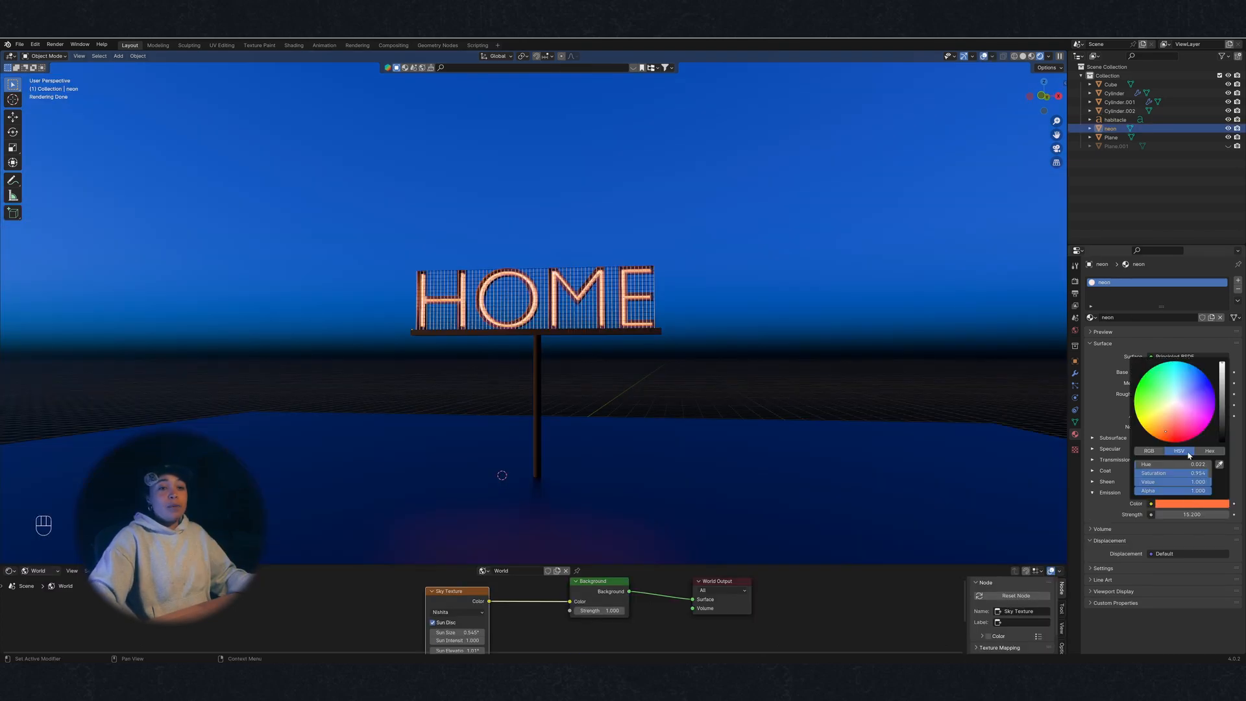
pyautogui.click(987, 57)
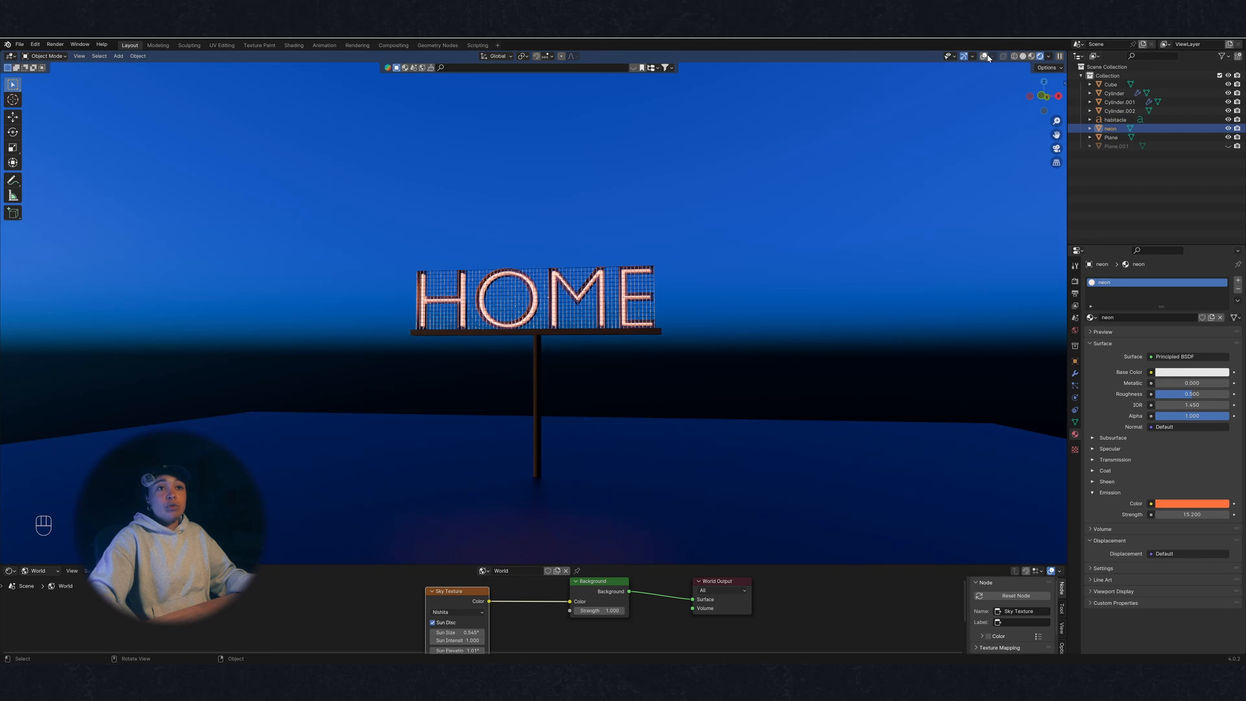
# Try a light blue emission color on the neon letters' material
pyautogui.click(1184, 505)
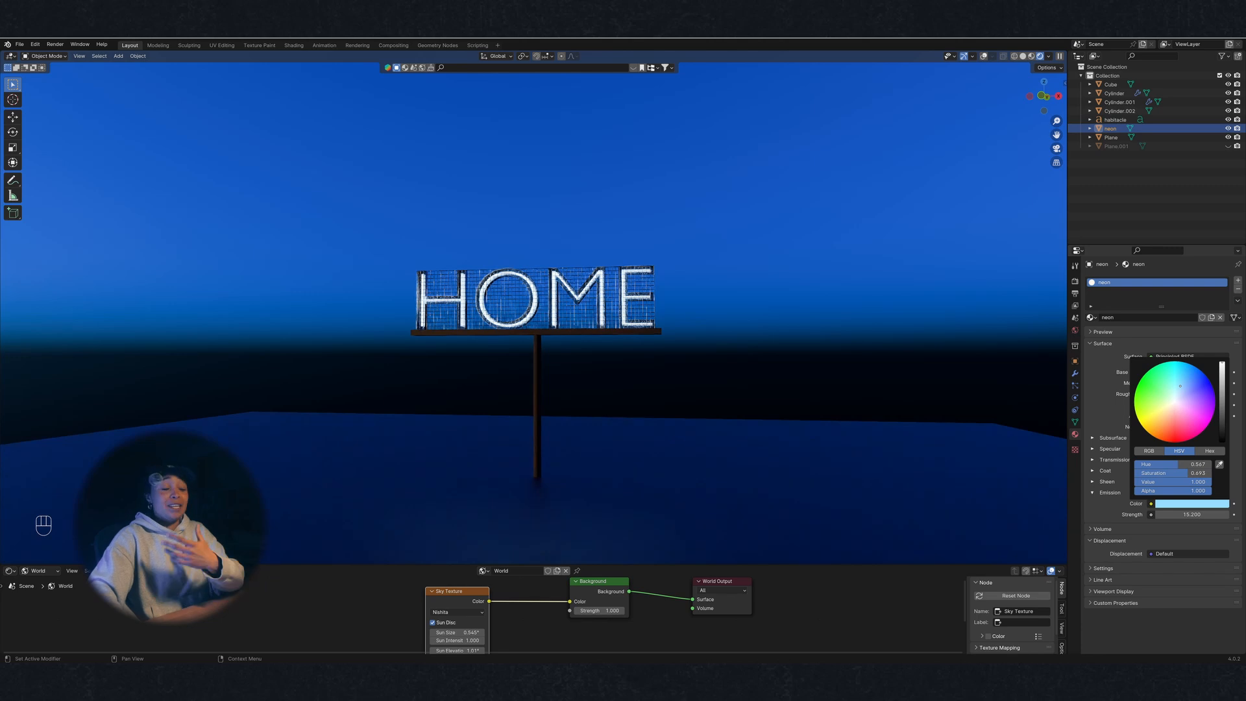
pyautogui.moveTo(1180, 387); pyautogui.dragTo(1169, 383)
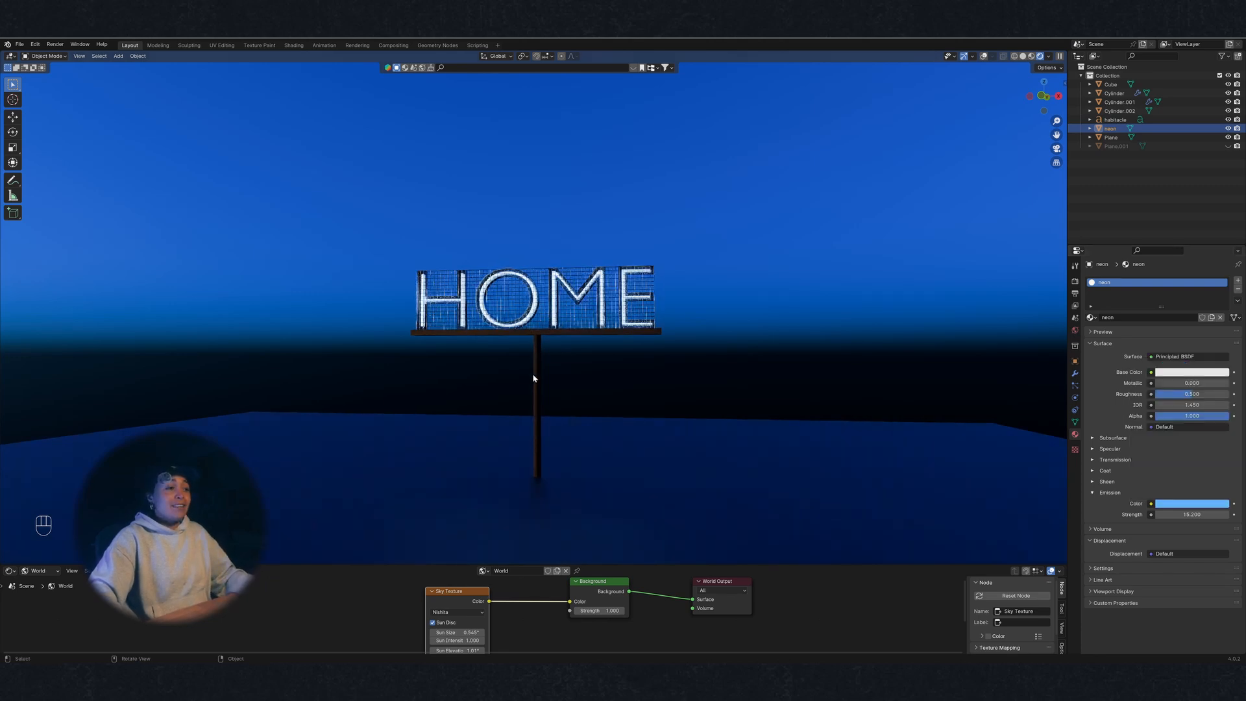
pyautogui.moveTo(534, 361)
pyautogui.mouseDown(button='middle')
pyautogui.moveTo(623, 387)
pyautogui.moveTo(548, 379)
pyautogui.mouseUp(button='middle')
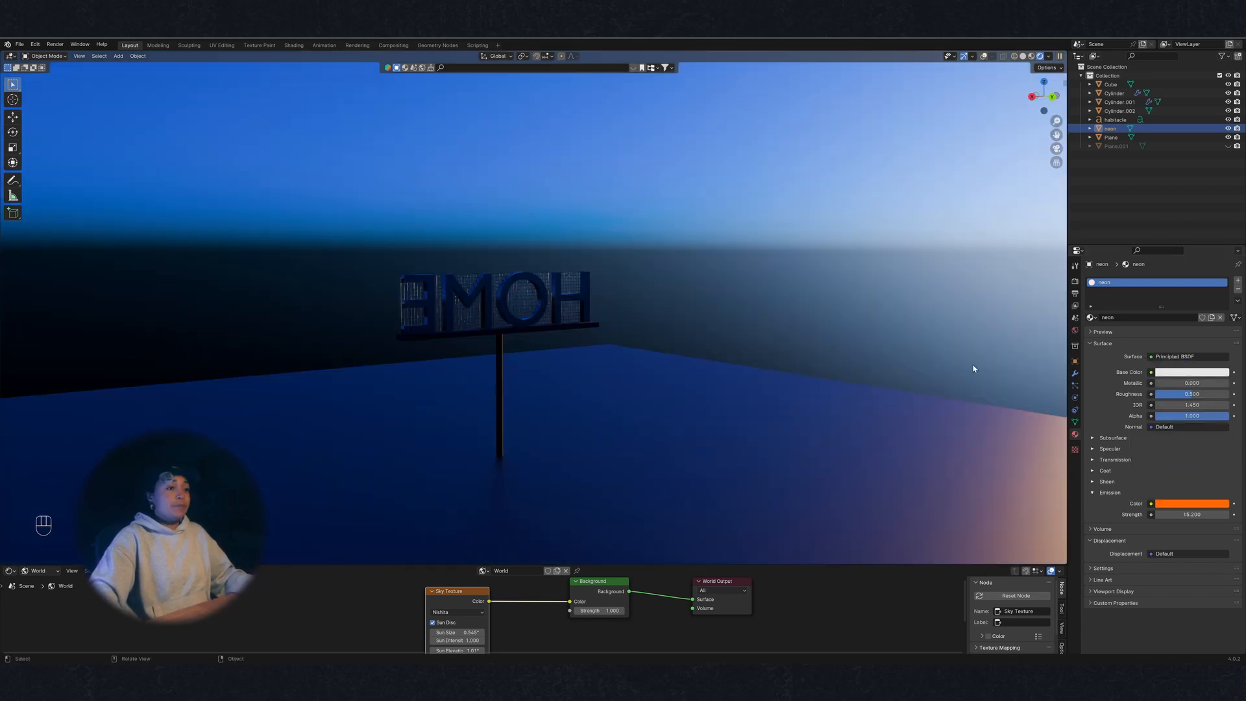
pyautogui.moveTo(972, 366); pyautogui.dragTo(562, 357, button='middle')
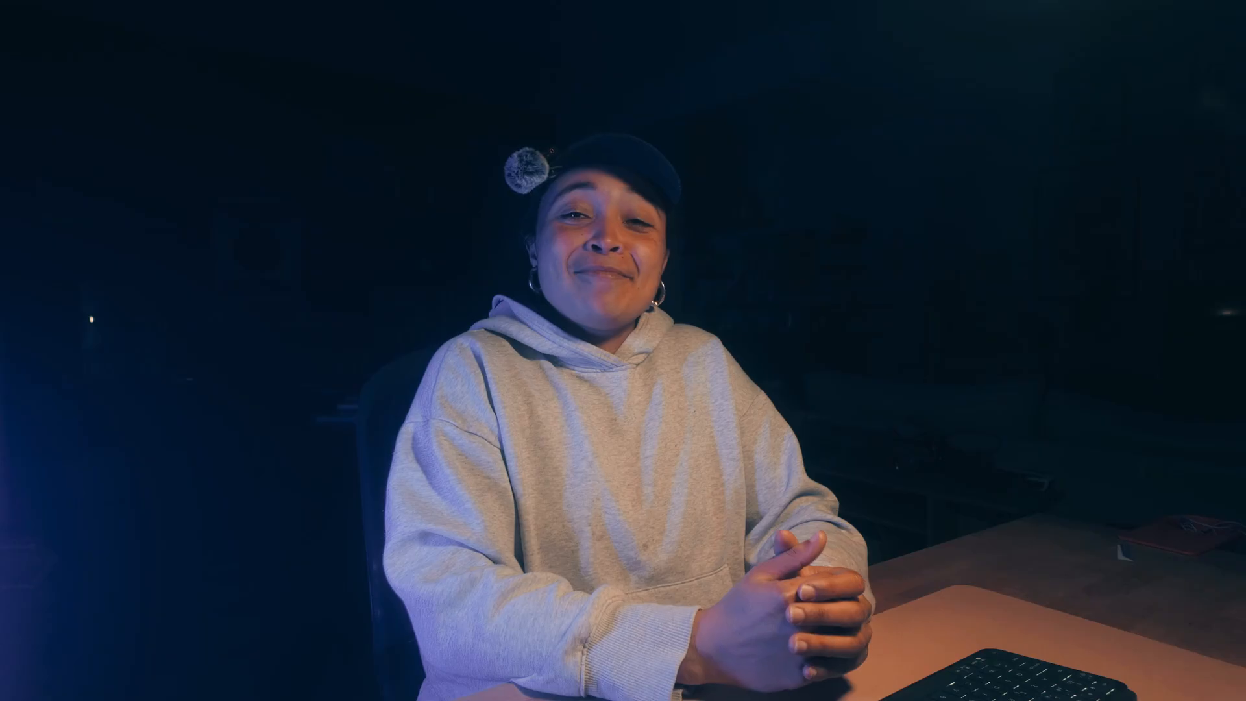